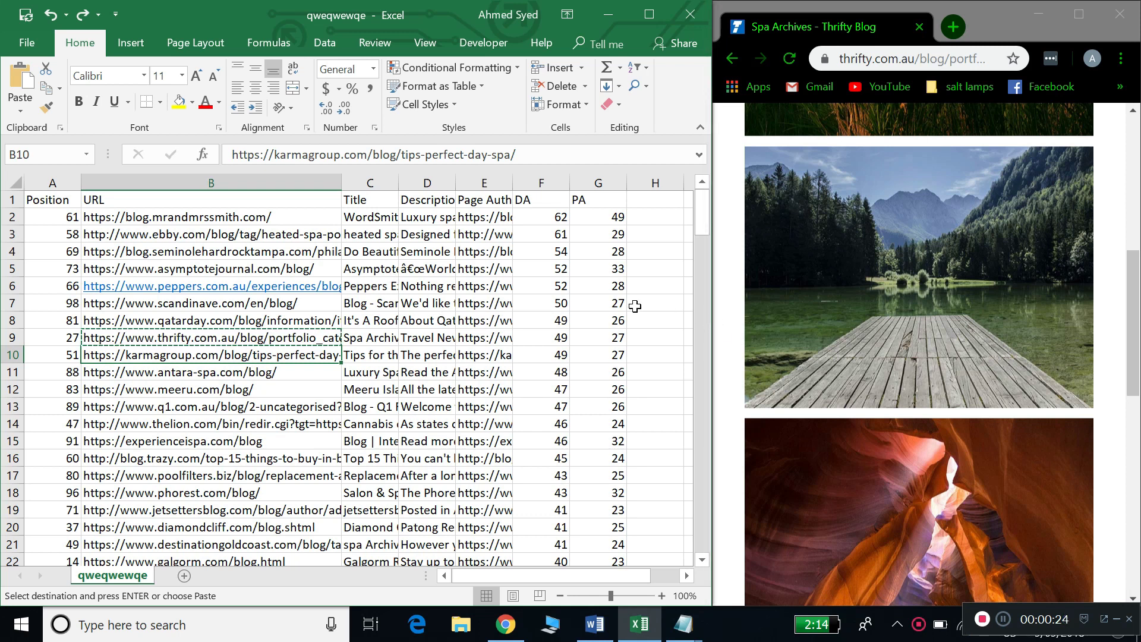
Examine the blog URLs and their DA values from the first to the last row of the sheet.
click(220, 217)
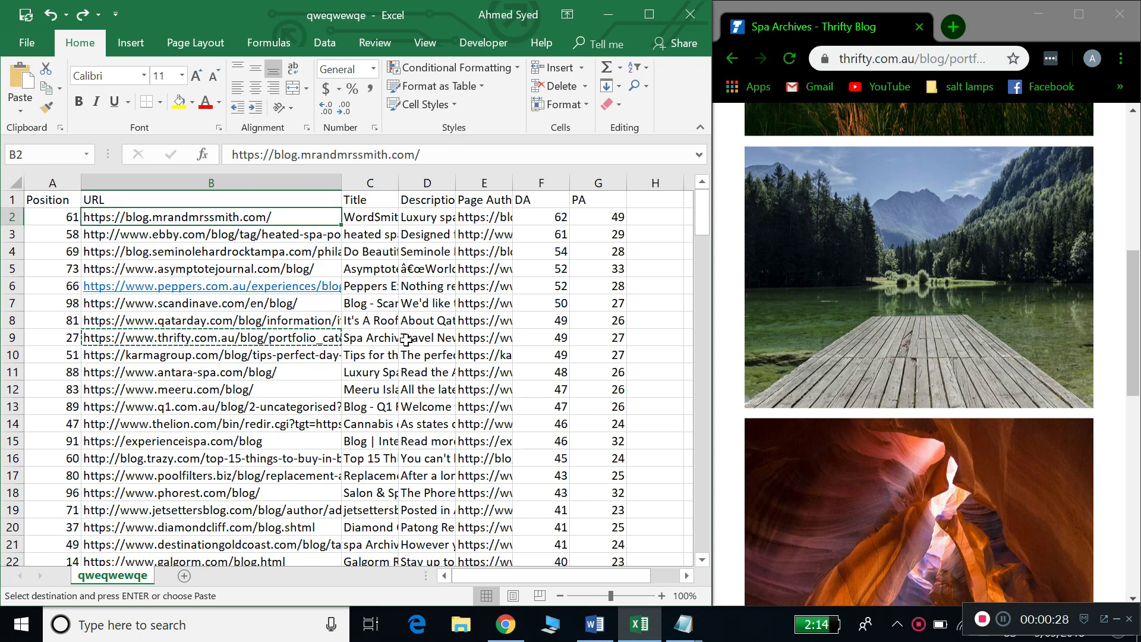
scroll(287, 248, down, 20)
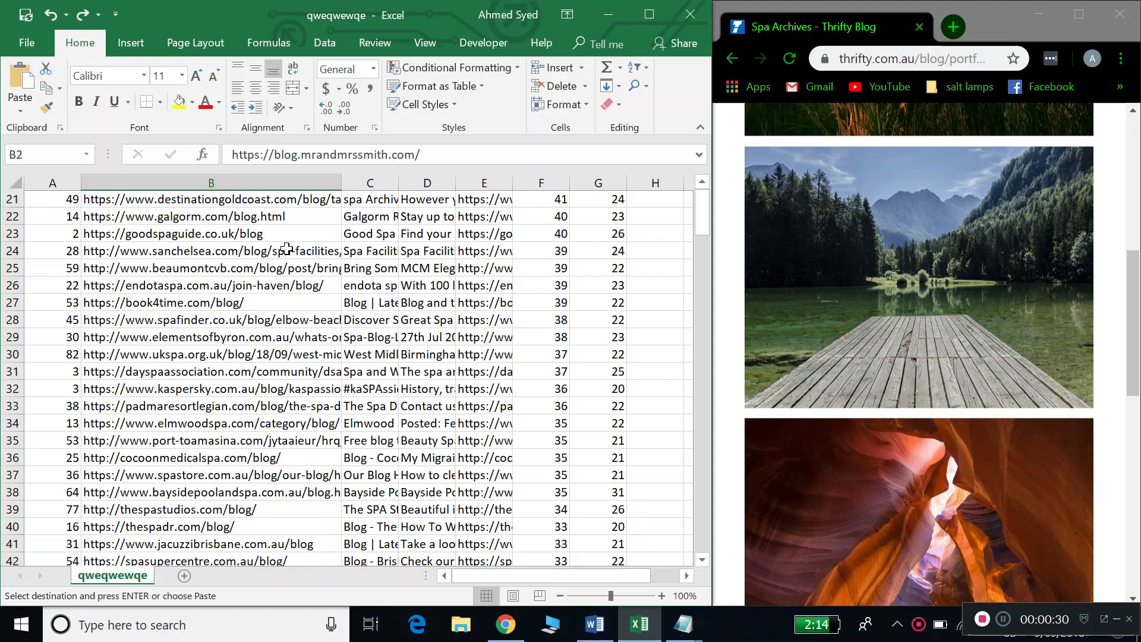
scroll(287, 249, down, 17)
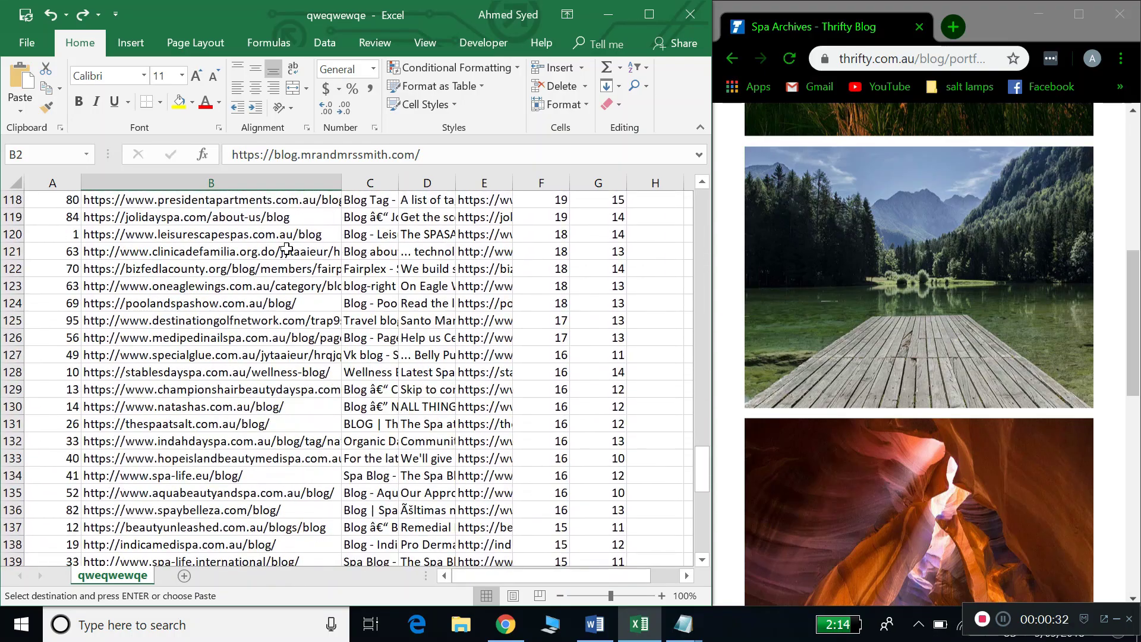
scroll(287, 249, up, 14)
scroll(287, 249, up, 20)
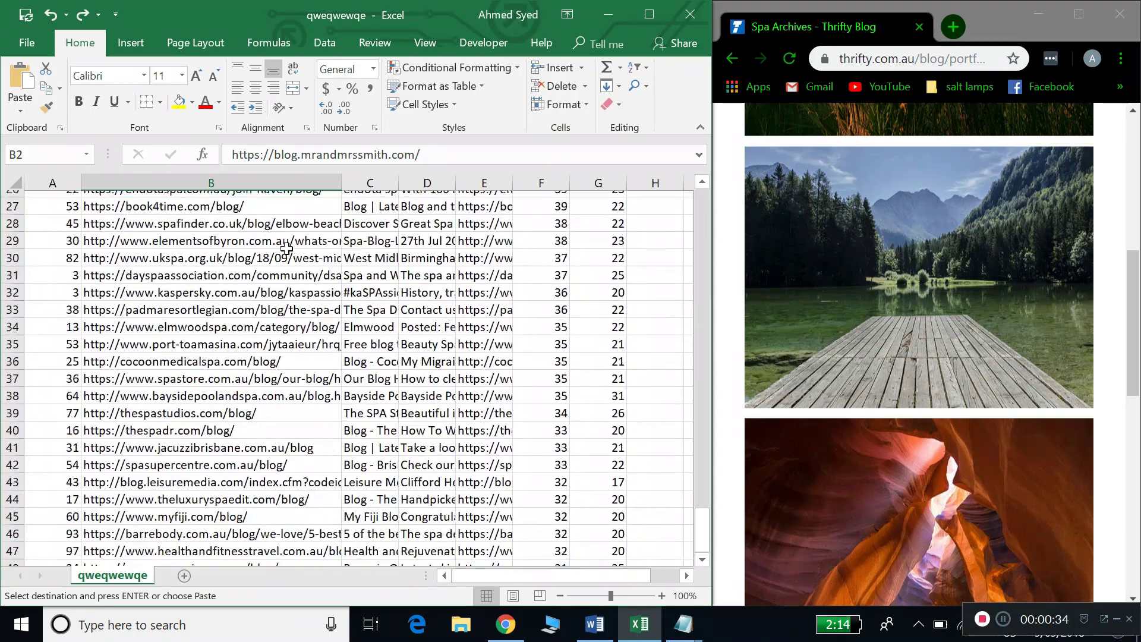
click(537, 202)
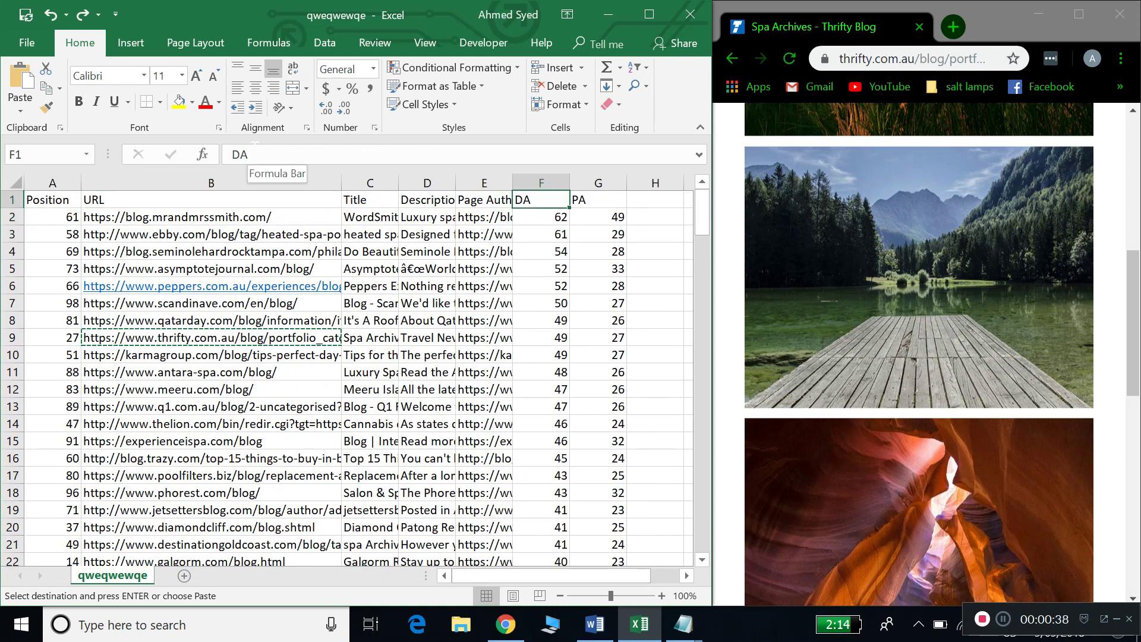
key(Escape)
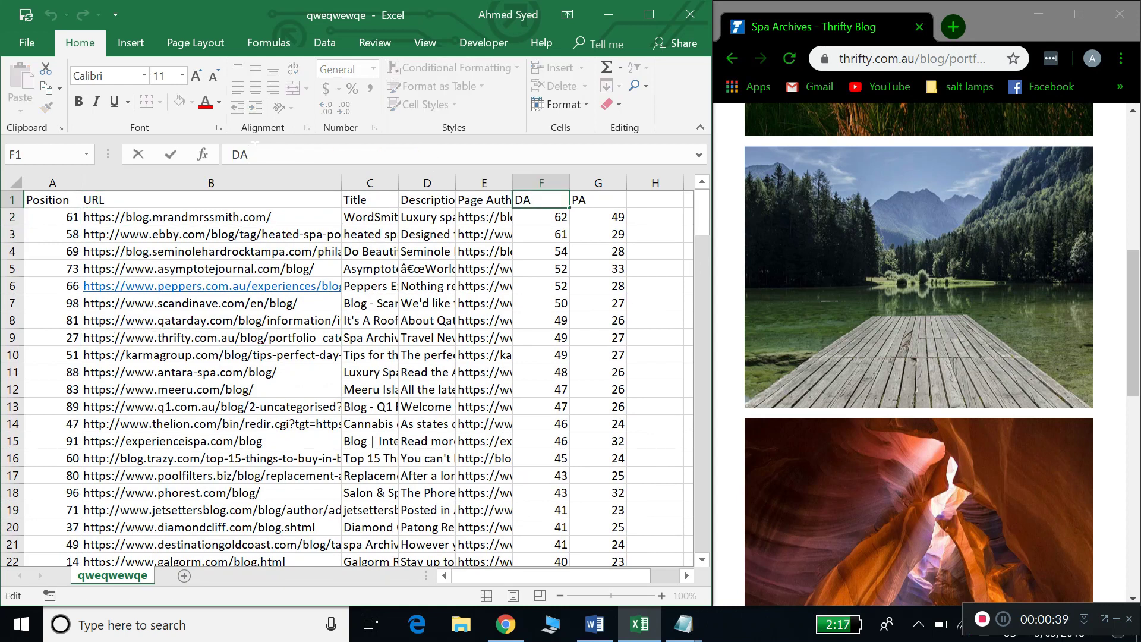
click(247, 223)
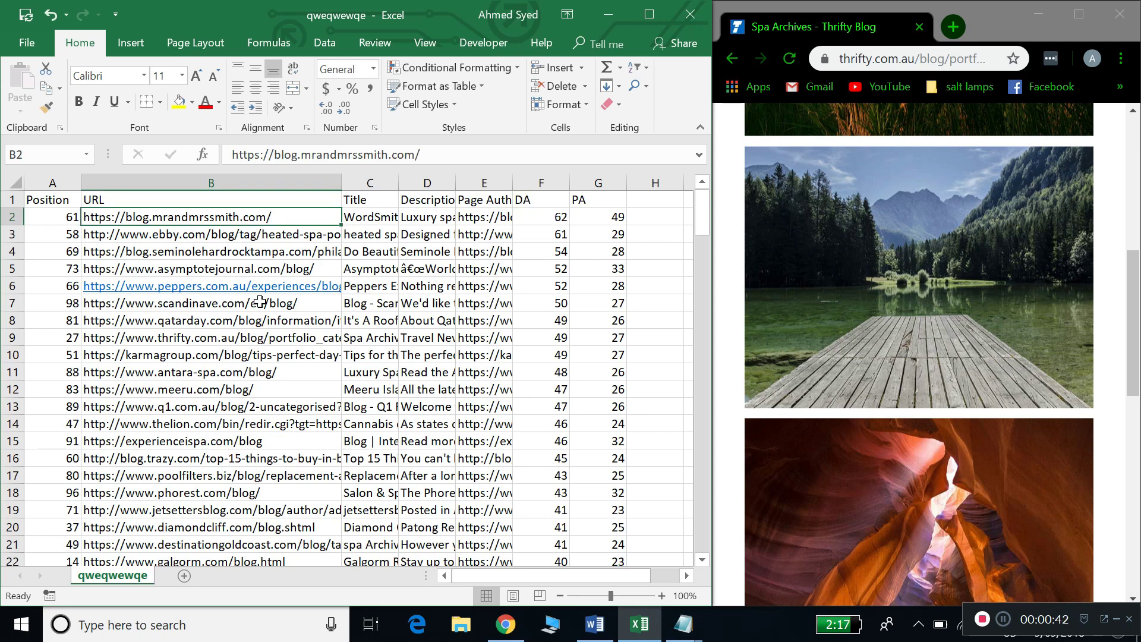
scroll(211, 474, down, 20)
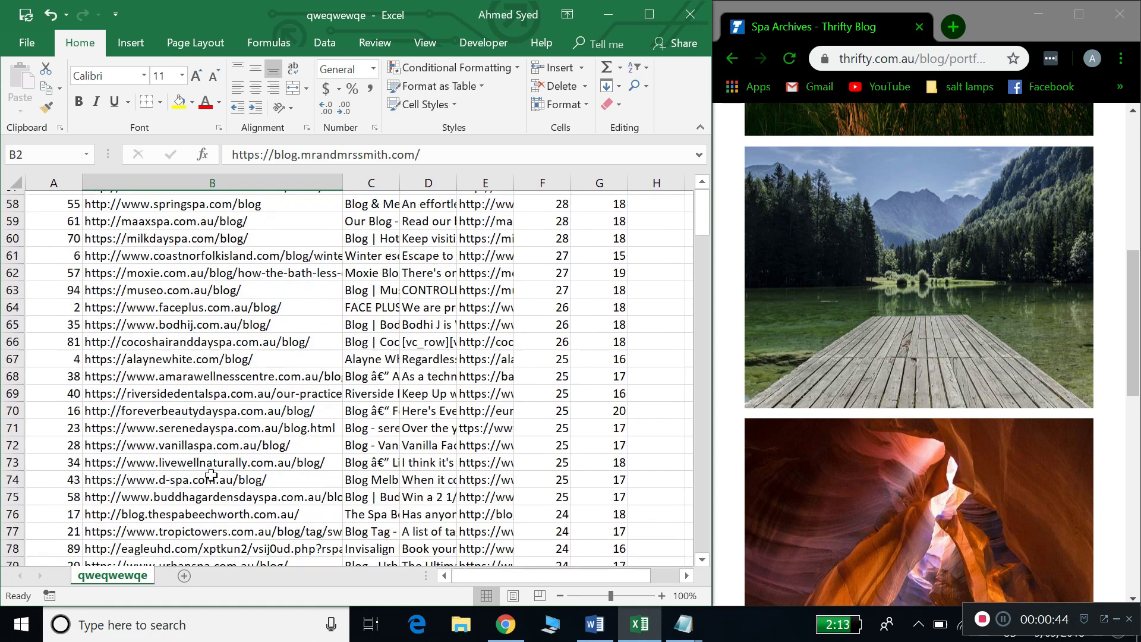
scroll(211, 473, down, 20)
scroll(211, 474, up, 7)
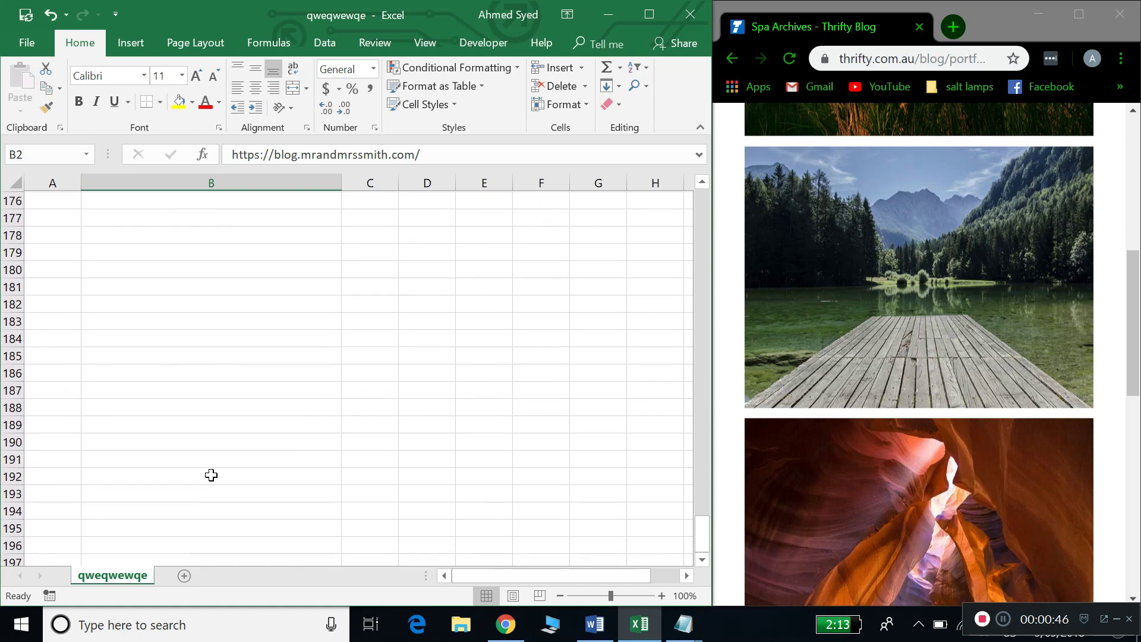
scroll(211, 474, up, 5)
scroll(211, 474, down, 1)
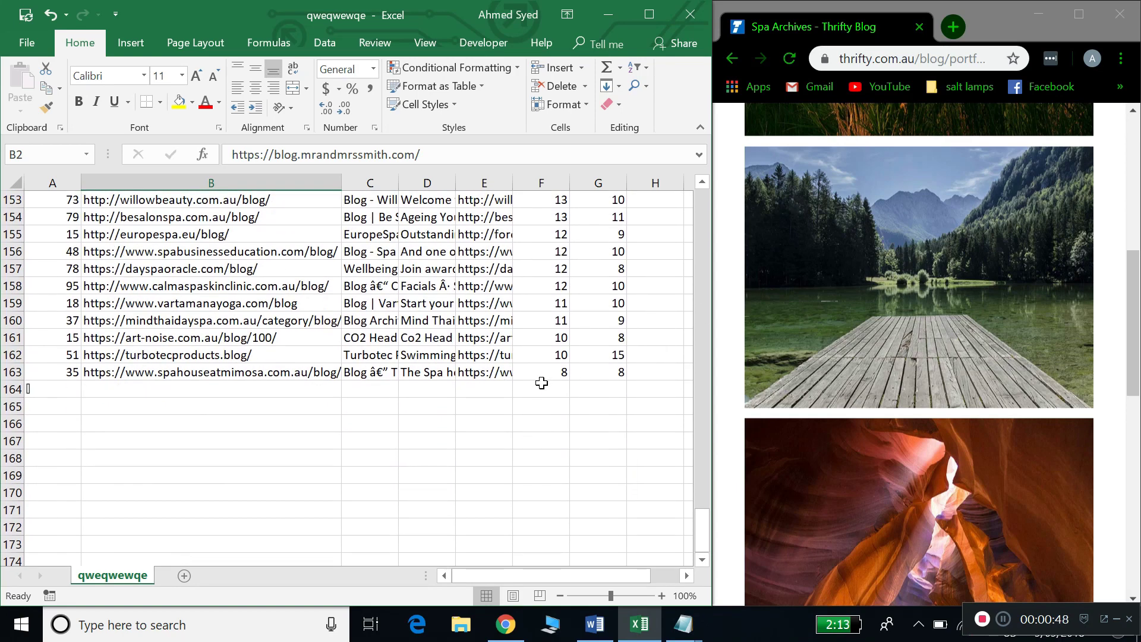
scroll(273, 352, up, 20)
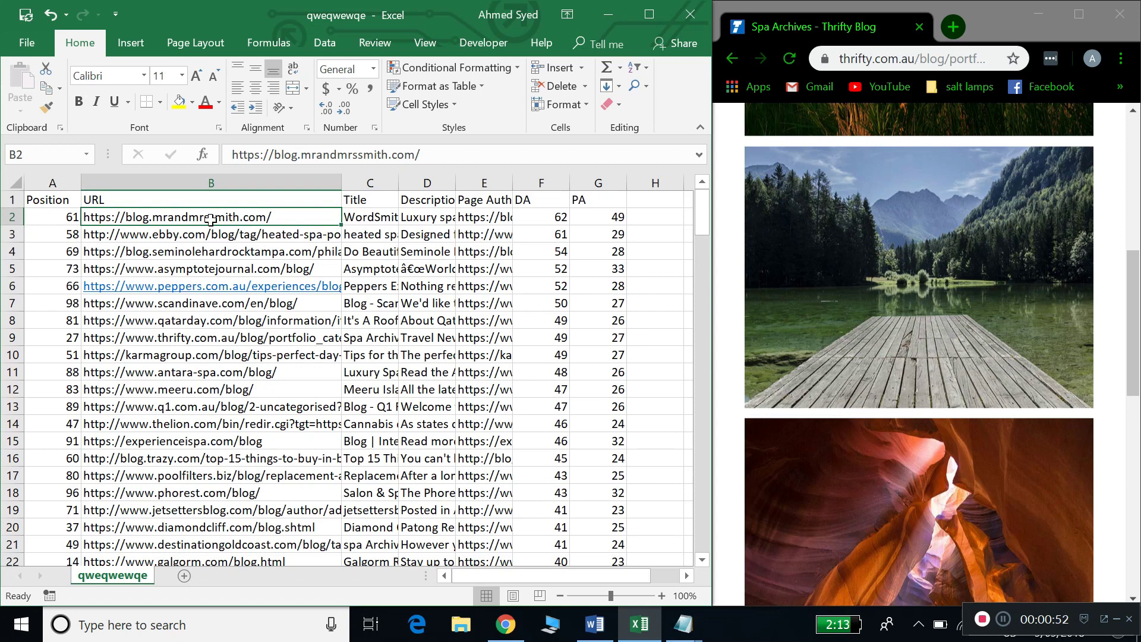
click(526, 198)
drag(709, 279, 630, 290)
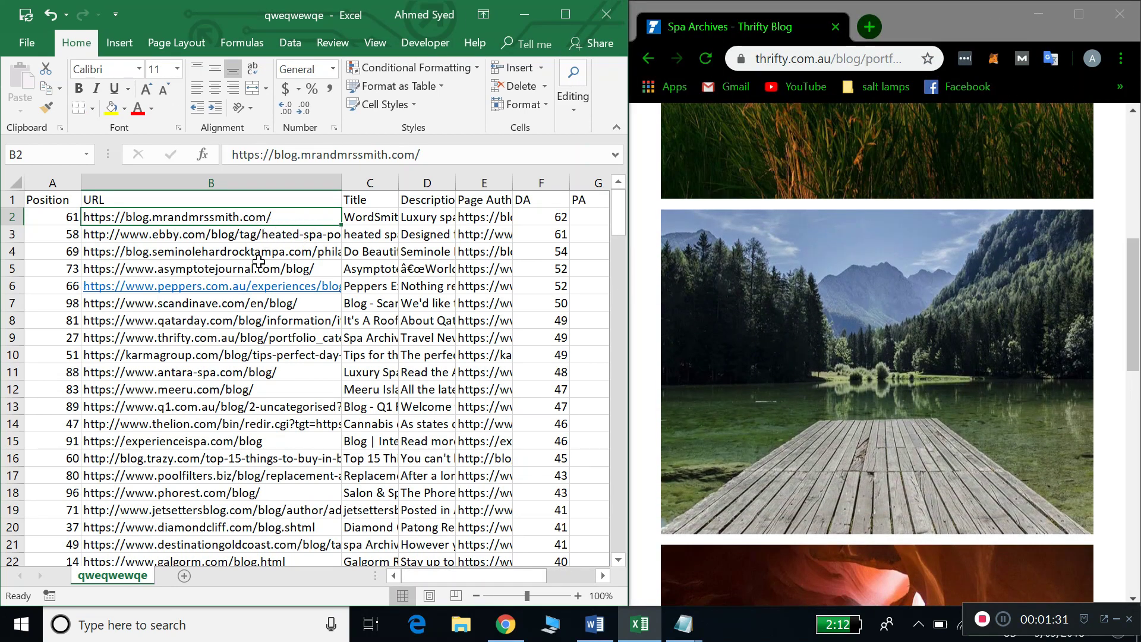
click(245, 279)
click(244, 274)
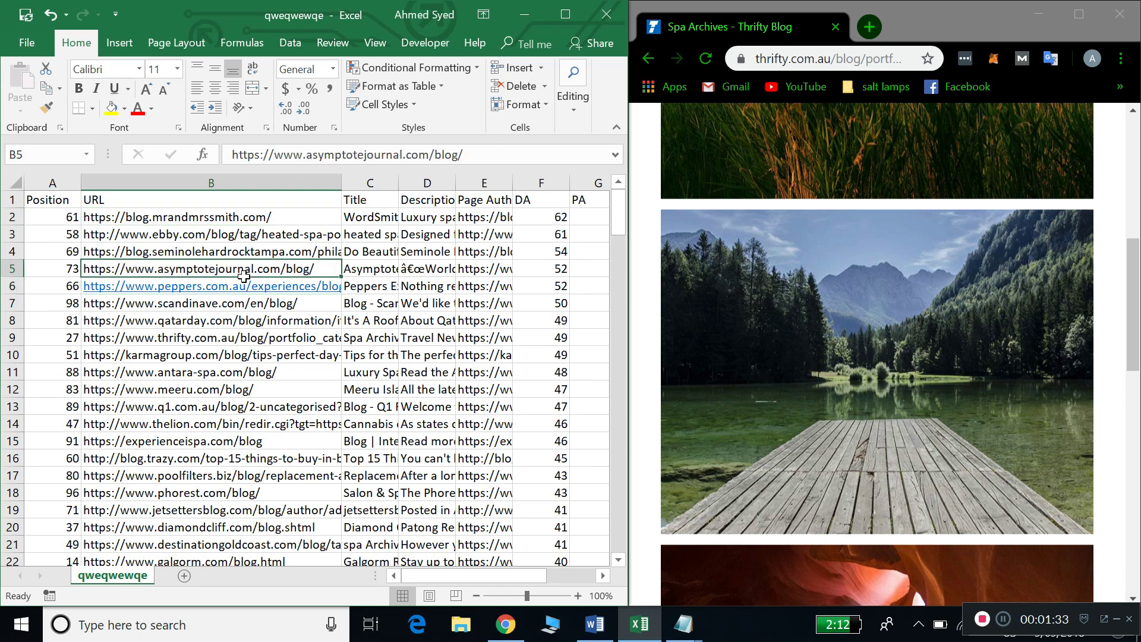
key(ctrl+c)
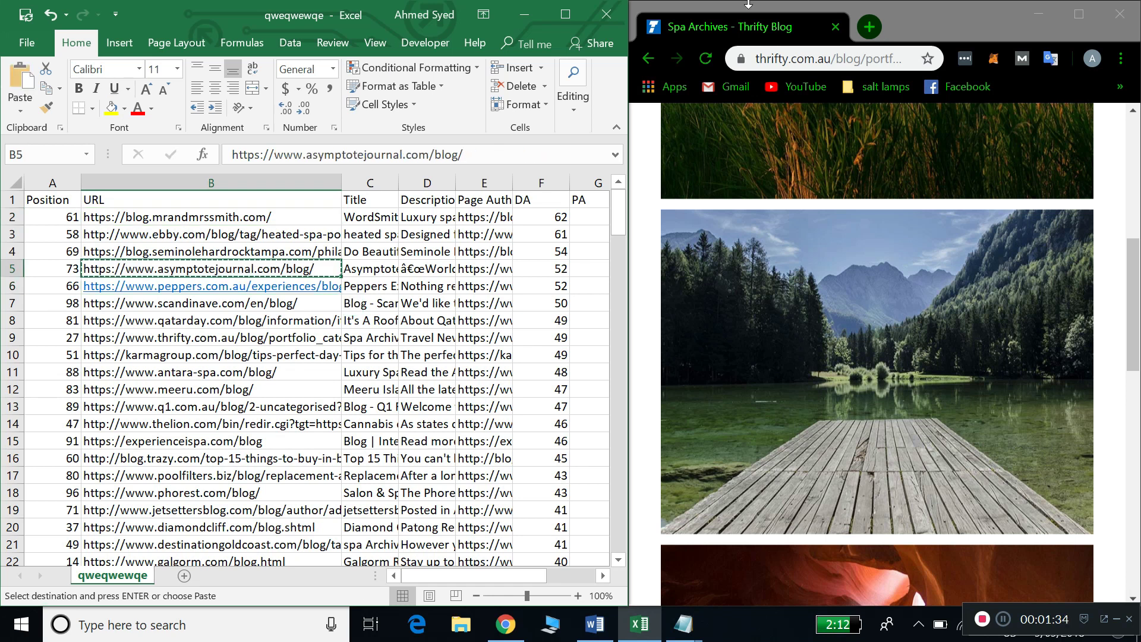
click(838, 58)
key(ctrl+v)
key(Return)
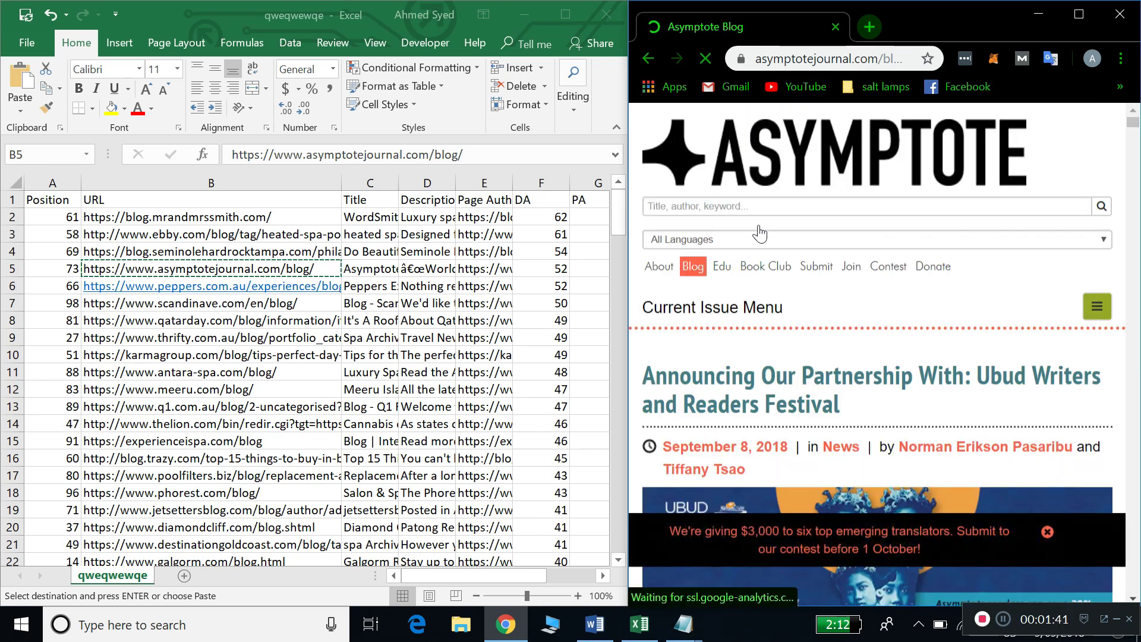
Examine the Asymptote blog's navigation categories and posts at 67% page zoom.
key(ctrl+minus)
key(ctrl+minus)
key(ctrl+minus)
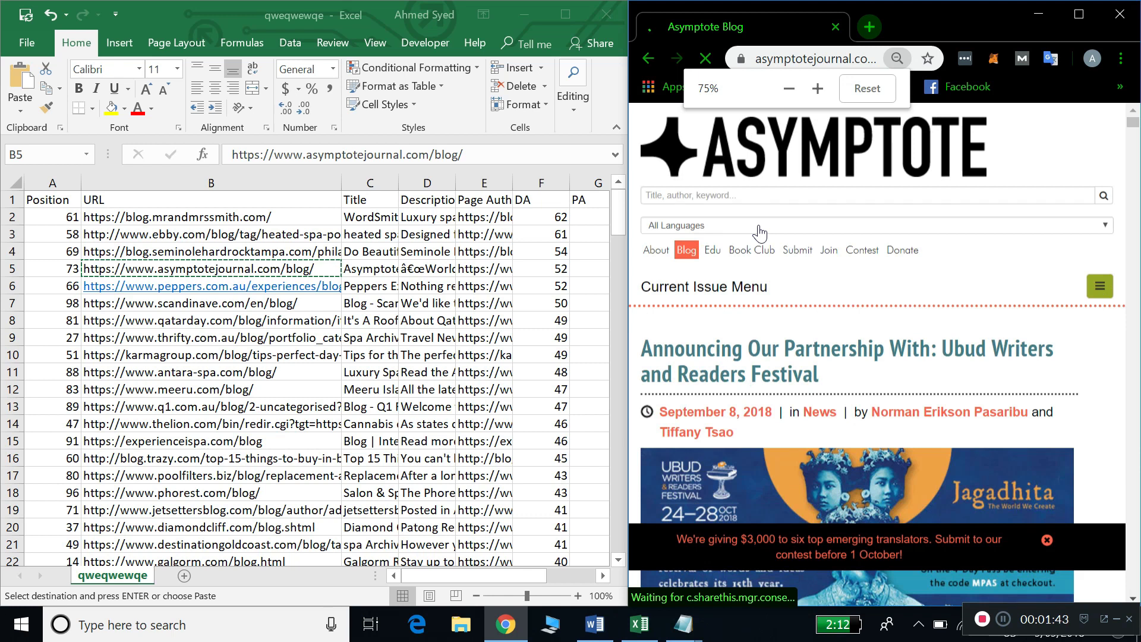
key(ctrl+minus)
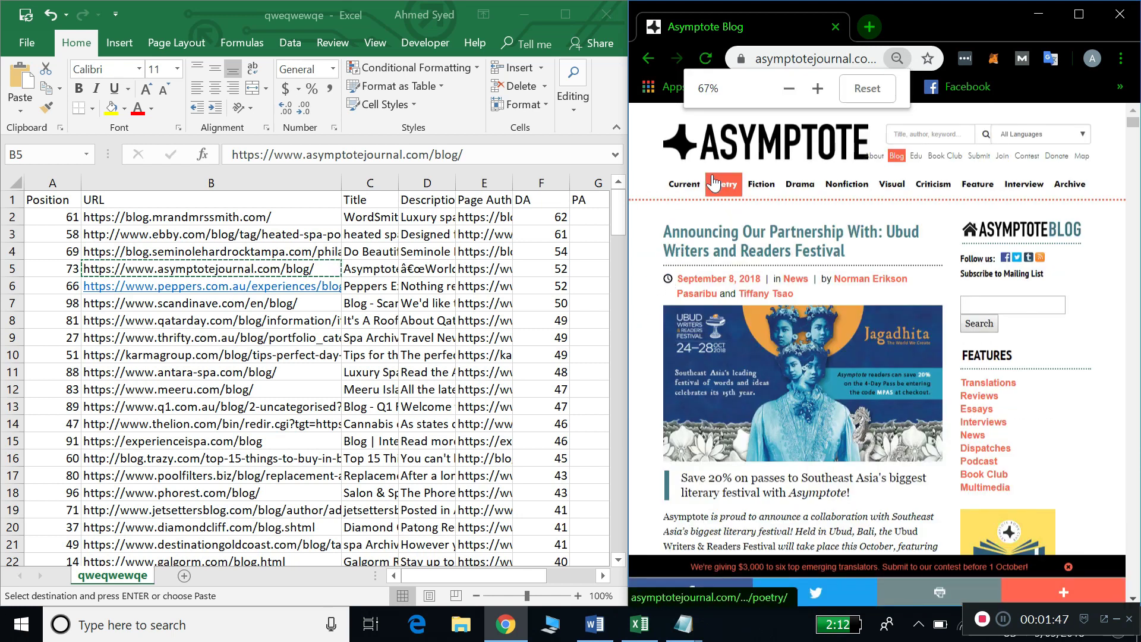
mouse_move(753, 183)
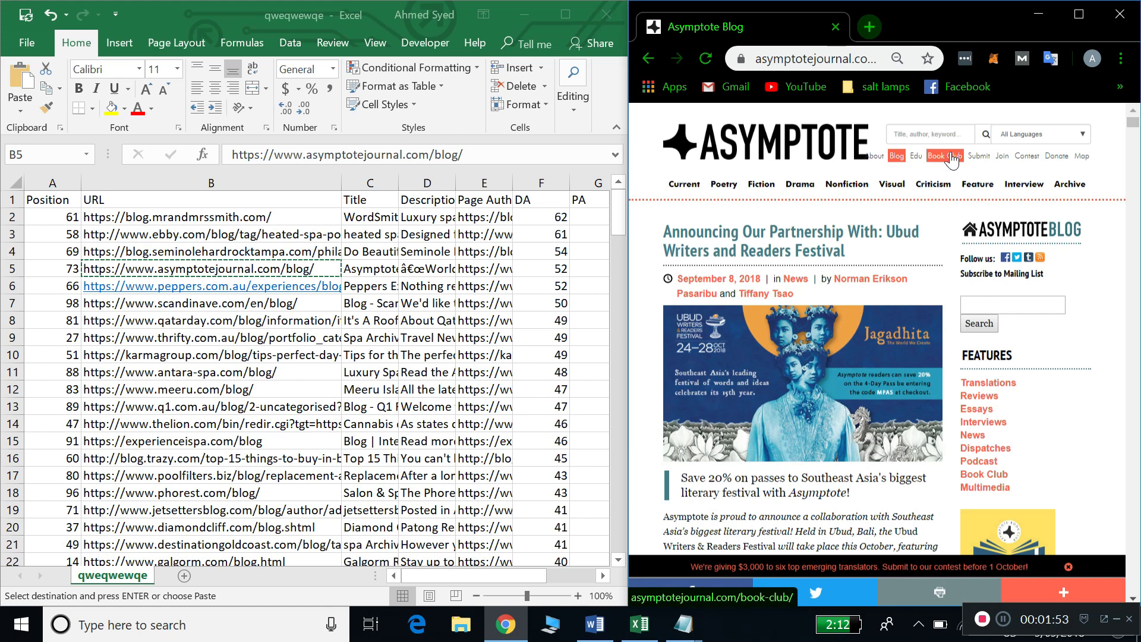
mouse_move(933, 183)
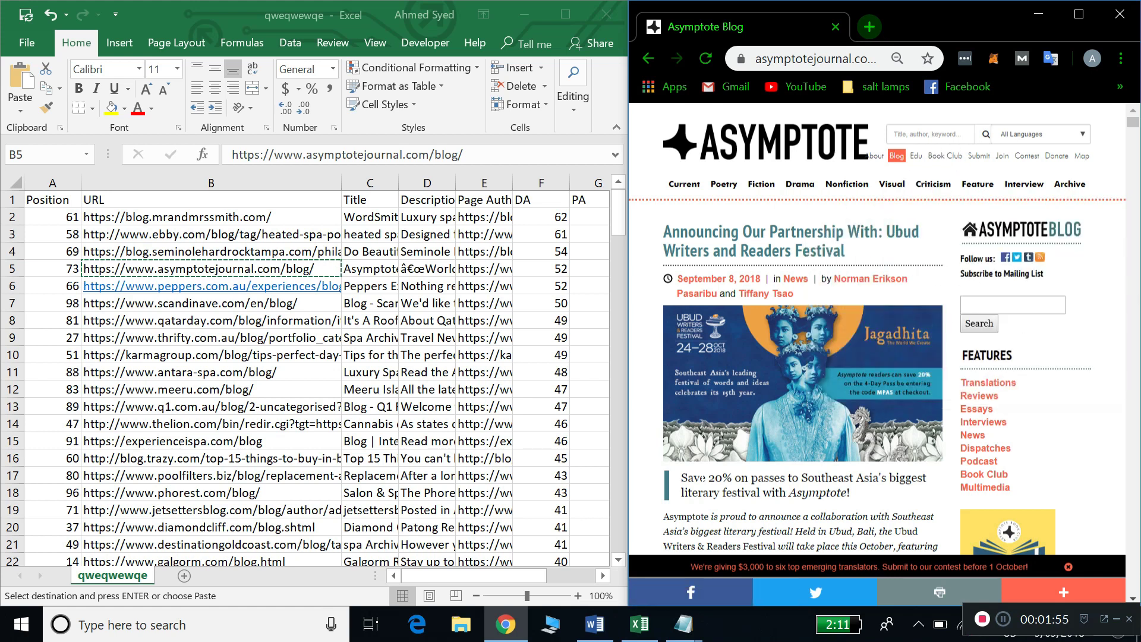
scroll(802, 357, down, 18)
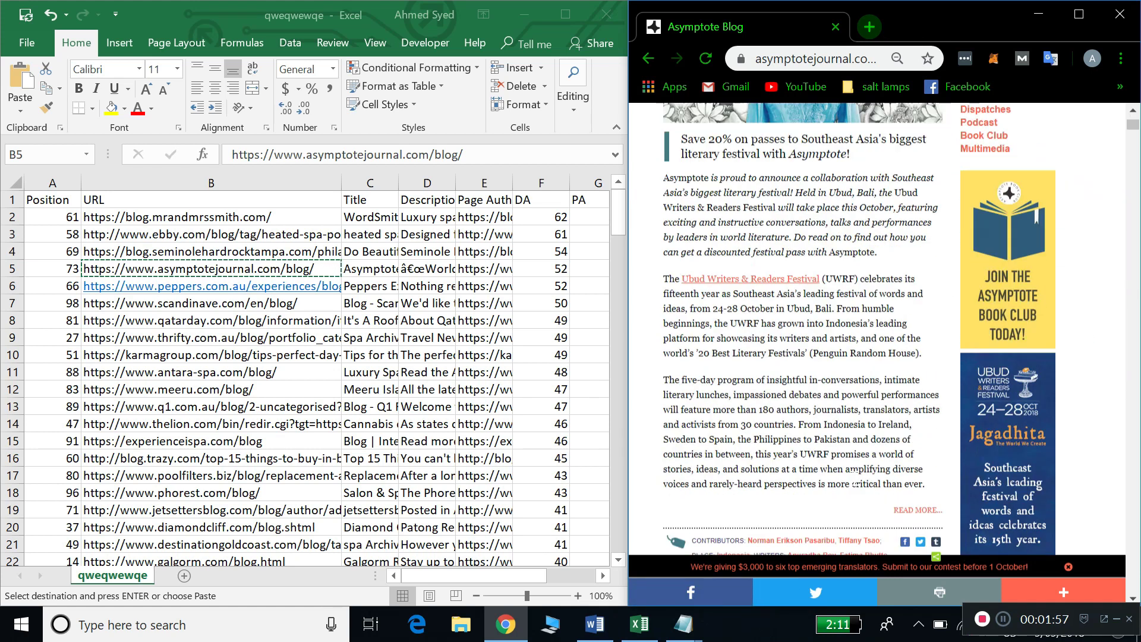
scroll(802, 356, up, 18)
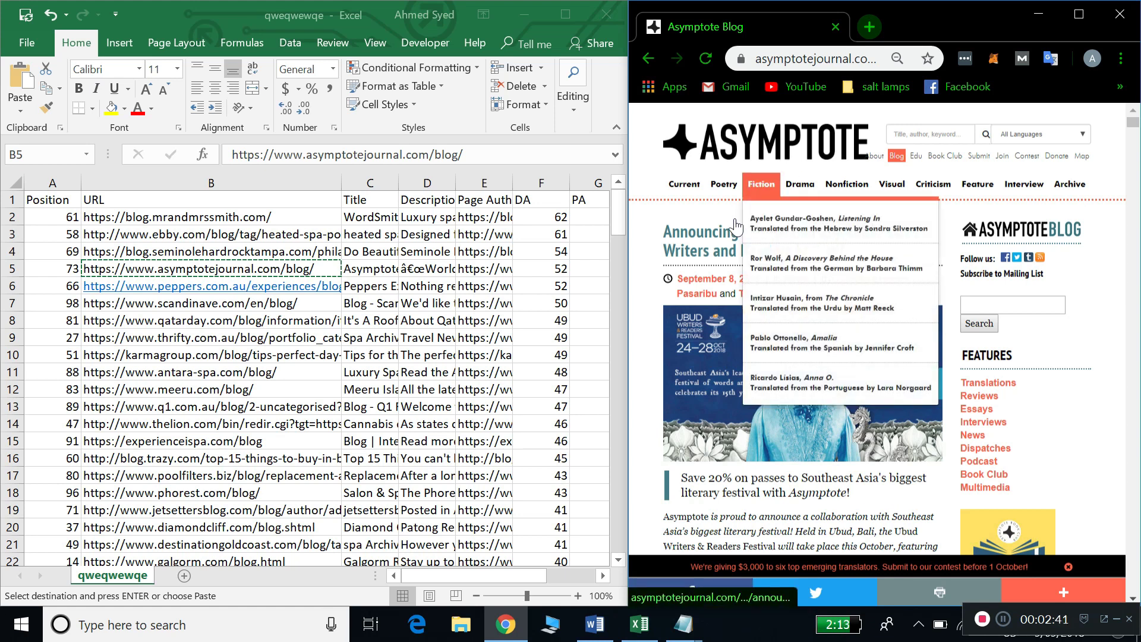
Clear the contents of row 5, the Asymptote blog entry, in the spreadsheet.
click(41, 271)
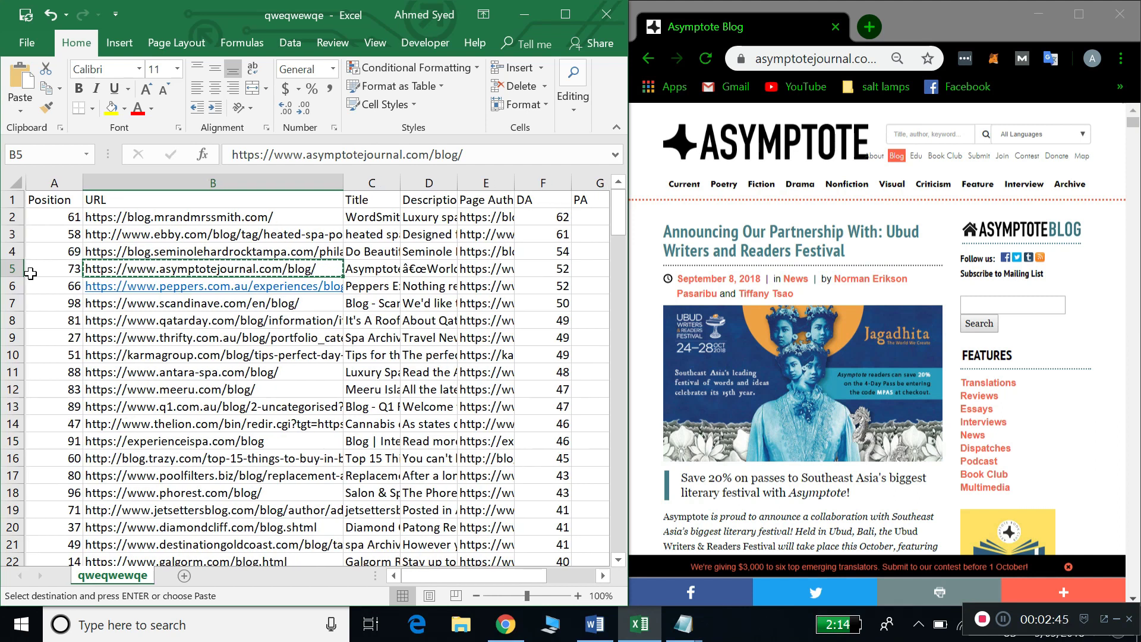
click(5, 268)
key(Delete)
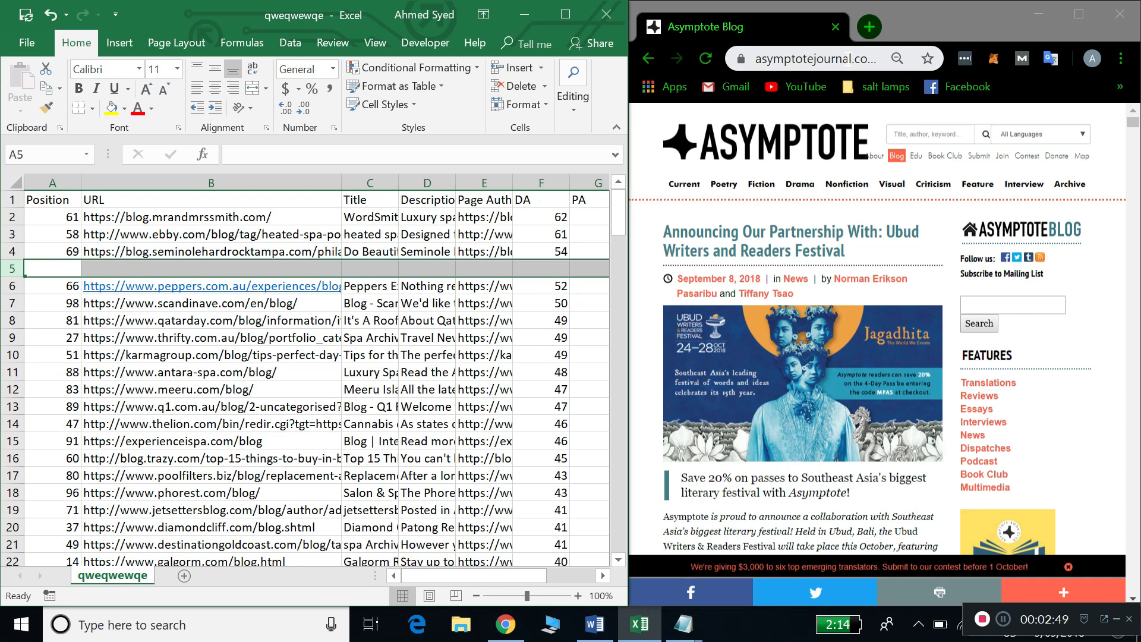
click(848, 60)
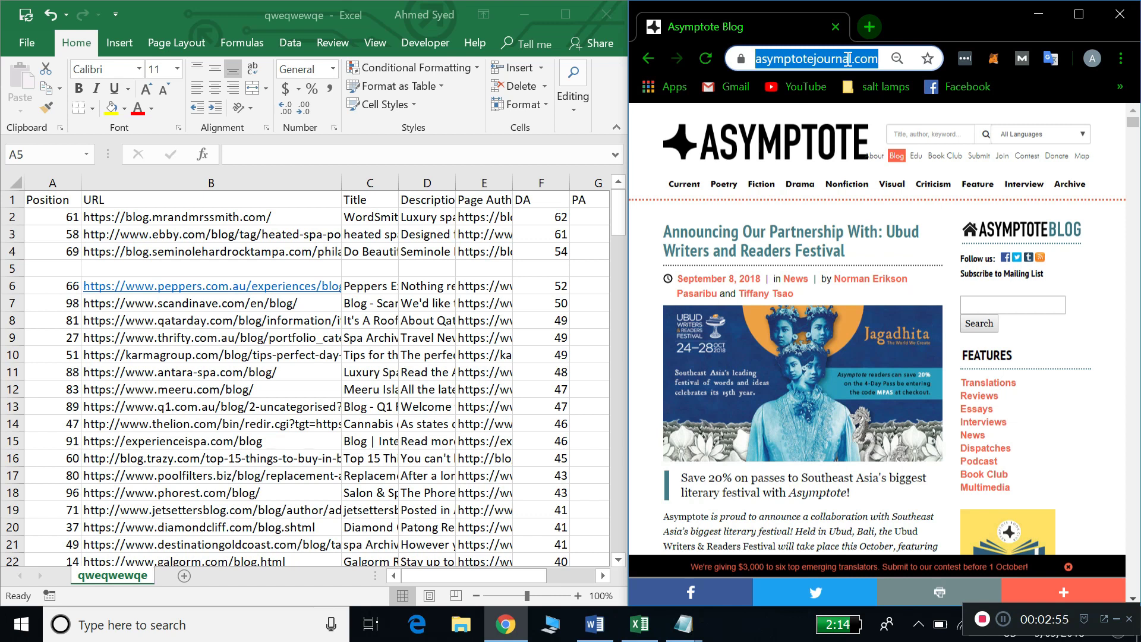
text(bbc)
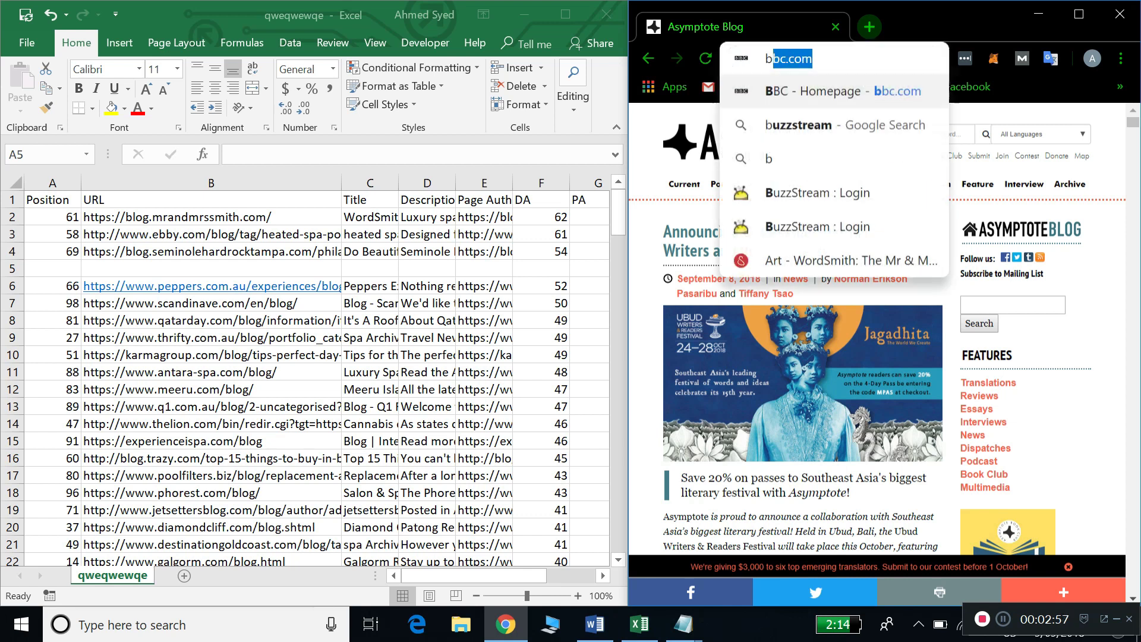
key(BackSpace)
key(BackSpace)
key(BackSpace)
key(BackSpace)
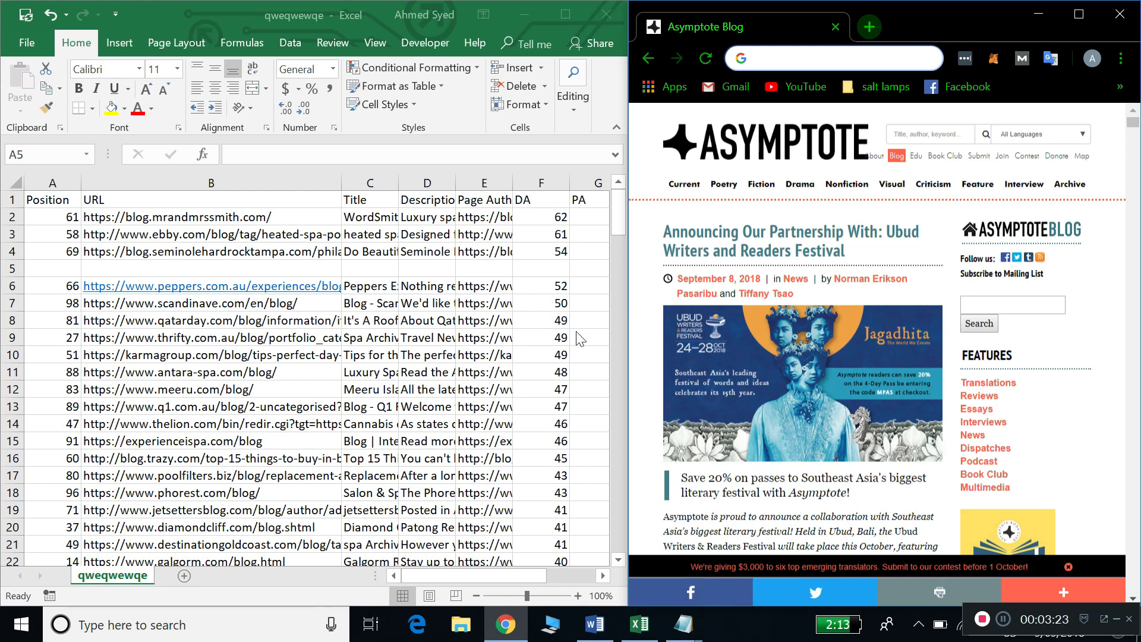
mouse_move(847, 183)
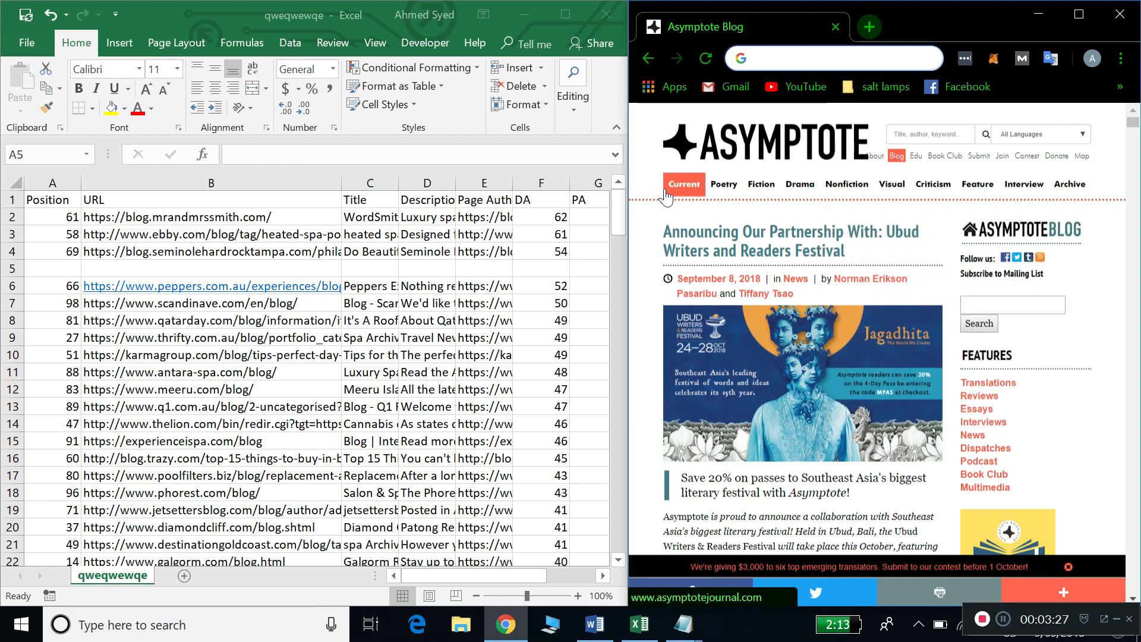
mouse_move(933, 185)
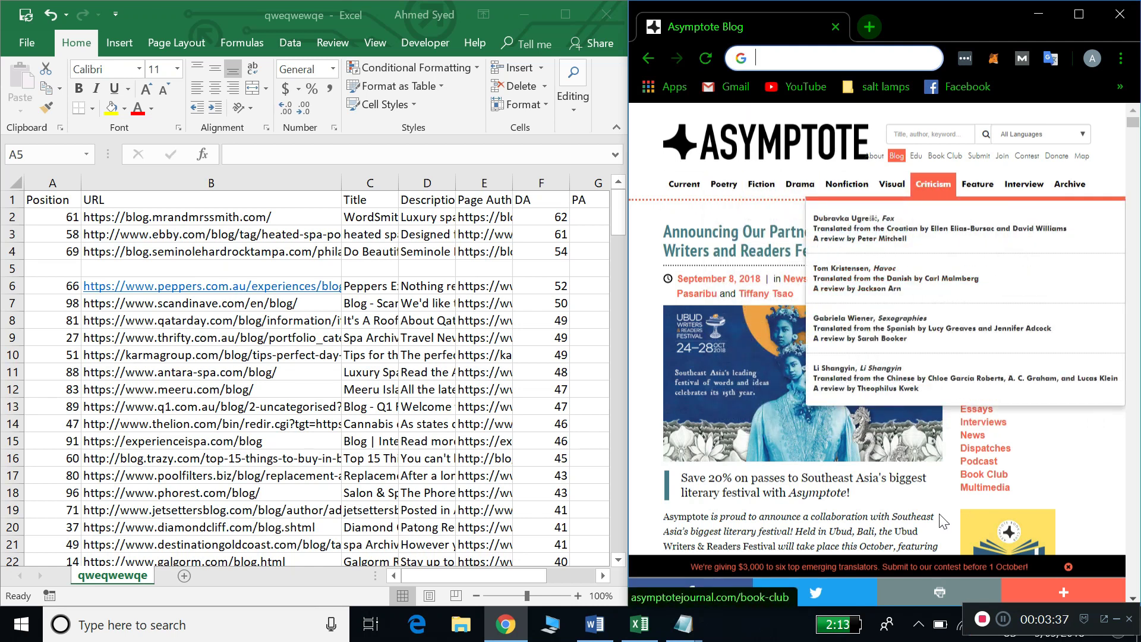
mouse_move(690, 637)
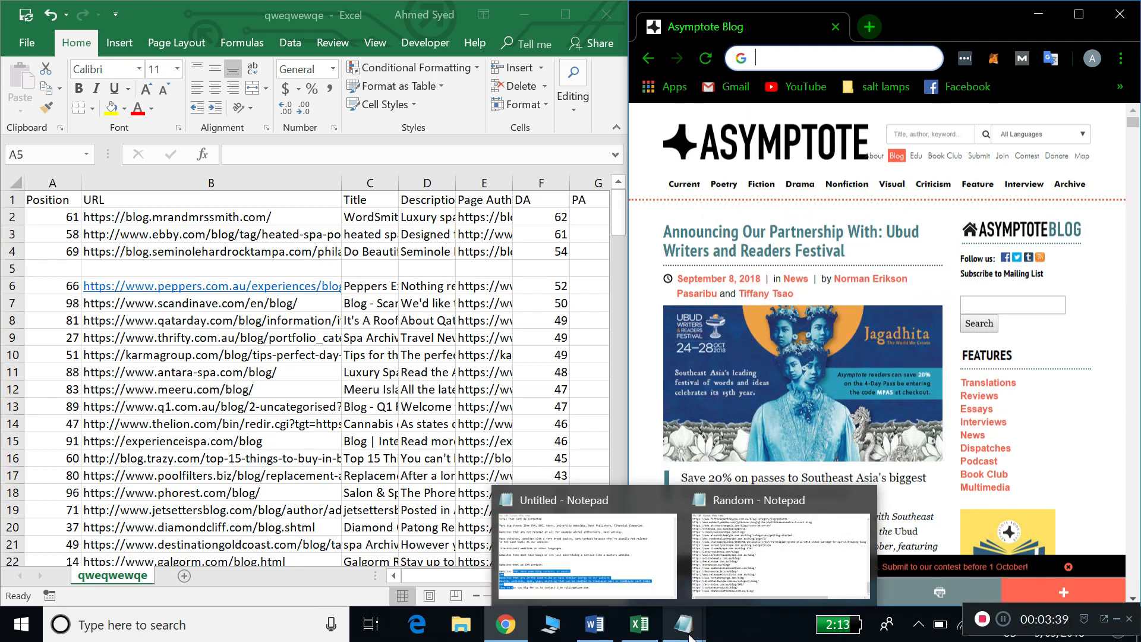
click(490, 307)
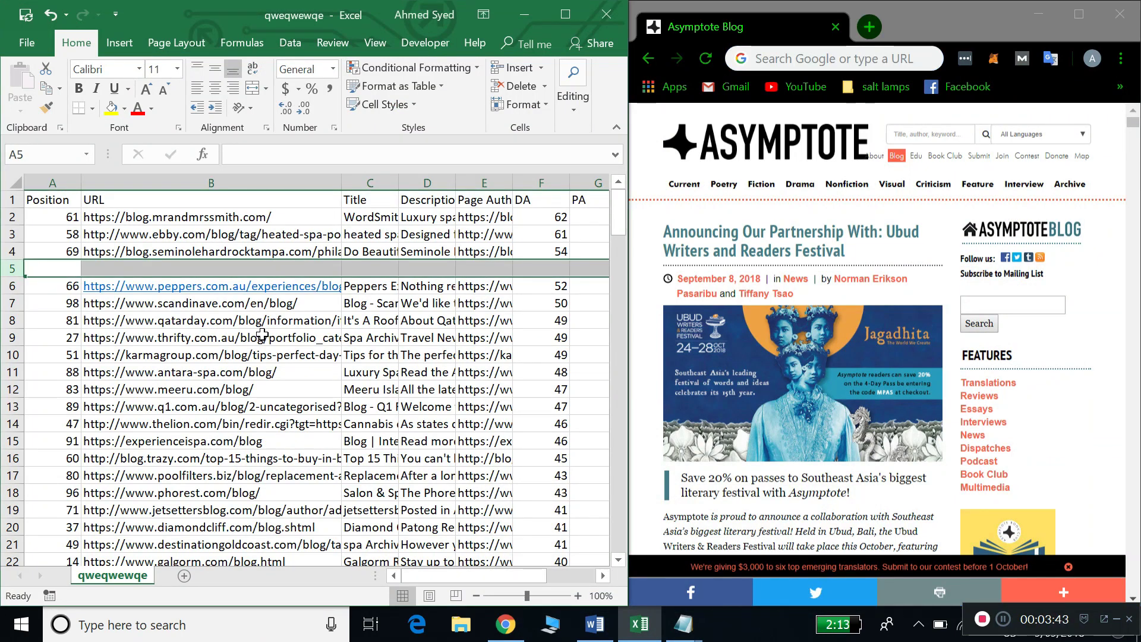
scroll(262, 378, down, 3)
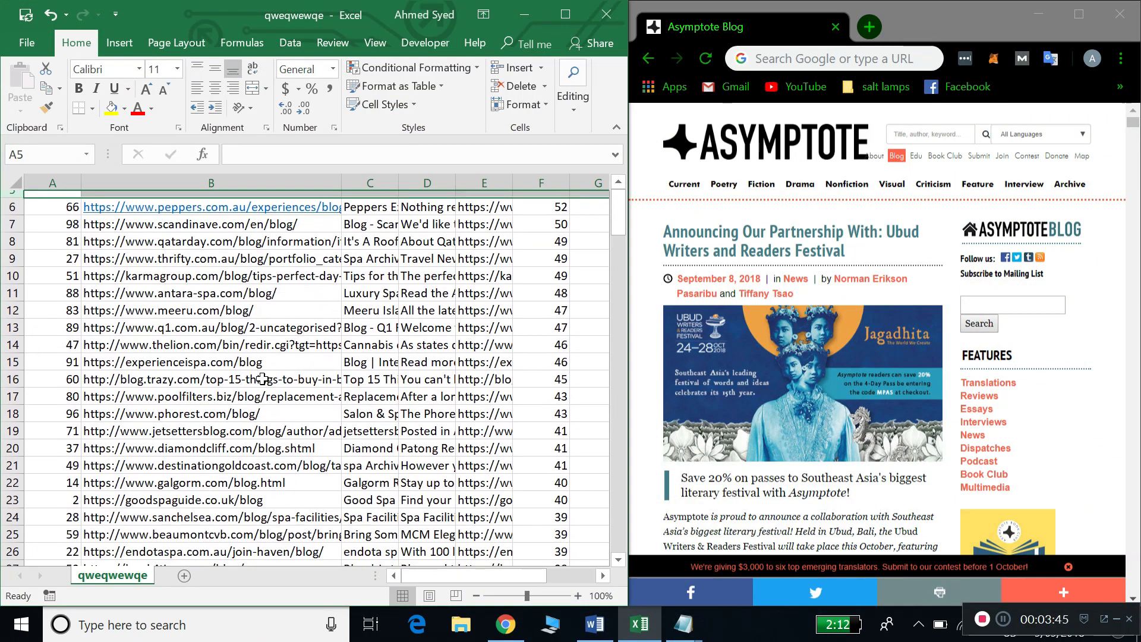
scroll(262, 378, up, 3)
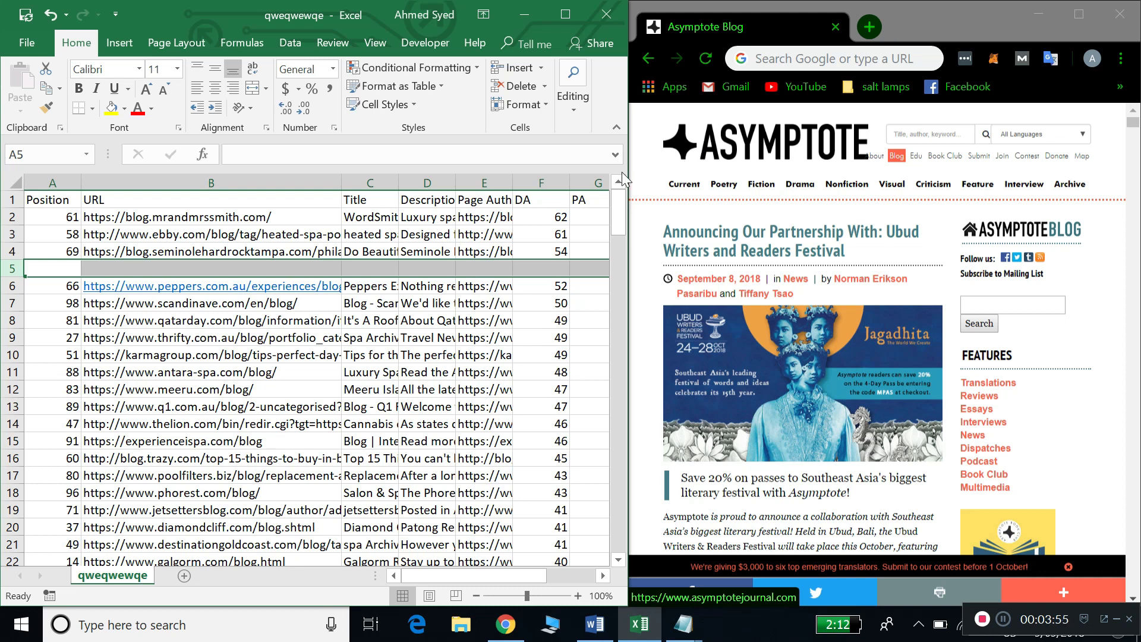
click(204, 337)
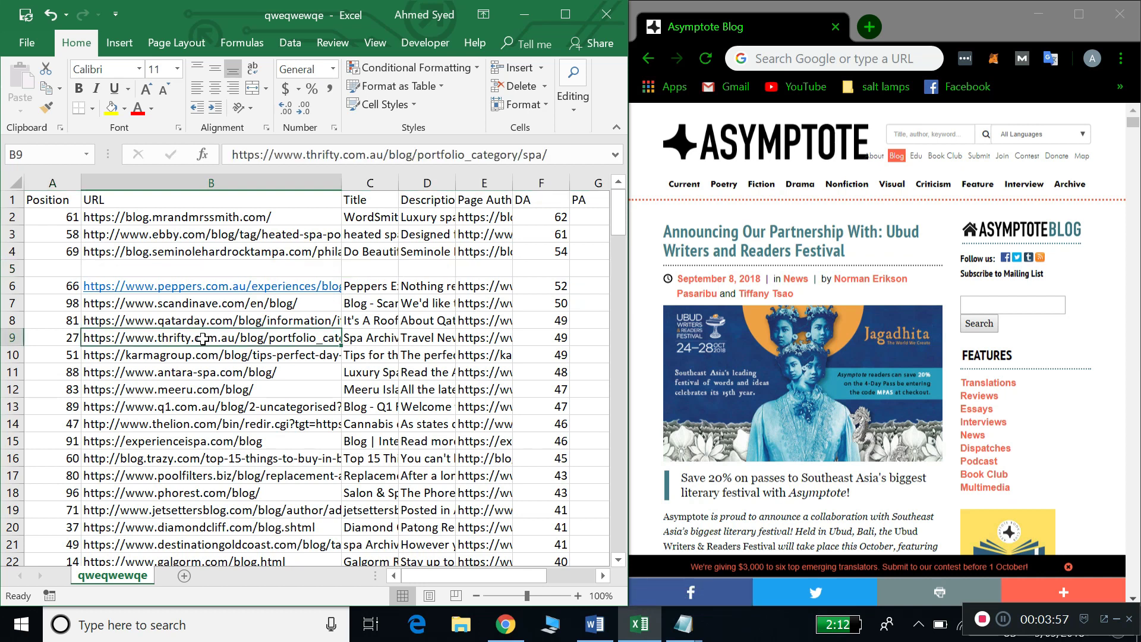
key(ctrl+c)
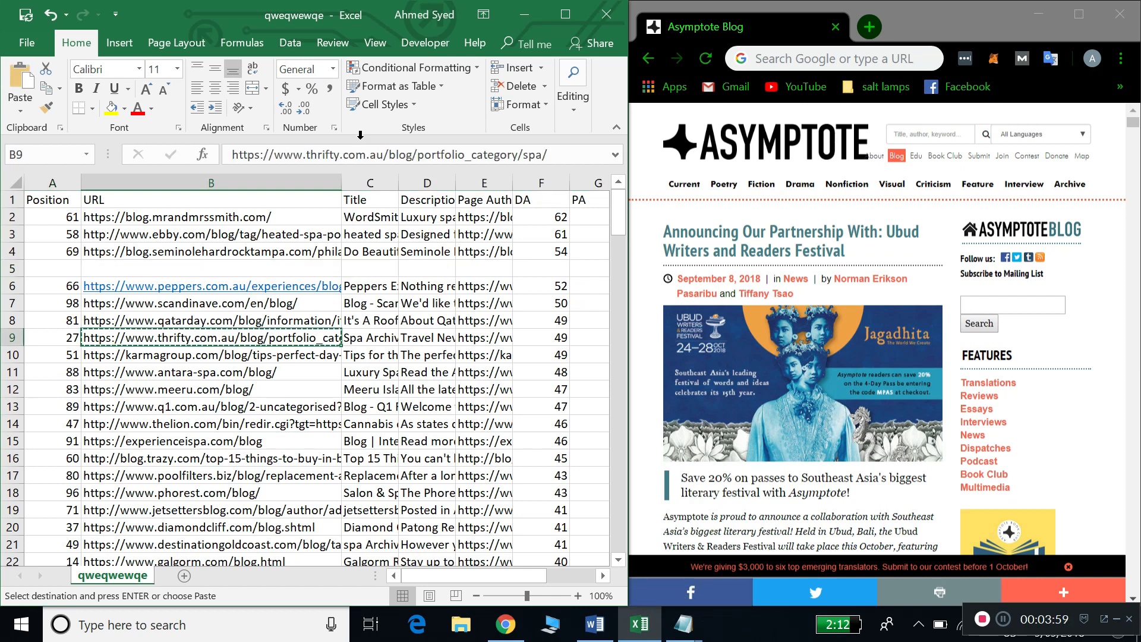
click(828, 57)
right_click(828, 57)
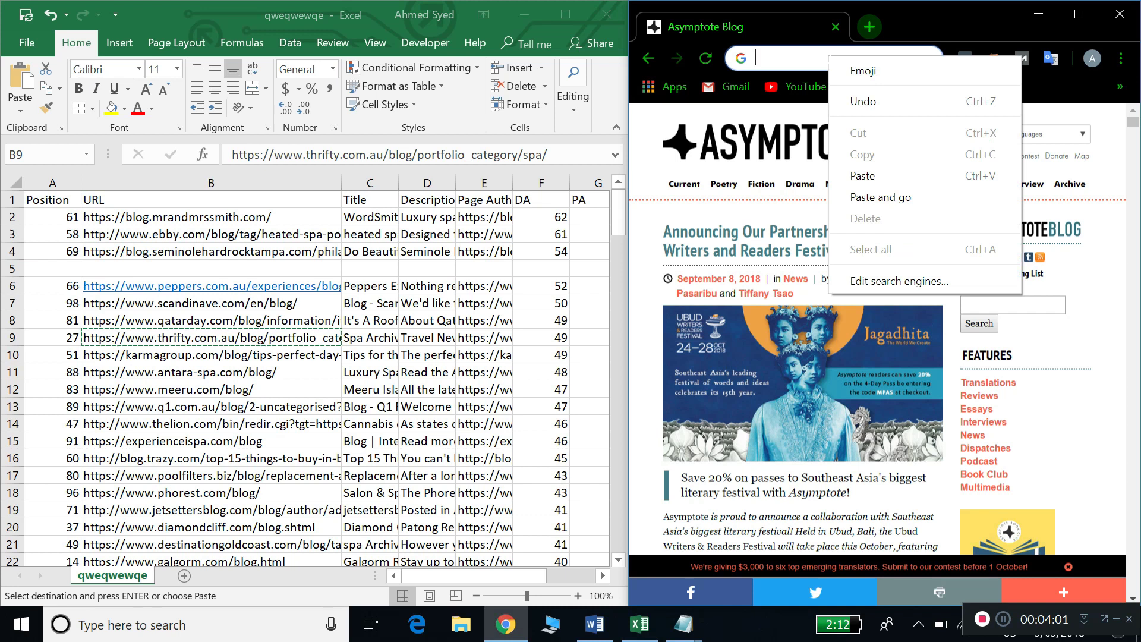
click(803, 57)
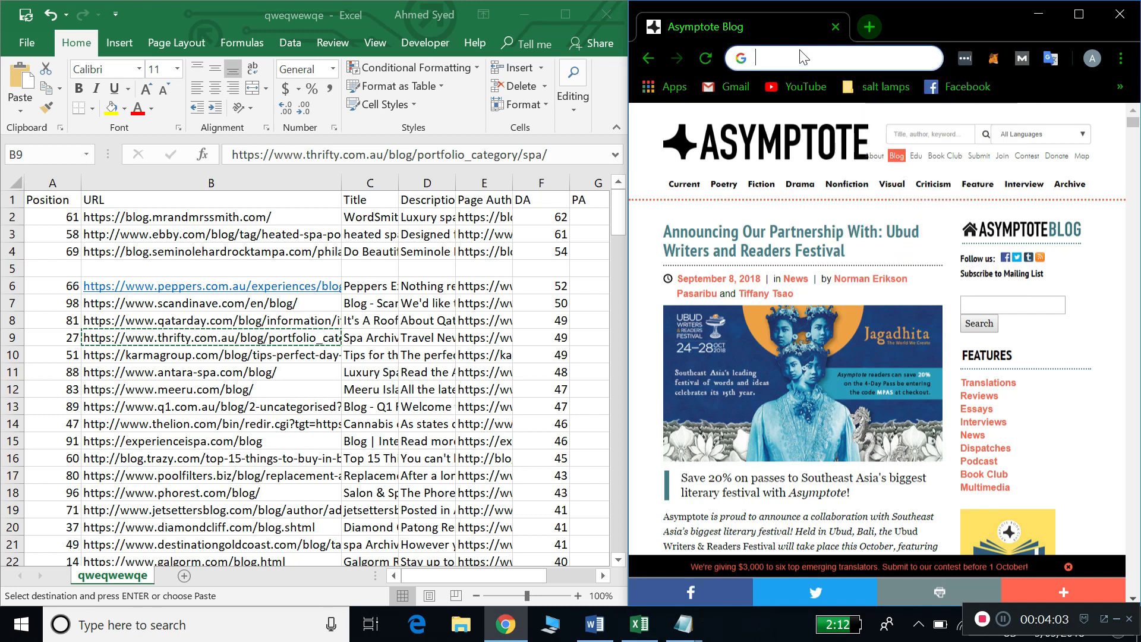
key(ctrl+v)
key(Return)
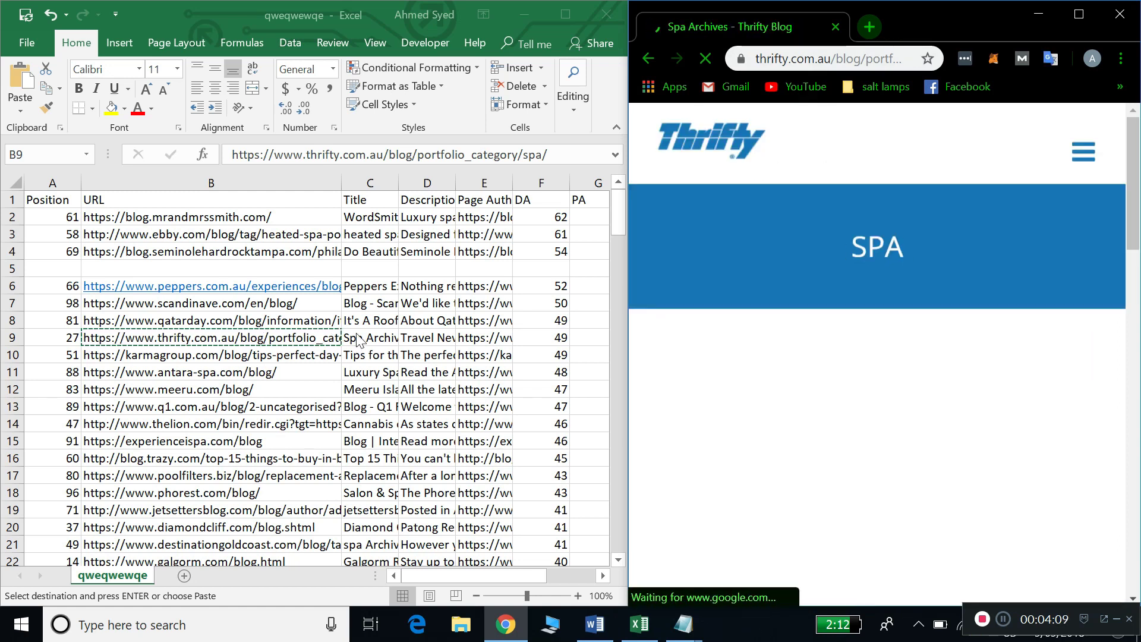
Examine the Thrifty blog's spa page from header to footer at a reduced page zoom.
scroll(882, 298, down, 6)
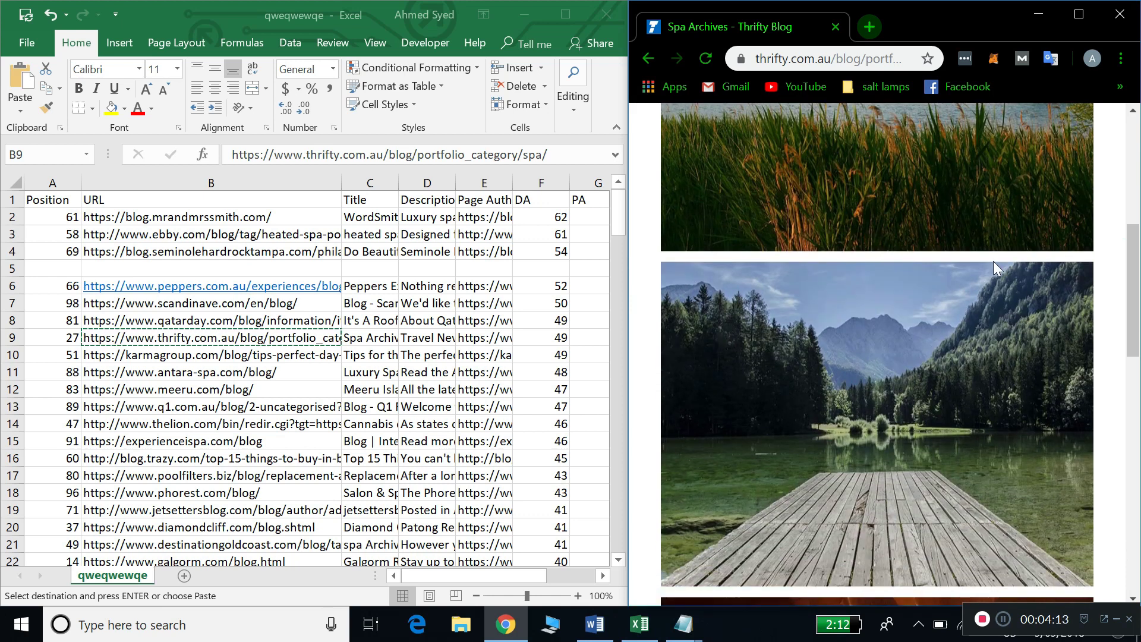
key(ctrl+minus)
key(ctrl+minus)
key(ctrl+minus)
key(ctrl+minus)
key(ctrl+minus)
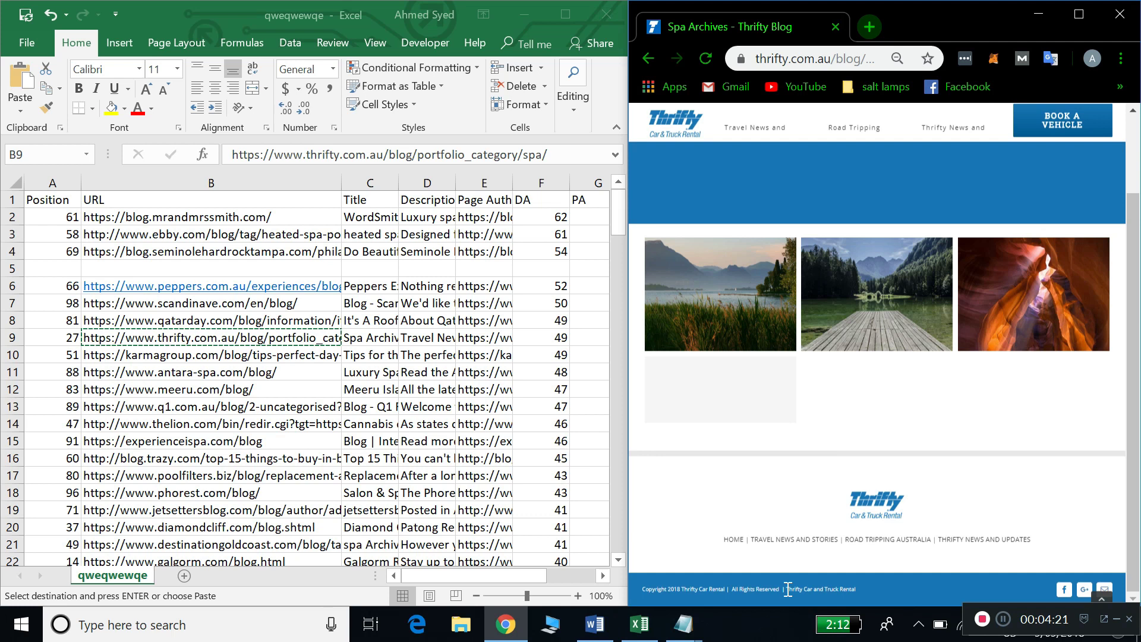
scroll(878, 365, up, 3)
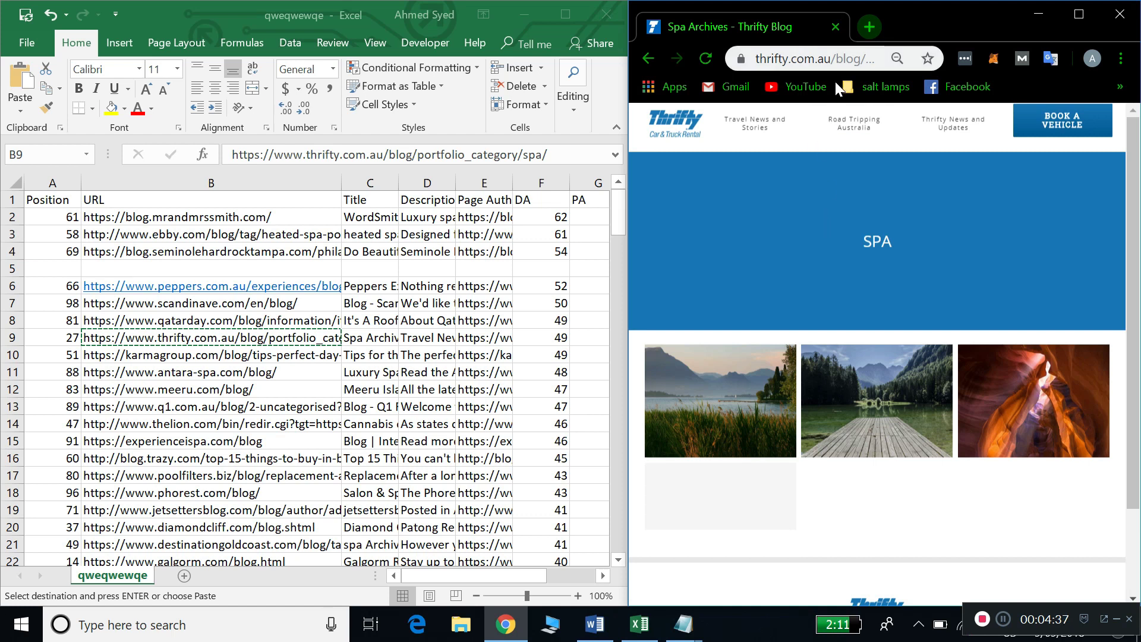
Search Google for "dr brisbane", look through the first page of results and go to page 2.
click(816, 57)
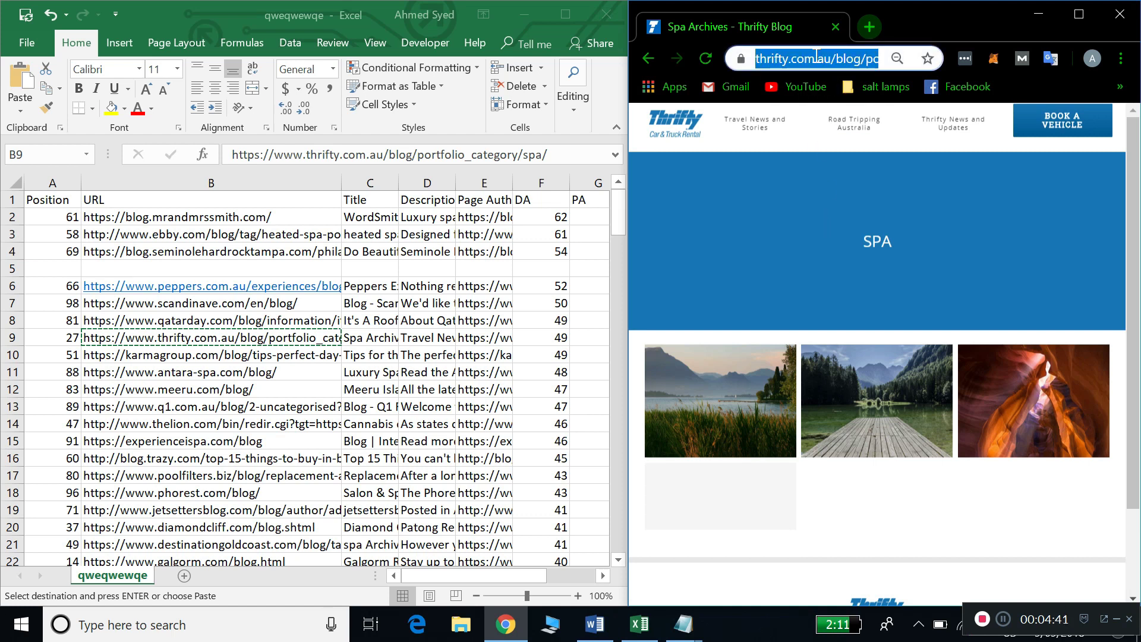
text(dr brisbane)
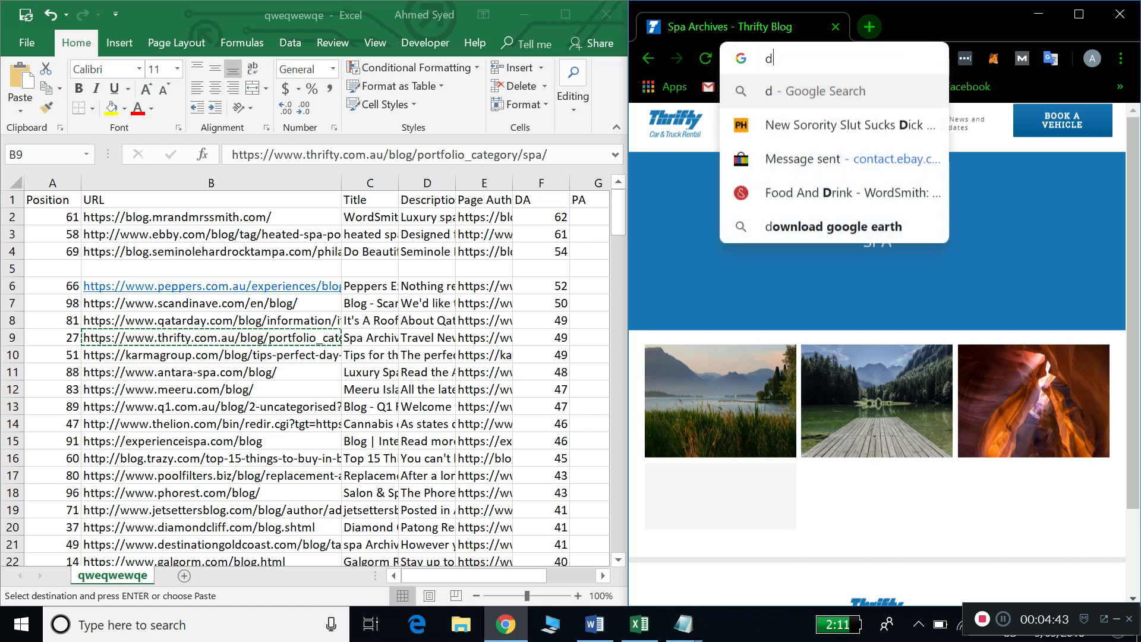
key(Return)
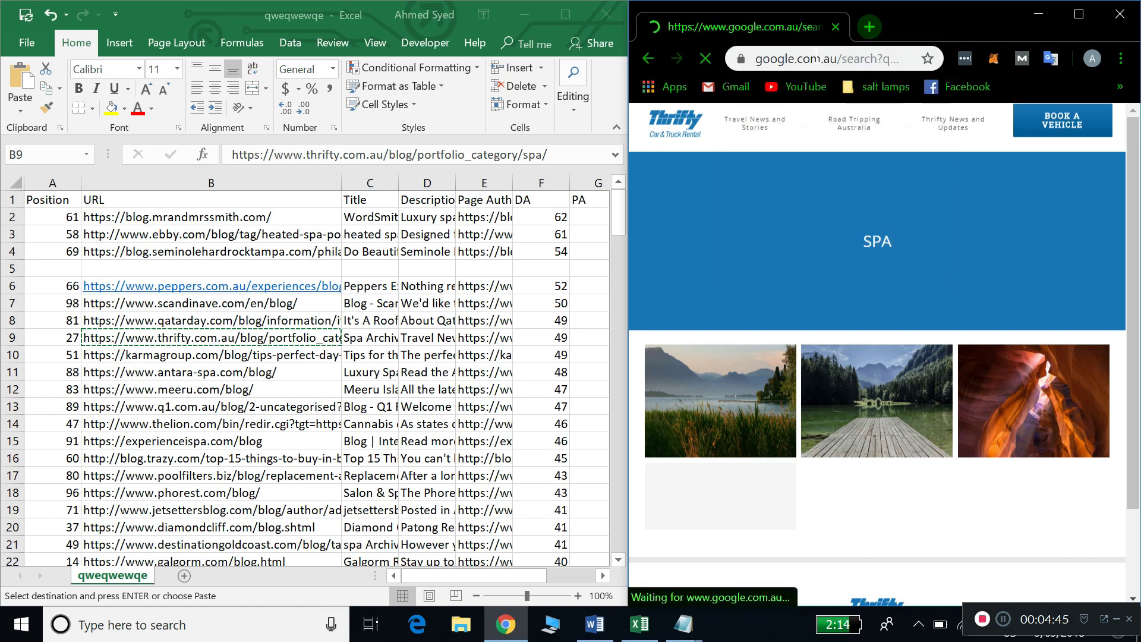
scroll(854, 318, down, 10)
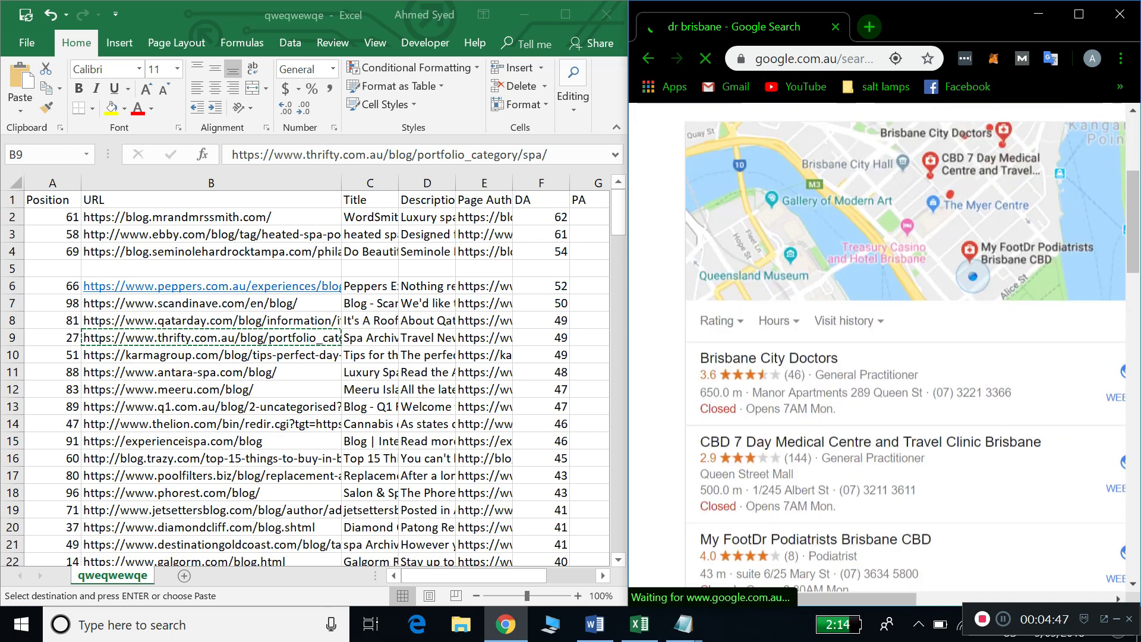
scroll(883, 345, down, 5)
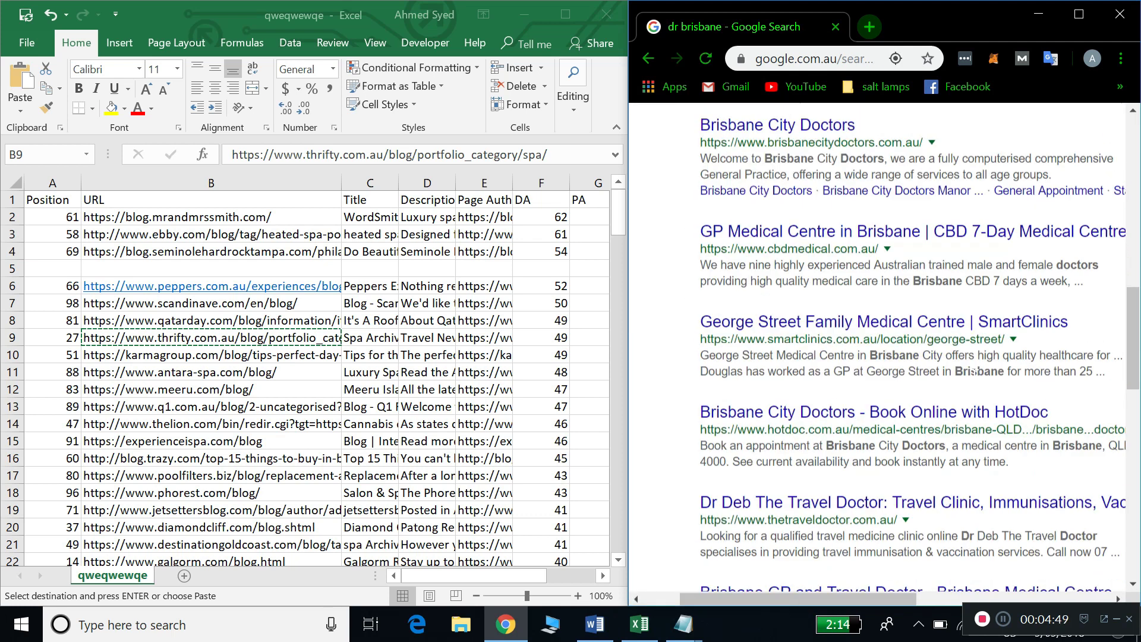
scroll(960, 370, down, 3)
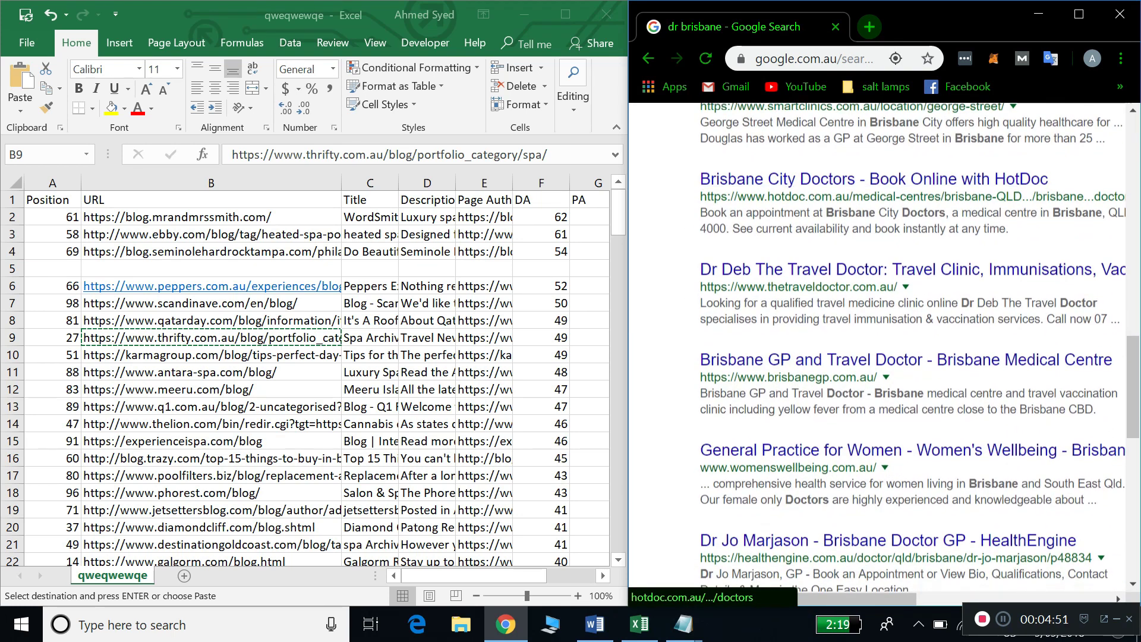
scroll(974, 383, down, 5)
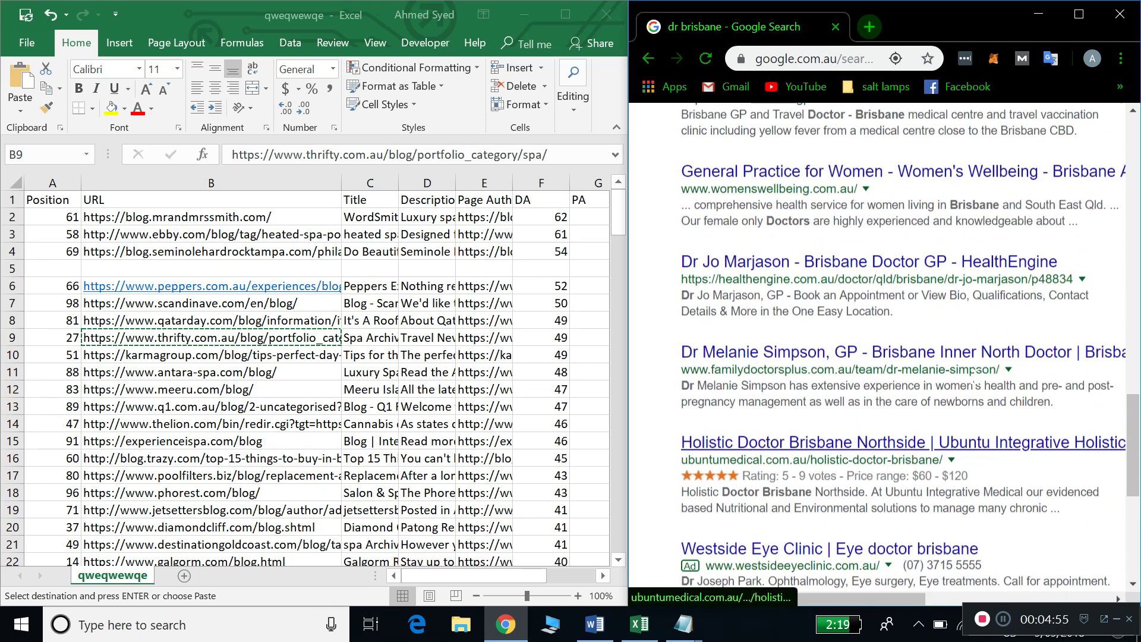
scroll(975, 374, down, 3)
scroll(977, 378, down, 2)
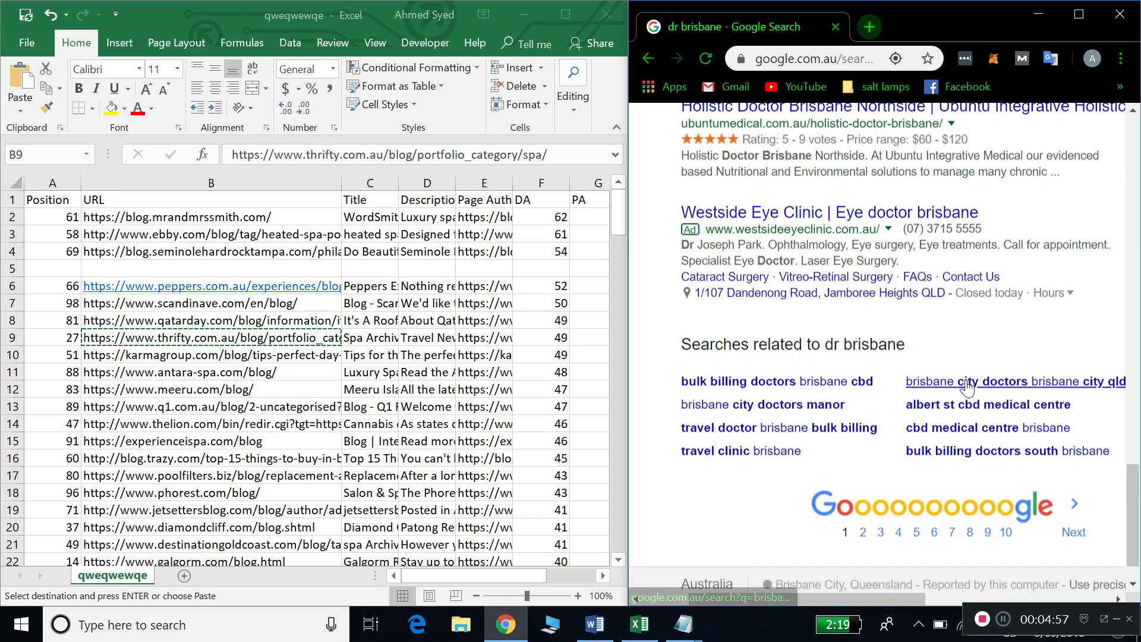
click(862, 511)
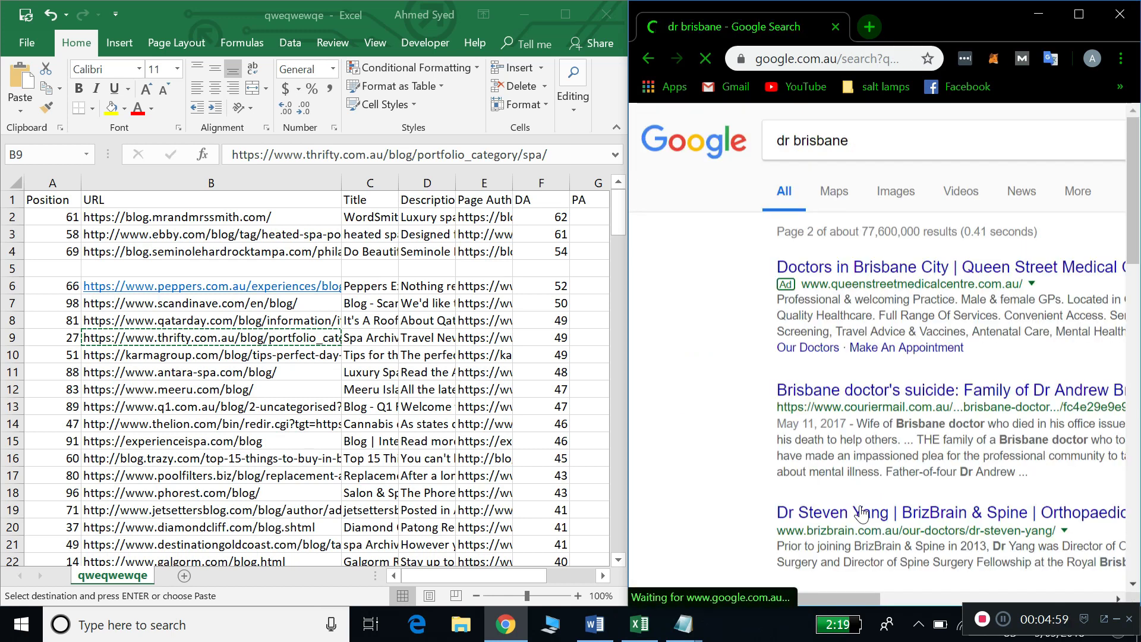
Open the BrizBrain & Spine orthopaedic surgeon's profile from the second page of results.
scroll(811, 419, down, 2)
scroll(811, 419, right, 2)
scroll(811, 419, left, 2)
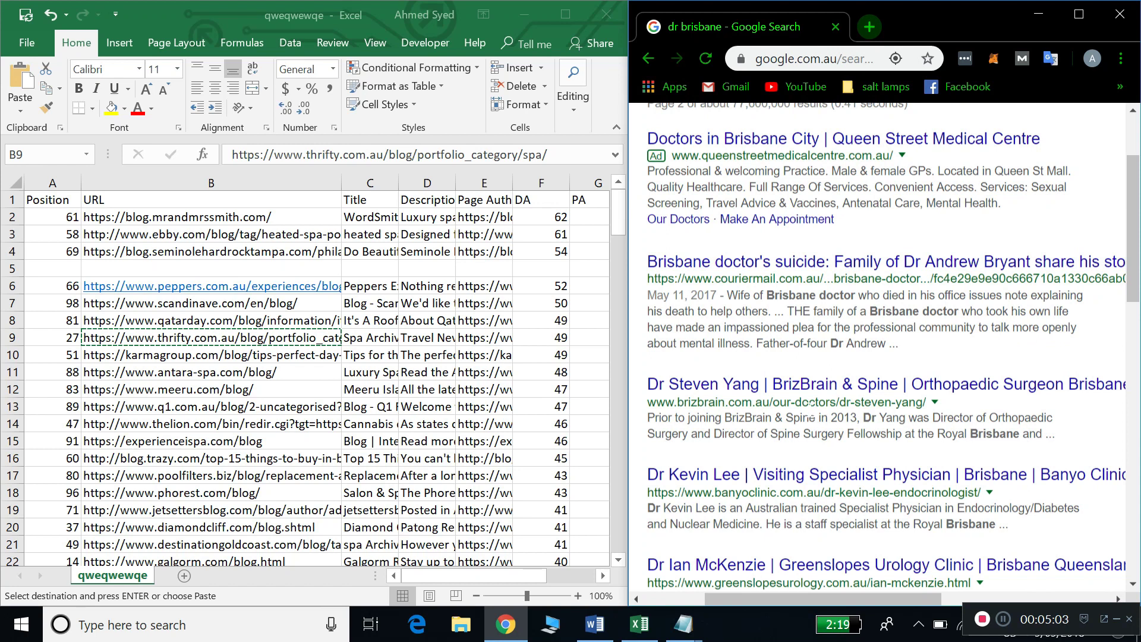
click(818, 392)
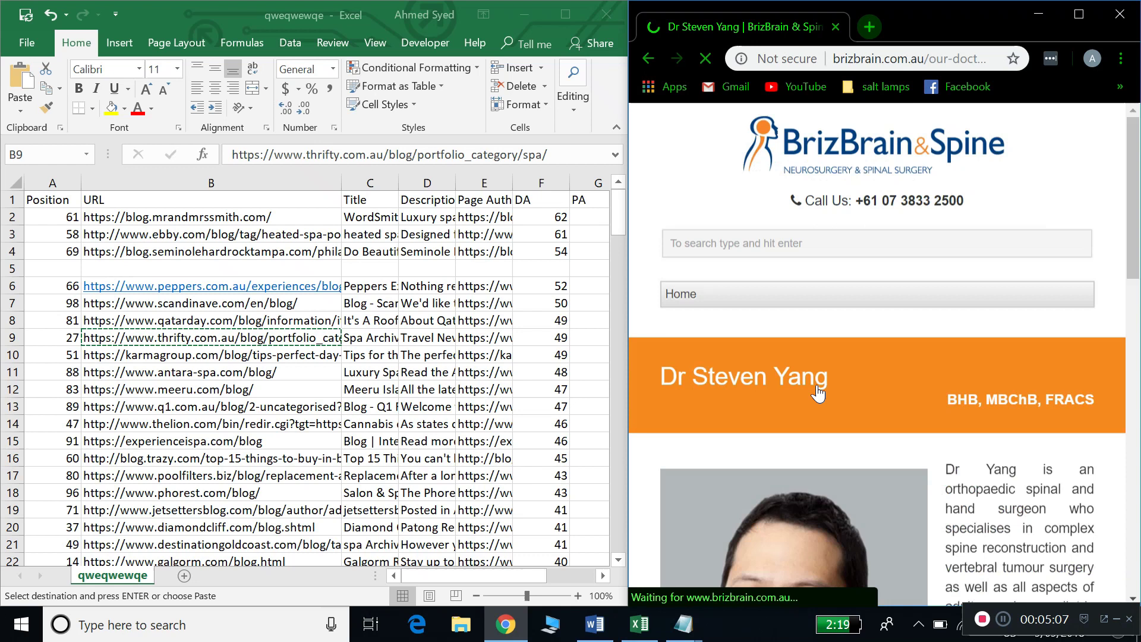
Widen the browser window over the spreadsheet and examine the BrizBrain & Spine site's navigation and doctor profile.
drag(629, 290, 128, 263)
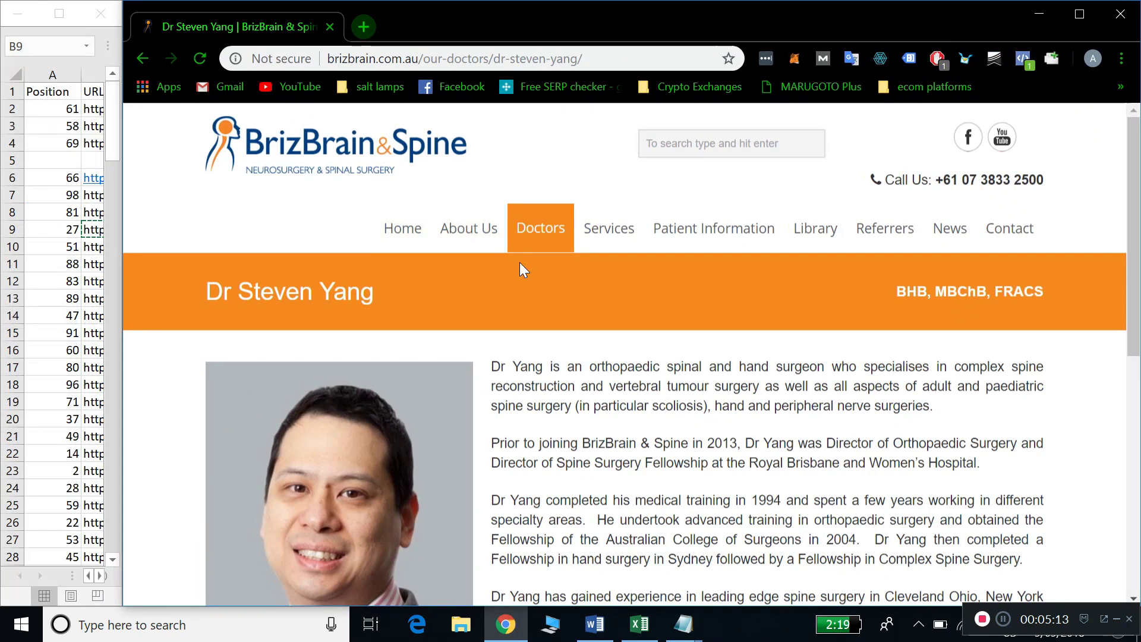
mouse_move(854, 229)
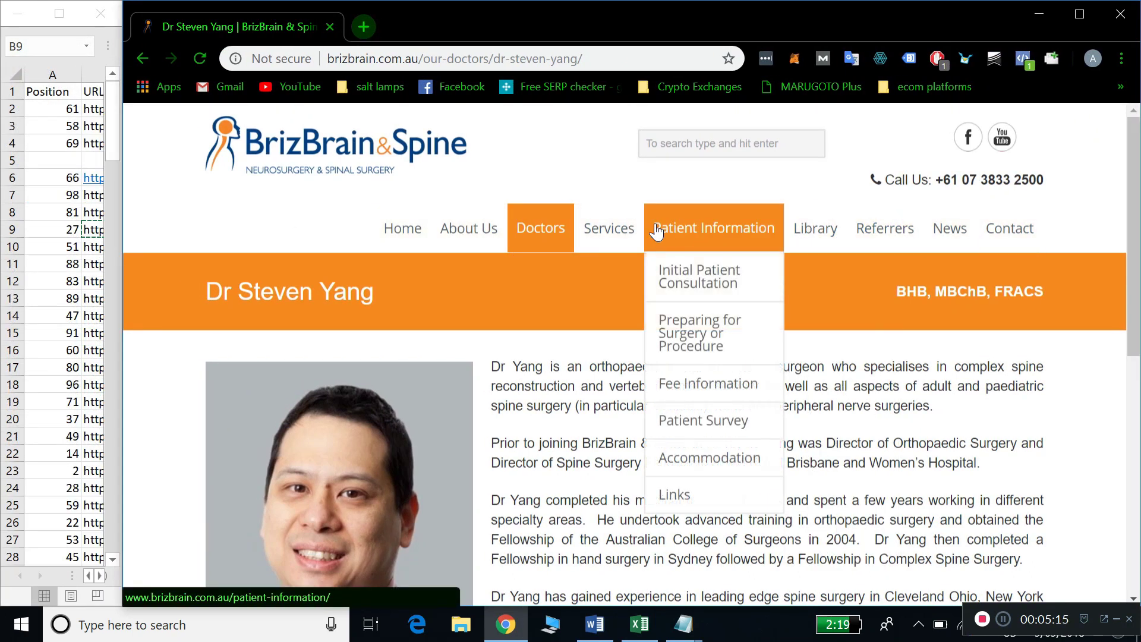
mouse_move(590, 234)
scroll(589, 234, down, 9)
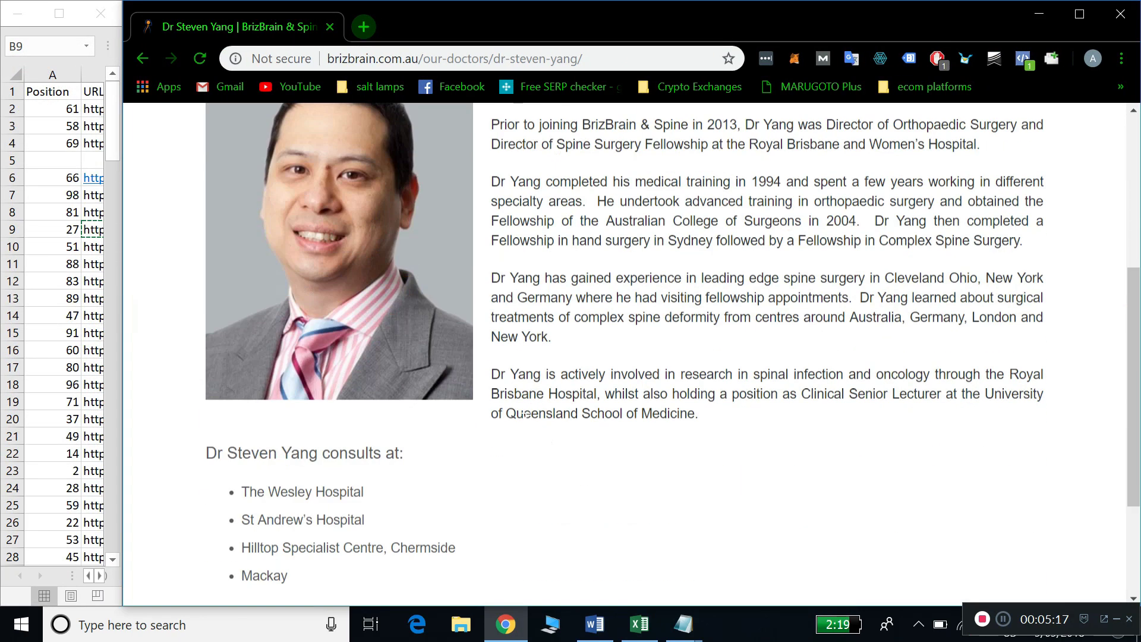
scroll(526, 414, up, 5)
scroll(526, 414, up, 4)
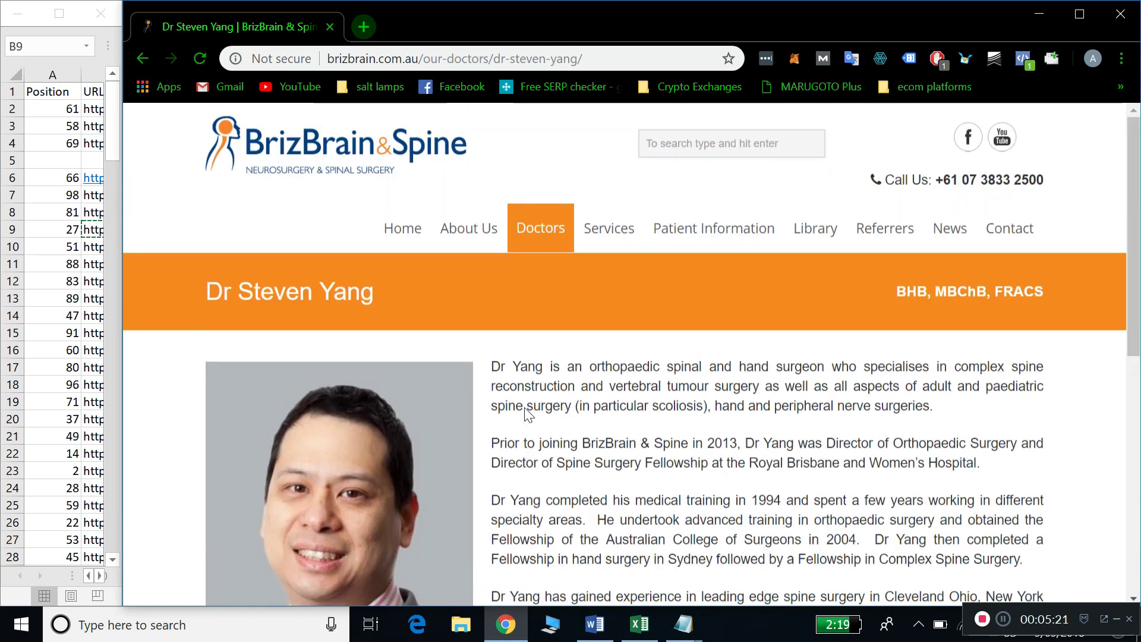
mouse_move(768, 239)
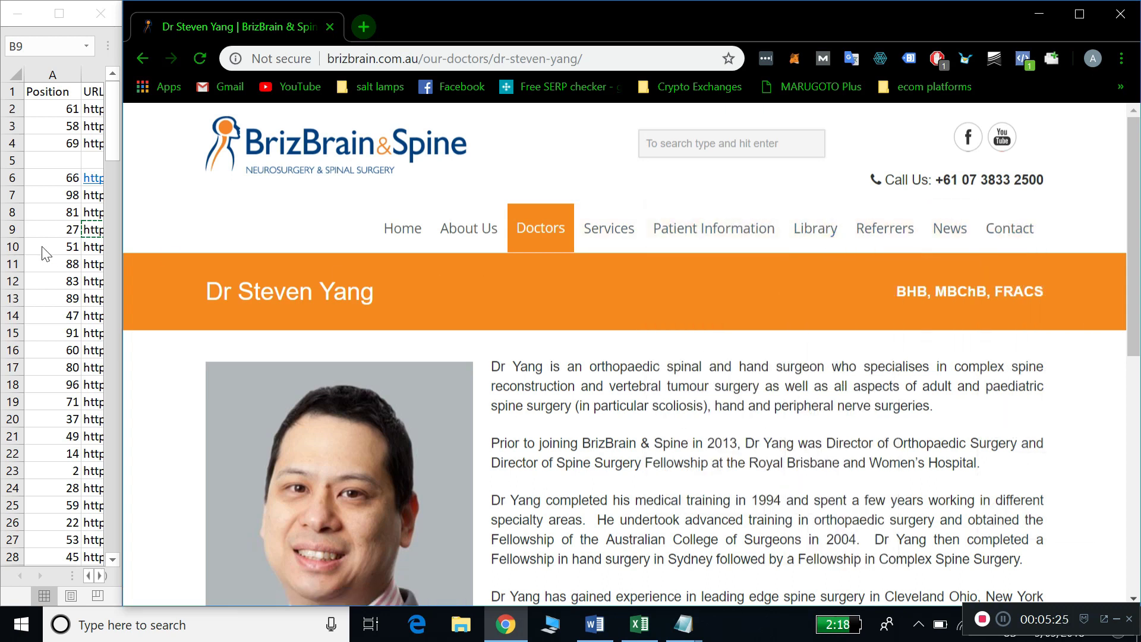
Narrow the browser window again so the spreadsheet's URL and title columns show beside it.
drag(123, 260, 580, 228)
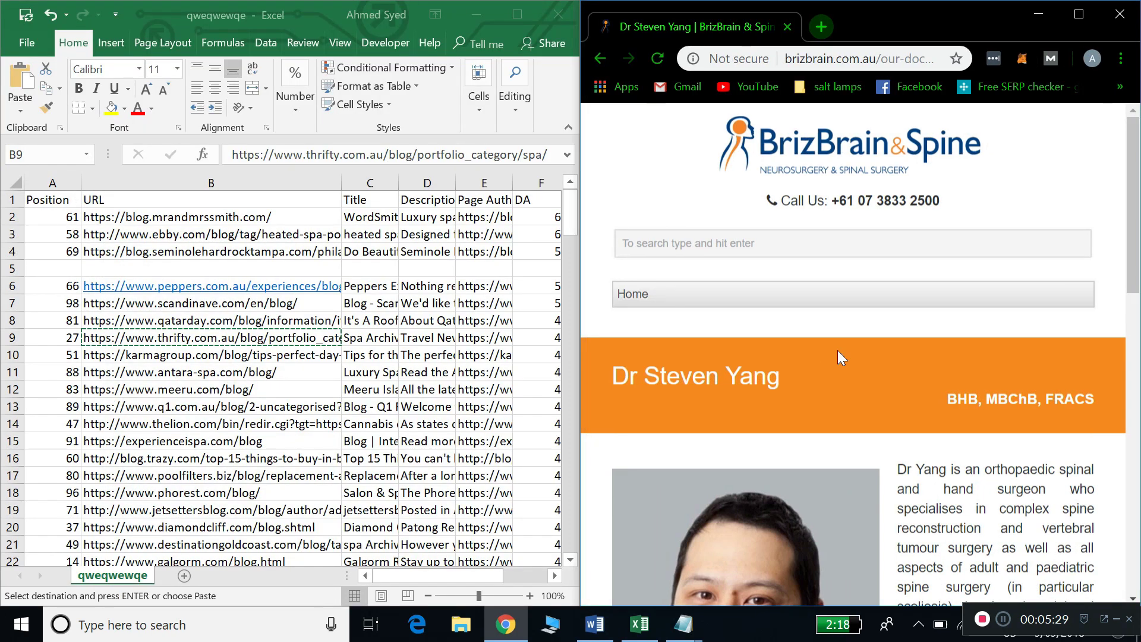
scroll(837, 351, down, 5)
scroll(837, 351, up, 5)
Switch to the Notepad notes and highlight the heading "Sites That Cant Be Contacted".
mouse_move(698, 632)
click(656, 593)
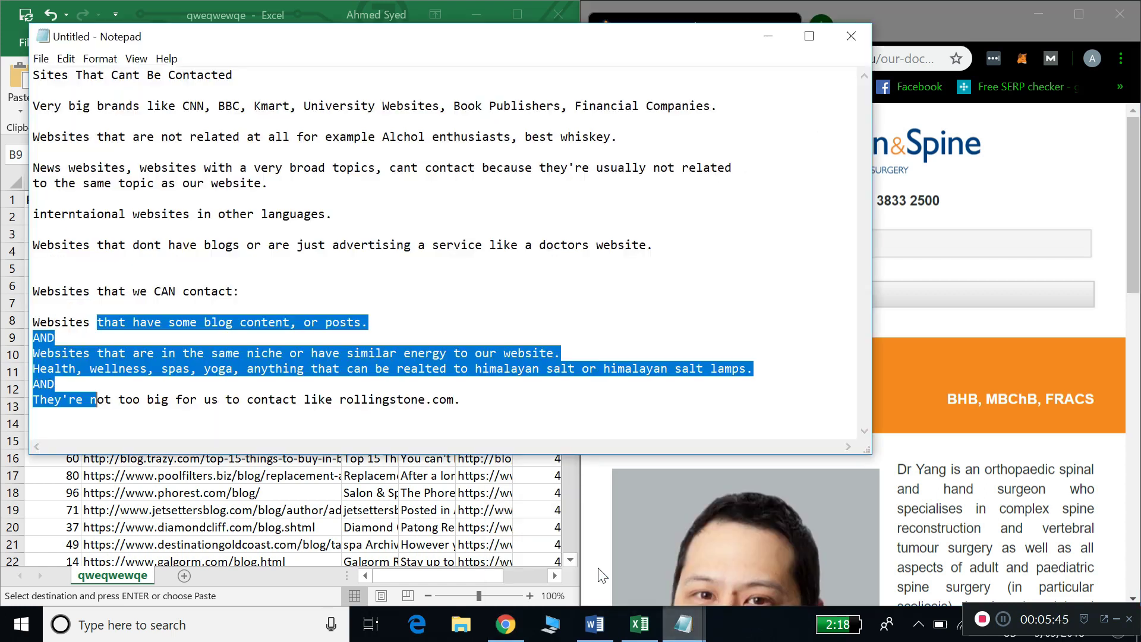
click(207, 244)
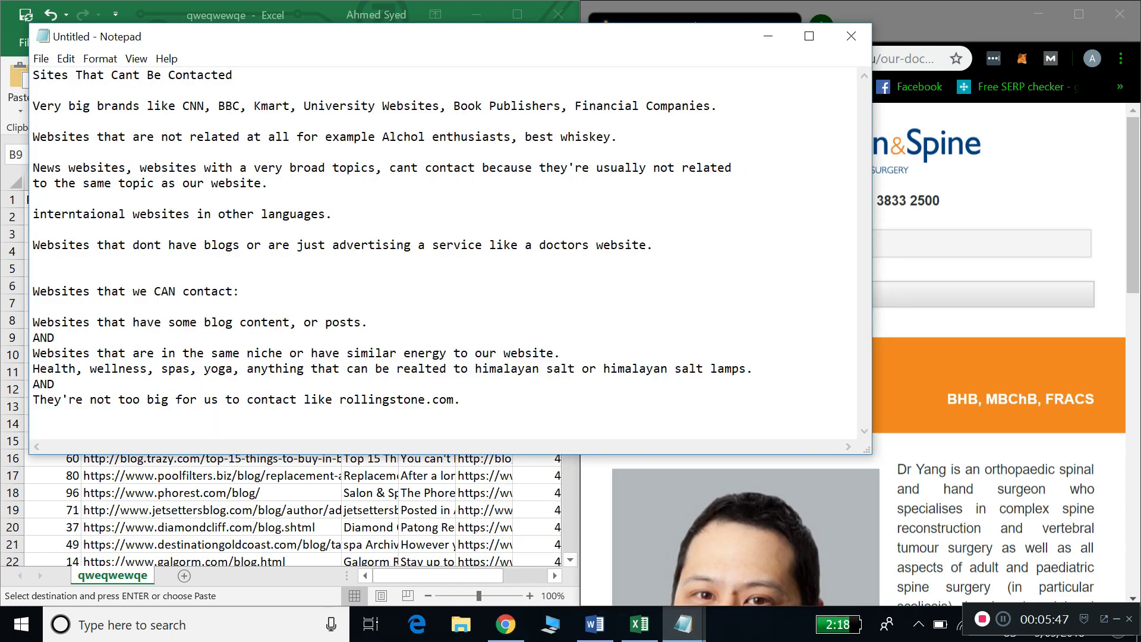
drag(34, 75, 247, 74)
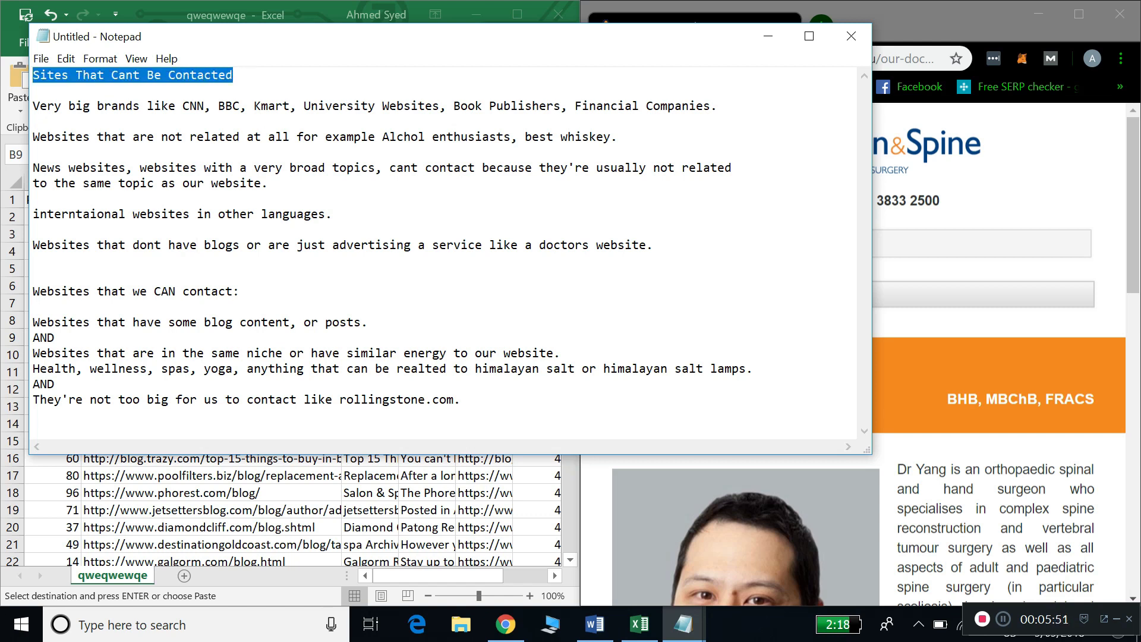
Insert three blank lines above "Websites that we CAN contact:" to separate the two lists.
click(178, 261)
key(Return)
key(Return)
key(Return)
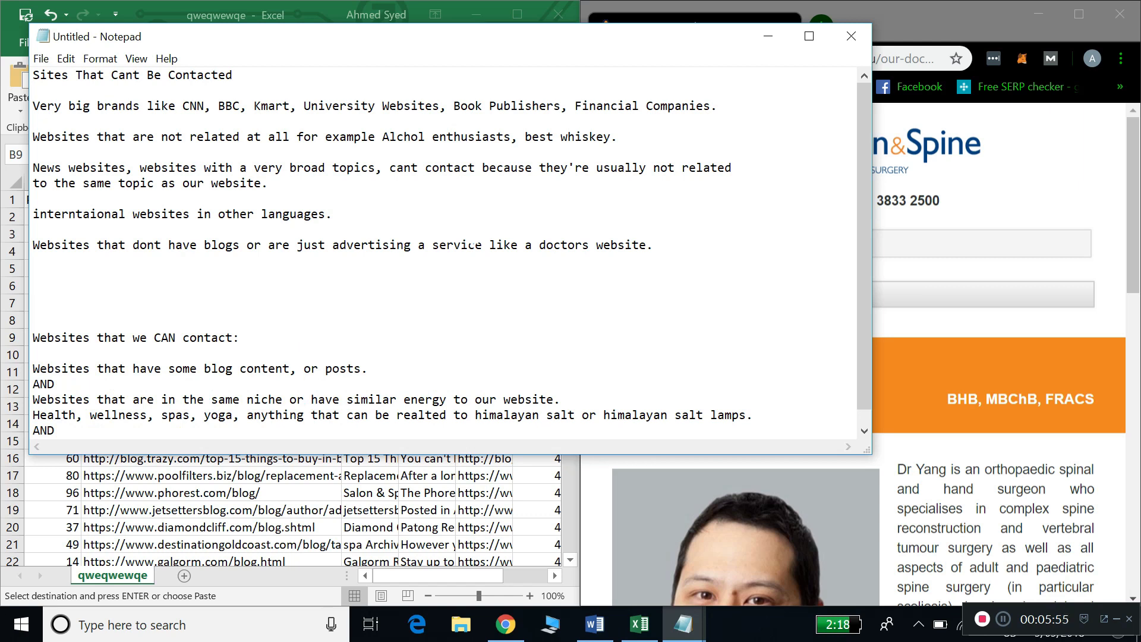
Highlight "in other" in the international websites rule and "best whiskey." in the unrelated websites rule.
drag(189, 214, 254, 214)
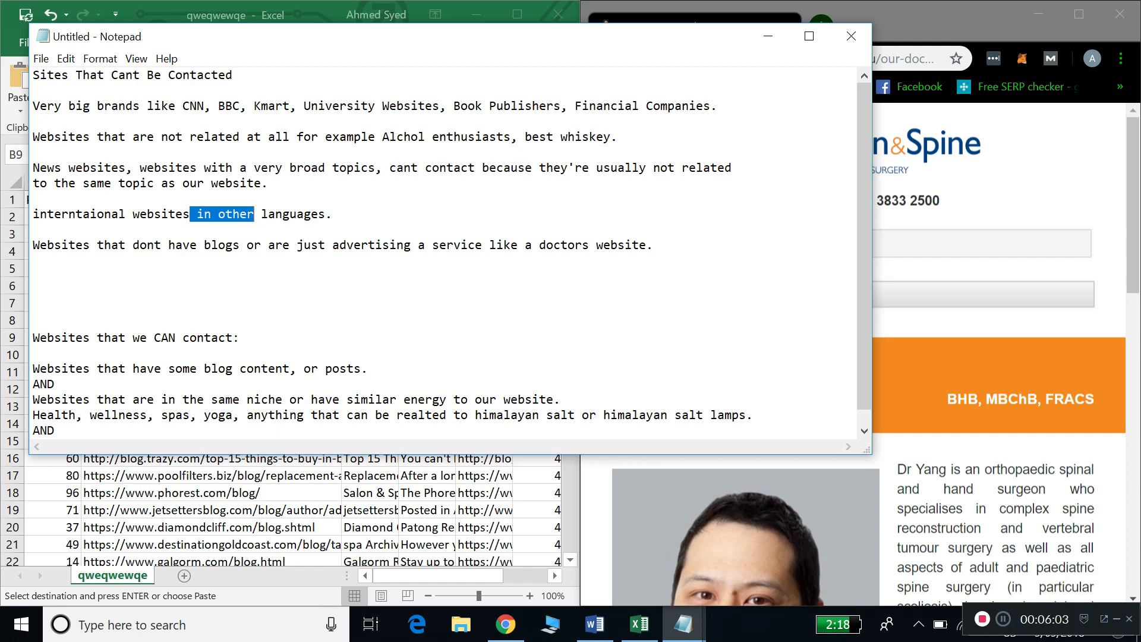
drag(376, 137, 525, 137)
drag(618, 137, 521, 137)
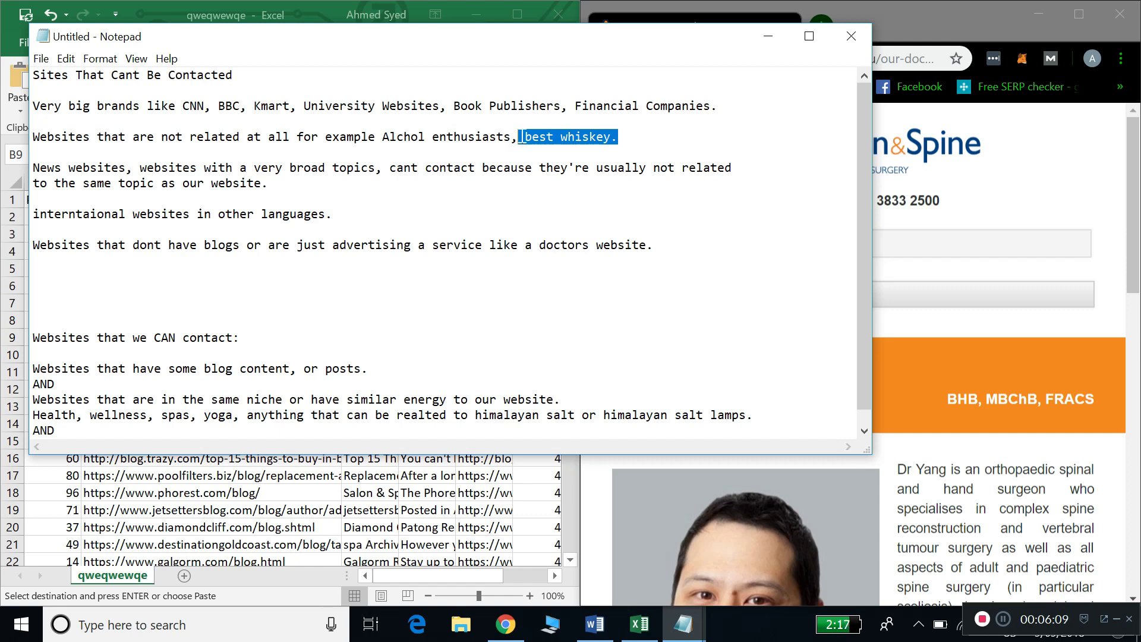
click(618, 137)
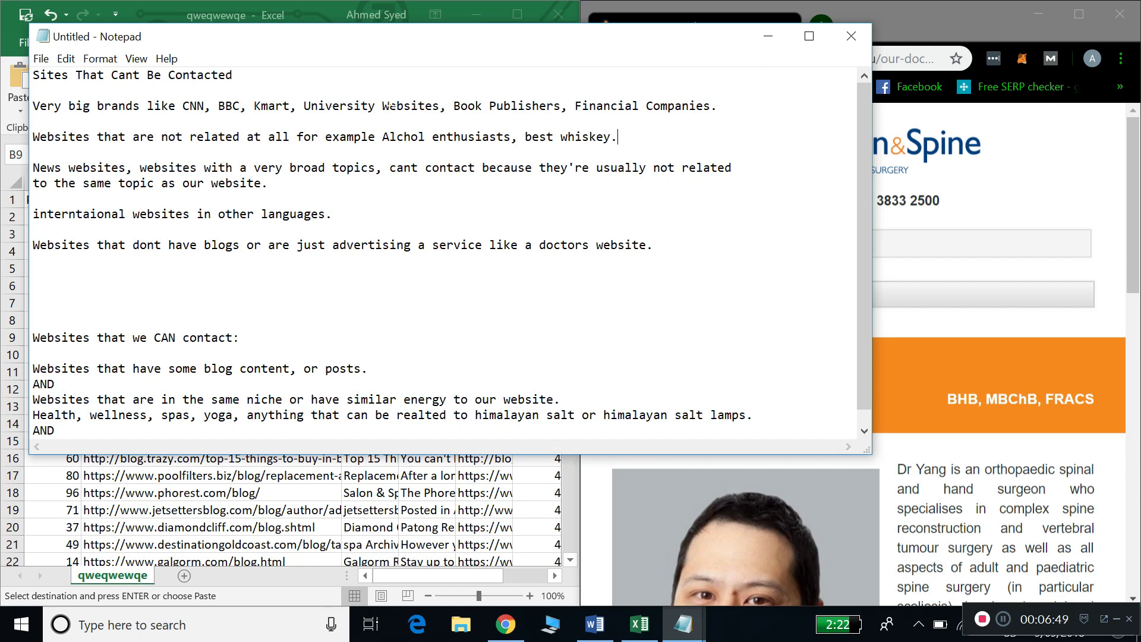
Highlight the rule on very big brands, ending with "Financial Companies" selected.
drag(153, 106, 33, 121)
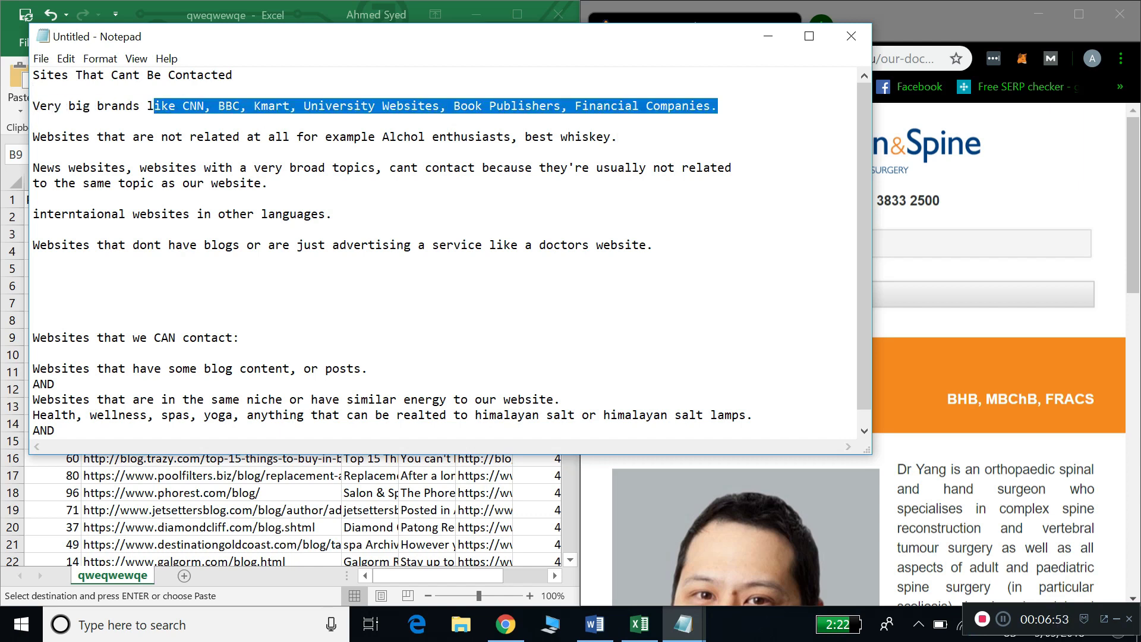
click(407, 117)
drag(407, 117, 357, 92)
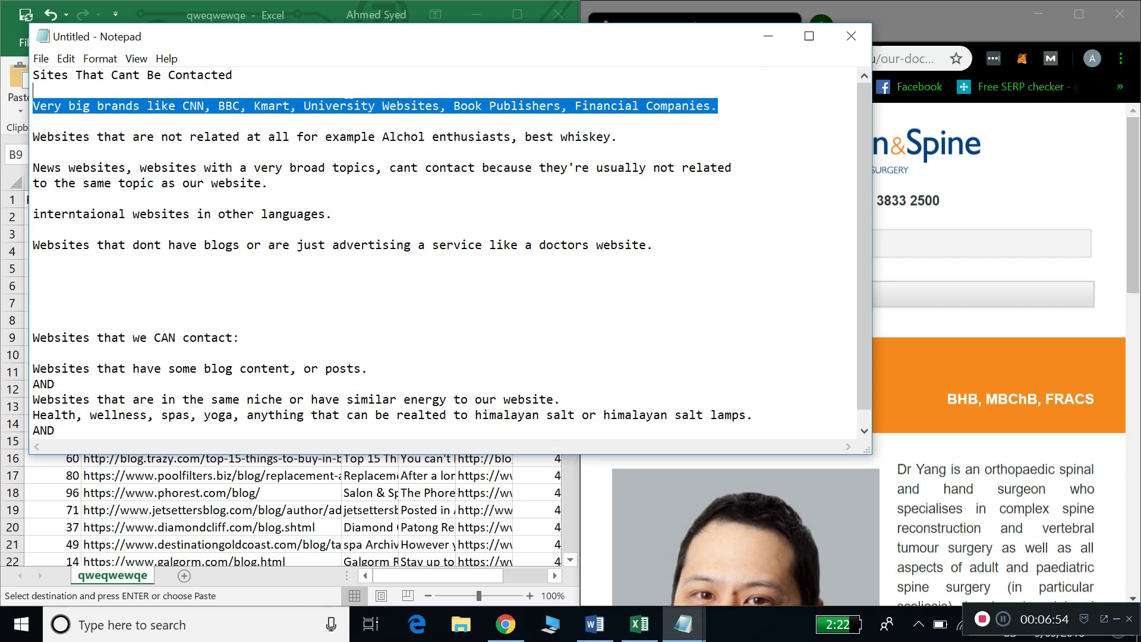
click(346, 106)
drag(447, 106, 711, 106)
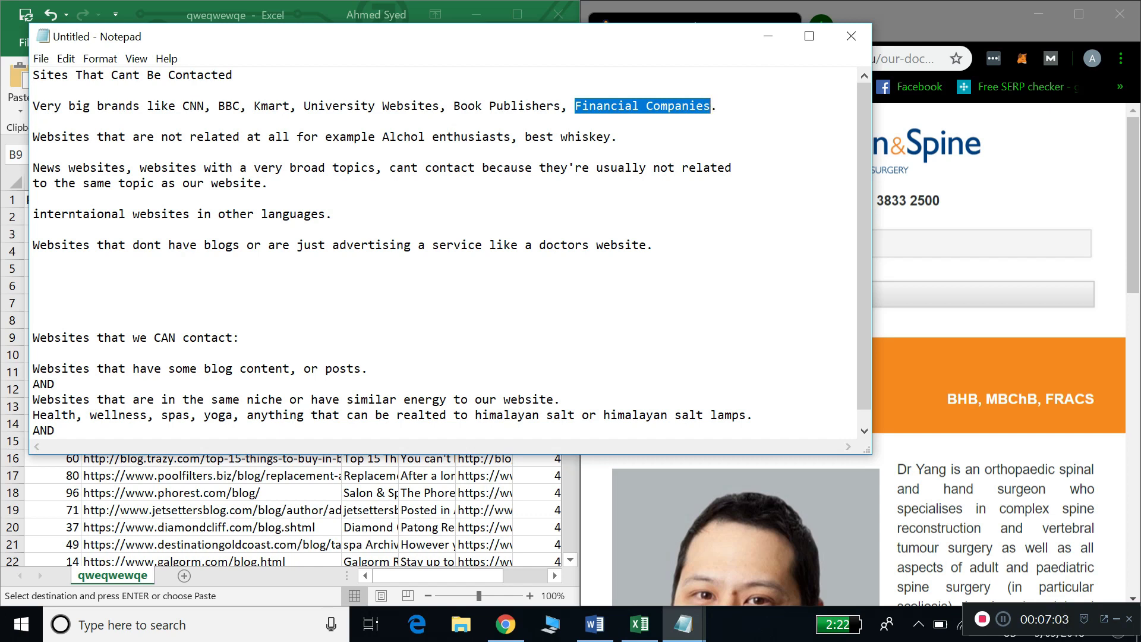
Highlight "University Websites", "Book Publishers" and "Financial Companies" one after another in the very big brands rule.
scroll(452, 255, down, 1)
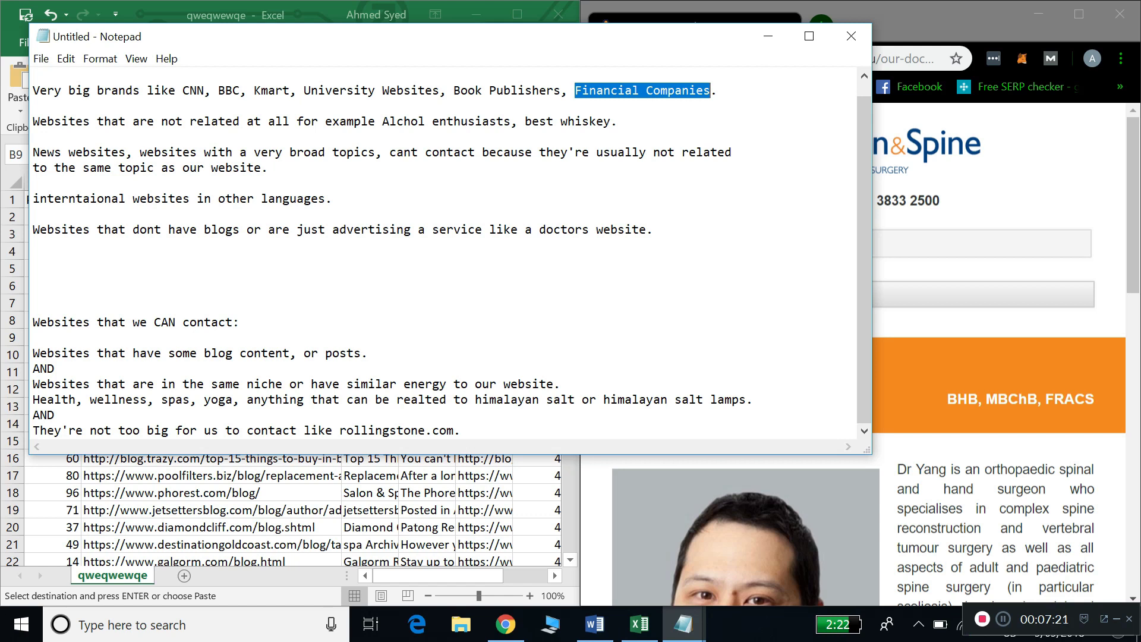
drag(304, 91, 439, 90)
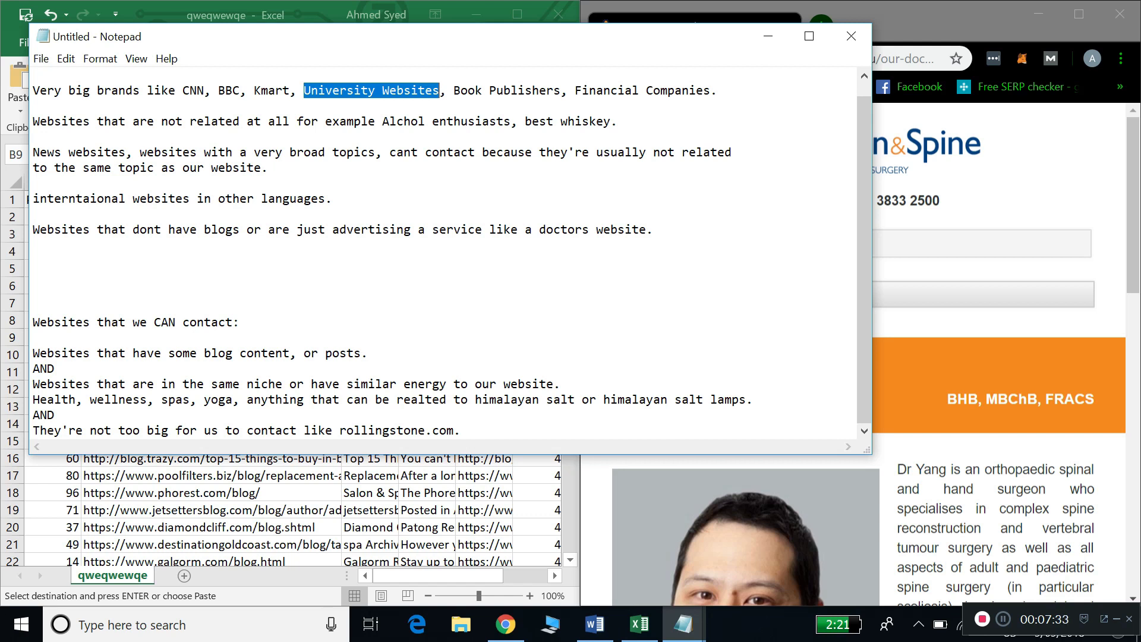
drag(446, 90, 561, 90)
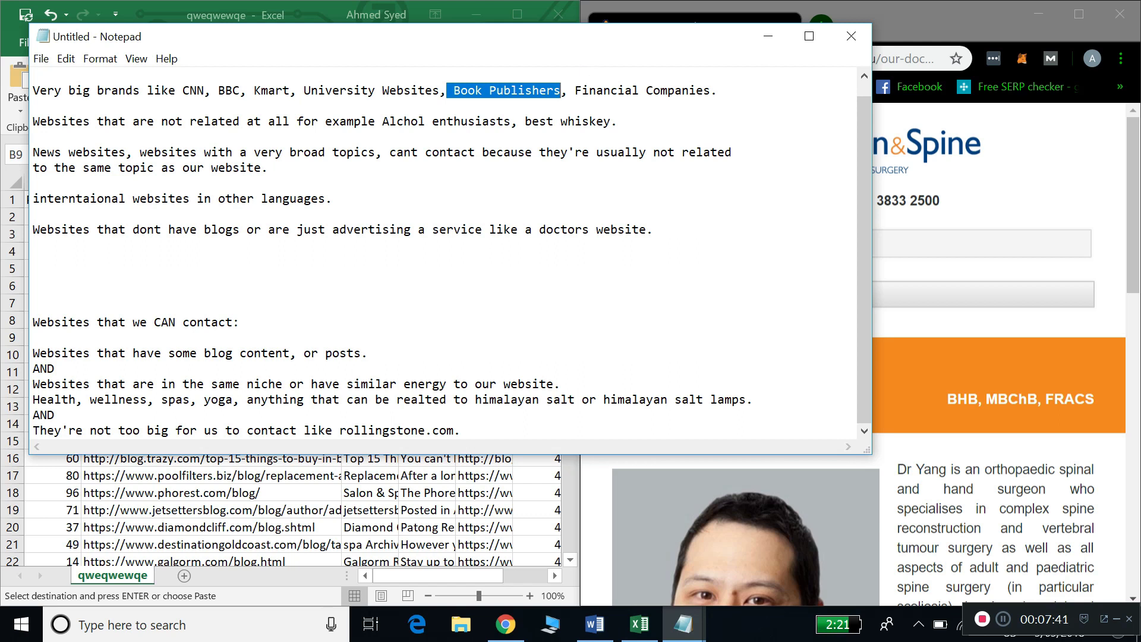
drag(589, 91, 719, 104)
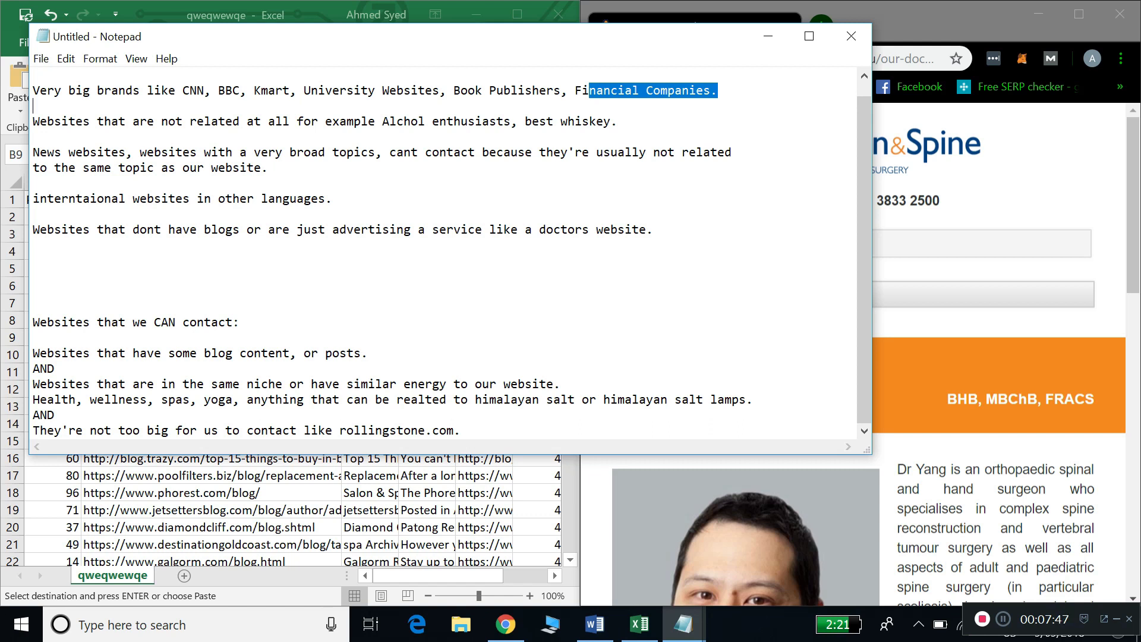
Highlight the heading "Websites that we CAN contact:", the blog content rule, and the rule on websites without blogs.
drag(240, 322, 126, 322)
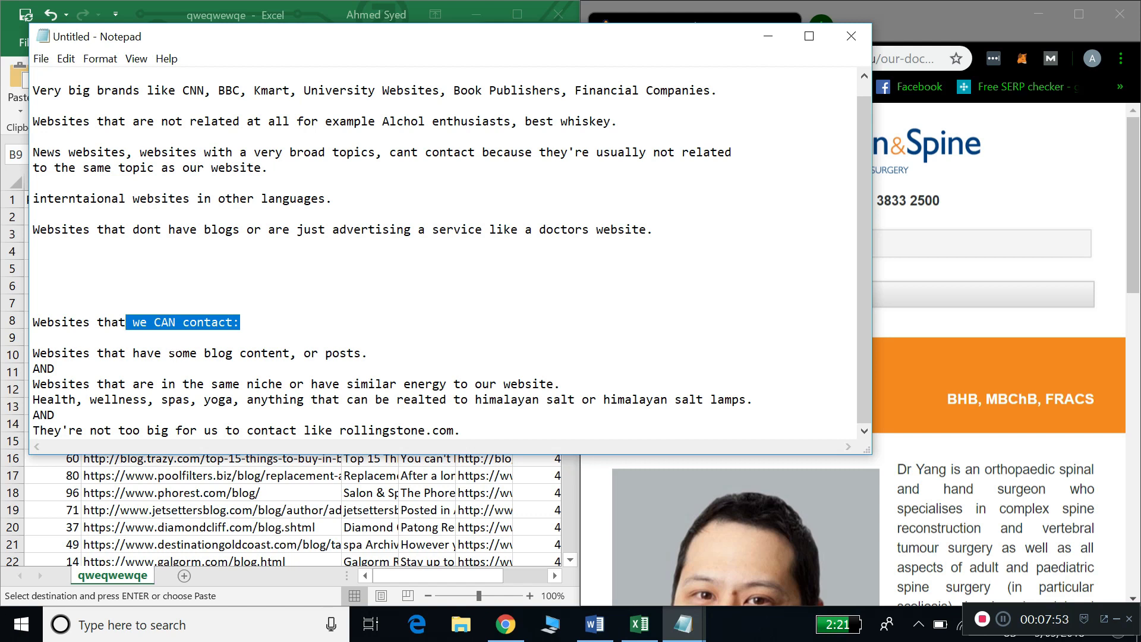
drag(32, 353, 275, 353)
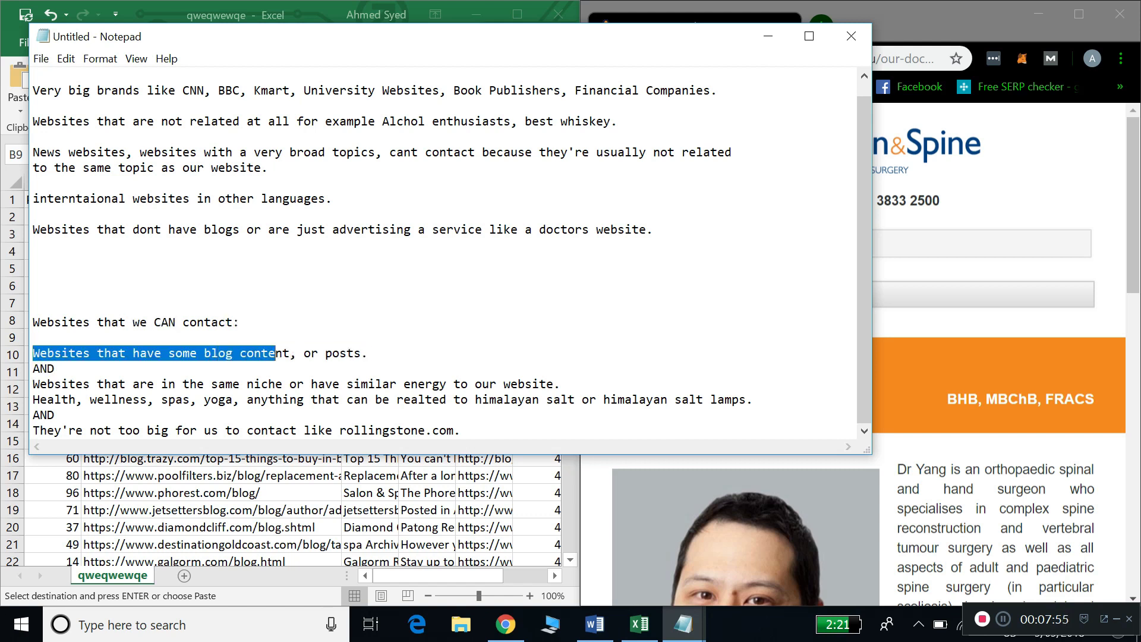
drag(62, 230, 383, 231)
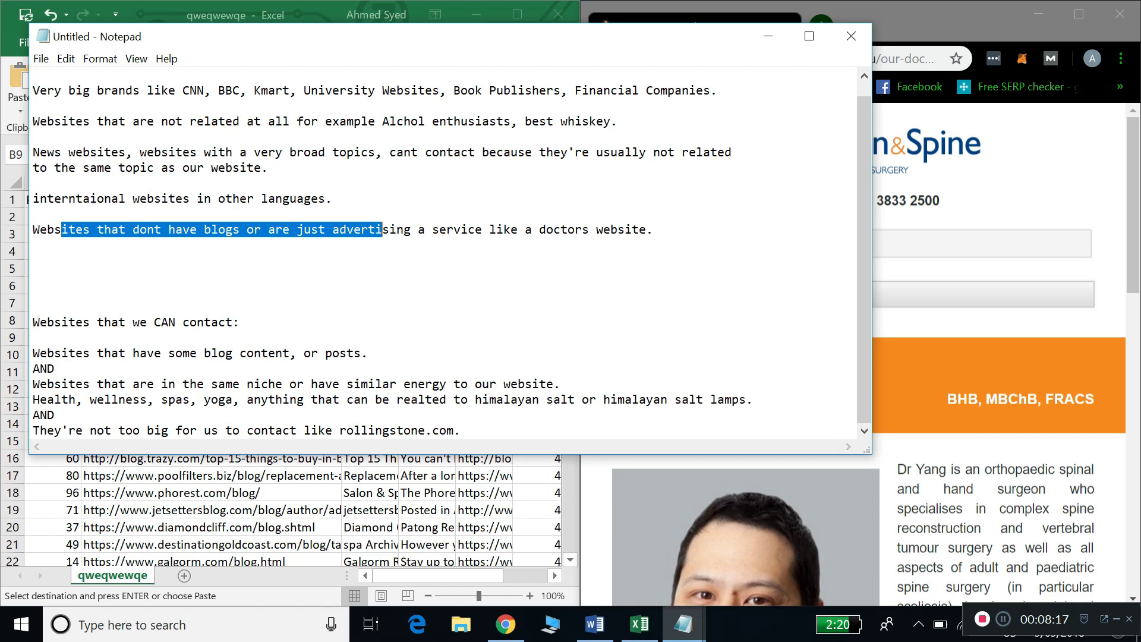
Add the rule "Directory websites like yellowpages.com" below the rule on websites that don't have blogs.
click(295, 246)
key(Return)
text(Dir)
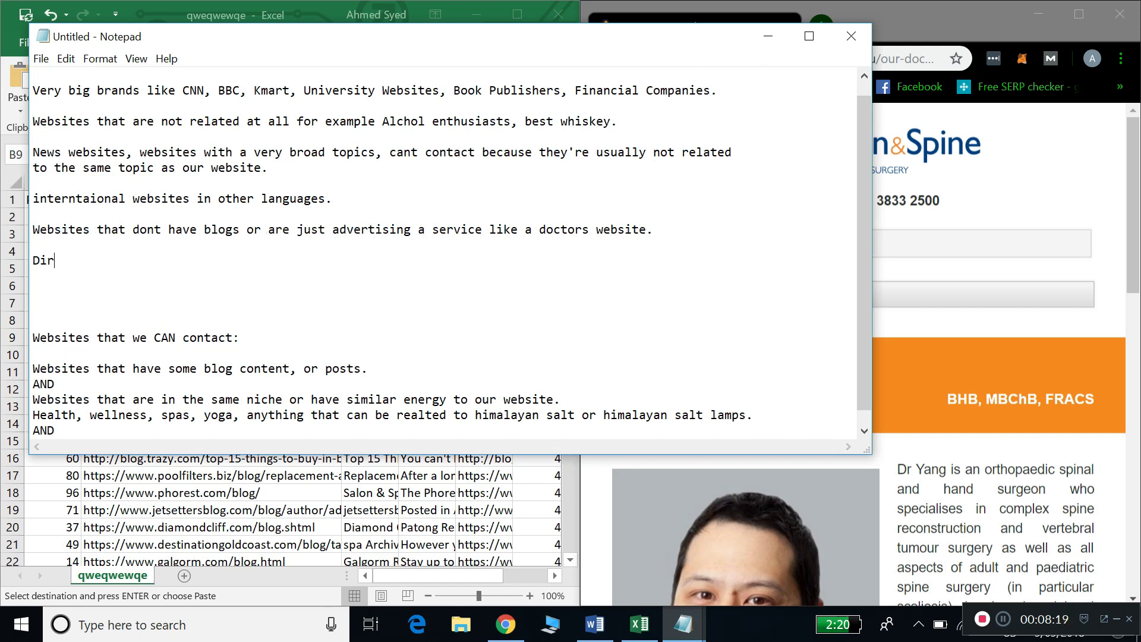
text(ectory website )
text( like yellow pa)
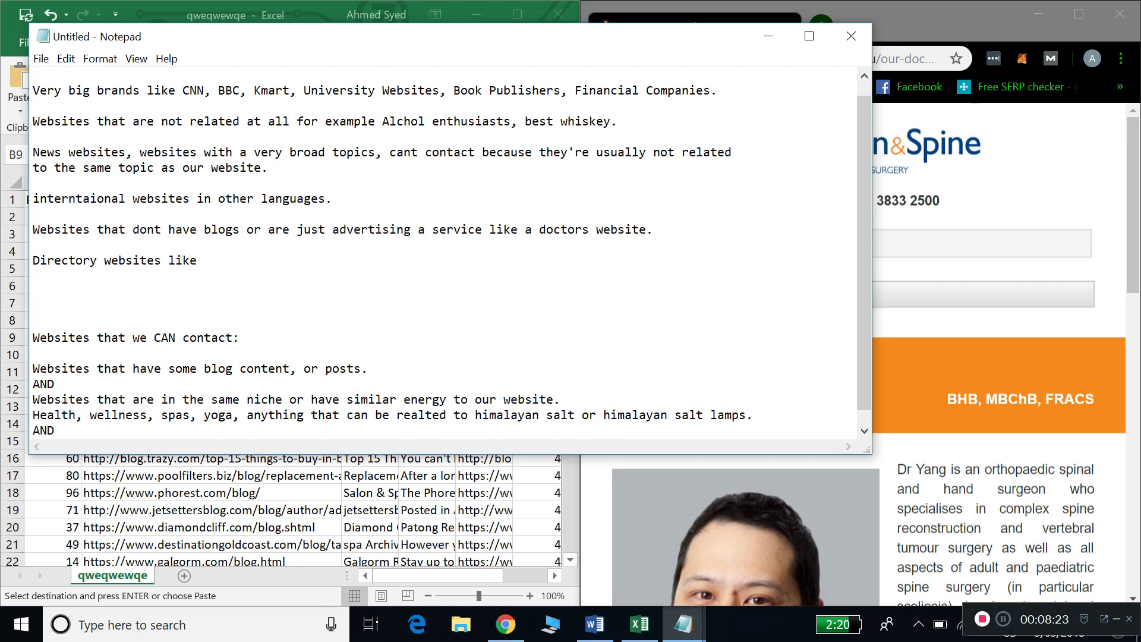
key(BackSpace)
key(BackSpace)
key(BackSpace)
text(pages.ocm.)
key(BackSpace)
key(BackSpace)
key(BackSpace)
key(BackSpace)
text(conm)
key(BackSpace)
key(BackSpace)
text(m)
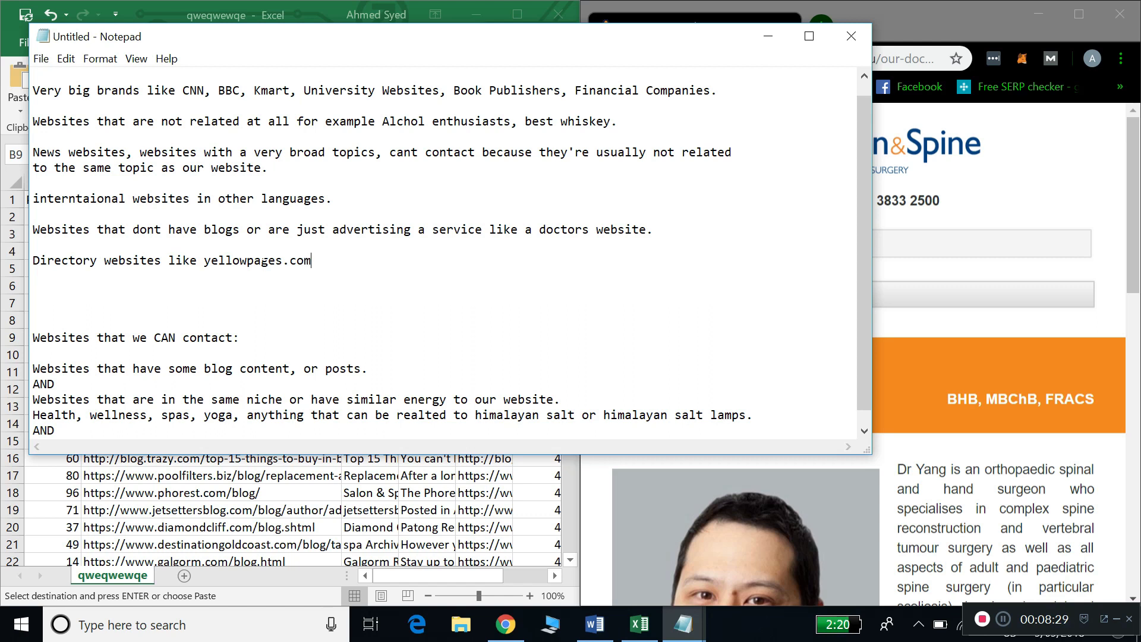
key(BackSpace)
Add the rule "Ad listing websites, like craigslist locanto" one blank line below the directory websites rule.
key(Return)
key(Return)
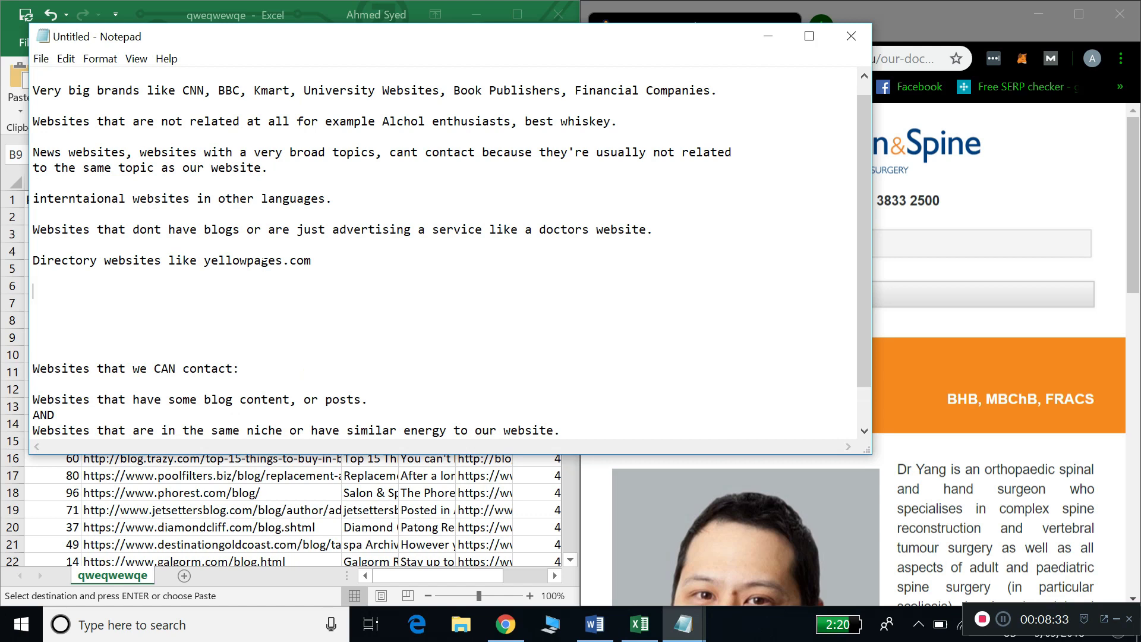
text(Ad listing websites)
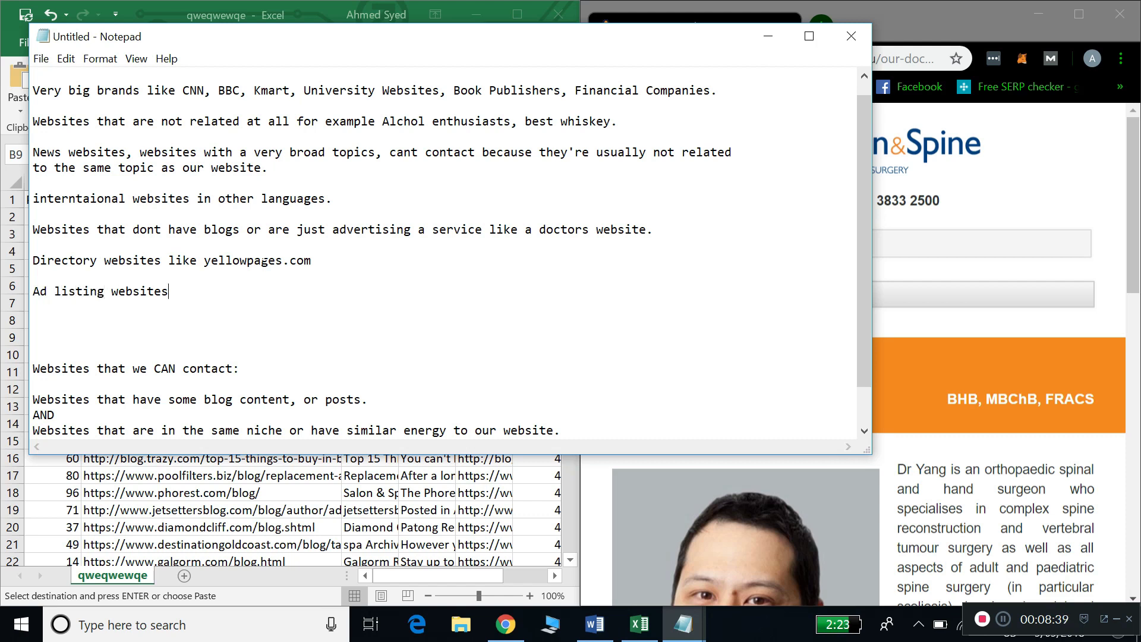
text(, like craigslist locanto or)
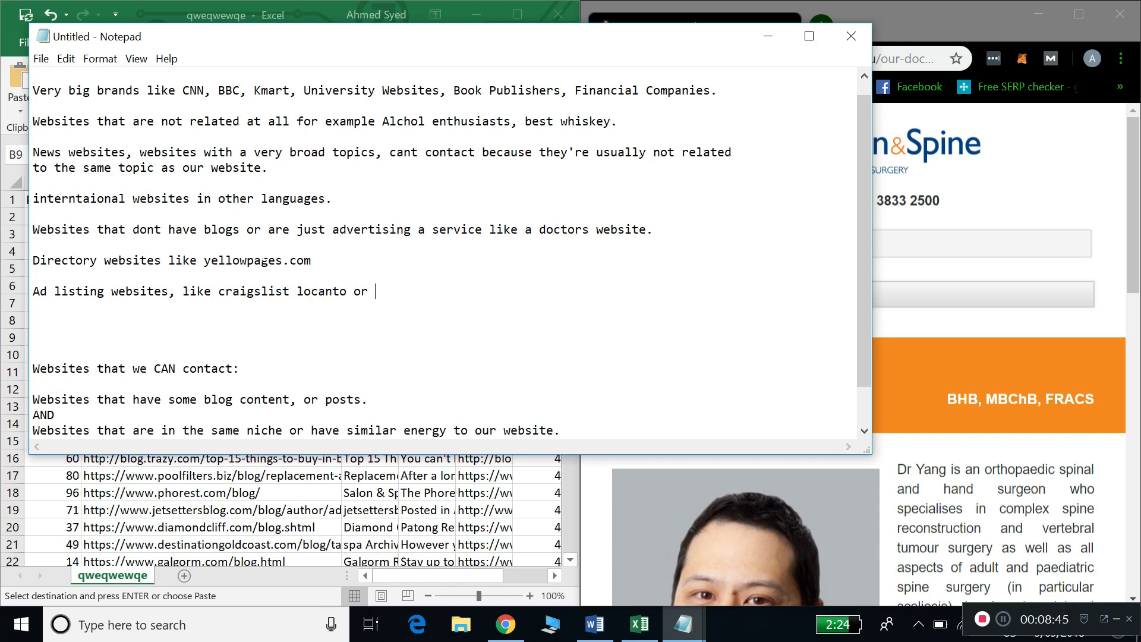
text( ox)
key(BackSpace)
key(BackSpace)
key(BackSpace)
key(BackSpace)
key(BackSpace)
key(BackSpace)
Select all the rules for sites that can't be contacted, from the ad listing rule up to the very big brands rule.
key(shift+Up)
key(shift+Up)
key(shift+Up)
key(shift+Up)
key(shift+Up)
key(shift+Up)
key(shift+Up)
key(shift+Up)
key(shift+Up)
key(shift+Up)
key(shift+Up)
key(shift+Up)
key(shift+Up)
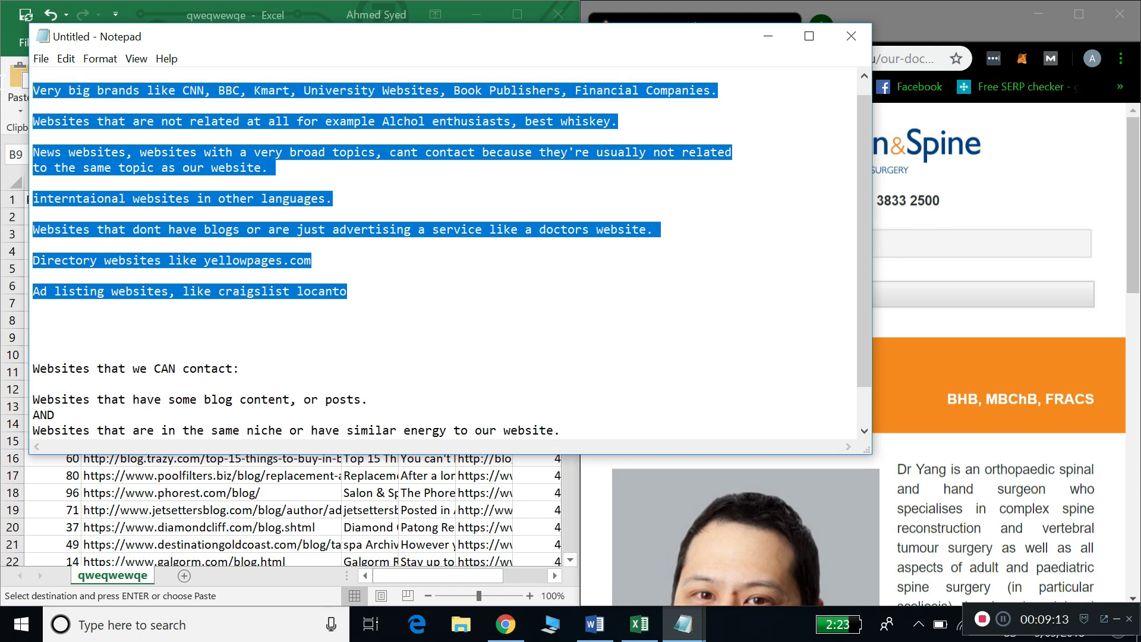
Highlight the criteria for websites that can be contacted, from having blog content through not being too big like rollingstone.com.
scroll(62, 117, up, 1)
scroll(63, 115, down, 2)
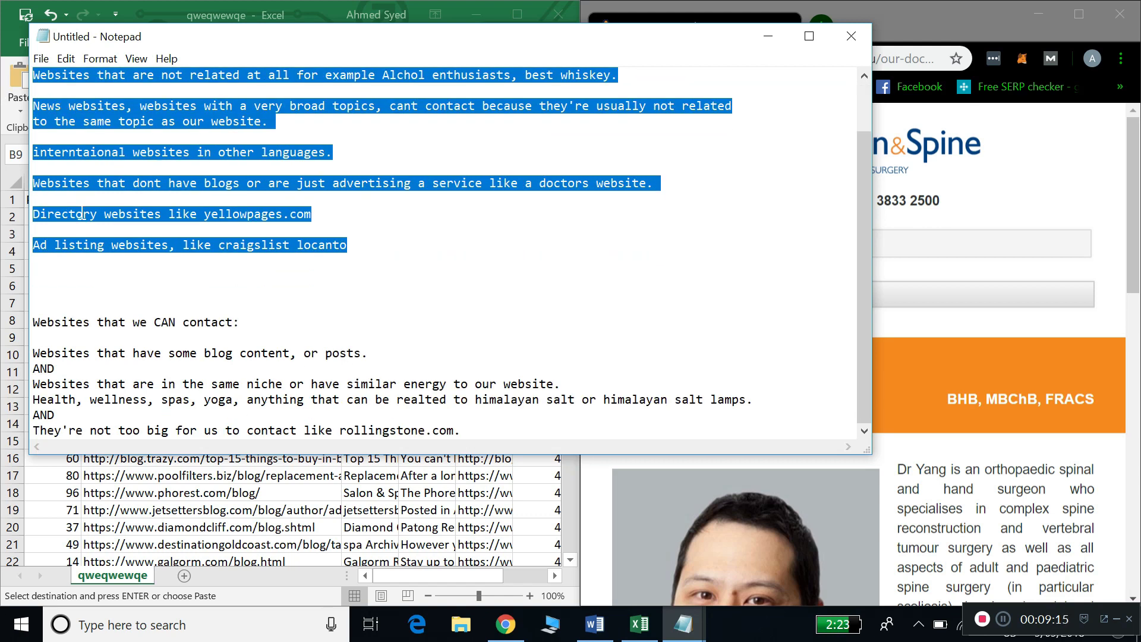
drag(97, 353, 32, 353)
drag(141, 383, 510, 383)
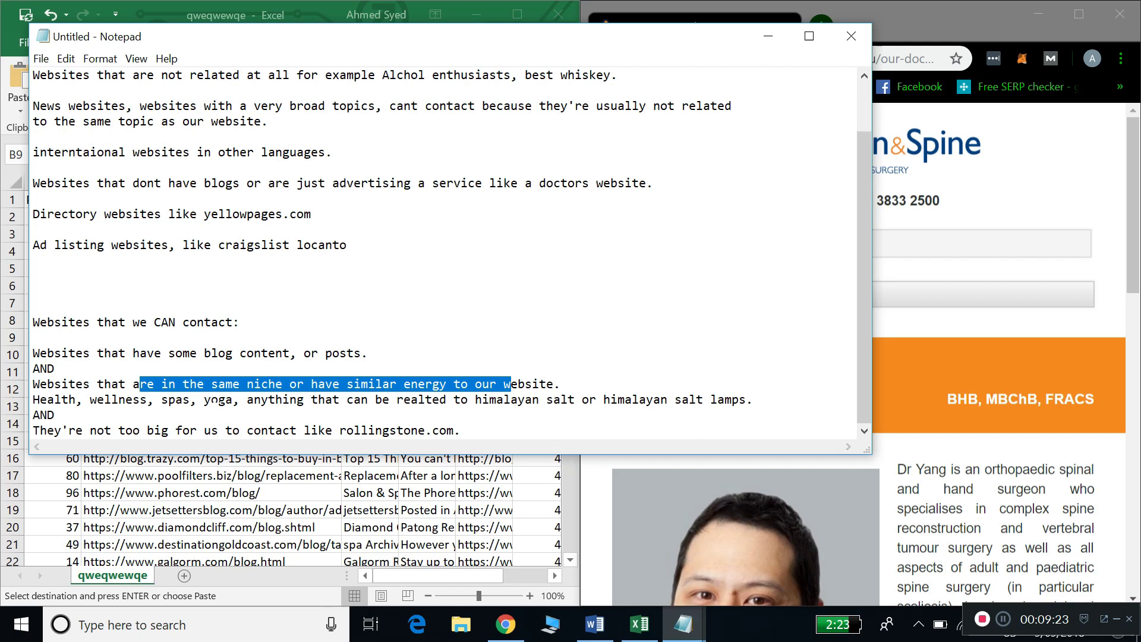
drag(489, 399, 752, 400)
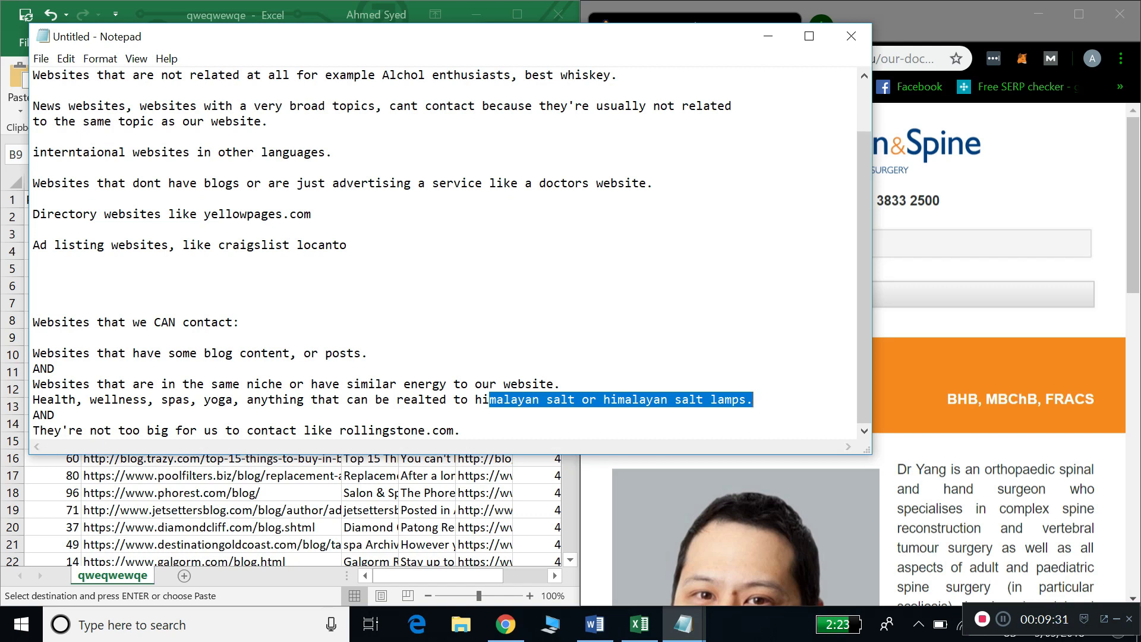
click(462, 431)
drag(462, 430, 30, 353)
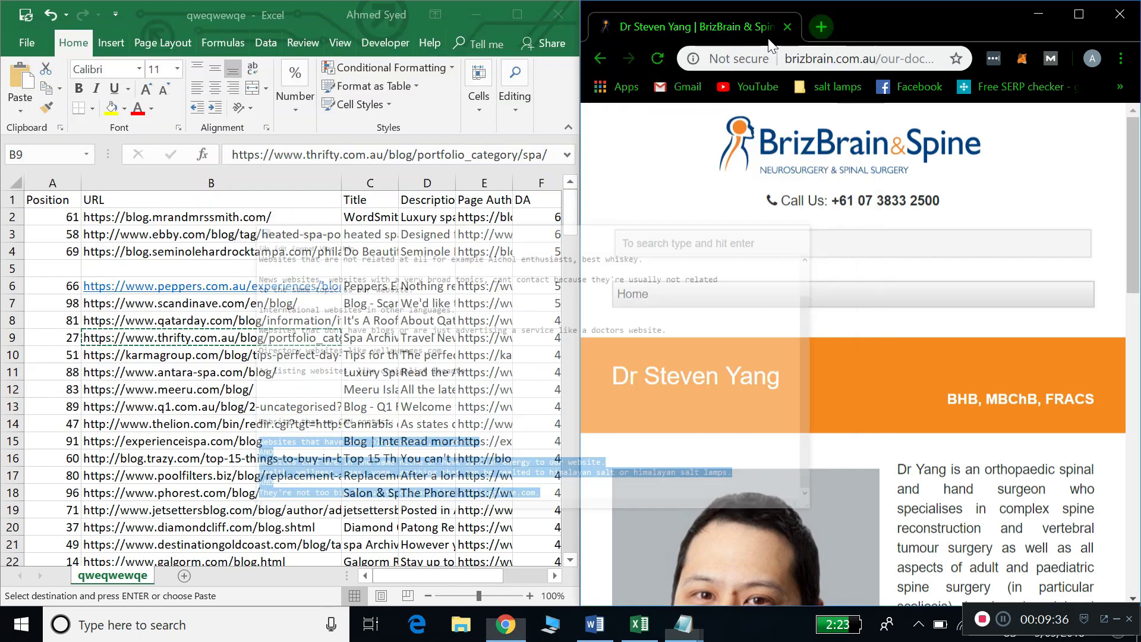
Minimize the notes and open the meeru.com blog URL from cell B12 of the spreadsheet in the browser.
click(767, 36)
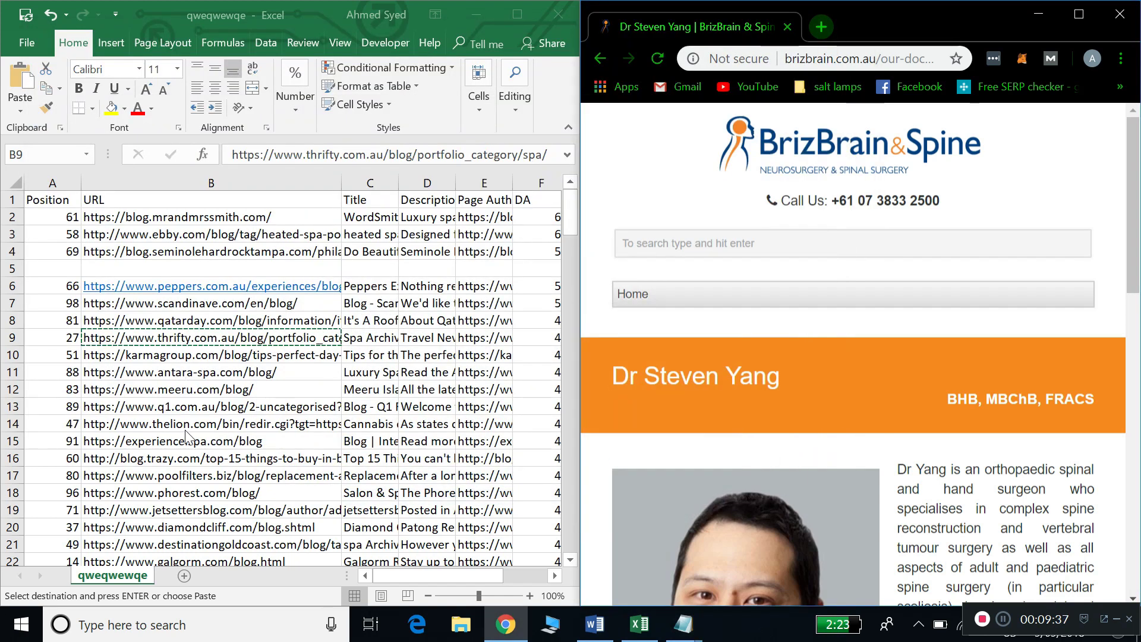
click(202, 376)
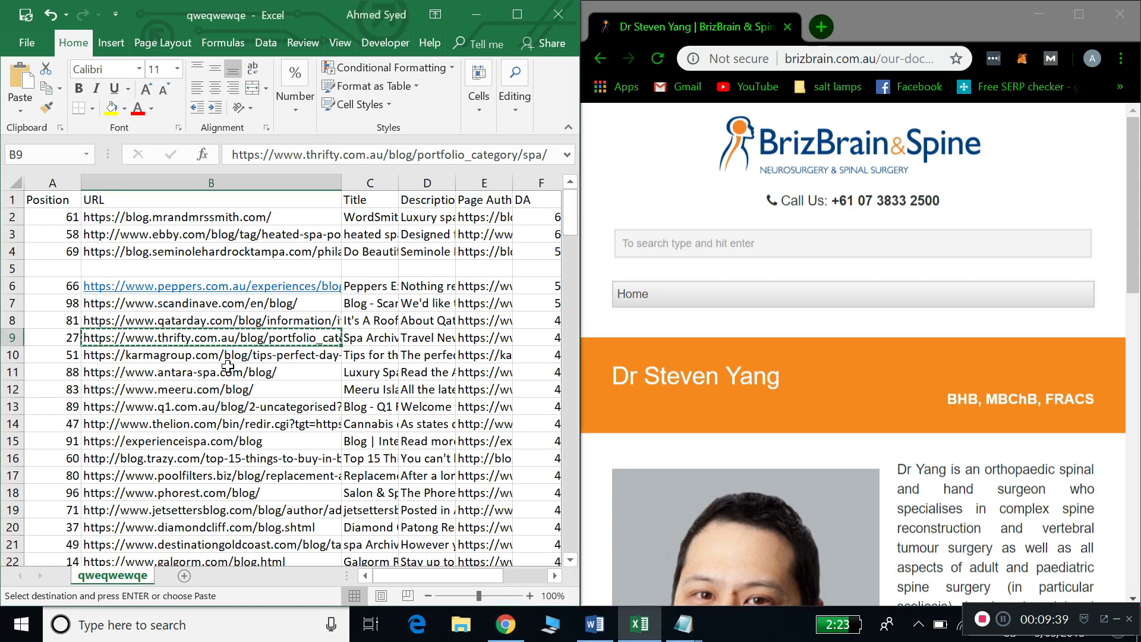
click(190, 359)
click(233, 375)
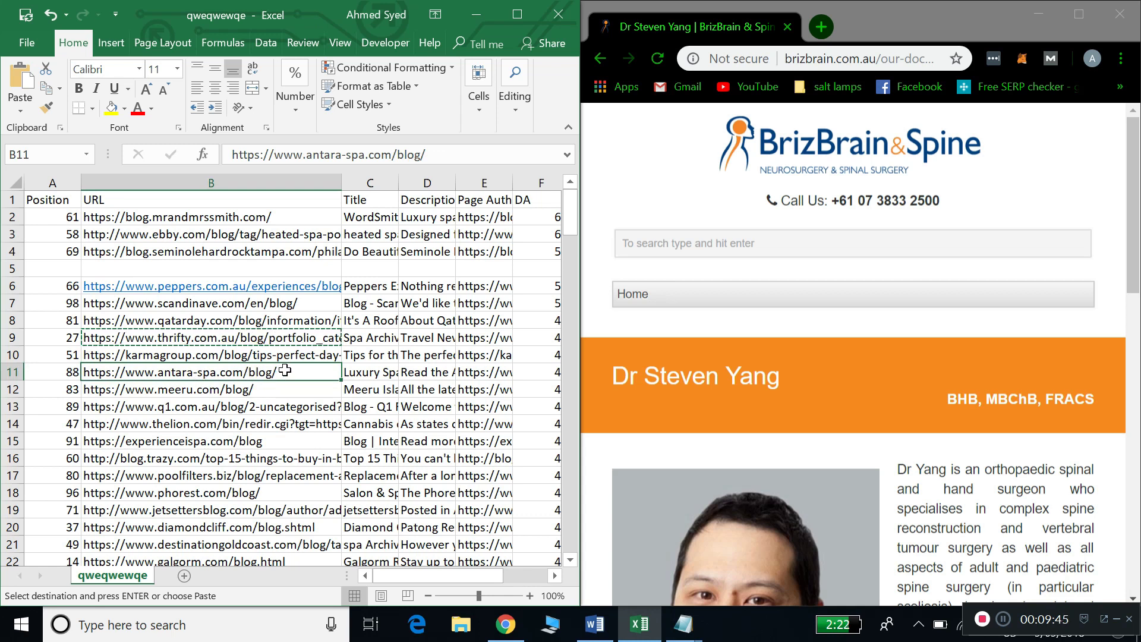
click(239, 390)
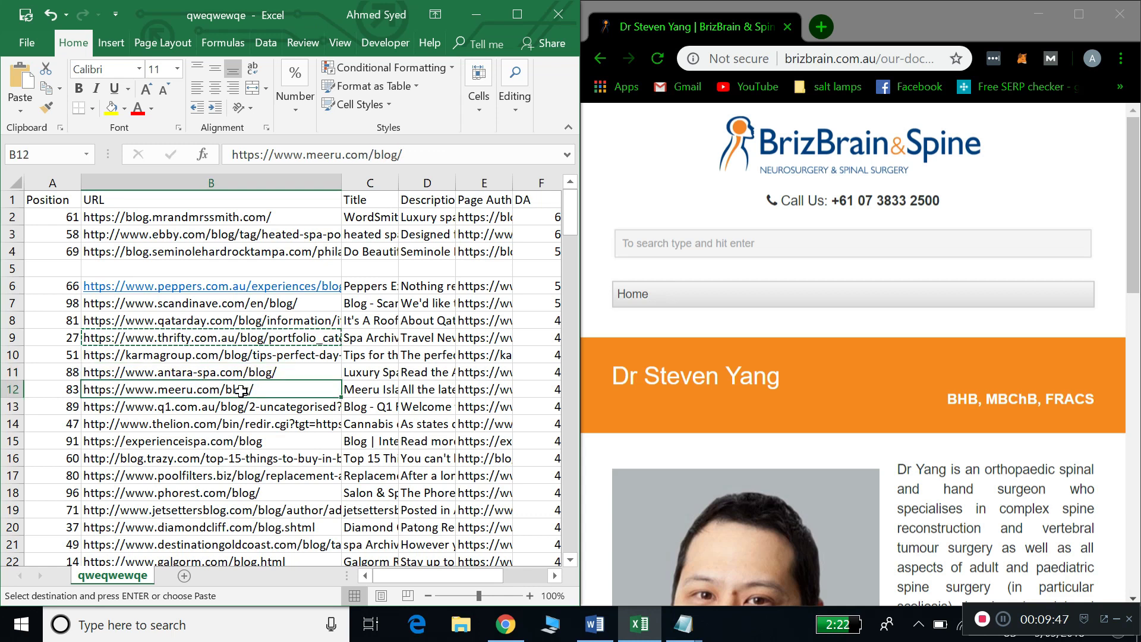
key(ctrl+c)
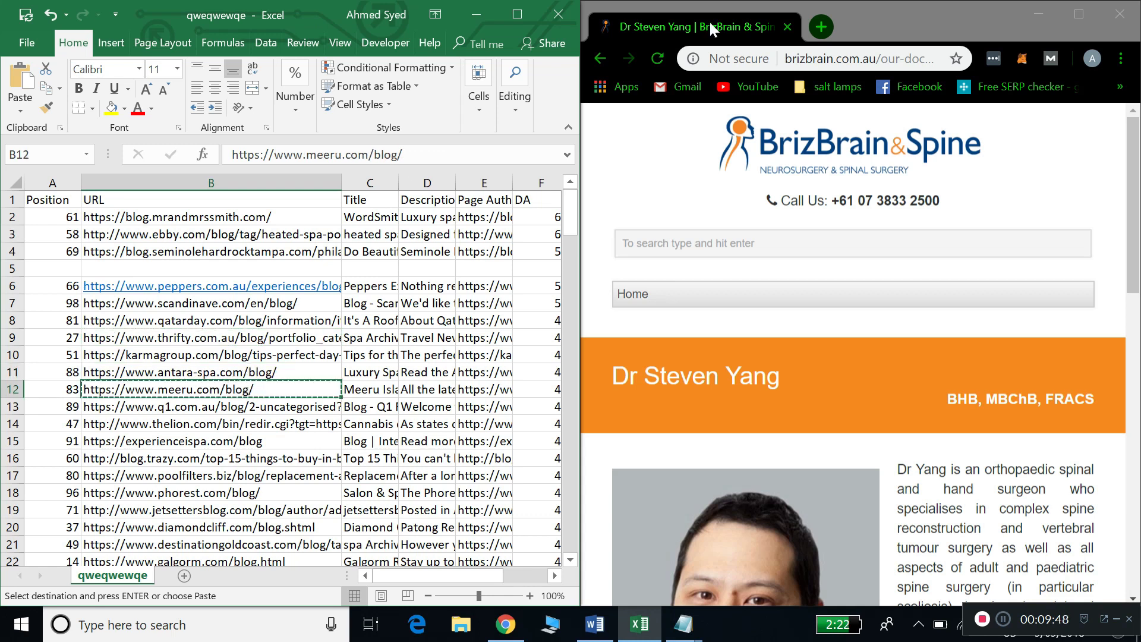
click(849, 57)
key(ctrl+v)
key(Return)
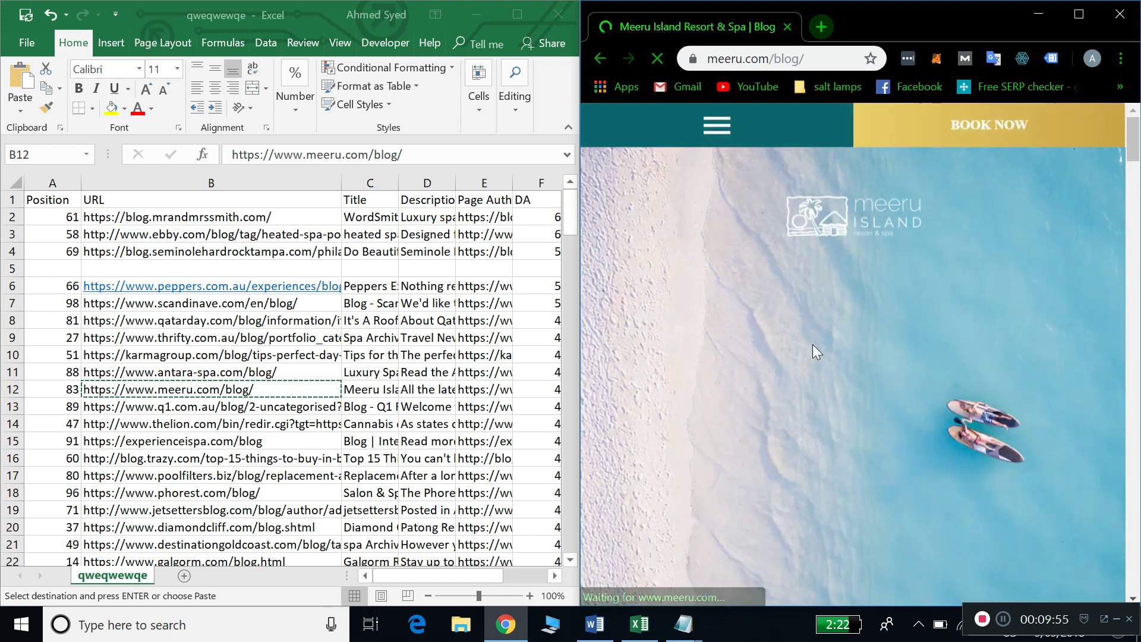
Look through the Meeru Island blog page for its posts, their topics and dates, then return to the page start.
scroll(812, 344, down, 7)
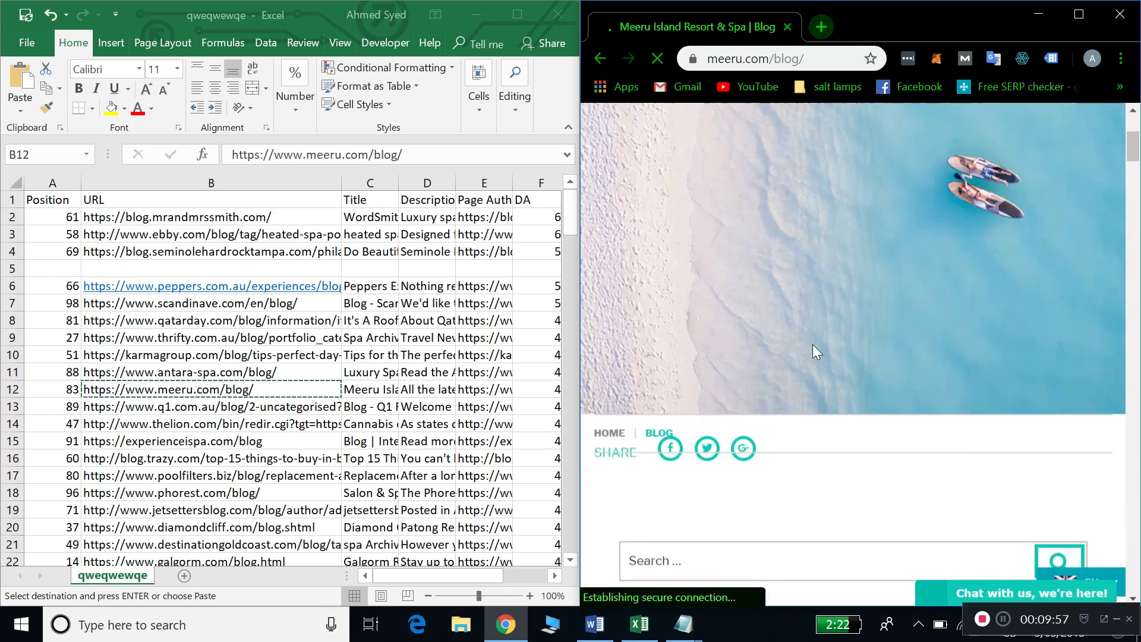
scroll(813, 345, down, 5)
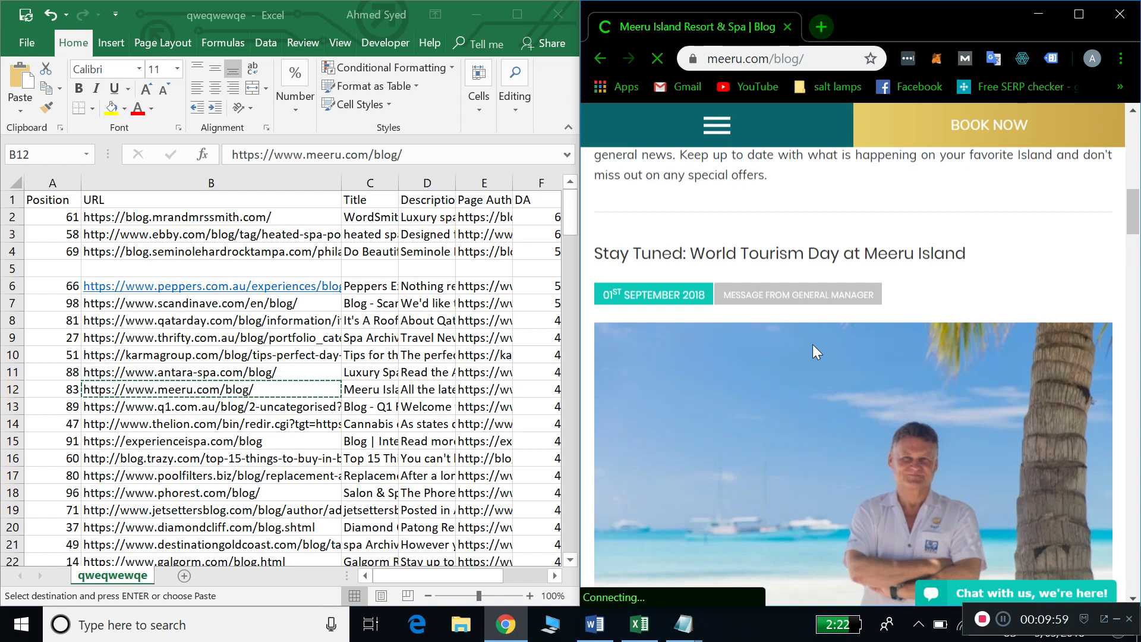
scroll(813, 344, down, 5)
scroll(811, 344, down, 5)
scroll(812, 344, down, 6)
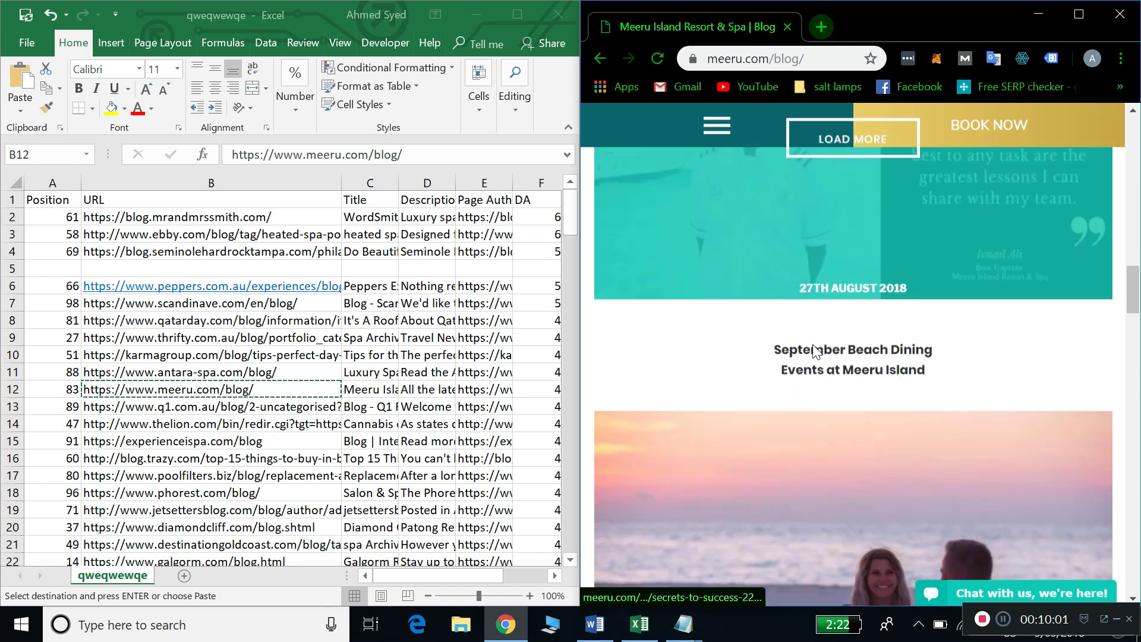
scroll(812, 344, down, 20)
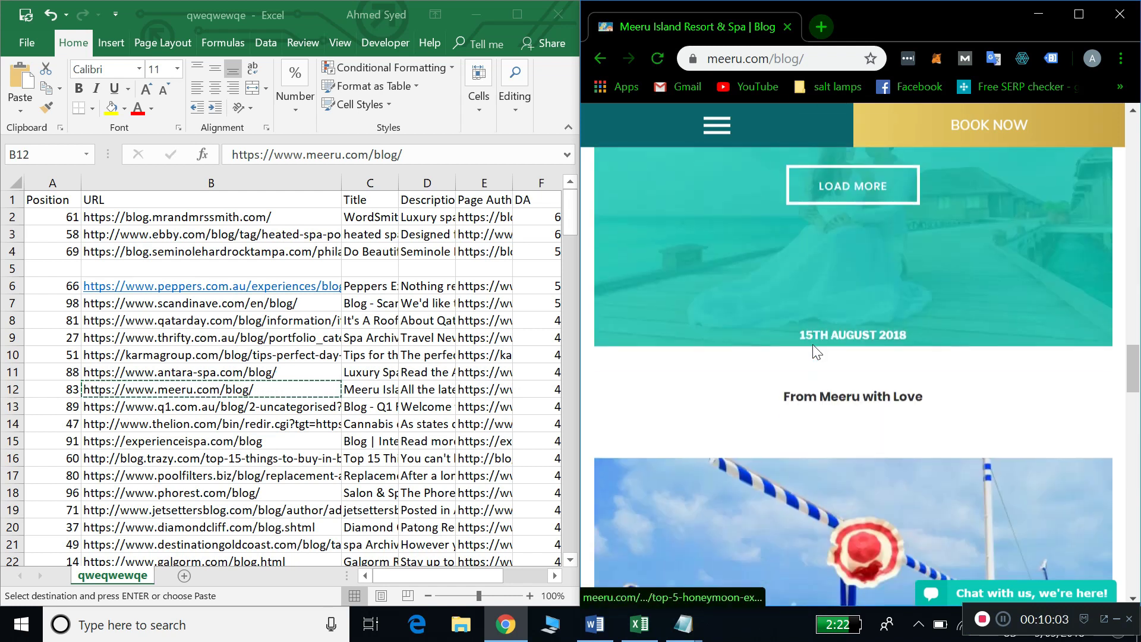
scroll(812, 344, down, 2)
scroll(812, 344, down, 6)
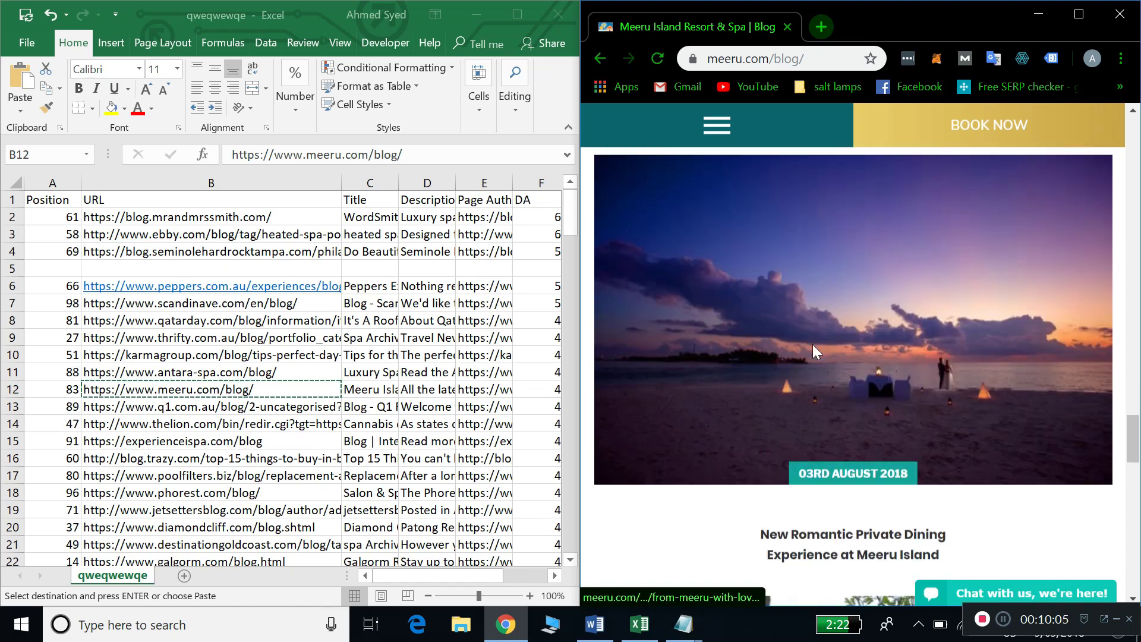
scroll(813, 346, down, 5)
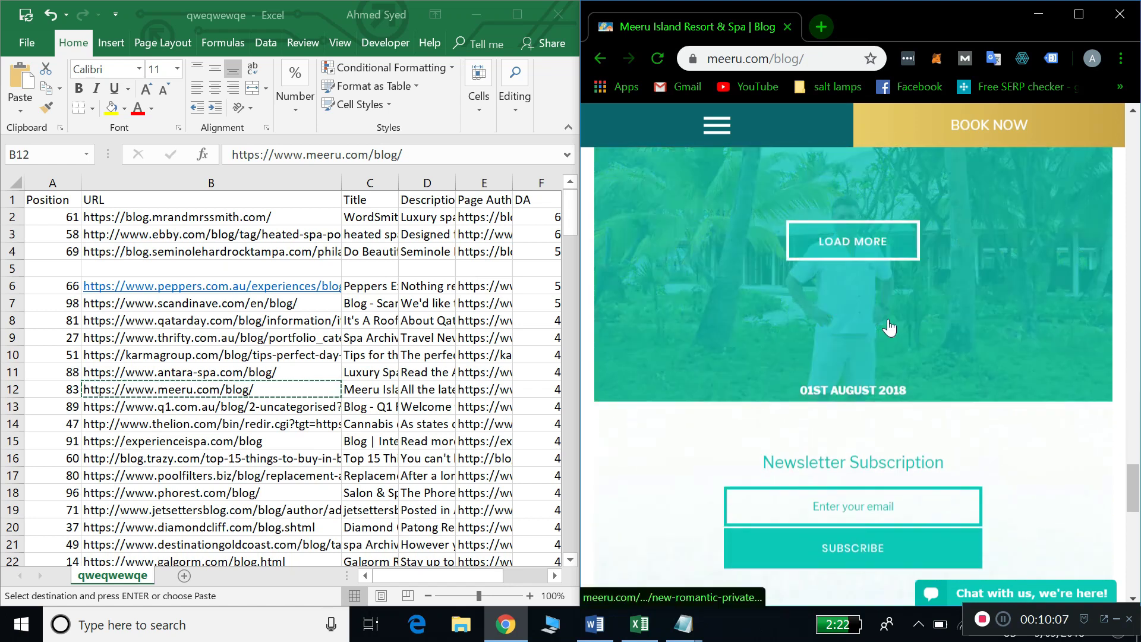
scroll(897, 389, down, 5)
scroll(898, 389, up, 15)
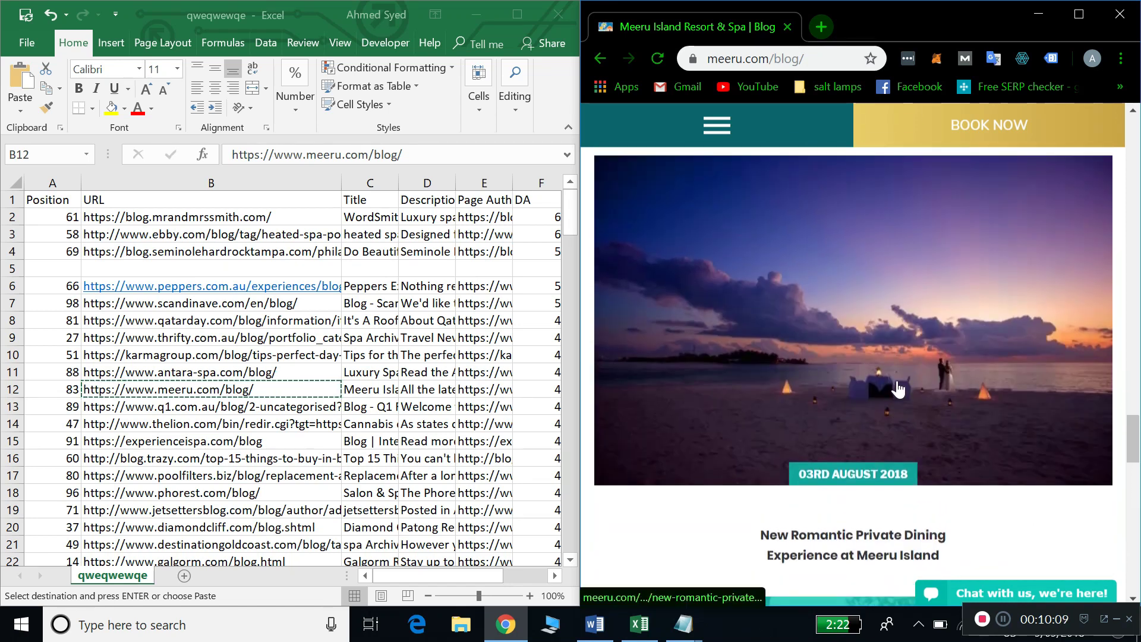
scroll(898, 390, up, 10)
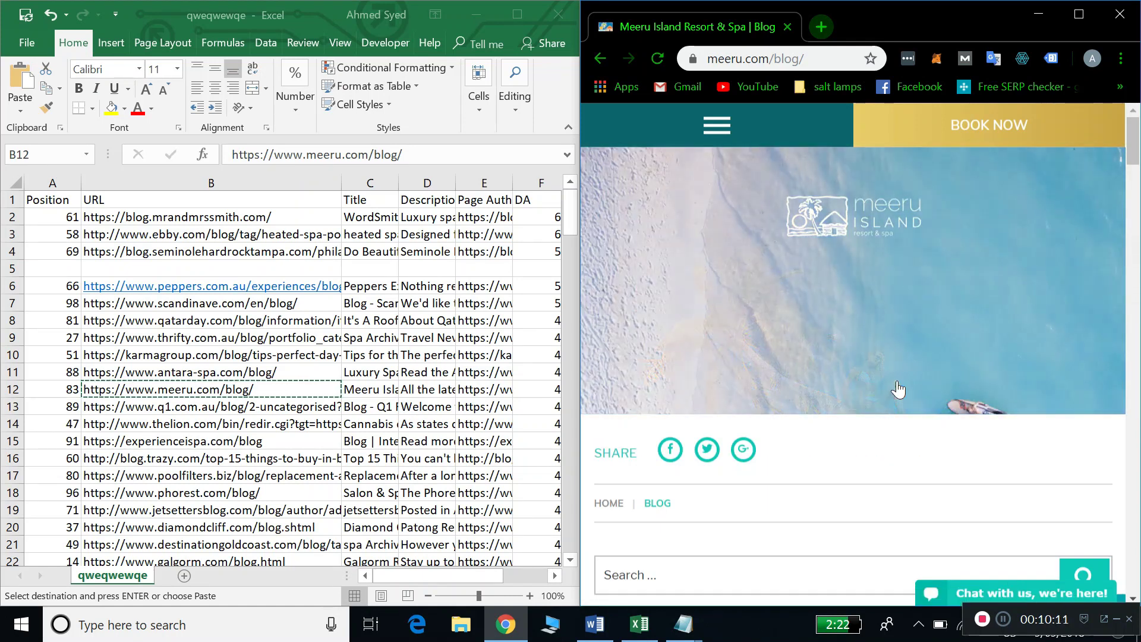
Open the spa treatments page under Duniye Spa on the Meeru site and review the treatment descriptions.
click(762, 127)
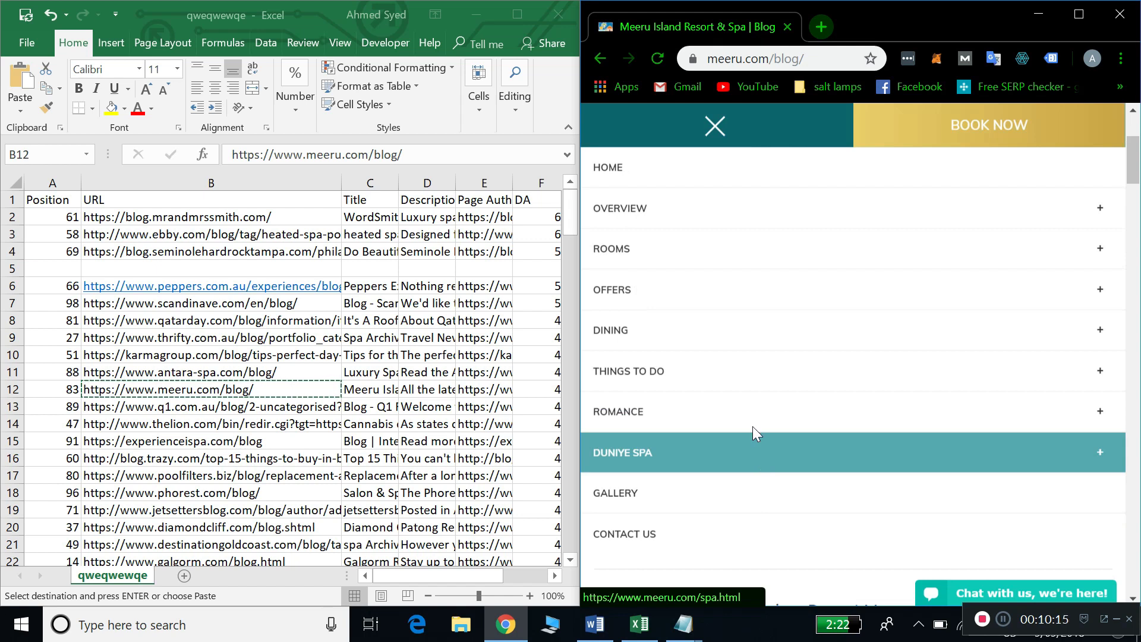
click(722, 460)
click(687, 510)
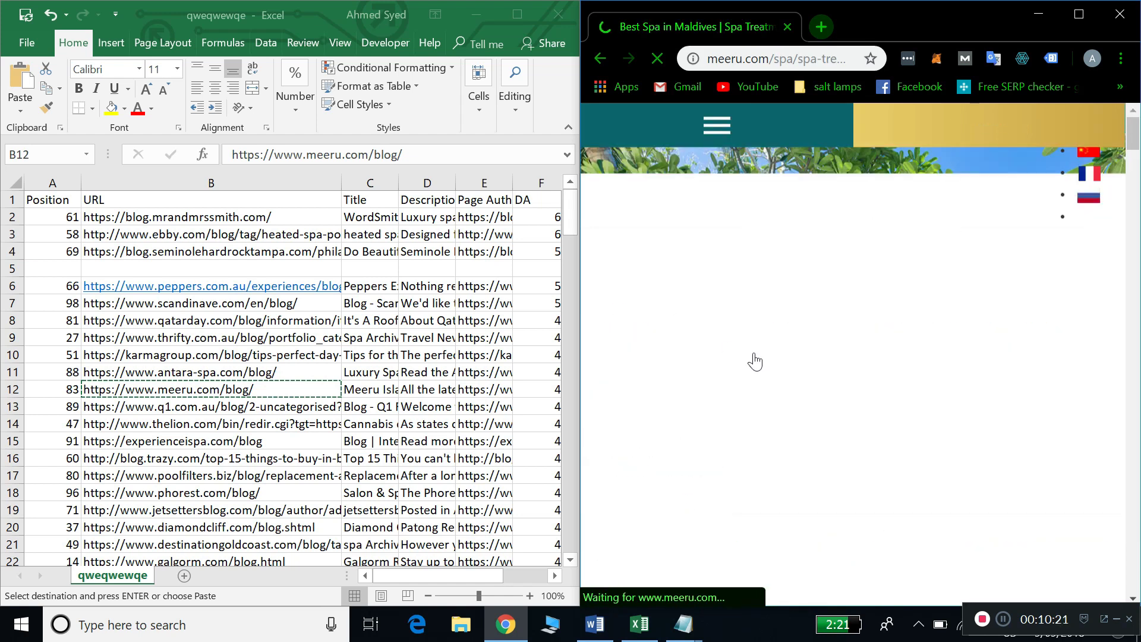
scroll(823, 380, down, 5)
scroll(824, 381, down, 7)
scroll(760, 345, up, 5)
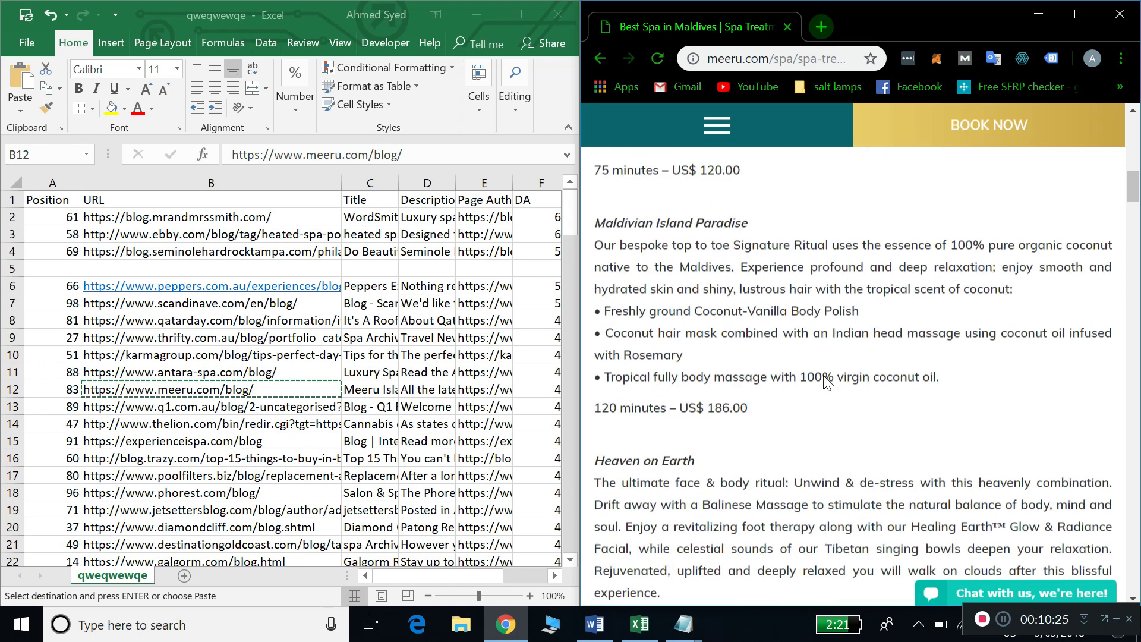
Look through the remaining spa treatment descriptions on the Meeru site and return to the Meeru blog page.
drag(651, 312, 695, 386)
scroll(823, 380, down, 12)
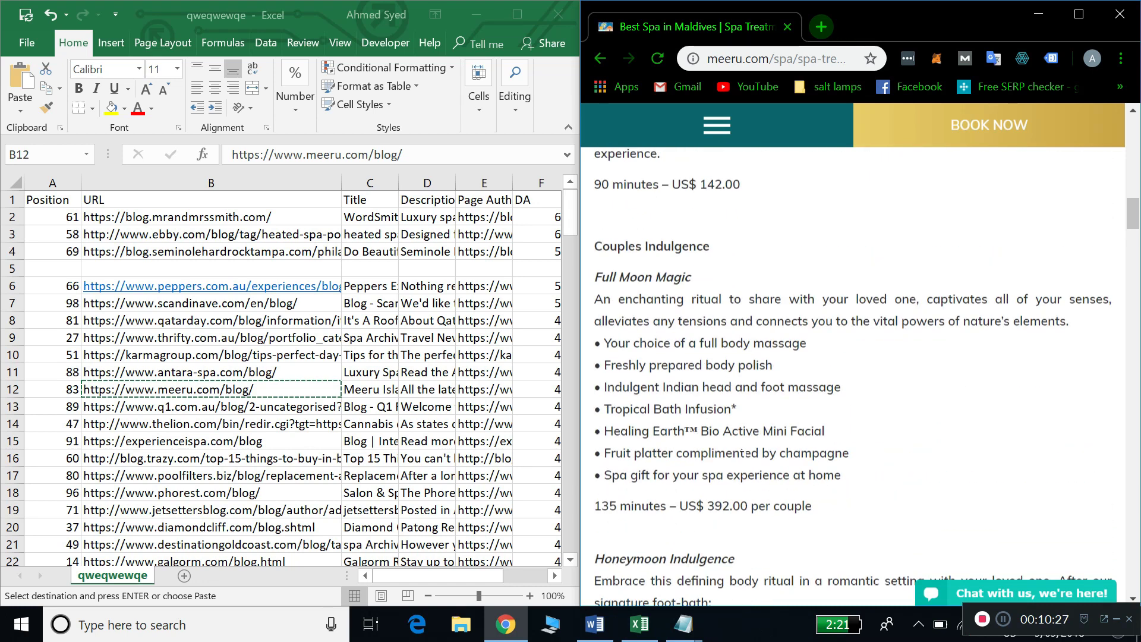
scroll(853, 381, down, 20)
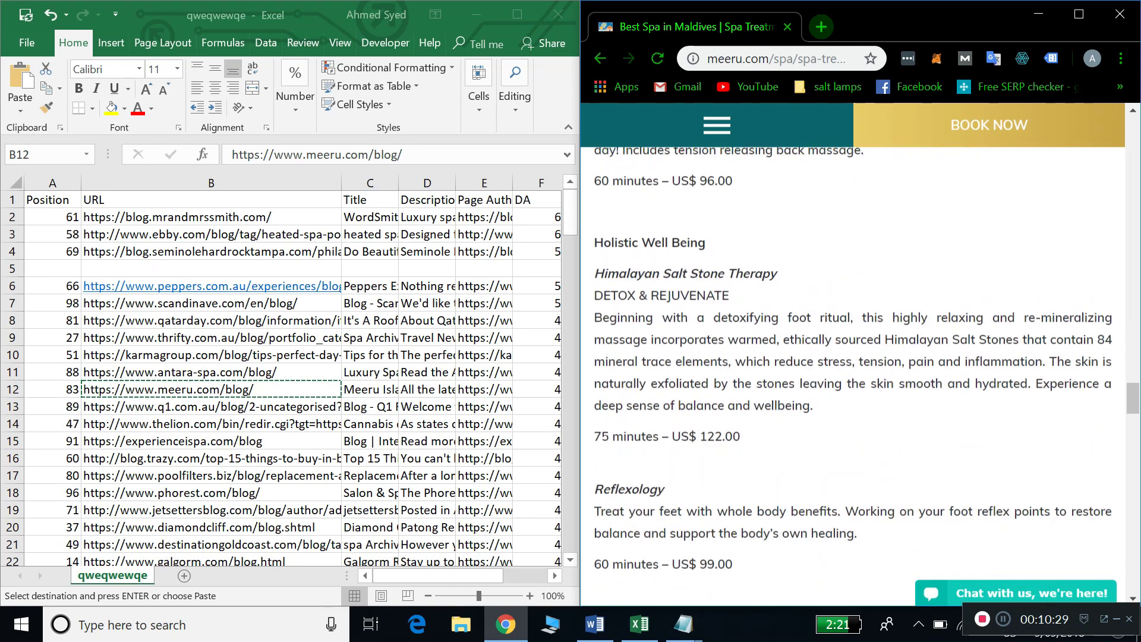
scroll(853, 381, down, 3)
scroll(746, 457, down, 3)
scroll(746, 457, up, 15)
scroll(744, 463, up, 10)
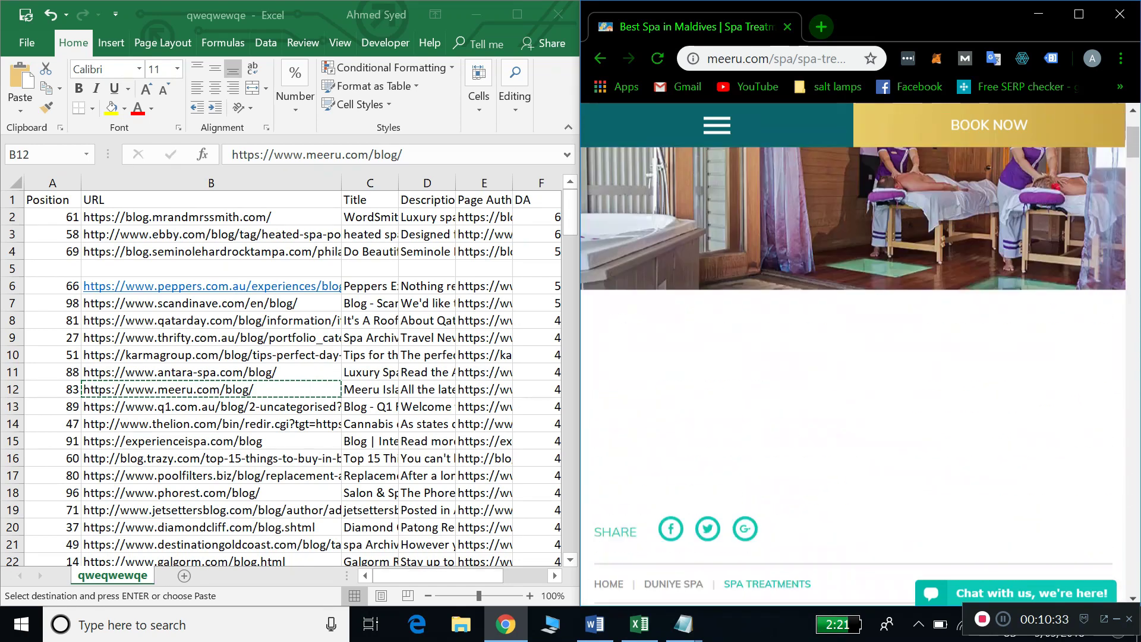
click(722, 125)
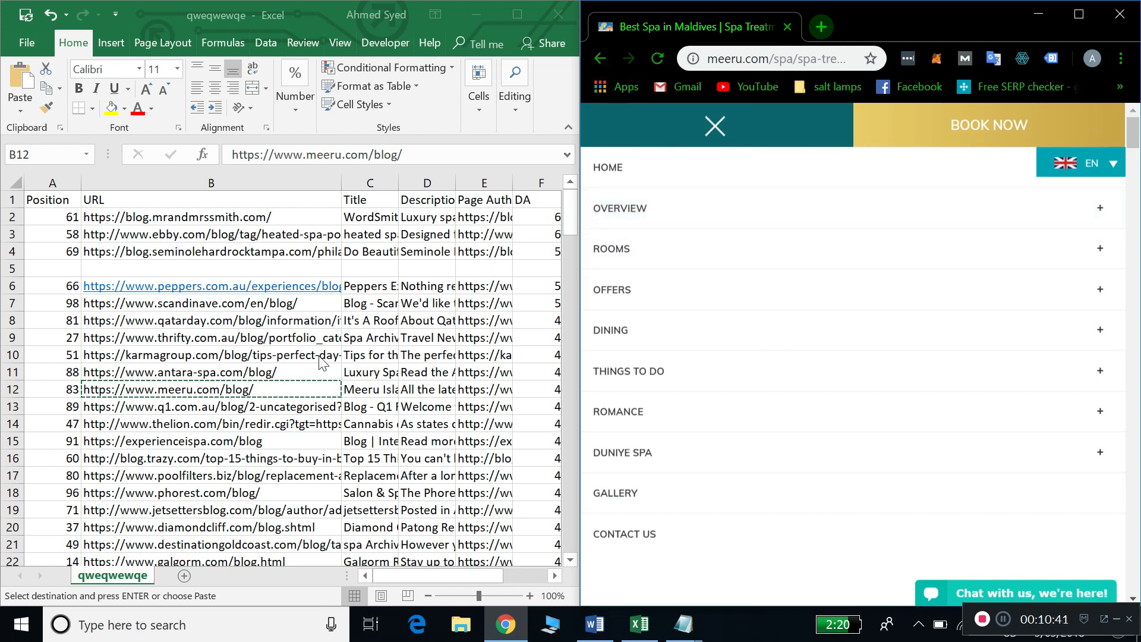
click(600, 59)
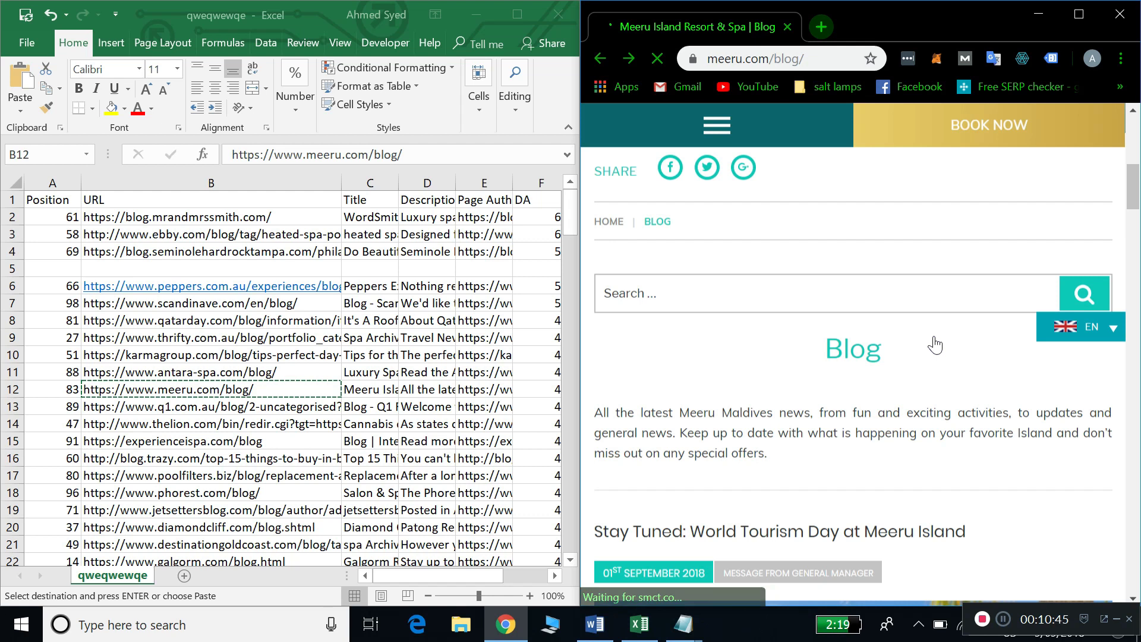
Search the Meeru blog for "salt" to check whether it covers the topic.
click(900, 291)
text(salt)
key(Return)
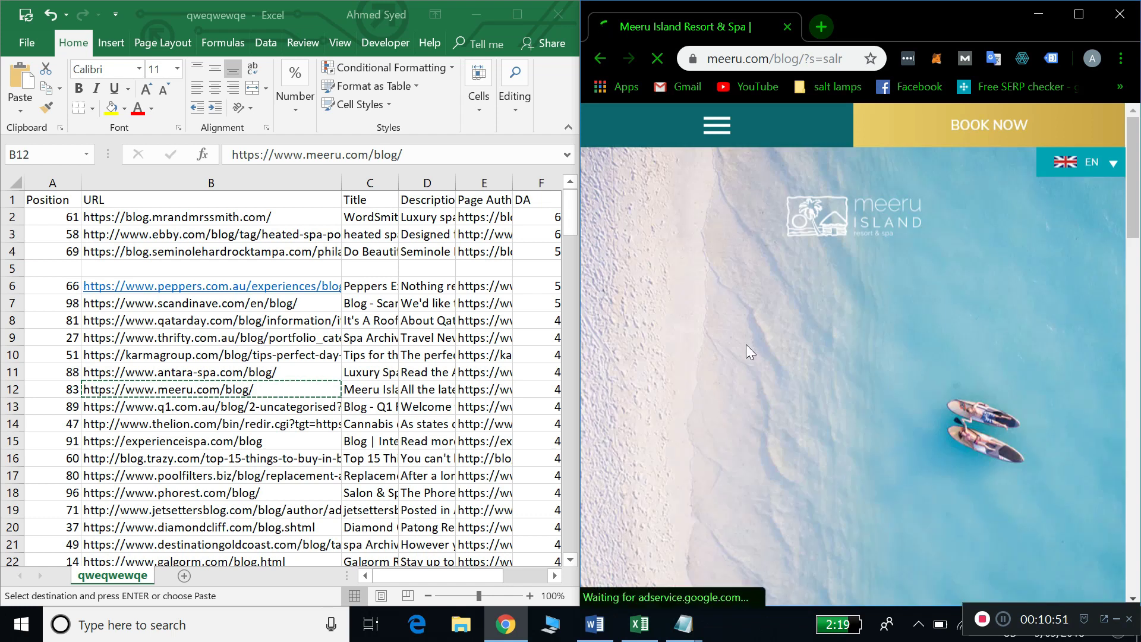
scroll(731, 204, down, 1)
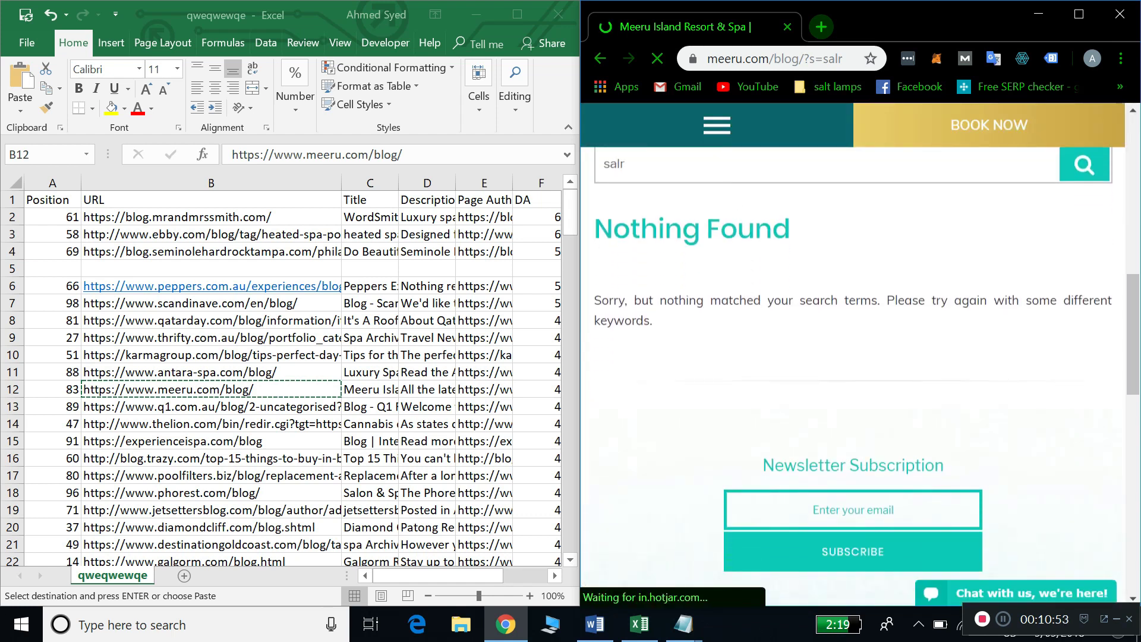
click(729, 167)
key(BackSpace)
text(t)
key(Return)
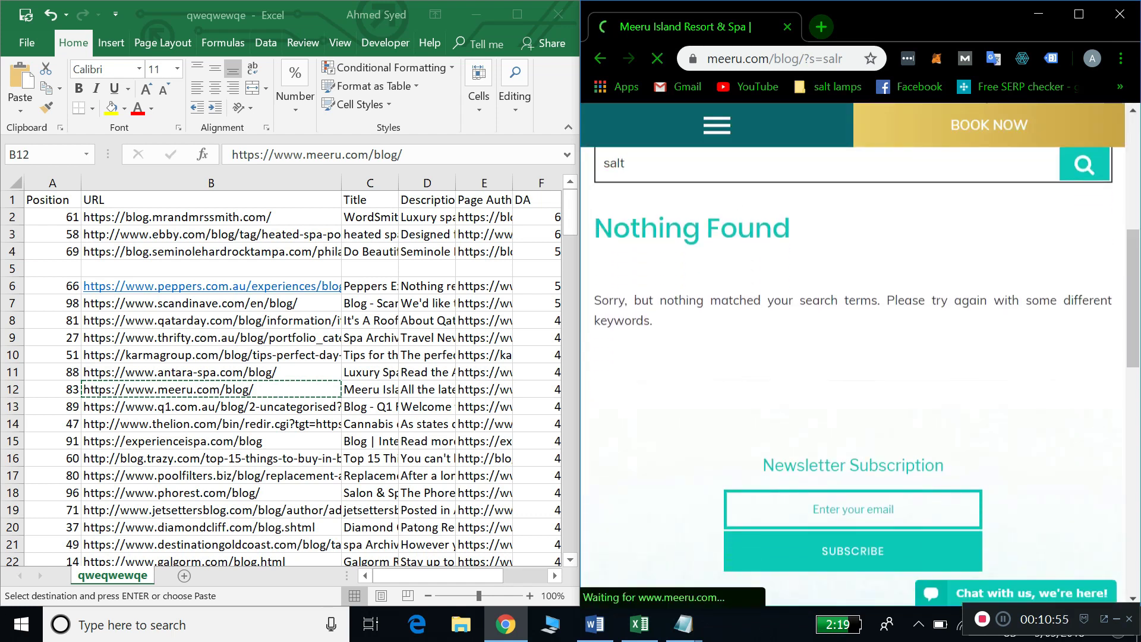
key(ctrl+minus)
key(ctrl+minus)
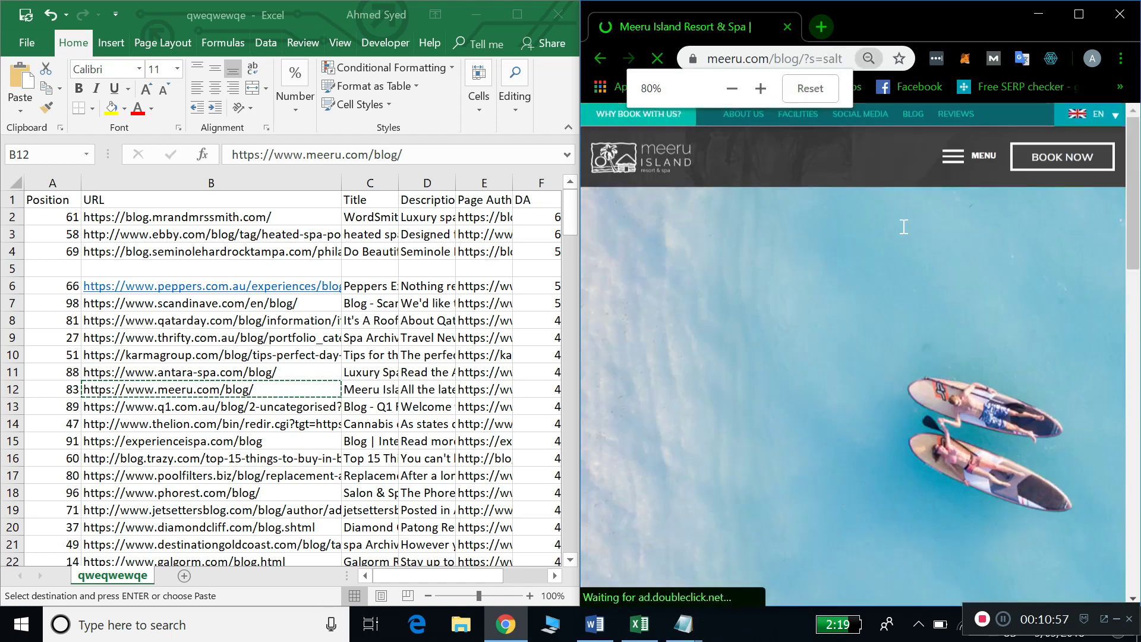
Empty the blog search term and look through all listed Meeru posts and their dates down to the pagination.
double_click(609, 326)
key(BackSpace)
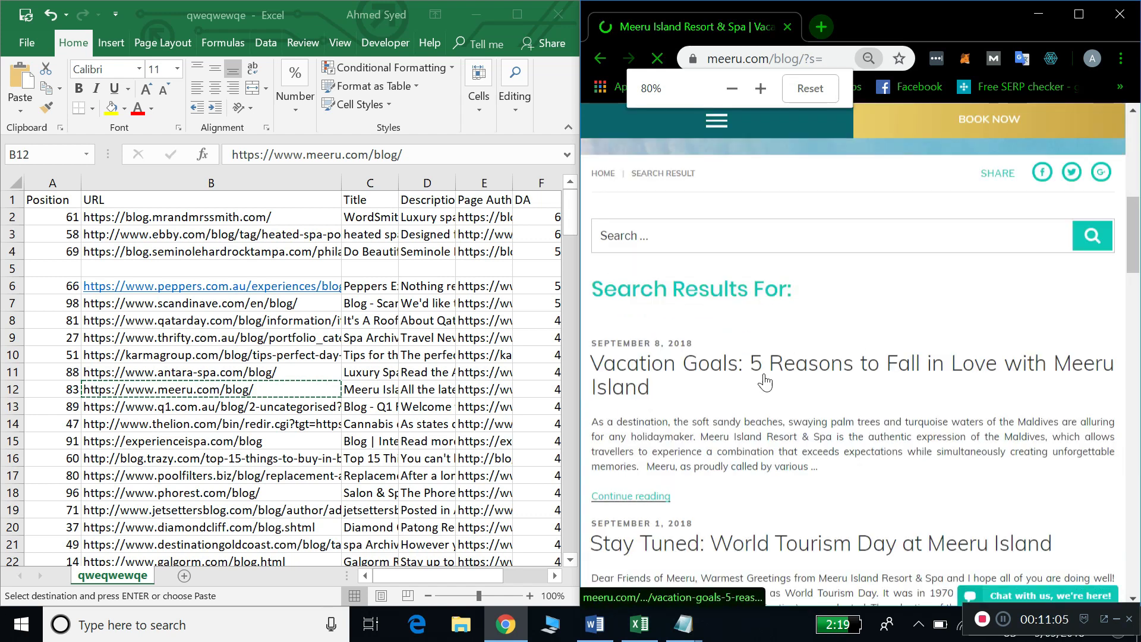
scroll(765, 382, down, 4)
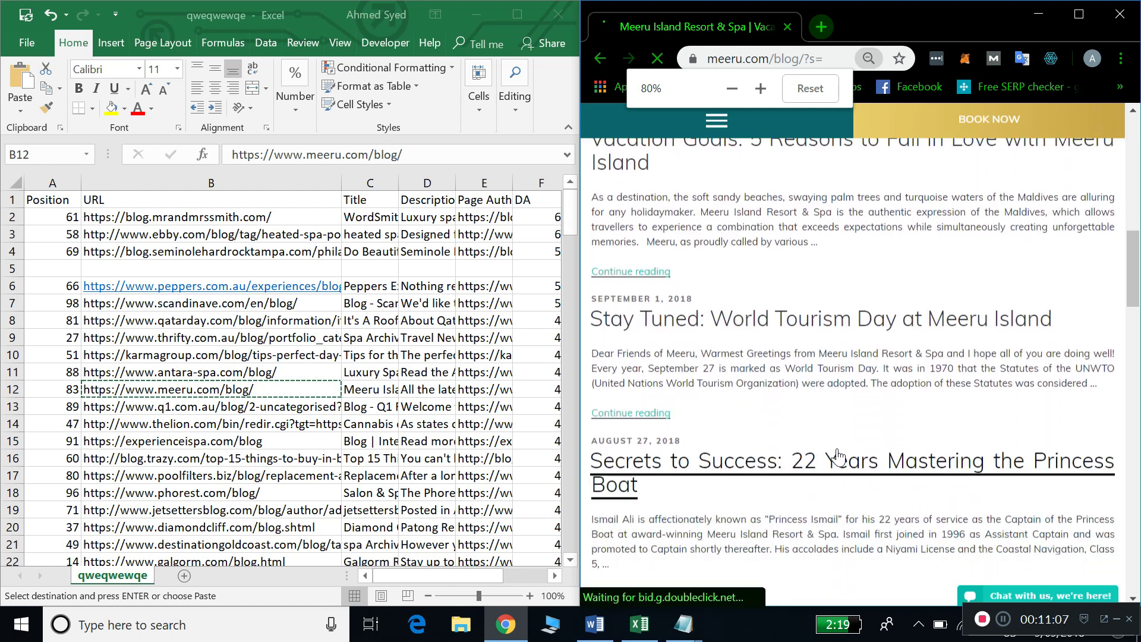
scroll(835, 458, down, 6)
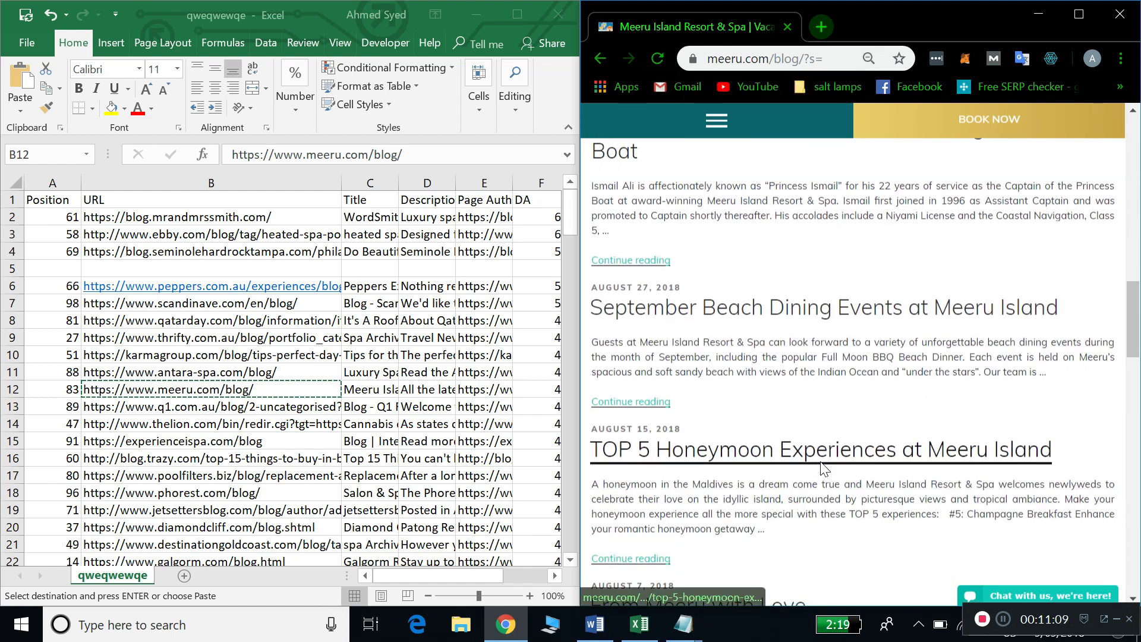
scroll(856, 412, down, 5)
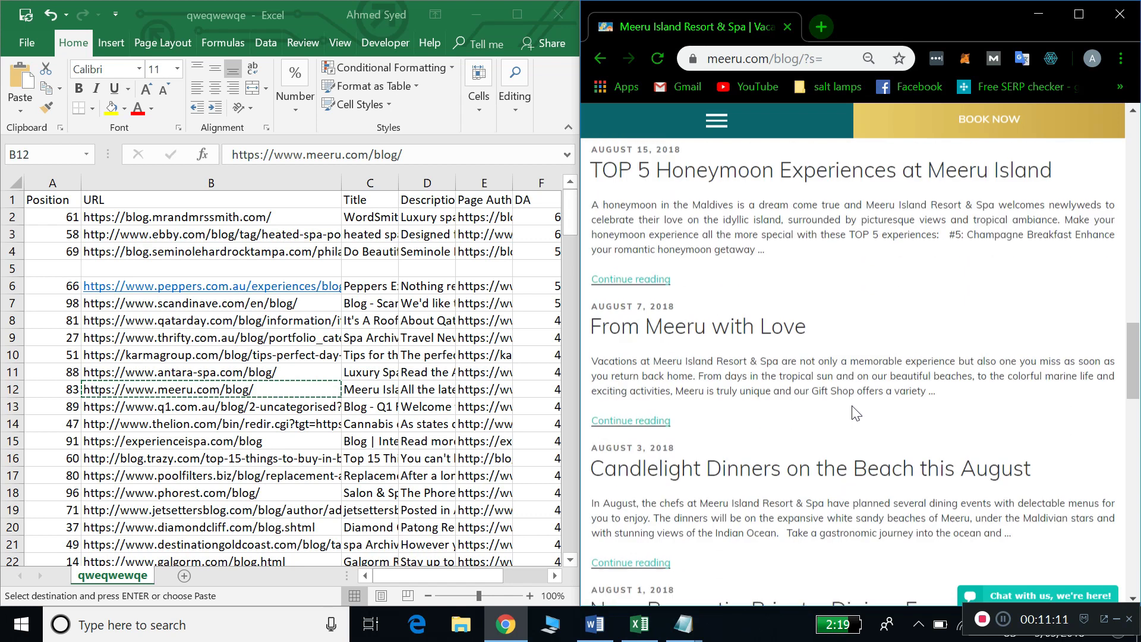
scroll(856, 413, down, 5)
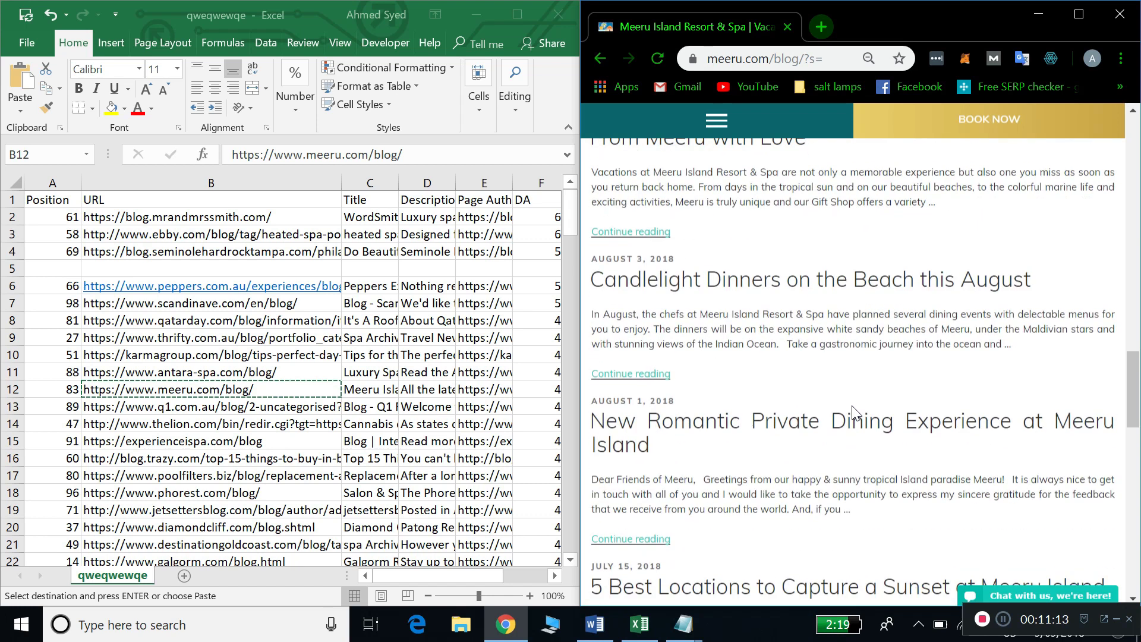
scroll(855, 413, down, 2)
scroll(856, 413, down, 5)
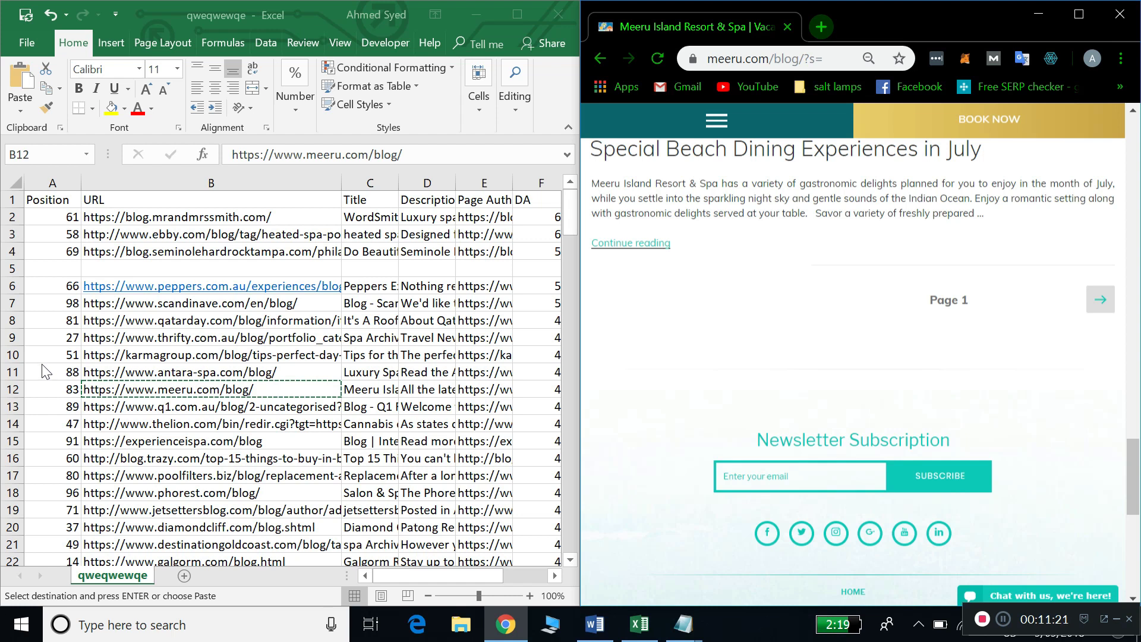
Clear the meeru.com/blog entry from row 12 of the spreadsheet.
click(12, 388)
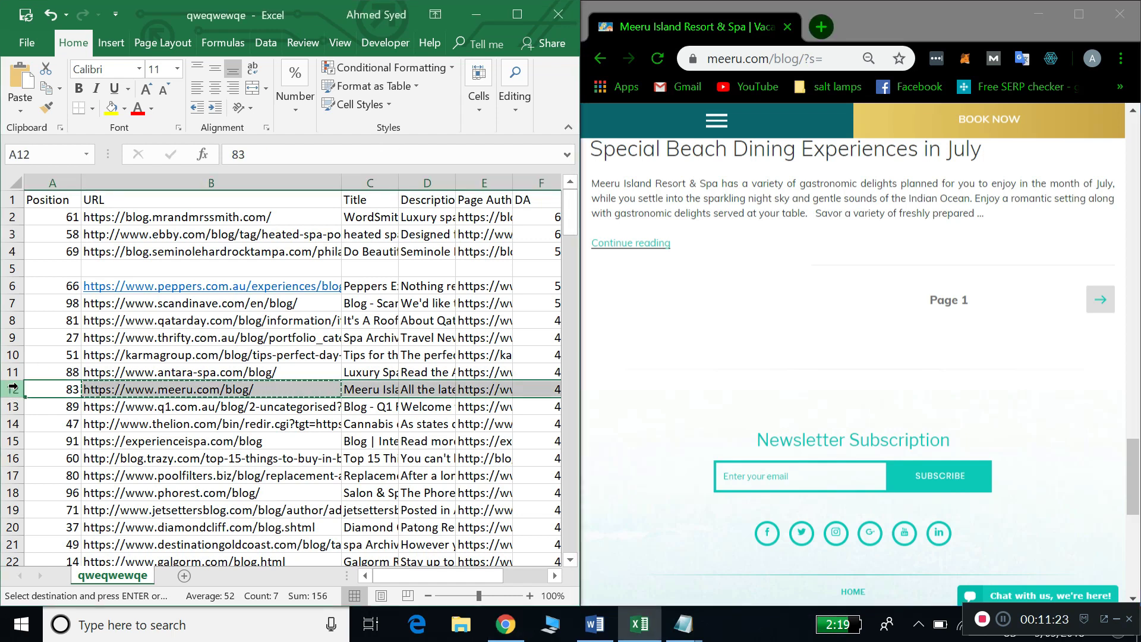
key(Delete)
scroll(428, 438, down, 3)
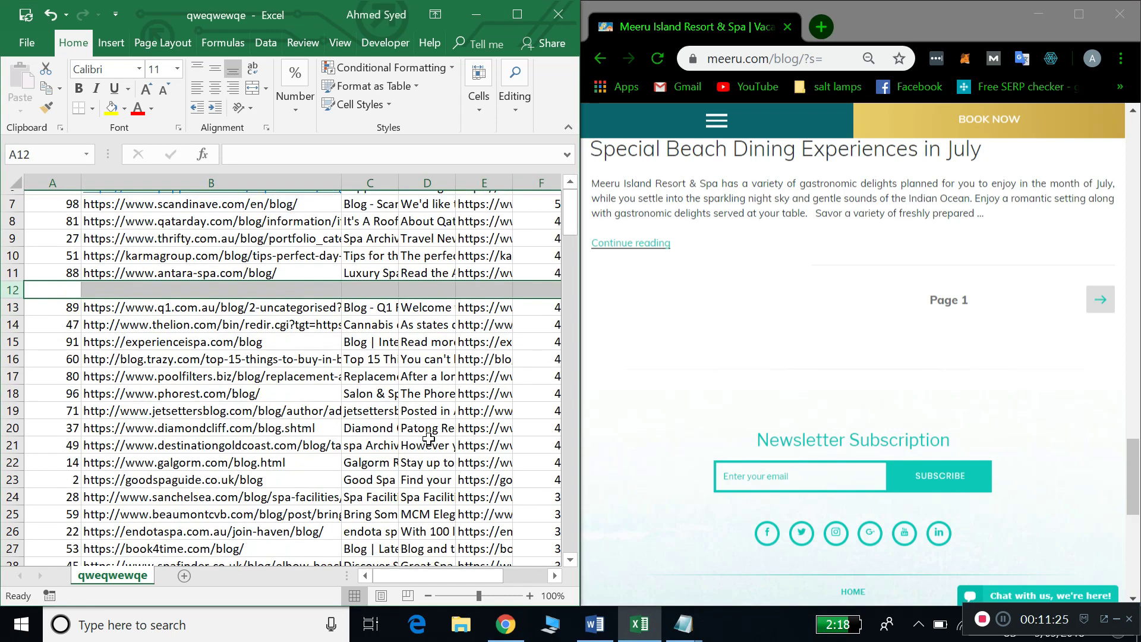
scroll(429, 437, down, 1)
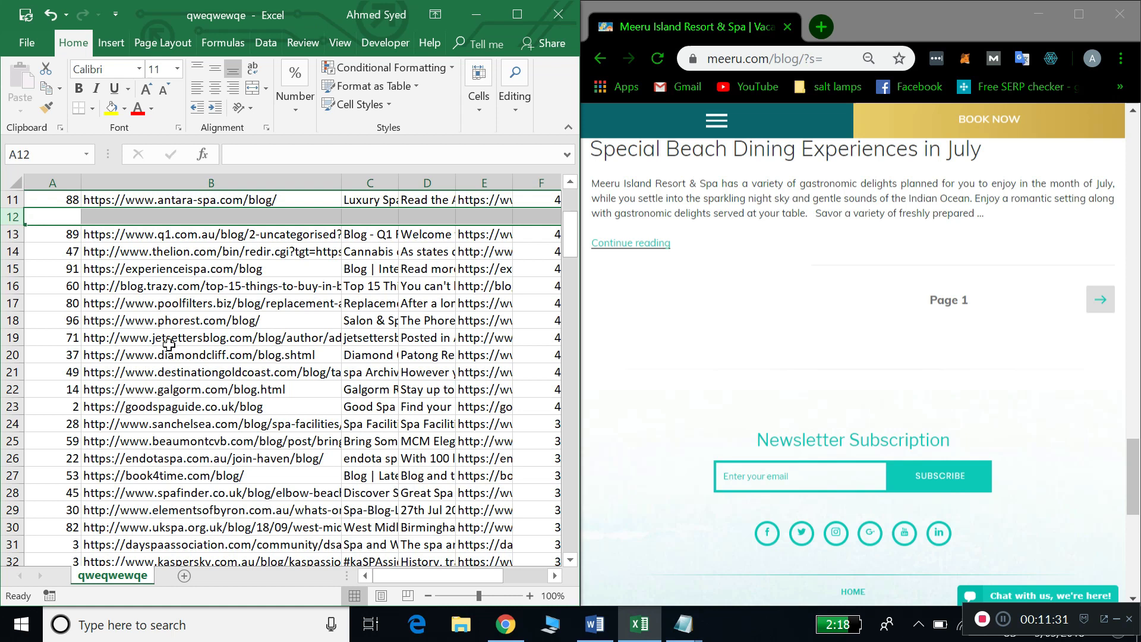
click(245, 304)
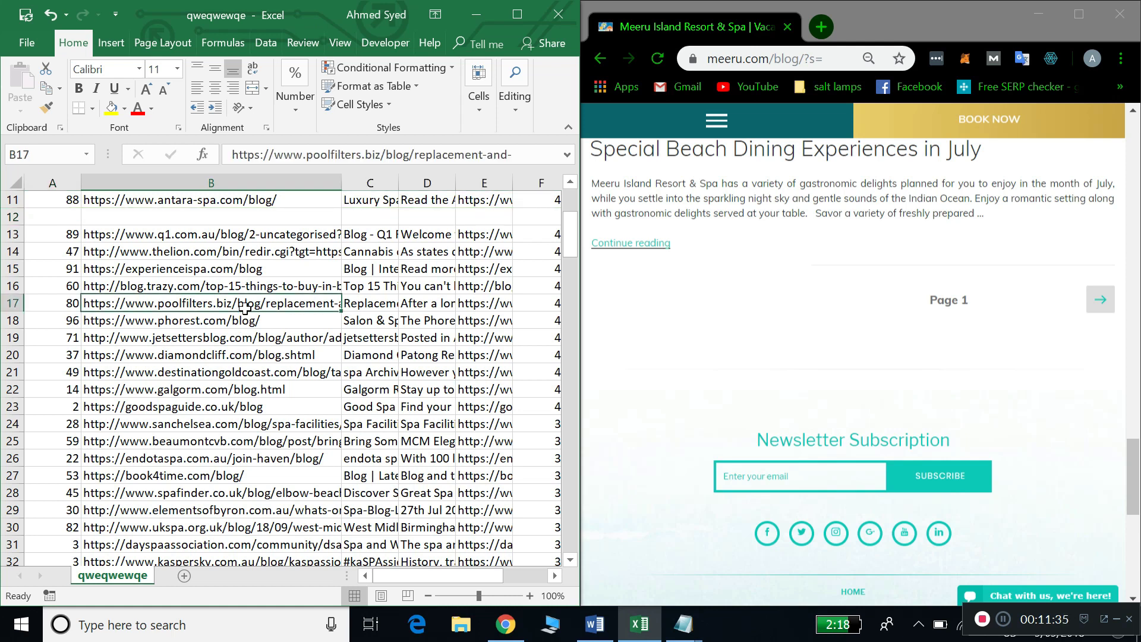
scroll(249, 280, down, 3)
scroll(248, 279, up, 6)
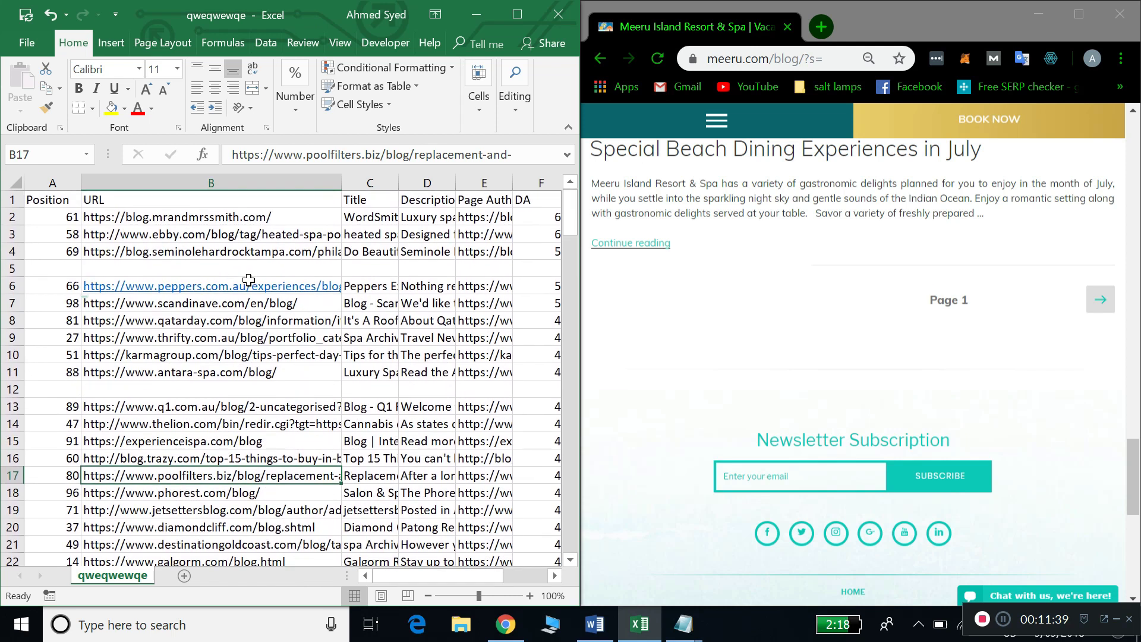
scroll(248, 279, right, 2)
scroll(248, 279, left, 2)
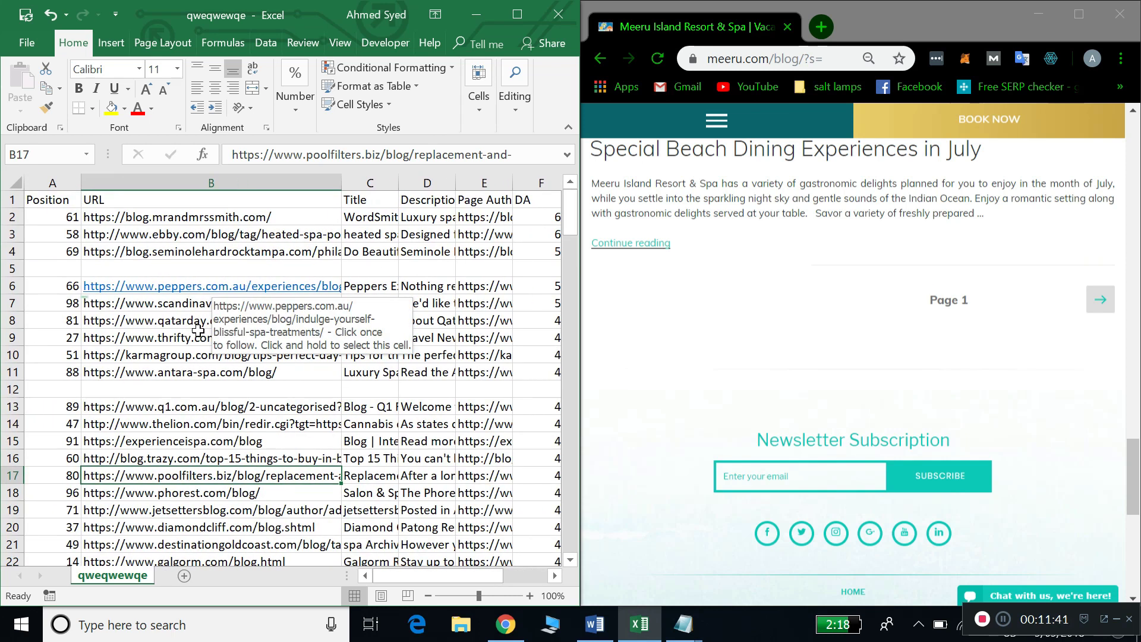
Clear the blog entries in rows 22, 36 and 50 of the spreadsheet.
click(198, 389)
scroll(198, 389, down, 3)
drag(18, 411, 10, 400)
scroll(11, 400, down, 5)
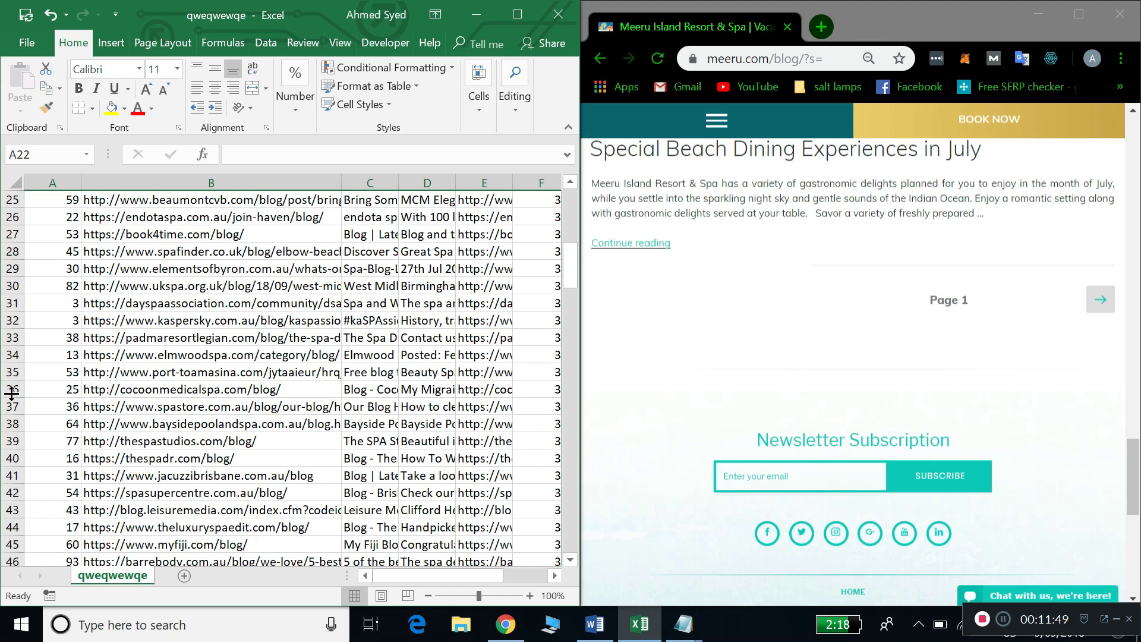
click(11, 389)
key(Delete)
scroll(9, 390, down, 5)
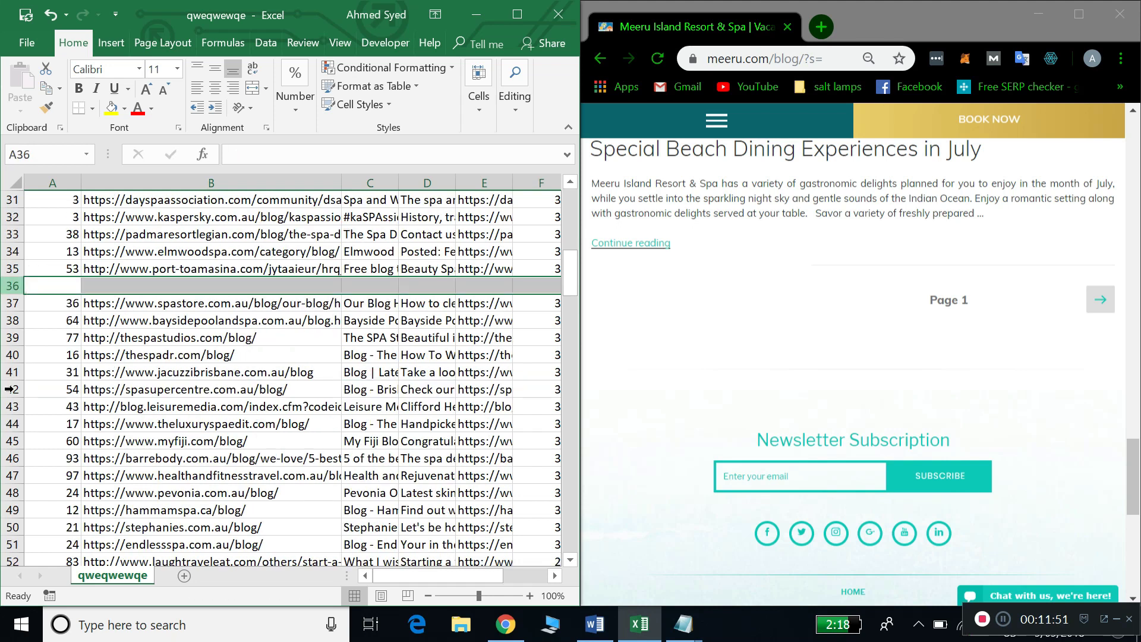
click(13, 371)
key(Delete)
scroll(75, 348, down, 5)
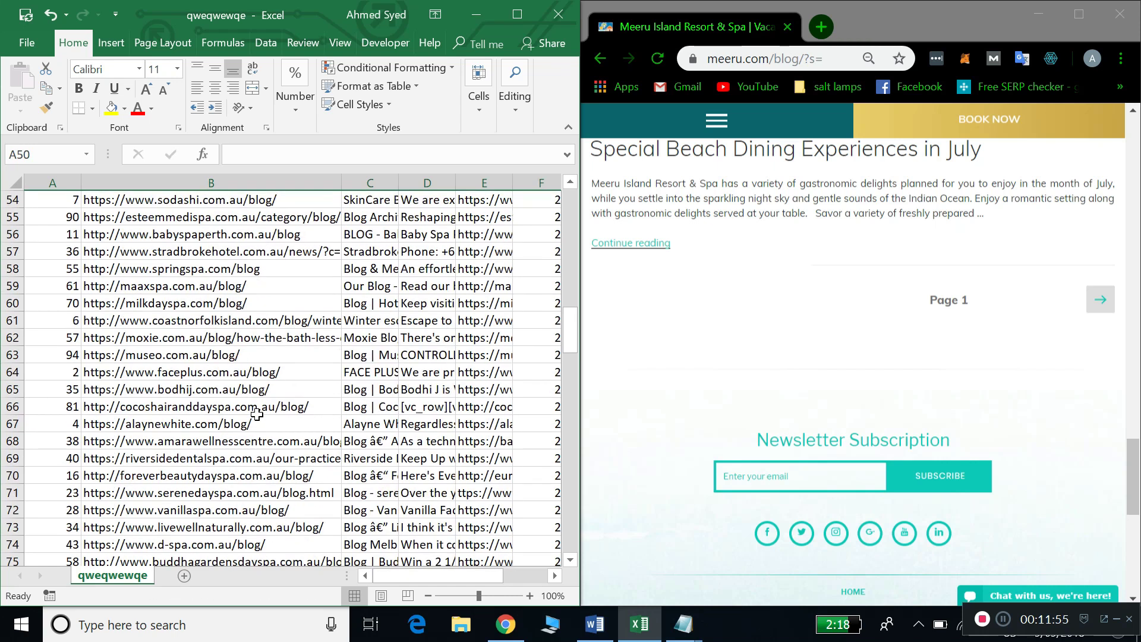
Return to the start of the URL list, review the DA and PA columns, and select the empty cell H2.
scroll(256, 414, up, 18)
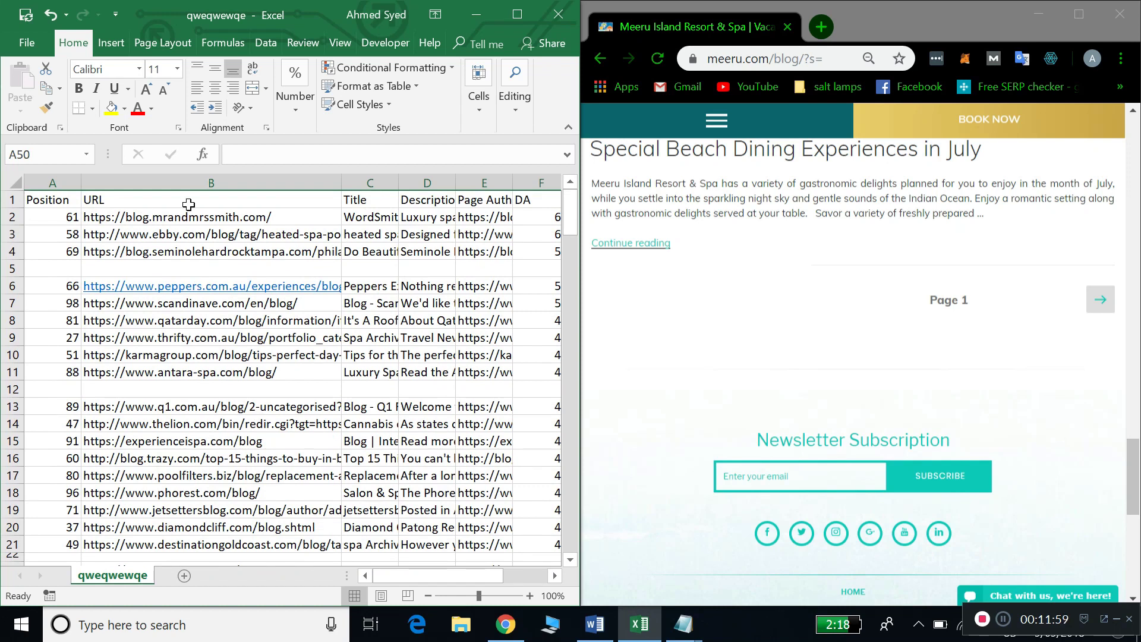
scroll(336, 253, right, 2)
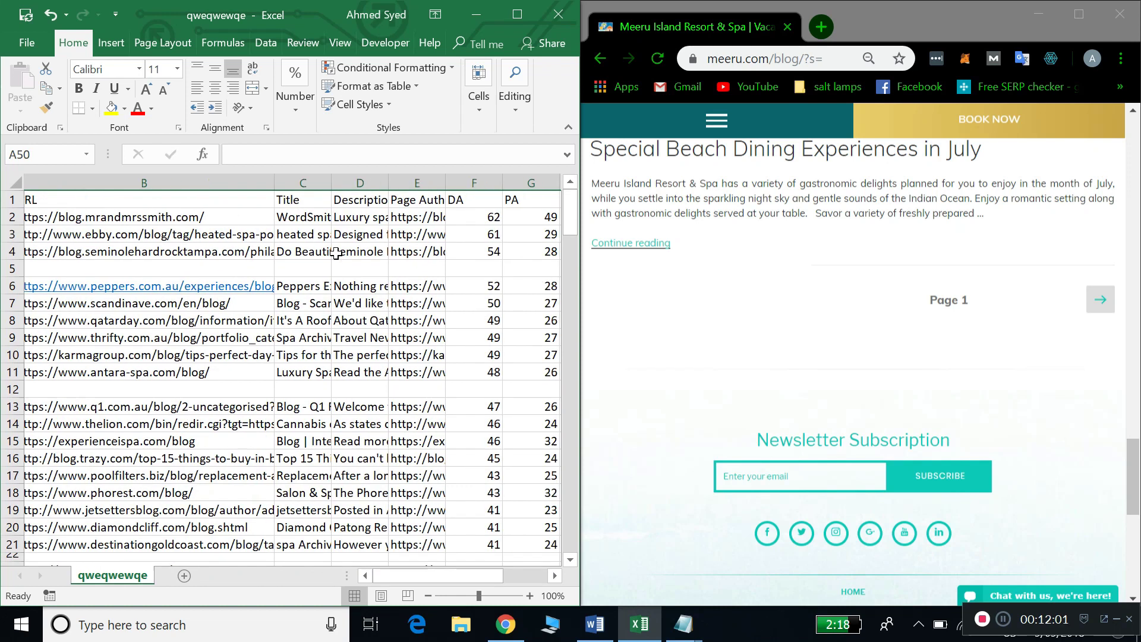
scroll(462, 234, right, 2)
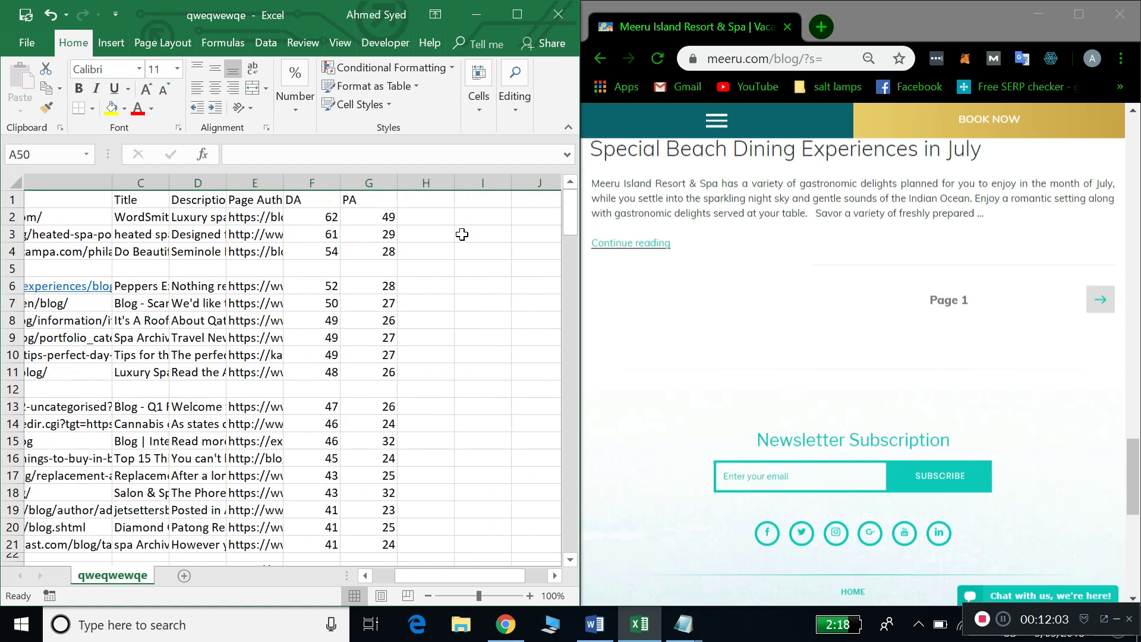
click(350, 220)
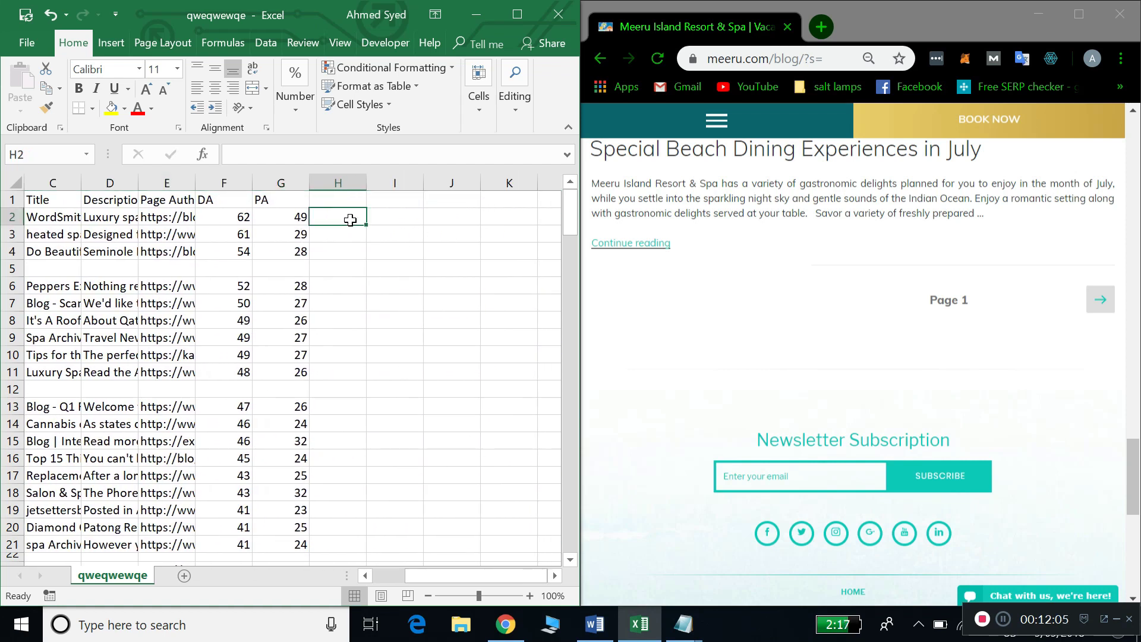
scroll(140, 213, left, 2)
scroll(237, 232, right, 2)
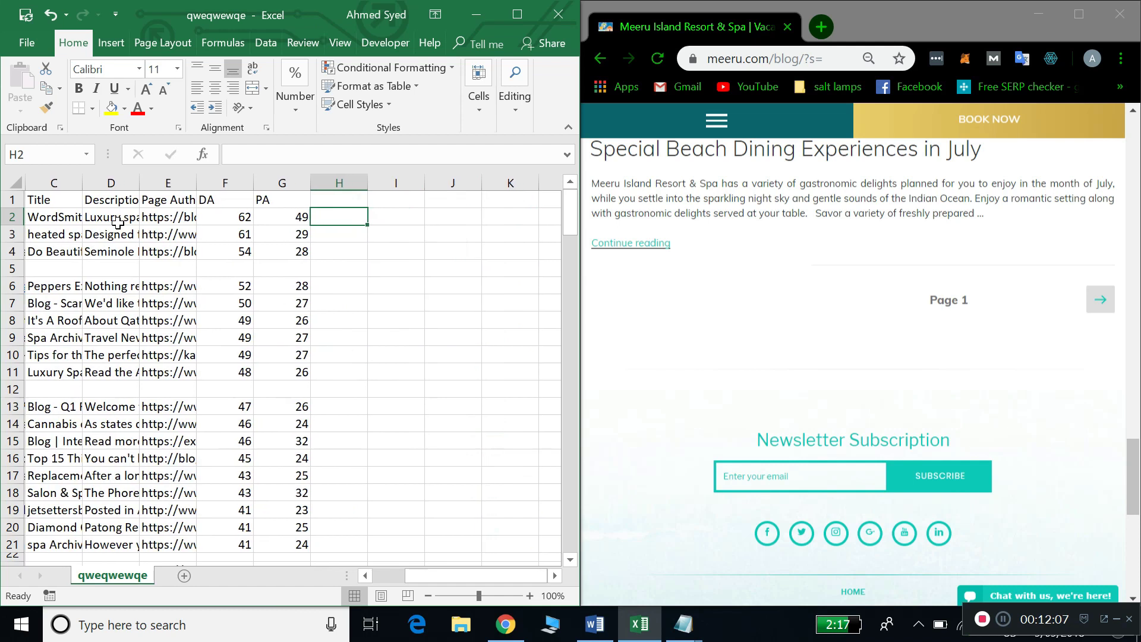
Search Google for "buzzstream" in a new browser tab and open the BuzzStream homepage.
click(821, 27)
text(buzzstream)
key(Return)
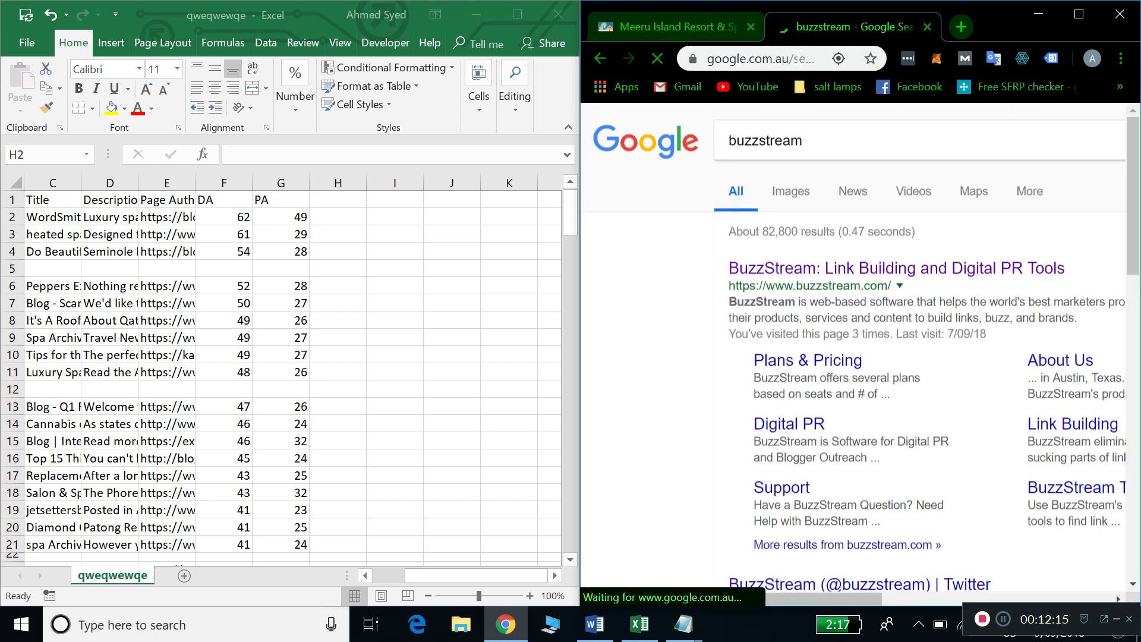
click(878, 270)
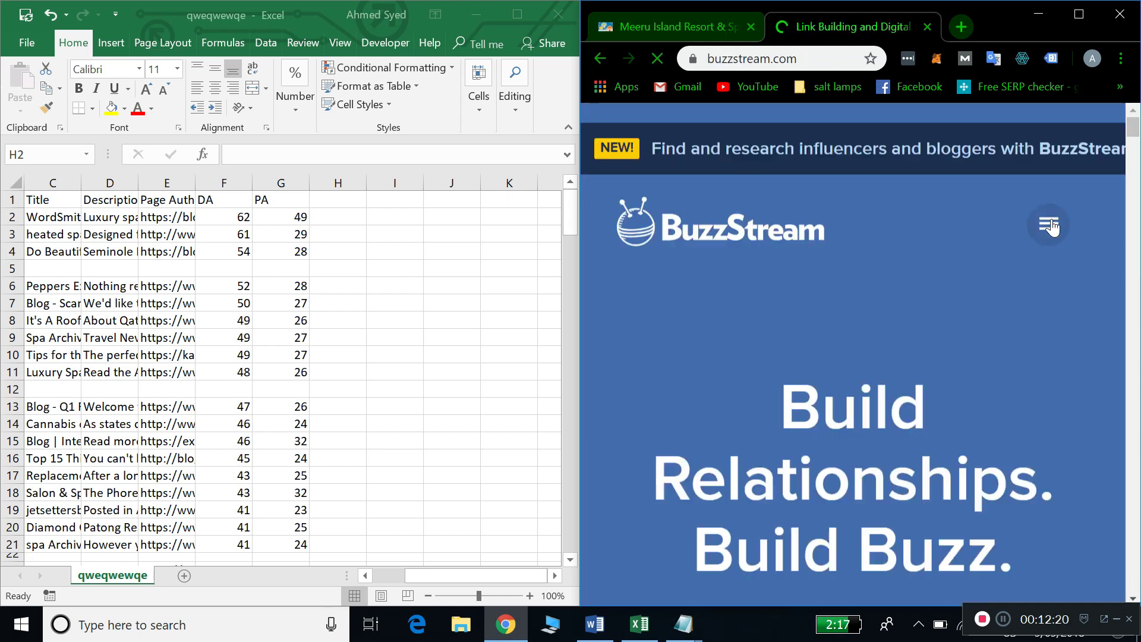
Open the BuzzStream homepage's navigation menu and look over its entries and the page.
click(1050, 226)
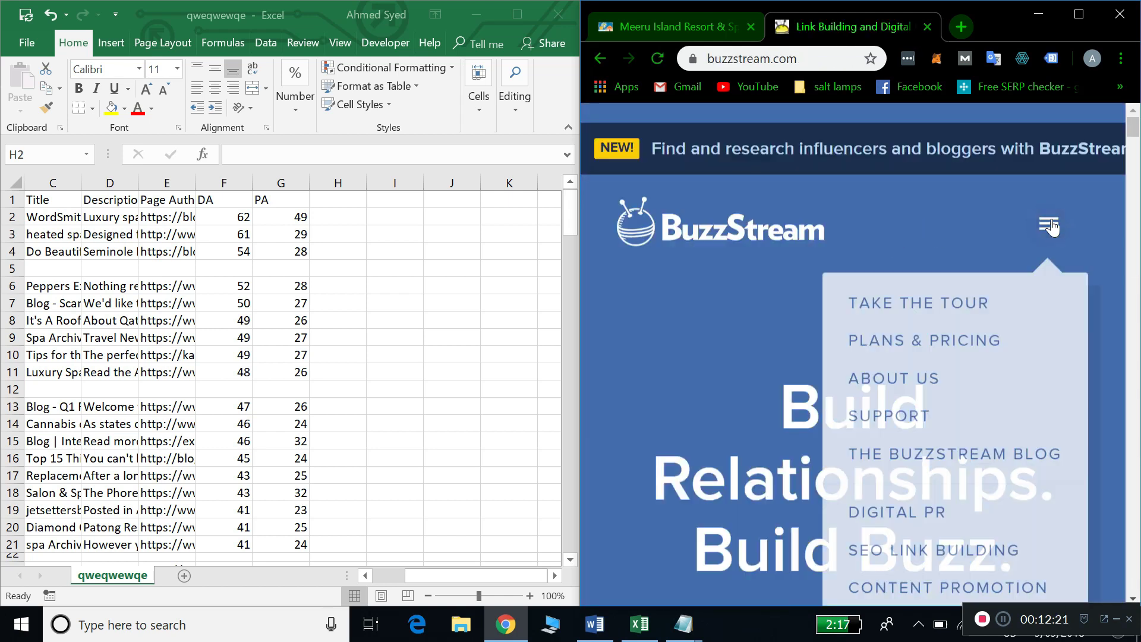
scroll(799, 282, down, 3)
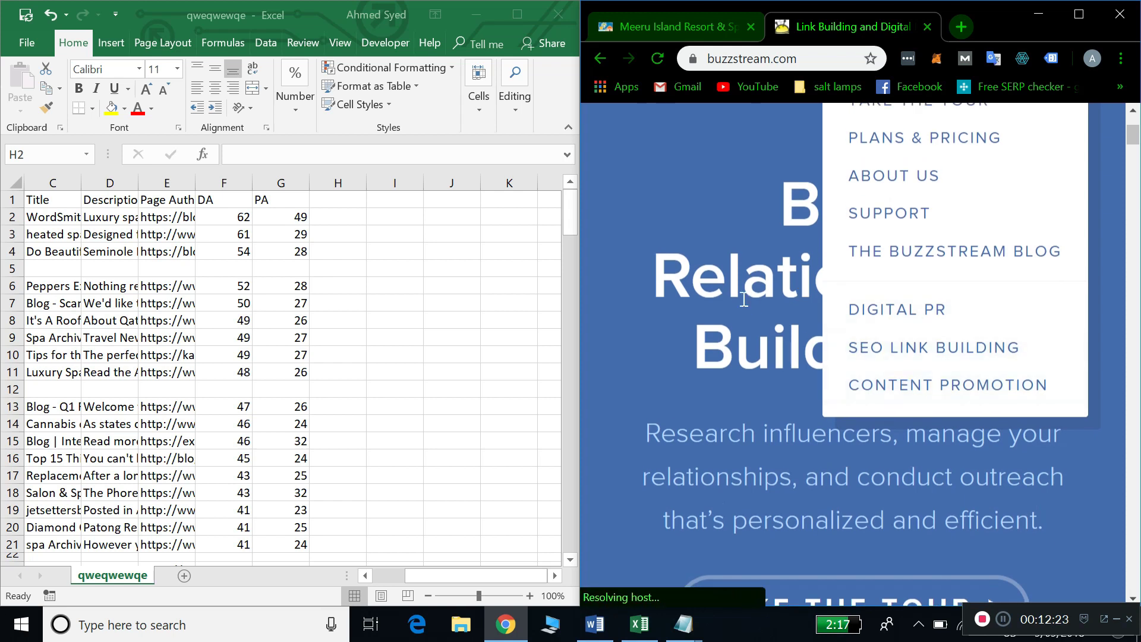
scroll(754, 304, down, 8)
scroll(746, 472, up, 10)
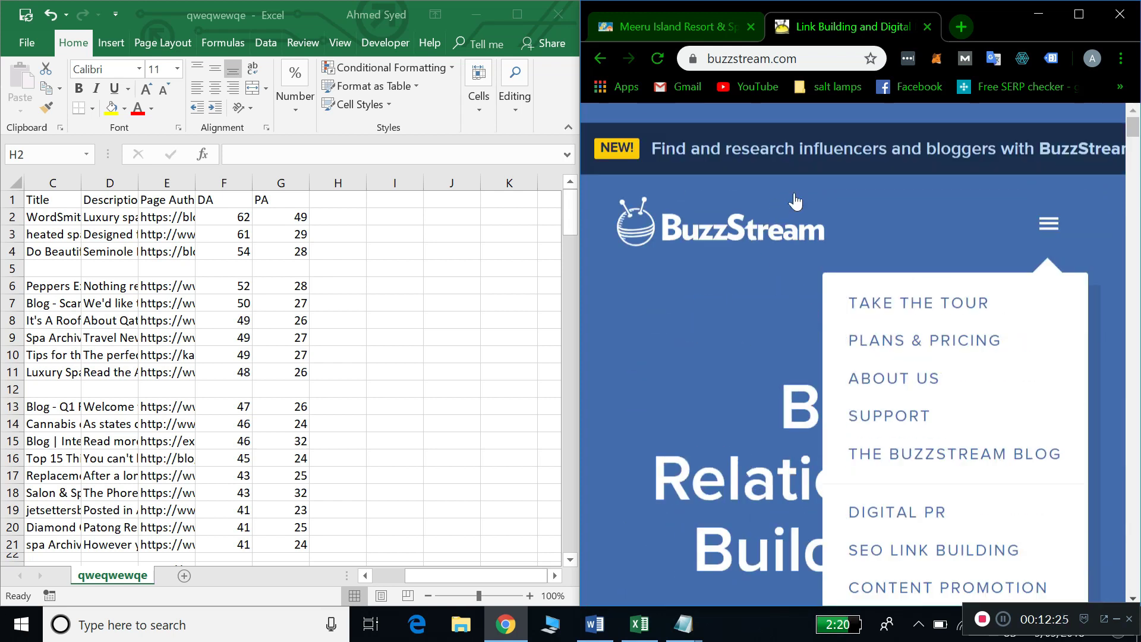
key(ctrl+minus)
key(ctrl+minus)
key(ctrl+minus)
key(ctrl+minus)
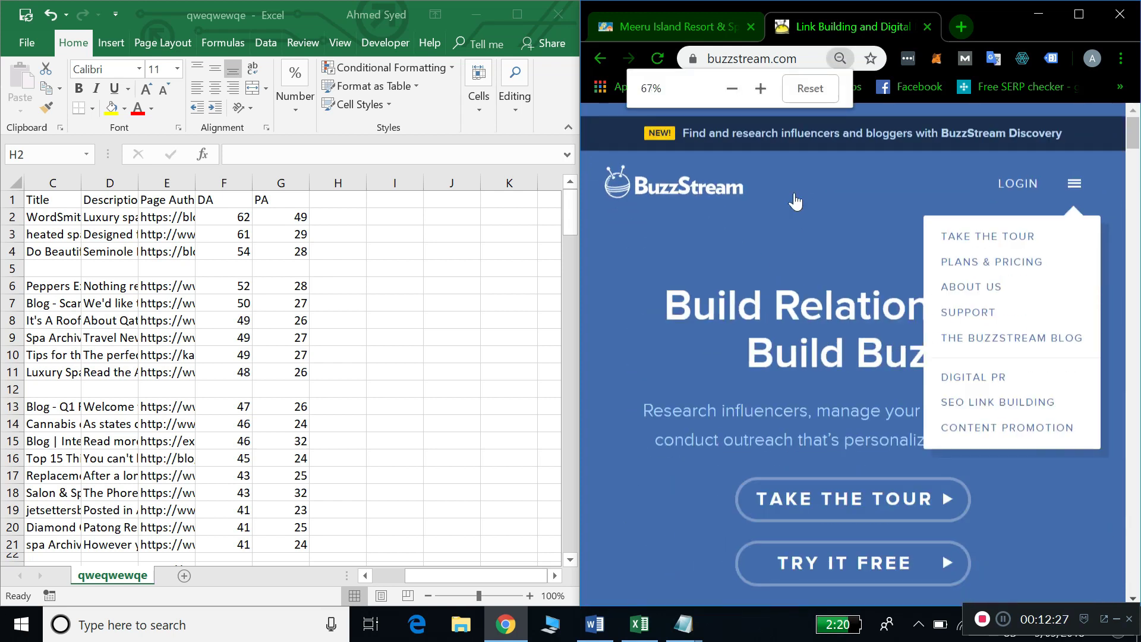
Sign in to BuzzStream with the saved account credentials and open Manage Outreach.
click(1018, 189)
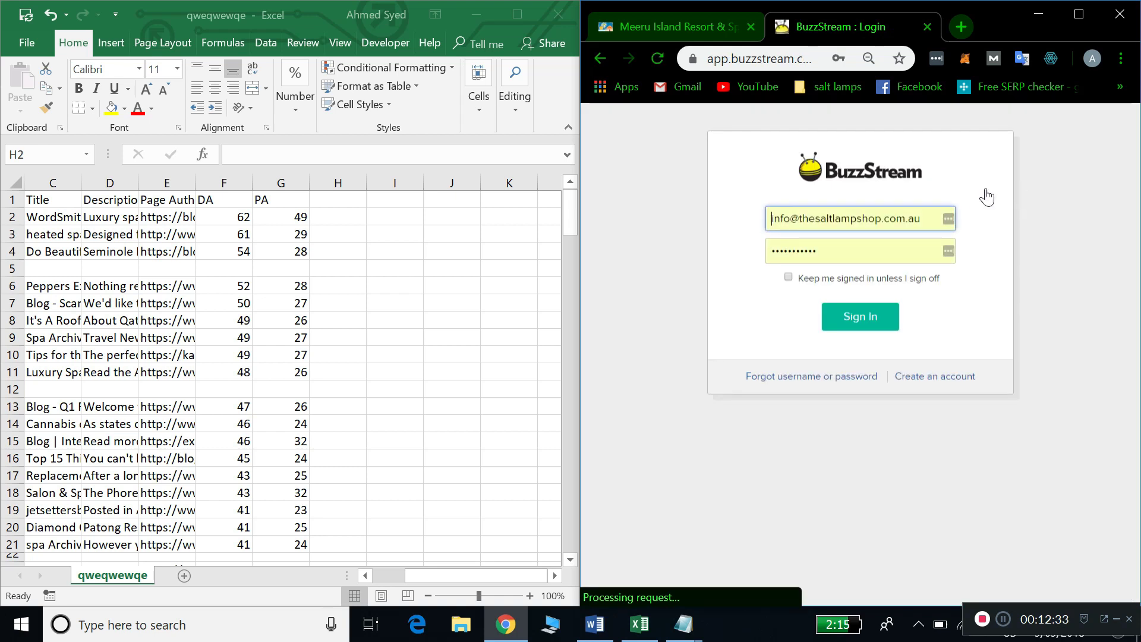
click(875, 324)
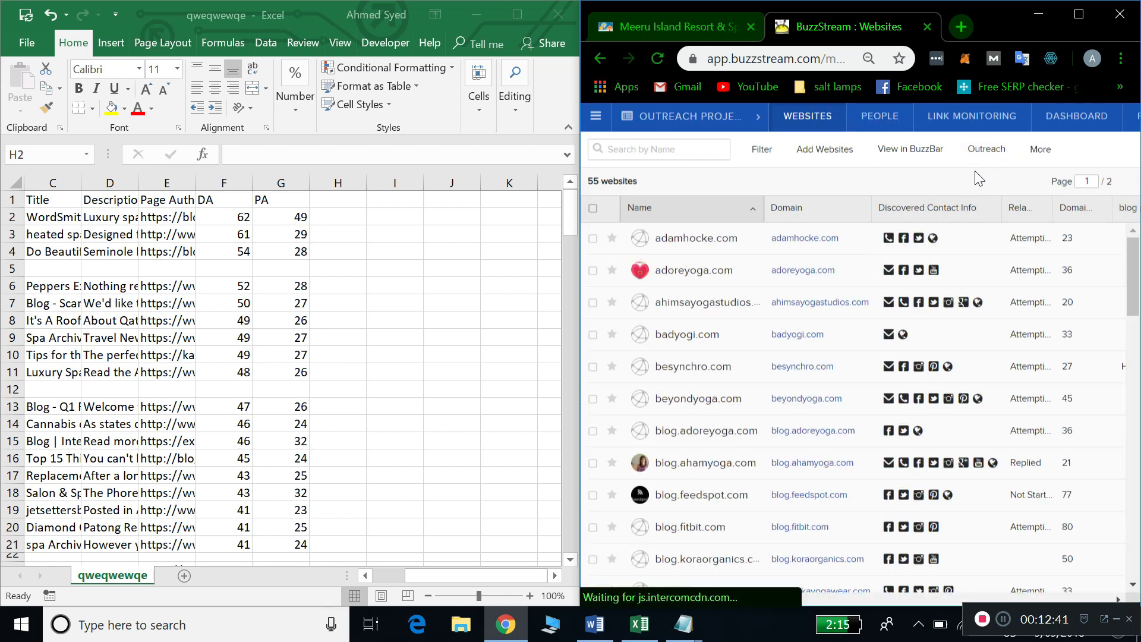
click(986, 154)
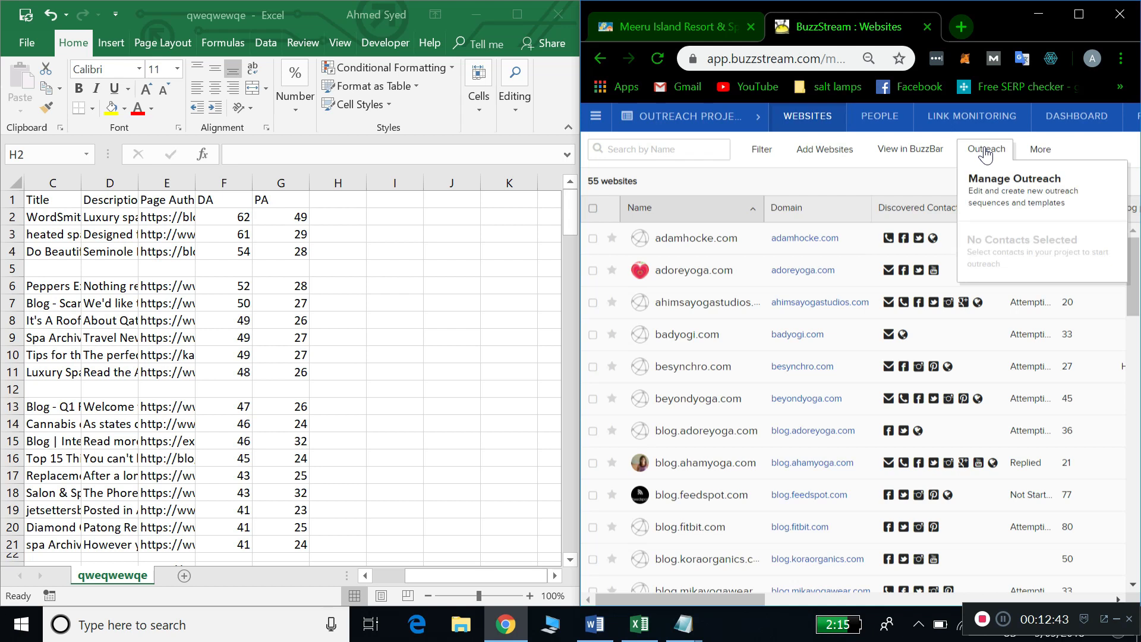
click(992, 191)
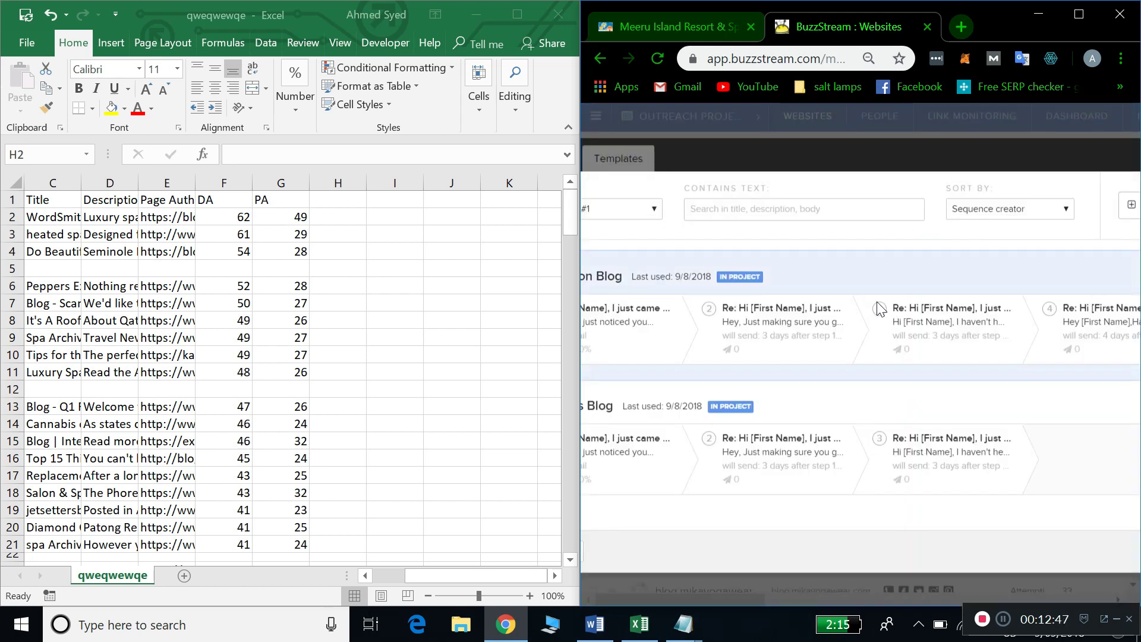
Widen the browser window and look through the outreach email sequences included in Outreach Project #1.
drag(580, 342, 400, 339)
scroll(621, 375, down, 6)
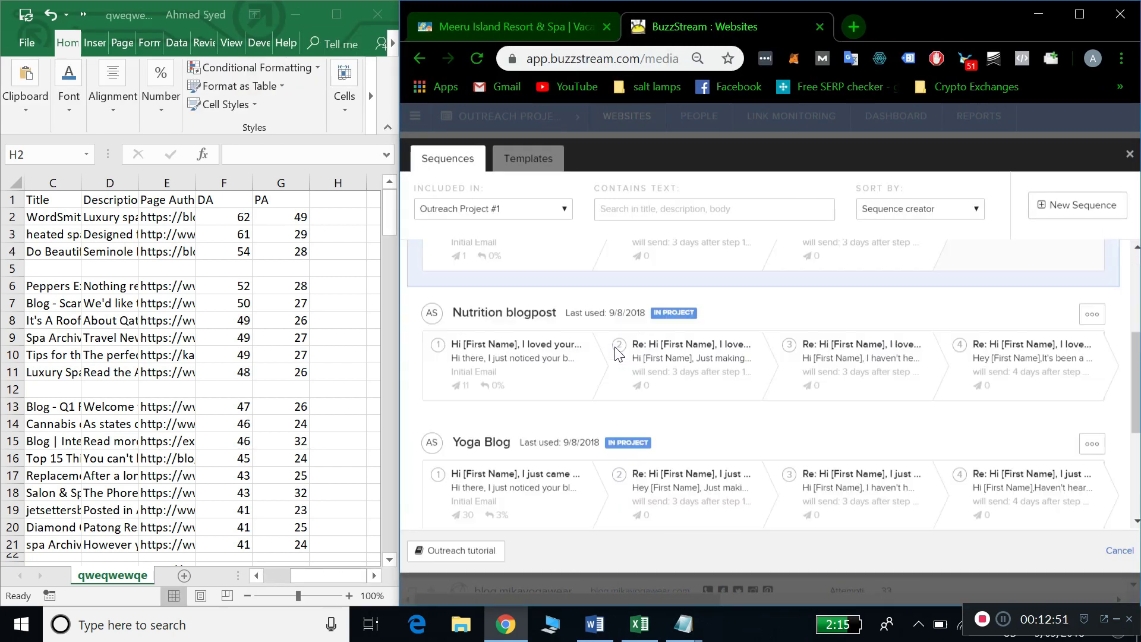
scroll(618, 355, down, 2)
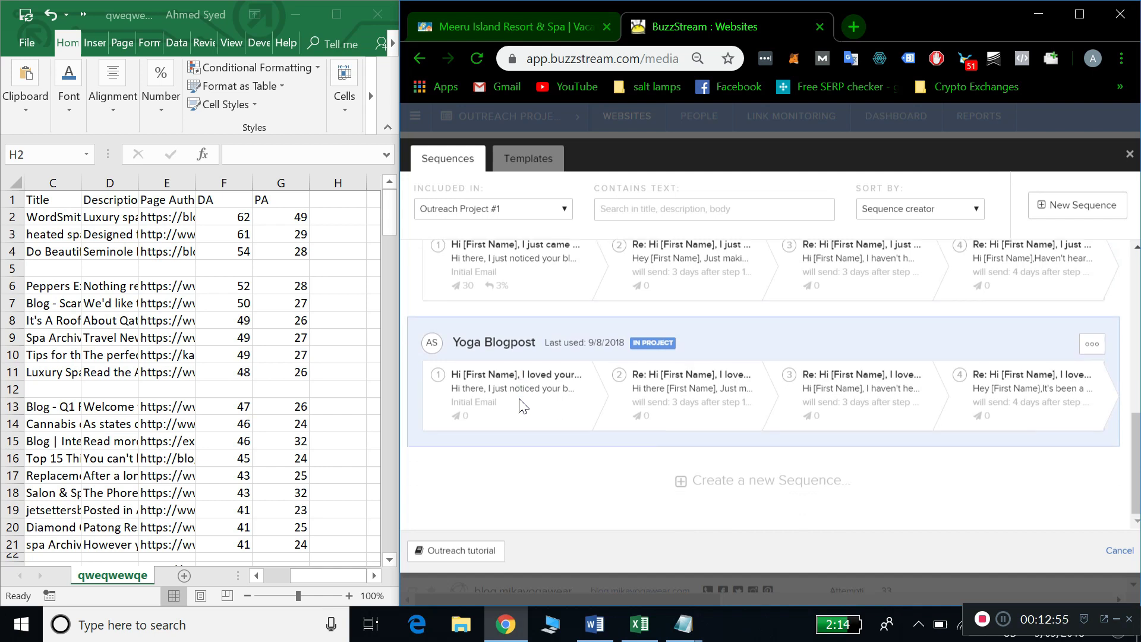
scroll(519, 404, up, 6)
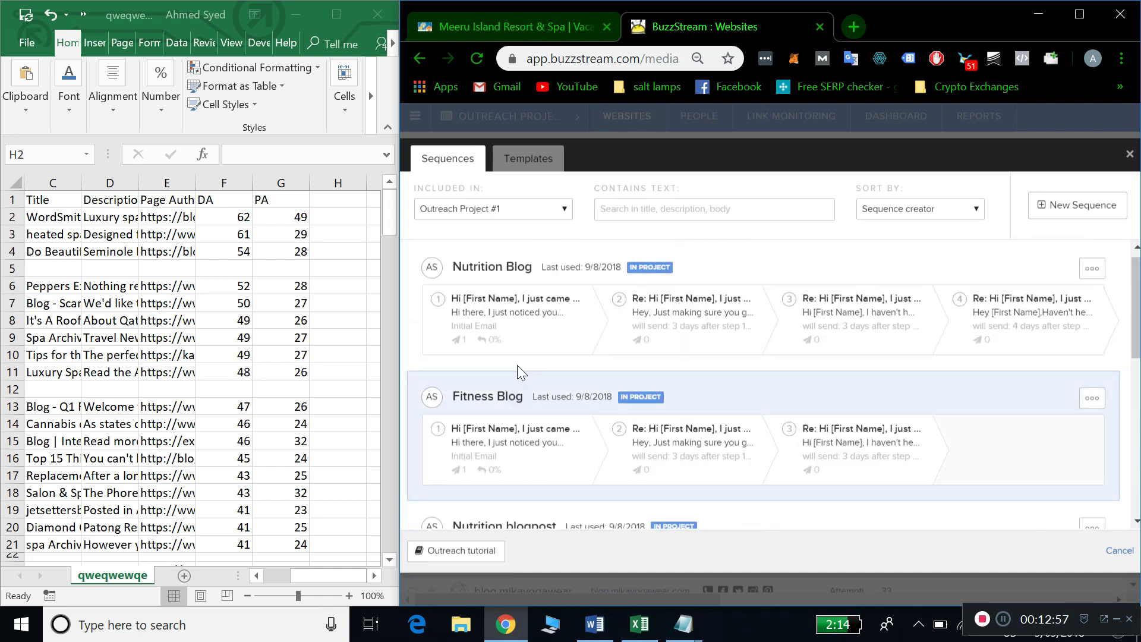
Widen the spreadsheet window and enter the niche list "Yoga Spa Fitness health General Nutrition Massage Cosmetic" in cell I2.
drag(400, 359, 735, 397)
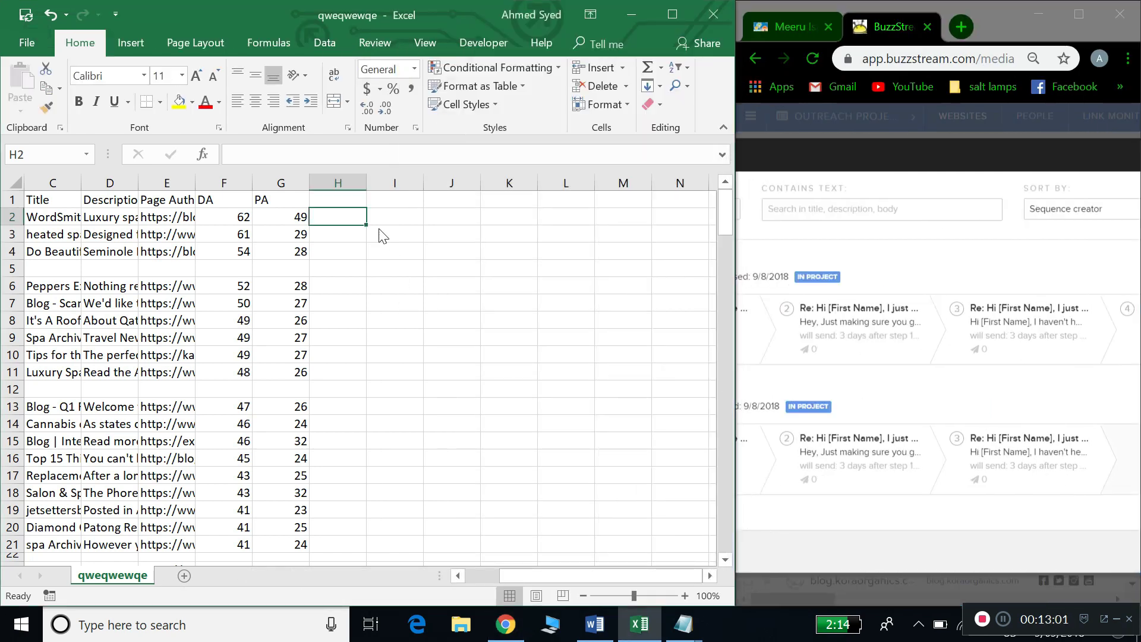
click(395, 220)
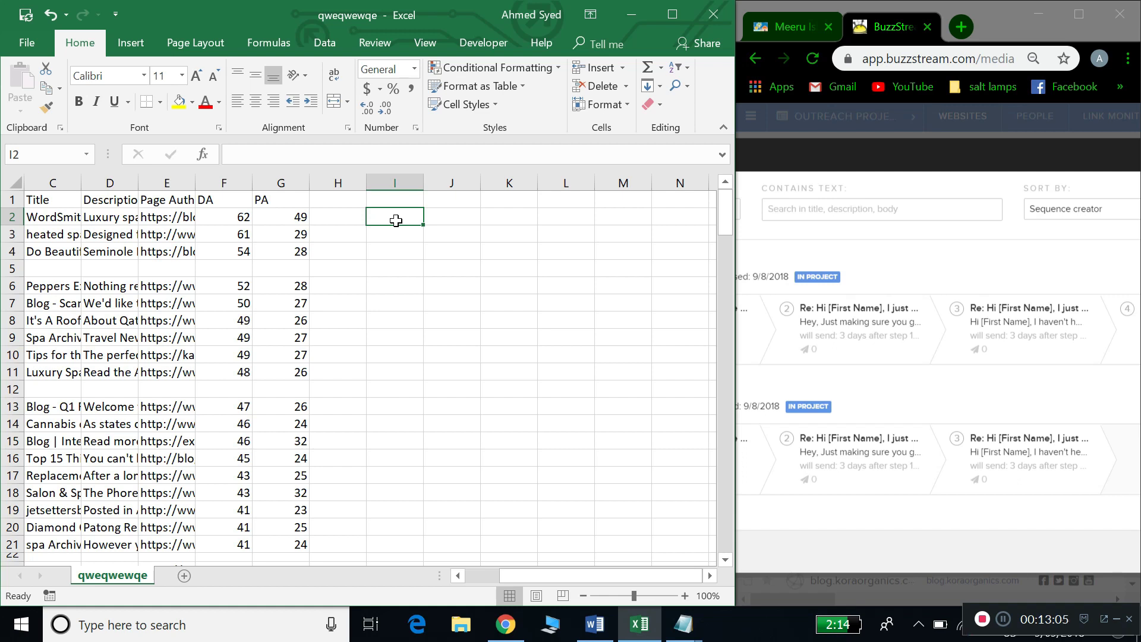
text(Y)
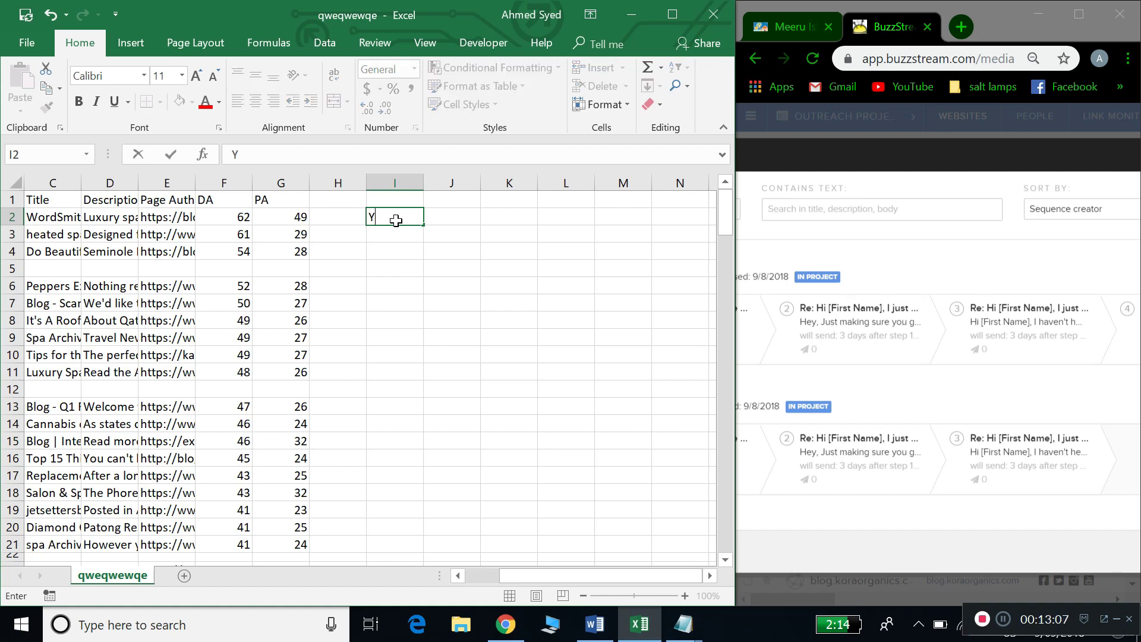
text(oga Spa Fitness health General Nutrition)
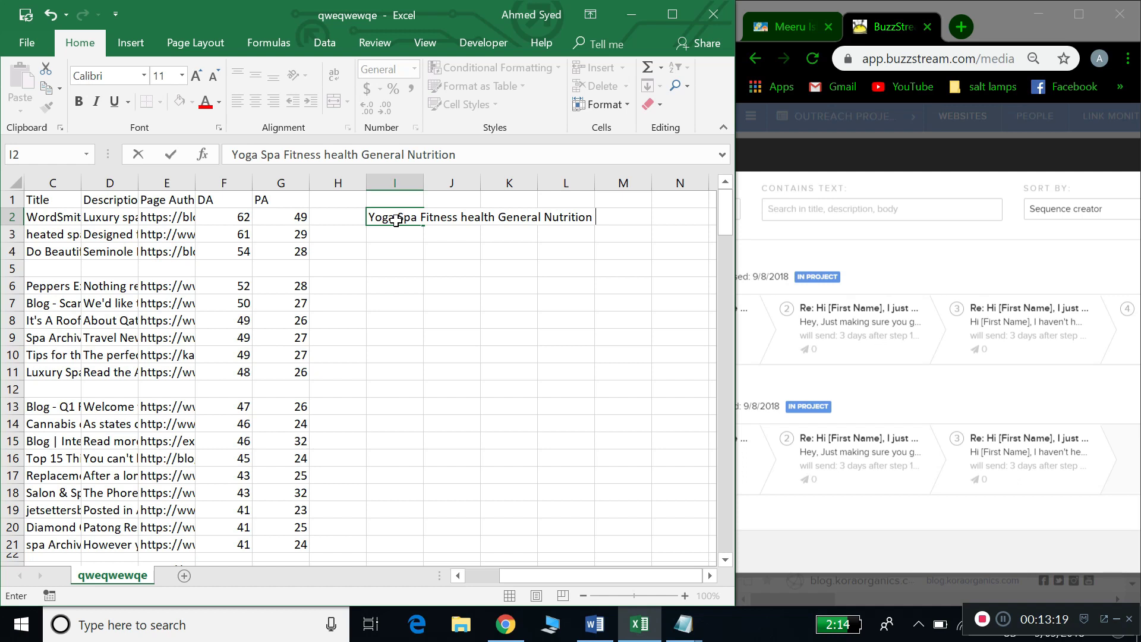
text(Massage)
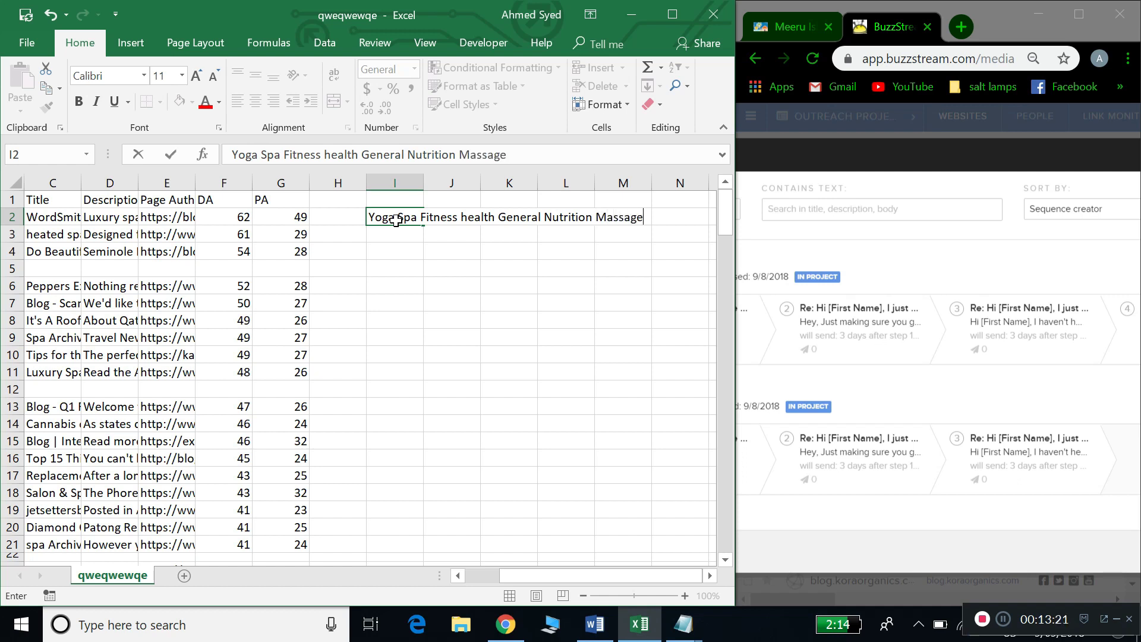
text( Cosmetic)
scroll(378, 296, left, 3)
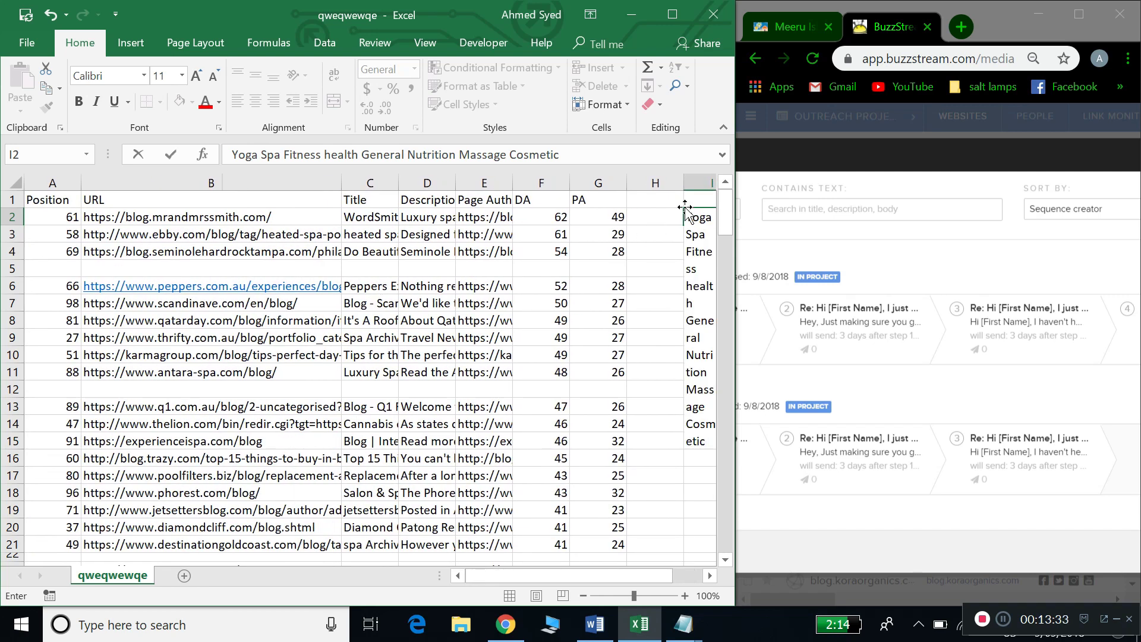
Clear the niche list from cell I2 and look over the URL list.
click(665, 212)
click(701, 216)
key(BackSpace)
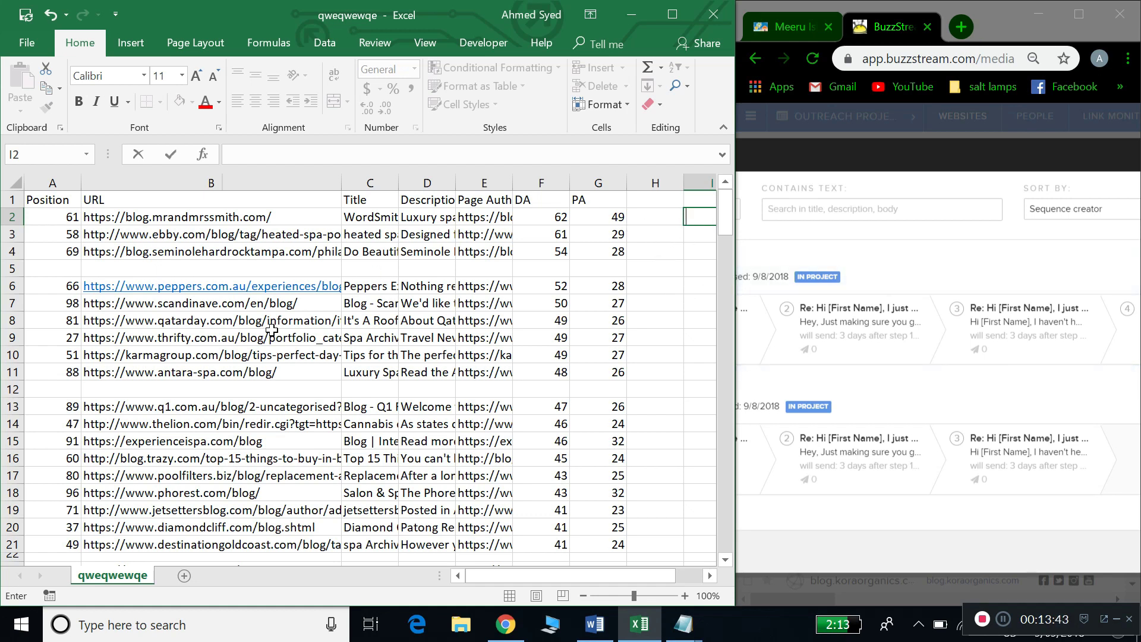
scroll(265, 372, down, 9)
scroll(265, 369, up, 9)
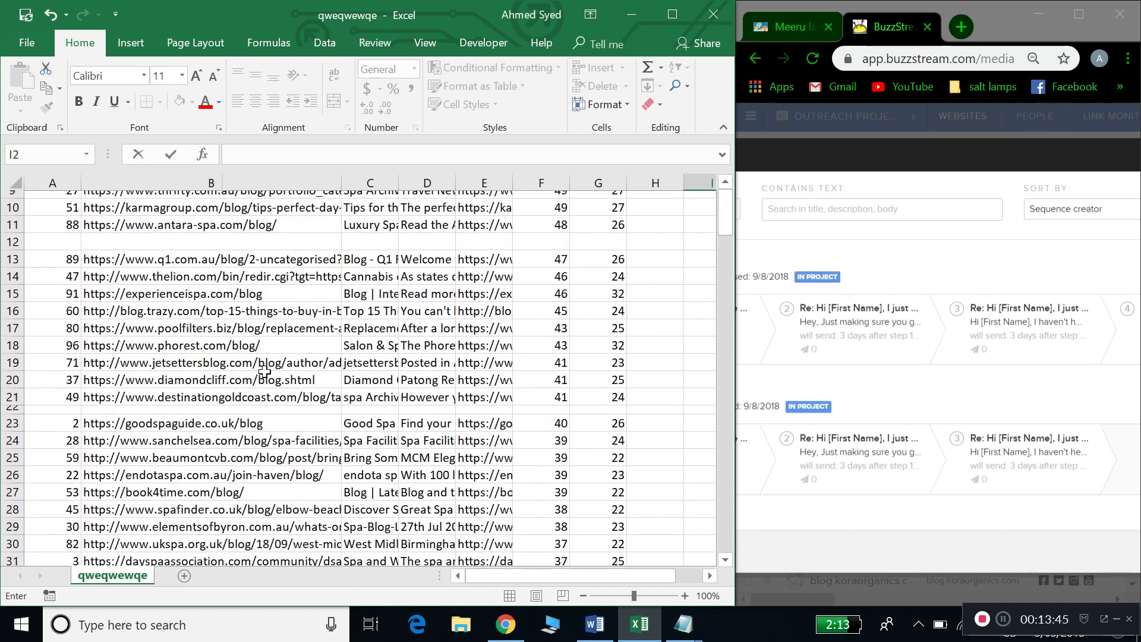
click(670, 216)
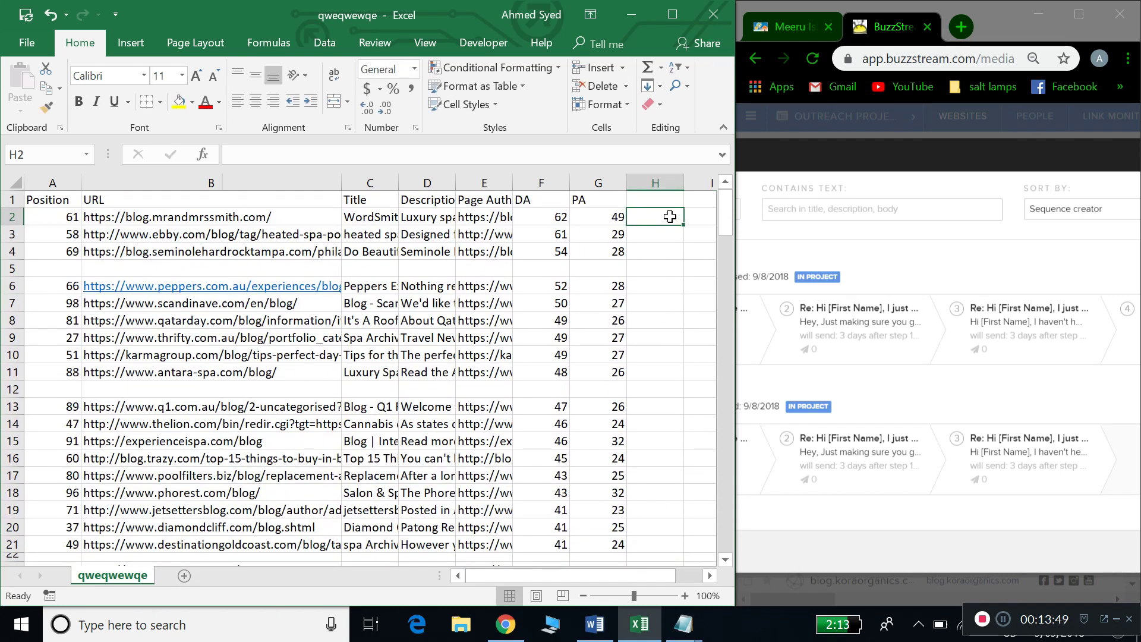
text(Spa)
key(BackSpace)
key(BackSpace)
key(BackSpace)
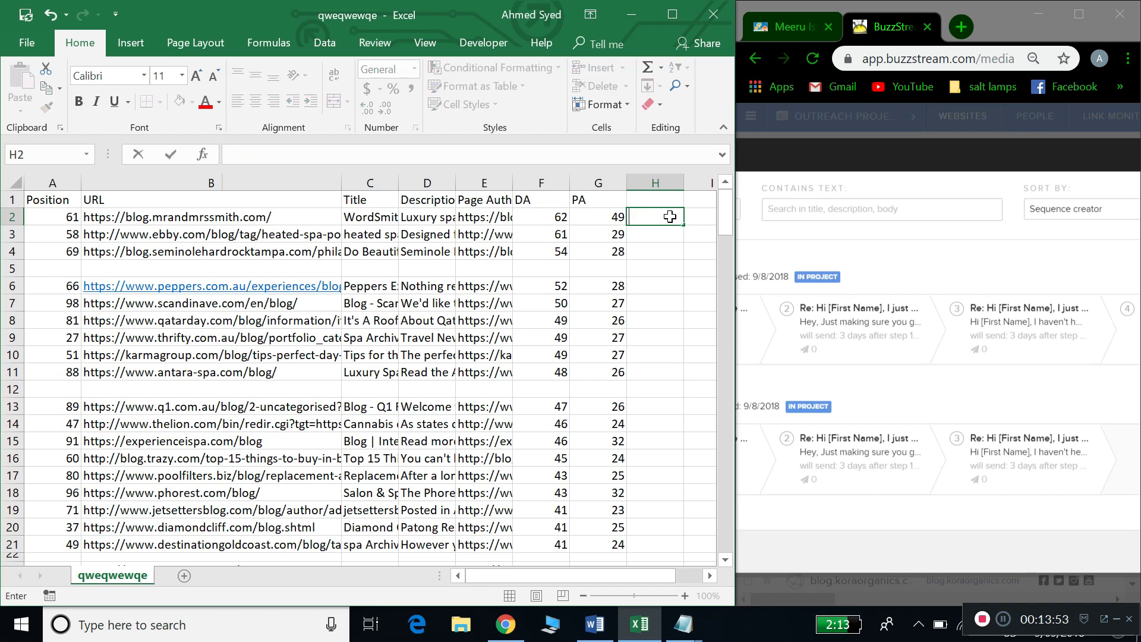
Open the heated-spa-pool blog URL from cell B3 in the browser and widen the browser window to view the page.
click(259, 236)
key(ctrl+c)
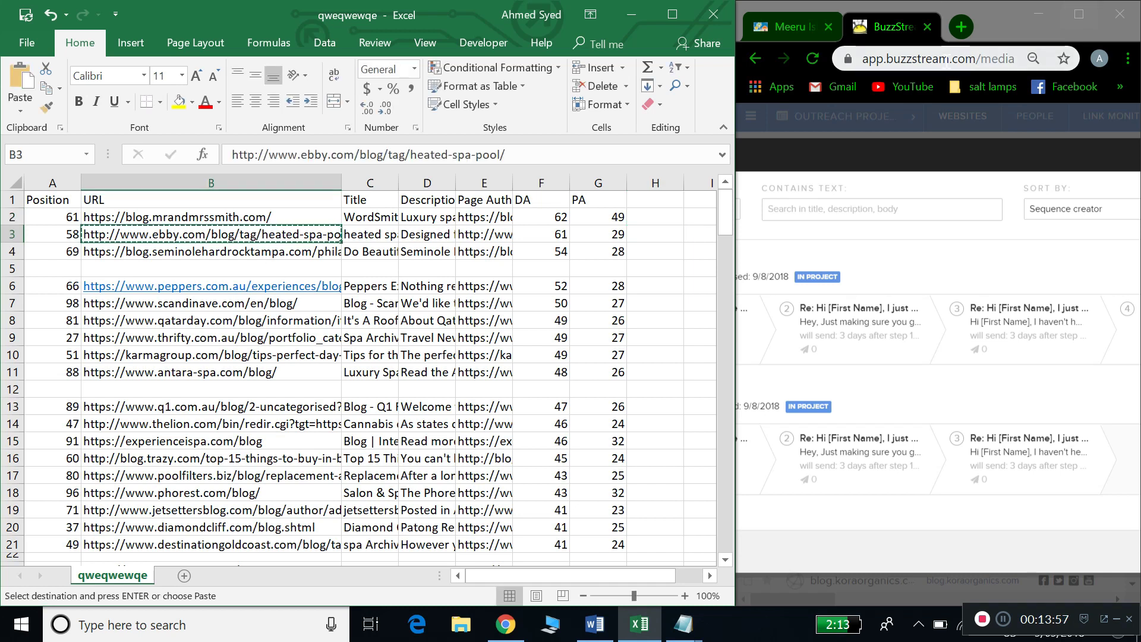
click(946, 60)
key(ctrl+v)
key(Return)
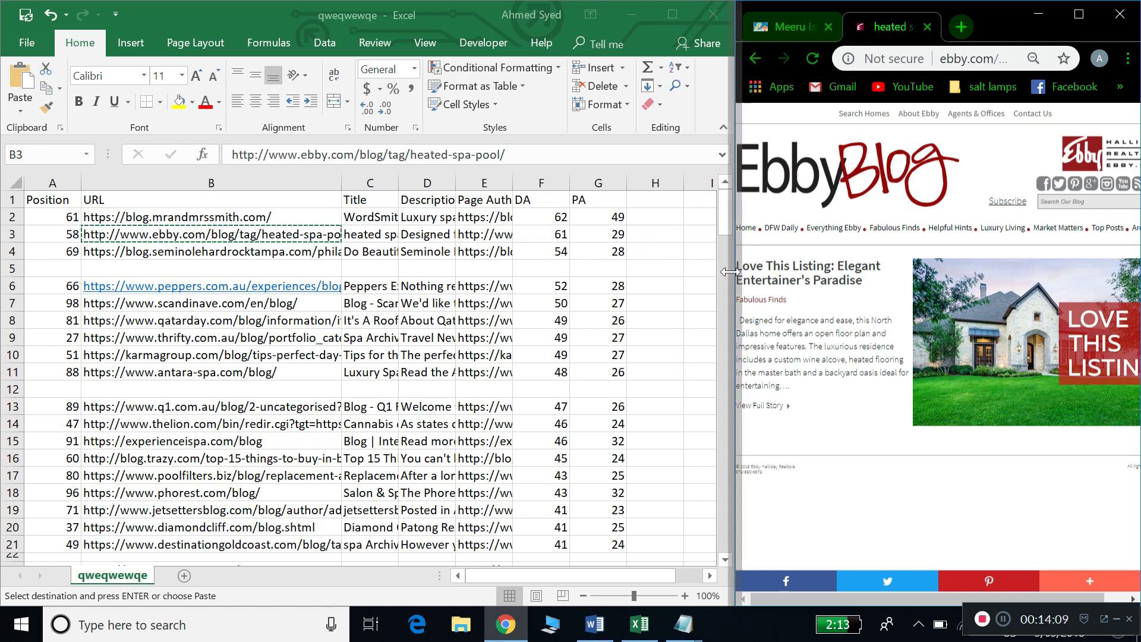
drag(735, 271, 610, 238)
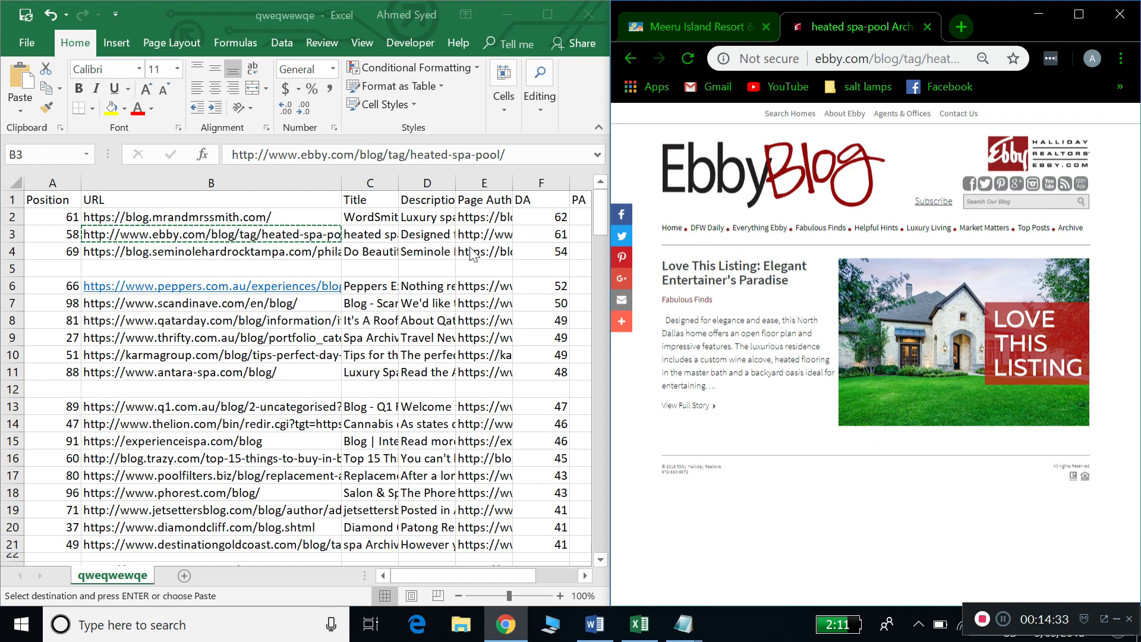
key(alt+Tab)
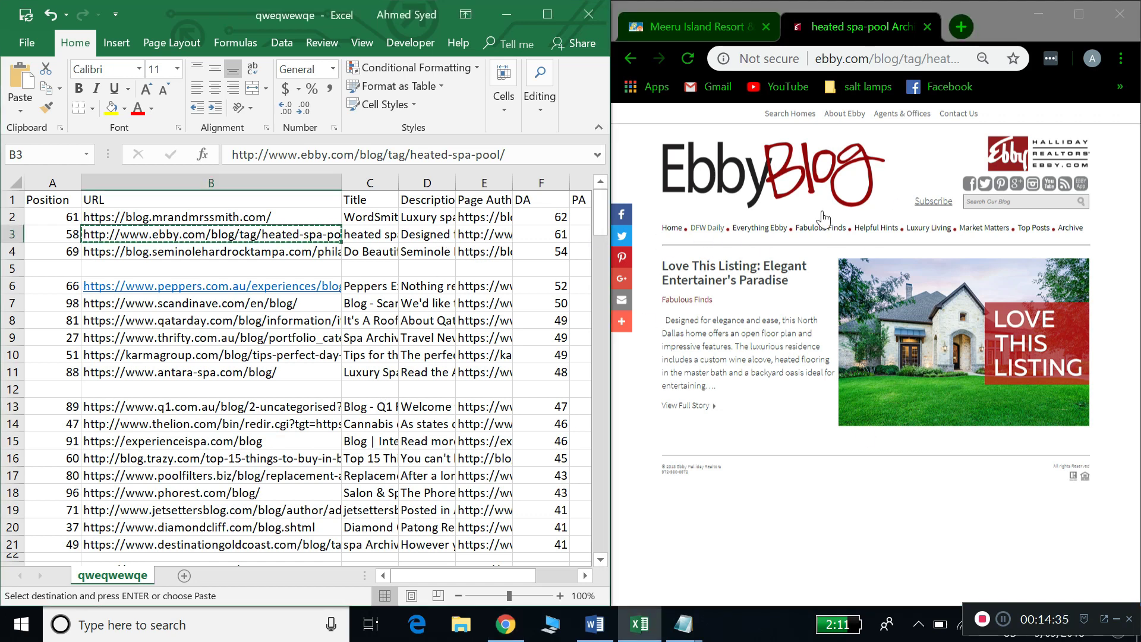
scroll(404, 250, right, 3)
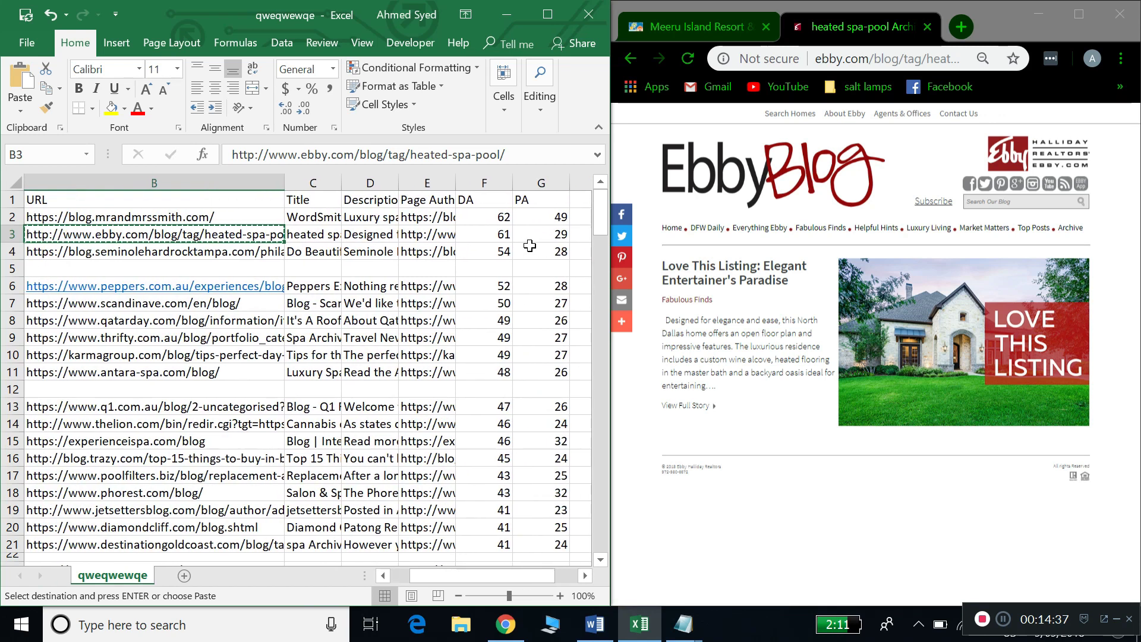
click(349, 234)
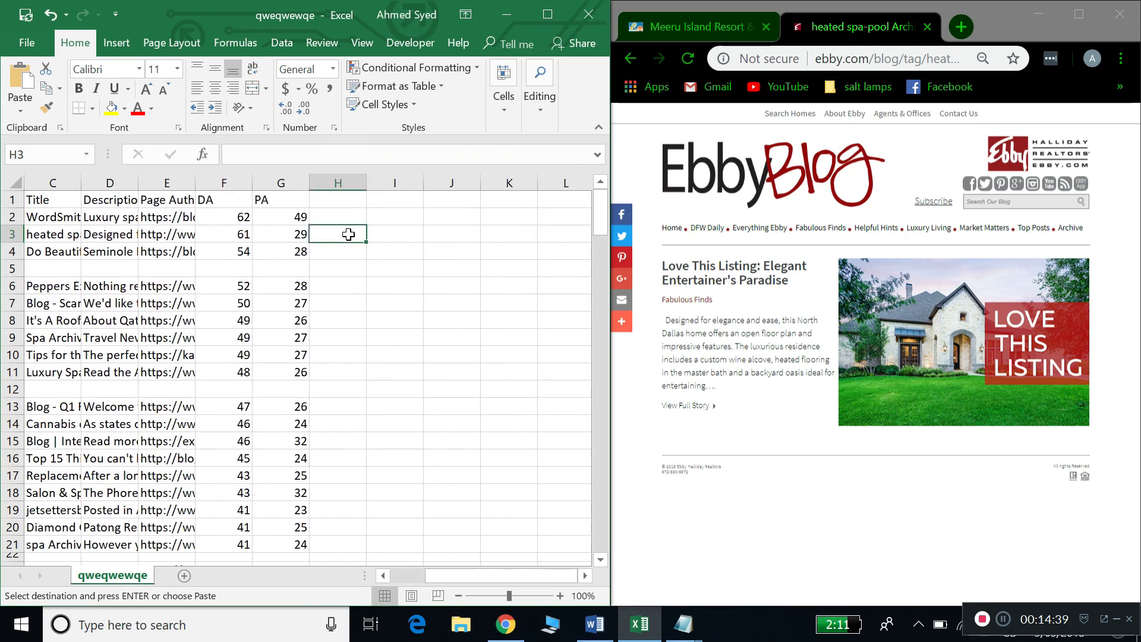
text(gene)
key(BackSpace)
key(BackSpace)
key(BackSpace)
key(BackSpace)
key(BackSpace)
key(BackSpace)
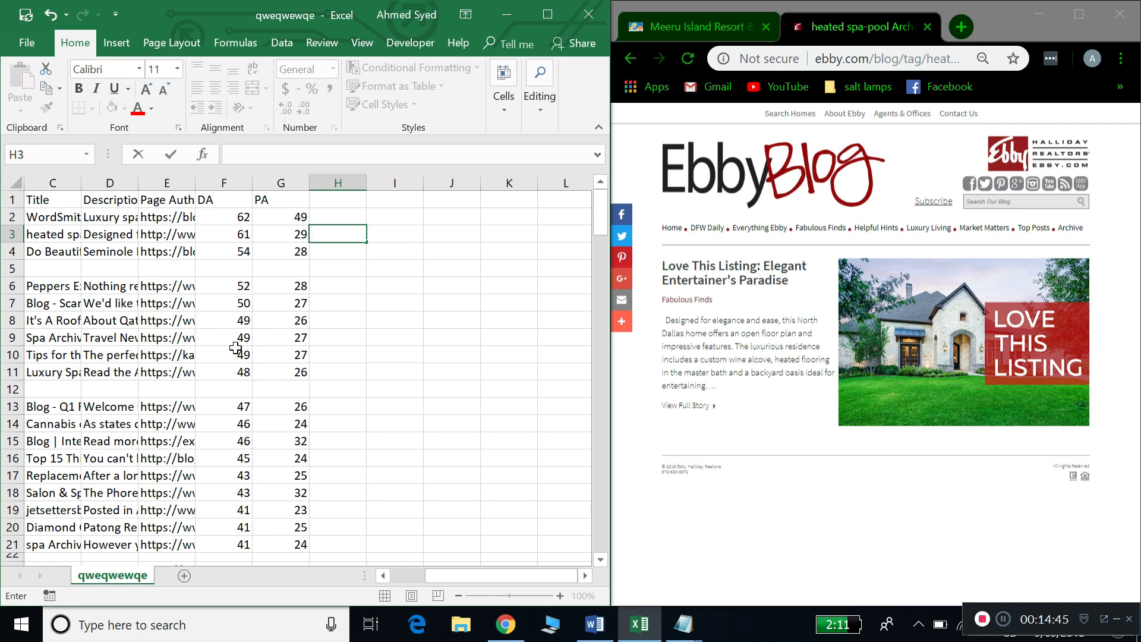
Look over the spreadsheet's blog URLs together with their DA and PA columns down to row 29.
scroll(236, 347, left, 2)
scroll(236, 348, left, 3)
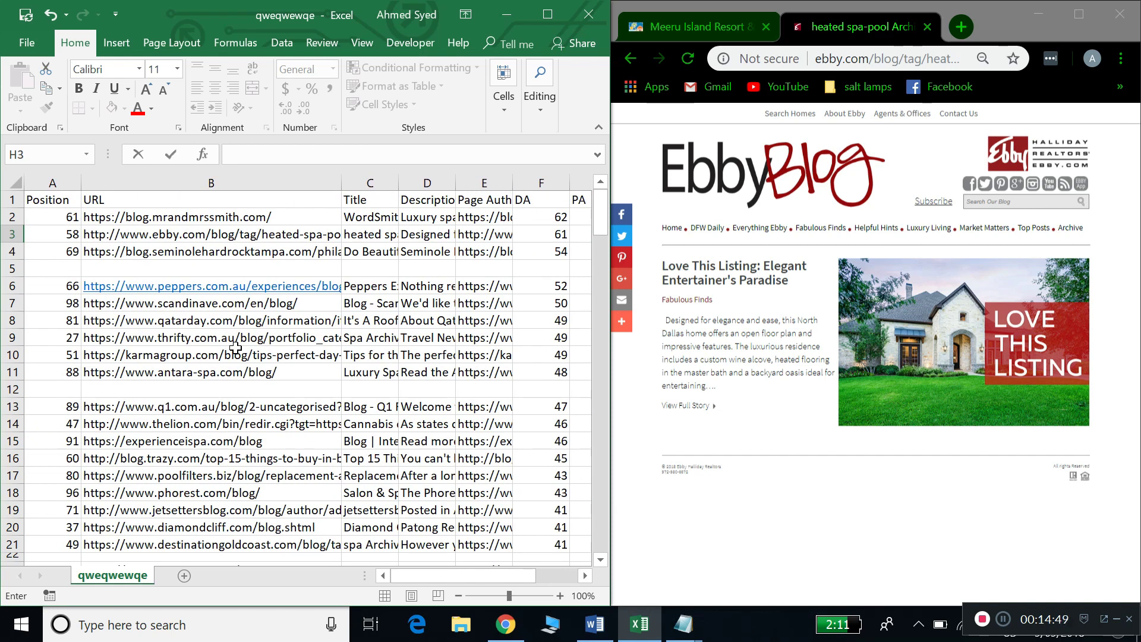
scroll(236, 348, right, 2)
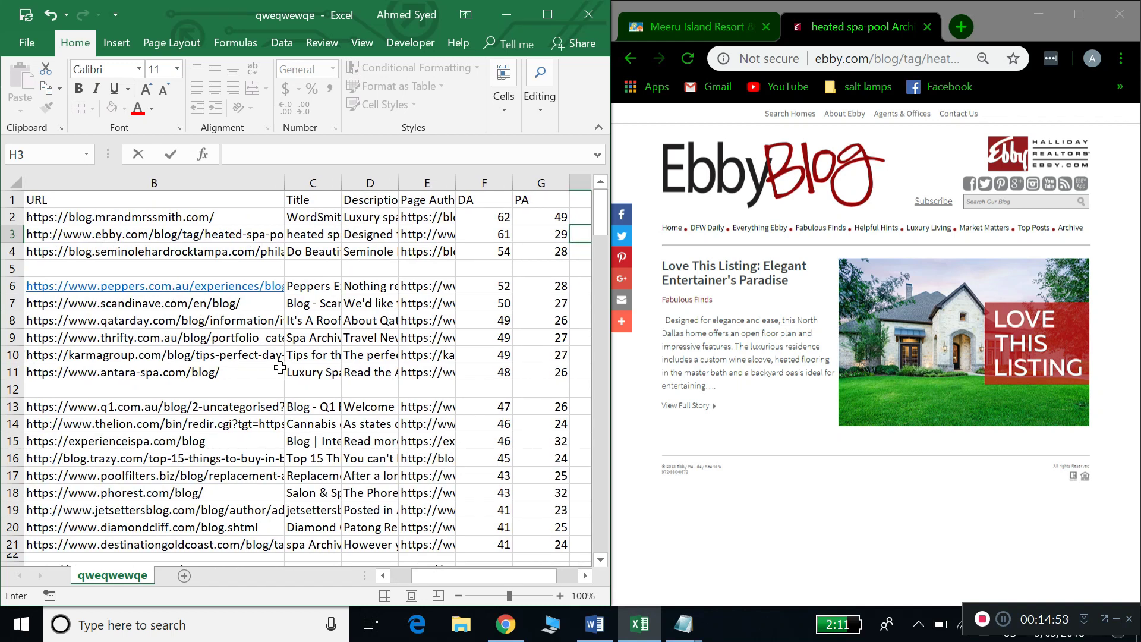
scroll(280, 367, down, 3)
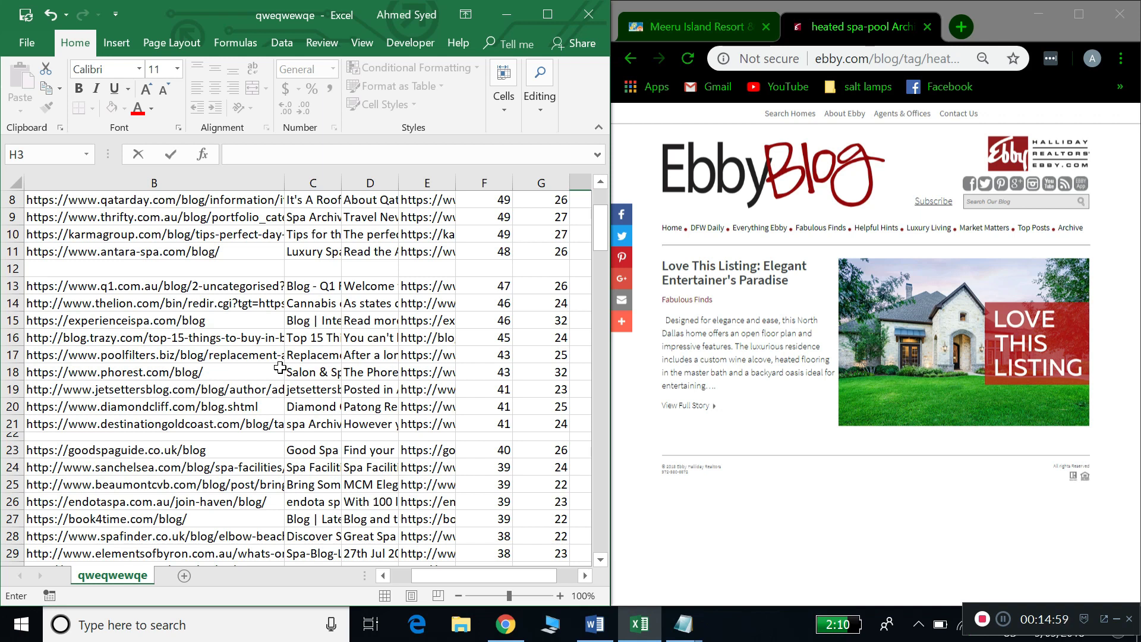
scroll(280, 367, right, 2)
scroll(357, 333, left, 2)
scroll(412, 309, right, 2)
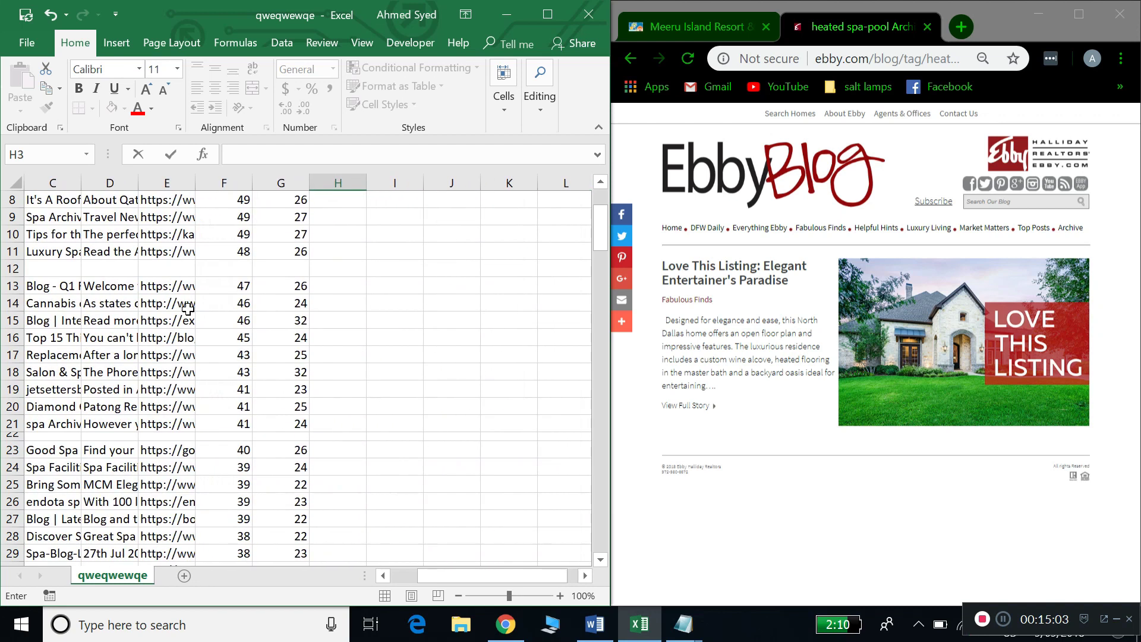
Enter the niche "Home Design" in cell I10 and widen column I to fit the text.
click(395, 240)
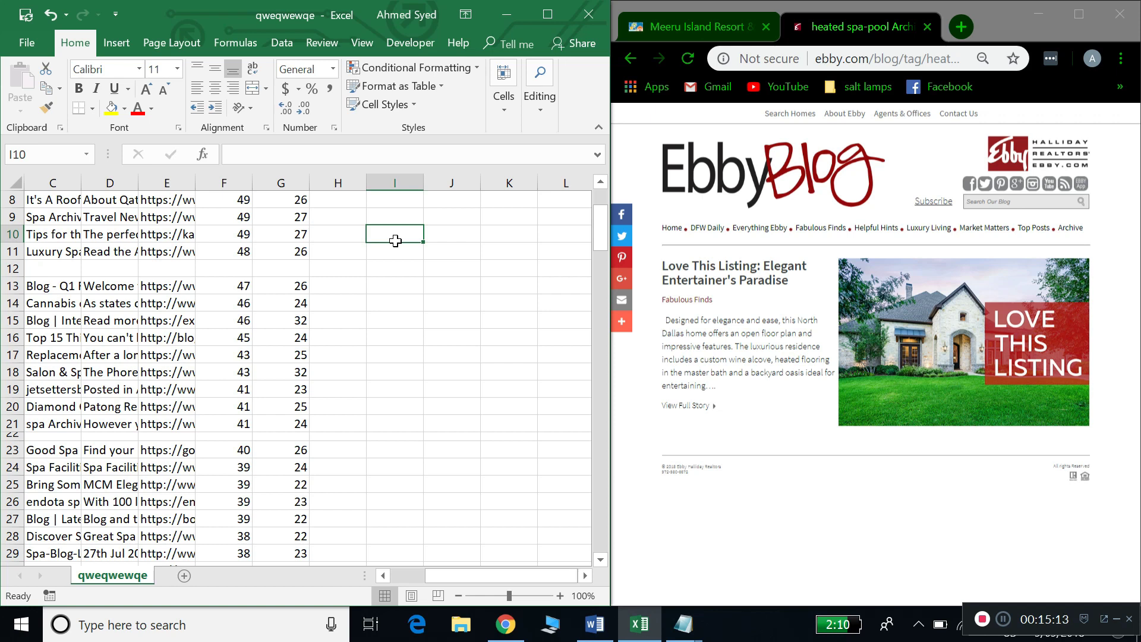
text(Construction)
key(BackSpace)
key(BackSpace)
key(BackSpace)
key(BackSpace)
key(BackSpace)
key(BackSpace)
key(BackSpace)
key(BackSpace)
key(BackSpace)
key(BackSpace)
key(BackSpace)
key(BackSpace)
text(Home Design)
click(395, 300)
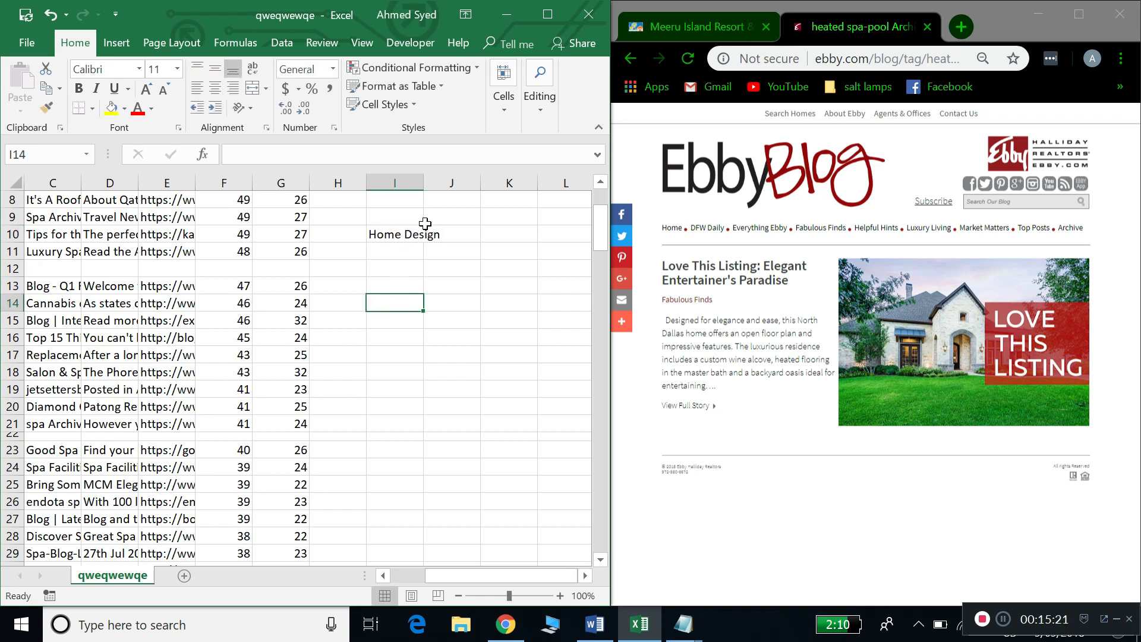
drag(422, 177, 454, 179)
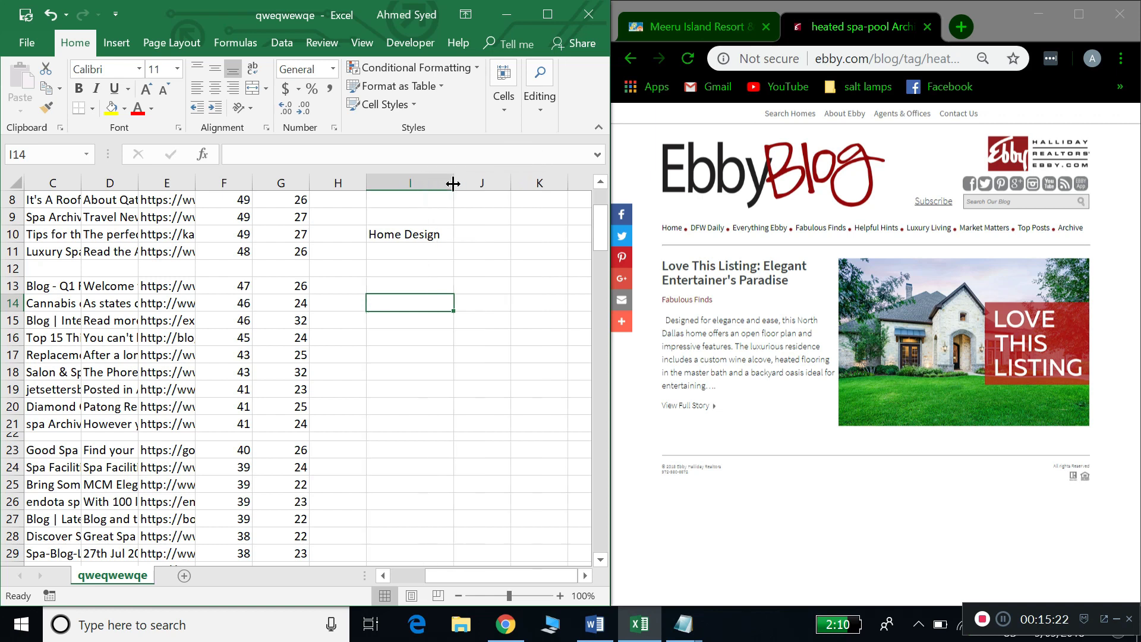
click(404, 234)
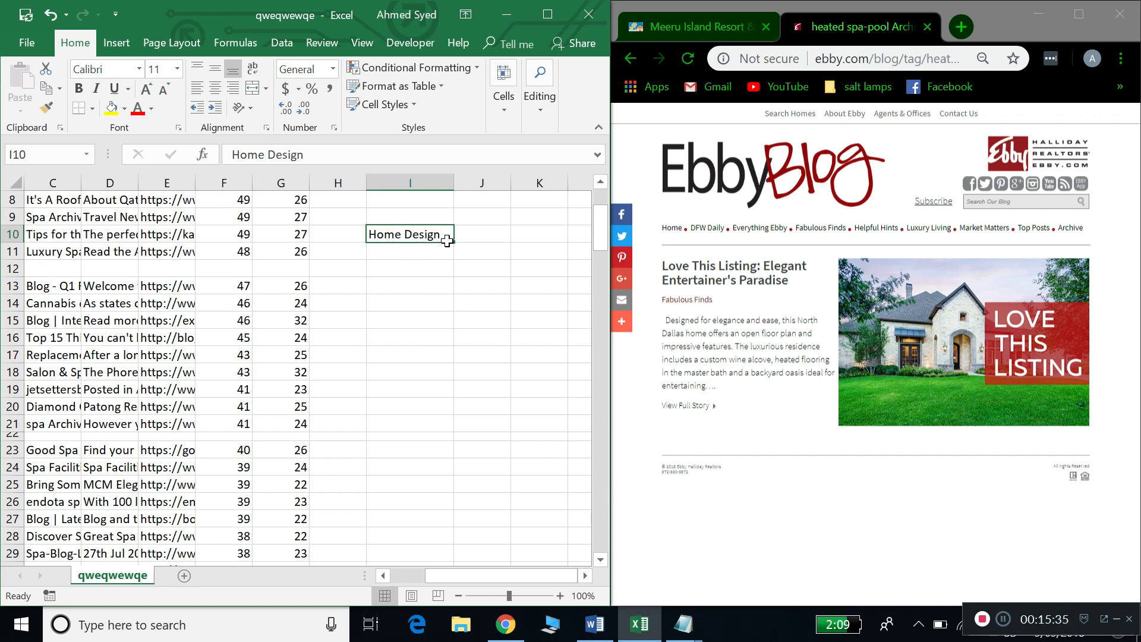
click(486, 236)
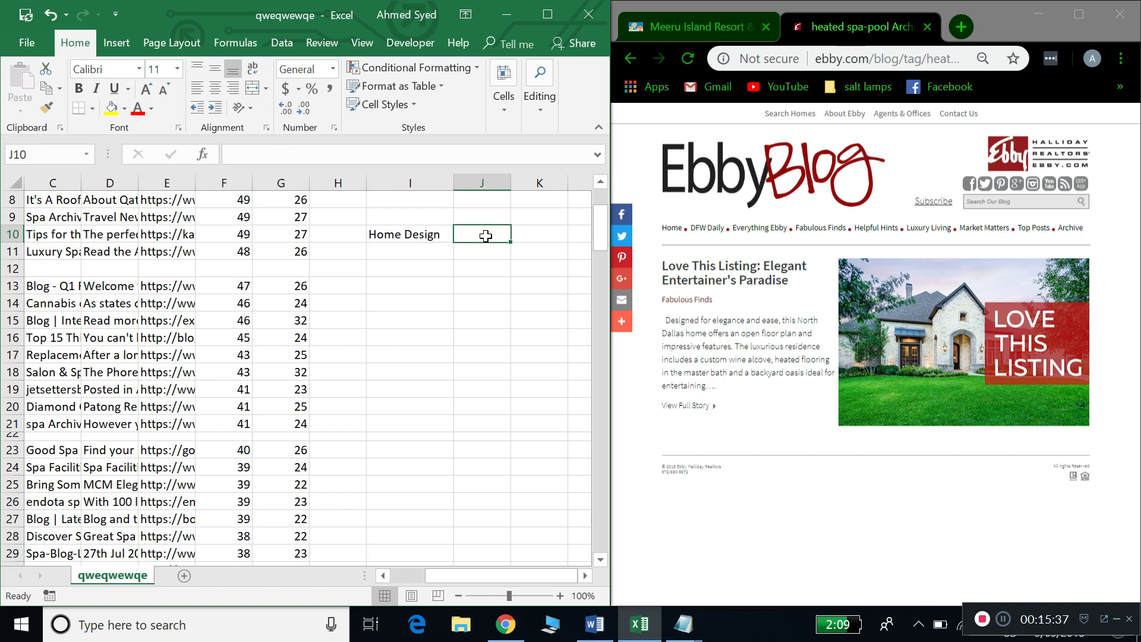
text(new amil)
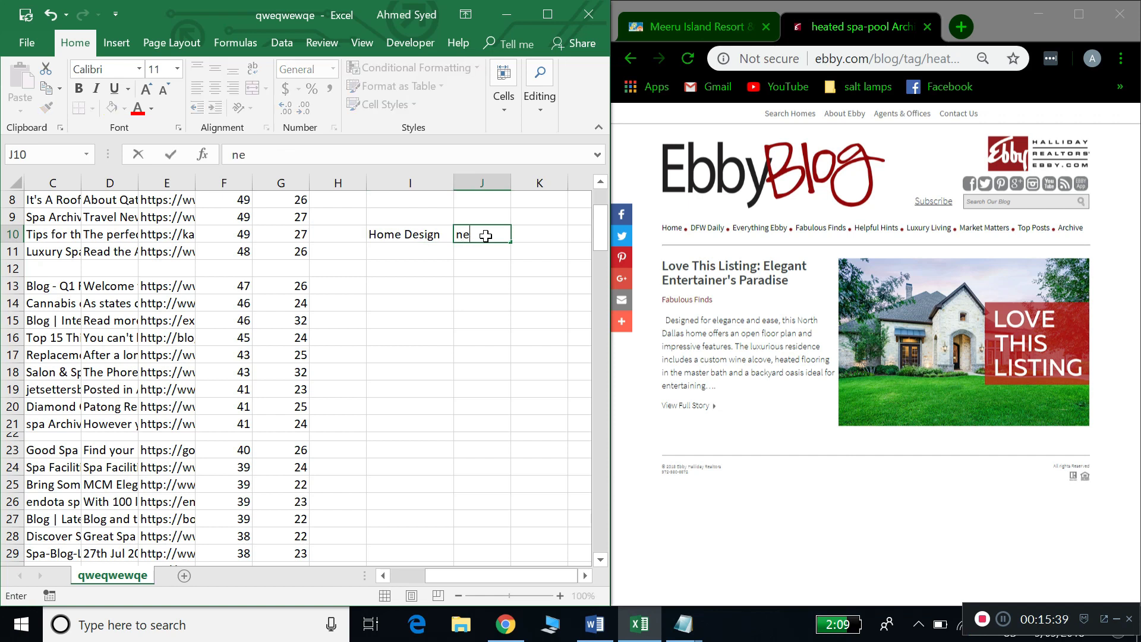
key(BackSpace)
key(BackSpace)
key(BackSpace)
key(BackSpace)
key(BackSpace)
text(em)
text( email)
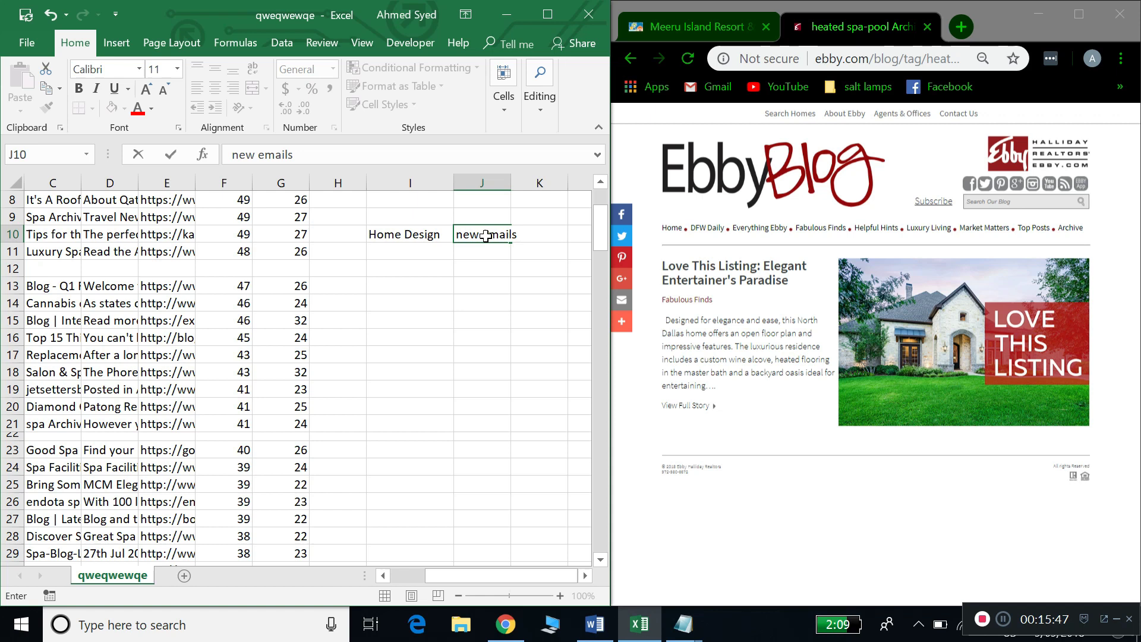
key(BackSpace)
key(BackSpace)
key(BackSpace)
key(BackSpace)
key(BackSpace)
key(BackSpace)
key(BackSpace)
key(BackSpace)
key(BackSpace)
key(BackSpace)
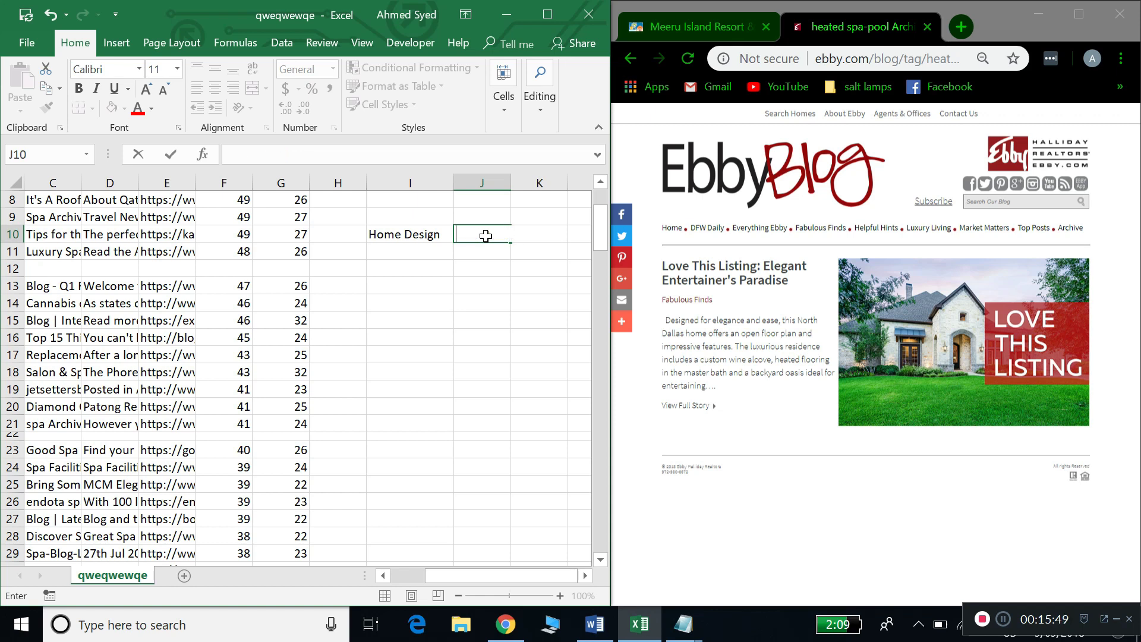
Clear the niche "Home Design" from cell I10.
scroll(413, 303, up, 3)
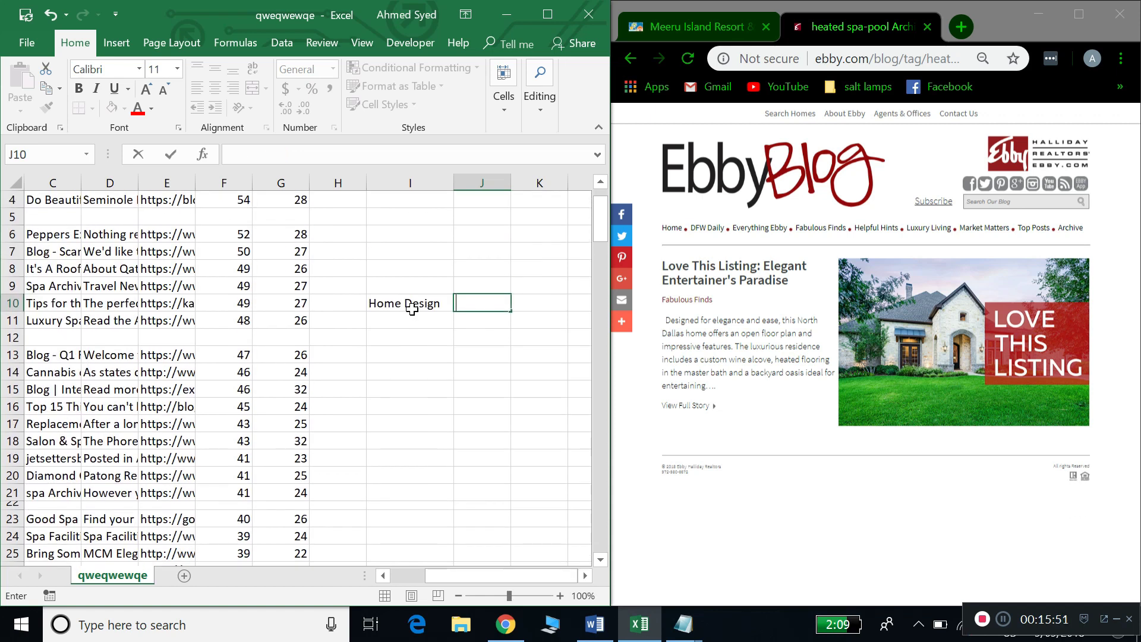
scroll(369, 323, left, 1)
scroll(276, 382, down, 7)
scroll(275, 382, down, 3)
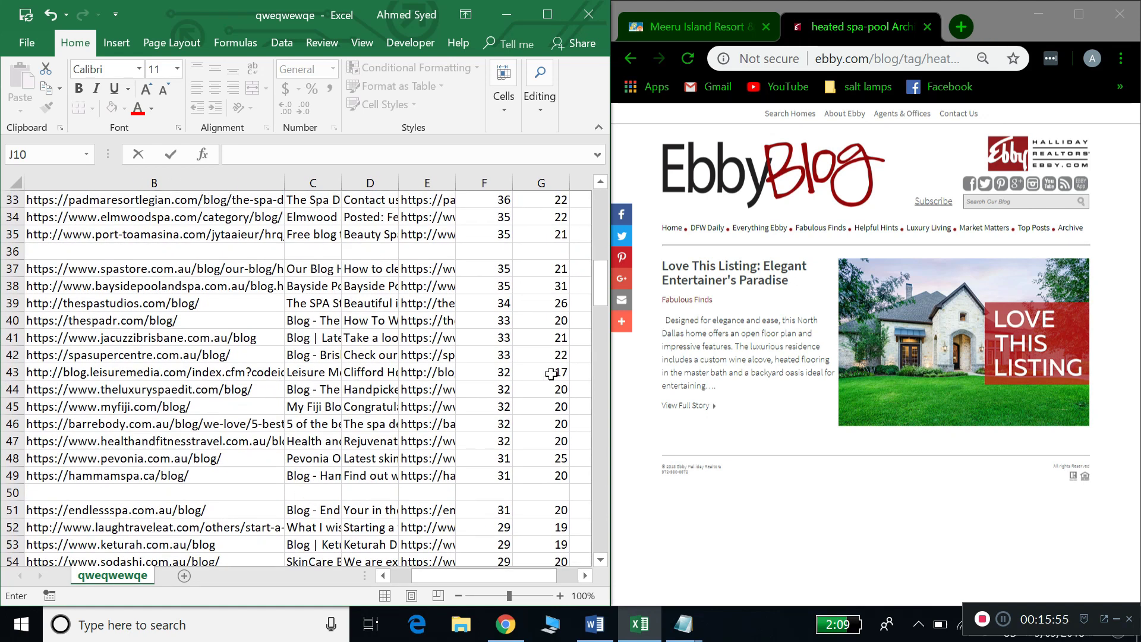
scroll(334, 319, up, 10)
scroll(335, 319, right, 2)
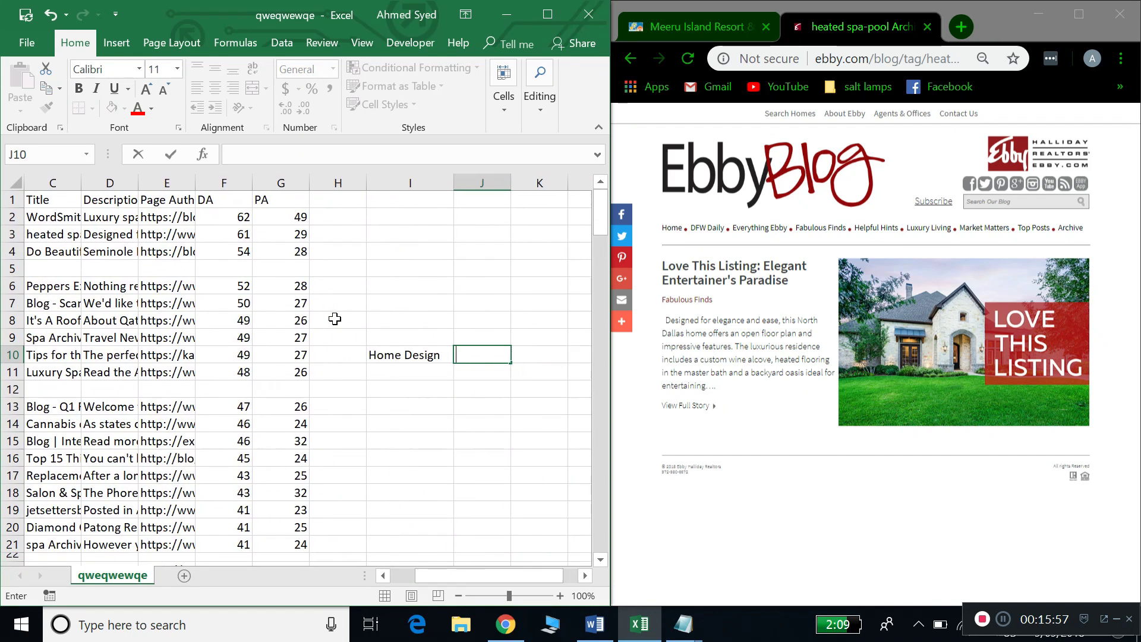
click(420, 351)
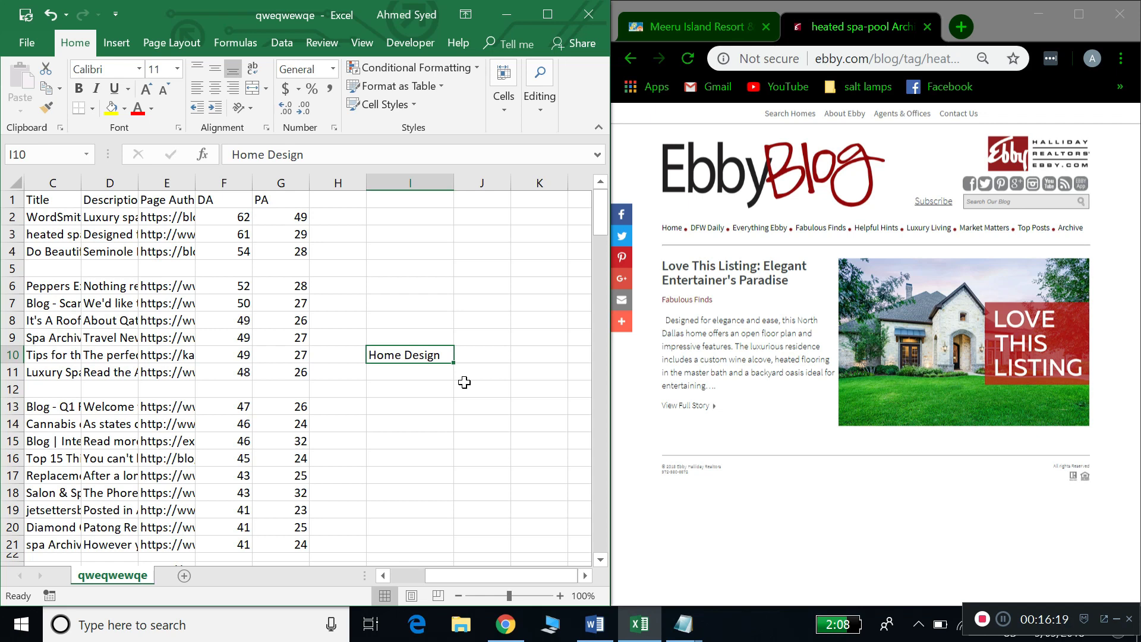
click(411, 368)
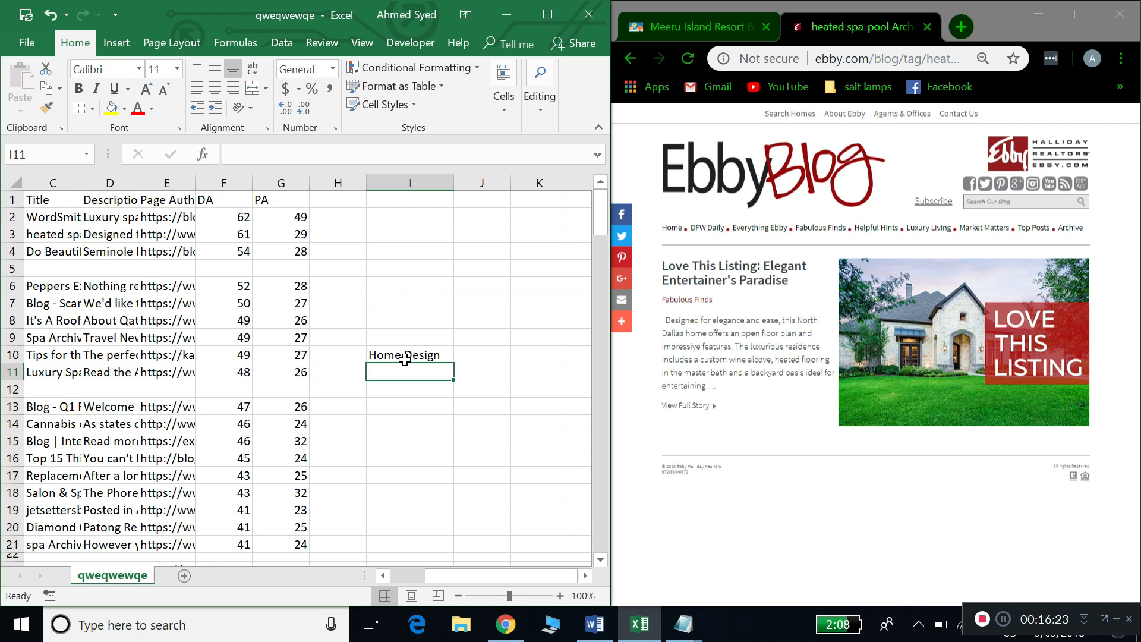
click(404, 357)
key(Delete)
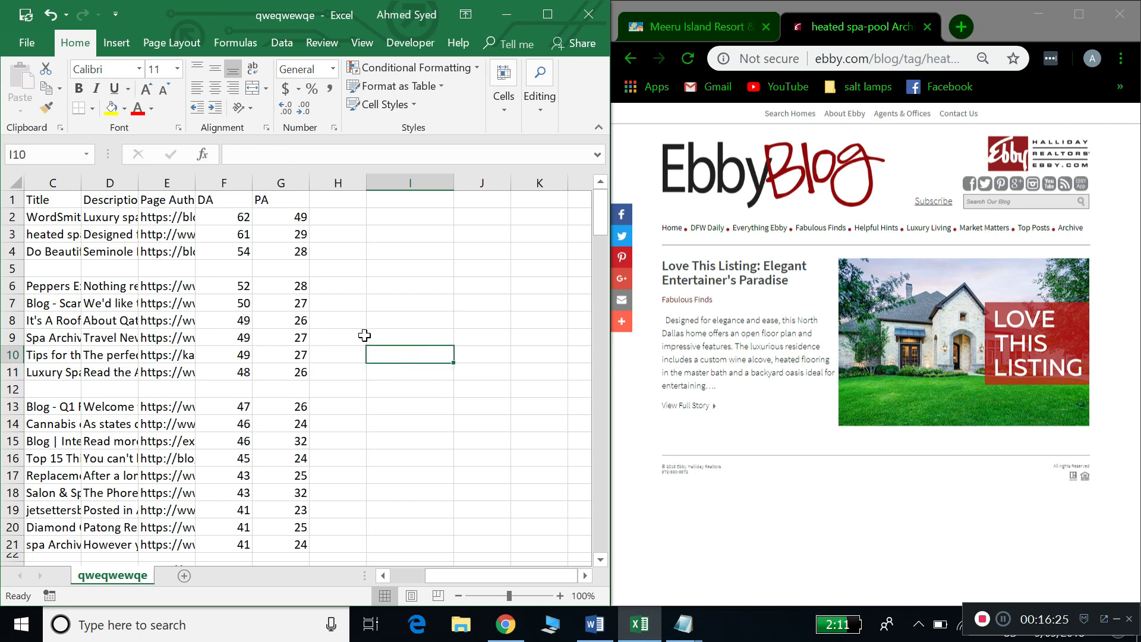
Enter the niches "Spa" in cell H2 and "Yoga" in cell H3.
scroll(429, 265, left, 2)
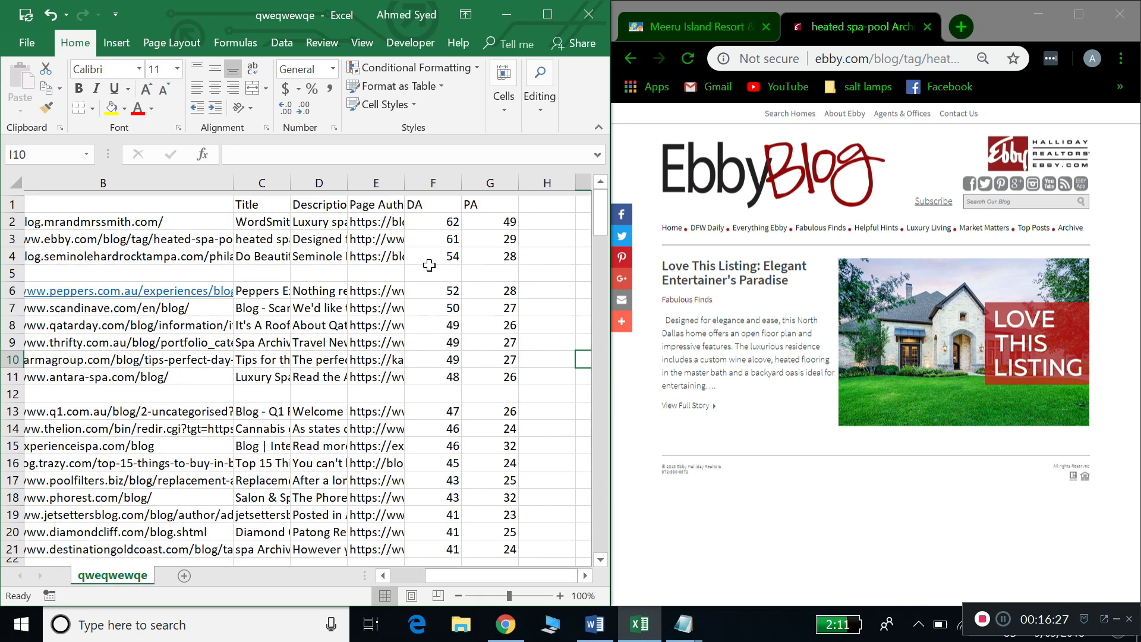
scroll(429, 266, right, 2)
click(364, 218)
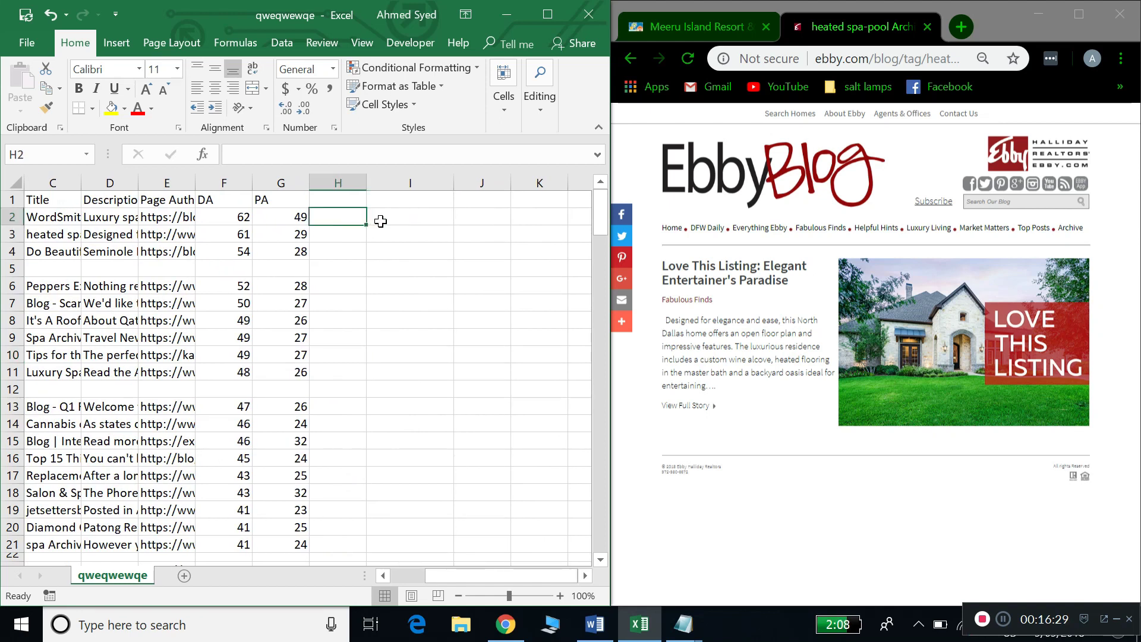
text(Spa)
key(Return)
text(Yoga)
key(Return)
Enter the niches "Spa" in cell H6, "Yoga" in H7 and "Fitness" in H8.
key(Return)
key(Return)
text(Sap)
key(BackSpace)
text(pa)
key(Return)
text(Yoga)
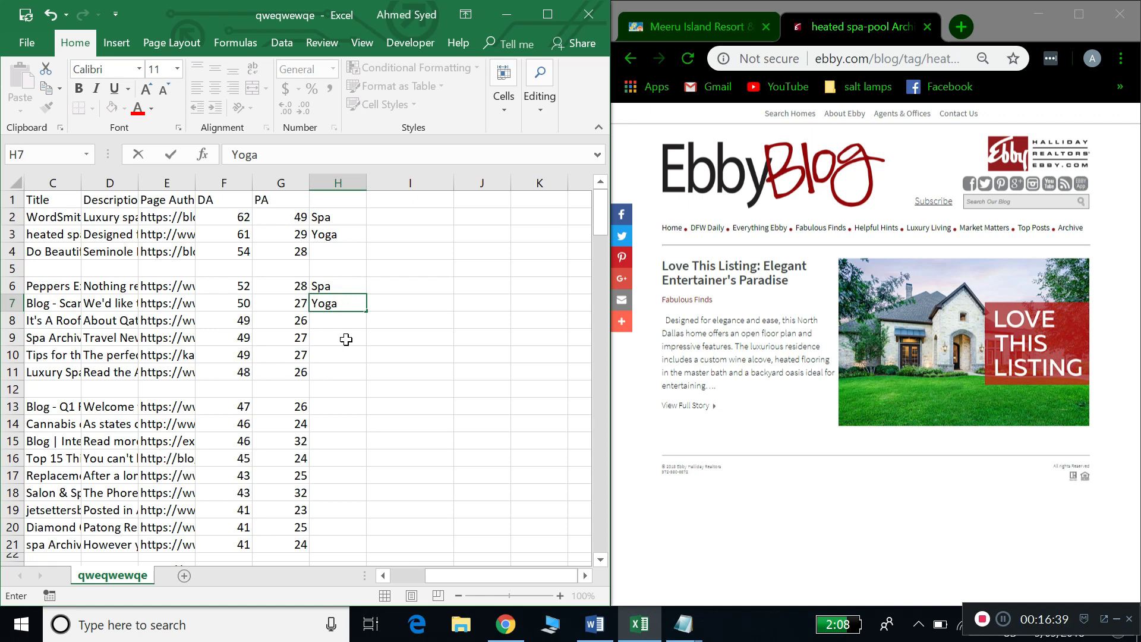
key(Return)
text(Fitness)
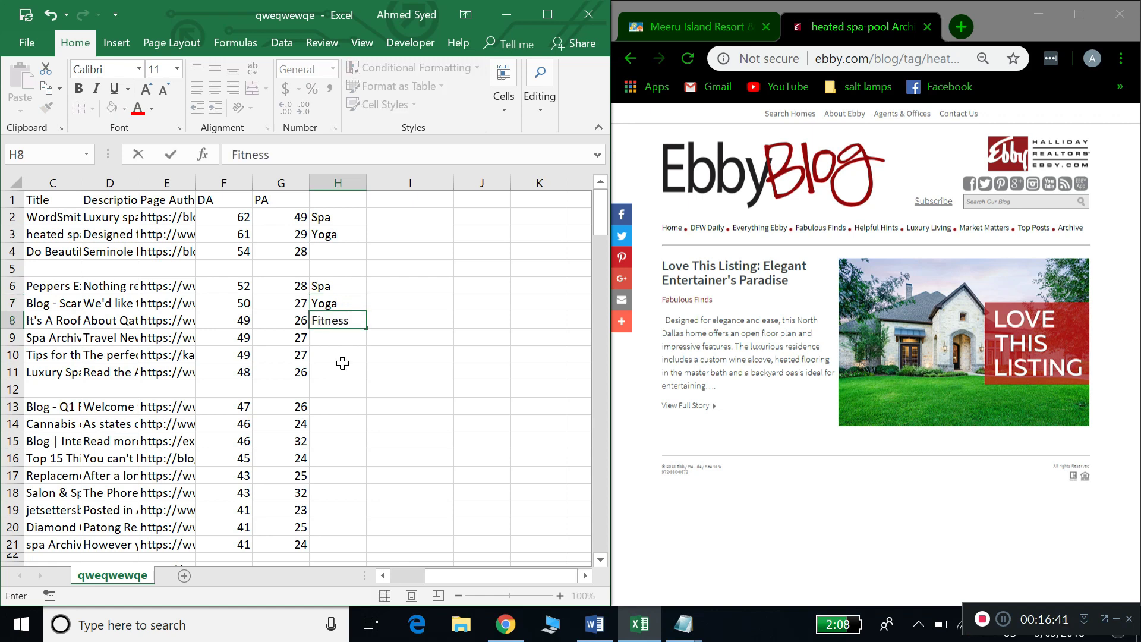
Look over the blog URL list together with the niches entered in column H.
scroll(339, 364, left, 3)
scroll(98, 190, left, 1)
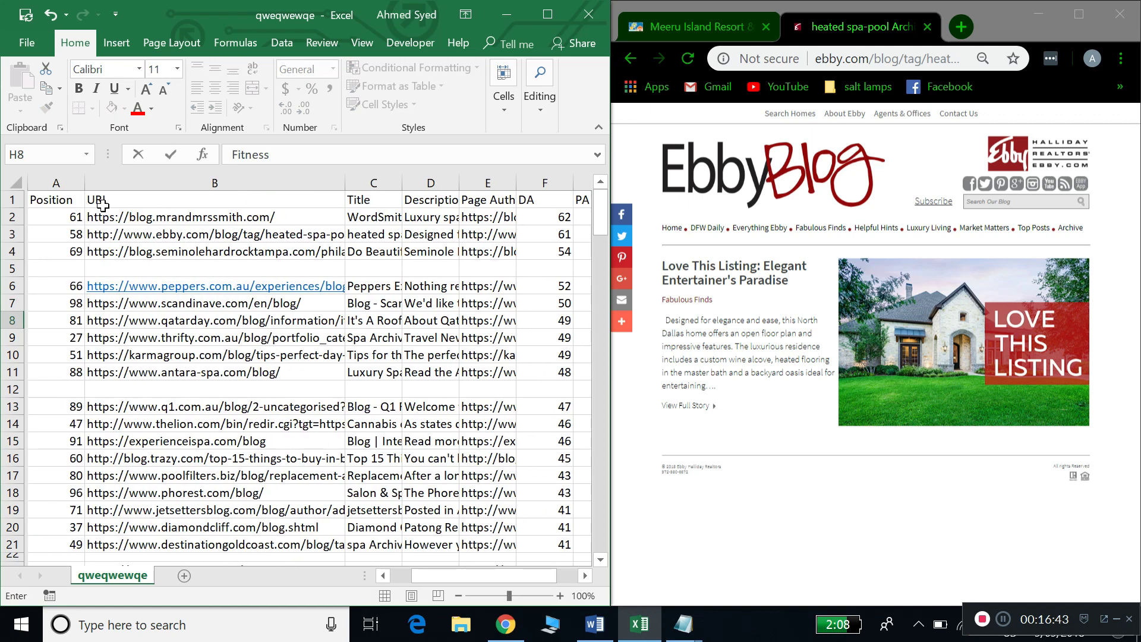
scroll(204, 287, down, 7)
scroll(206, 291, down, 5)
scroll(205, 332, up, 12)
scroll(205, 353, right, 3)
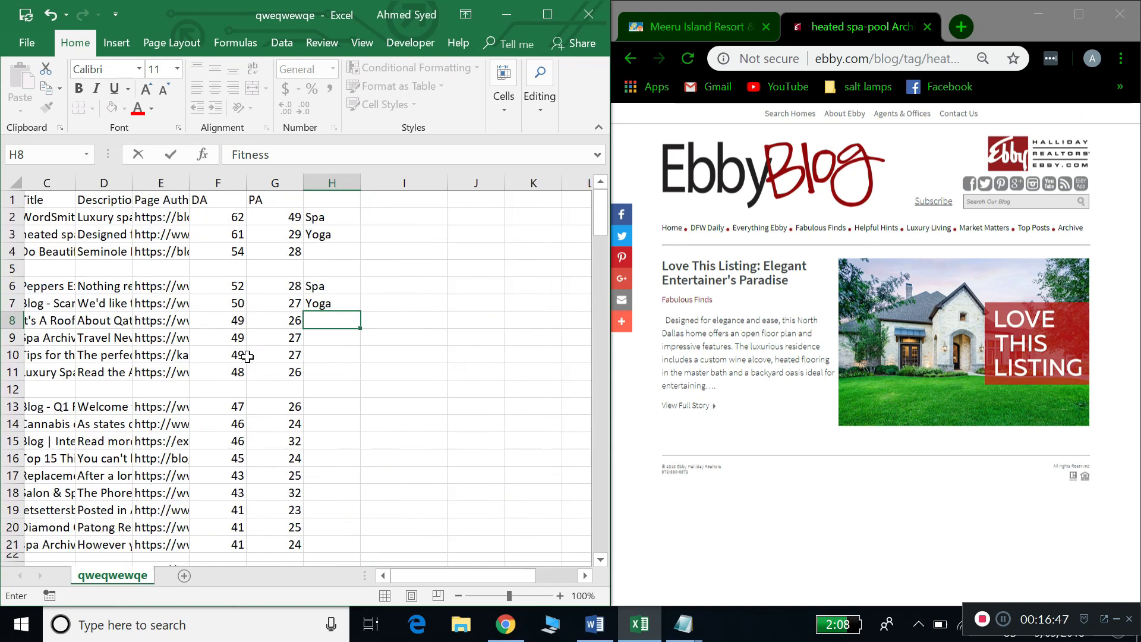
click(277, 214)
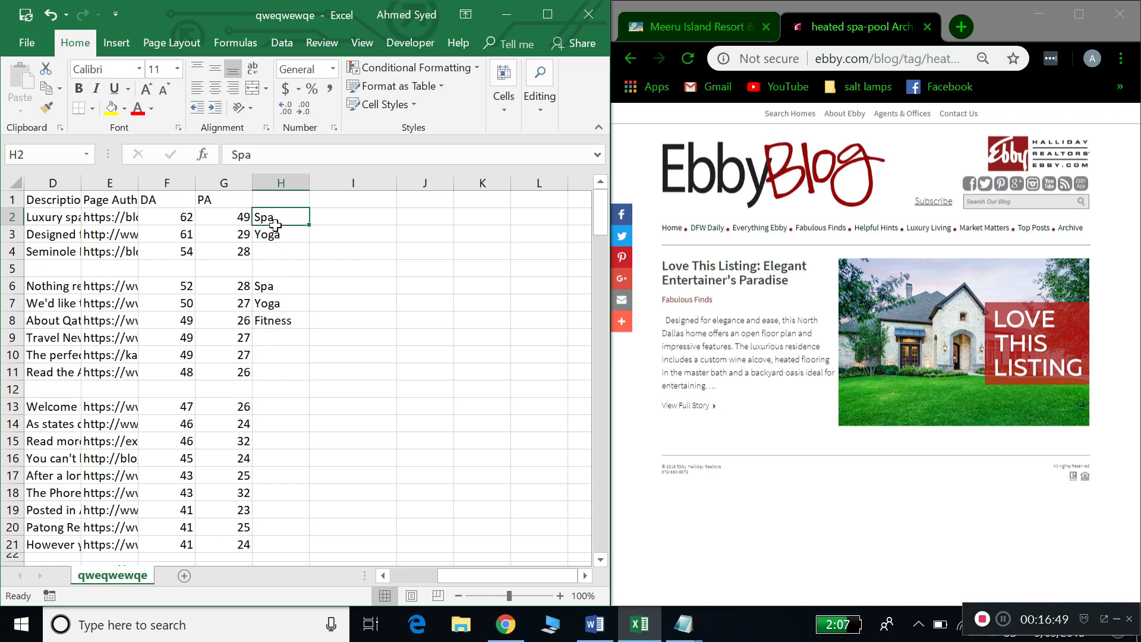
scroll(283, 463, down, 2)
scroll(282, 465, up, 2)
scroll(282, 465, left, 3)
scroll(283, 465, right, 3)
key(ctrl+minus)
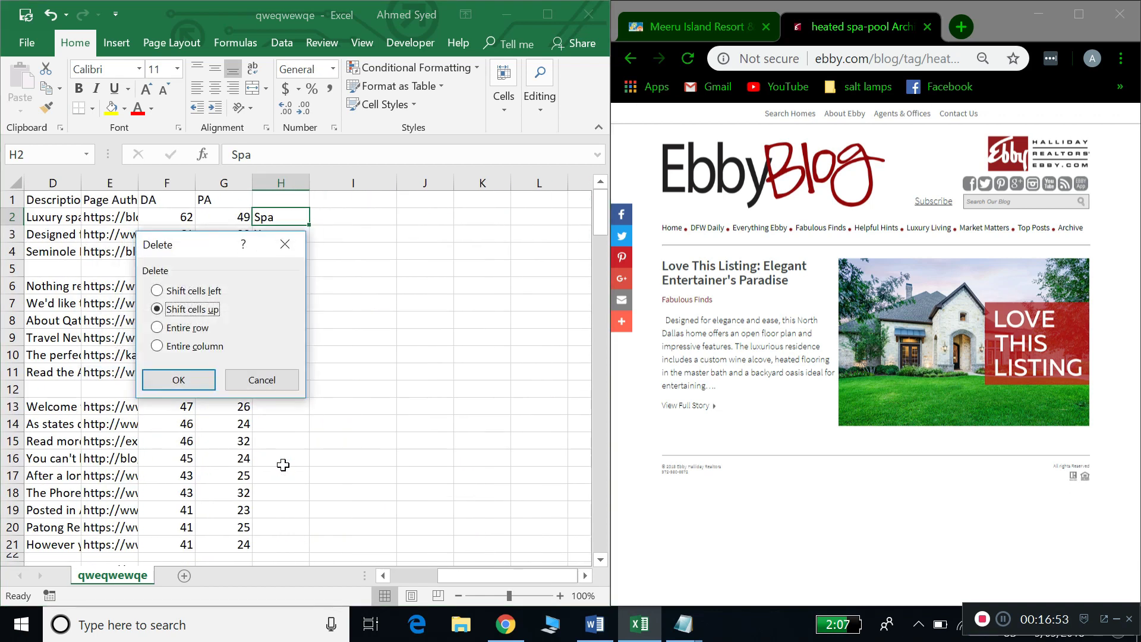
click(246, 384)
click(344, 449)
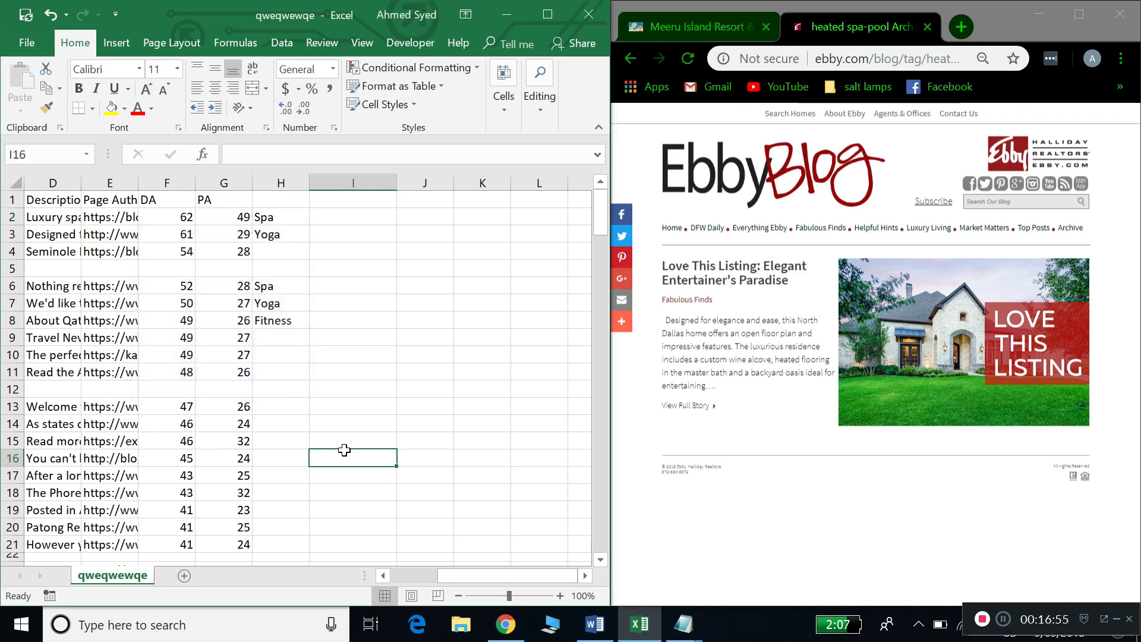
key(ctrl+minus)
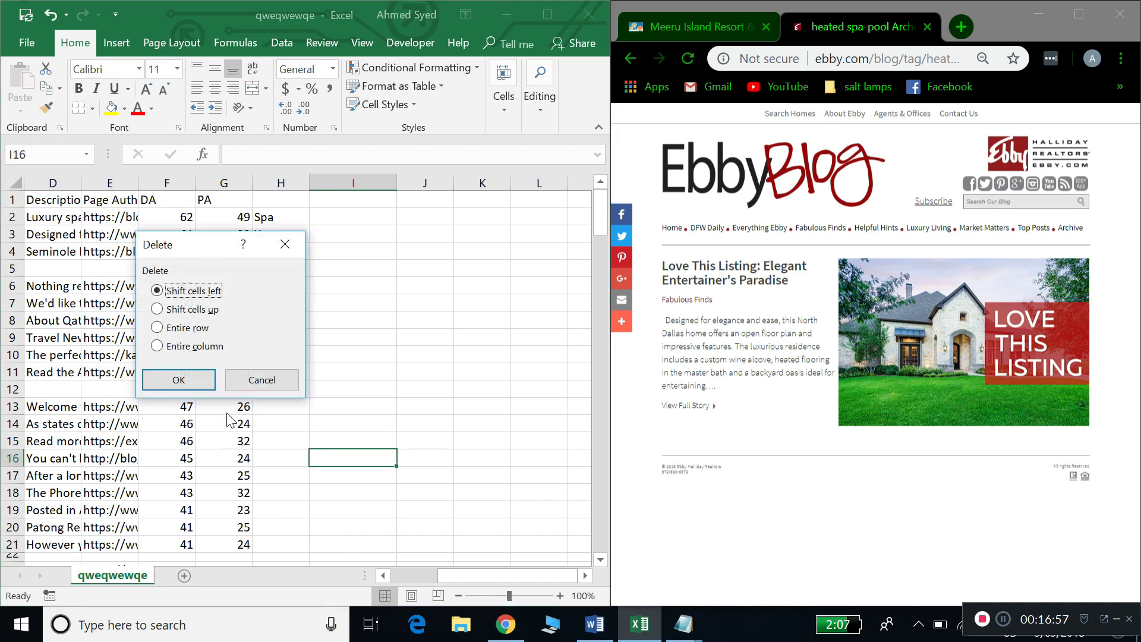
click(252, 380)
Turn on filtering for the niche column H.
scroll(256, 434, down, 3)
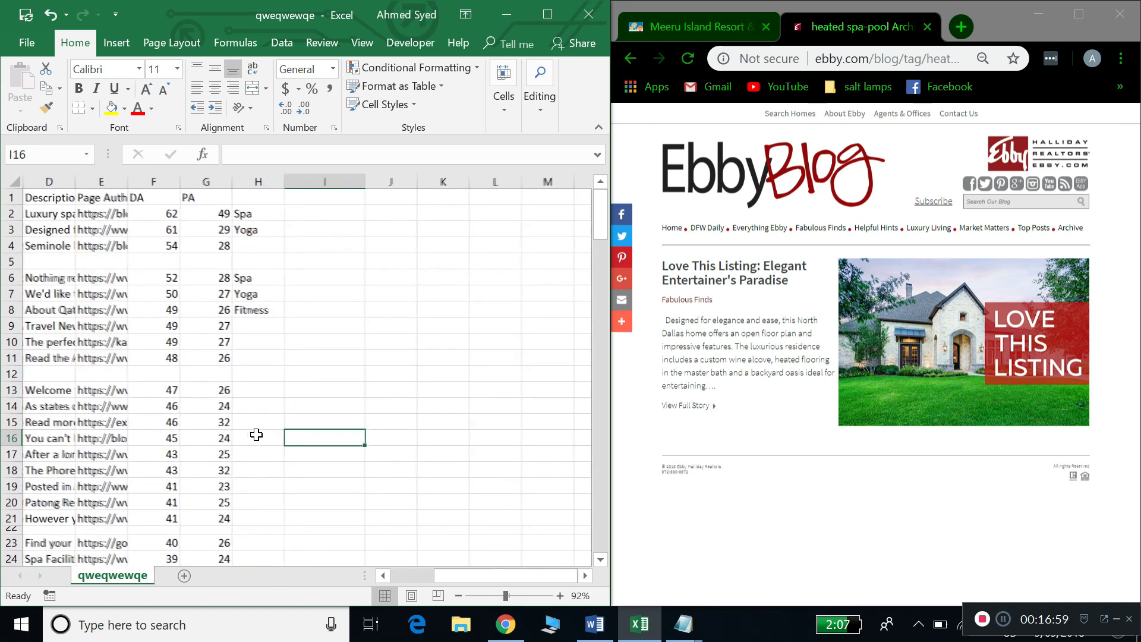
scroll(255, 433, left, 3)
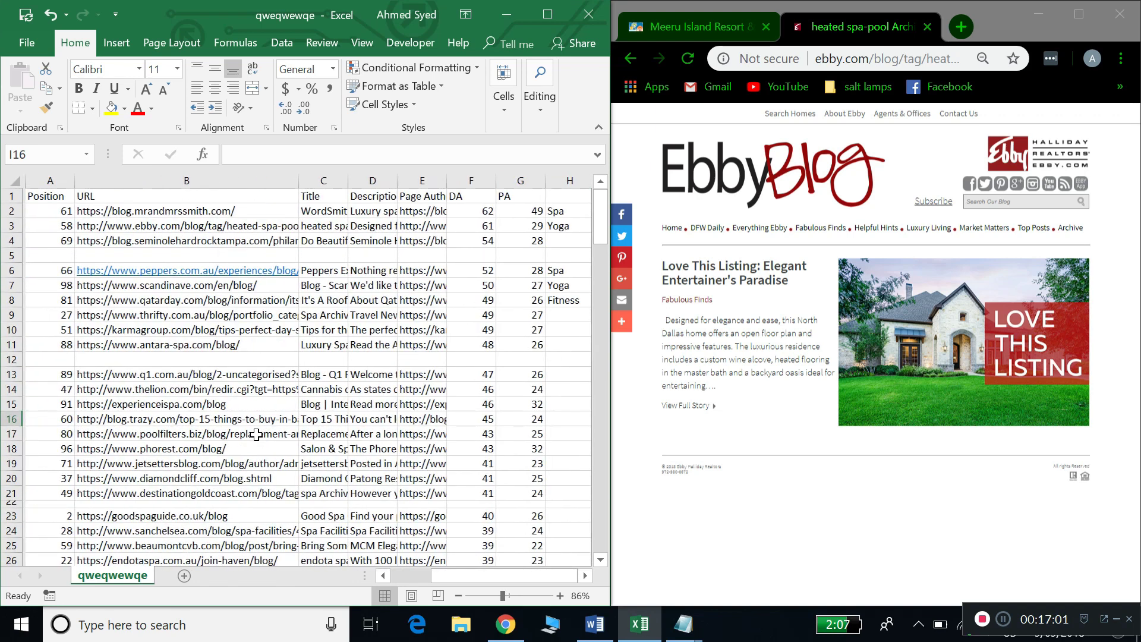
click(566, 180)
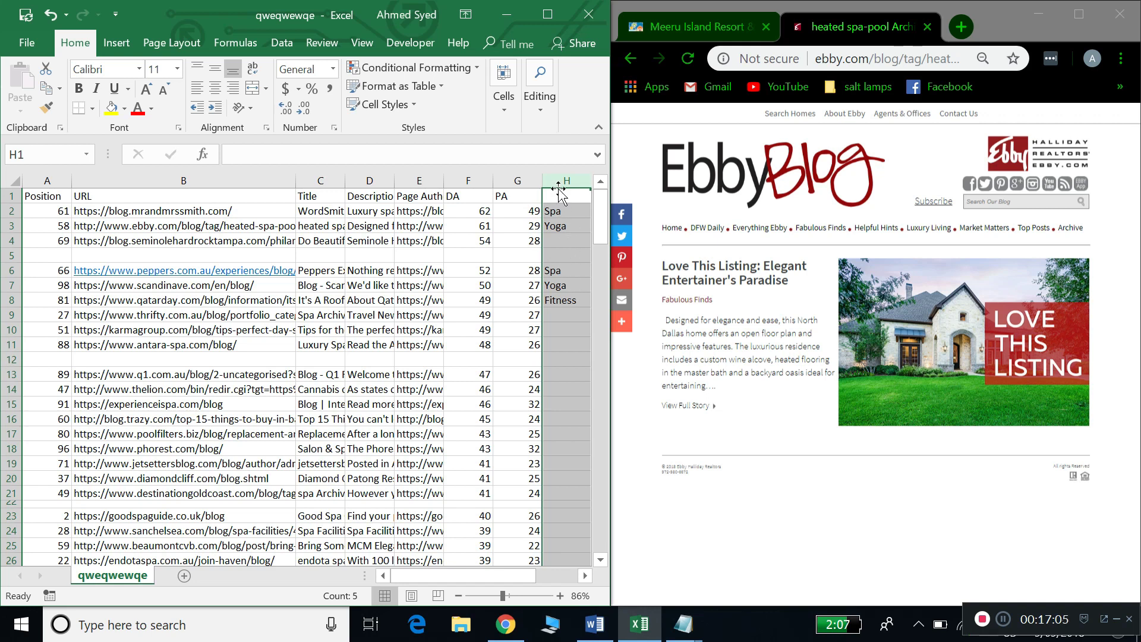
click(281, 42)
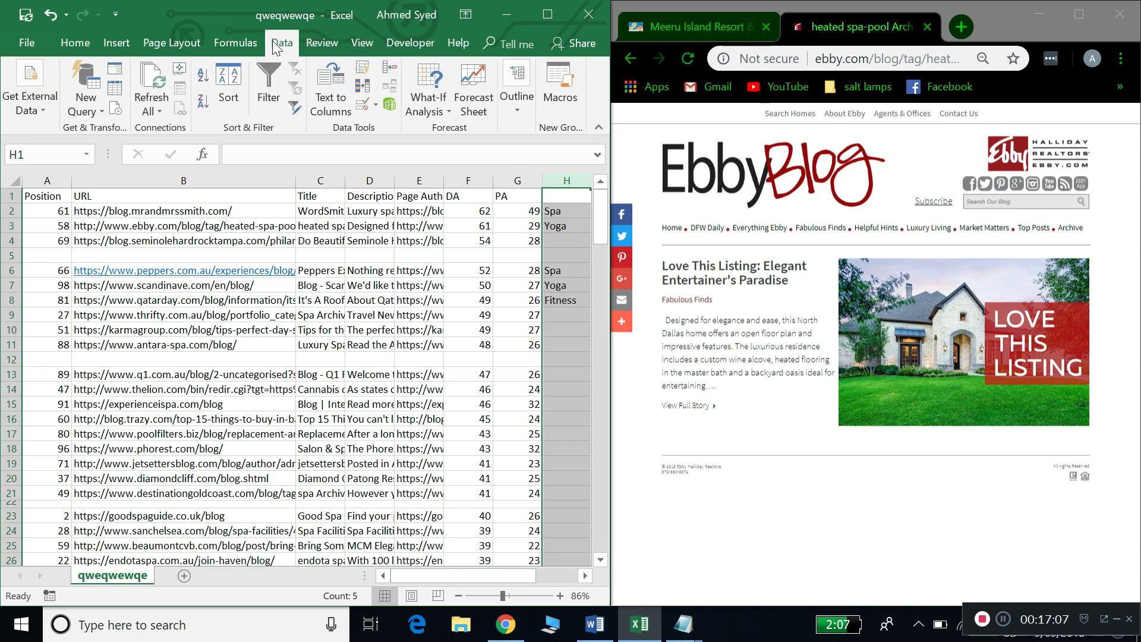
click(265, 71)
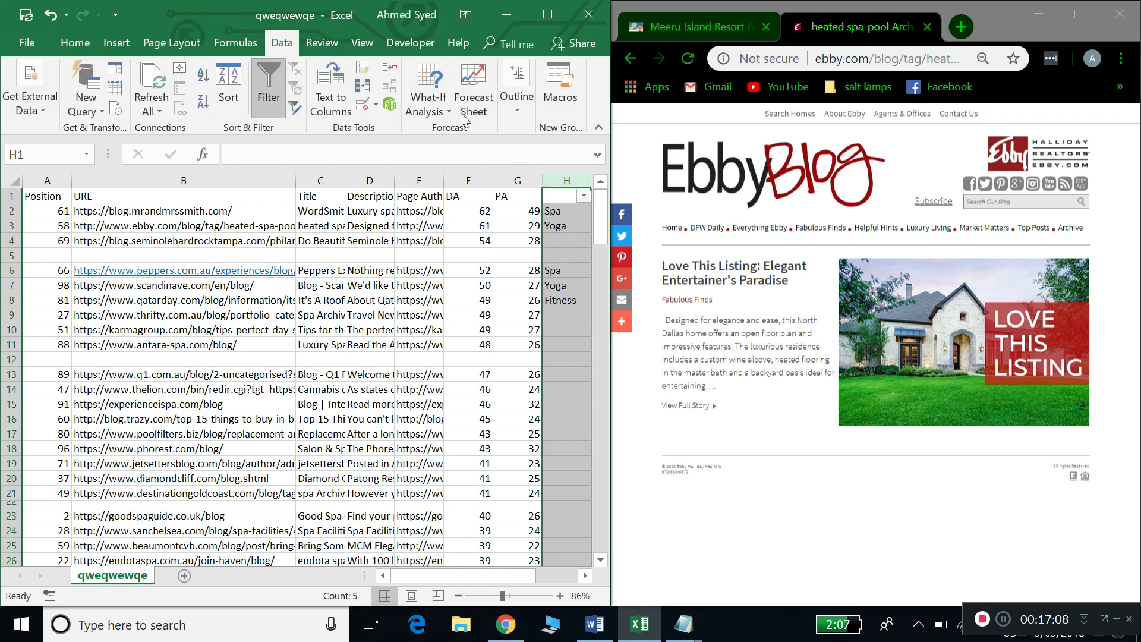
Filter column H to show only the rows with the niche "Spa" and select the first remaining blog URL.
click(581, 196)
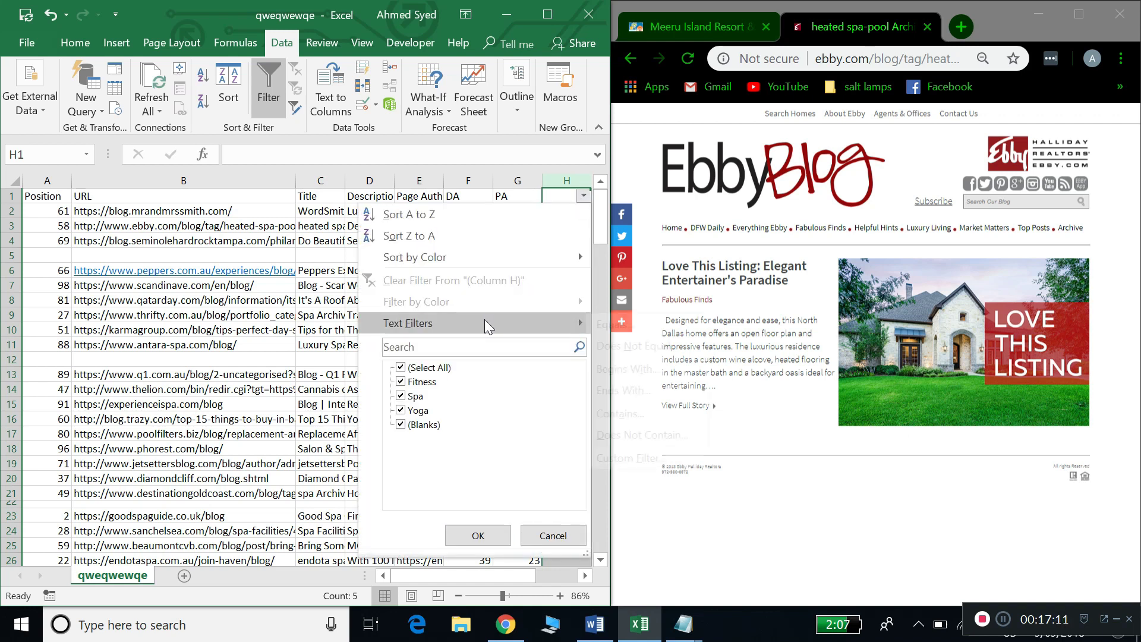
click(401, 395)
click(401, 381)
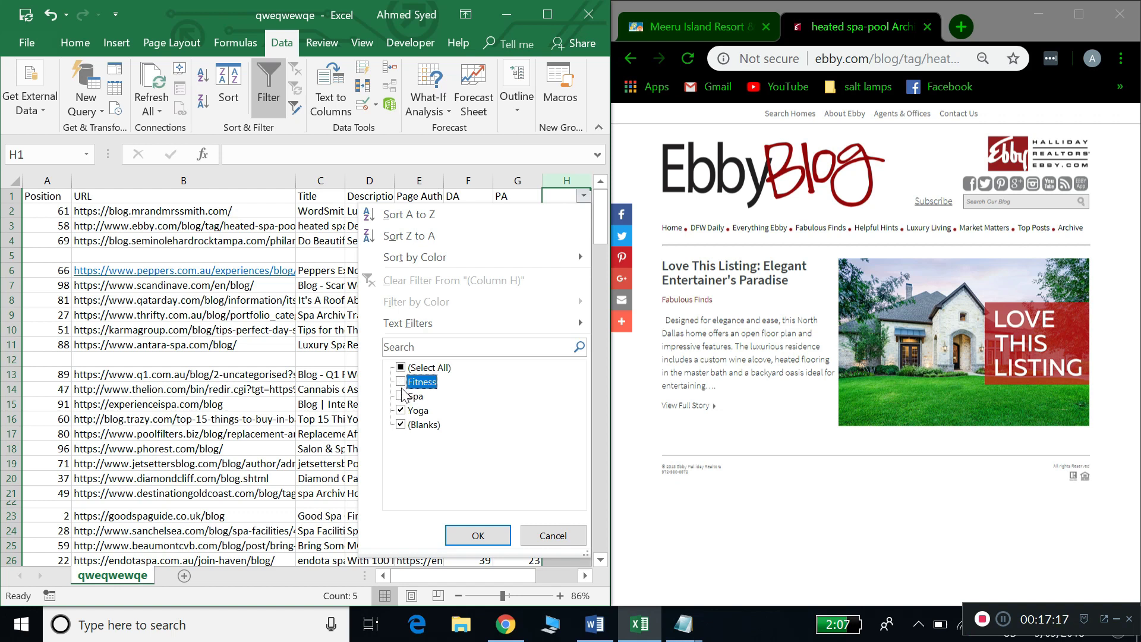
click(400, 410)
click(401, 425)
click(401, 396)
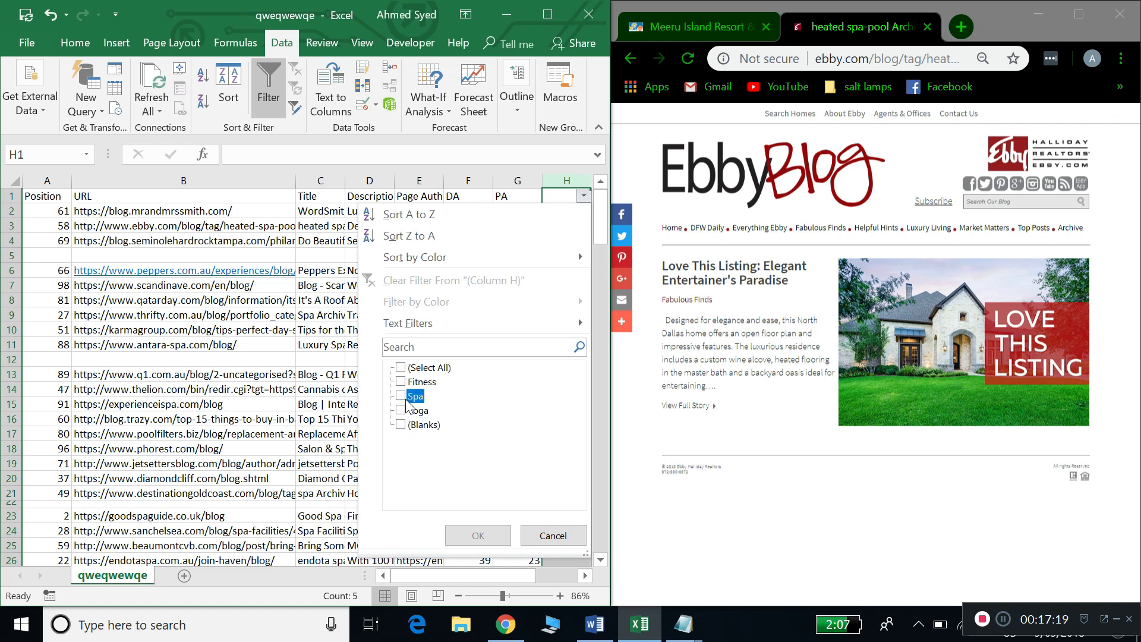
click(478, 536)
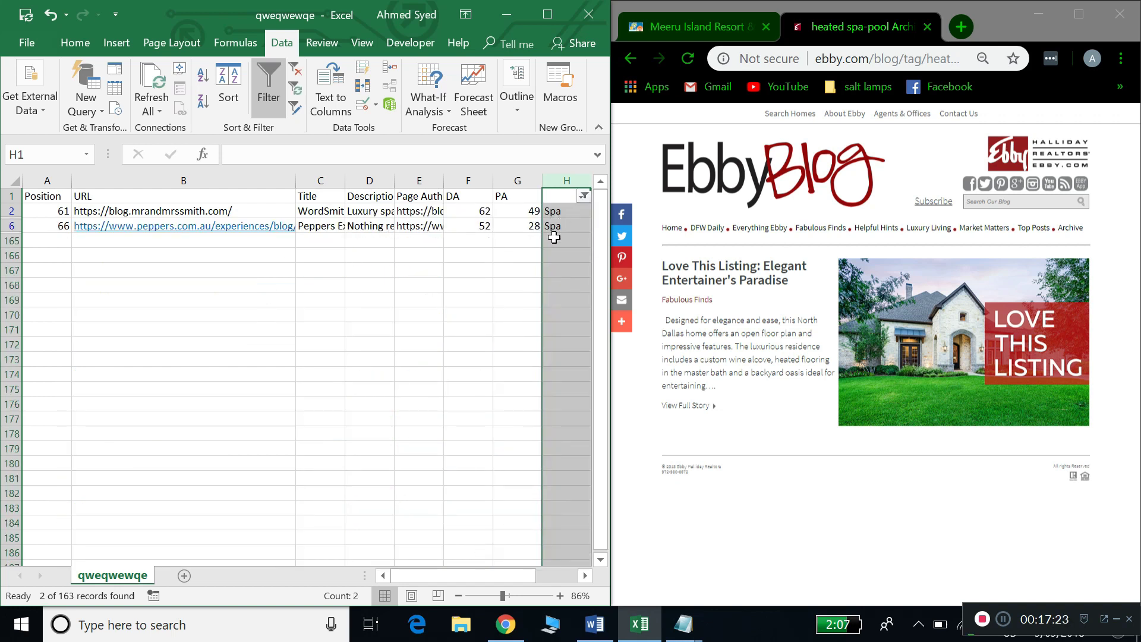
click(516, 260)
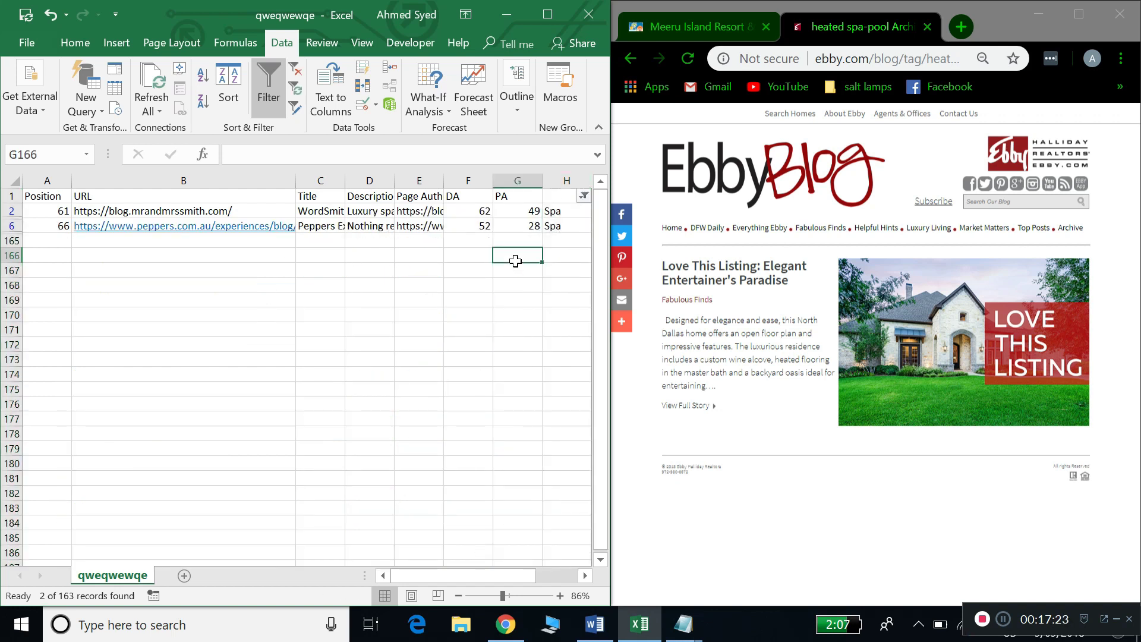
click(223, 213)
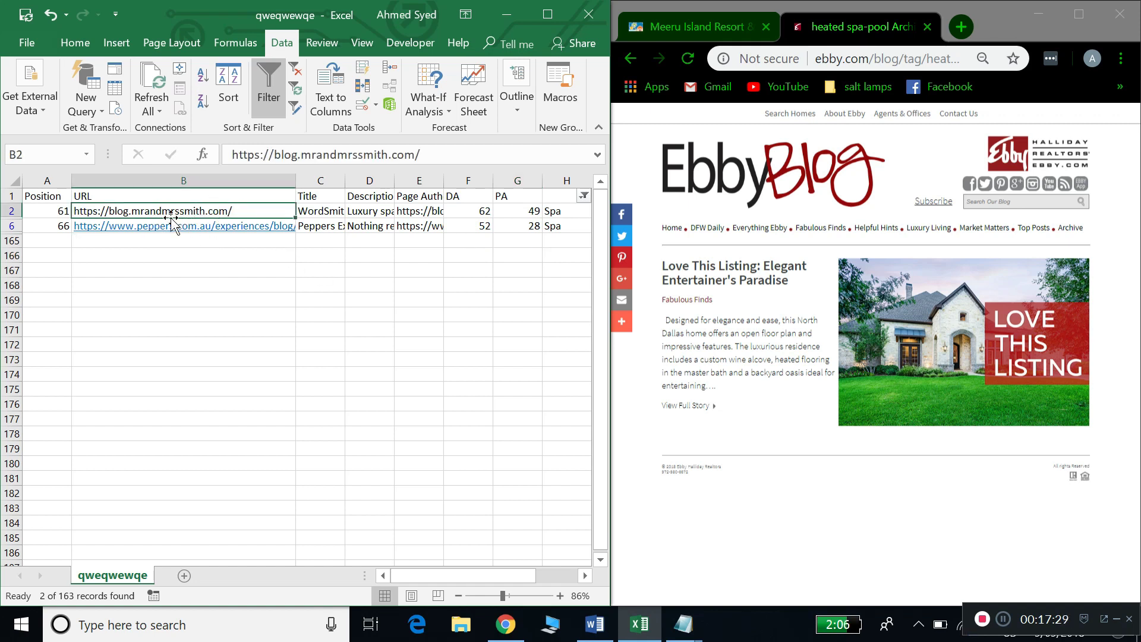
Open a new tab in the Chrome browser and search Google for "buzzstream".
click(961, 26)
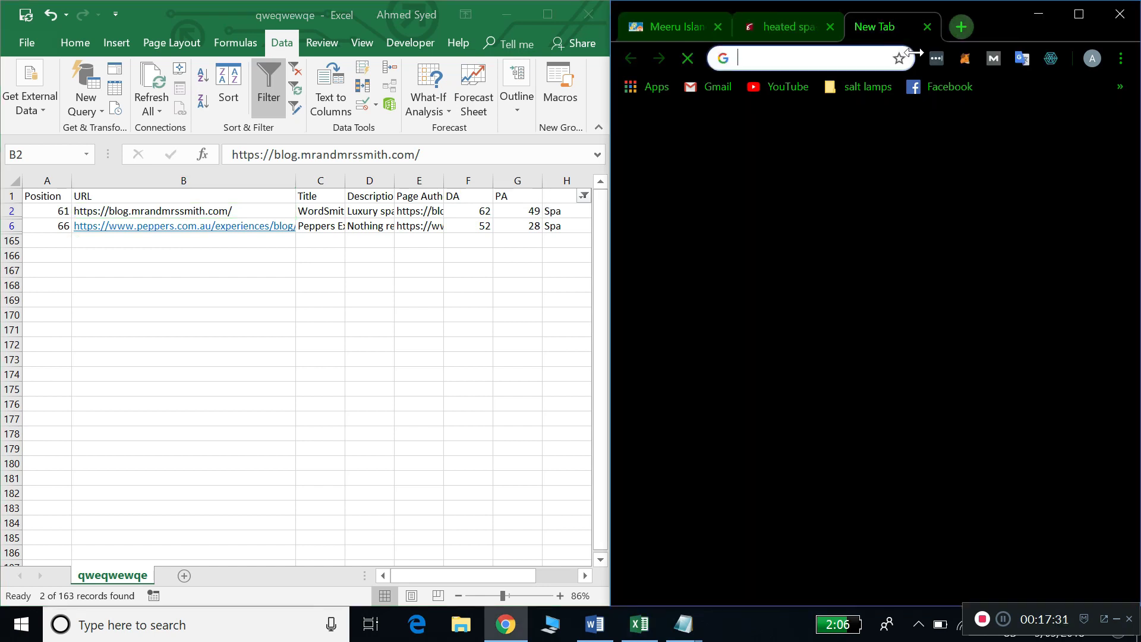
text(su)
key(BackSpace)
key(BackSpace)
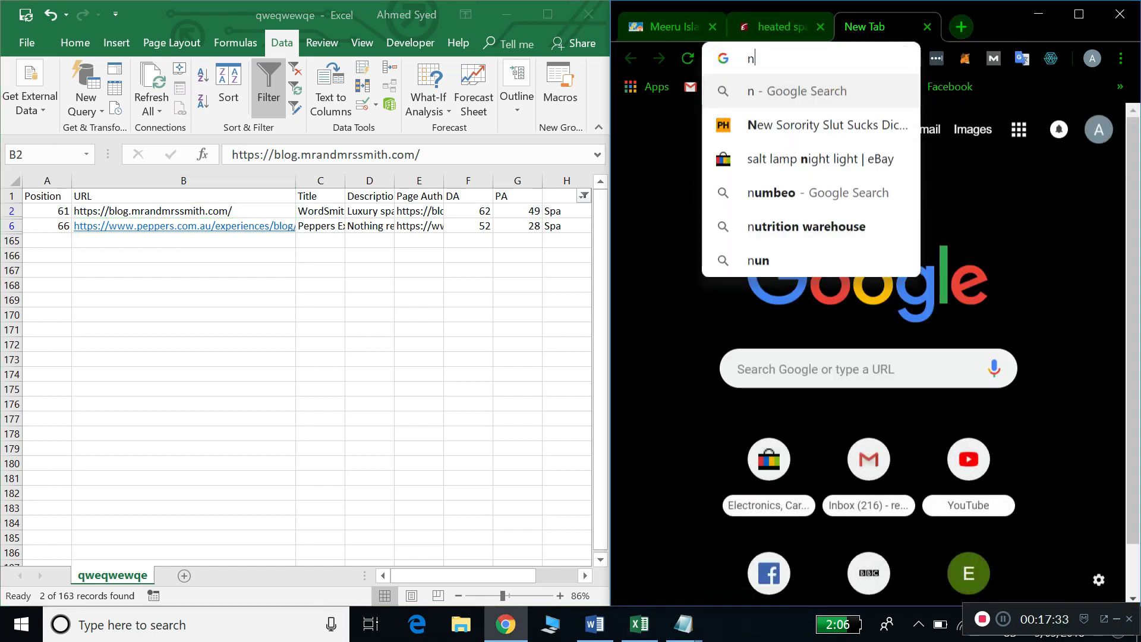
text(buzzst)
key(Return)
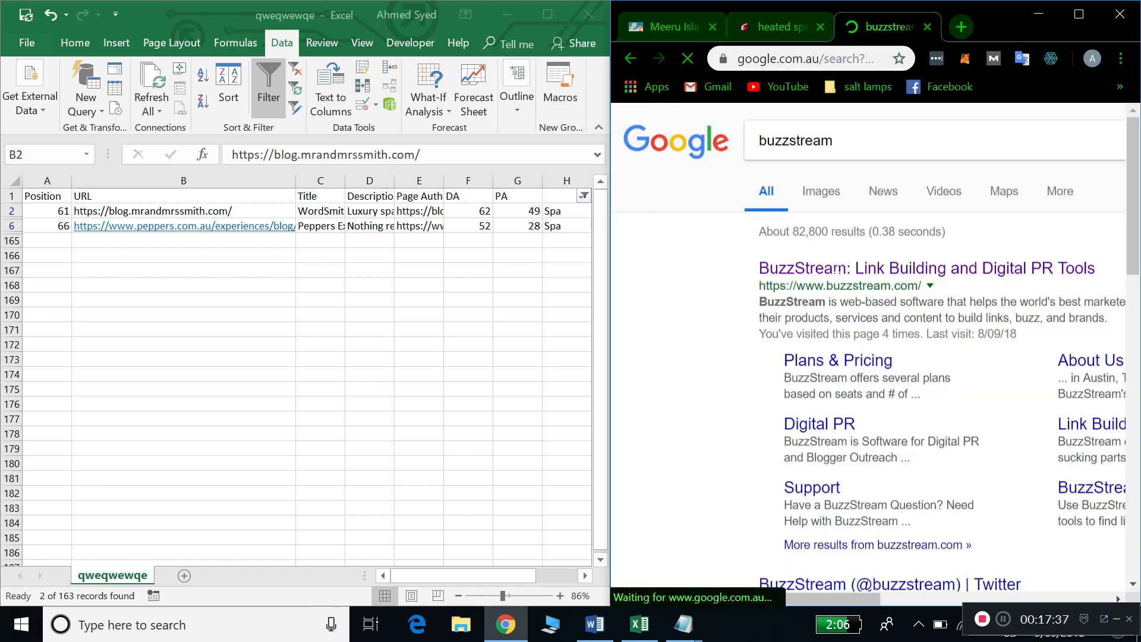
Open the BuzzStream website from the search results and log in to the account.
click(834, 268)
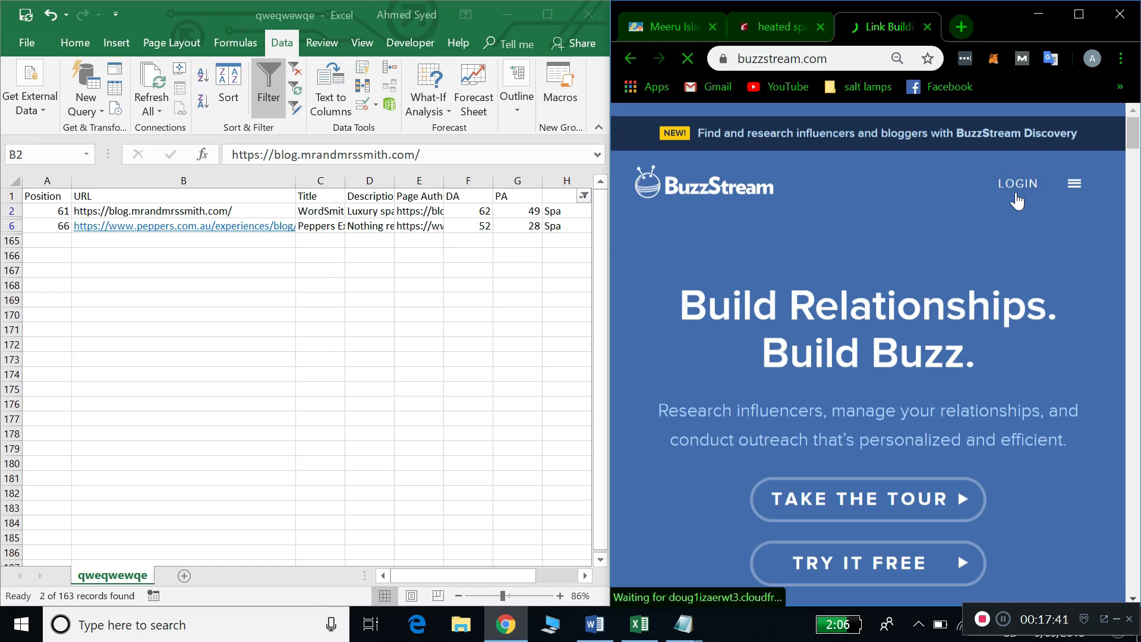
click(1018, 185)
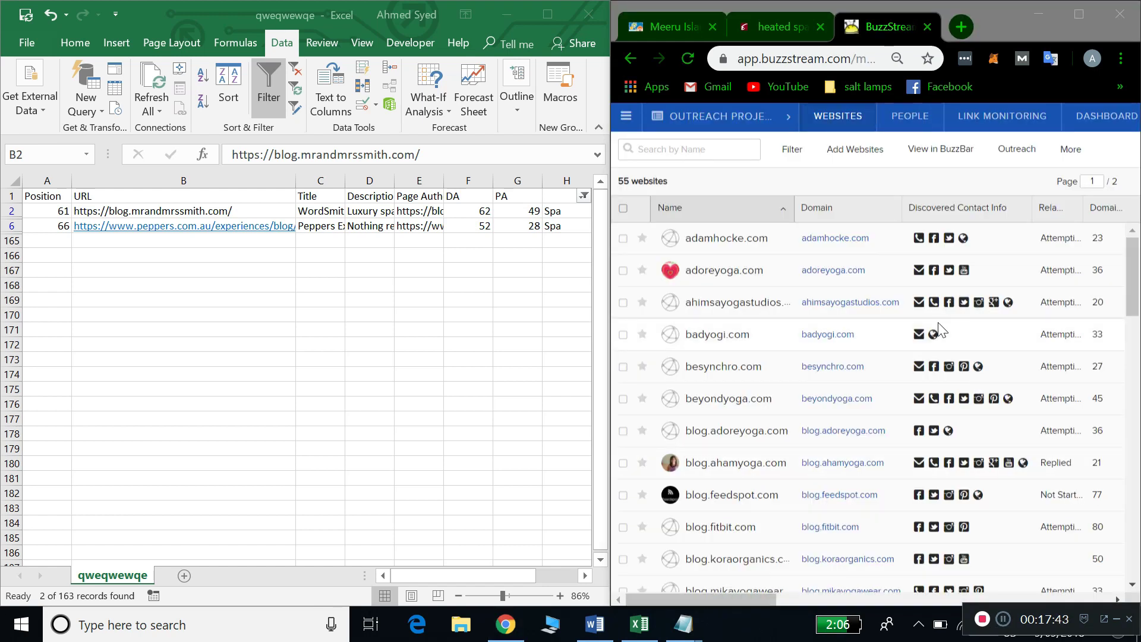
click(732, 118)
Copy the two filtered Spa blog URLs from column B and replace the entire contents of the Random text file in Notepad with them.
click(176, 211)
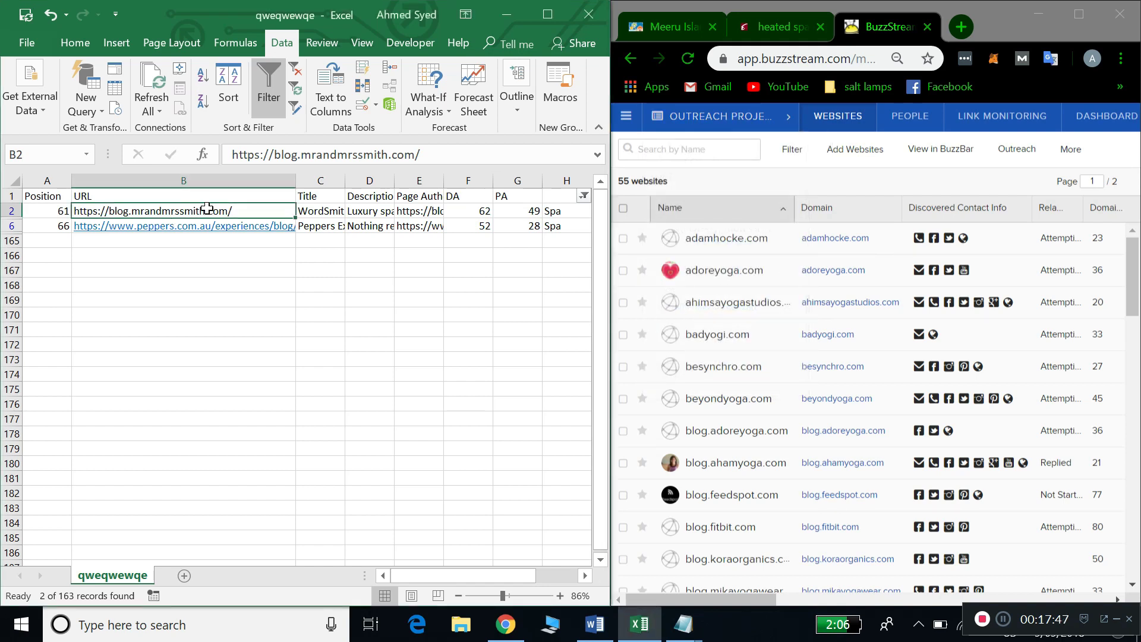
drag(238, 212, 233, 222)
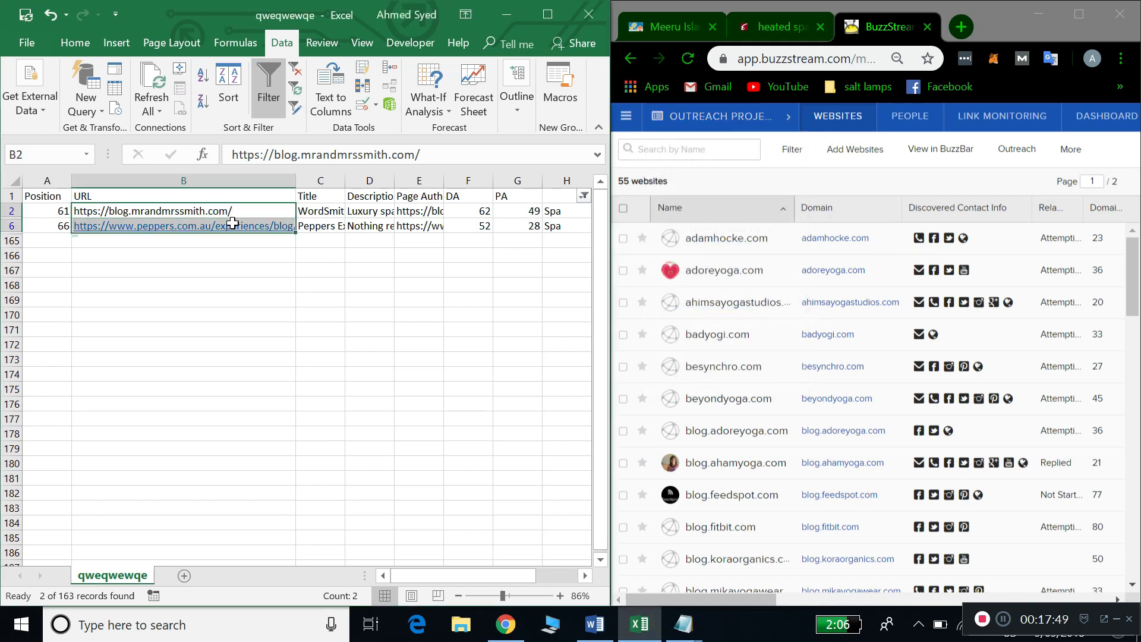
key(ctrl+c)
mouse_move(677, 625)
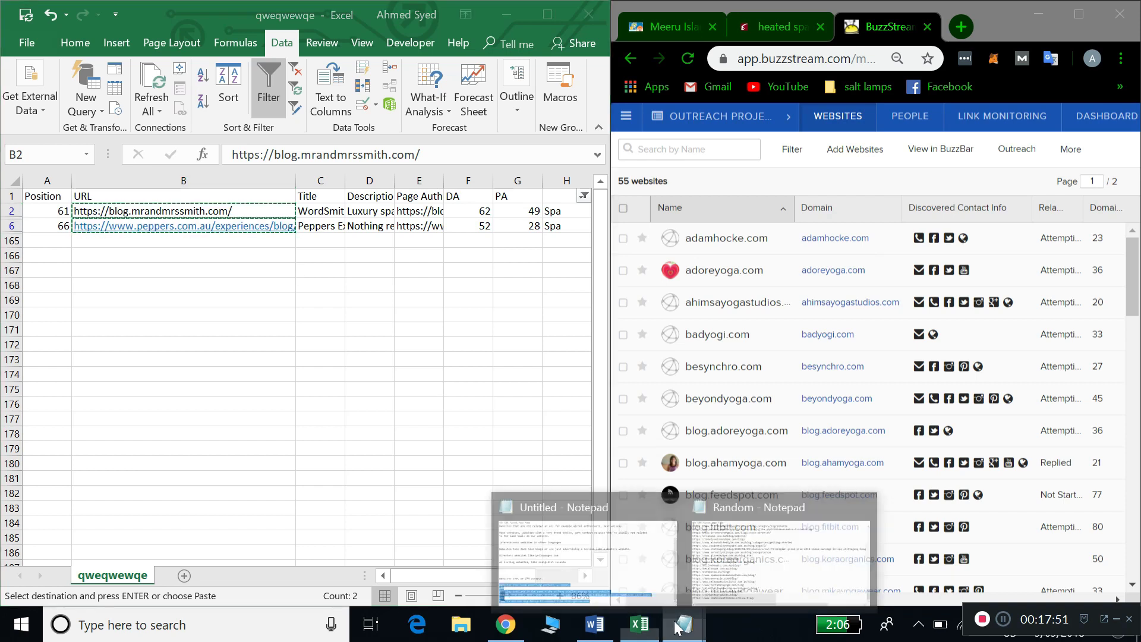
click(780, 552)
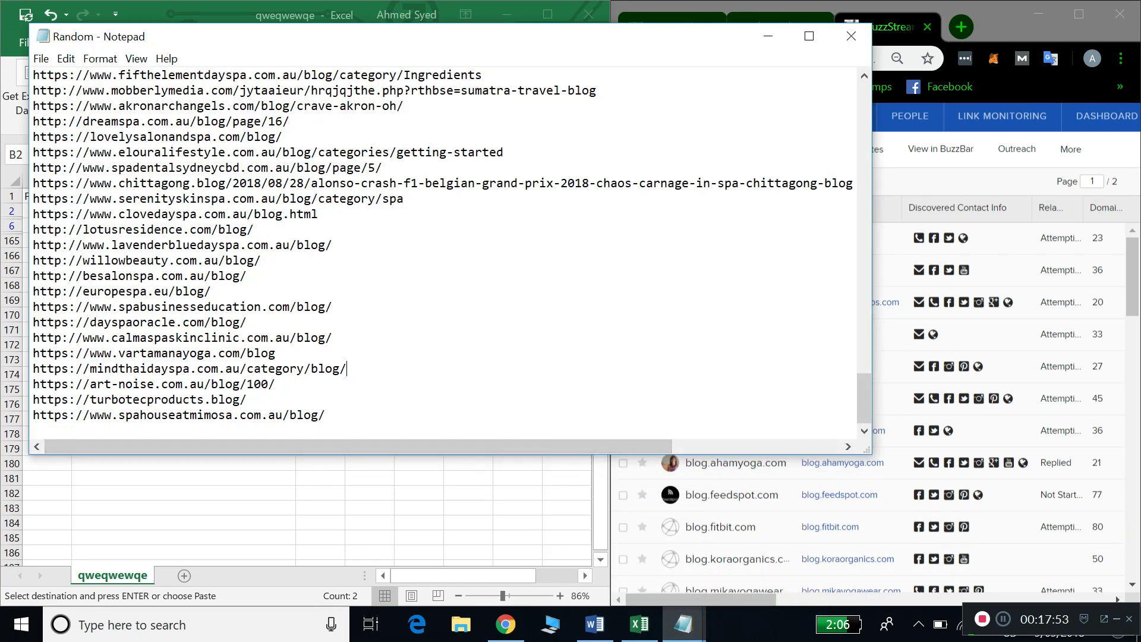
right_click(490, 365)
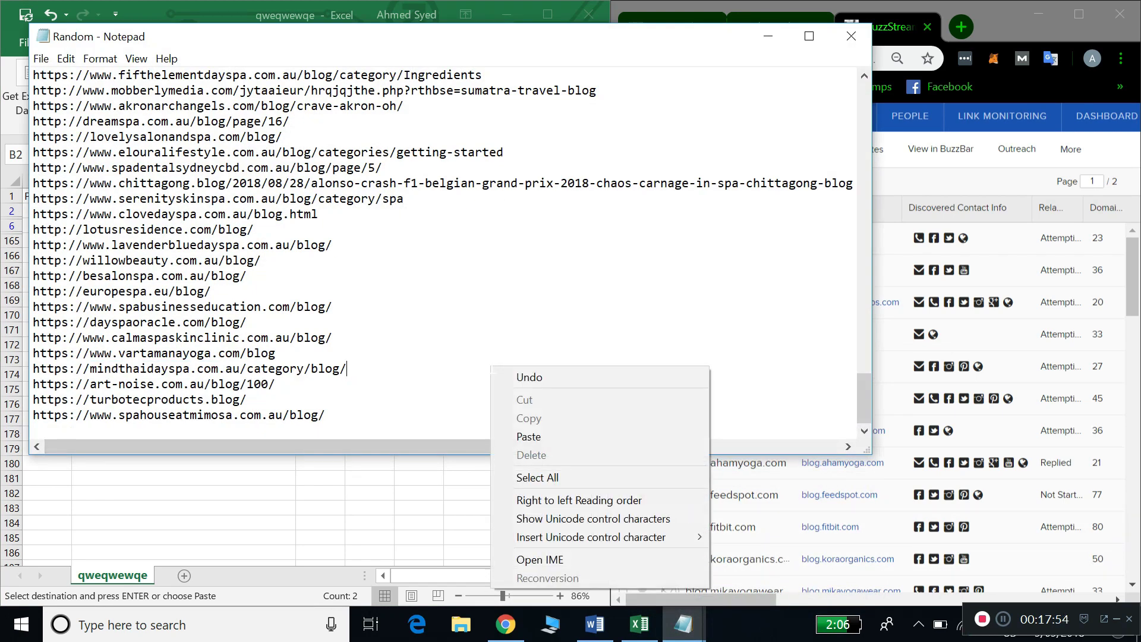
click(536, 475)
key(Delete)
key(ctrl+v)
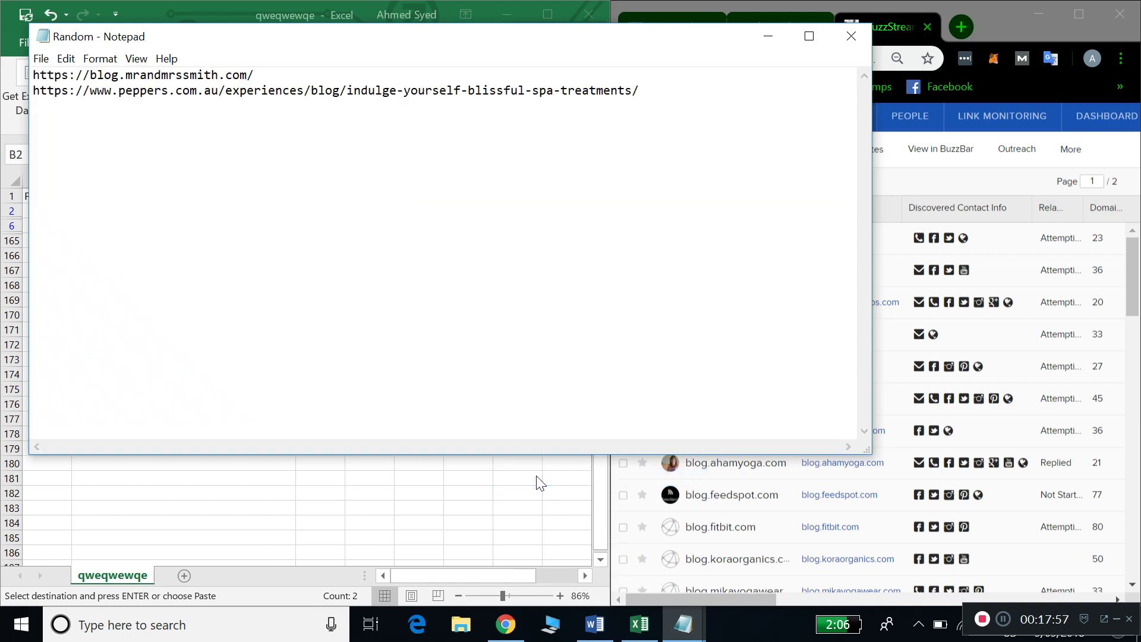
Save the text file as Random on the Desktop, replacing the existing file.
click(41, 58)
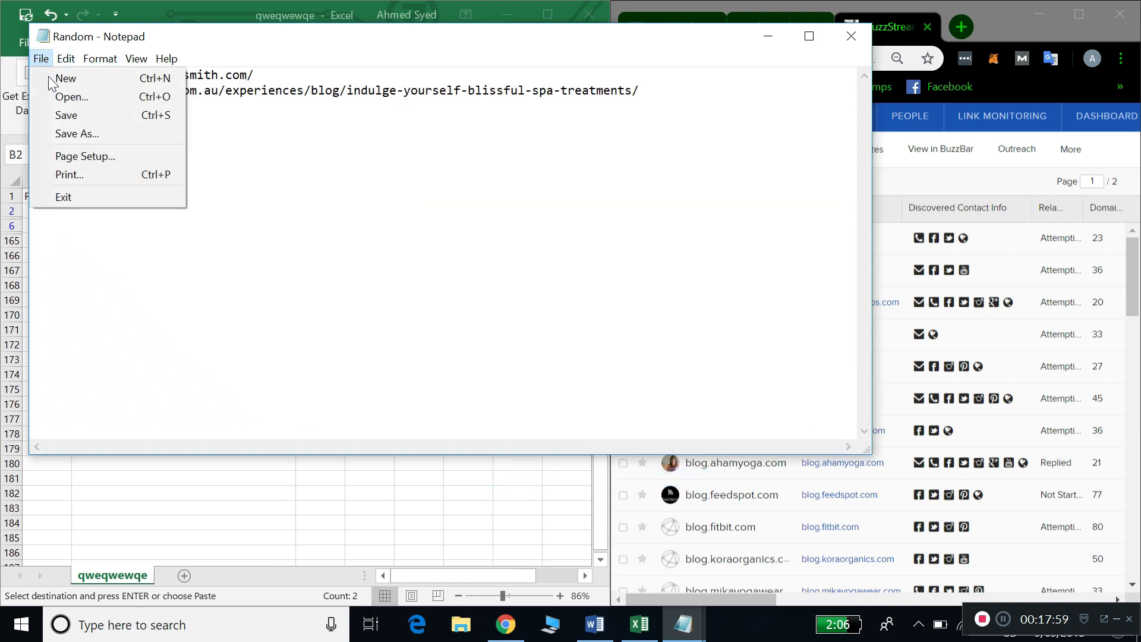
click(78, 135)
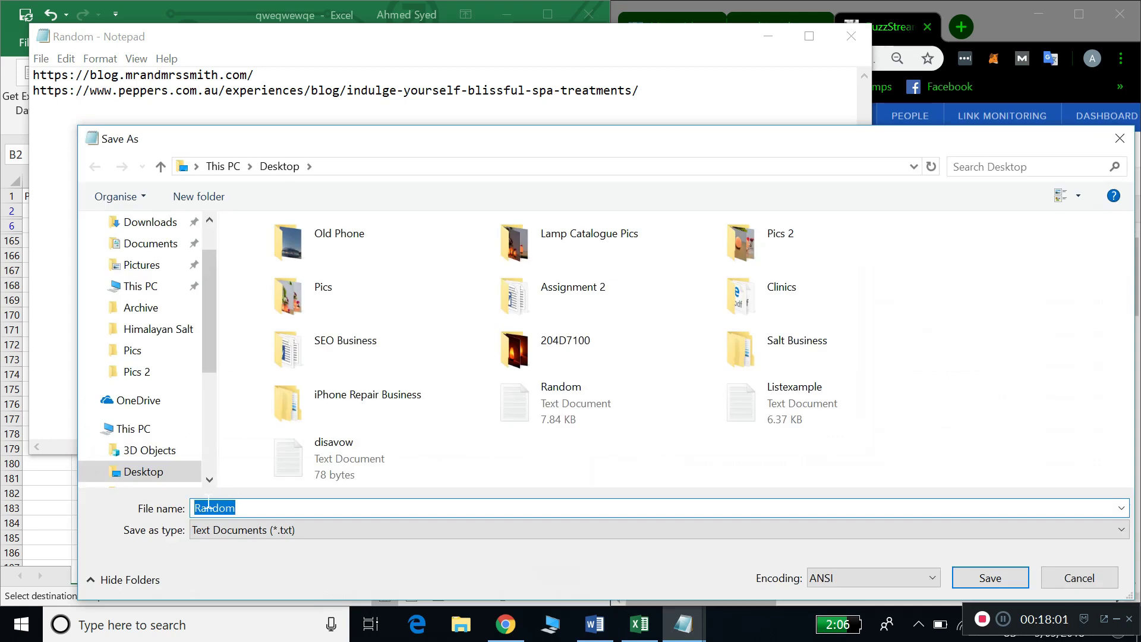
click(990, 578)
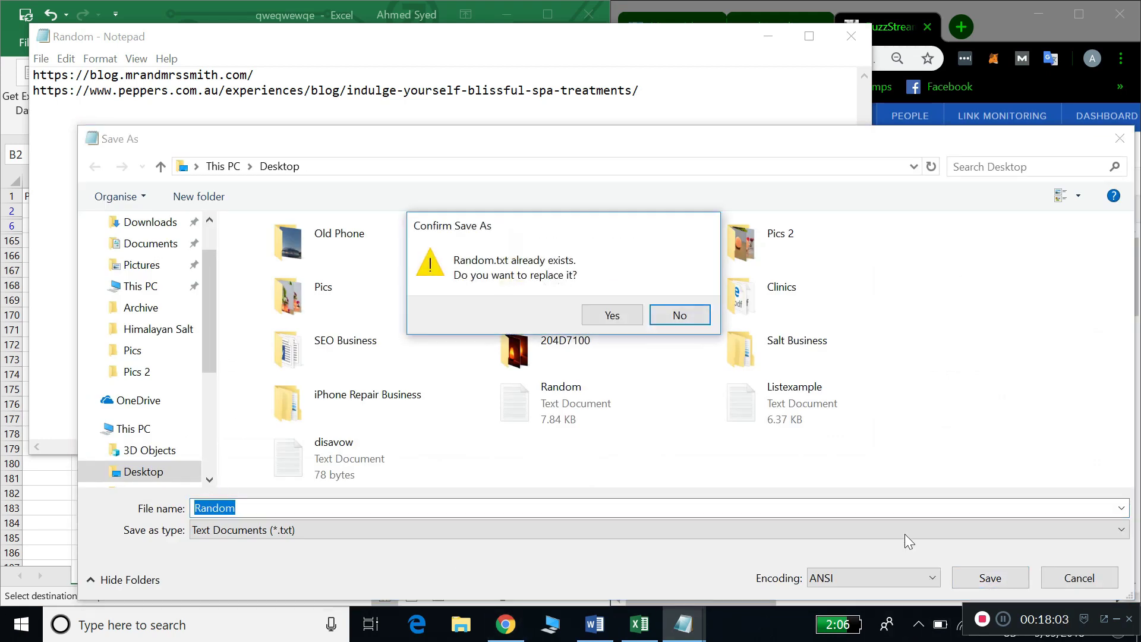
click(608, 316)
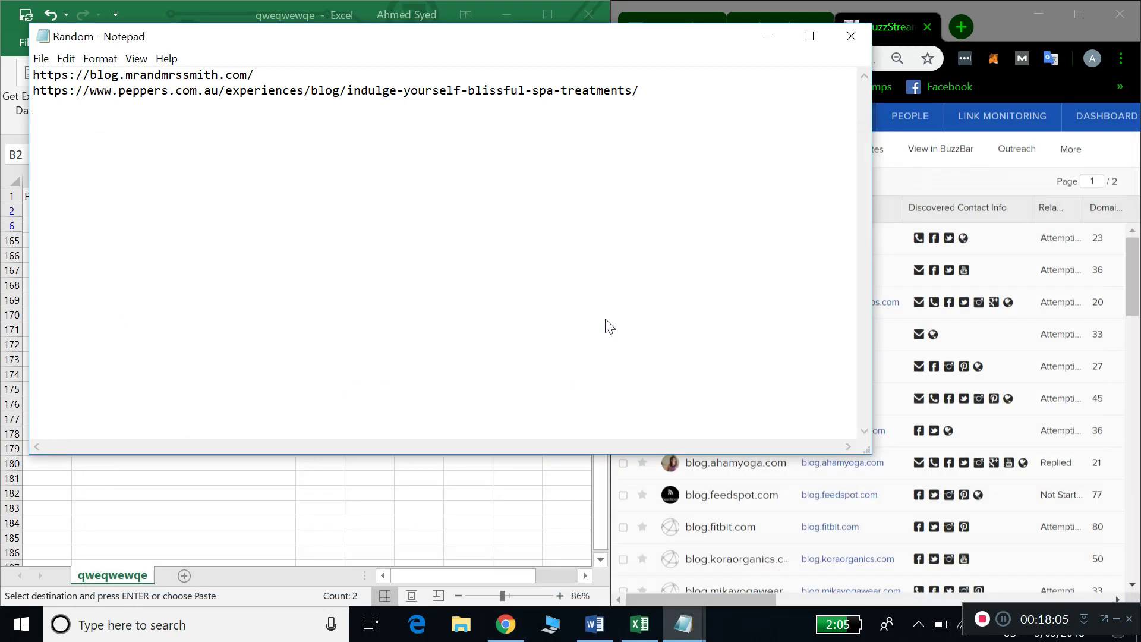
Return to BuzzStream in Chrome and look over the project list and the main menu options.
click(259, 4)
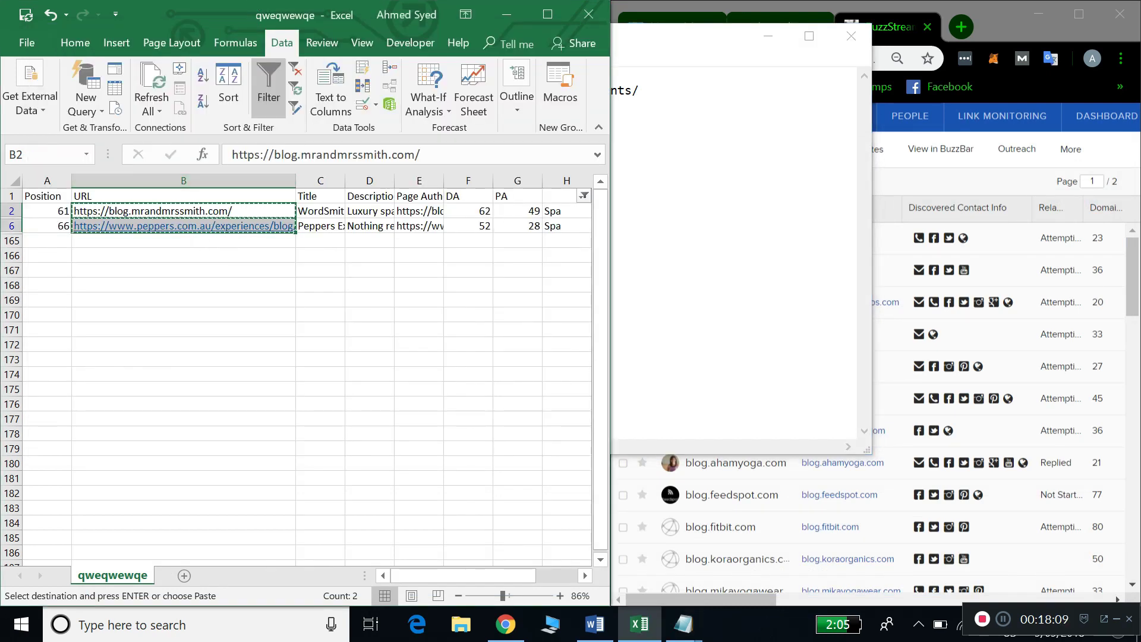
click(977, 9)
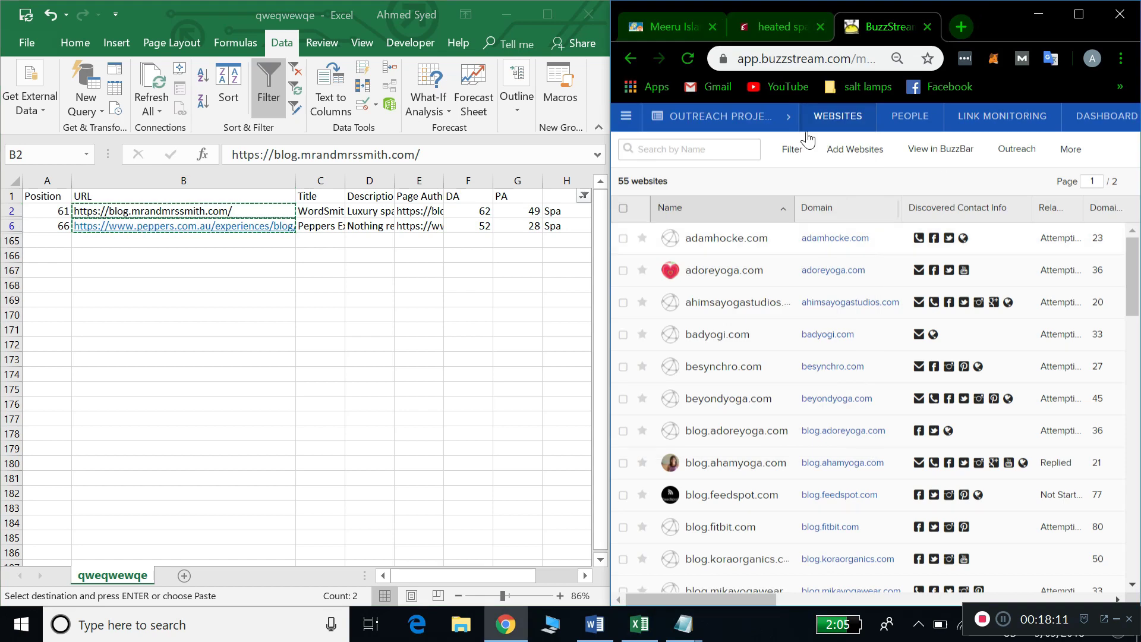
click(732, 127)
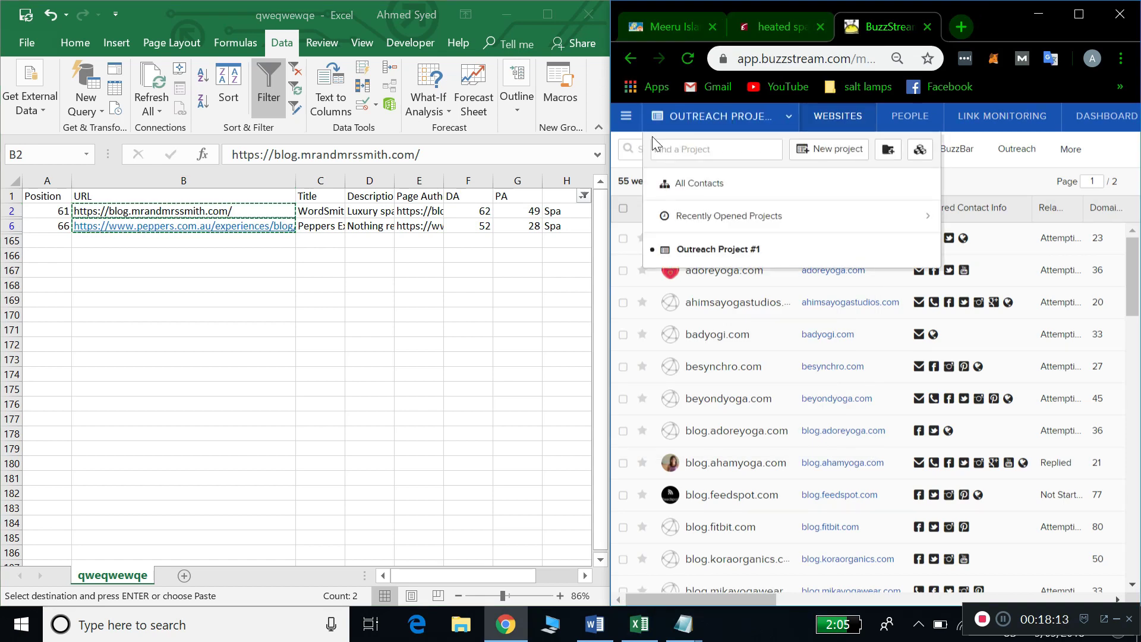
click(625, 116)
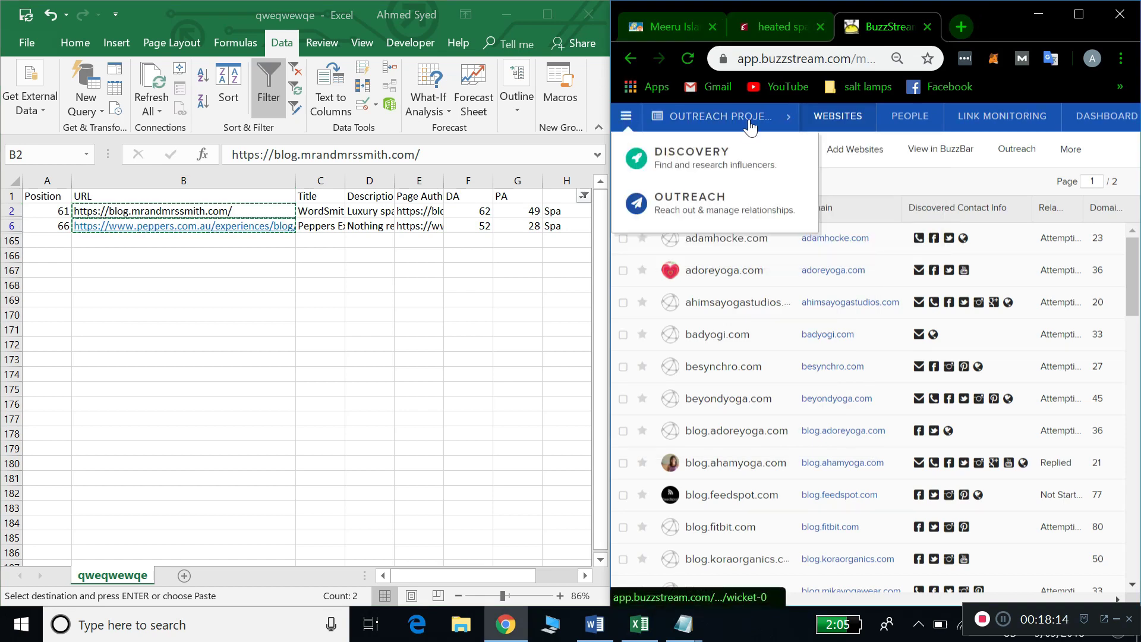
click(872, 179)
click(1079, 150)
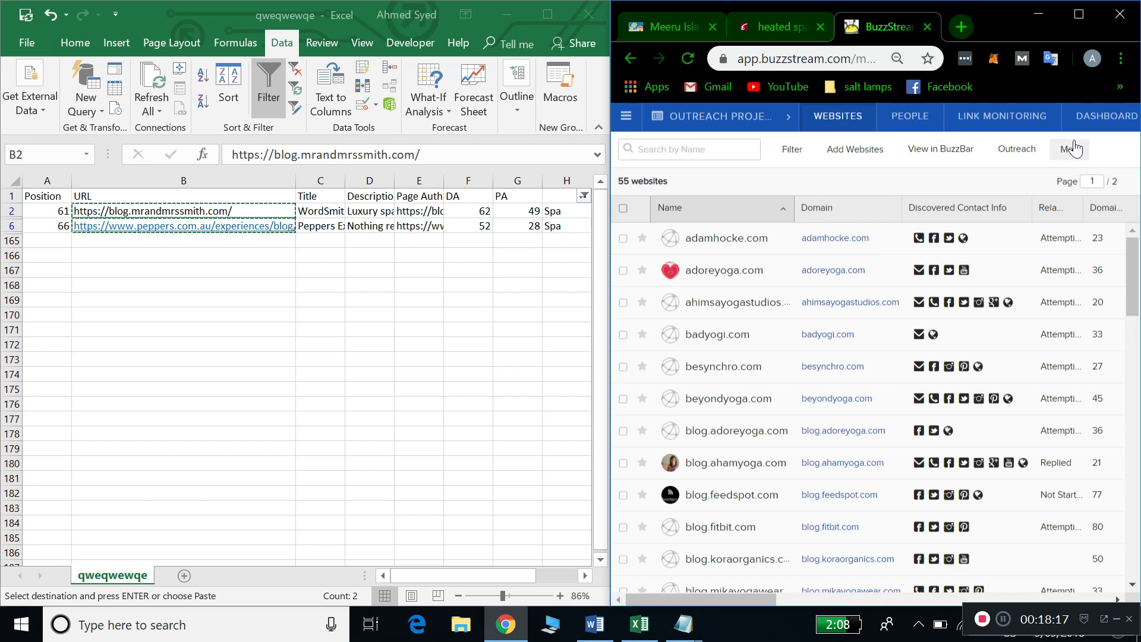
click(749, 128)
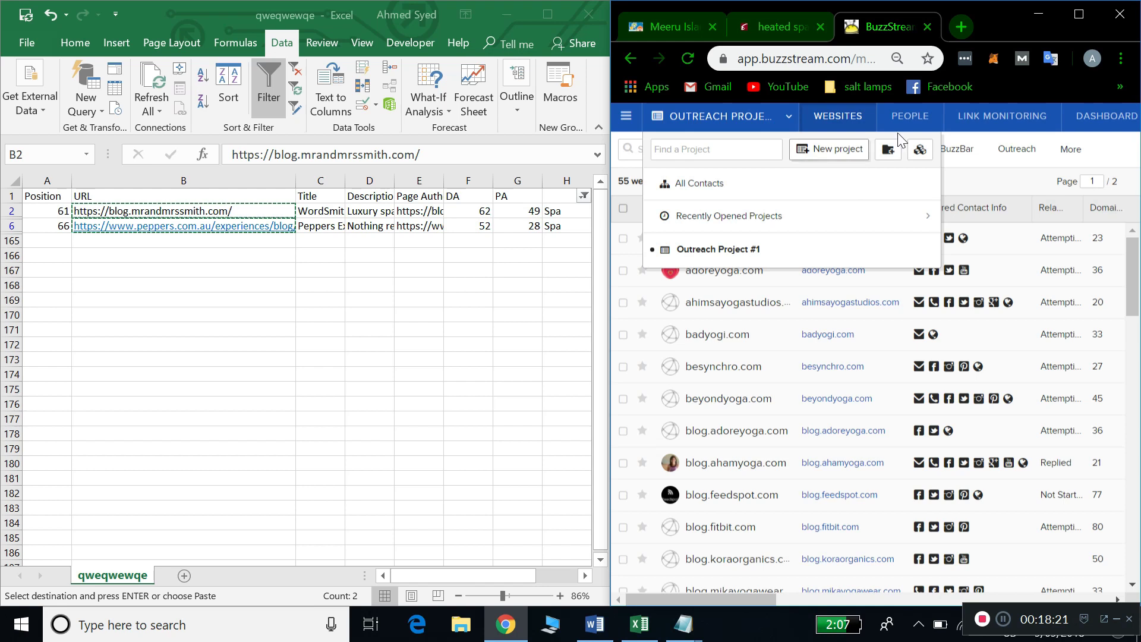
double_click(978, 165)
click(853, 159)
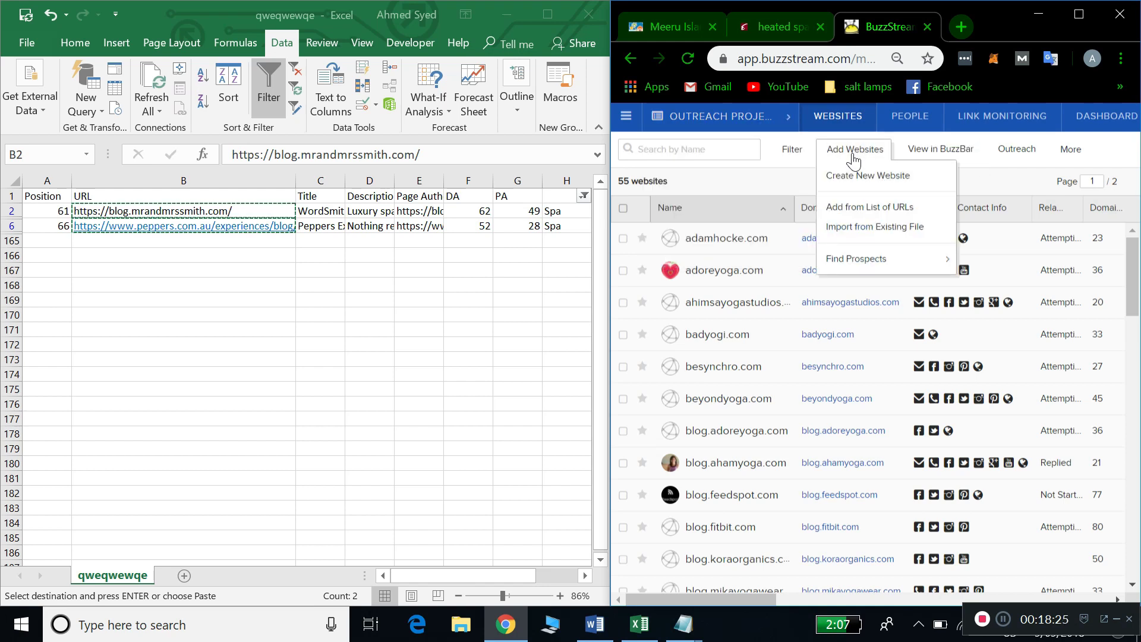
click(893, 231)
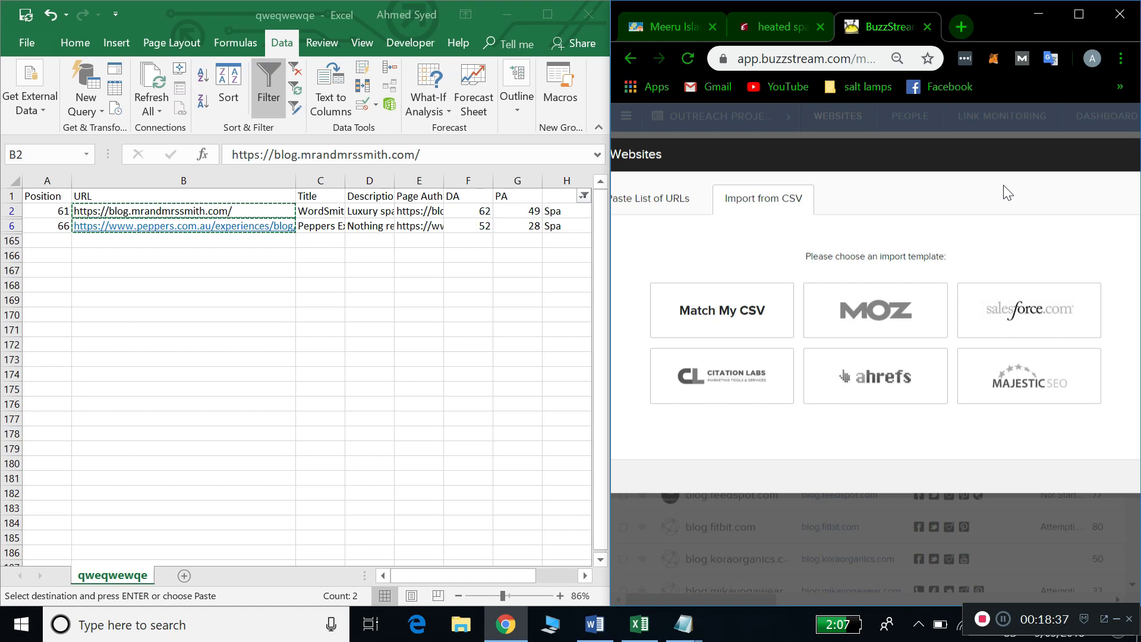
key(ctrl+minus)
key(ctrl+minus)
key(ctrl+minus)
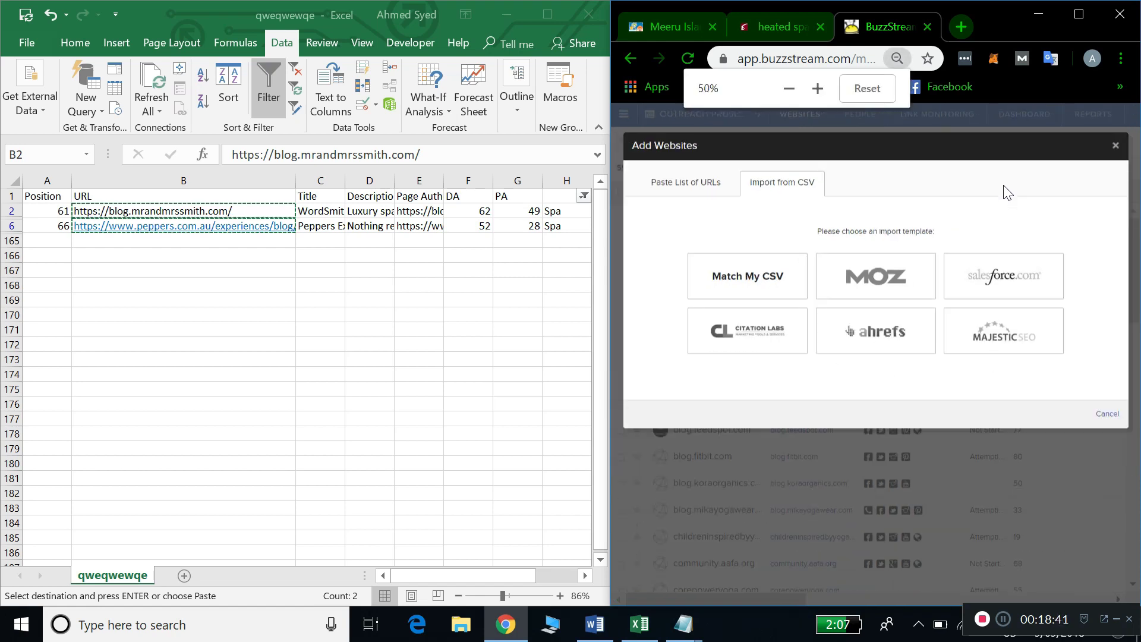
click(1056, 136)
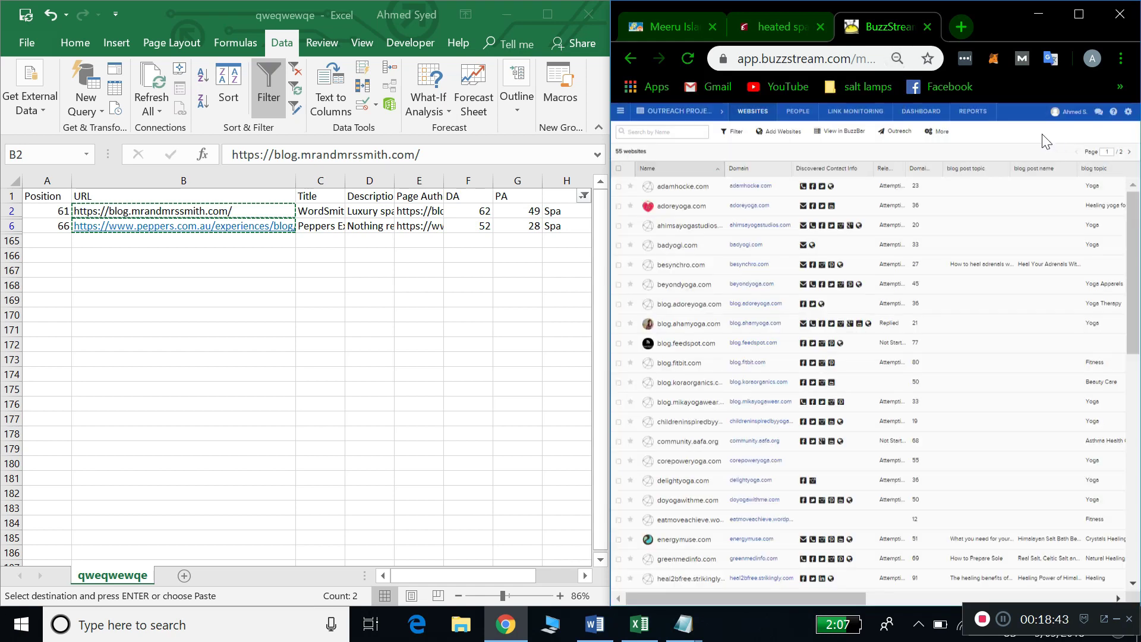
Start adding websites from a list of URLs and paste in the two Spa blog URLs copied from the spreadsheet.
click(793, 140)
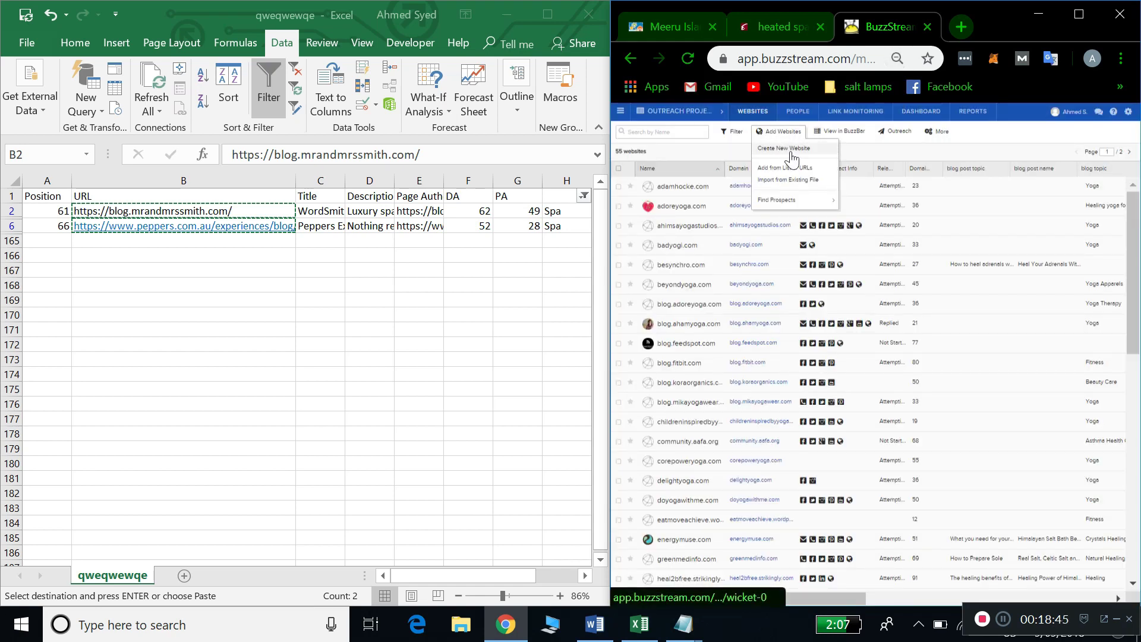
click(792, 169)
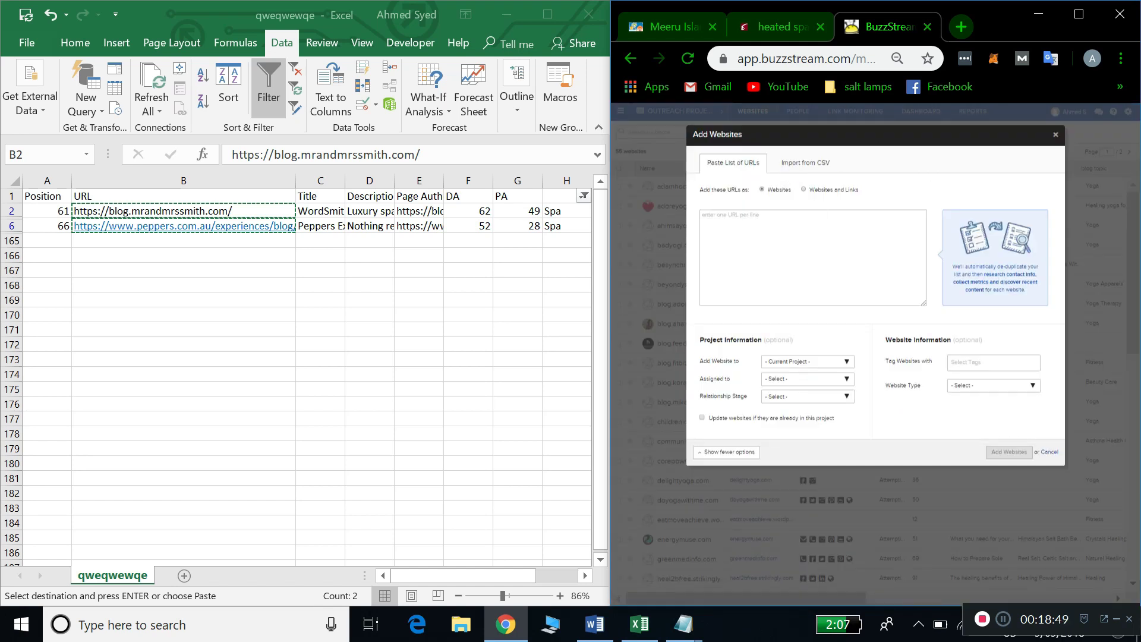
mouse_move(684, 621)
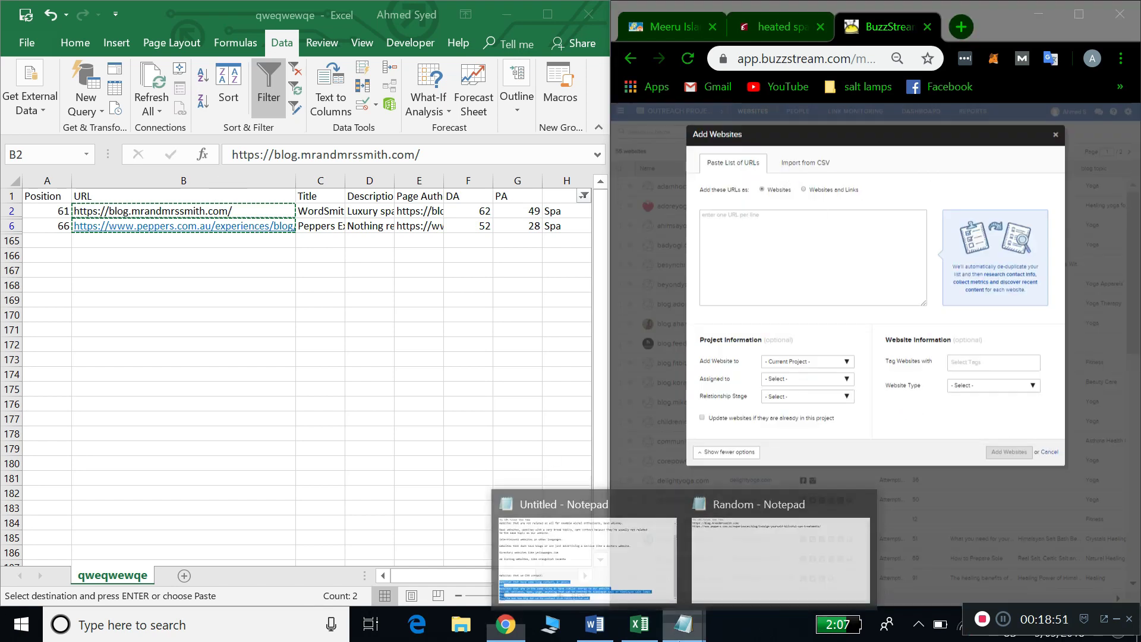
click(718, 506)
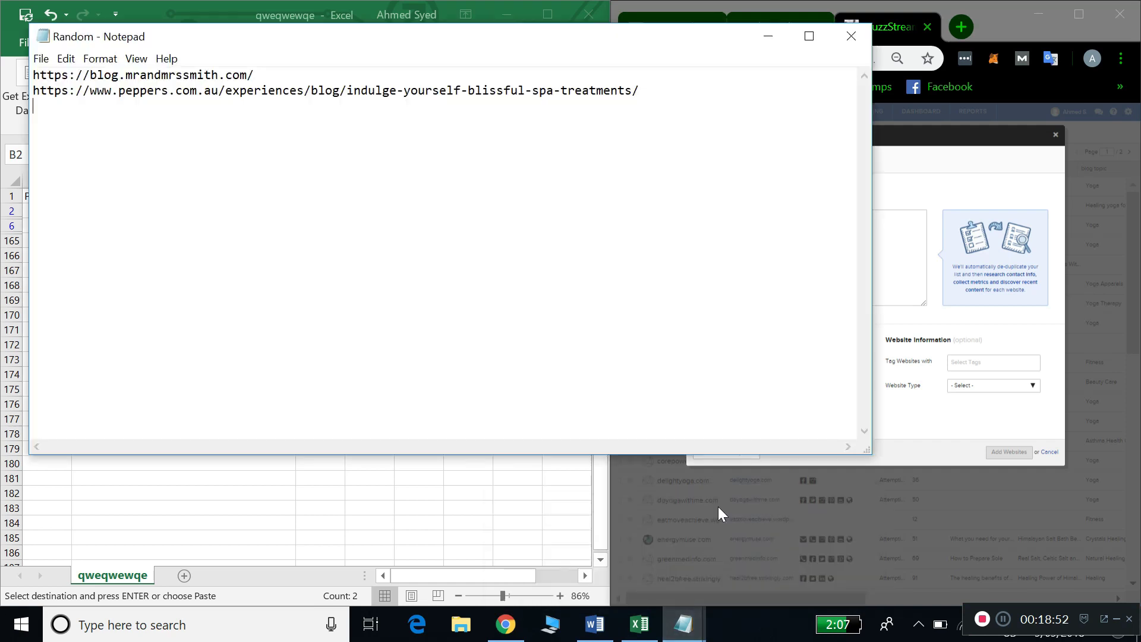
click(768, 36)
drag(203, 212, 202, 226)
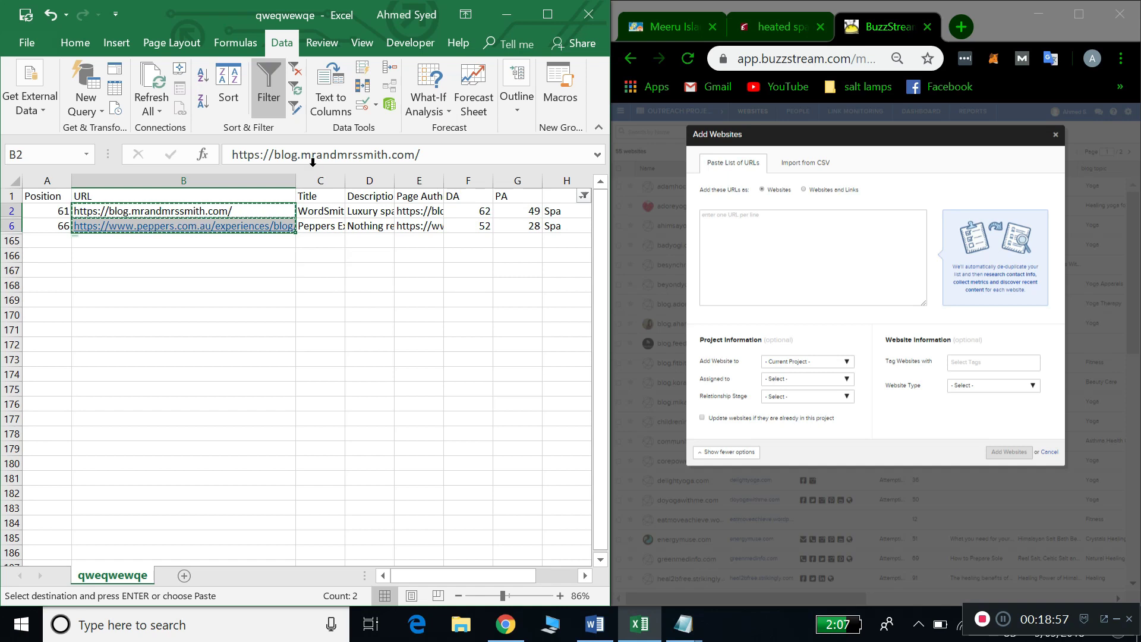
click(812, 257)
text(https://blog.mrandmrssmith.com/ https://www.peppers.com.au/experiences/blog/indulge-yourself-blissful-spa-treatments/)
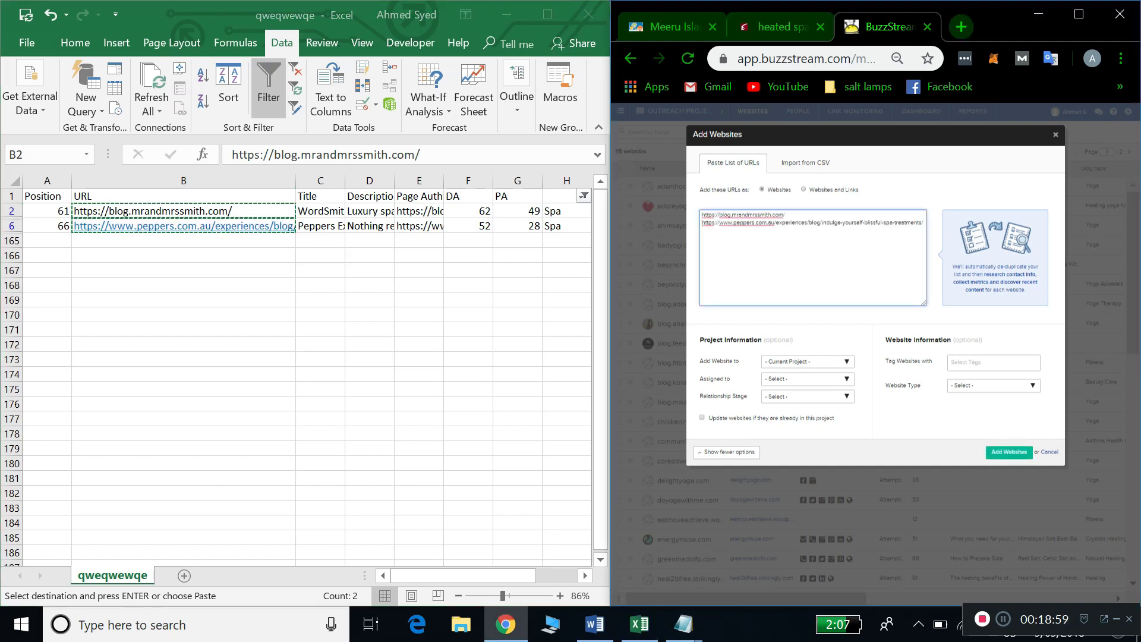
Keep the websites assigned to the Current Project and set their relationship stage to Not Started.
click(805, 363)
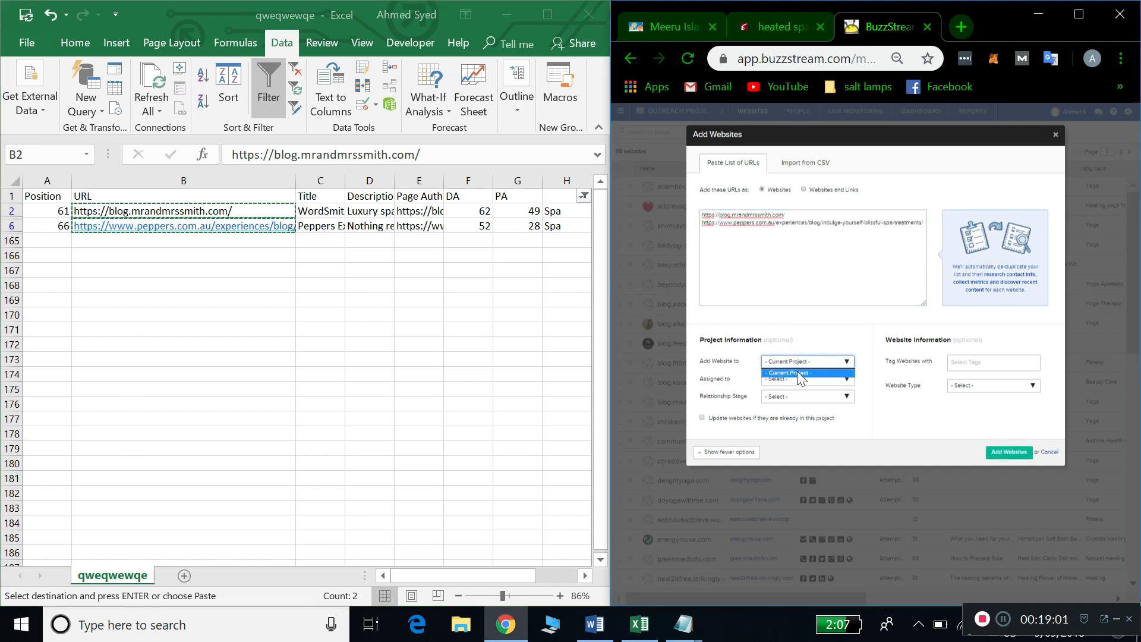
click(798, 374)
click(802, 380)
click(846, 391)
click(825, 397)
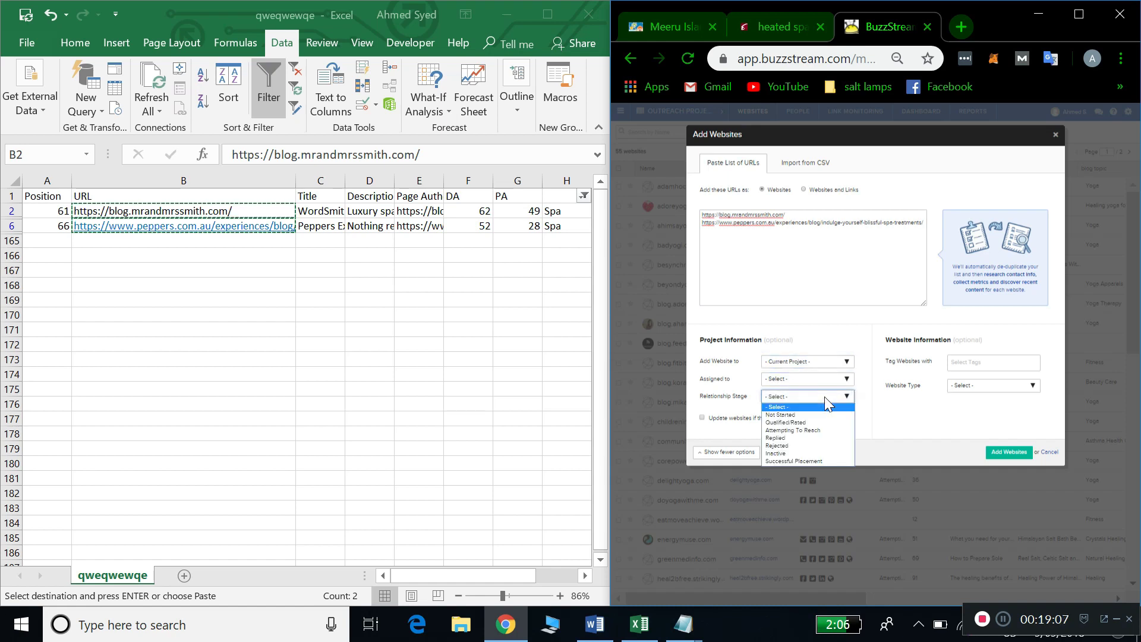
click(791, 414)
drag(823, 127, 817, 195)
click(815, 255)
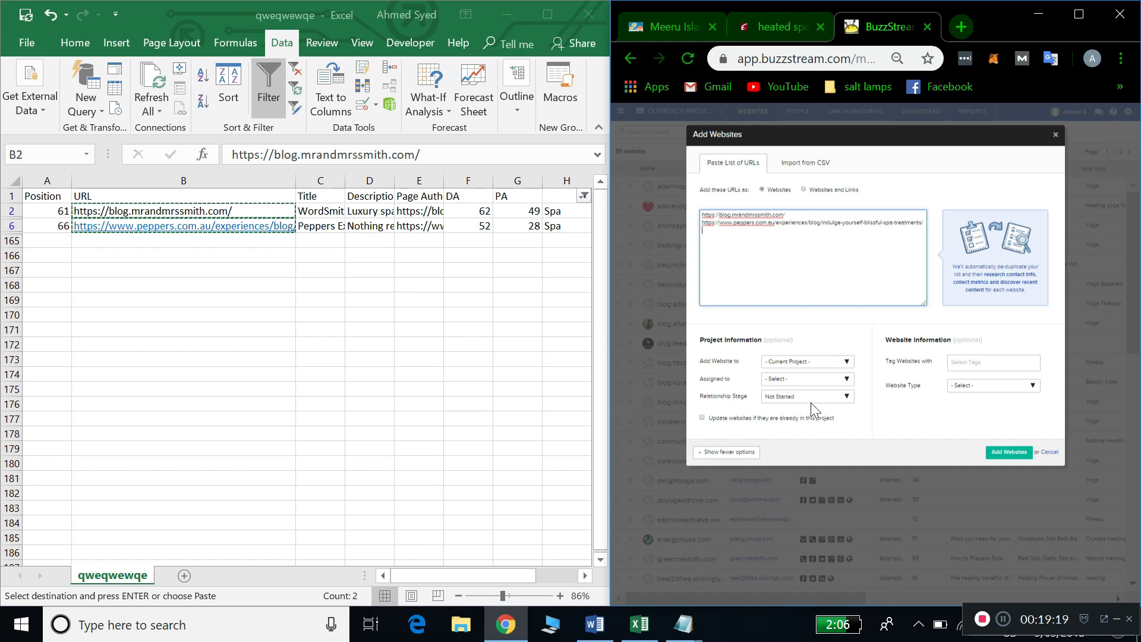
Tag the new websites with "Spa" and check the URL list and project settings.
click(972, 362)
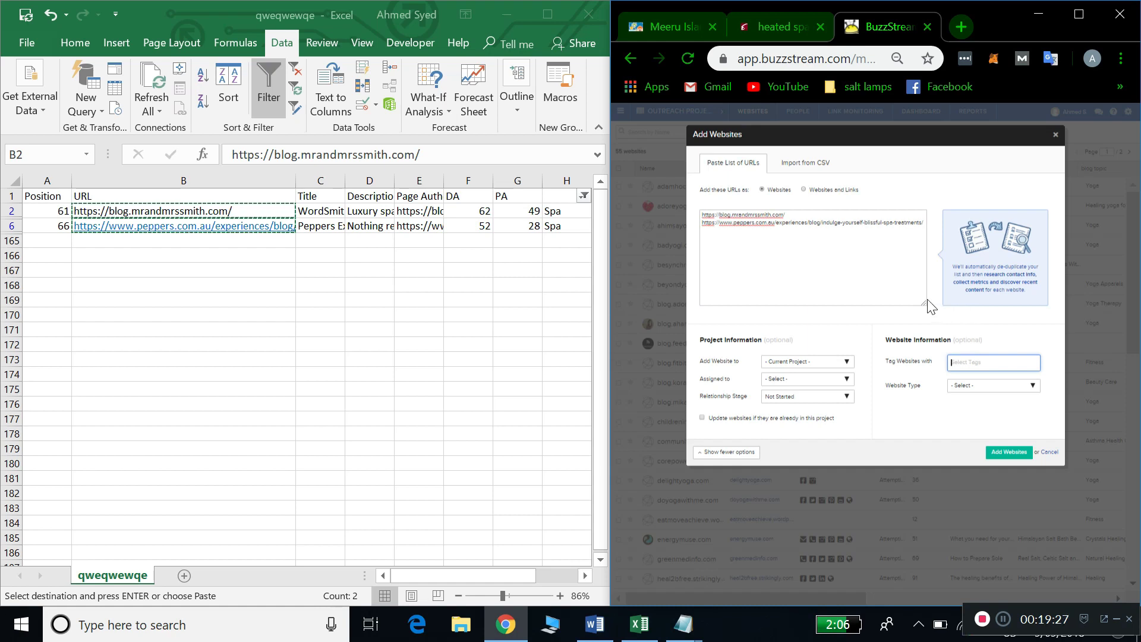
text(Spa)
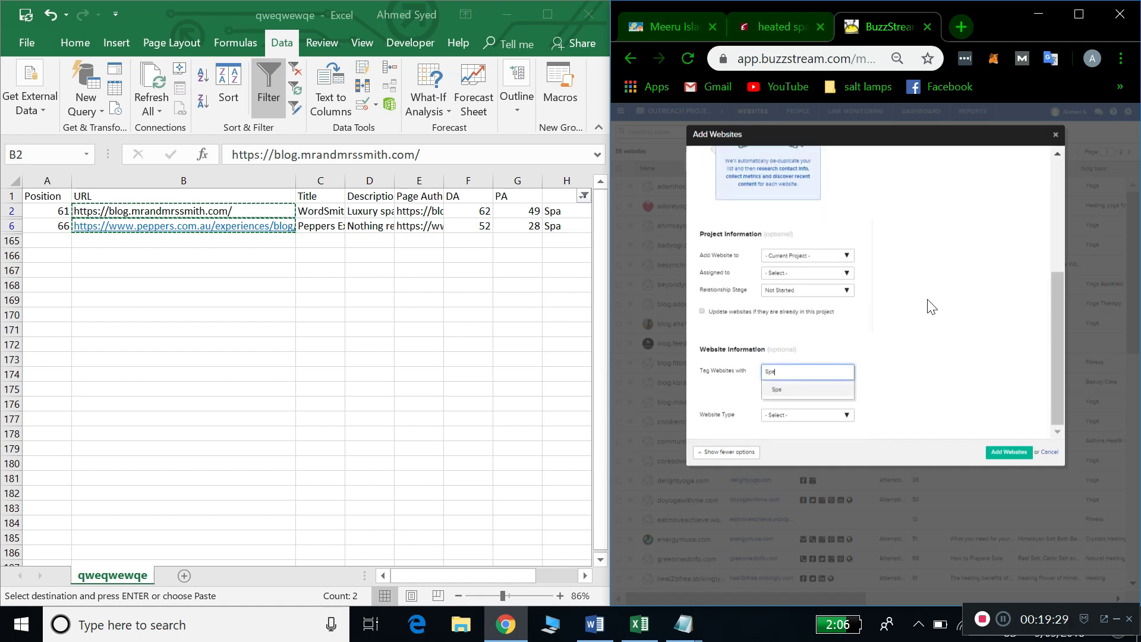
click(790, 396)
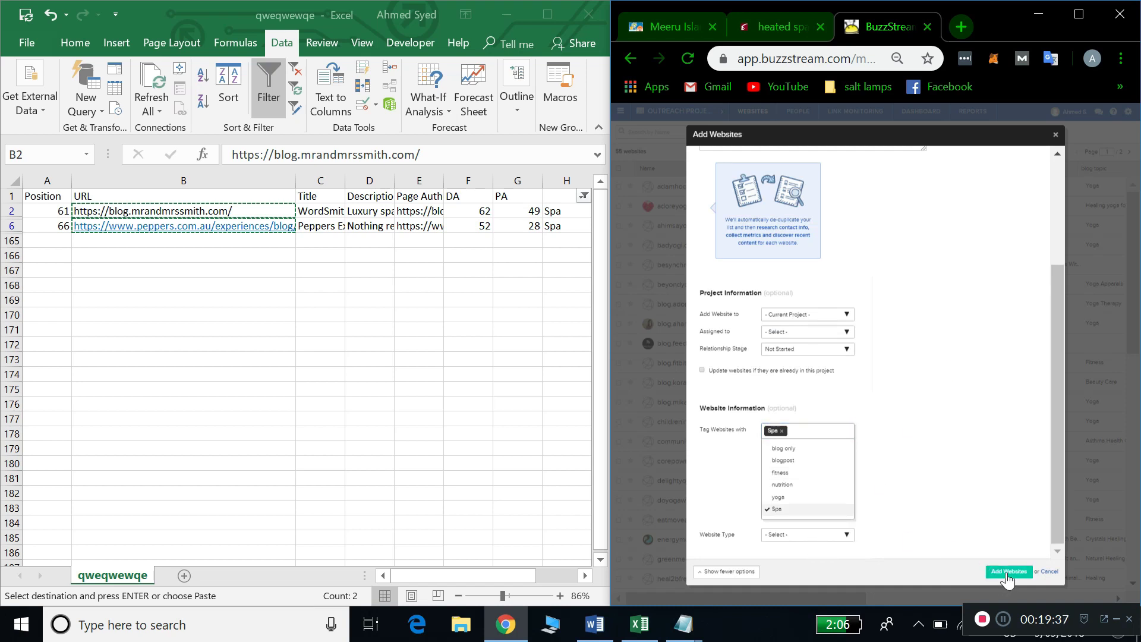
scroll(962, 408, up, 3)
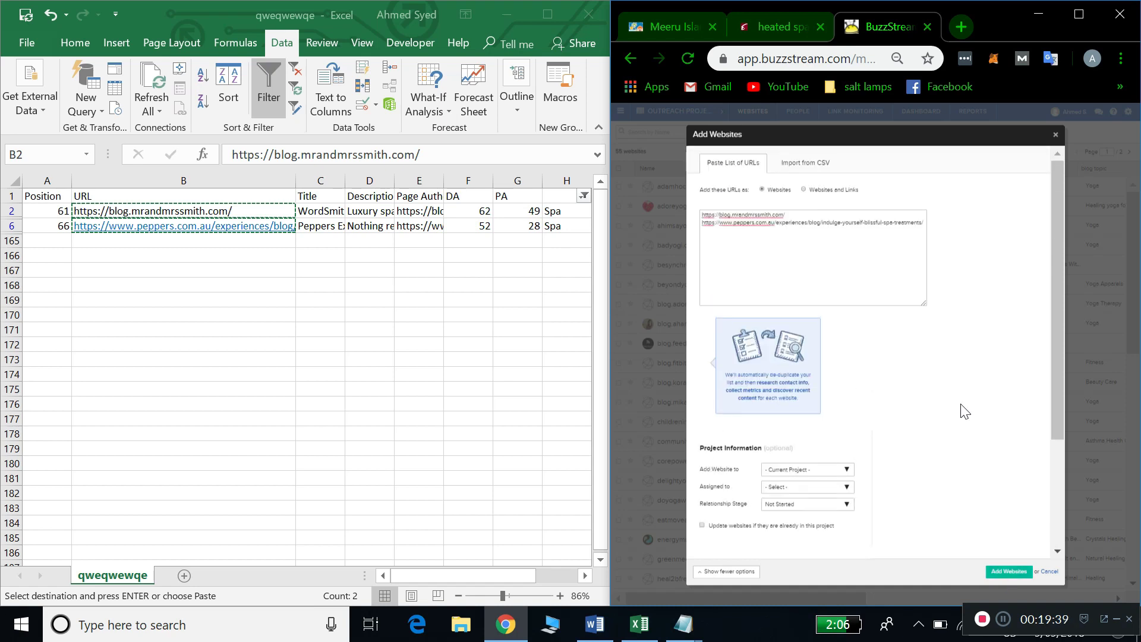
Review the URL list, project settings and Spa tag in the form, and cancel adding the websites.
scroll(832, 381, down, 3)
scroll(811, 376, up, 3)
scroll(803, 506, down, 3)
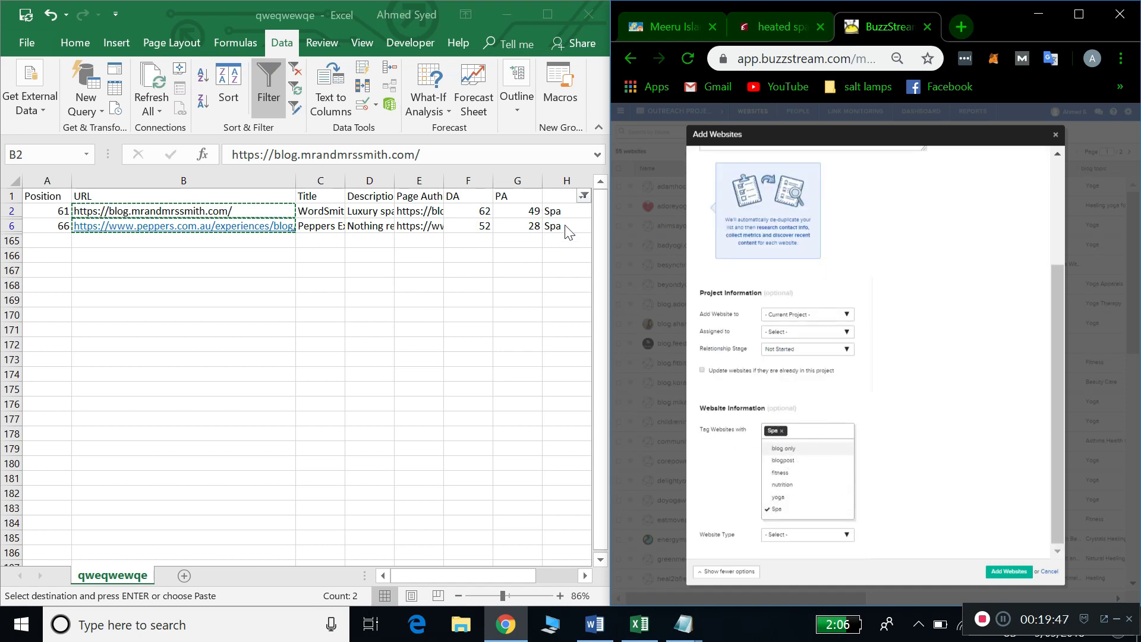
click(1049, 572)
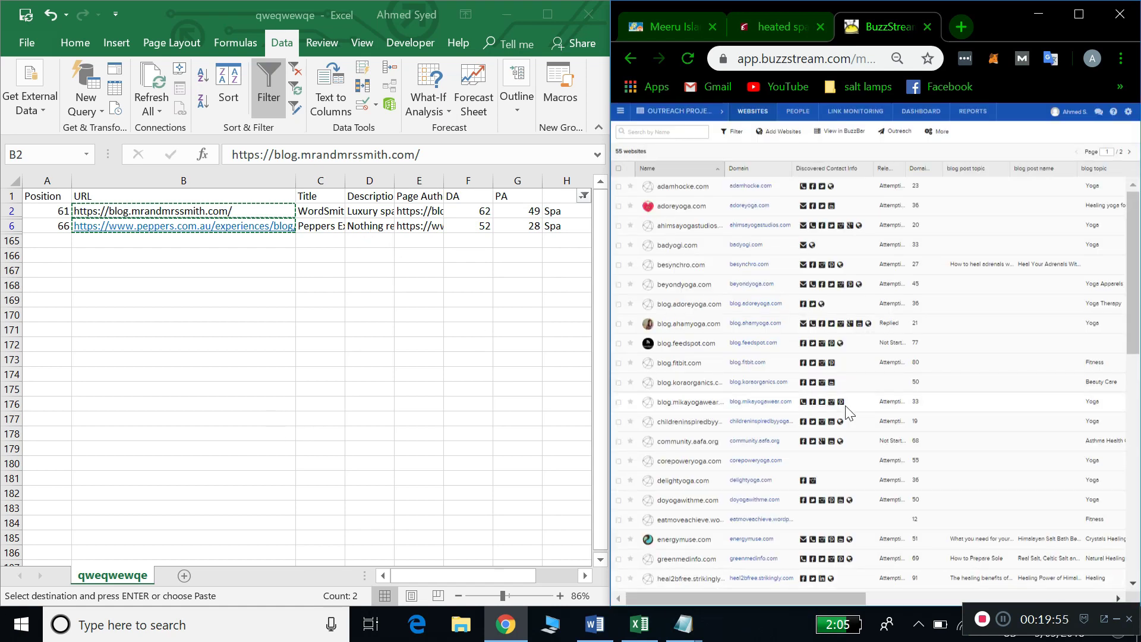
Examine the project's website list, comparing the discovered contact info, relationship stage, blog topic, tags and email columns.
scroll(847, 410, right, 3)
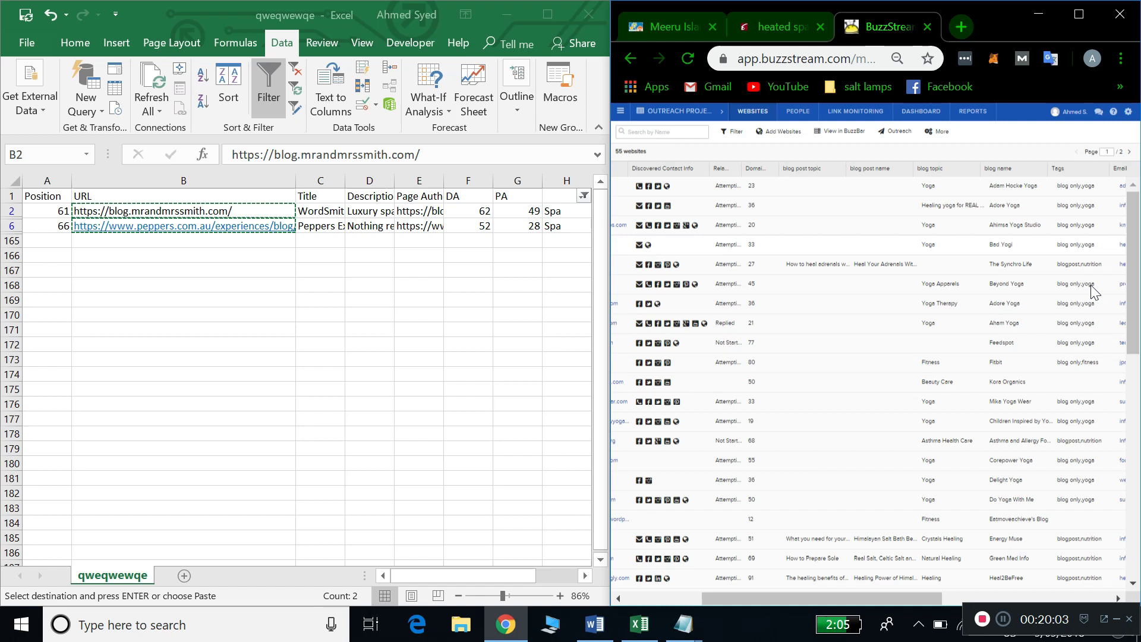
scroll(1054, 423, left, 5)
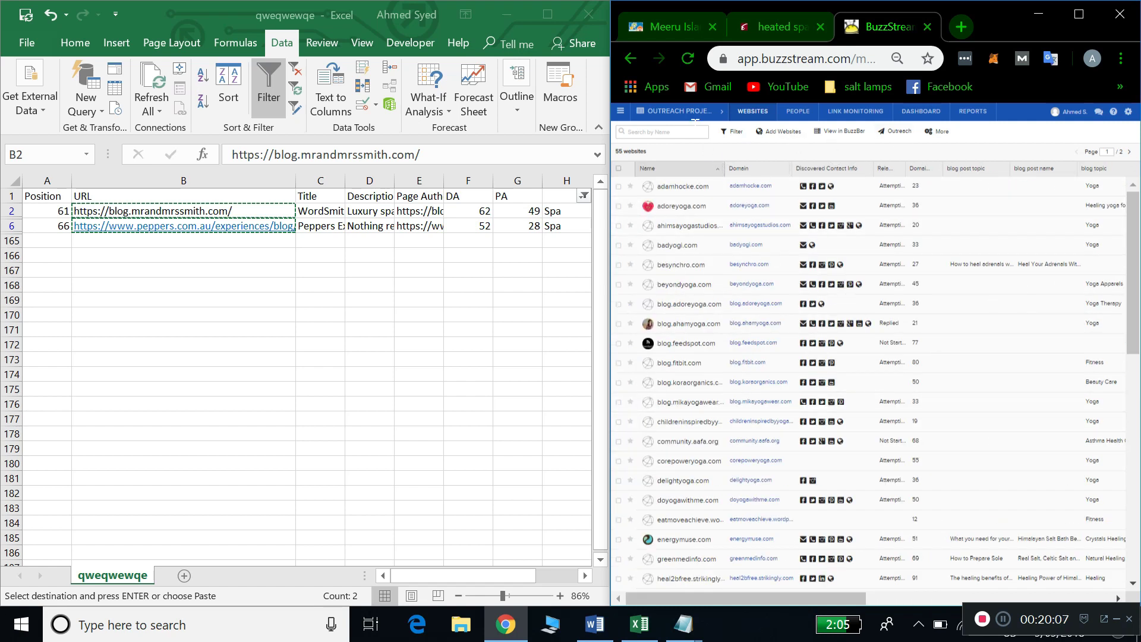
scroll(967, 255, right, 5)
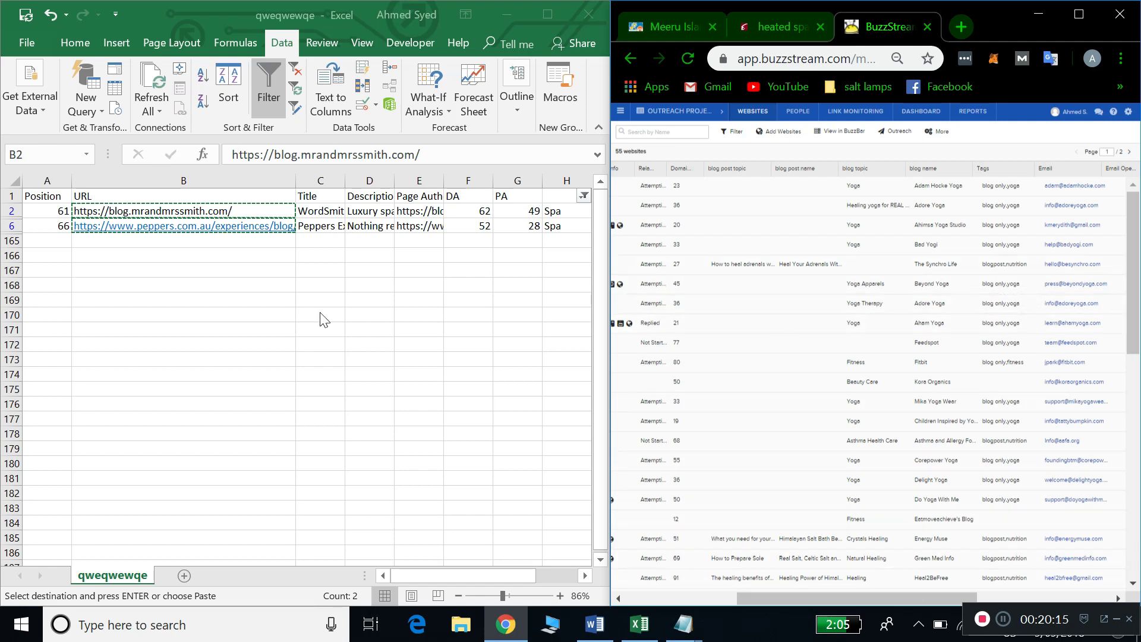
mouse_move(625, 305)
scroll(800, 262, left, 5)
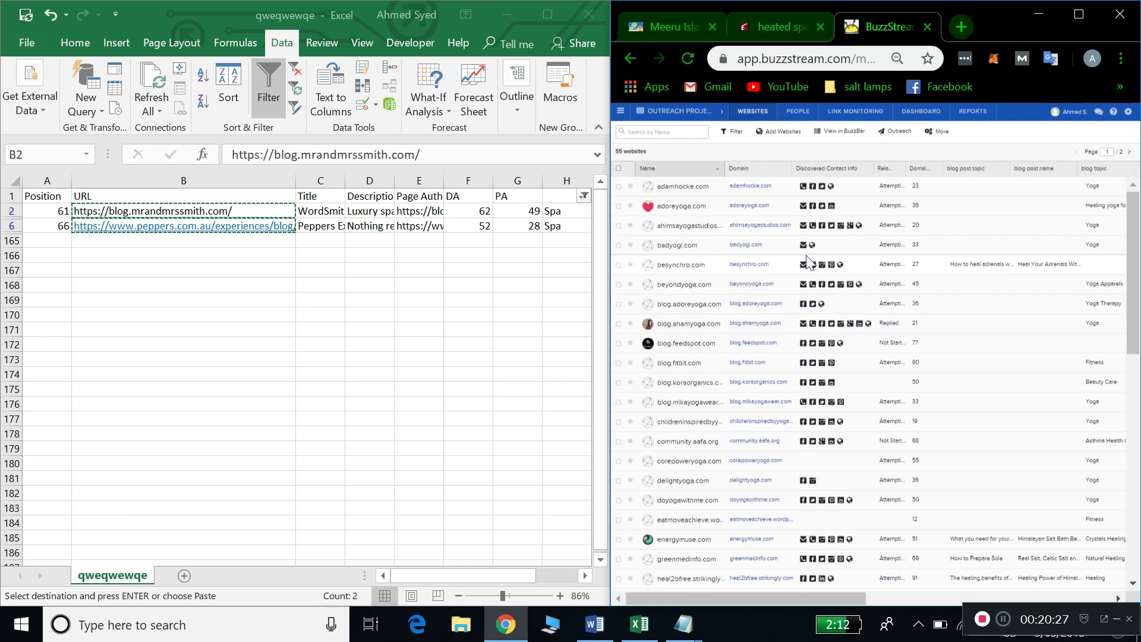
mouse_move(814, 211)
scroll(814, 214, right, 5)
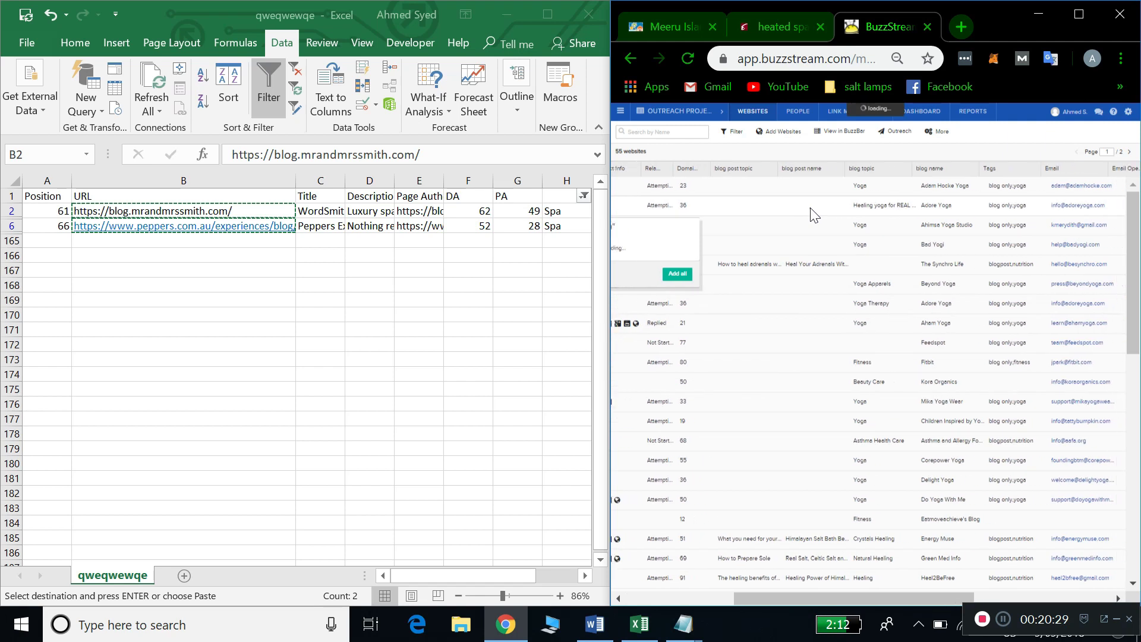
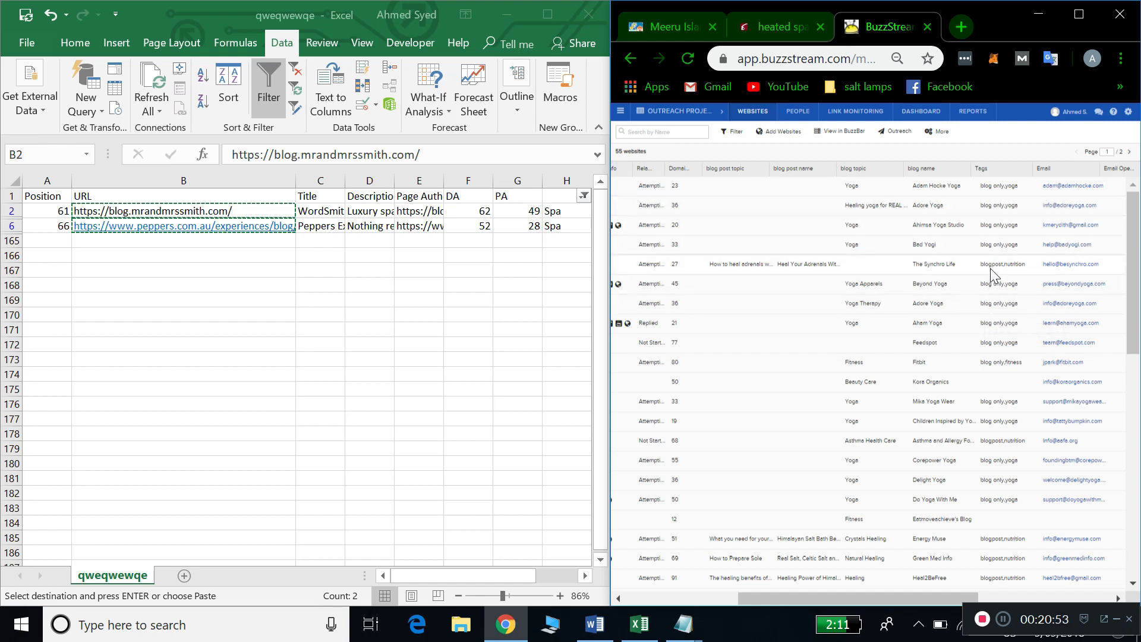
Switch to the Excel workbook and remove the filter from the blog URL list.
click(1001, 620)
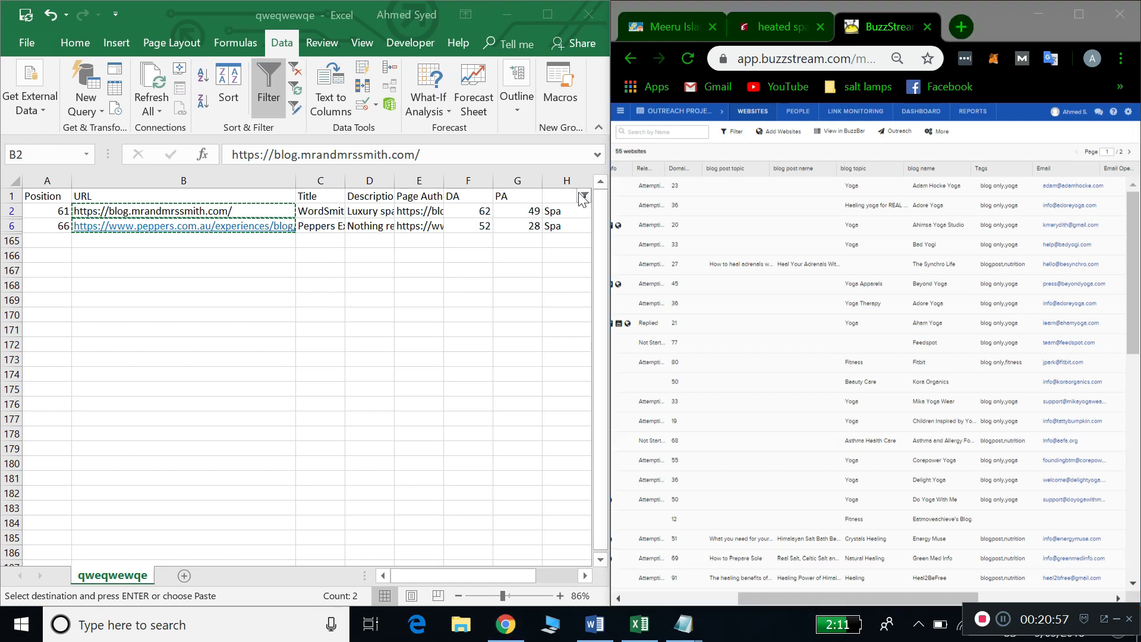
click(271, 83)
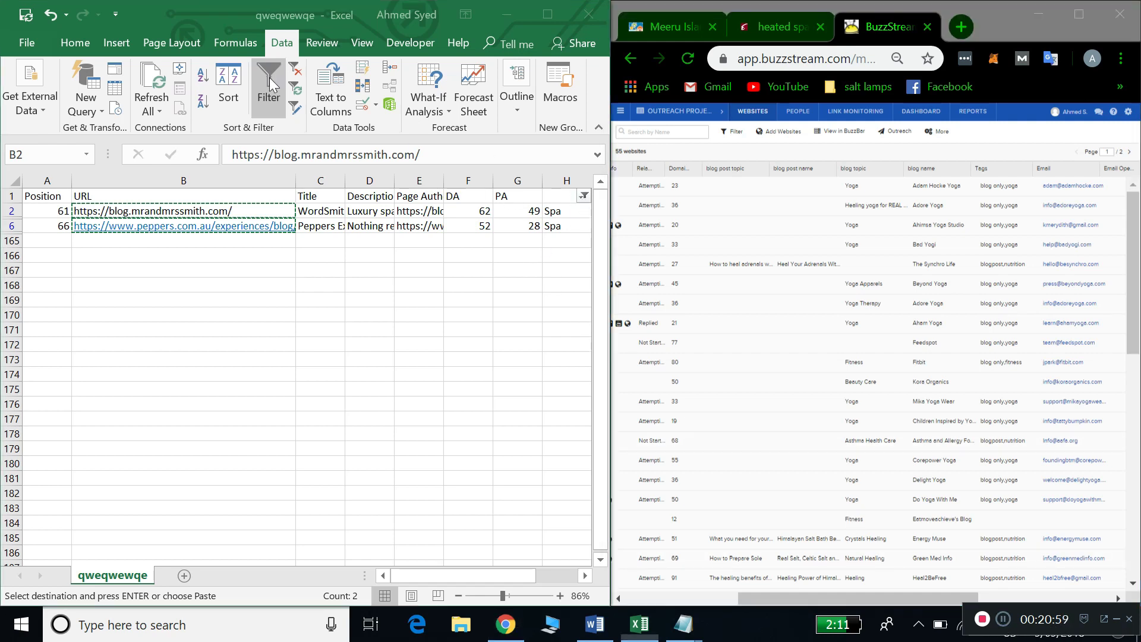
click(561, 196)
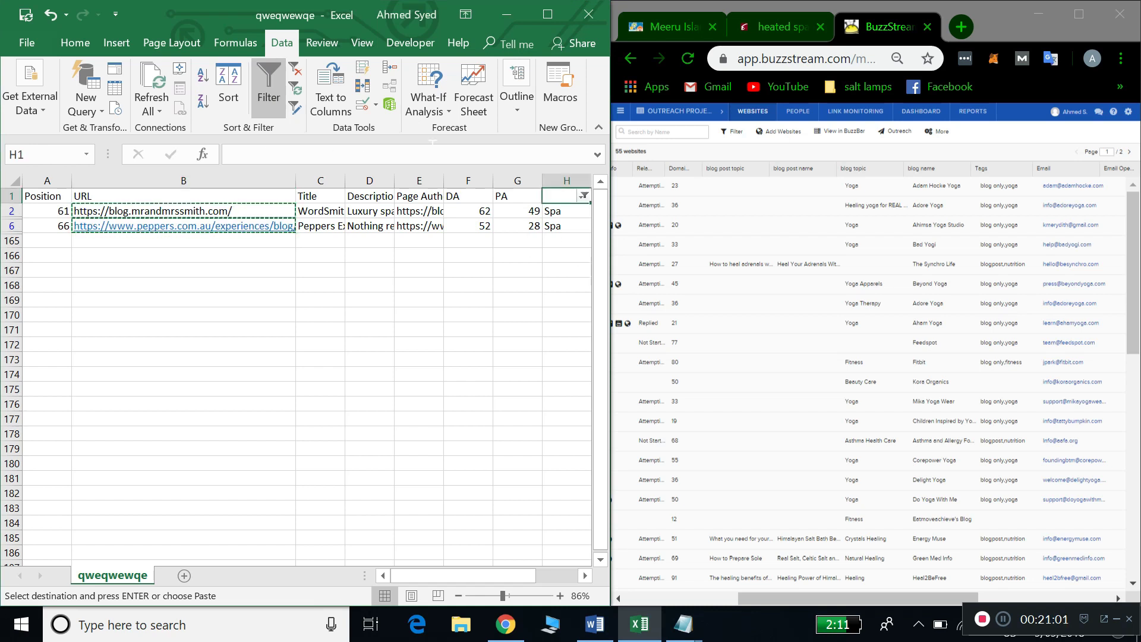
click(264, 89)
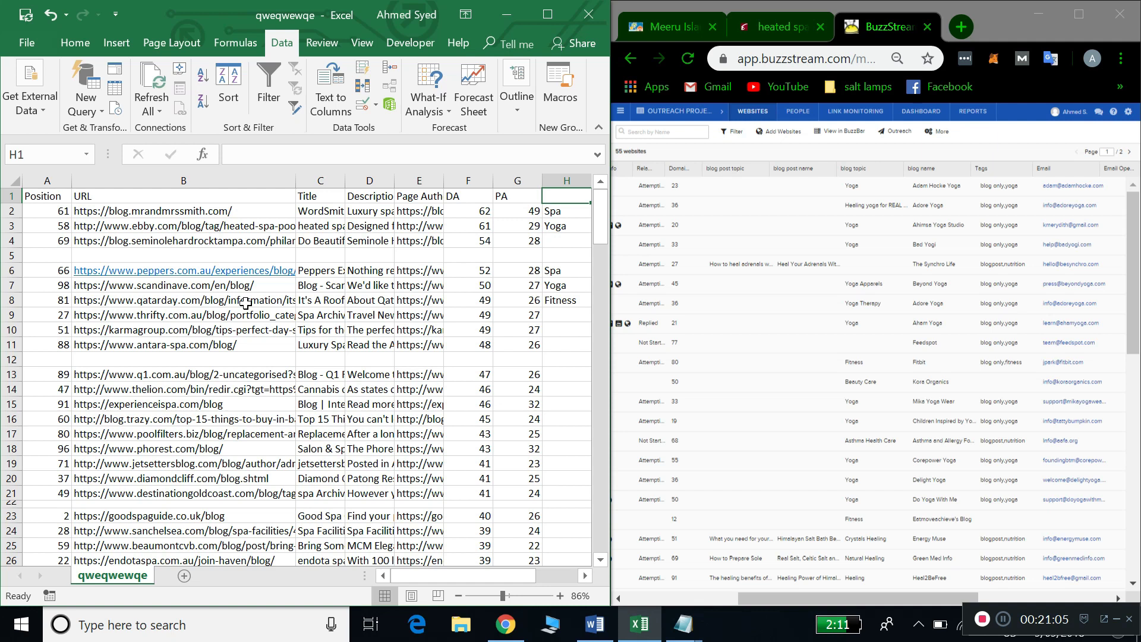
Copy the URL in cell B2 and enter it after "site" in the address field of a new Chrome tab.
click(196, 210)
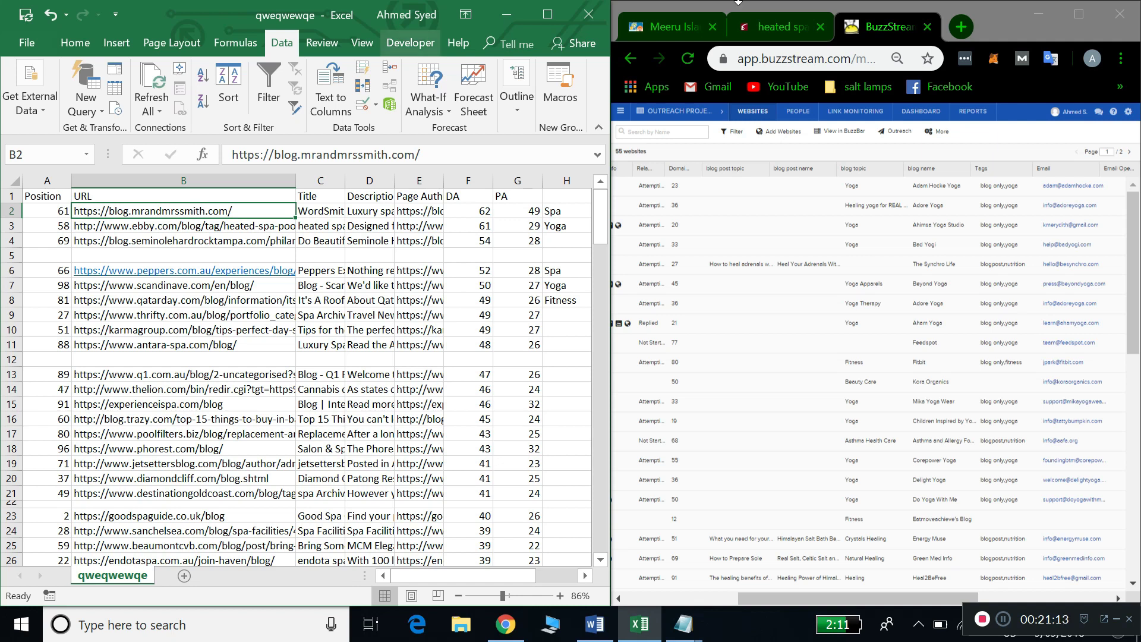
click(965, 27)
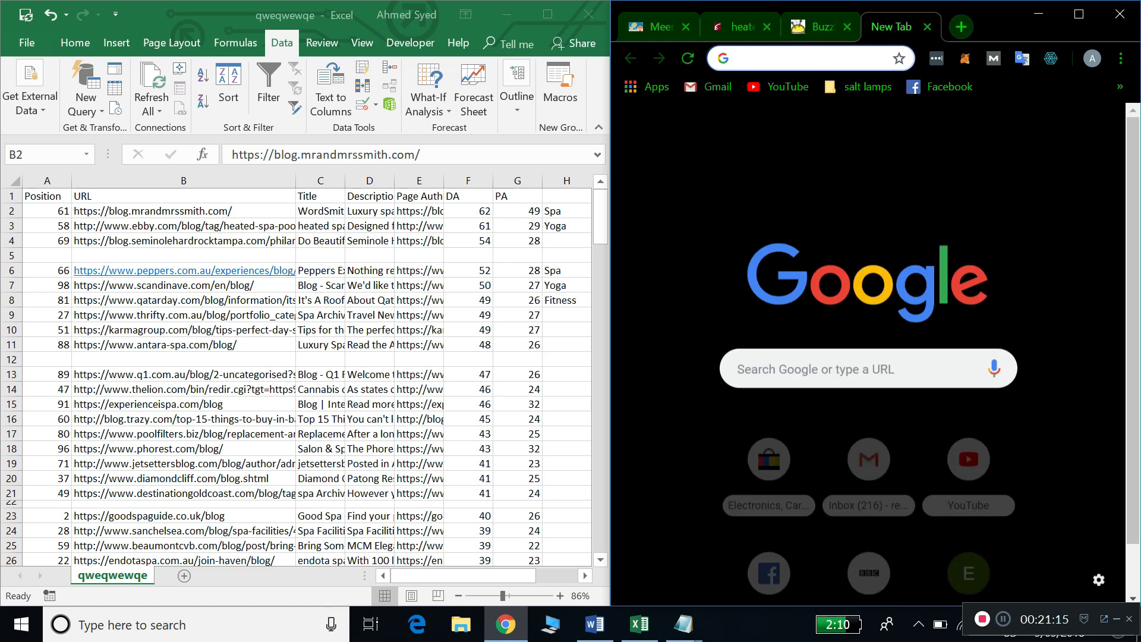
click(164, 206)
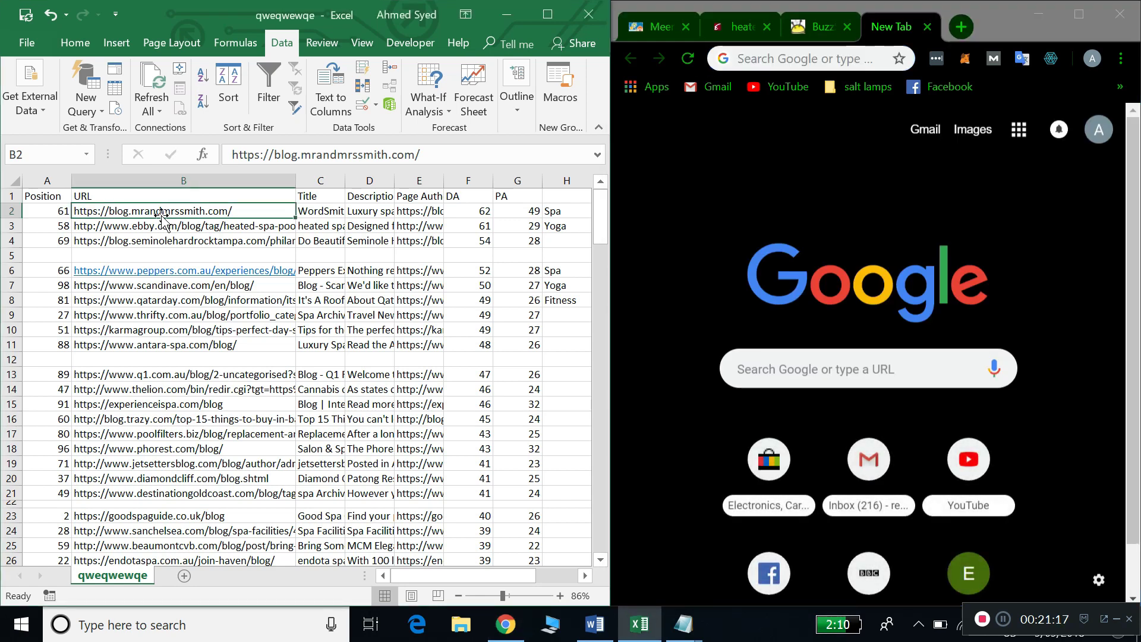
key(ctrl+c)
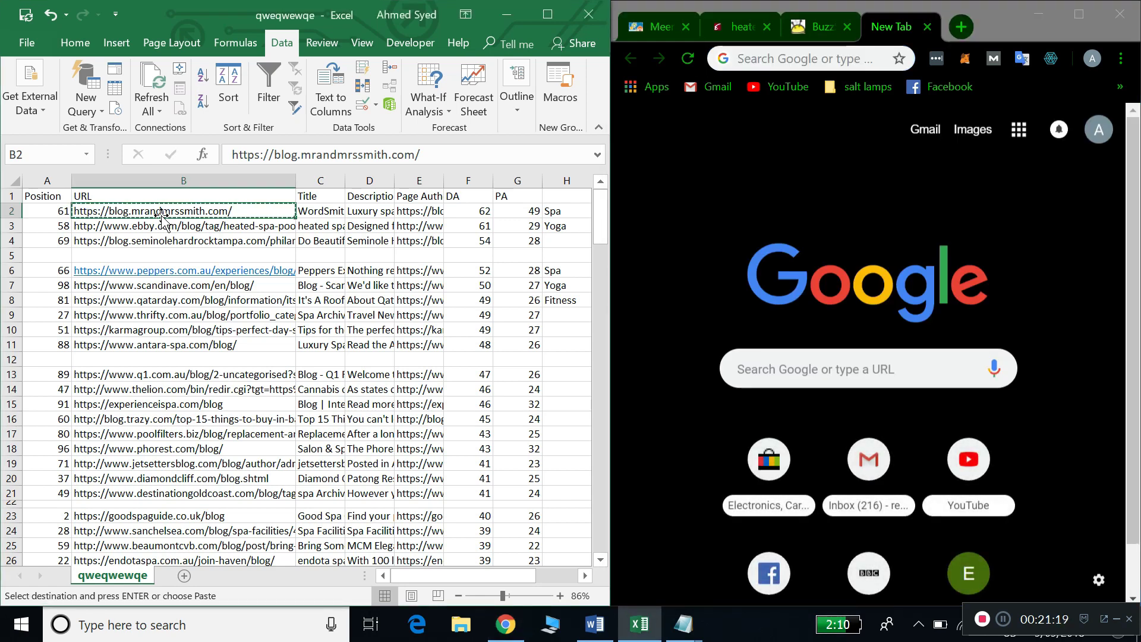
click(843, 8)
text(site)
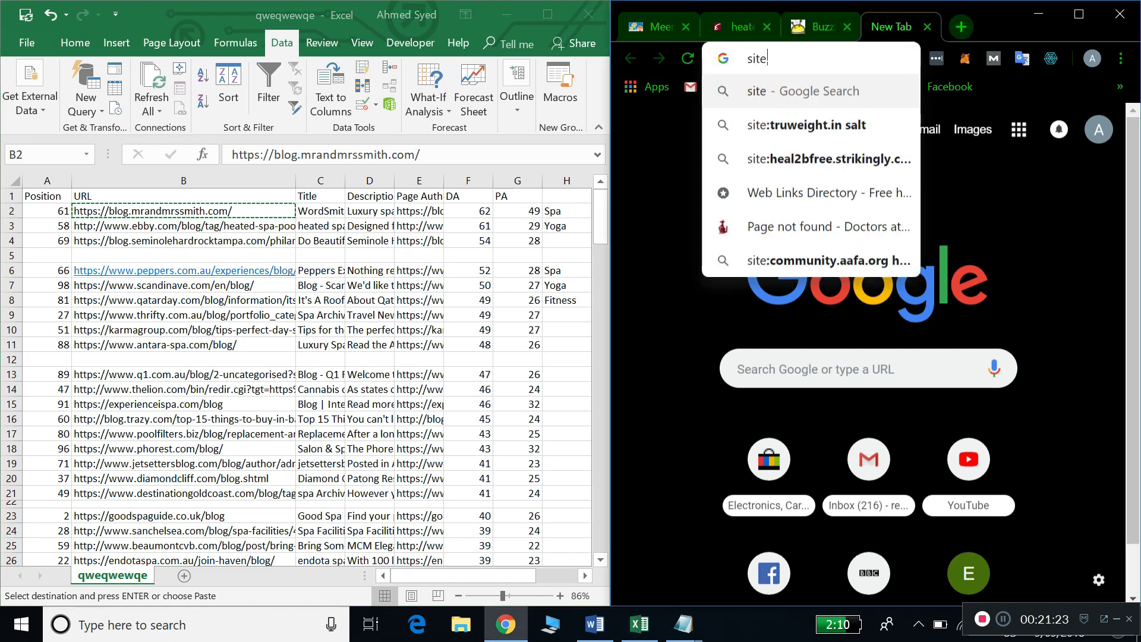
key(ctrl+v)
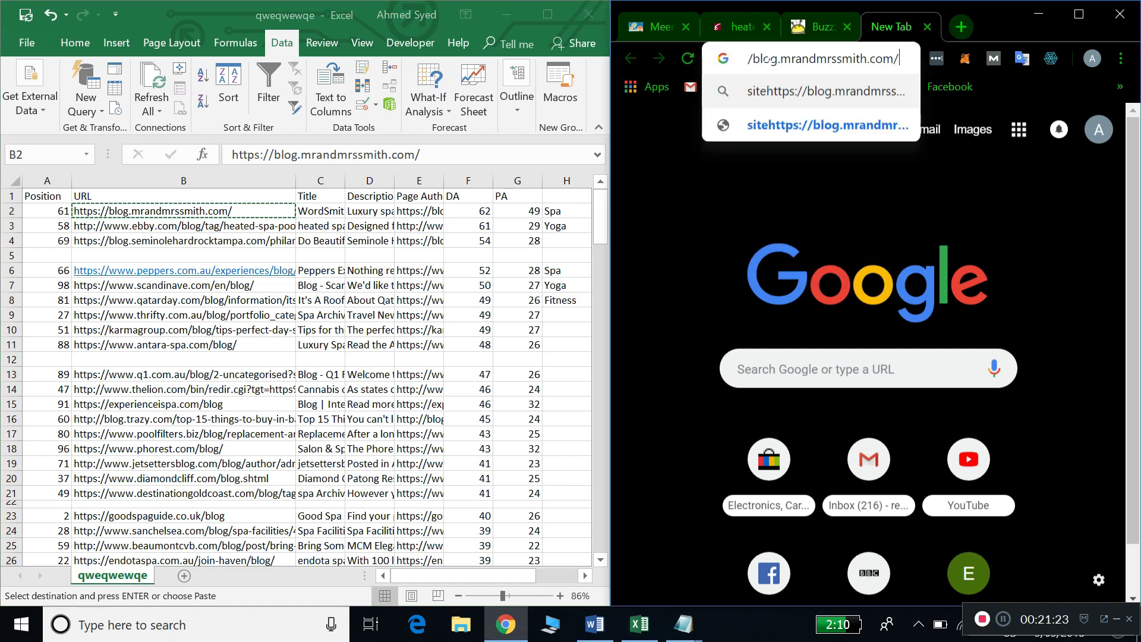
key(Left)
key(Left)
key(Left)
key(Left)
key(Left)
key(Left)
key(Left)
key(Left)
key(Left)
key(Left)
key(Left)
key(Left)
text(:)
key(shift+Right)
key(shift+Right)
key(shift+Right)
key(shift+Right)
key(shift+Right)
key(shift+Right)
key(shift+Right)
key(shift+Right)
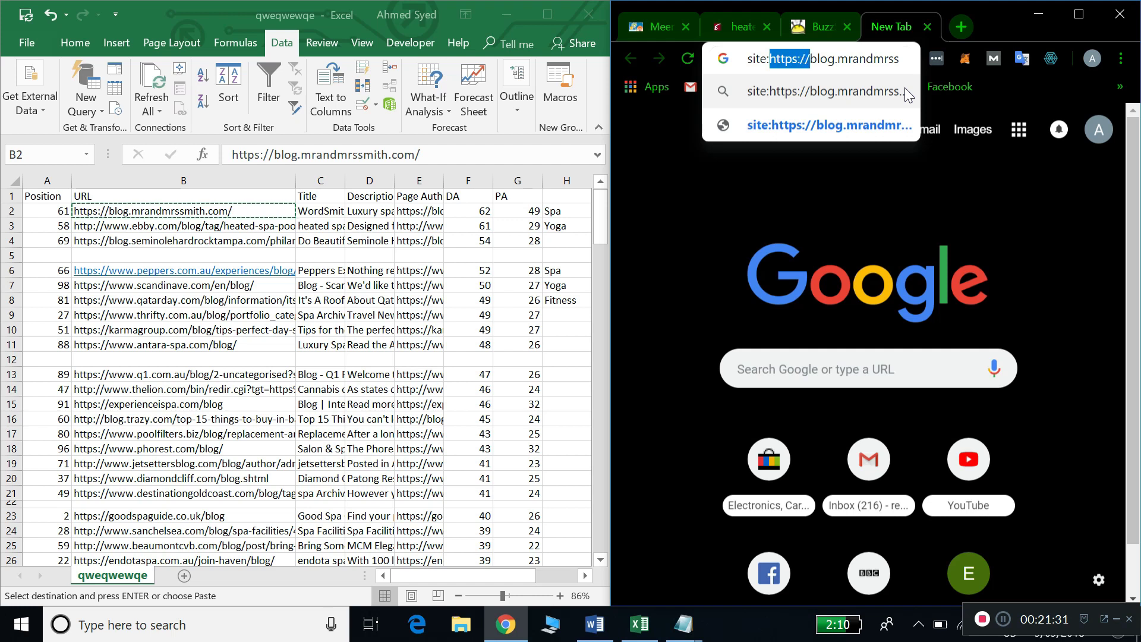
key(BackSpace)
key(End)
key(BackSpace)
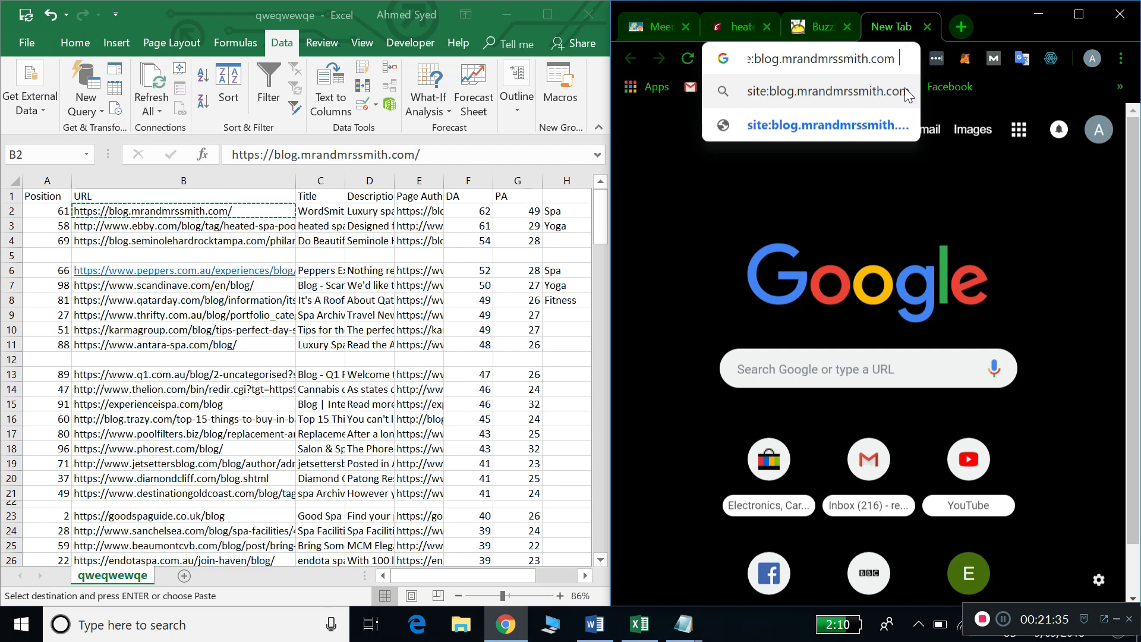
Add "himalayan salt" to the site query, run the search and highlight the "Himalayan salt" mention in the first result.
text(himalayan salt)
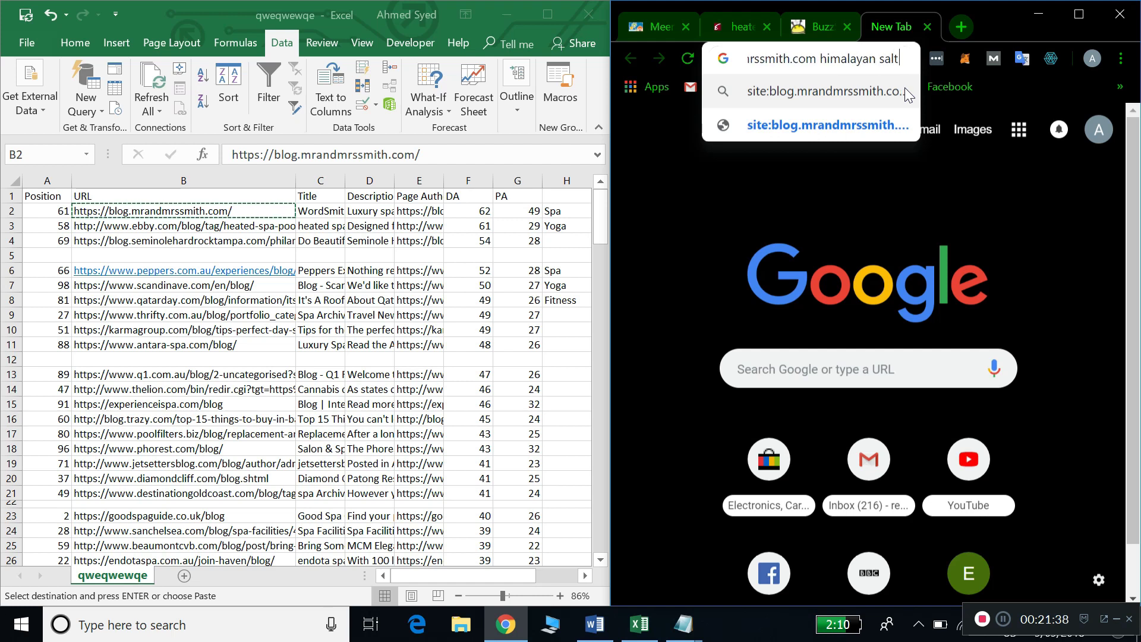
key(Return)
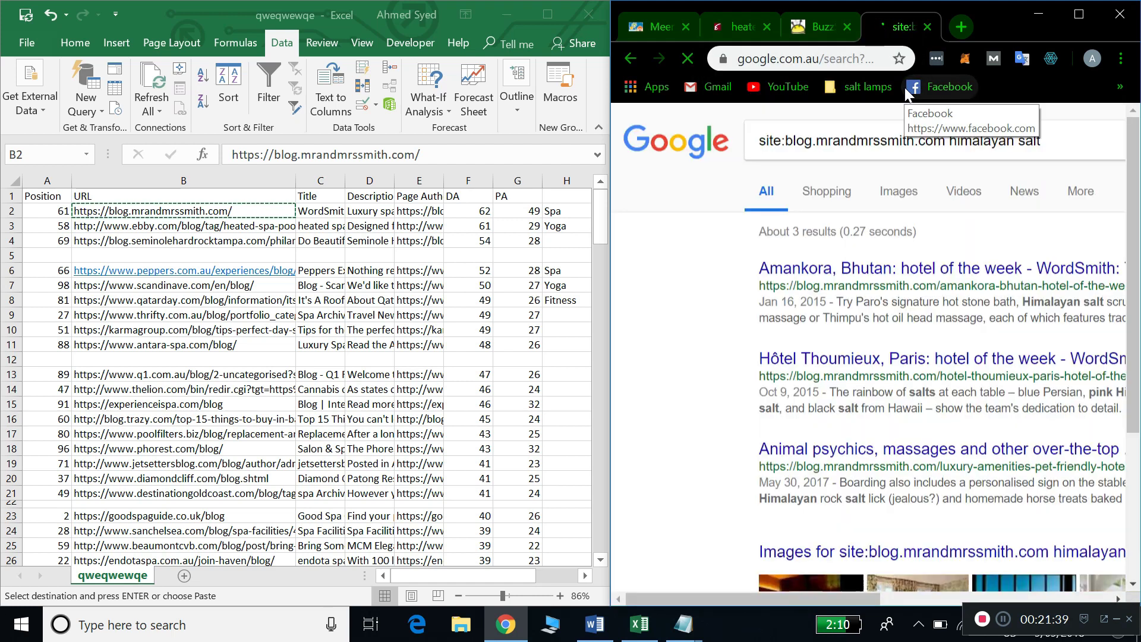
scroll(948, 350, right, 1)
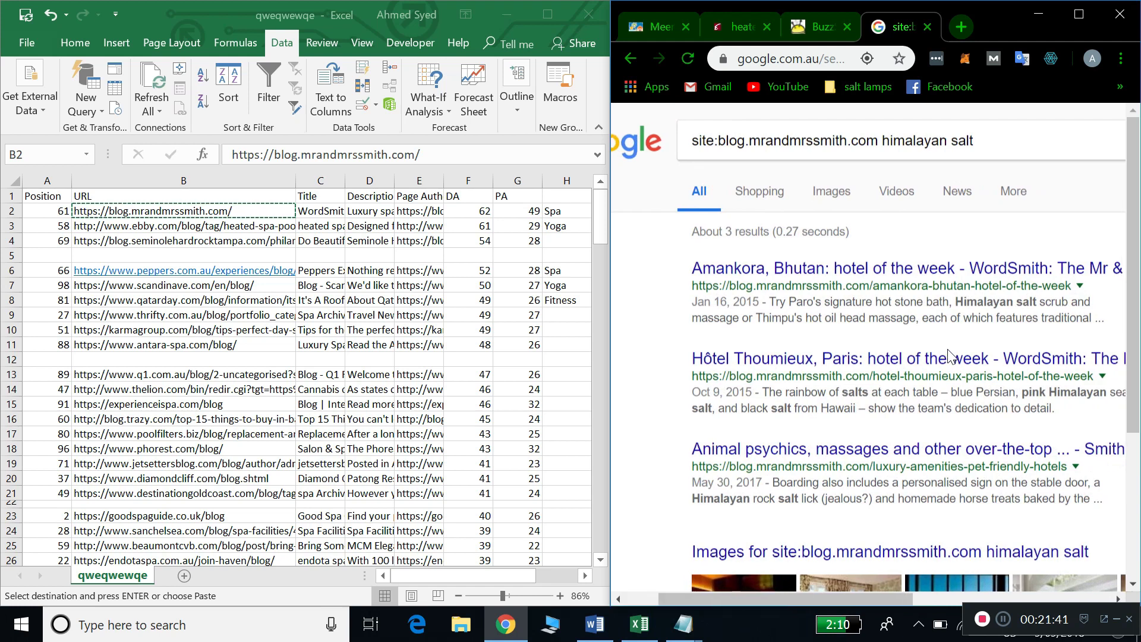
drag(947, 301, 1045, 302)
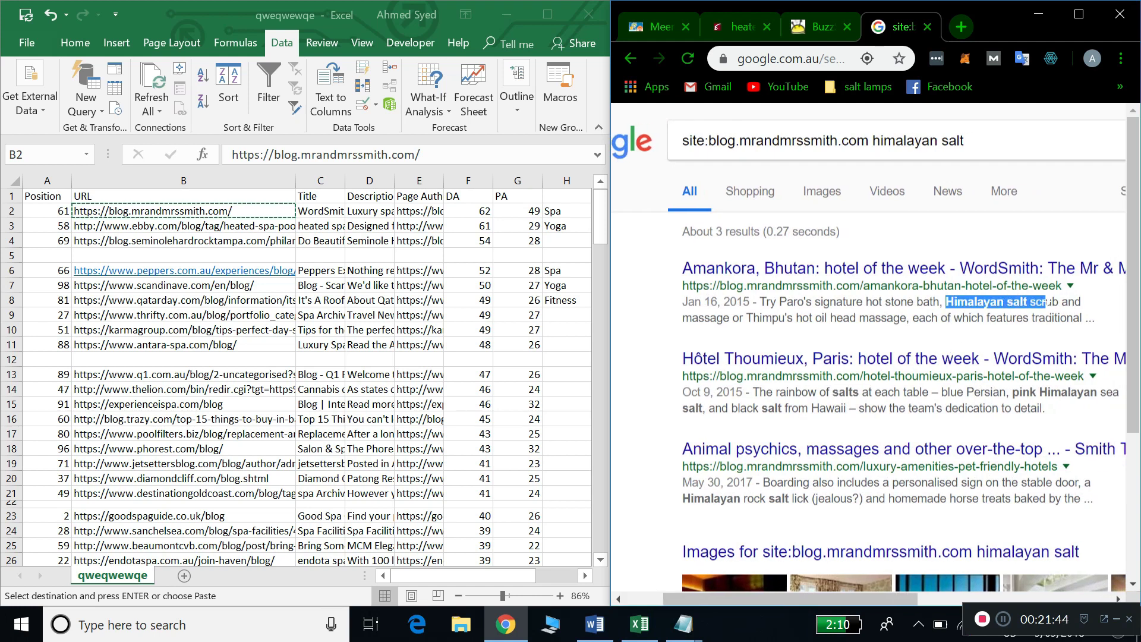
Enter "Yes" in cell I2 of the Excel sheet for the blog.mrandmrssmith.com row.
click(541, 252)
scroll(531, 223, right, 1)
click(558, 210)
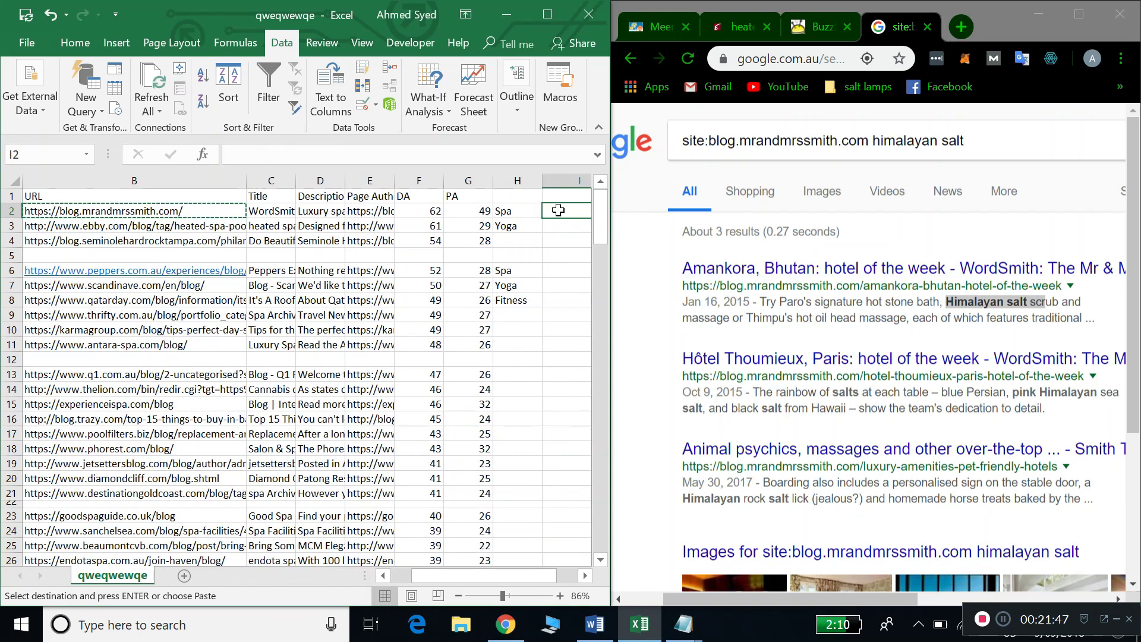
text(Yes)
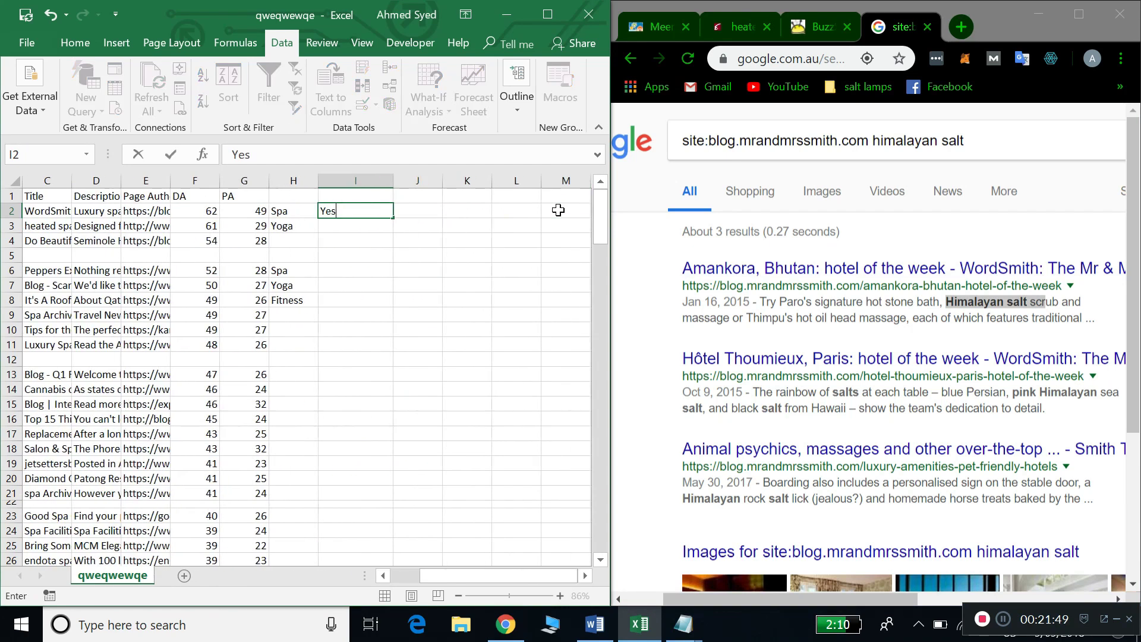
click(339, 196)
text(Blo)
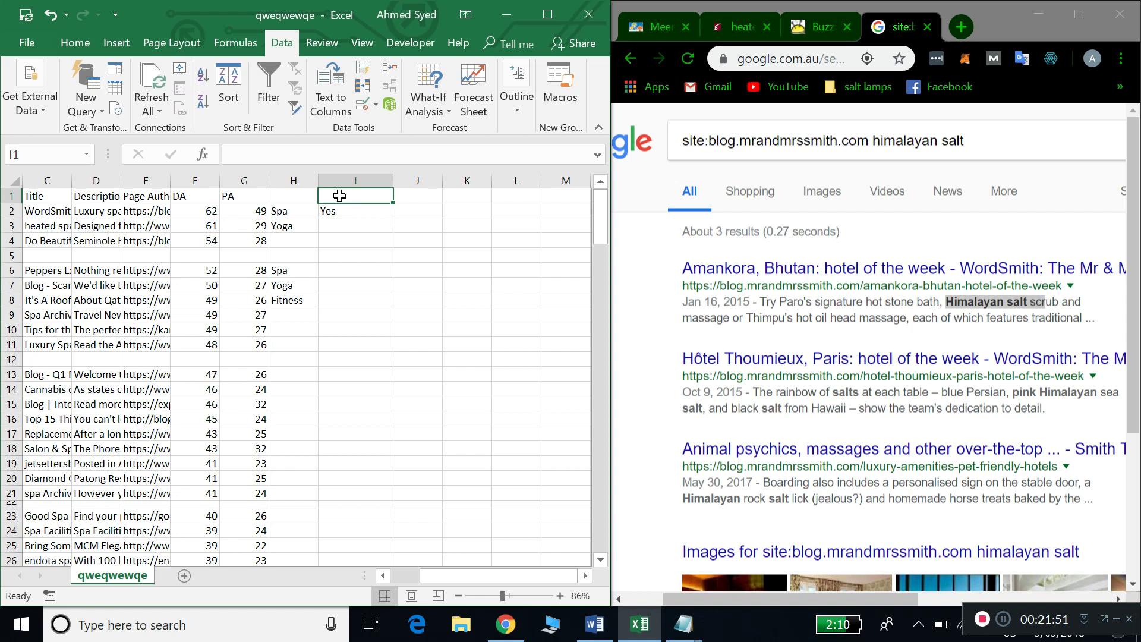
key(BackSpace)
key(BackSpace)
key(BackSpace)
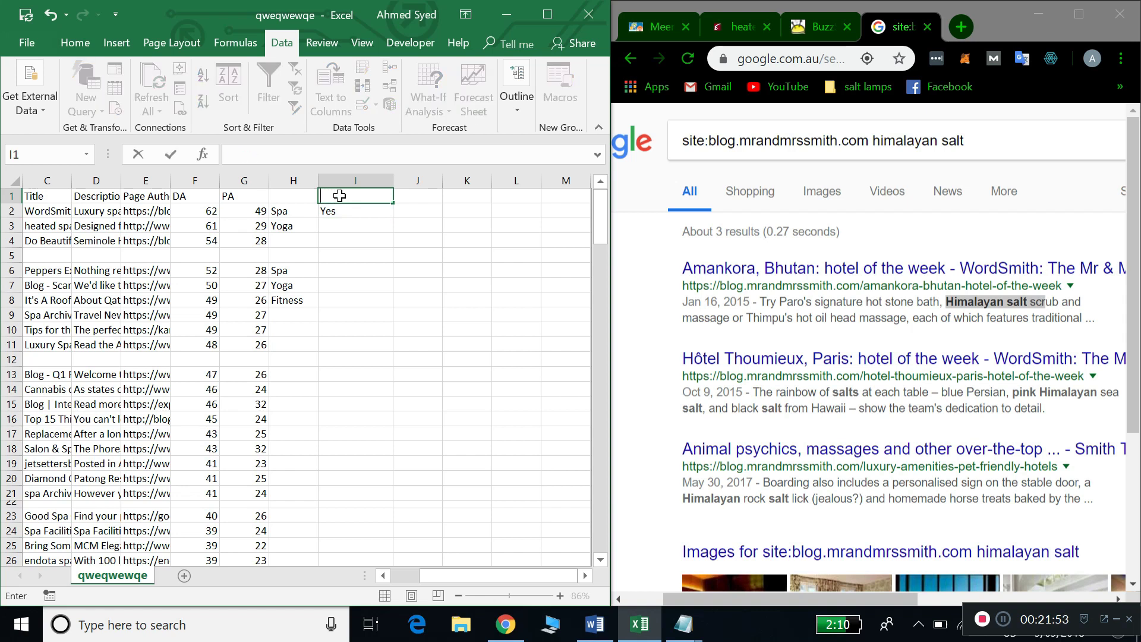
Enter the header "Category" in cell H1 above the niche labels.
key(Left)
text(Category)
key(Return)
key(Page_Down)
scroll(338, 195, up, 8)
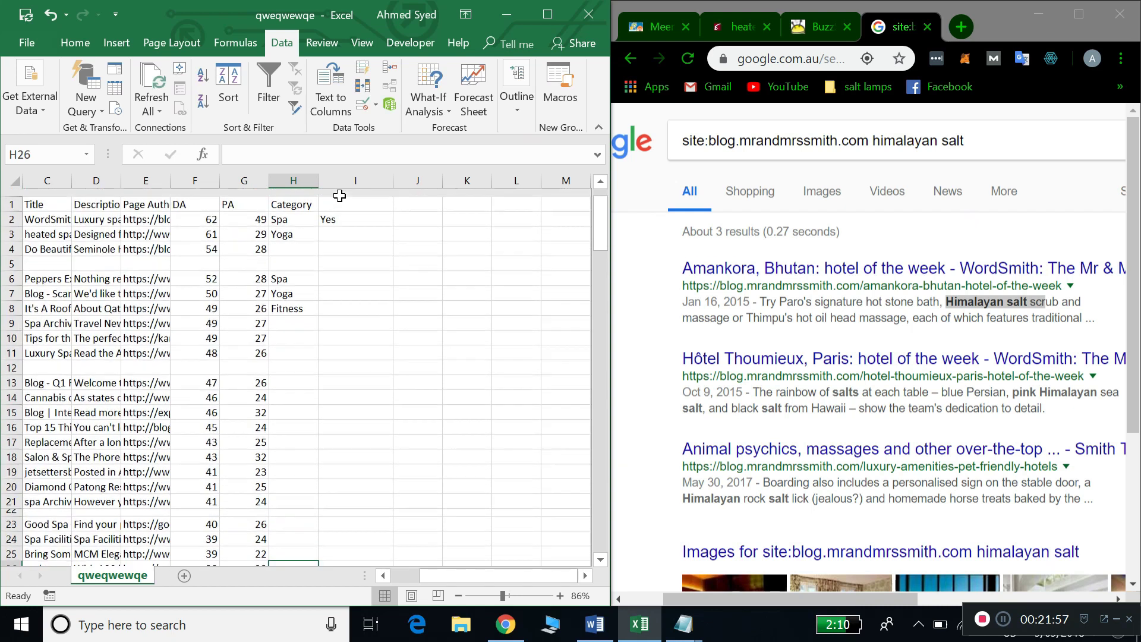
Enter the header "Blogpost or not?" in cell I1 and widen column I to fit it.
click(339, 196)
text(Blogpost or not?)
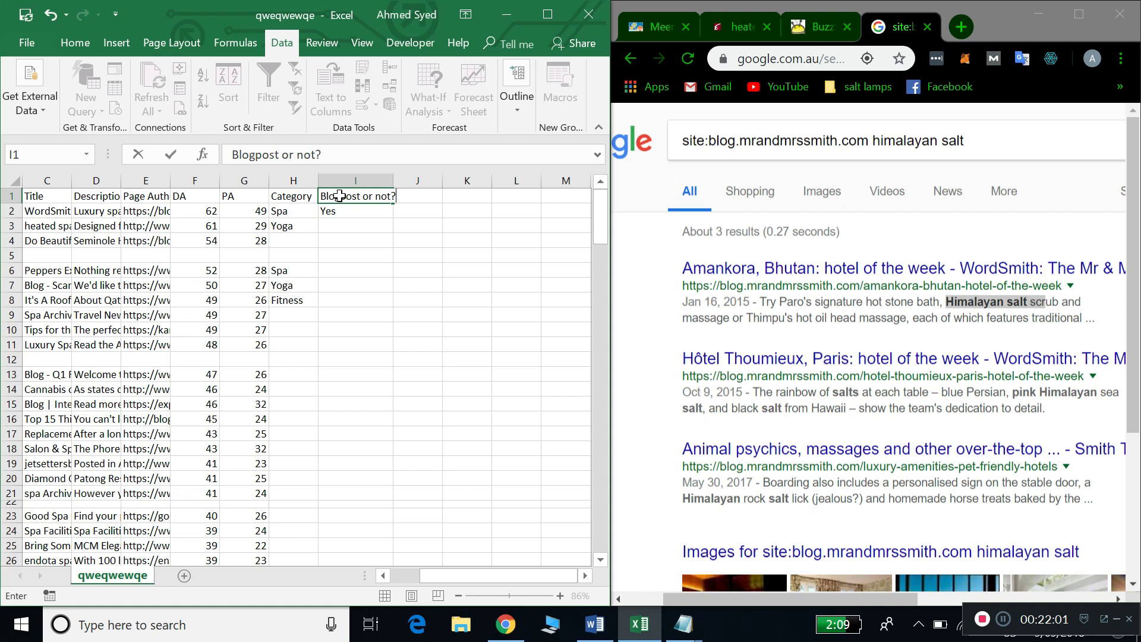
click(381, 257)
drag(394, 180, 408, 180)
Look over the URL and category columns and copy the thrifty.com.au blog URL in cell B9.
scroll(311, 263, left, 3)
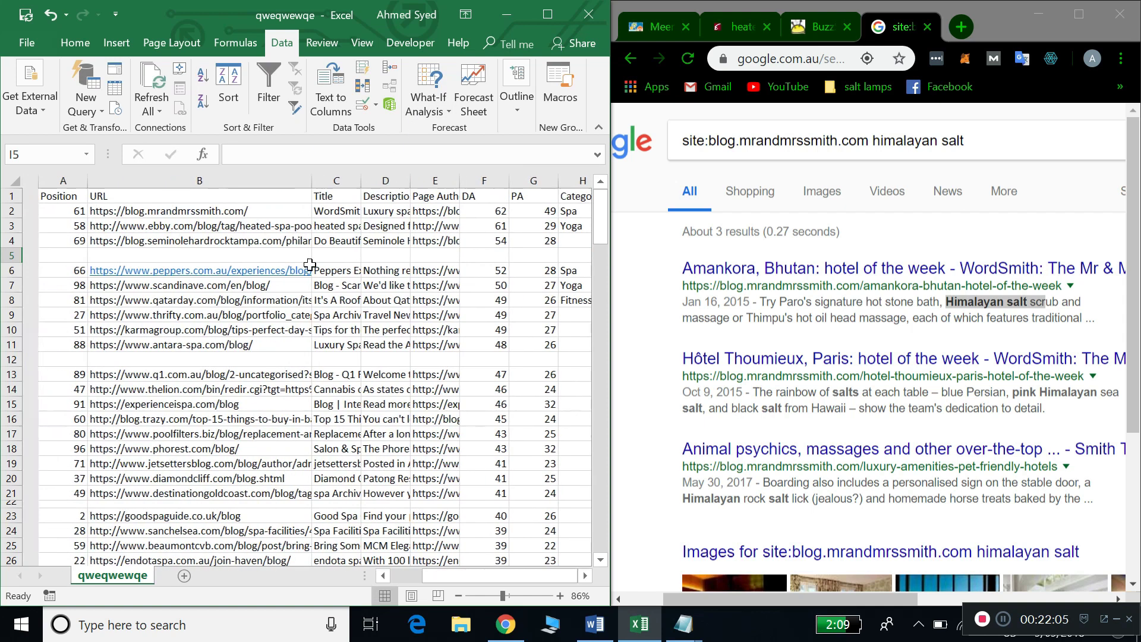
scroll(375, 220, right, 3)
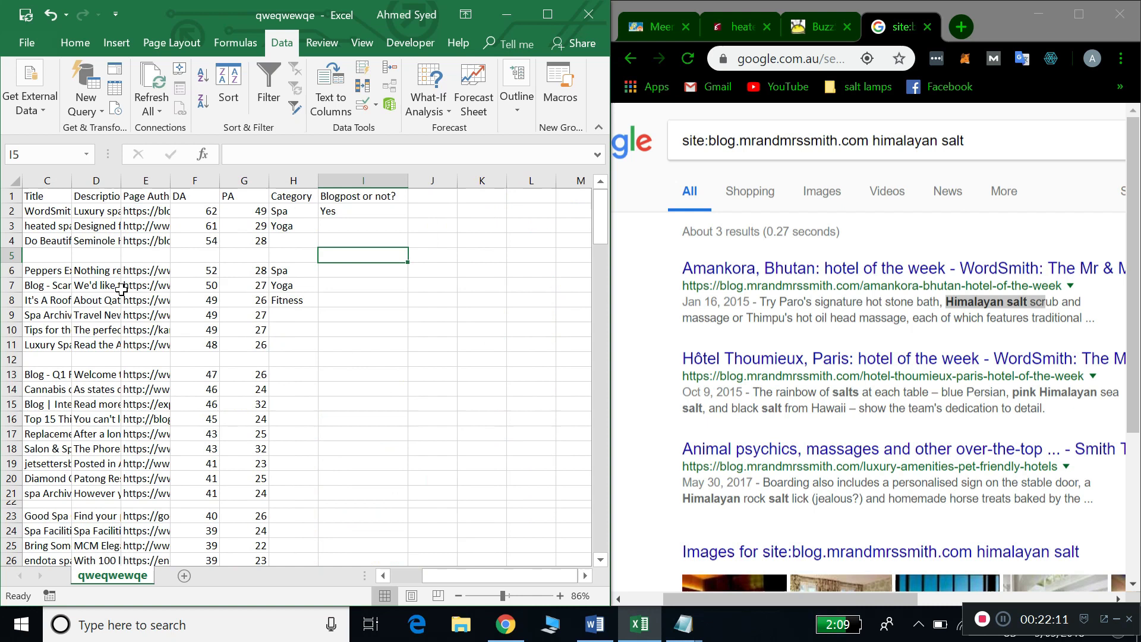
scroll(121, 284, left, 3)
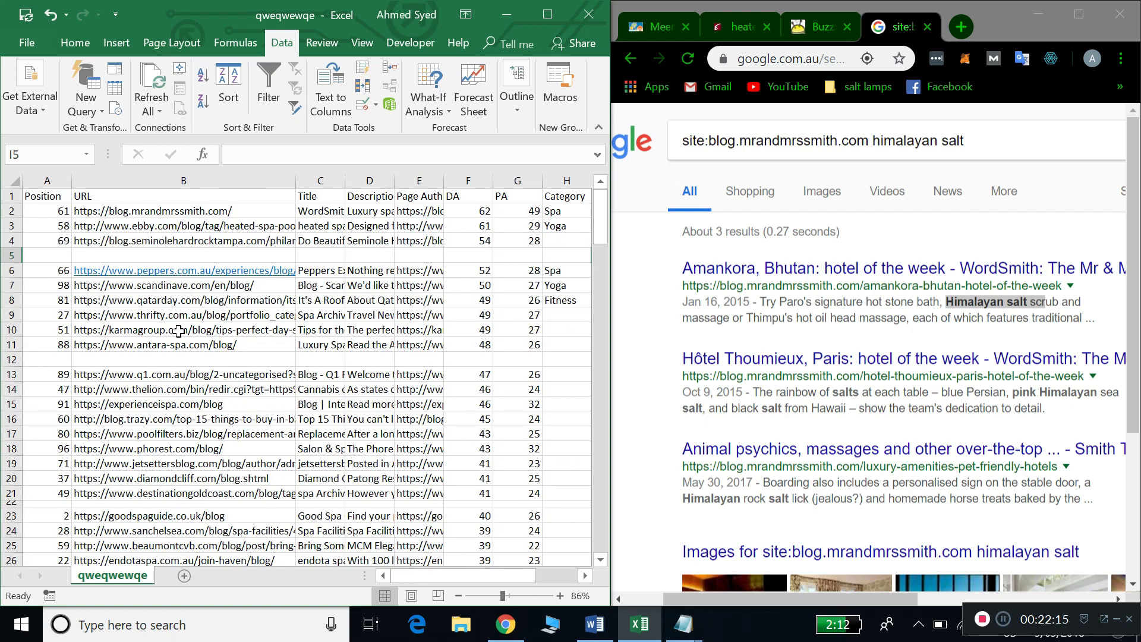
click(195, 300)
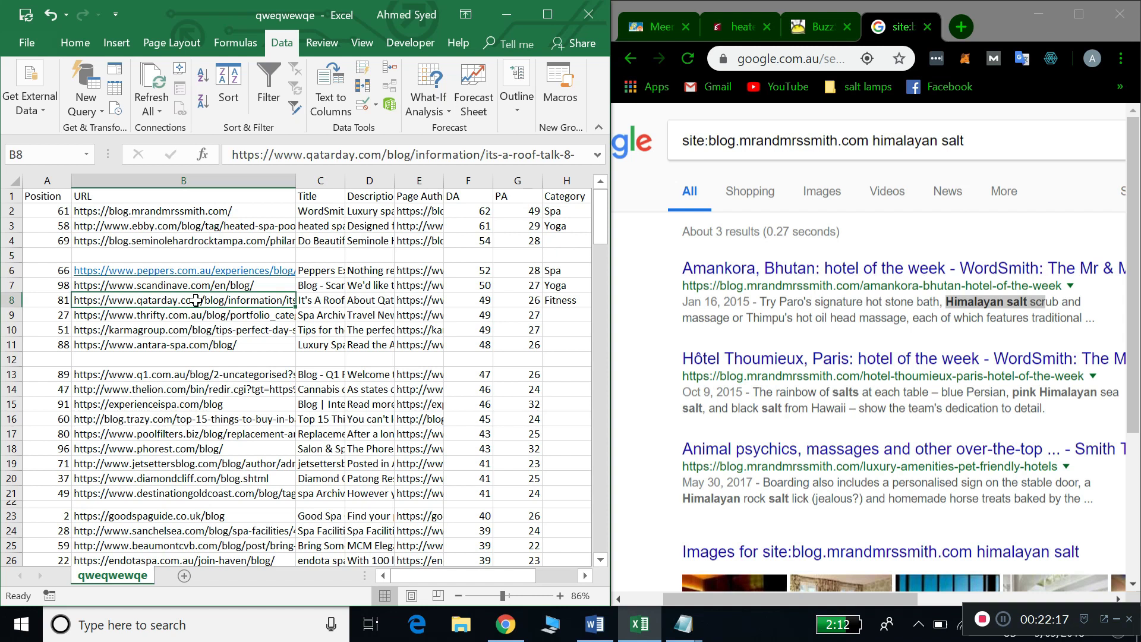
click(176, 314)
key(ctrl+c)
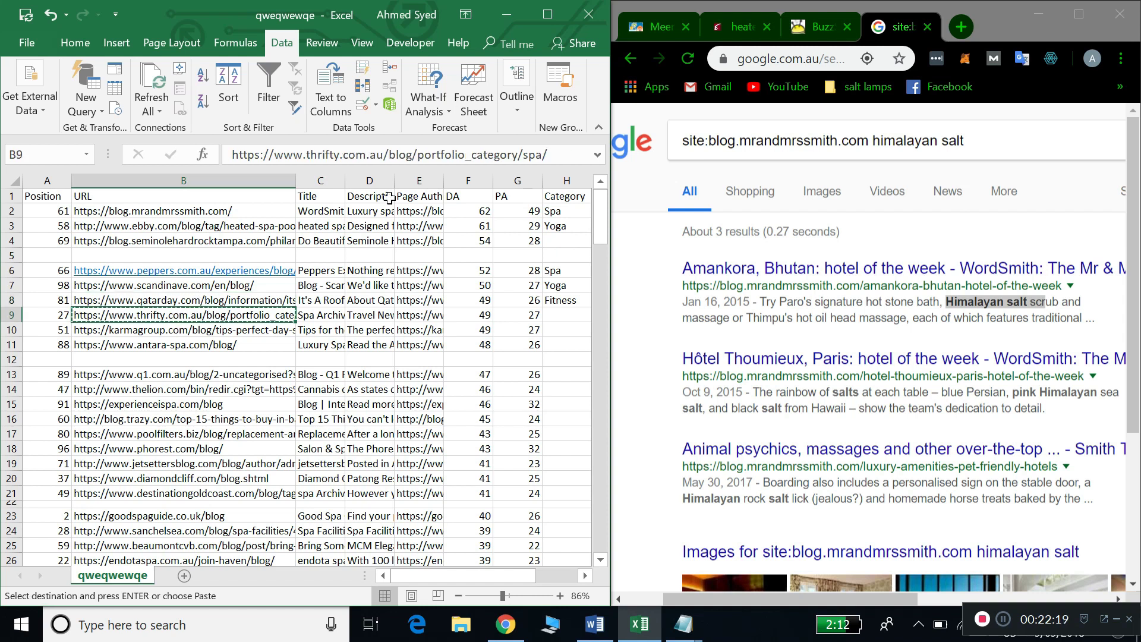
drag(708, 140, 866, 142)
key(ctrl+v)
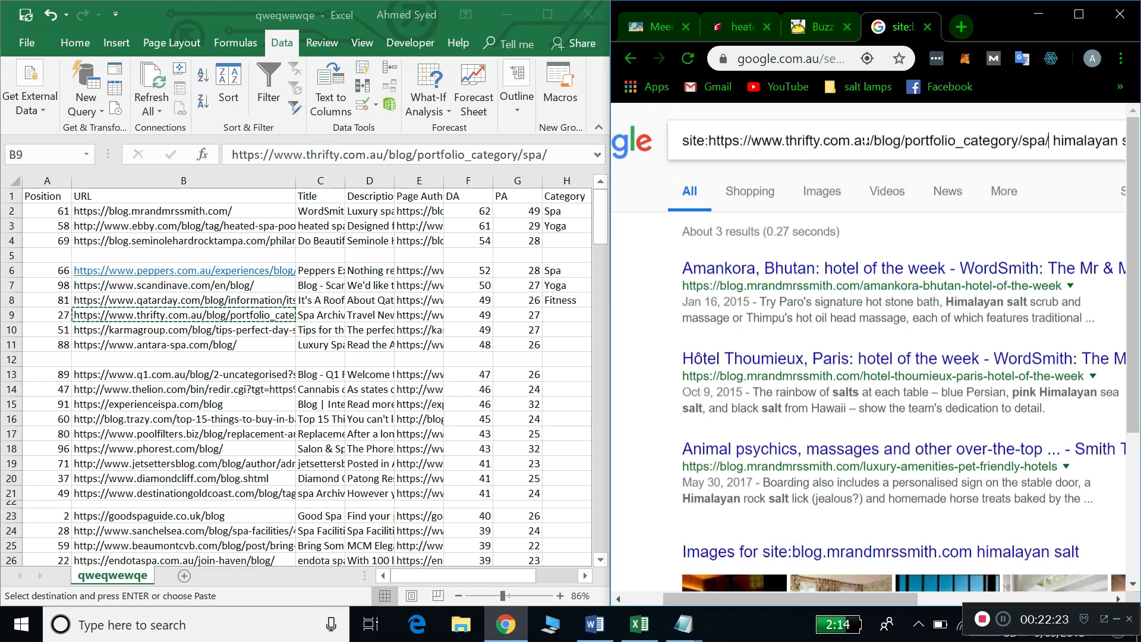
click(755, 141)
key(BackSpace)
key(BackSpace)
key(BackSpace)
key(BackSpace)
key(BackSpace)
key(BackSpace)
key(BackSpace)
key(BackSpace)
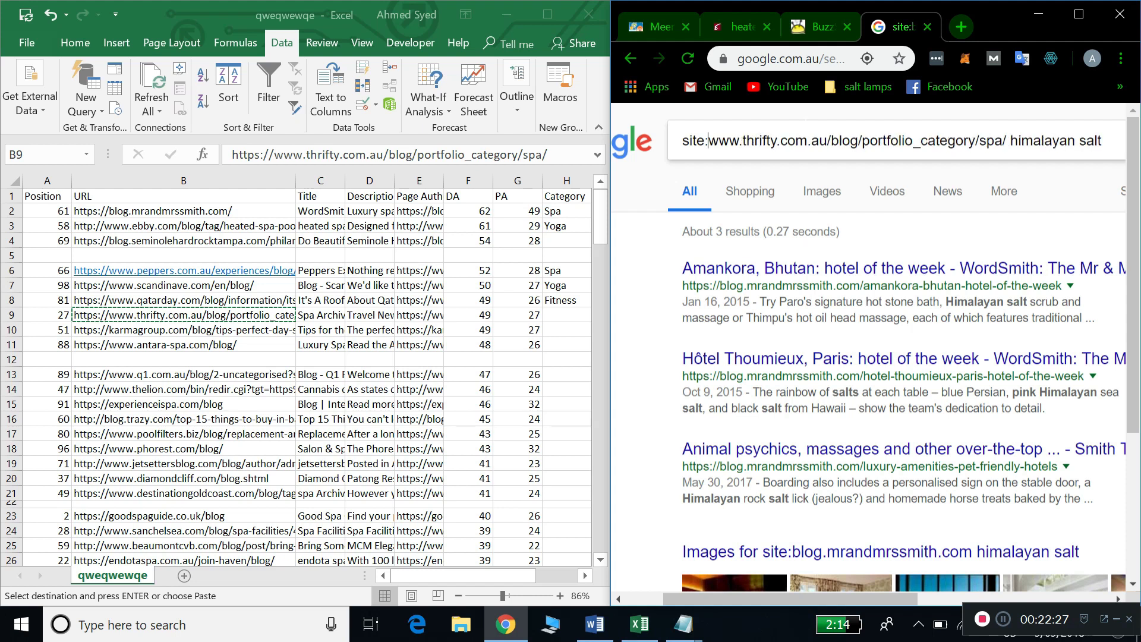
drag(1011, 142, 828, 141)
key(BackSpace)
key(Return)
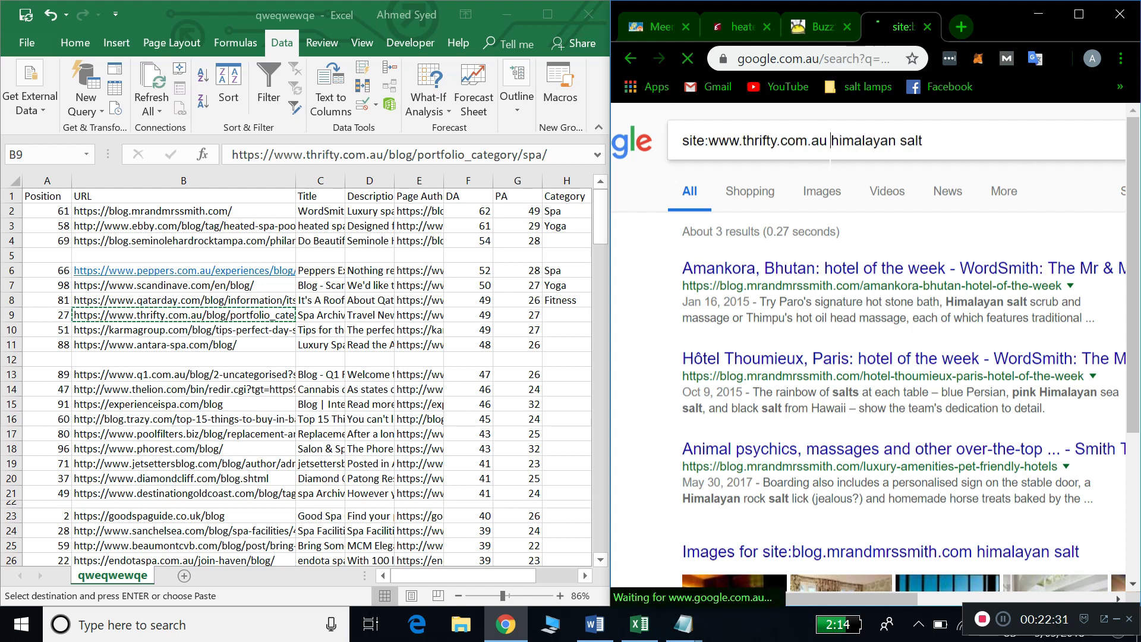
scroll(939, 274, right, 3)
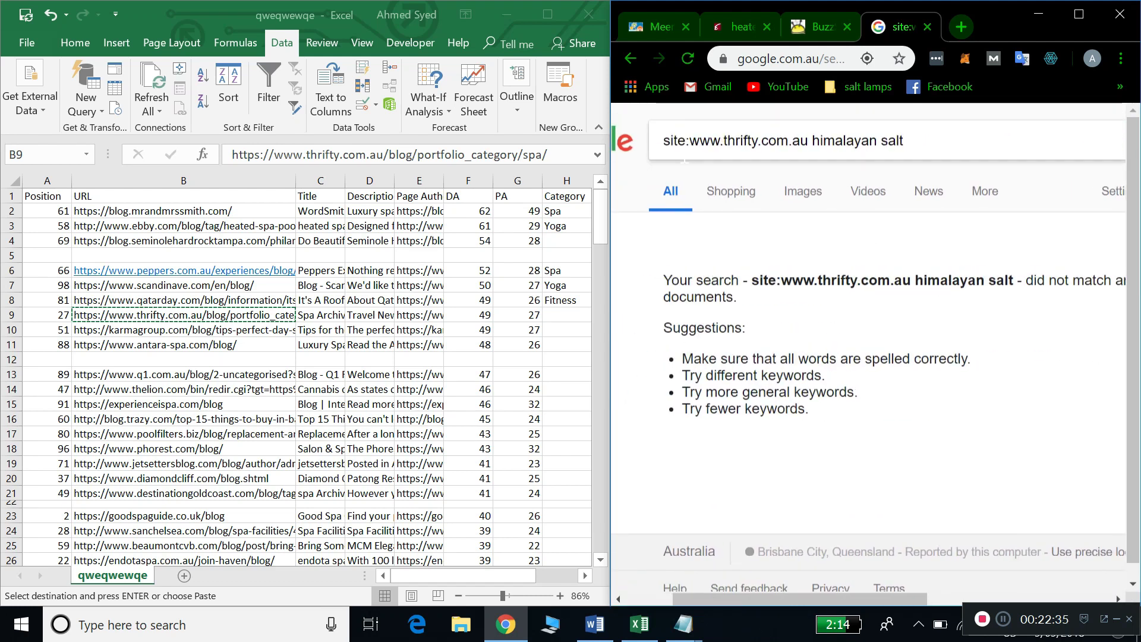
Select cell I9 in the "Blogpost or not?" column of the Excel sheet for the thrifty.com.au row.
click(551, 325)
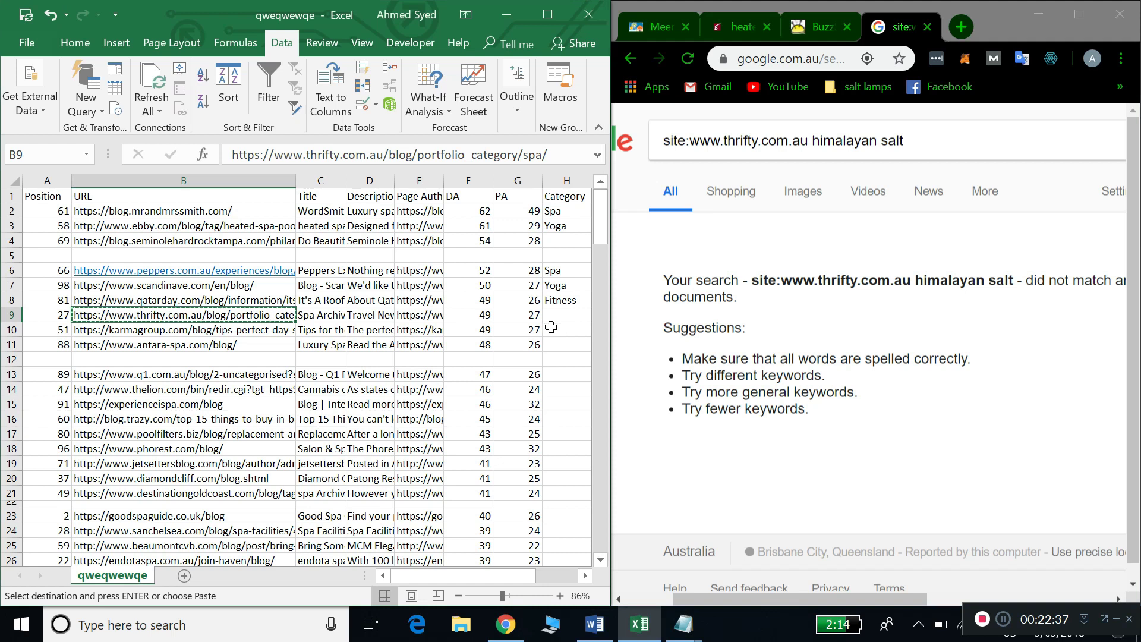
scroll(551, 327, right, 3)
scroll(552, 327, left, 2)
click(559, 315)
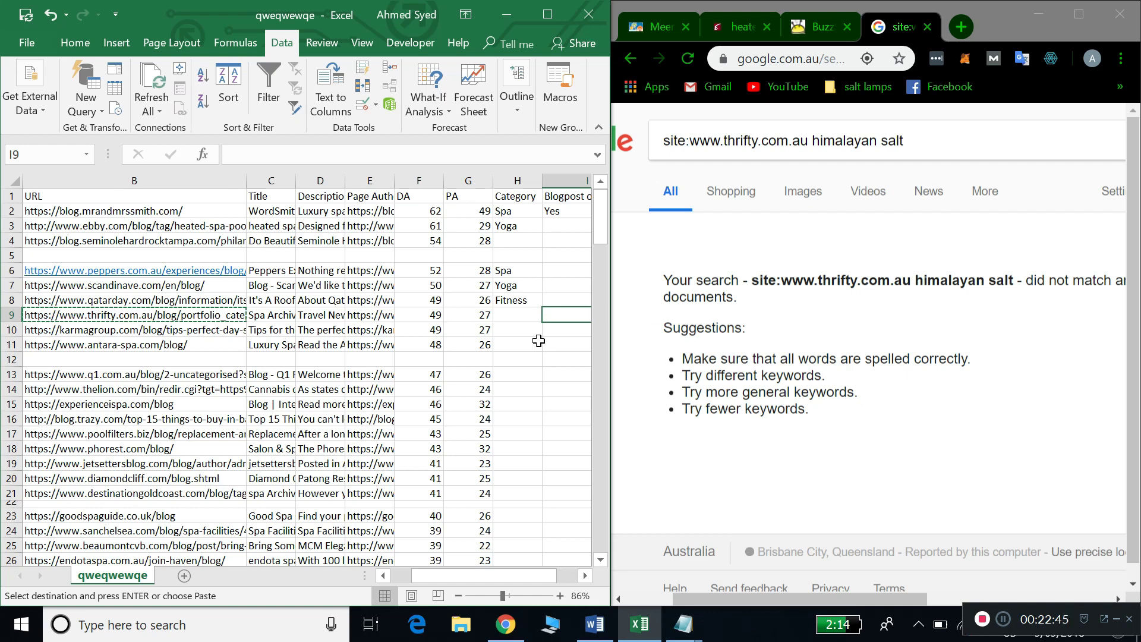
Search Google in a new tab for "open multiple urls chrome extension" and close the results tab.
scroll(483, 339, down, 2)
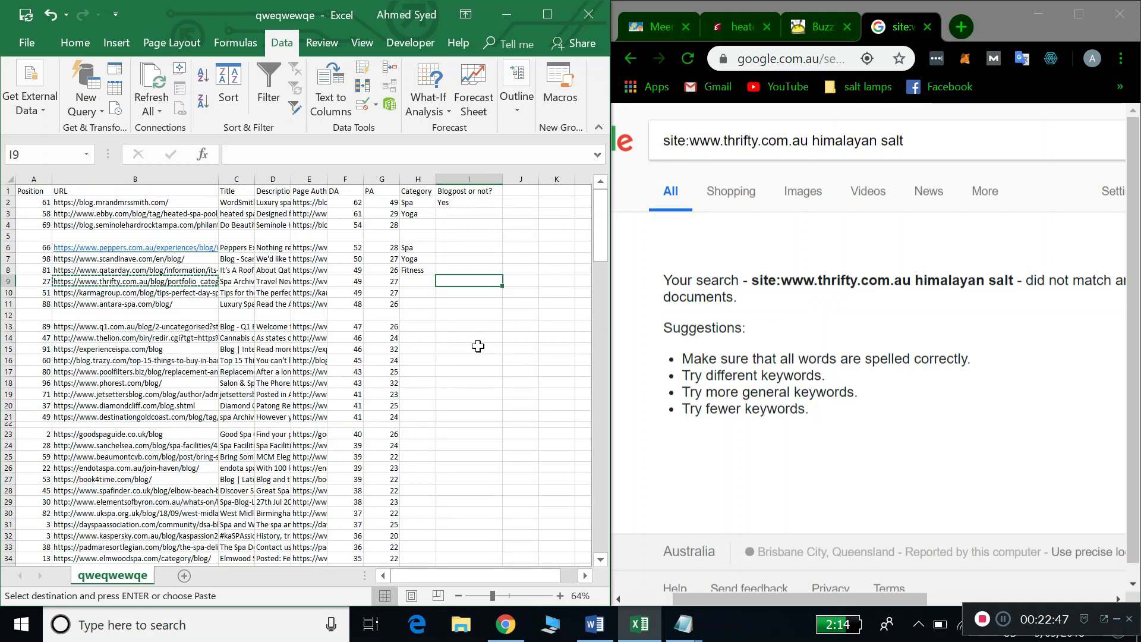
scroll(478, 345, down, 2)
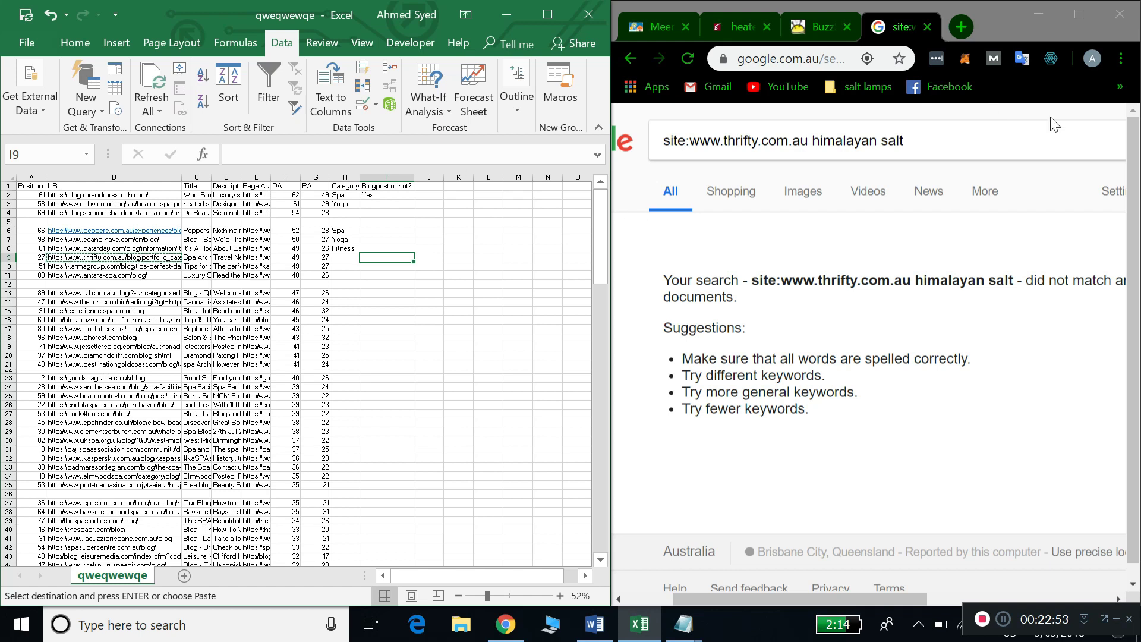
click(1120, 58)
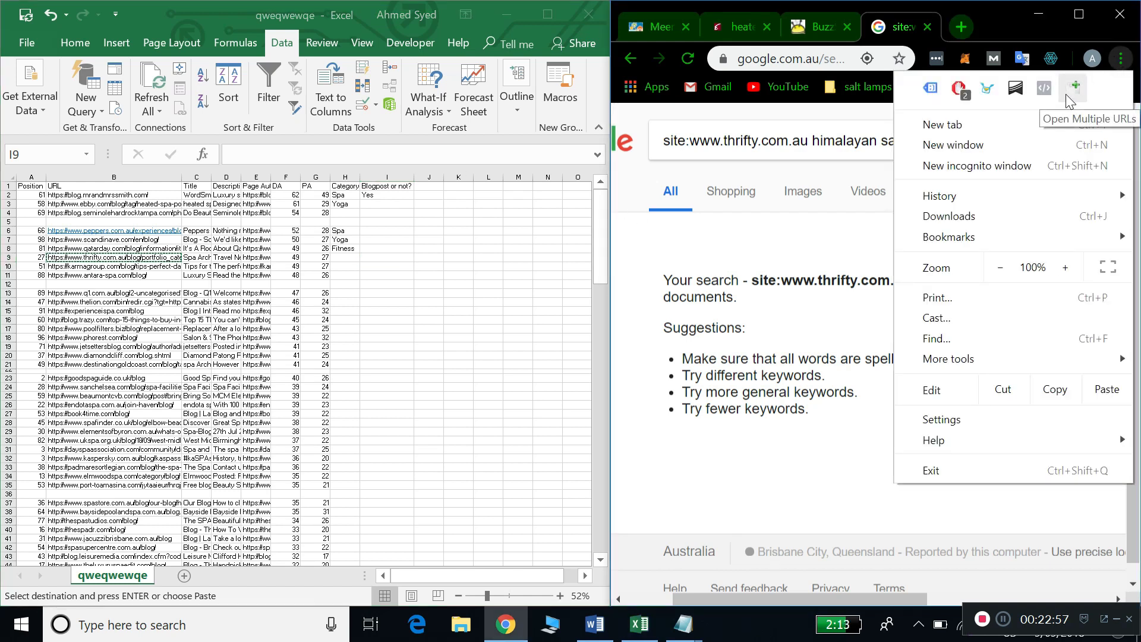
click(968, 30)
click(960, 22)
text(ope)
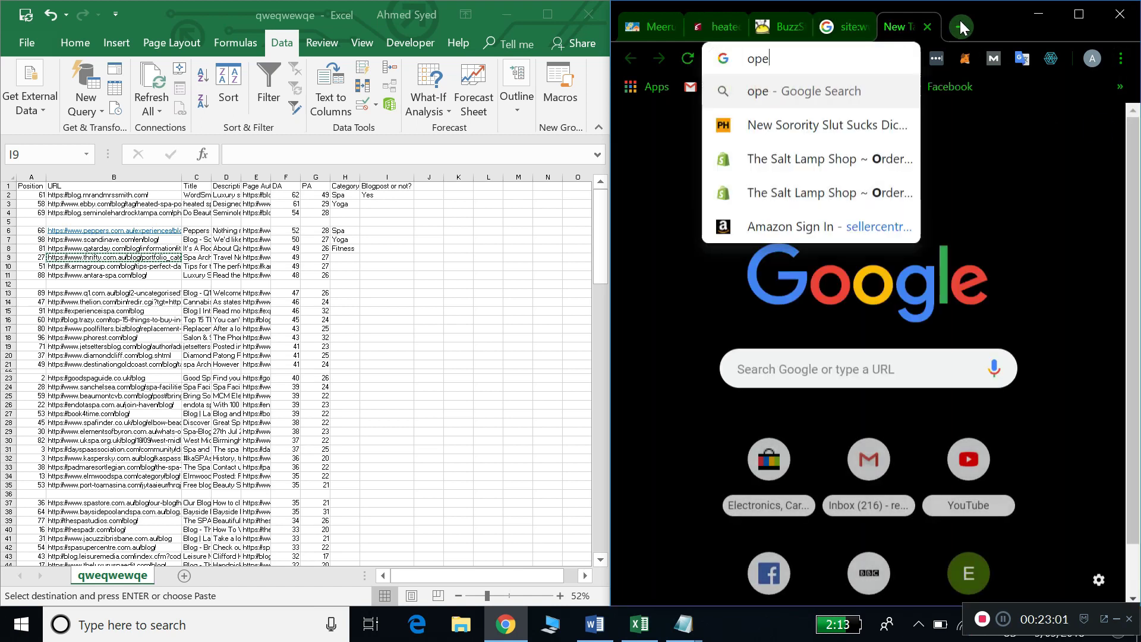
text(n multiple urls )
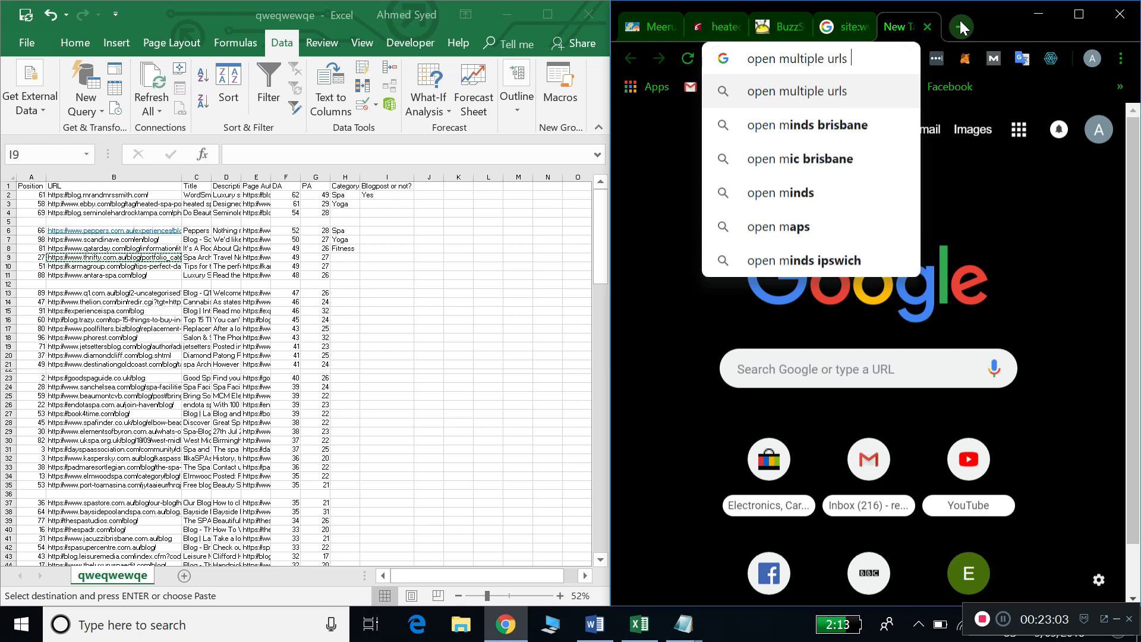
text(chrome )
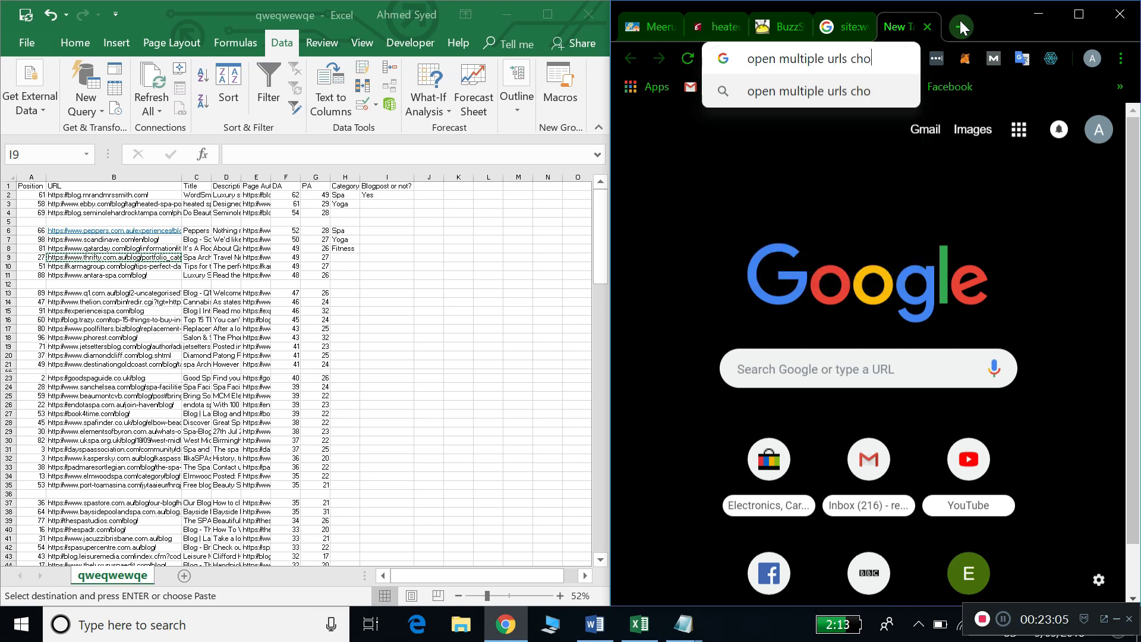
text(extension)
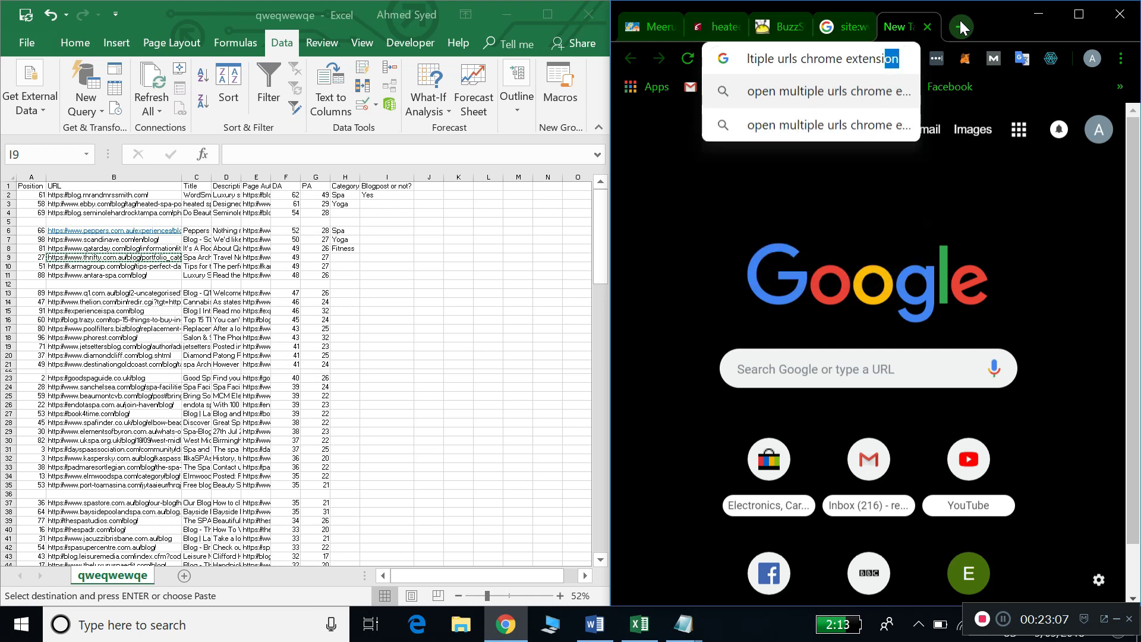
key(Return)
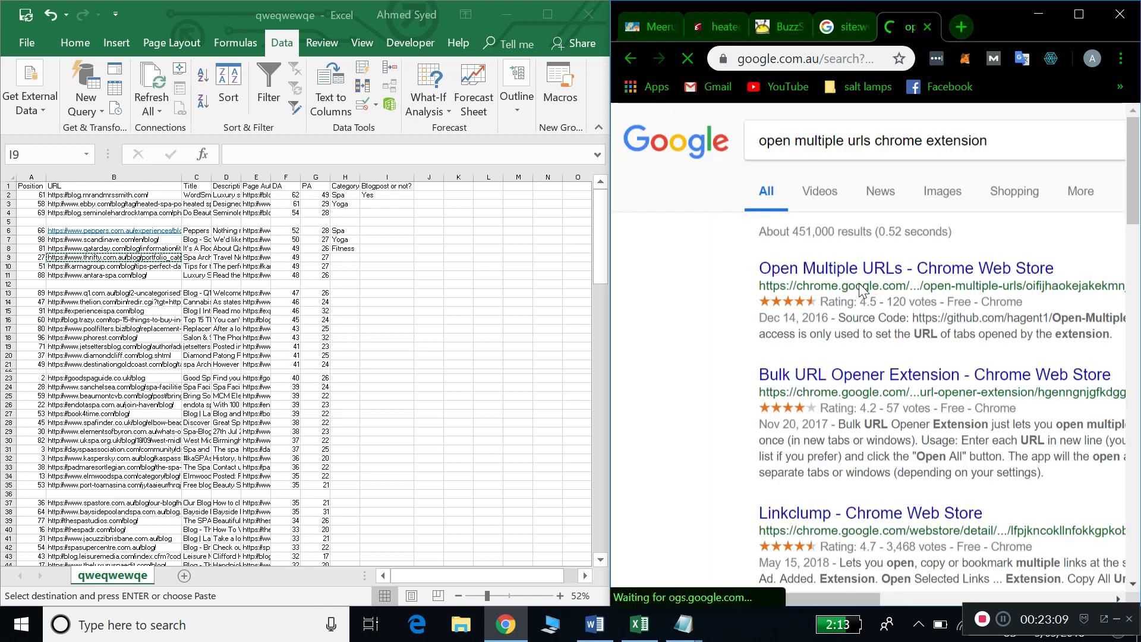
click(930, 26)
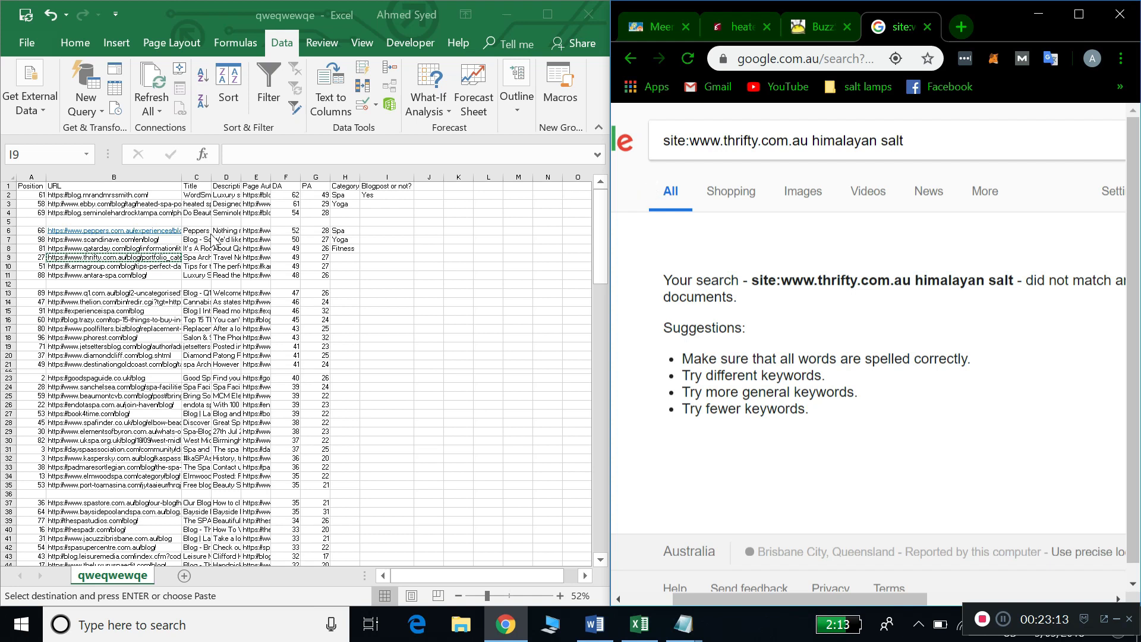
Copy the URLs in B2:B11 and paste them into the Open Multiple URLs extension in a new, maximized Chrome window.
click(133, 257)
drag(112, 194, 111, 276)
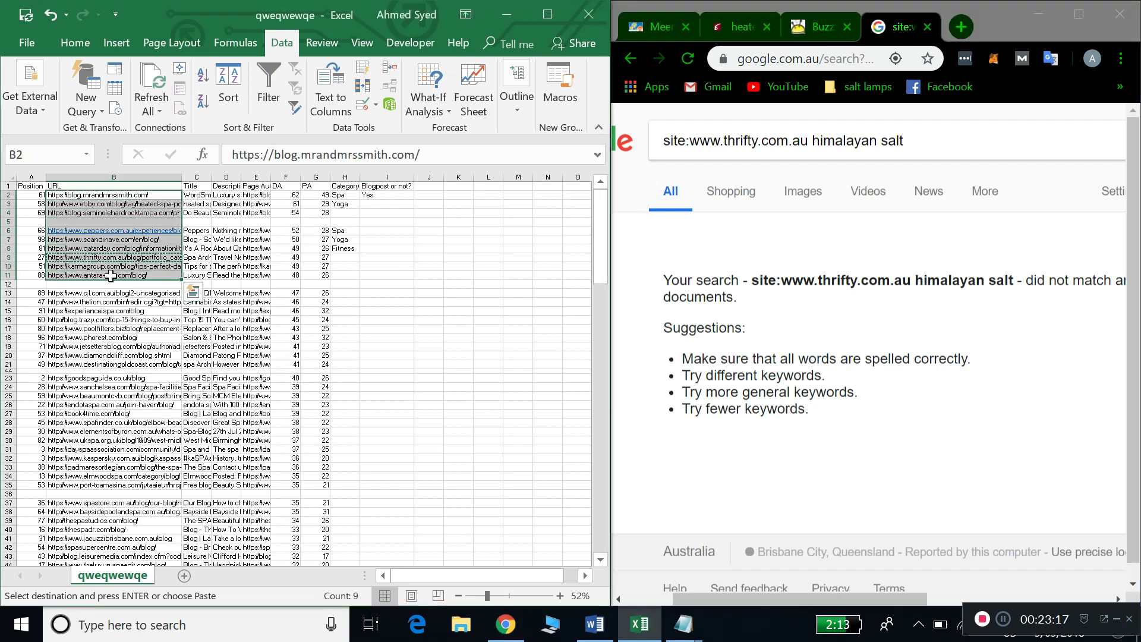
click(972, 20)
click(960, 25)
drag(906, 30, 699, 50)
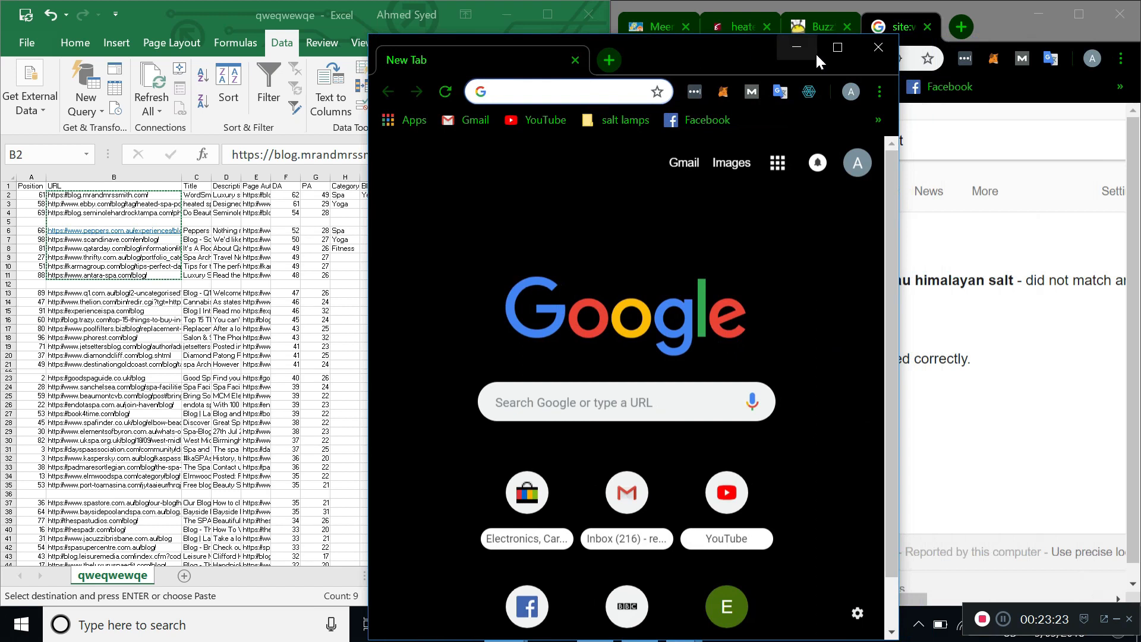
click(843, 49)
click(1058, 48)
key(ctrl+v)
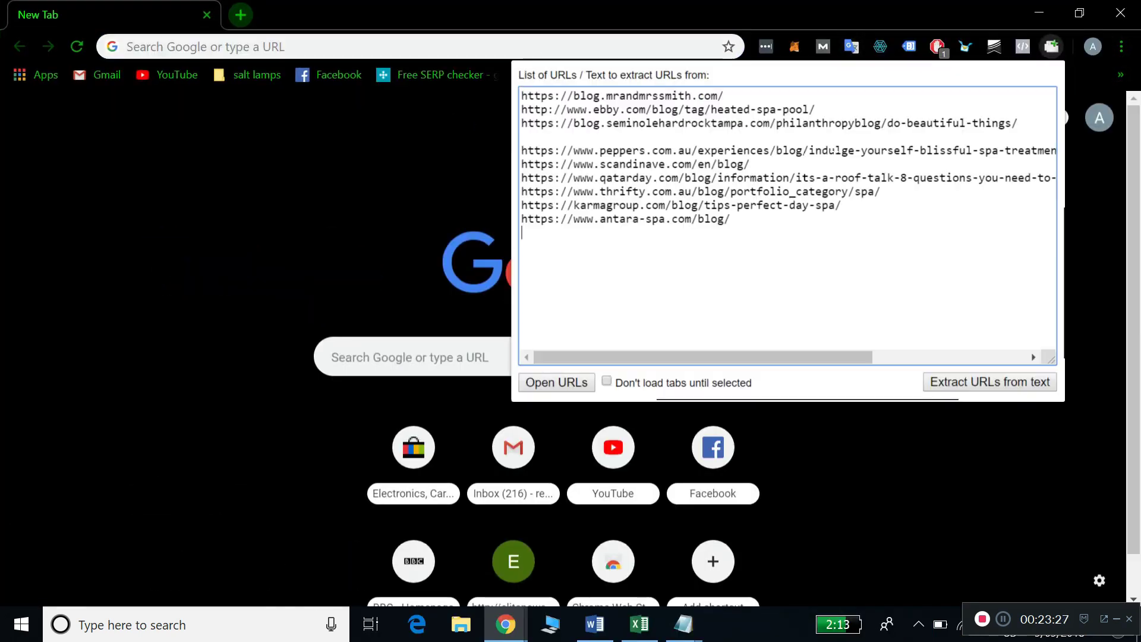
Remove the blank line from the pasted URL list and open all the URLs in separate tabs.
scroll(647, 178, right, 1)
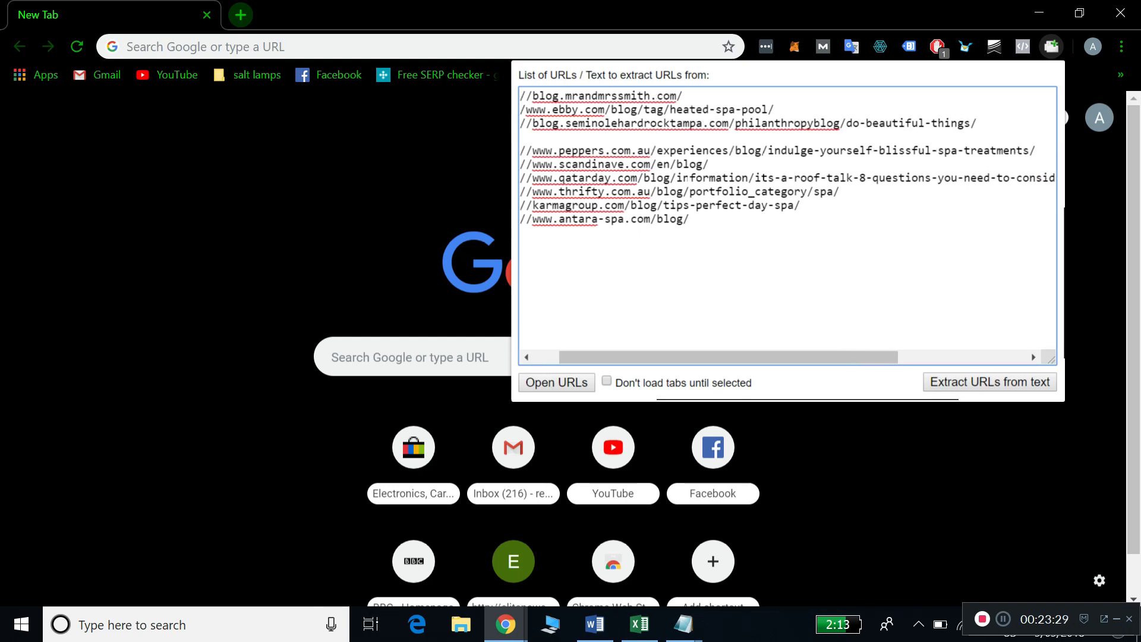
scroll(648, 177, left, 1)
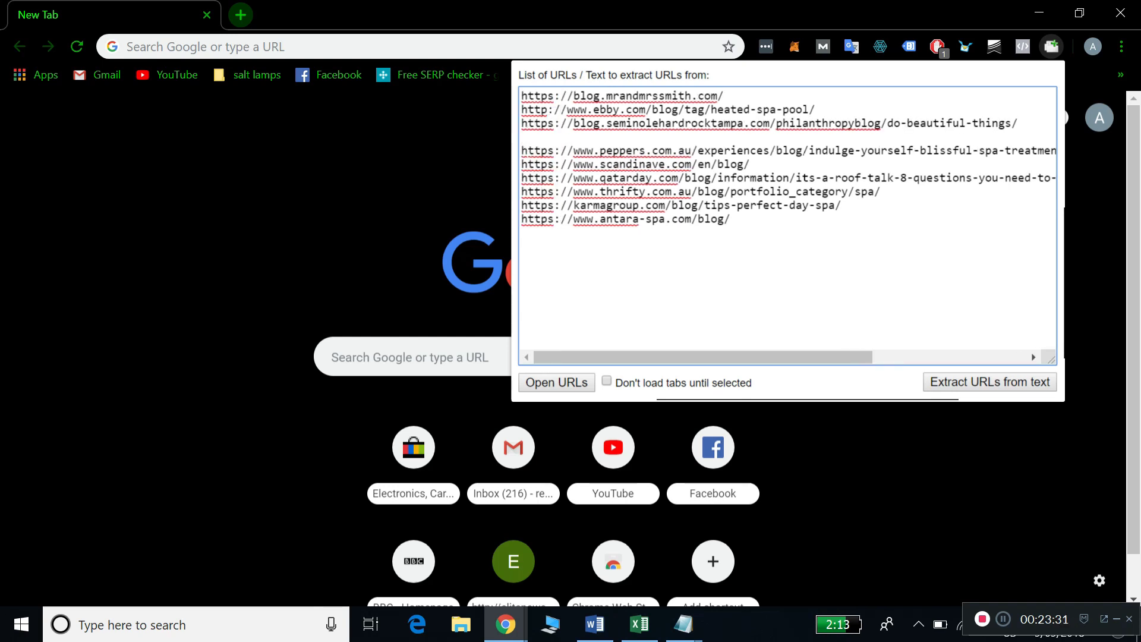
key(BackSpace)
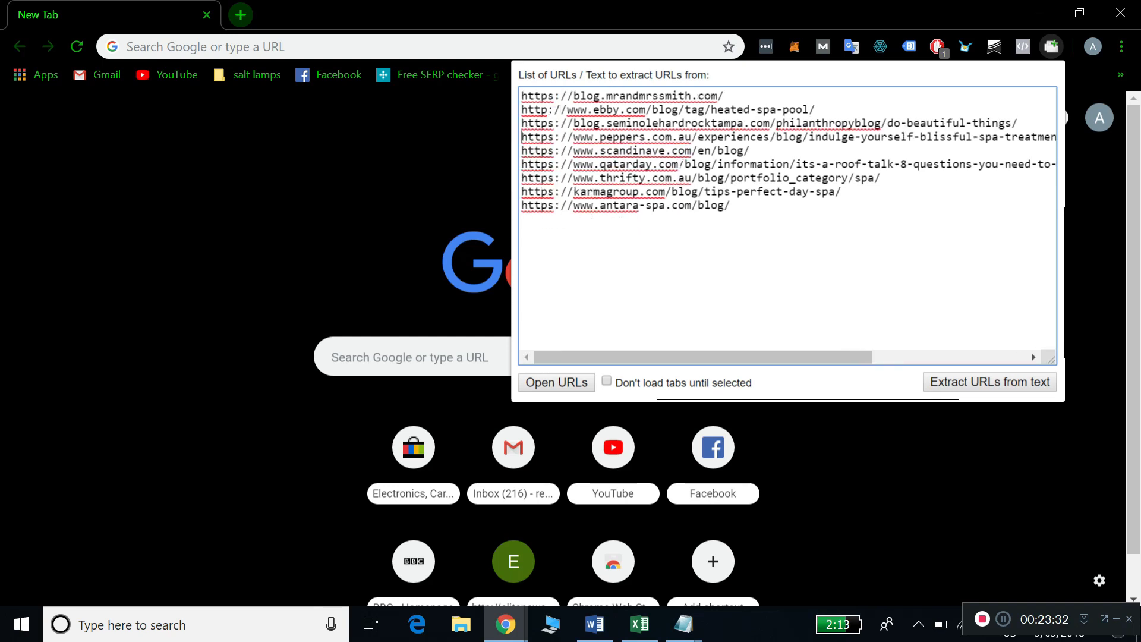
click(590, 382)
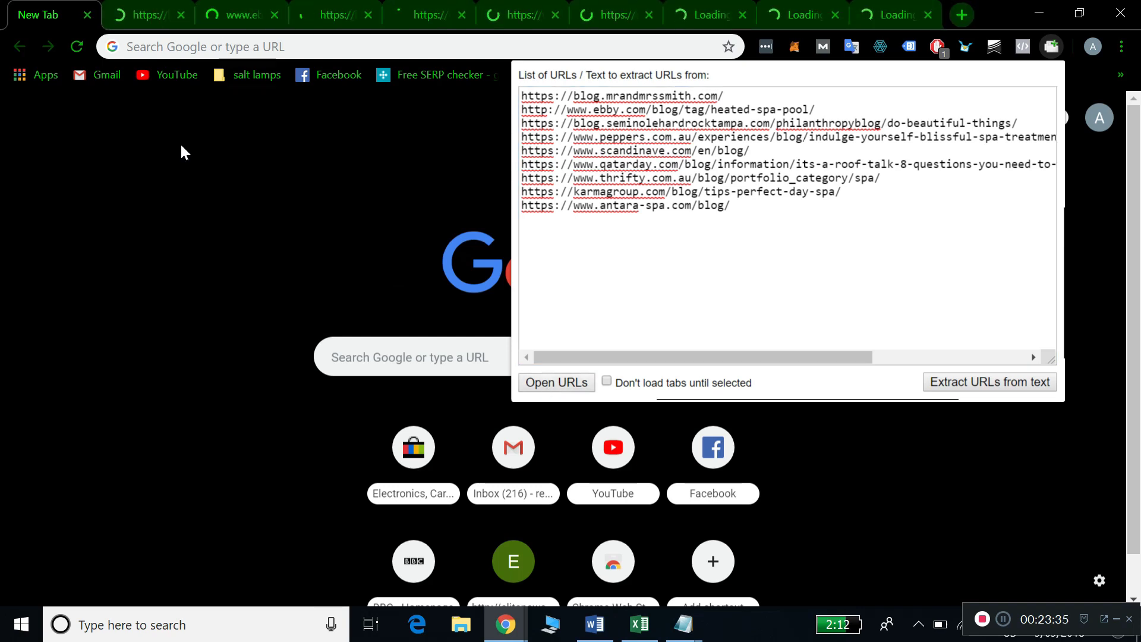
click(171, 173)
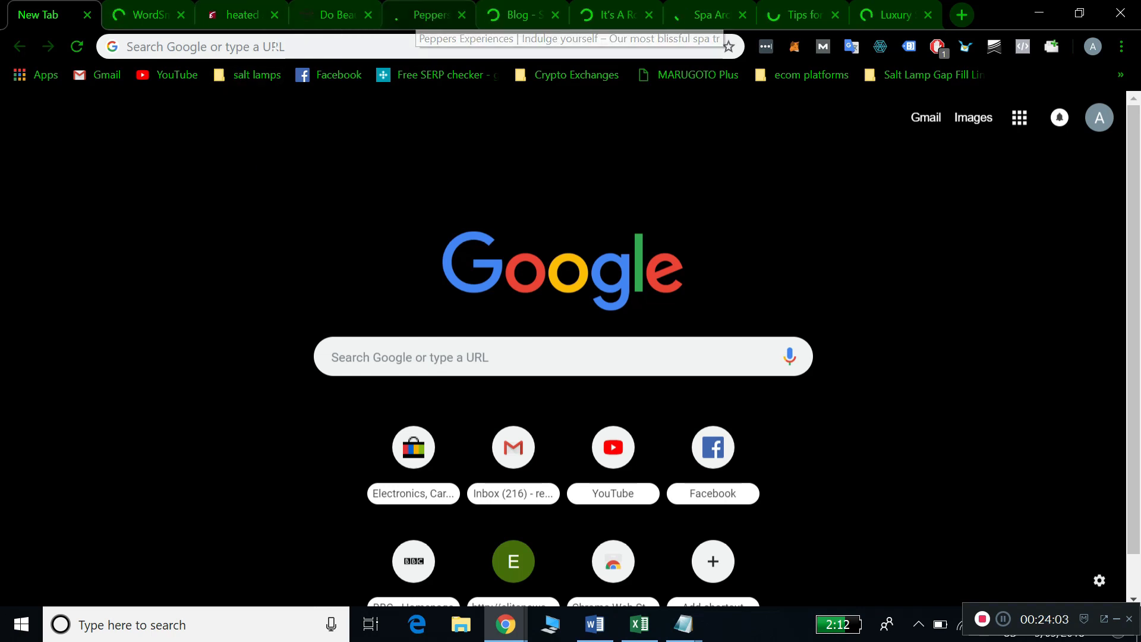
Compare the Ebby blog page with the Excel worksheet and view the Seminole Hard Rock blog post.
click(237, 11)
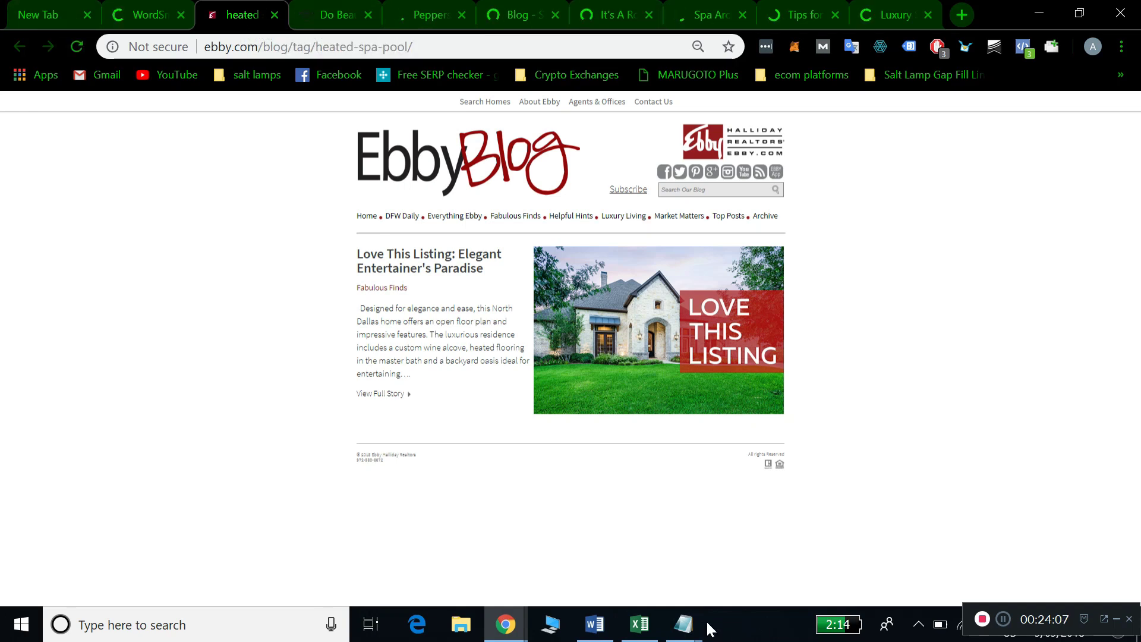
click(640, 624)
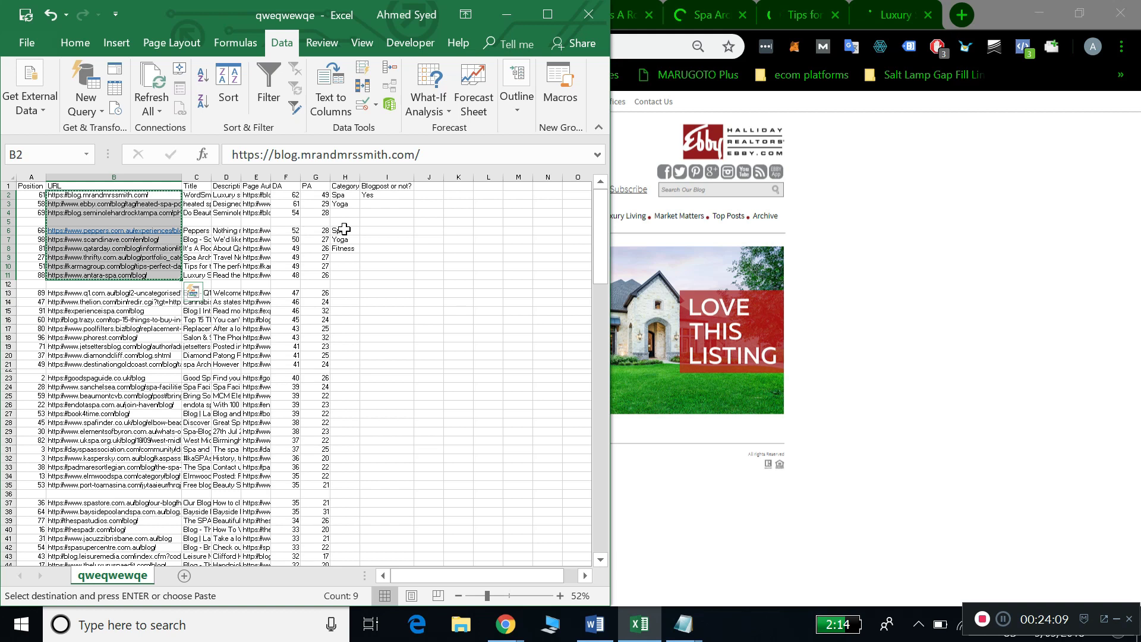
click(977, 332)
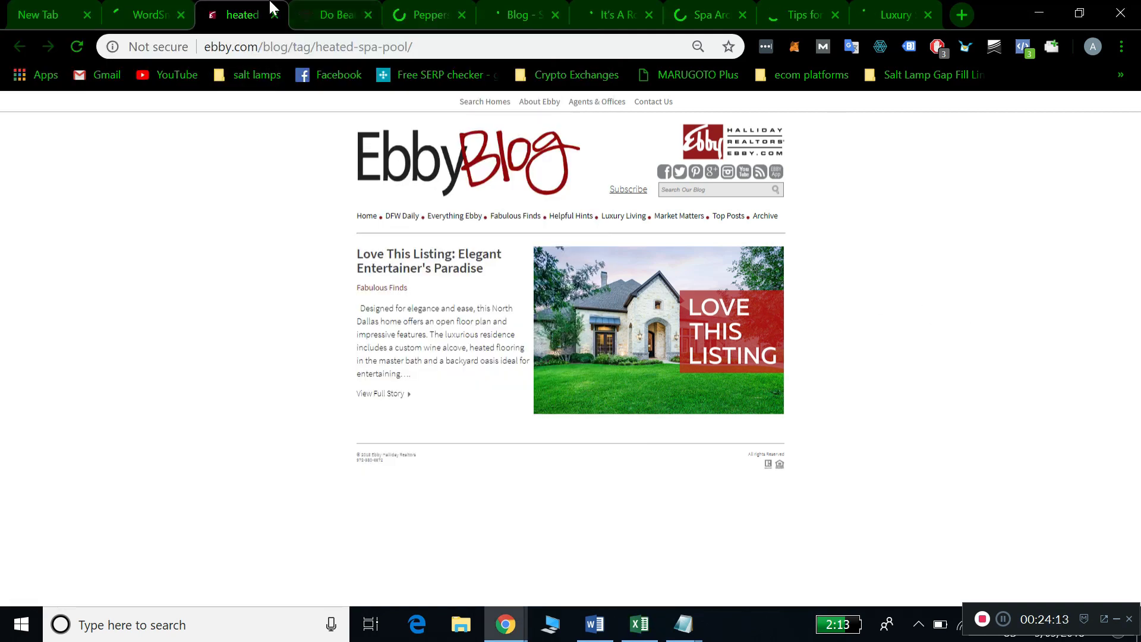
key(alt+Tab)
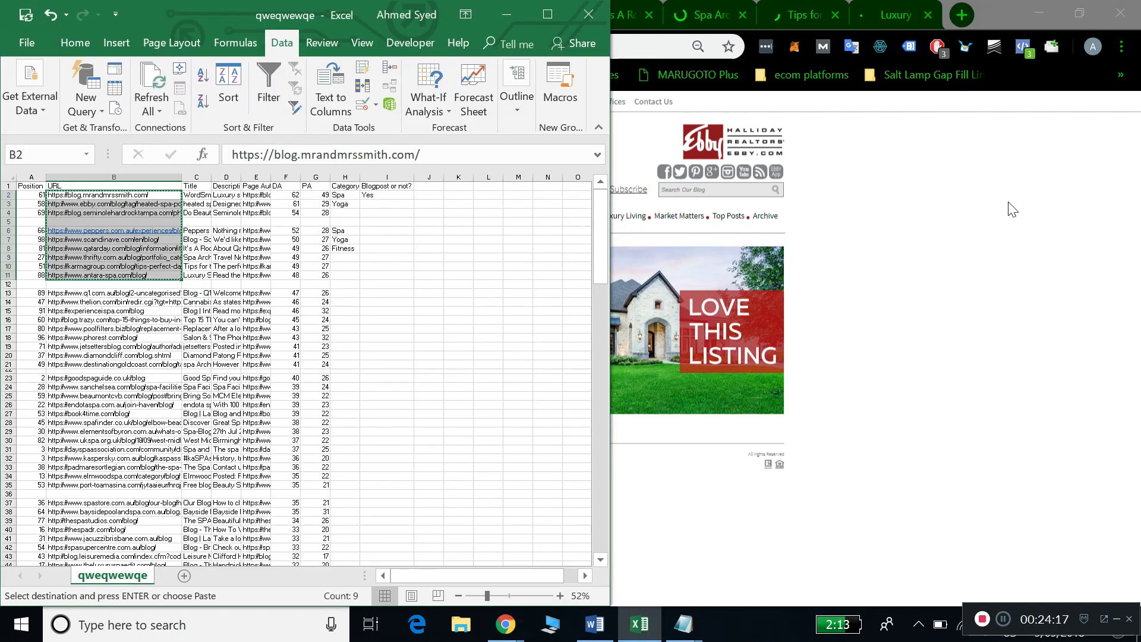
click(1011, 206)
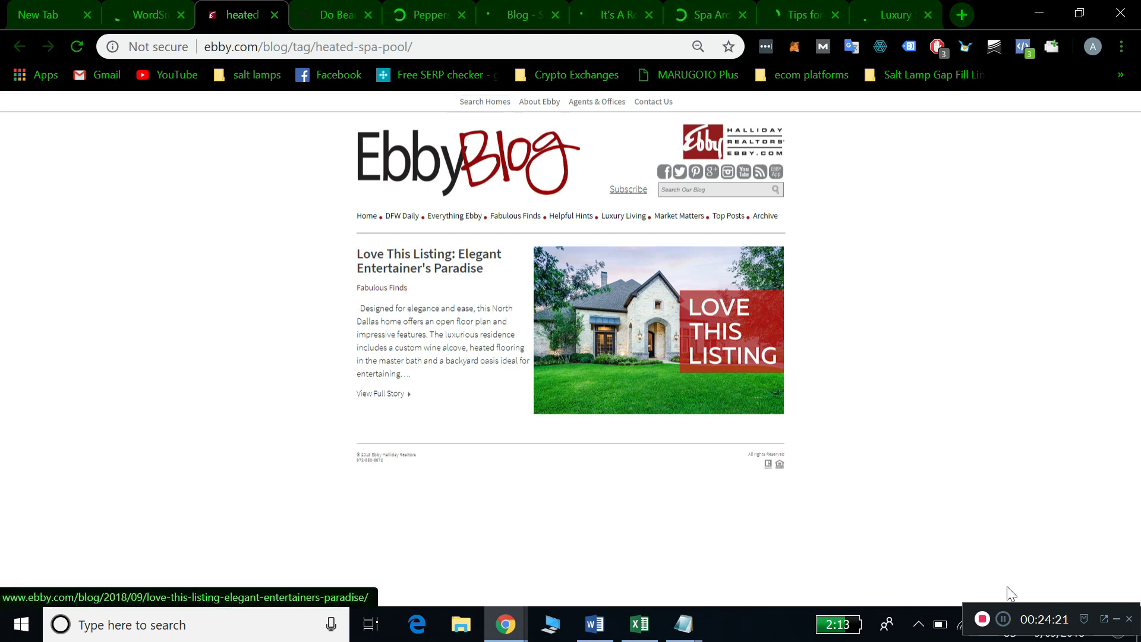
click(1002, 619)
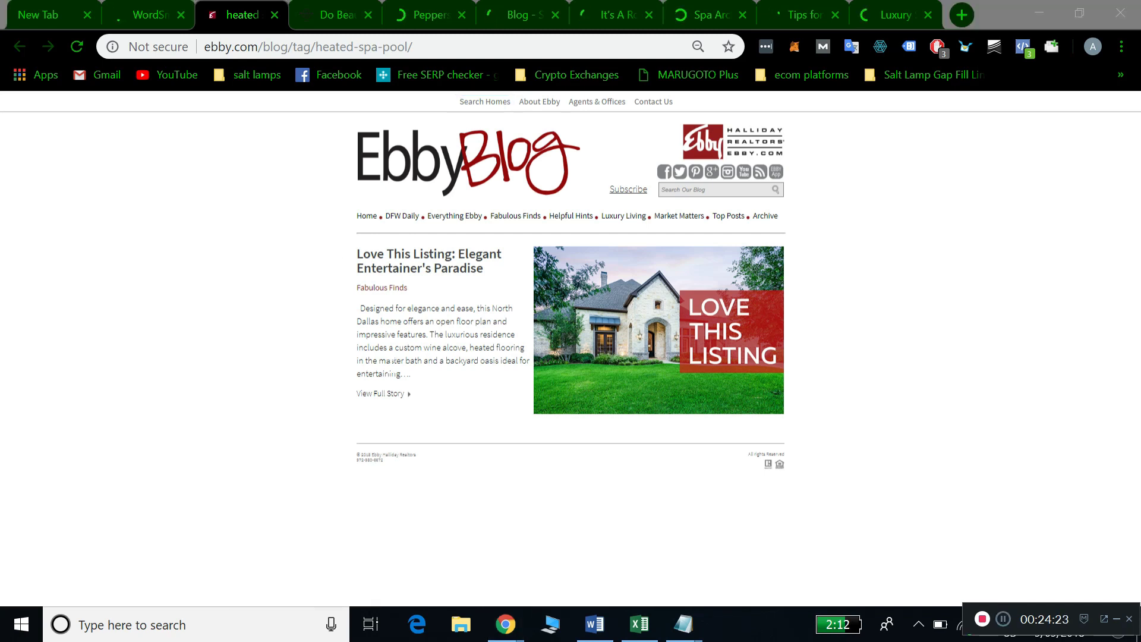
click(241, 313)
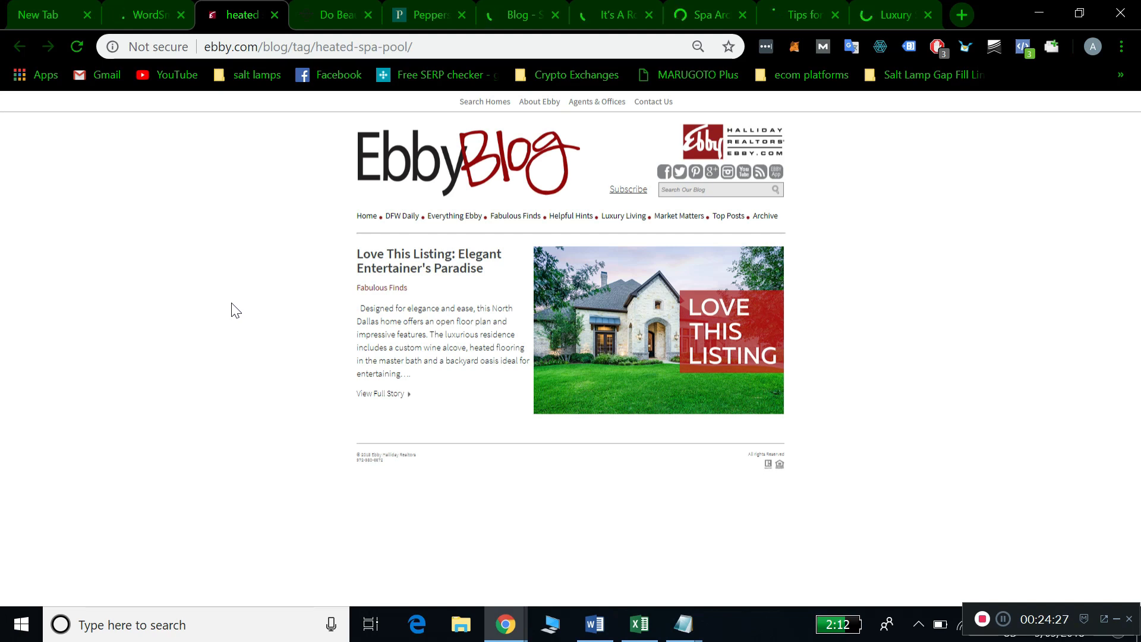
key(ctrl+Tab)
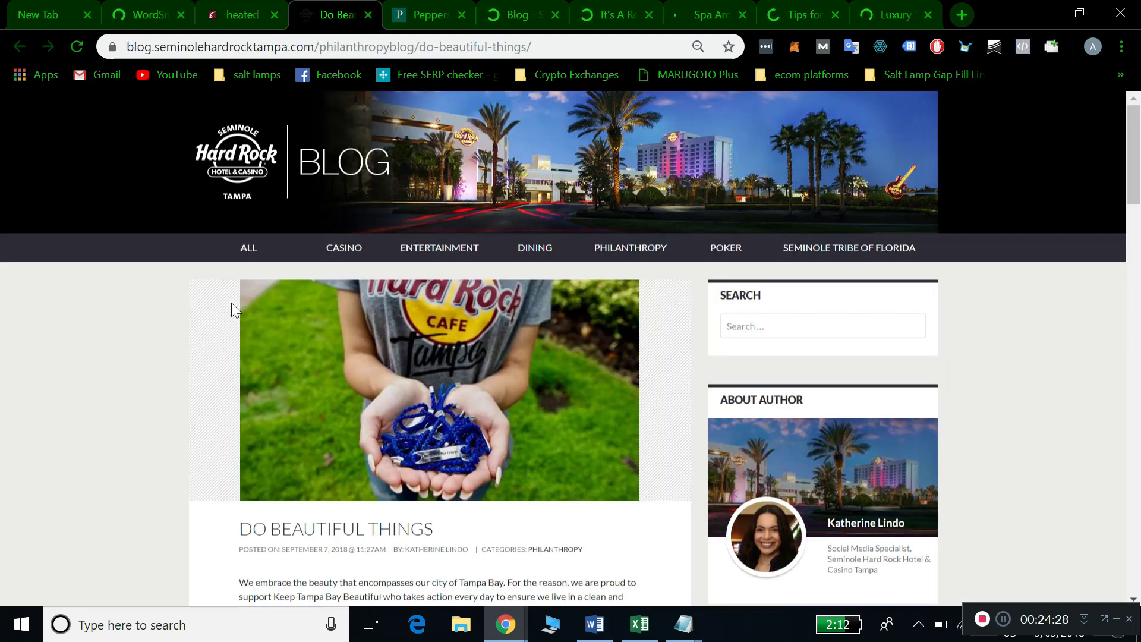
Restore the browser window beside the worksheet and check the Ebby and Seminole Hard Rock pages against the Category column at H4.
click(1077, 11)
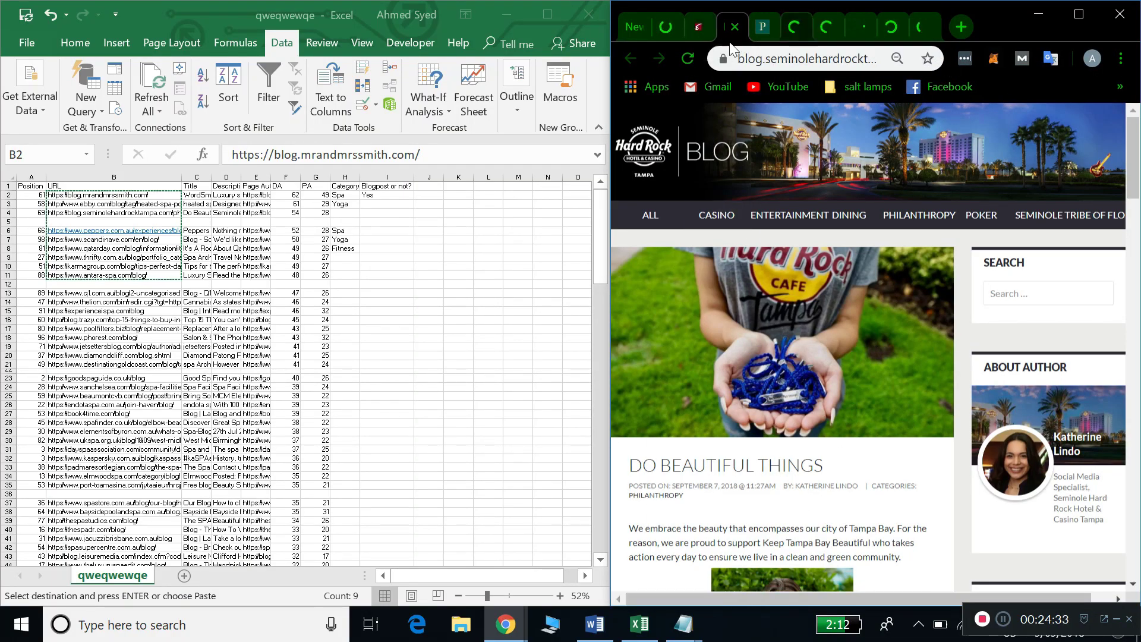
click(691, 28)
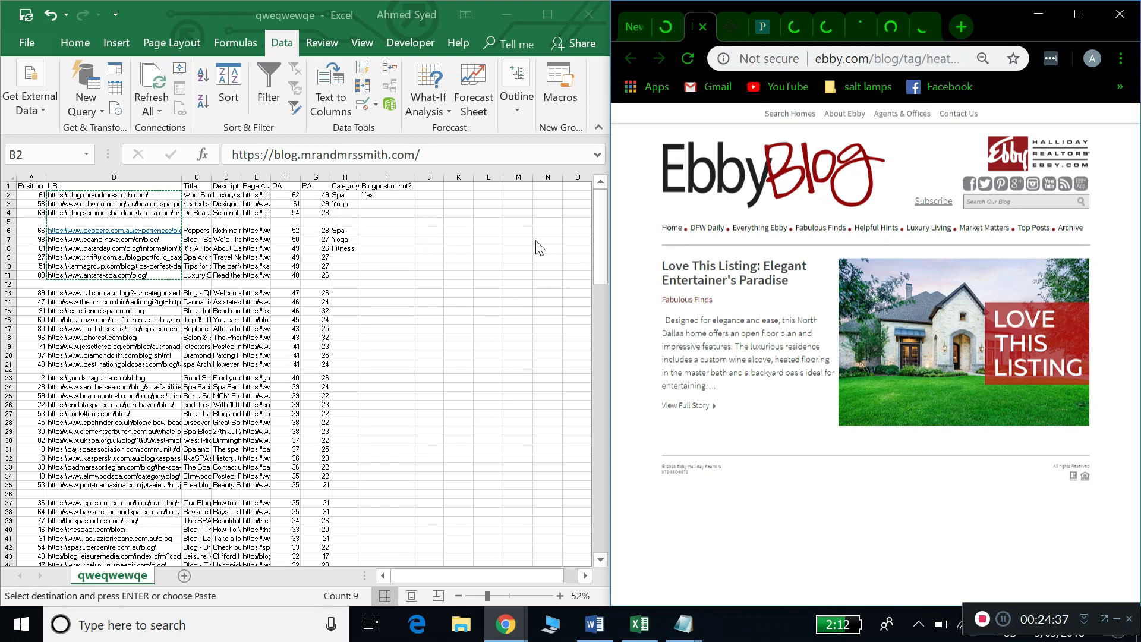
key(ctrl+Tab)
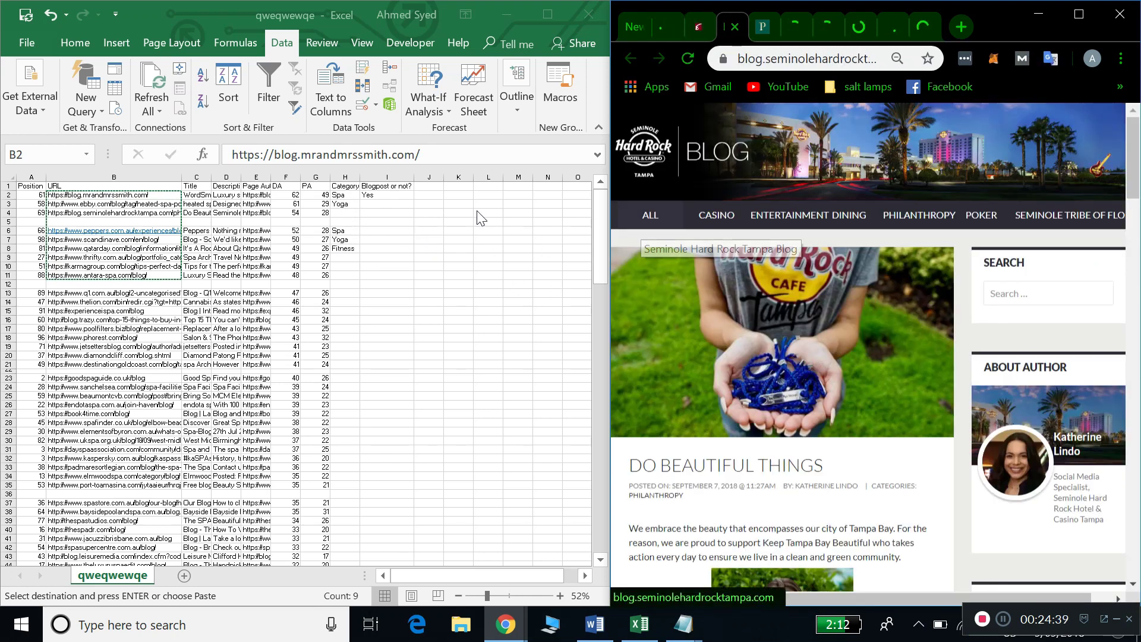
click(344, 212)
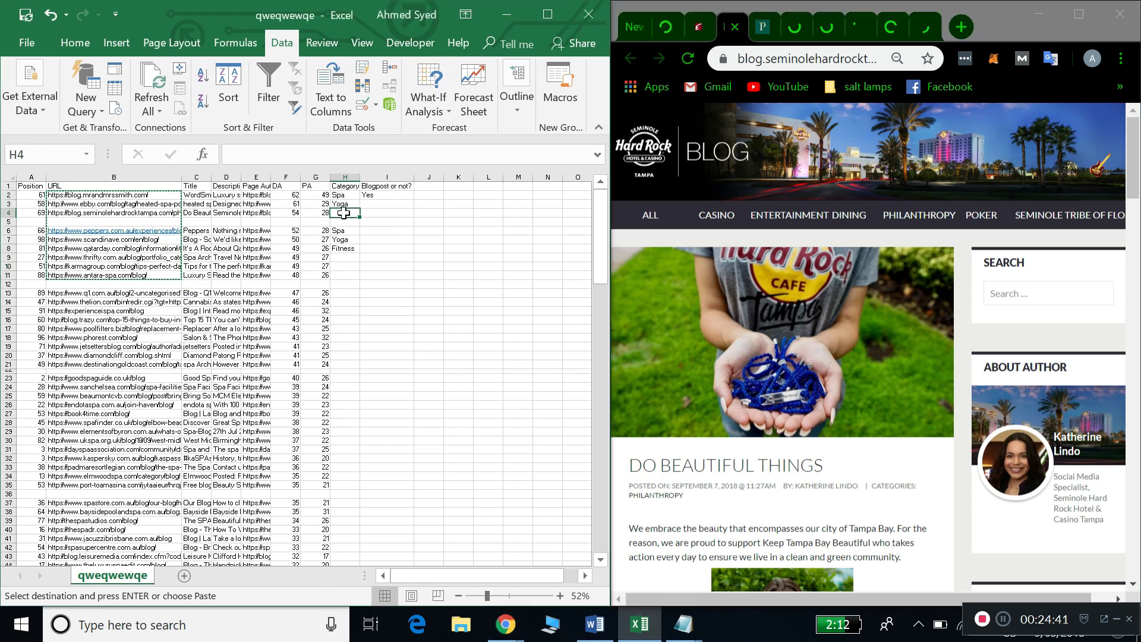
Go through the Peppers and Scandinave blog tabs, comparing them with the worksheet's Category column.
click(964, 486)
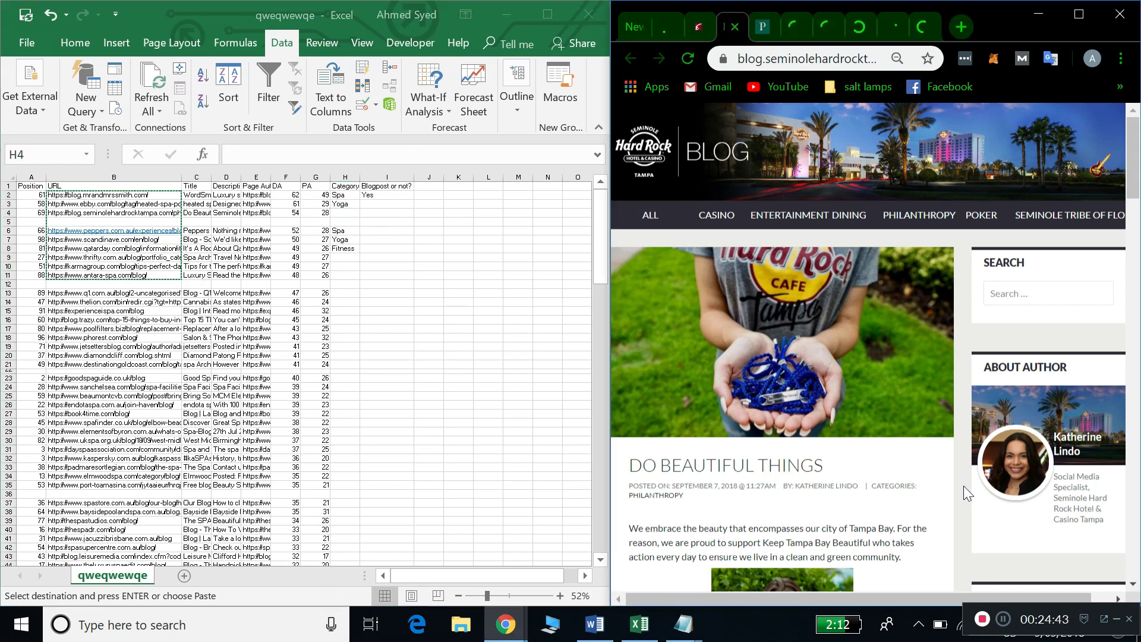
key(ctrl+Tab)
click(341, 256)
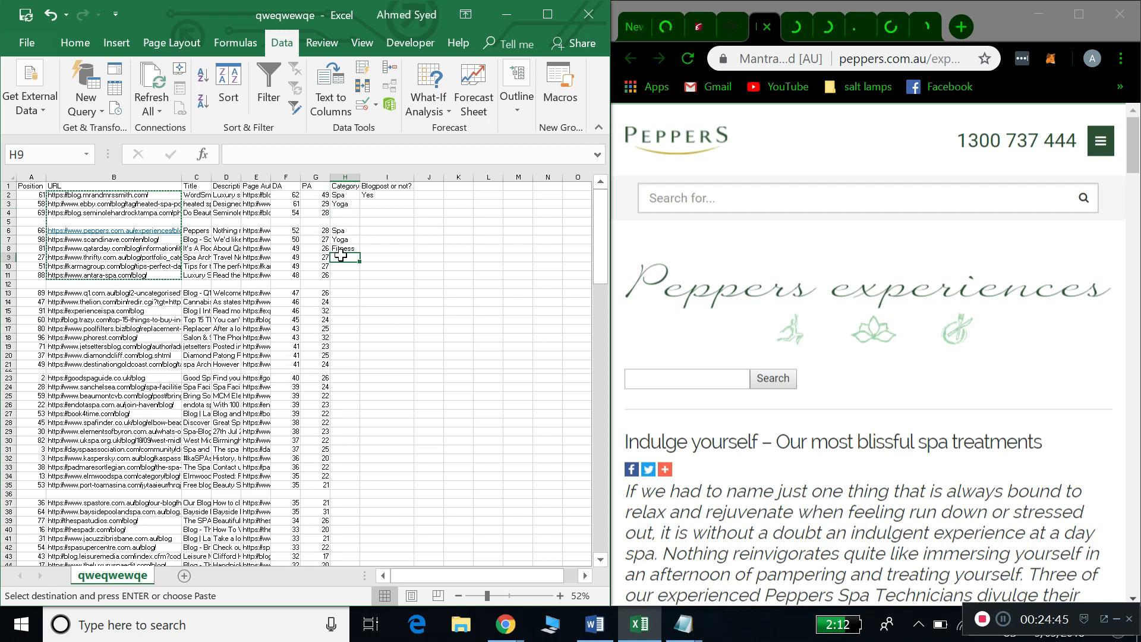
click(1108, 466)
key(ctrl+Tab)
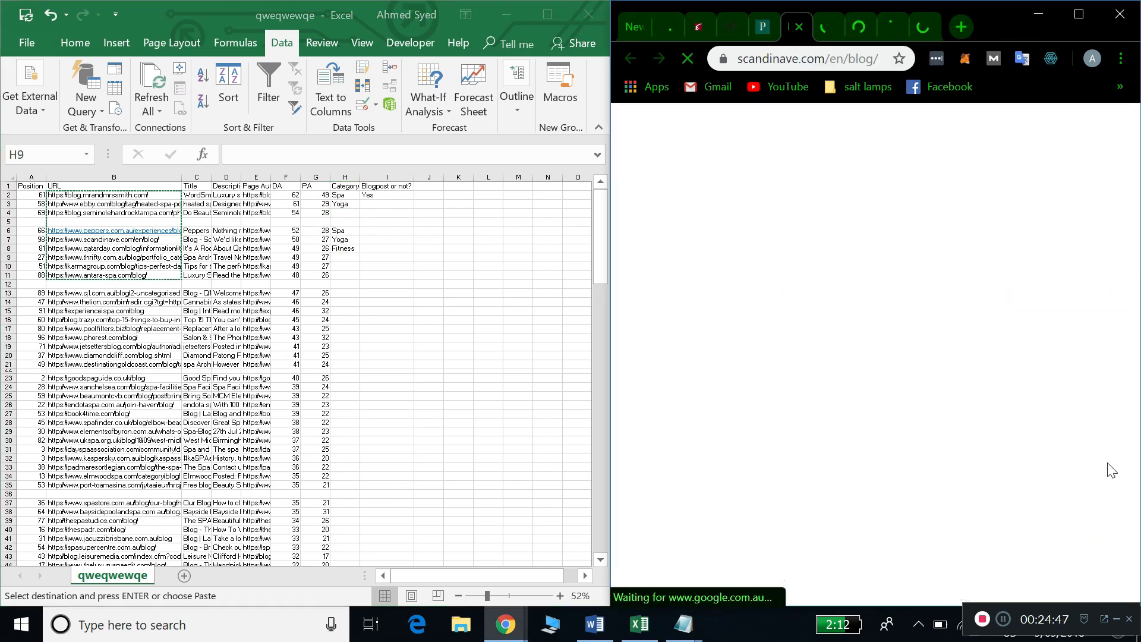
click(346, 257)
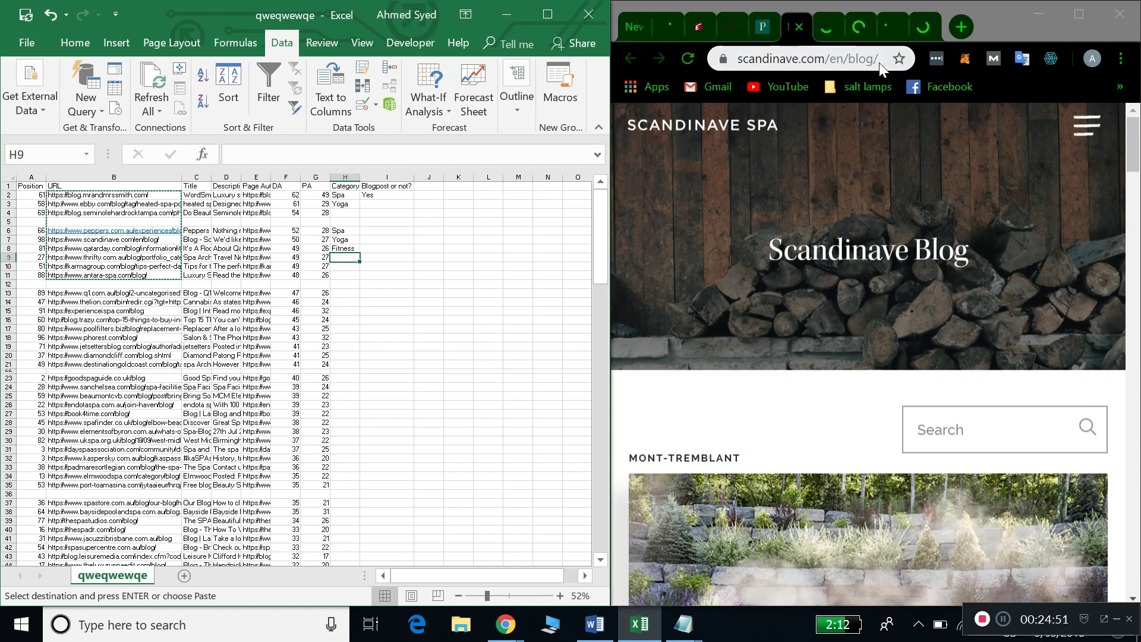
click(424, 282)
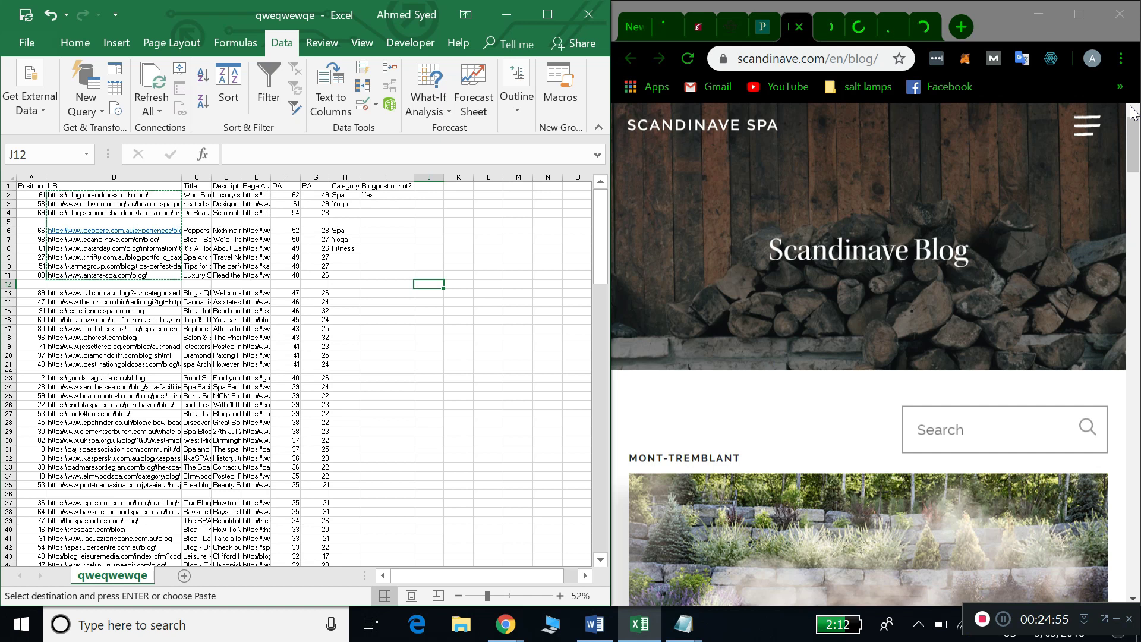
Search Google for "open multiple tabs" in the Scandinave blog's tab.
click(1118, 88)
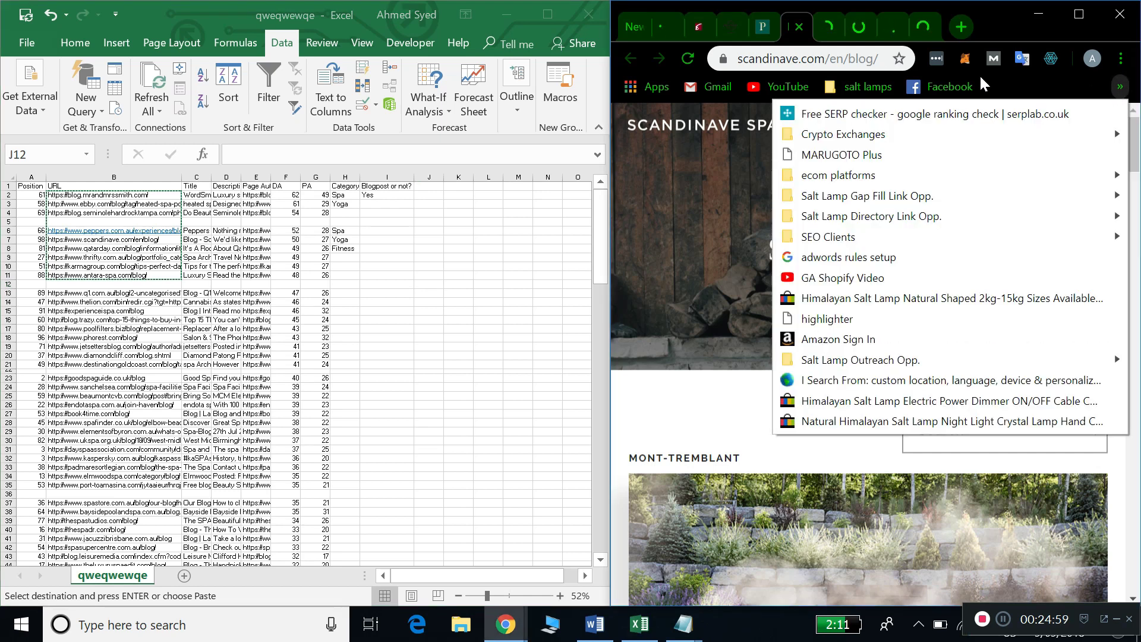
click(809, 59)
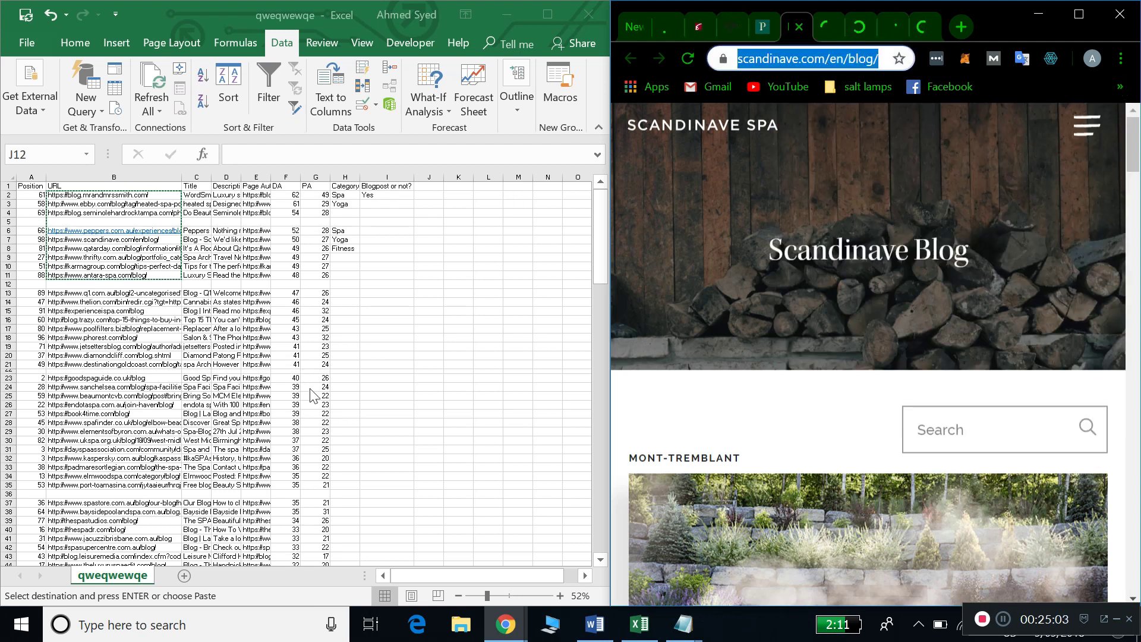
text(open )
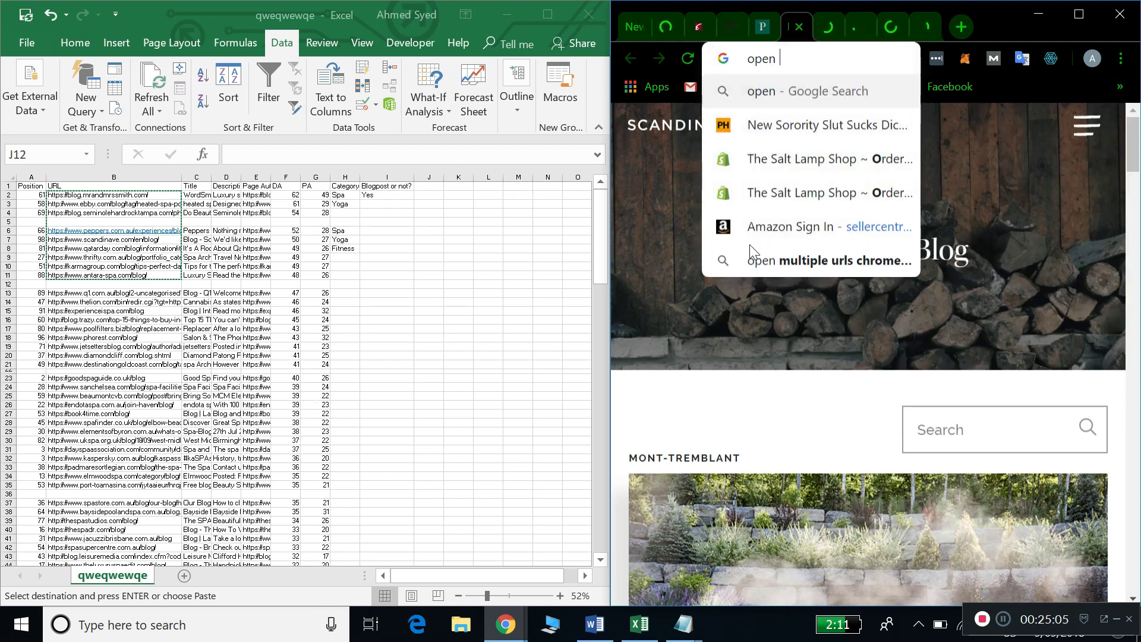
text(multiple )
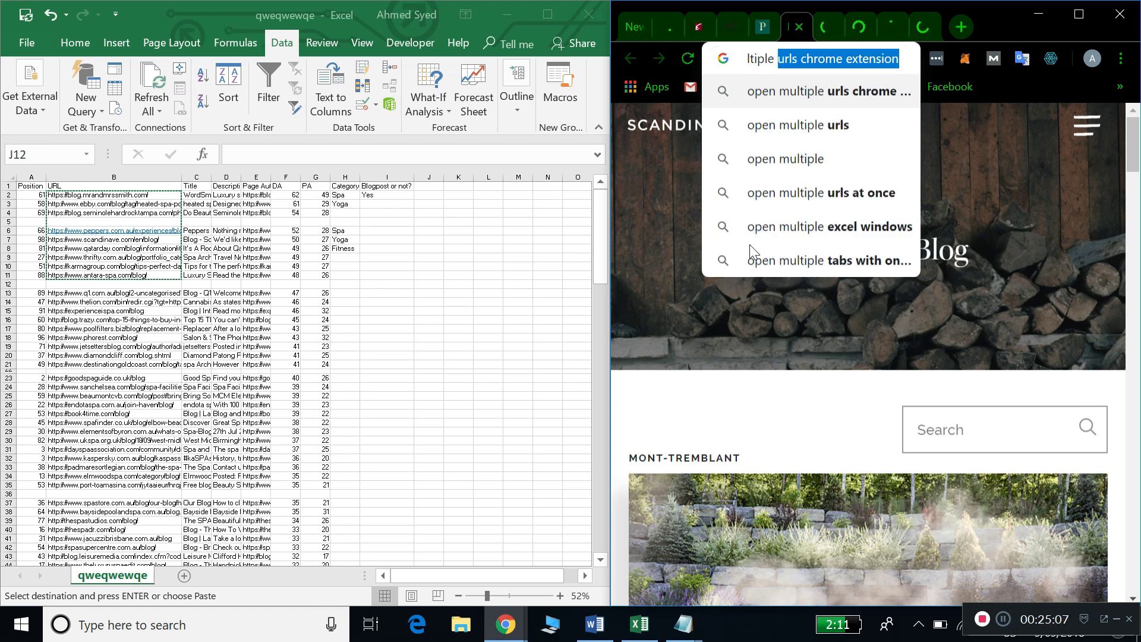
text(tabs)
key(Return)
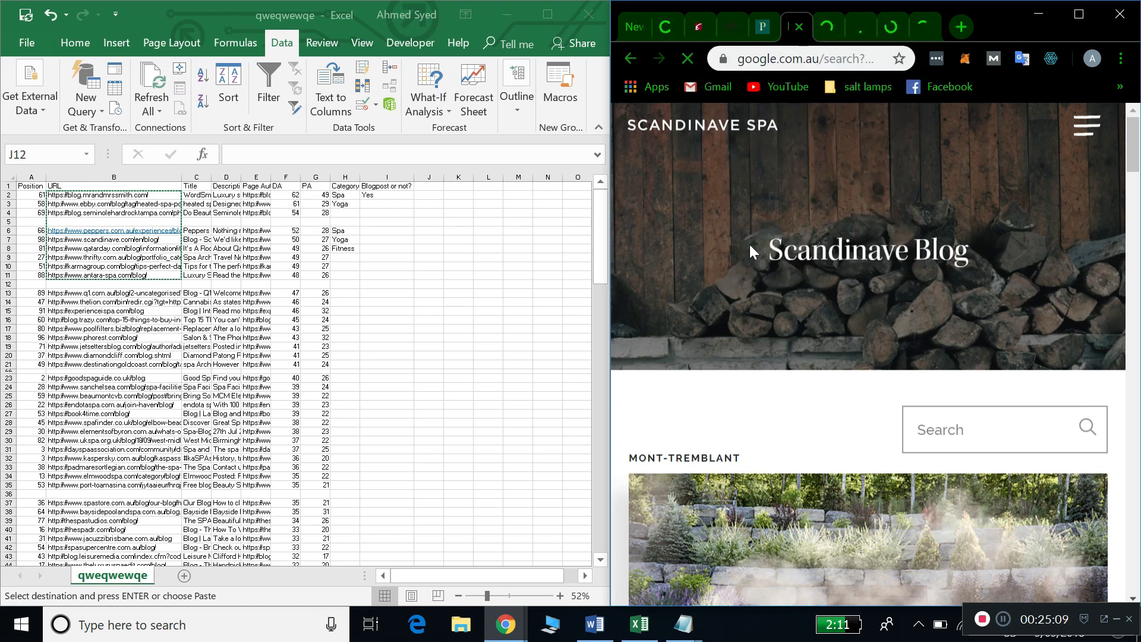
scroll(1028, 389, down, 5)
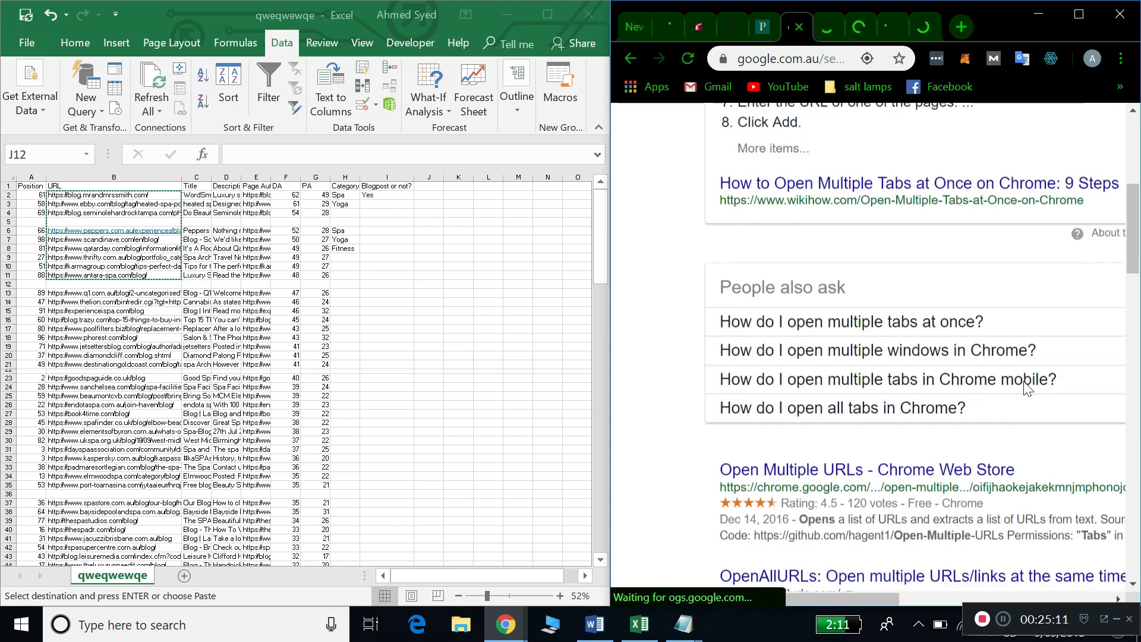
scroll(1028, 389, down, 4)
scroll(1028, 389, down, 1)
scroll(1028, 389, right, 1)
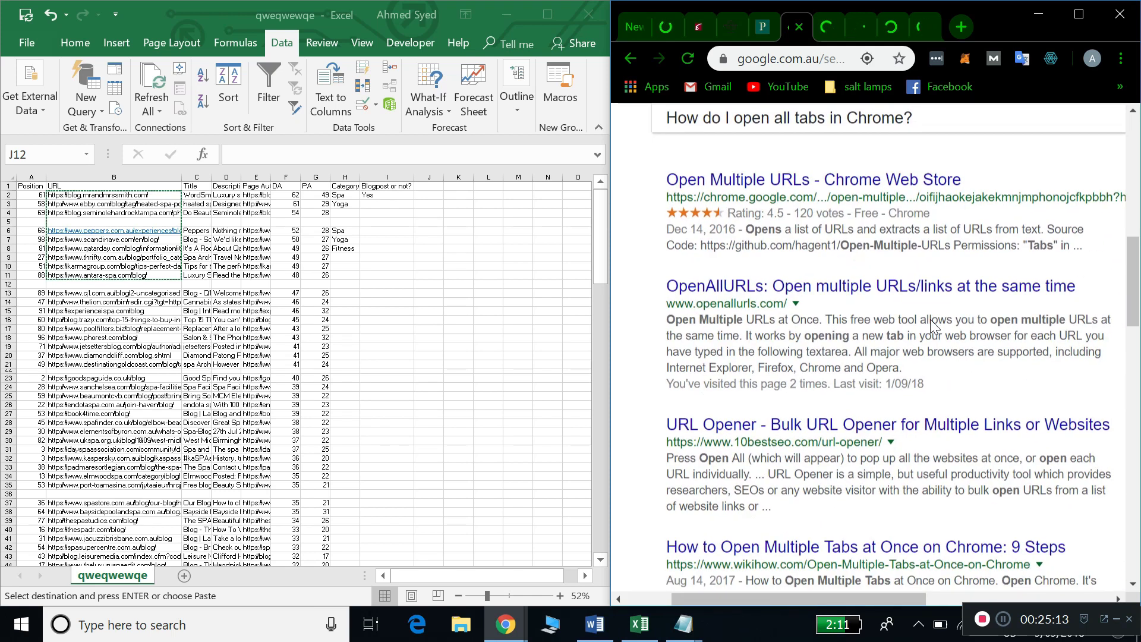
click(898, 294)
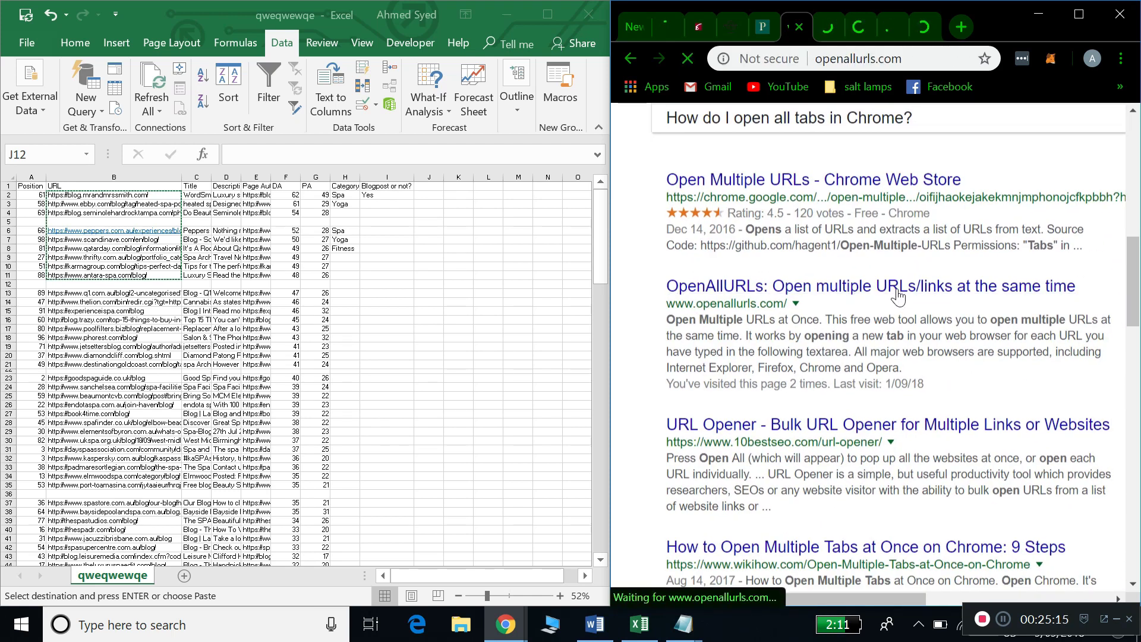
Copy the worksheet URLs in B2:B19 into the OpenAllURLs list and submit them.
scroll(898, 295, down, 7)
scroll(897, 295, up, 1)
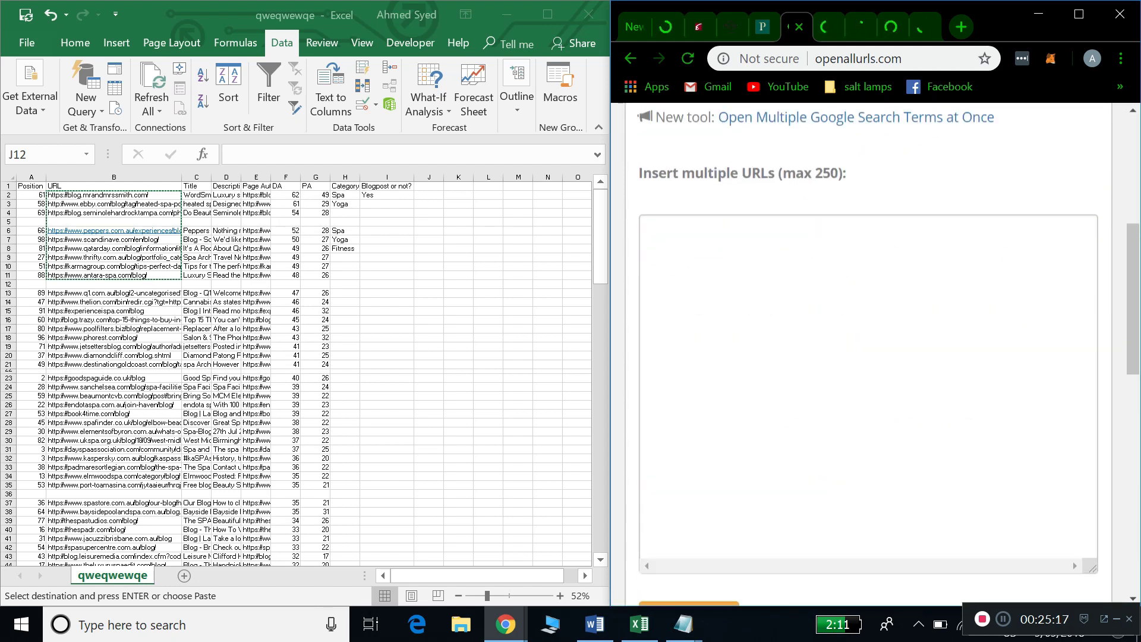
drag(778, 173, 803, 174)
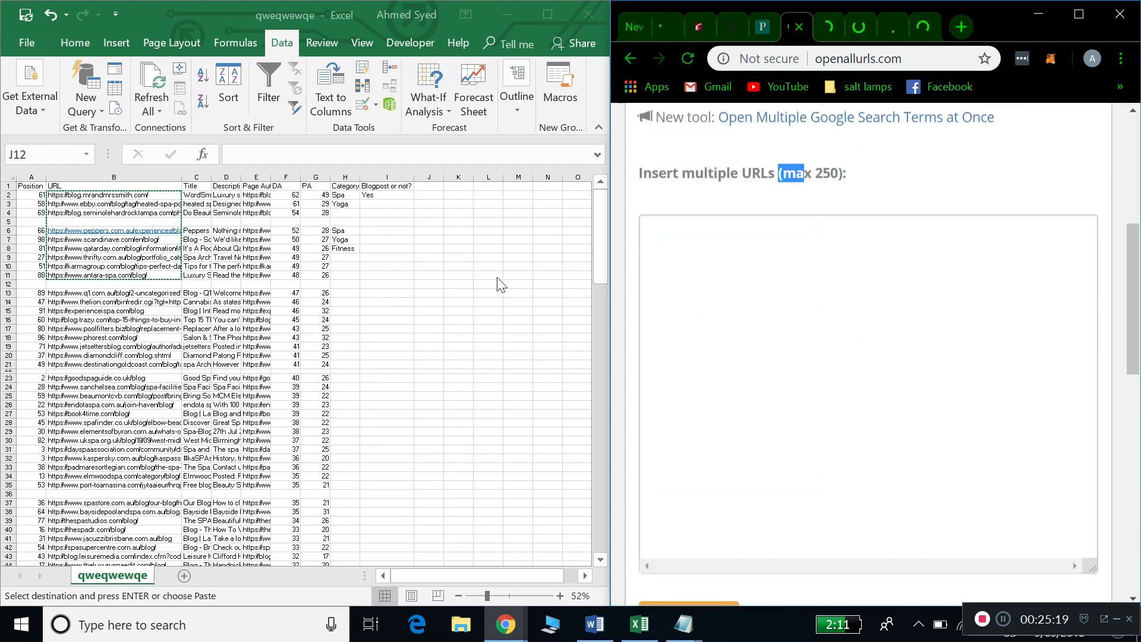
click(160, 192)
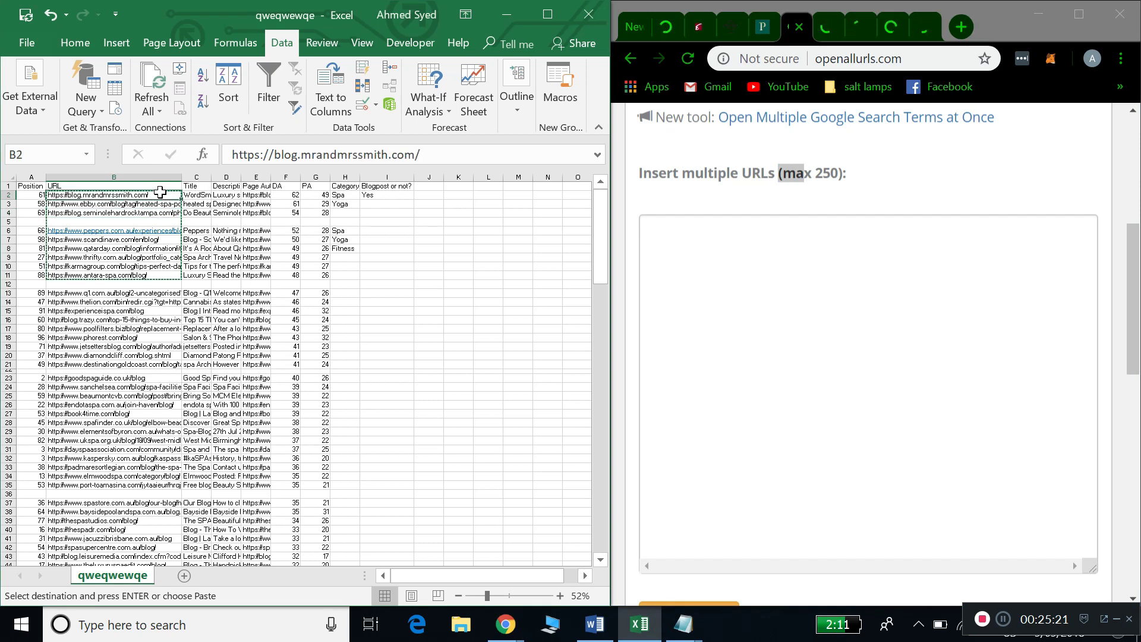
drag(157, 298, 144, 343)
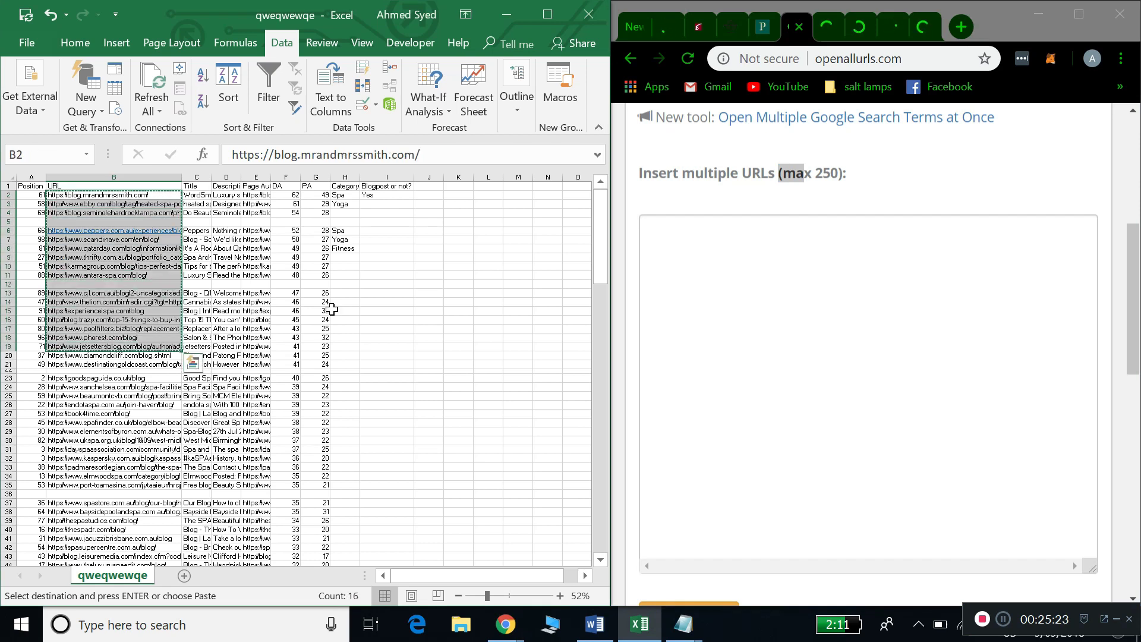
click(749, 297)
key(ctrl+v)
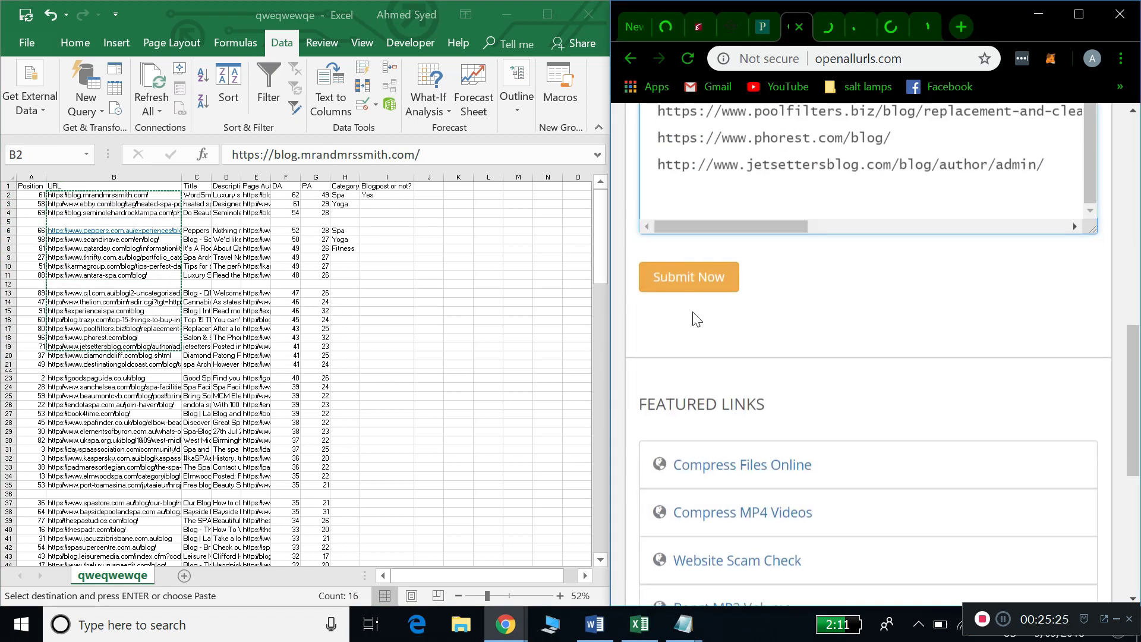
click(693, 297)
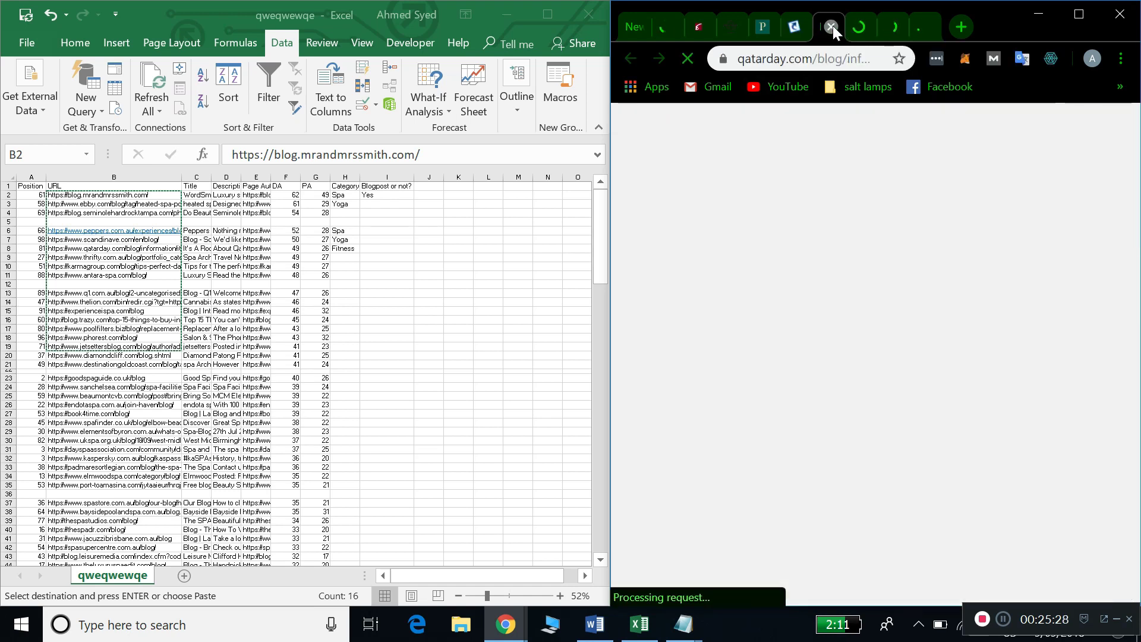
Close all the previously opened blog tabs, keeping only the new tab and the OpenAllURLs page.
click(833, 26)
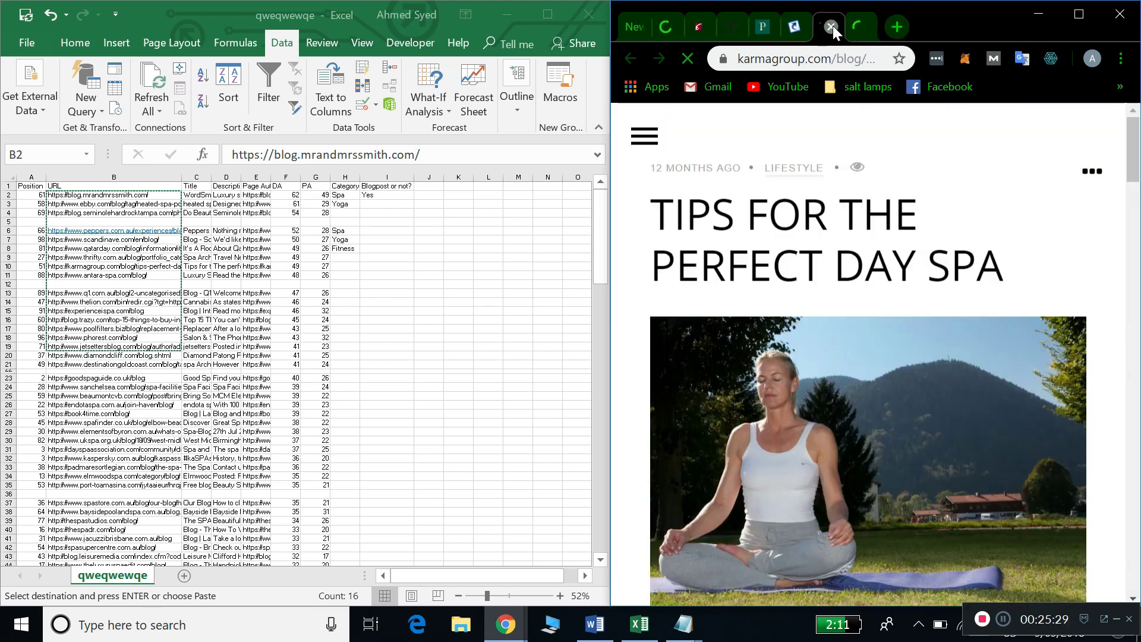
click(832, 26)
click(832, 26)
click(832, 26)
click(670, 22)
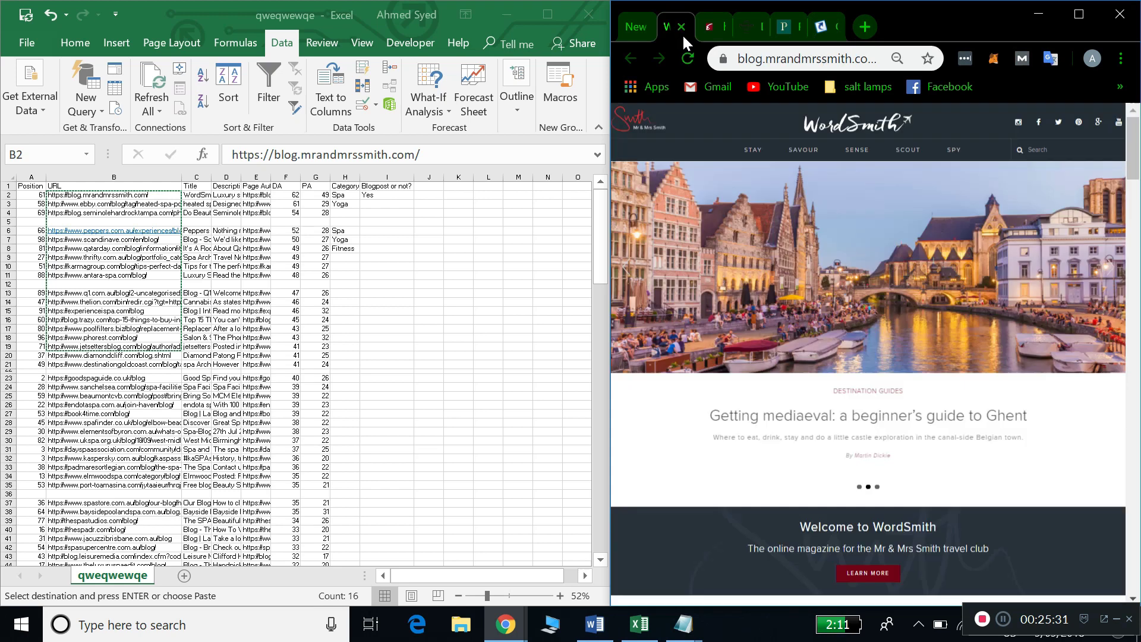
click(683, 30)
click(683, 30)
click(683, 30)
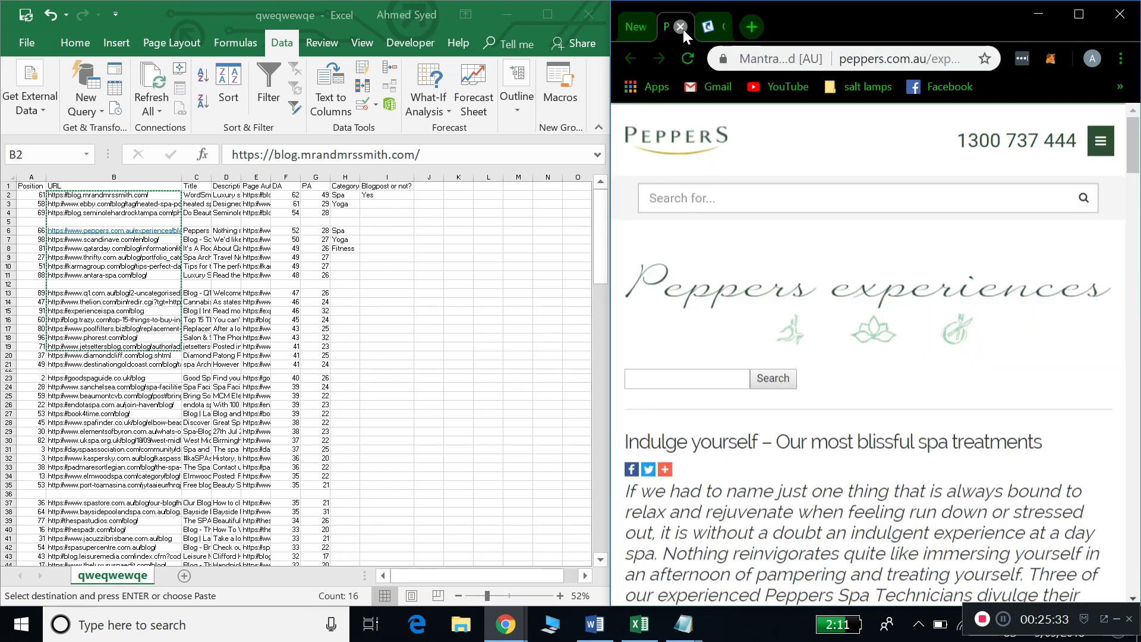
click(683, 30)
scroll(873, 356, down, 5)
scroll(903, 366, down, 5)
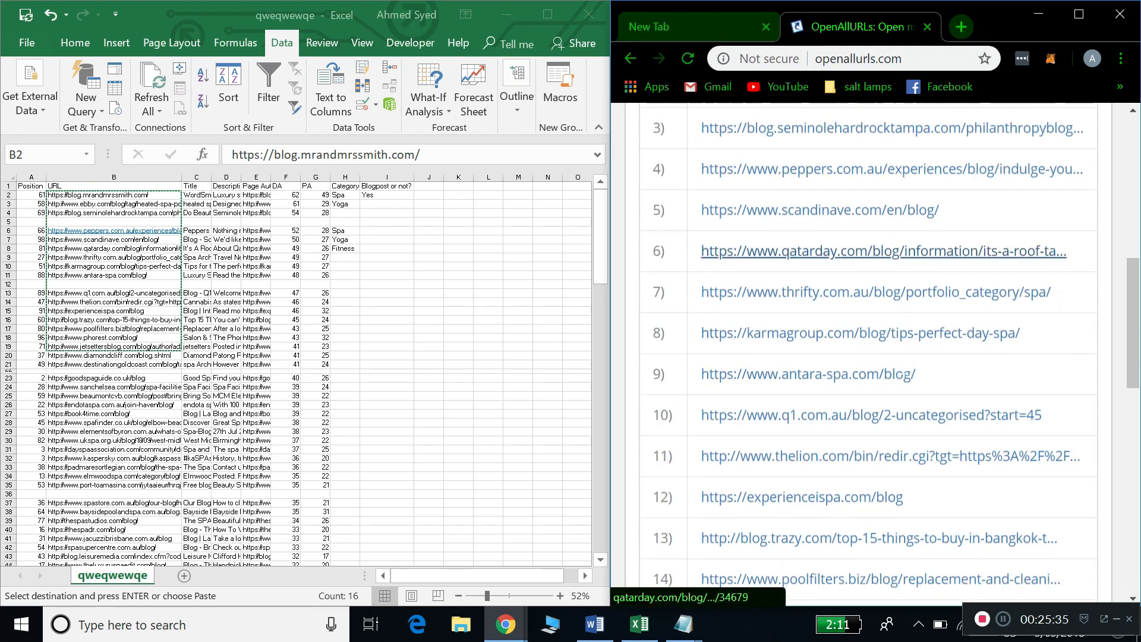
scroll(904, 366, up, 3)
scroll(901, 366, up, 3)
scroll(828, 242, down, 4)
scroll(827, 231, up, 4)
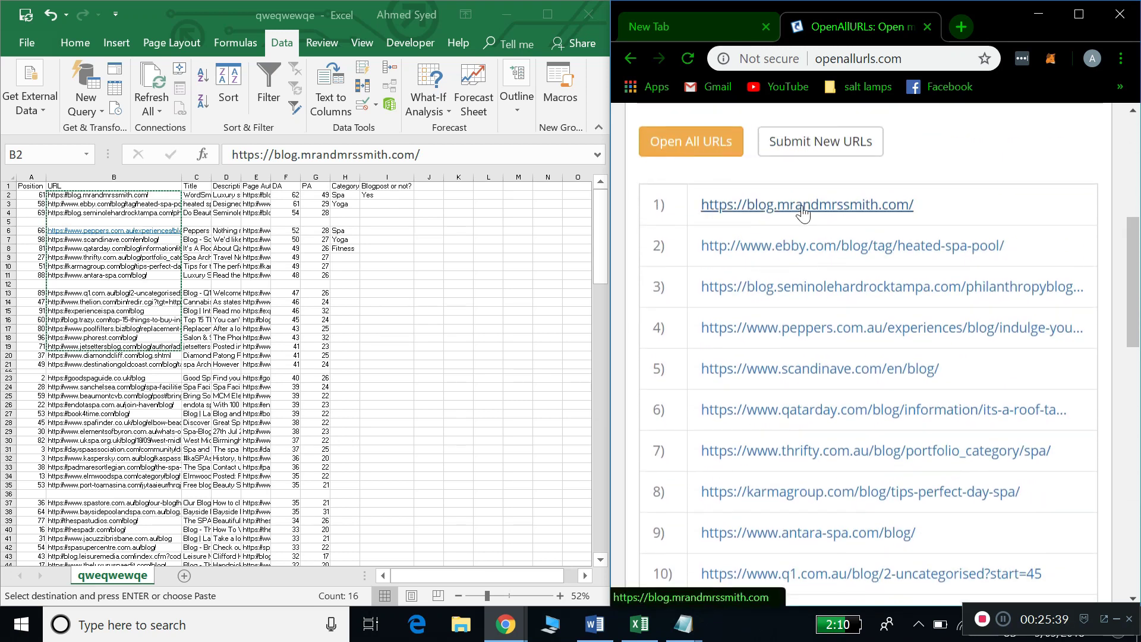
click(803, 213)
click(797, 248)
click(794, 284)
click(786, 328)
click(783, 371)
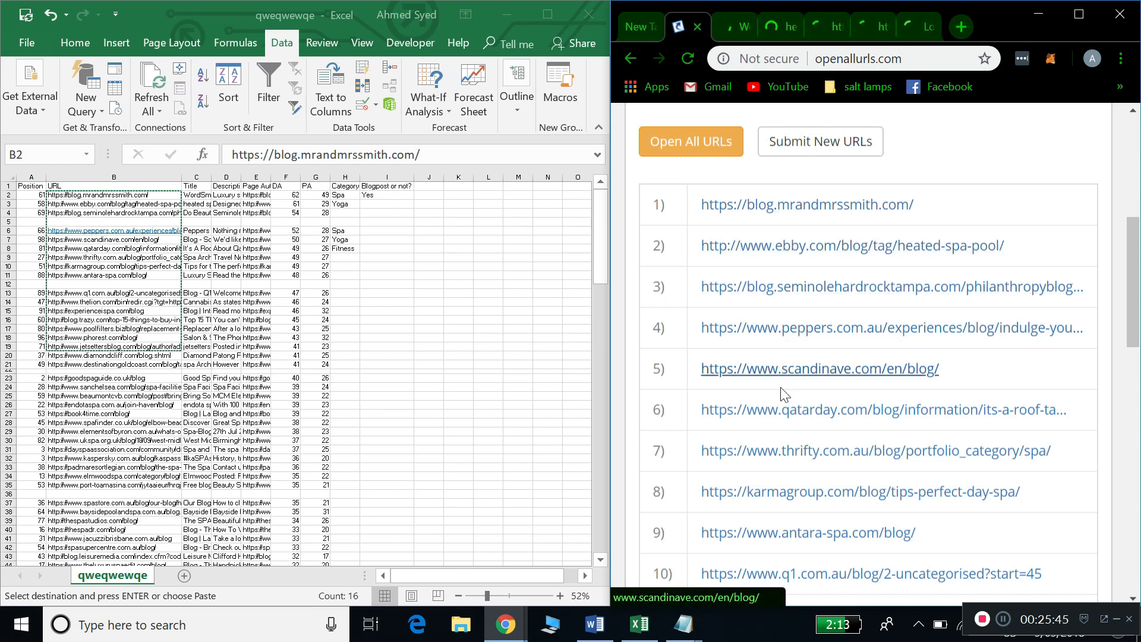
click(781, 419)
click(779, 454)
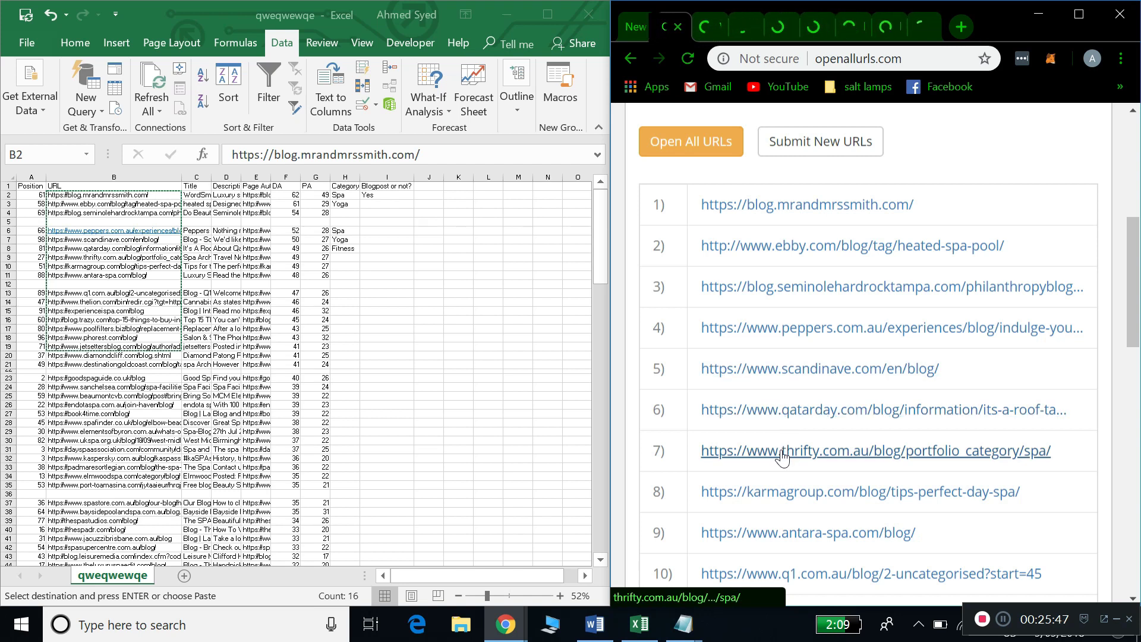
click(780, 496)
click(709, 535)
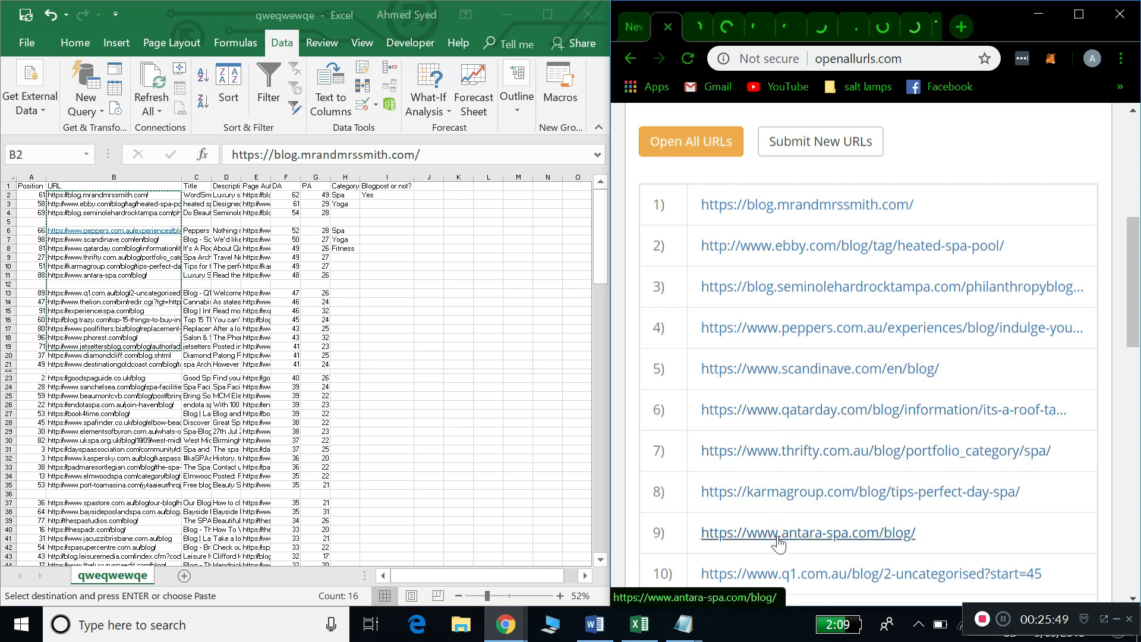
Examine the OpenAllURLs list of submitted links through entry 16 and check the opened WordSmith blog tab.
scroll(915, 285, down, 3)
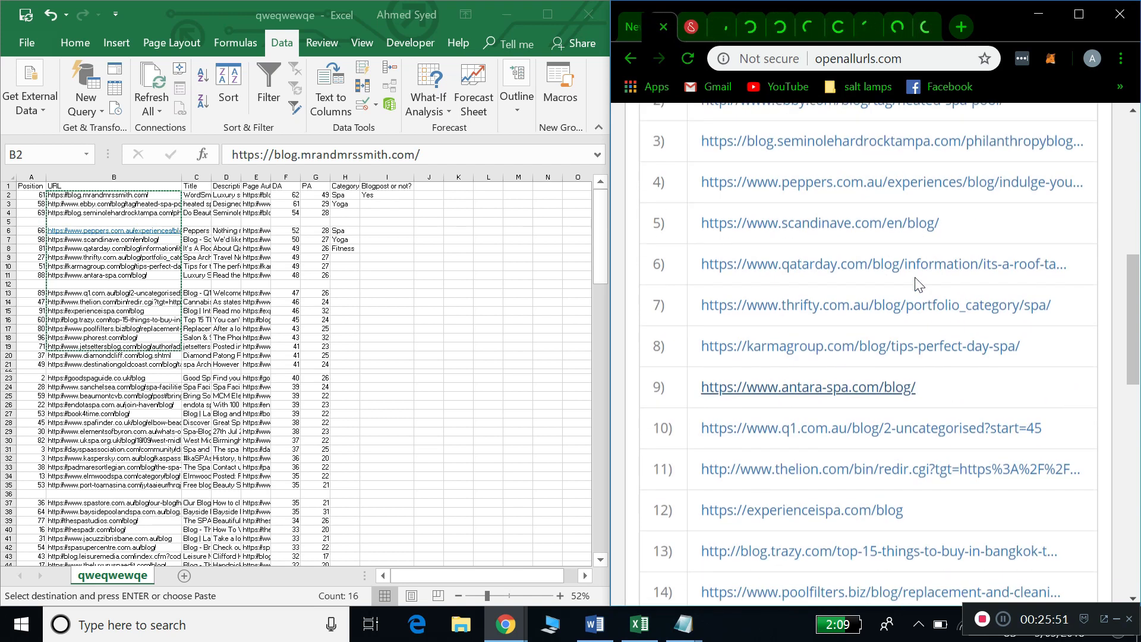
scroll(884, 243, down, 10)
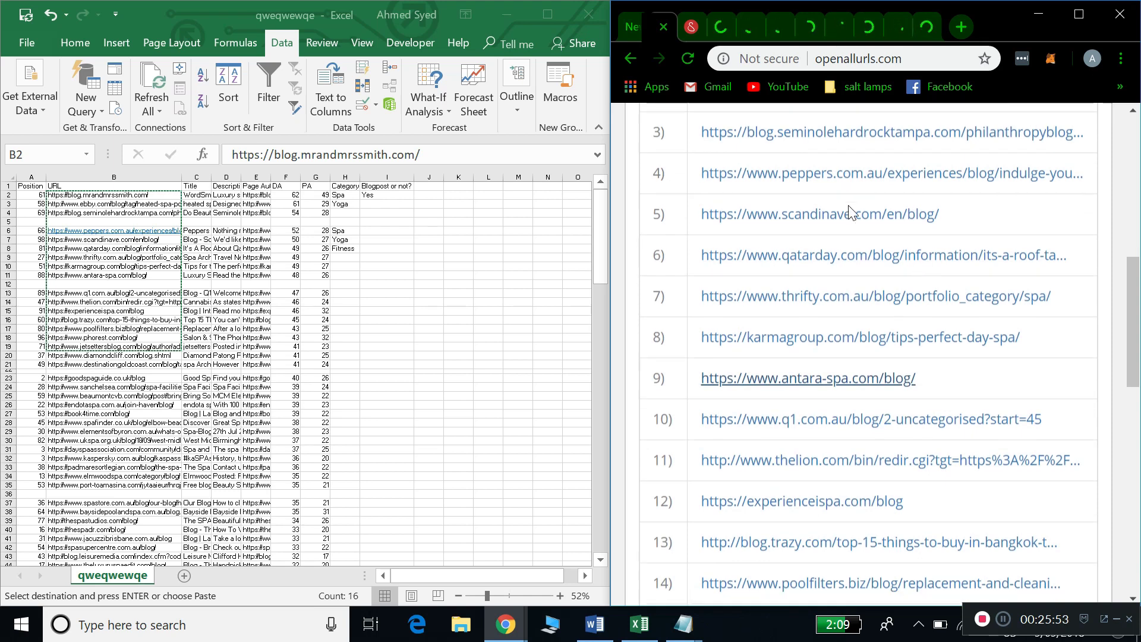
scroll(833, 394, up, 20)
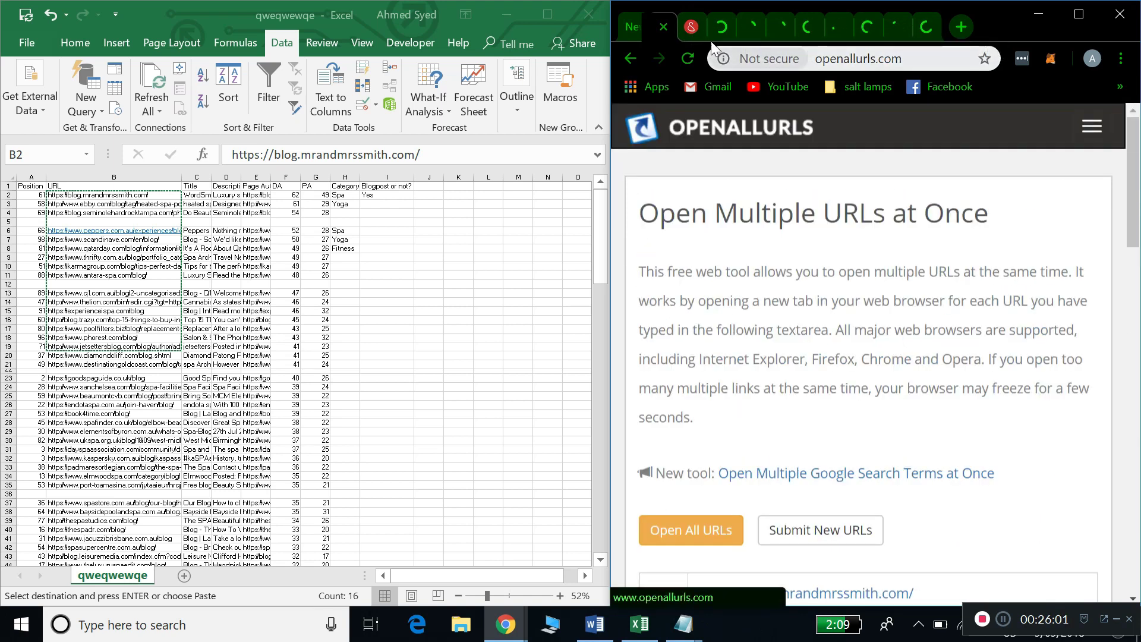
click(700, 32)
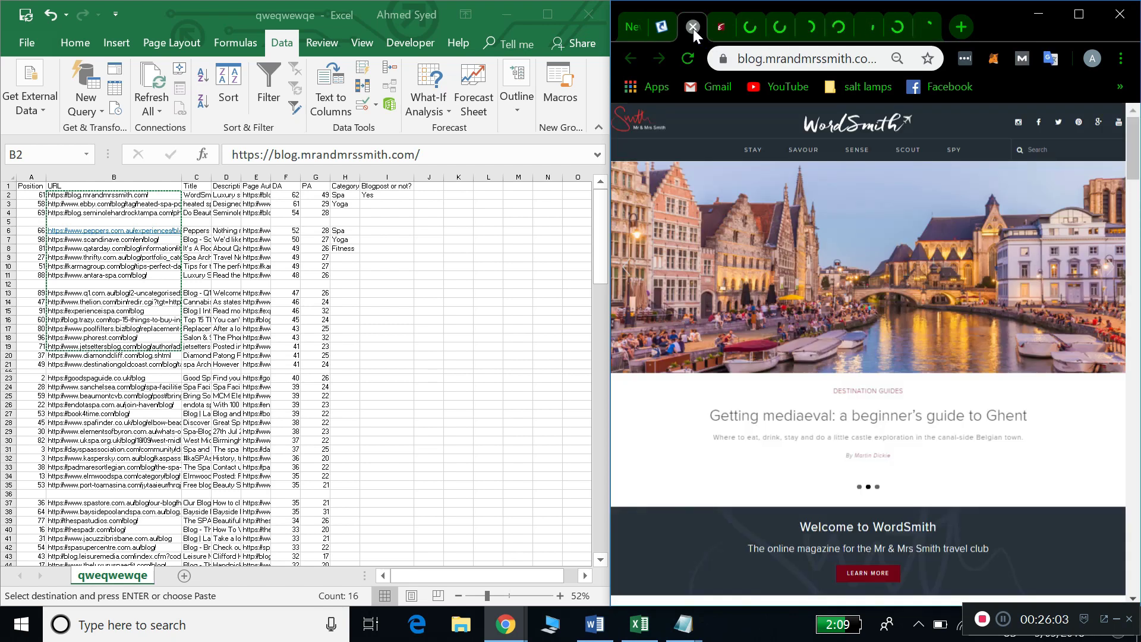
click(661, 32)
scroll(796, 388, down, 8)
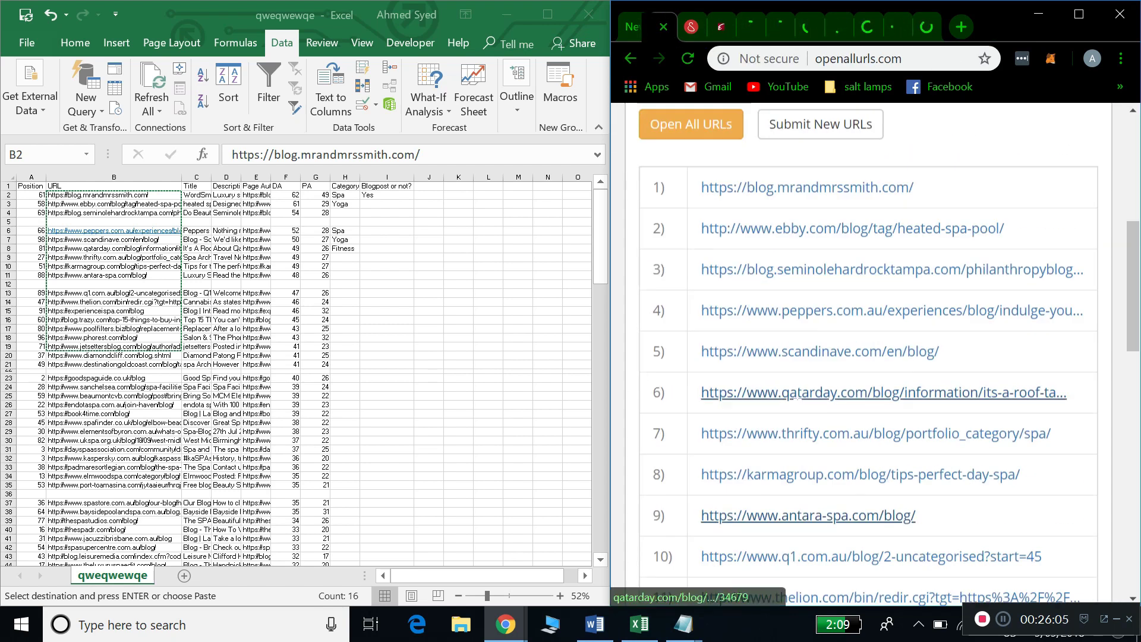
scroll(798, 388, up, 1)
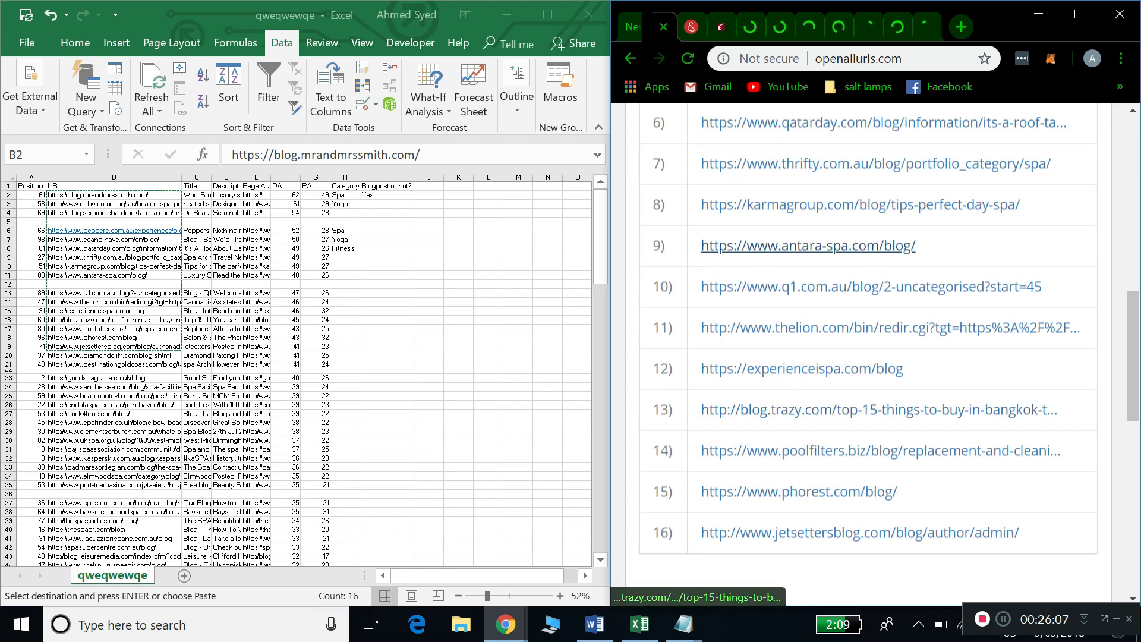
scroll(835, 367, down, 2)
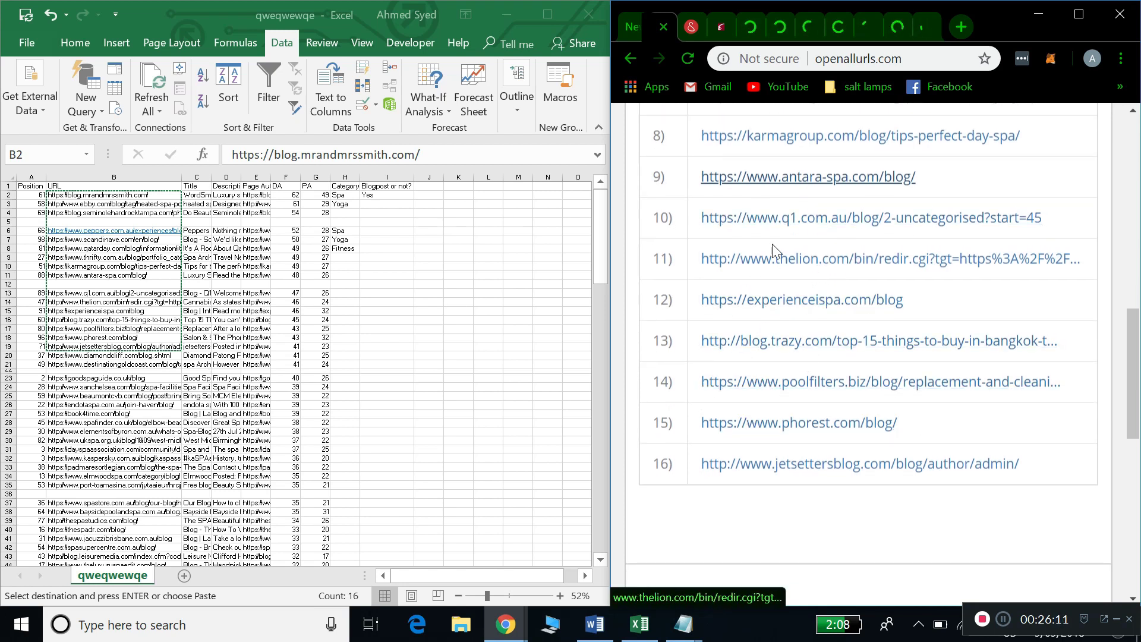
scroll(796, 428, up, 6)
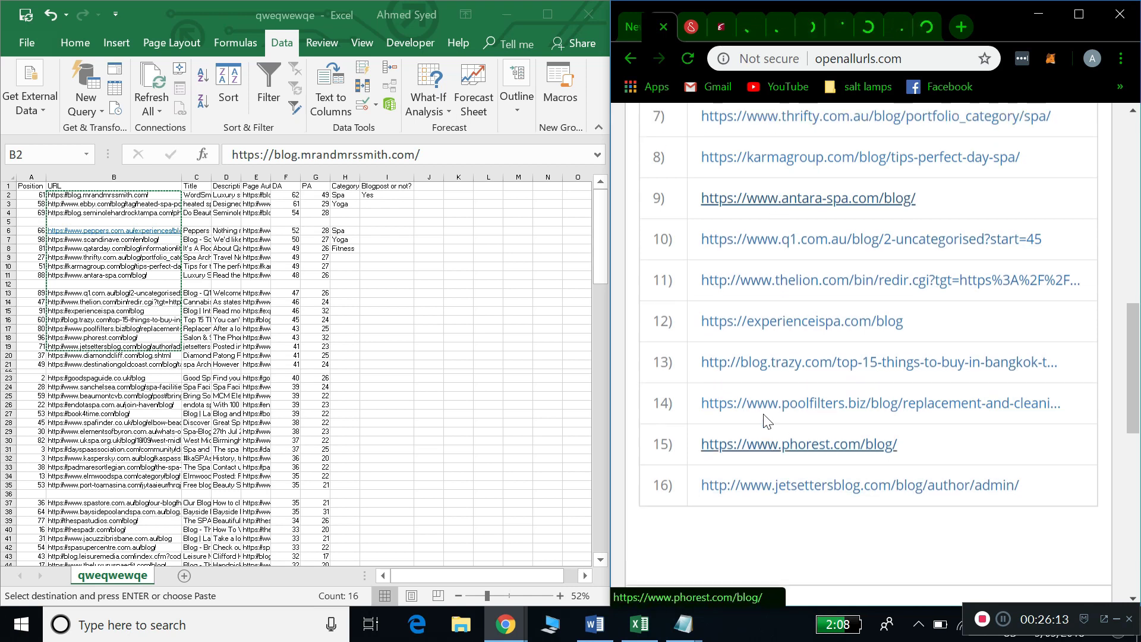
Close the nine blog tabs opened from the list, from WordSmith onward, and return to OpenAllURLs.
click(695, 24)
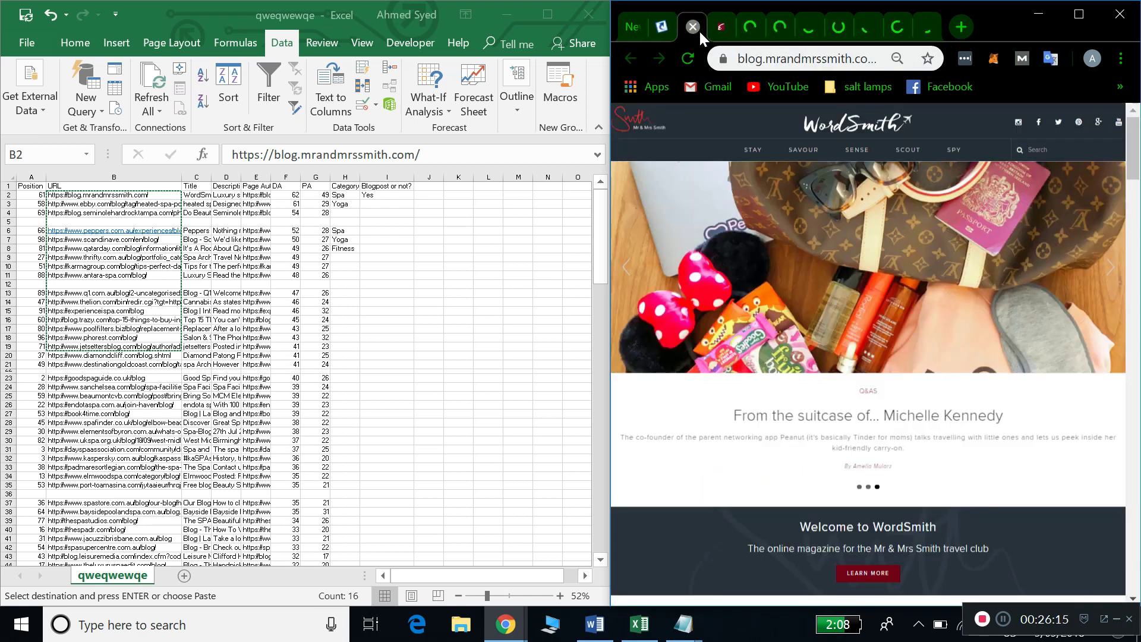
click(698, 30)
click(697, 30)
click(698, 29)
click(698, 30)
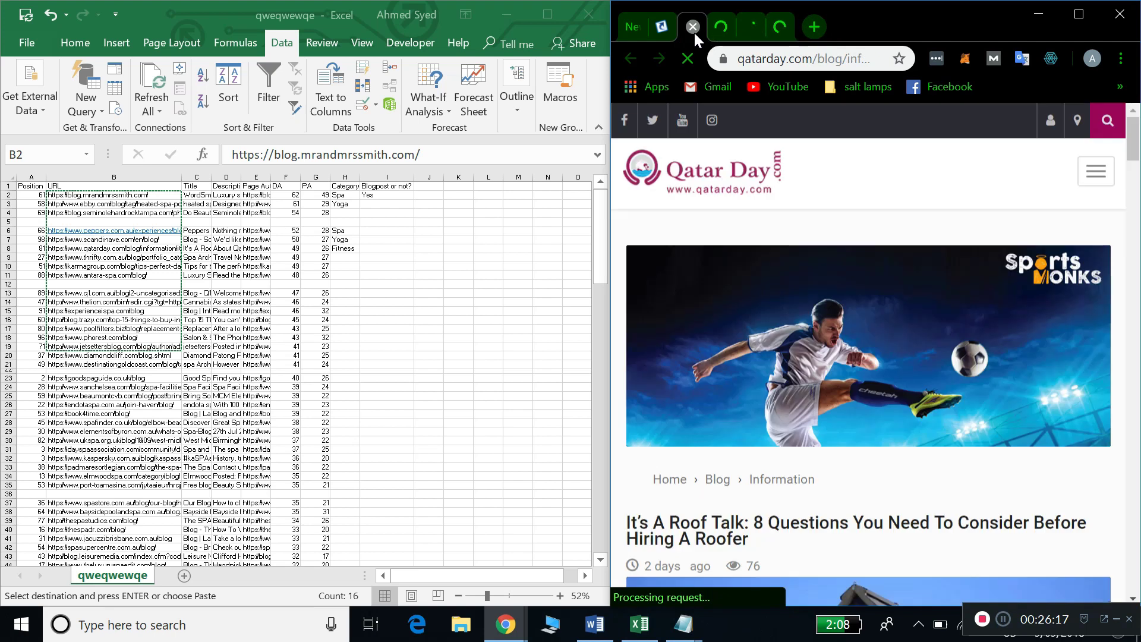
click(694, 30)
click(693, 30)
click(693, 31)
click(693, 31)
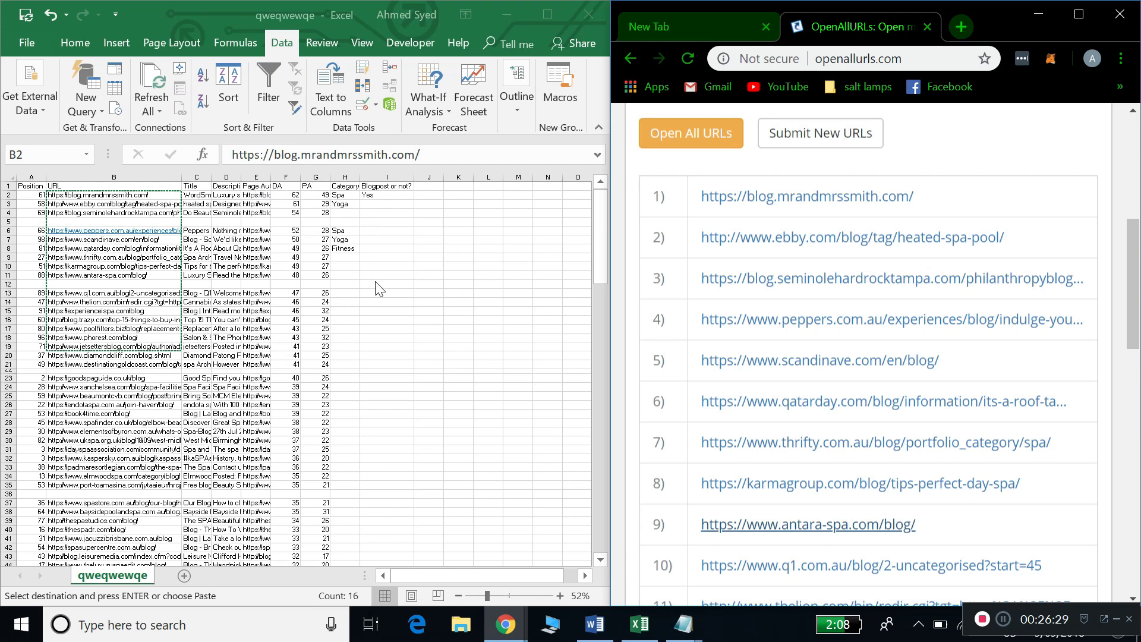
click(404, 197)
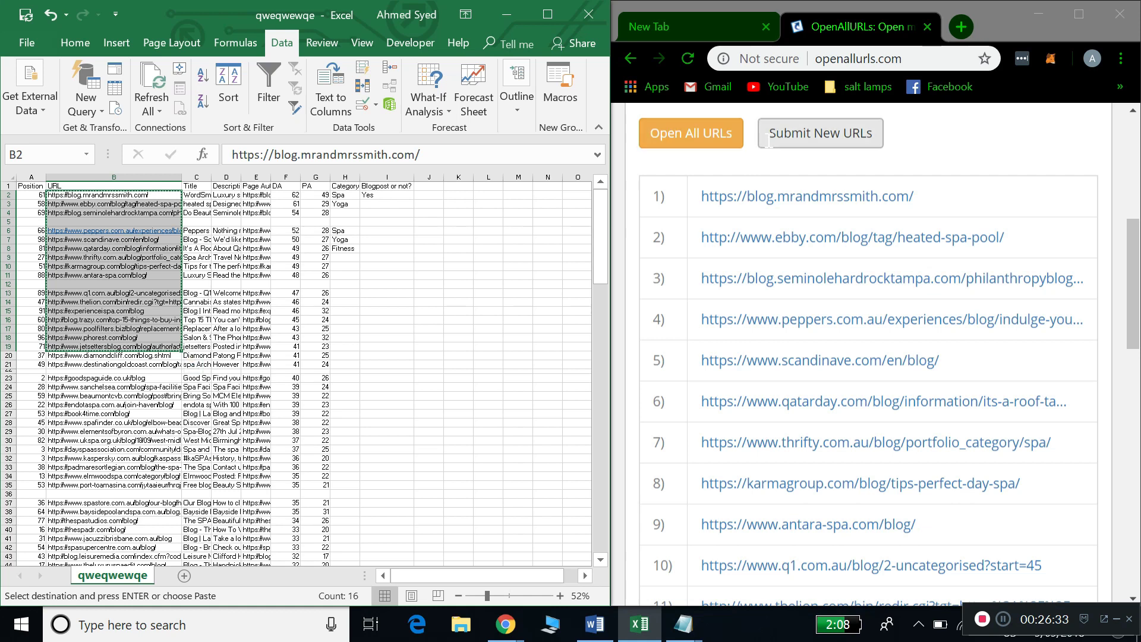
click(818, 59)
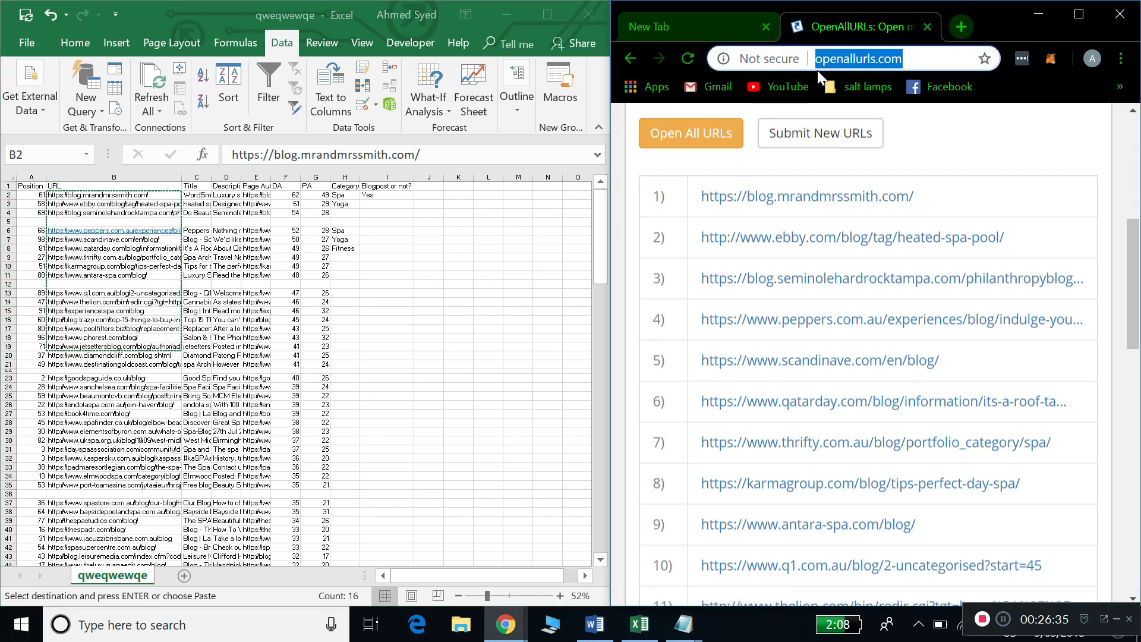
key(Left)
text(dsit)
key(BackSpace)
key(BackSpace)
key(BackSpace)
key(BackSpace)
key(BackSpace)
key(BackSpace)
key(BackSpace)
key(BackSpace)
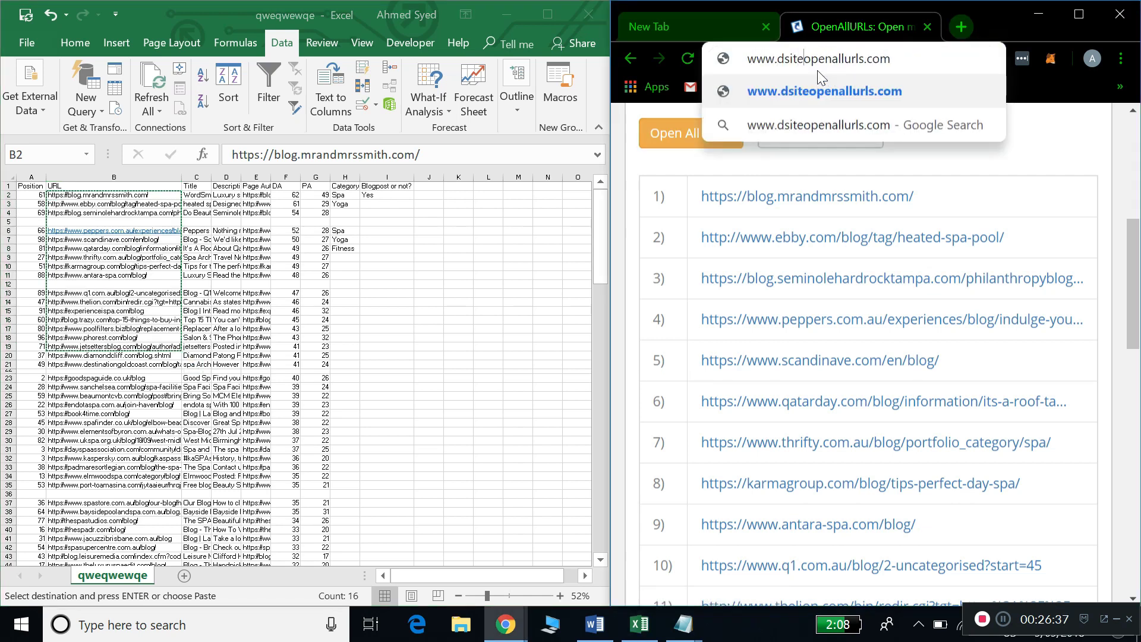
text(site:)
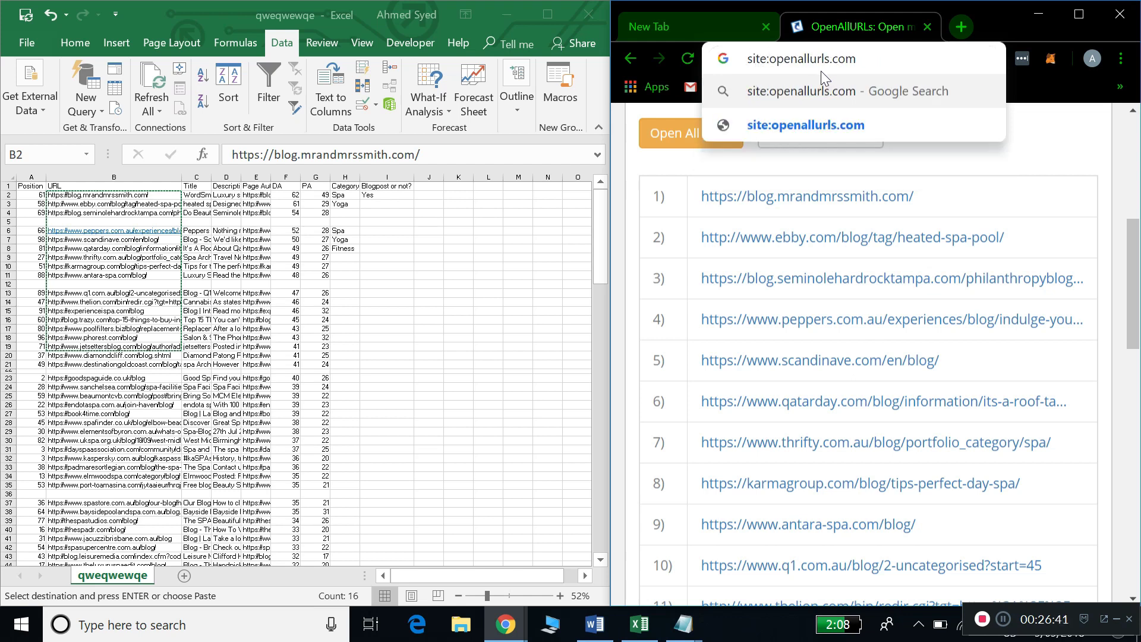
key(End)
text(him)
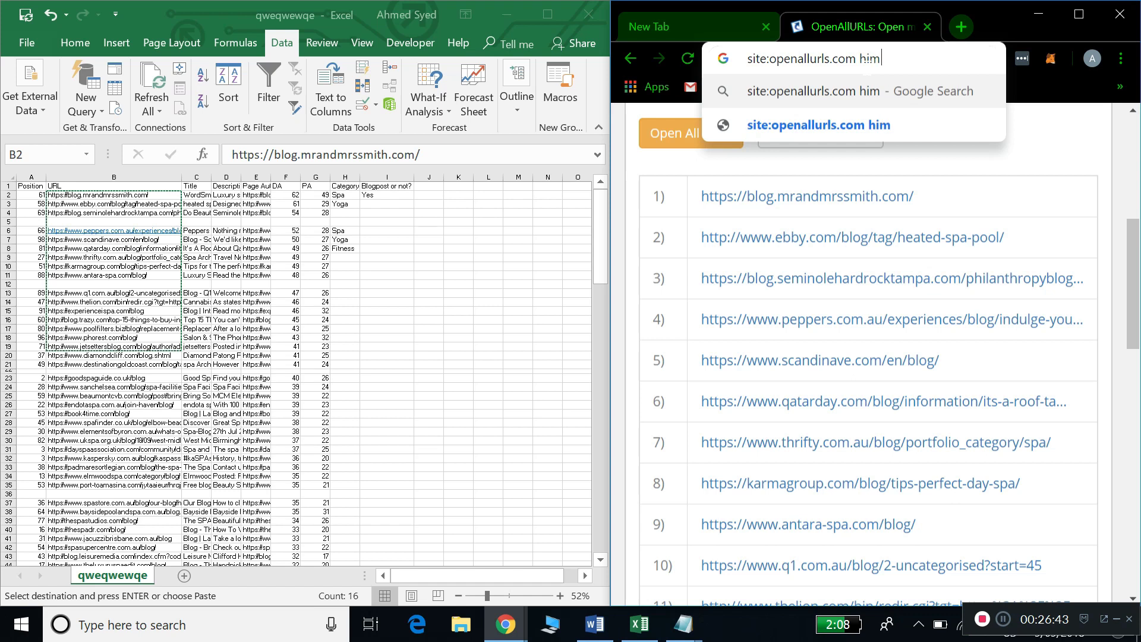
text(alays)
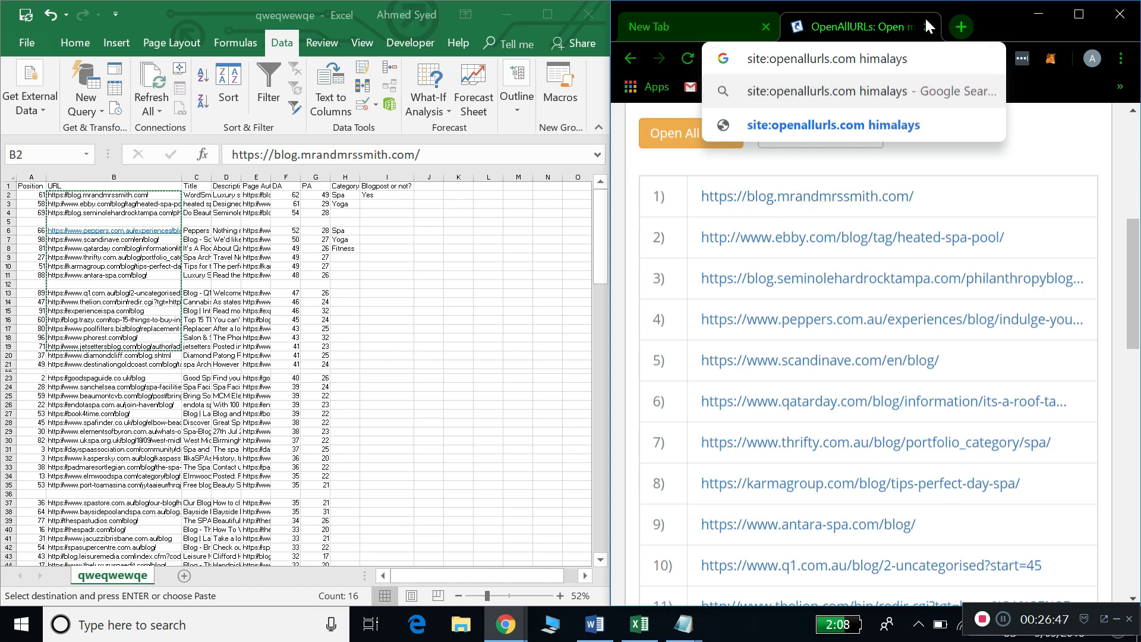
Search Google in the new tab for "site:example.com example".
click(710, 40)
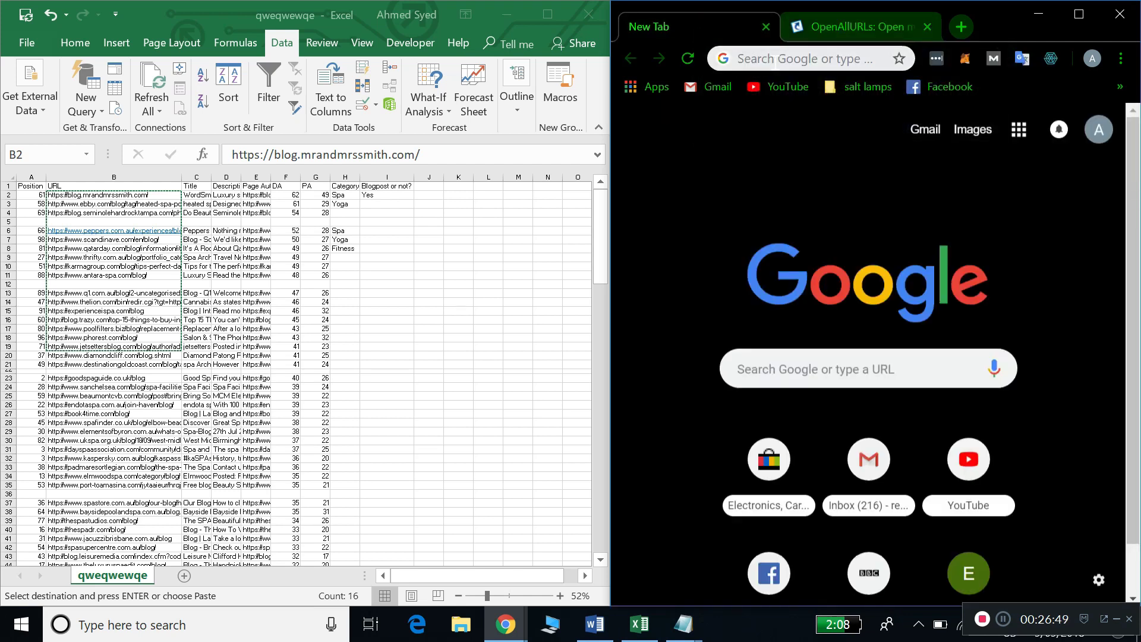
click(797, 359)
text(site:)
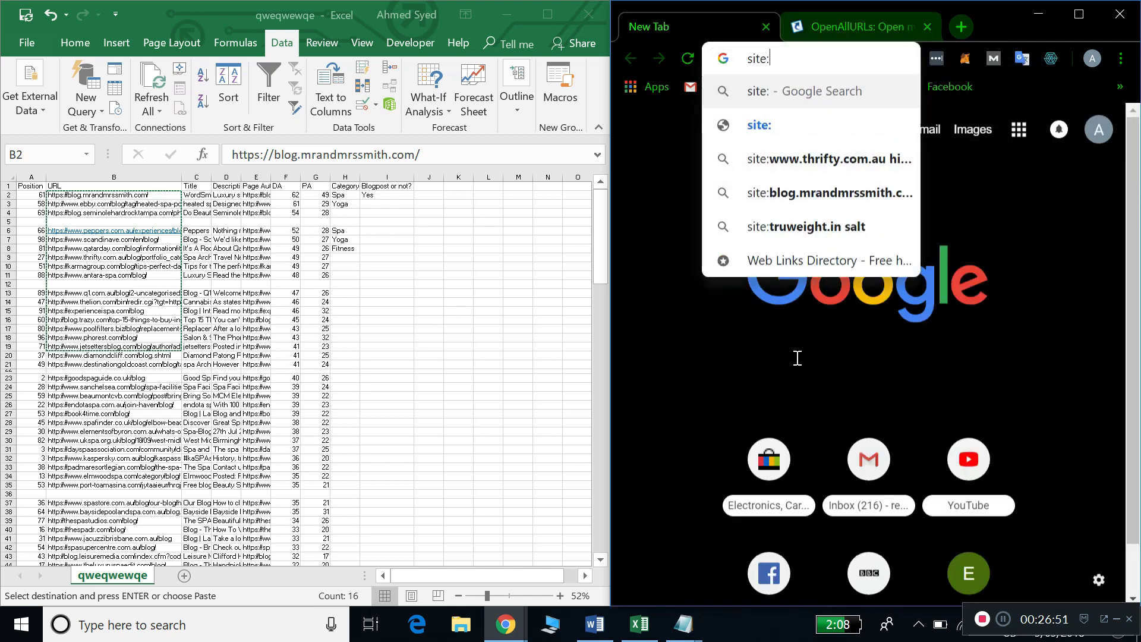
text(example.com)
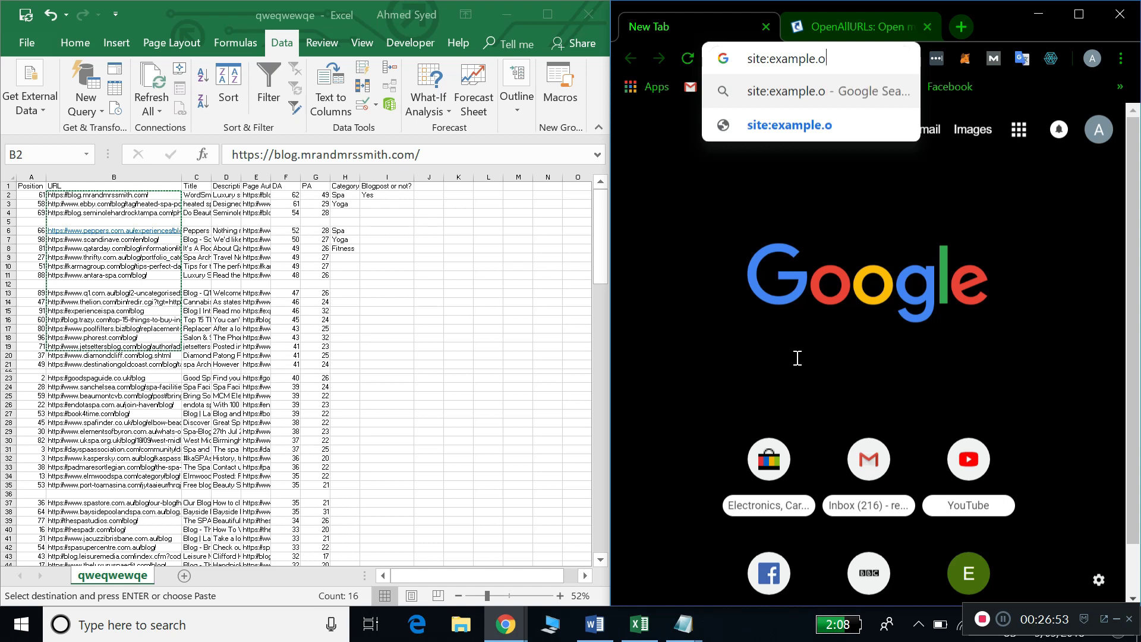
text( example)
key(Return)
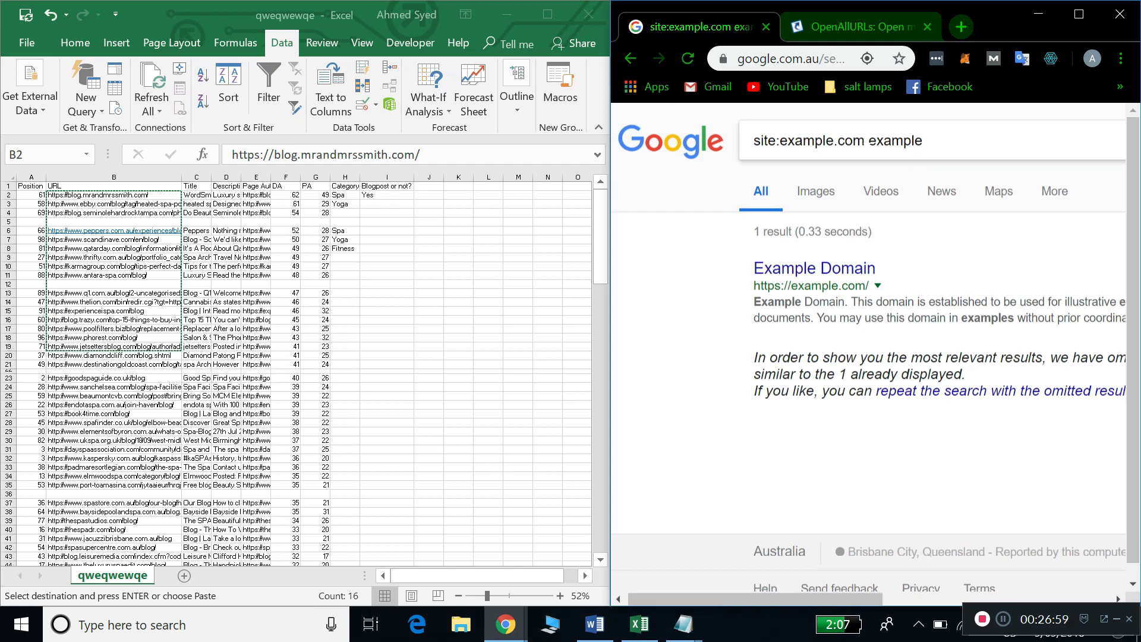
Examine the Google results address in a temporarily widened browser window, and extend the search box query to "site:example.com example 2".
click(790, 59)
drag(611, 89, 176, 89)
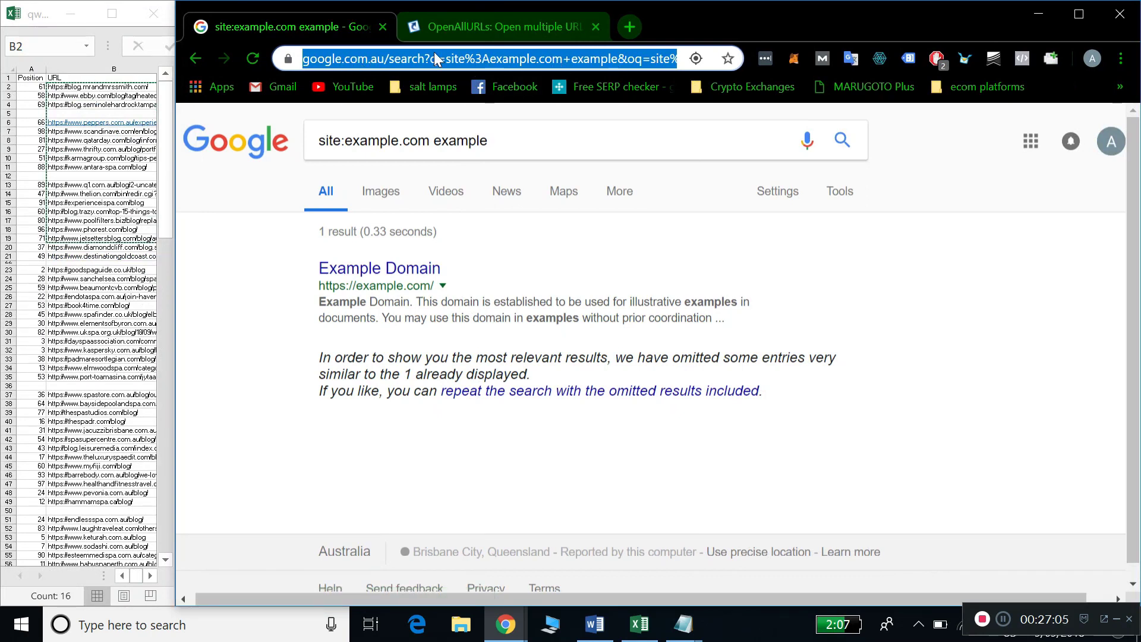
click(525, 63)
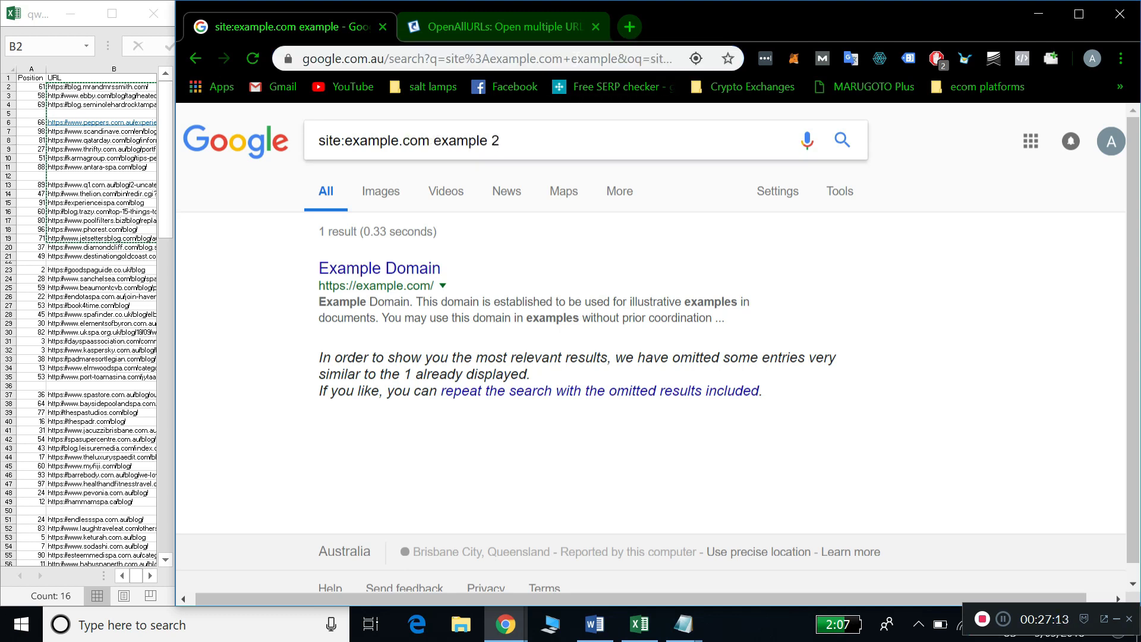
drag(616, 58, 736, 66)
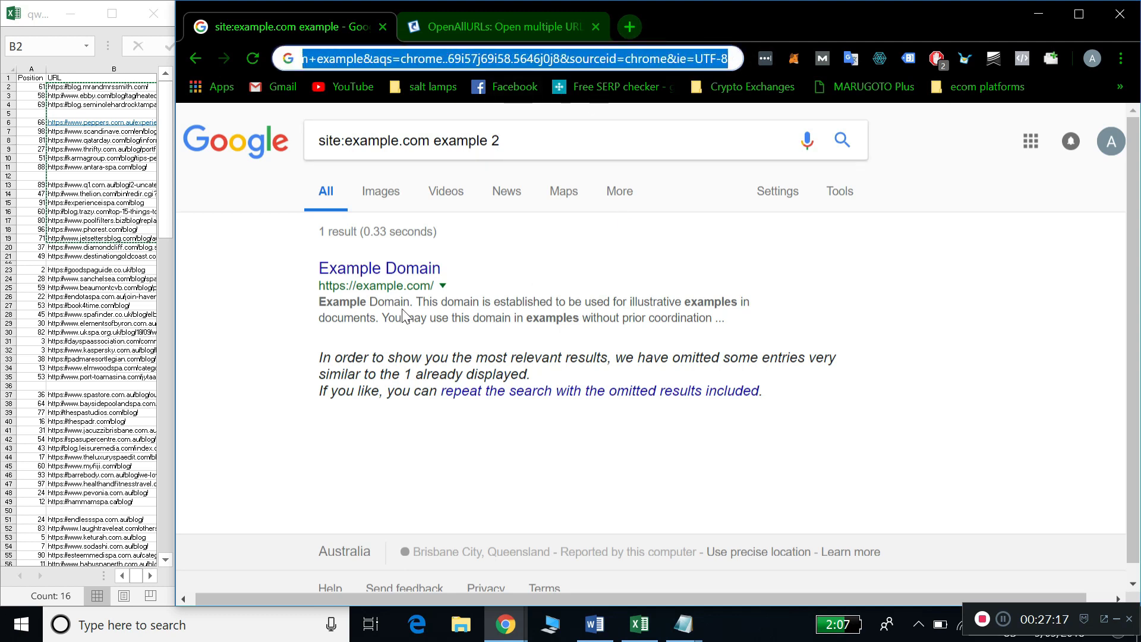
drag(177, 309, 594, 321)
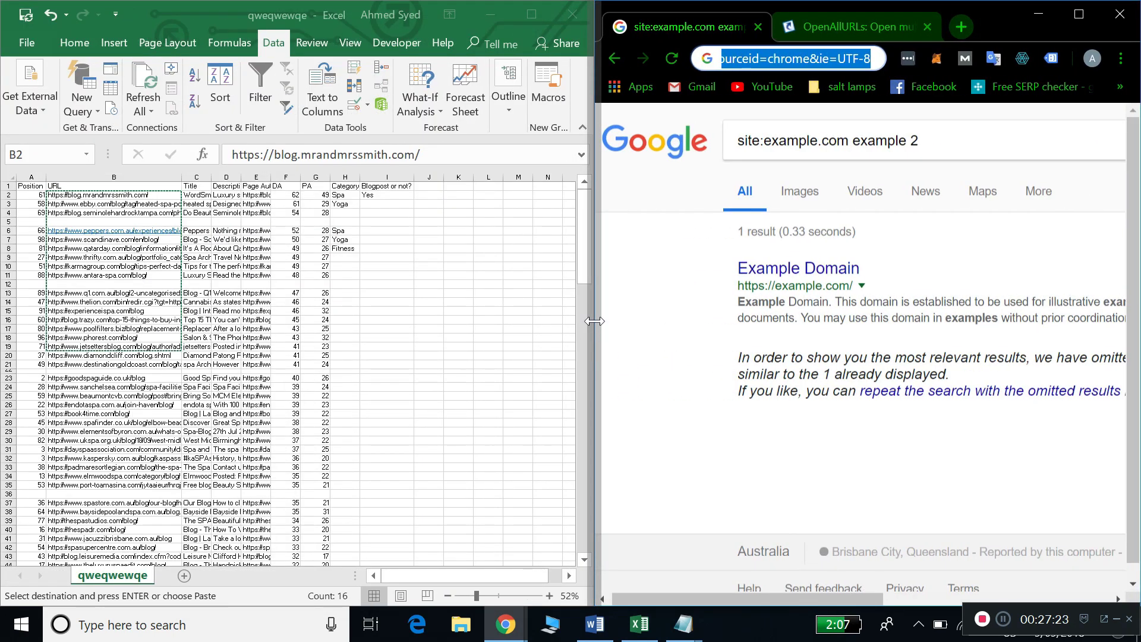
click(655, 279)
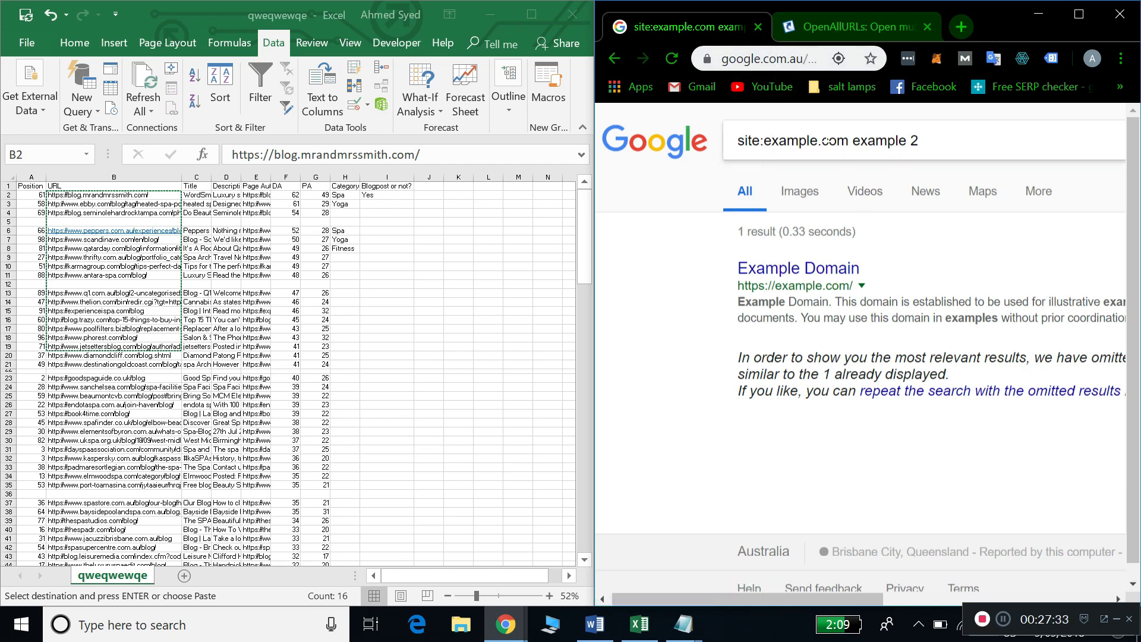
Select cell J2 in Excel, and find and highlight the Google sitesearch formula in the Local SEO Info document in Word.
click(641, 627)
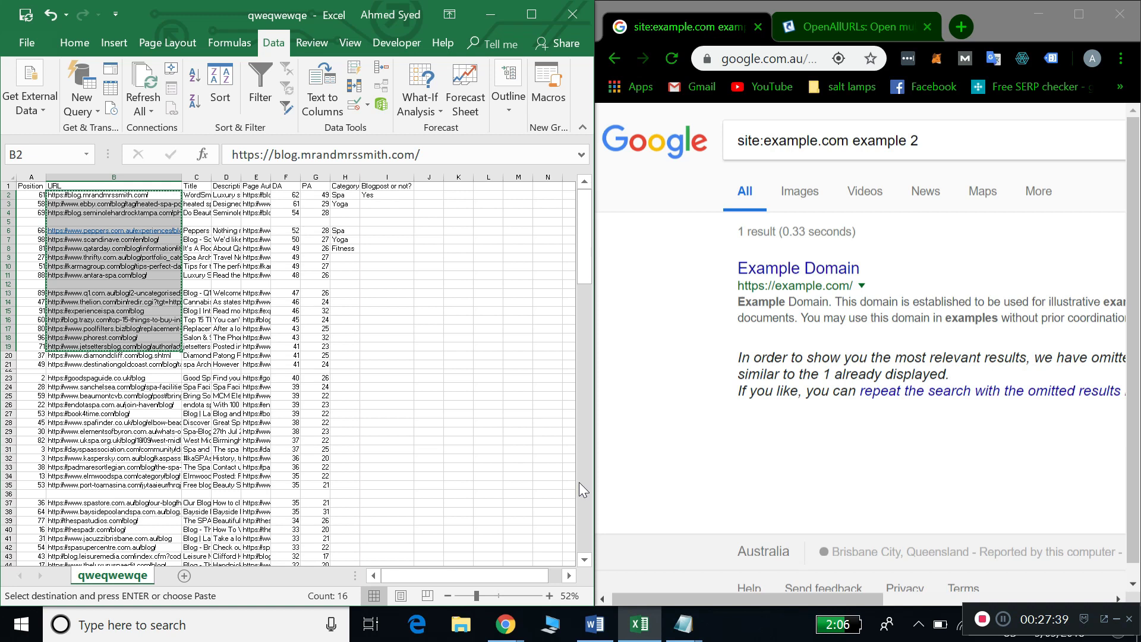
click(435, 193)
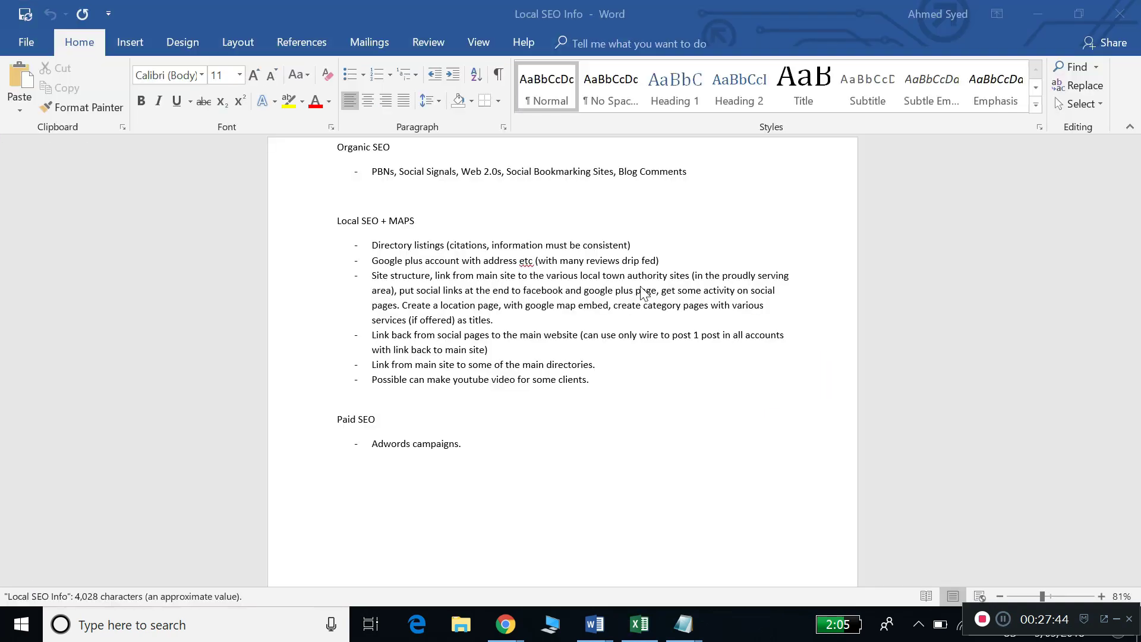
scroll(642, 291, down, 10)
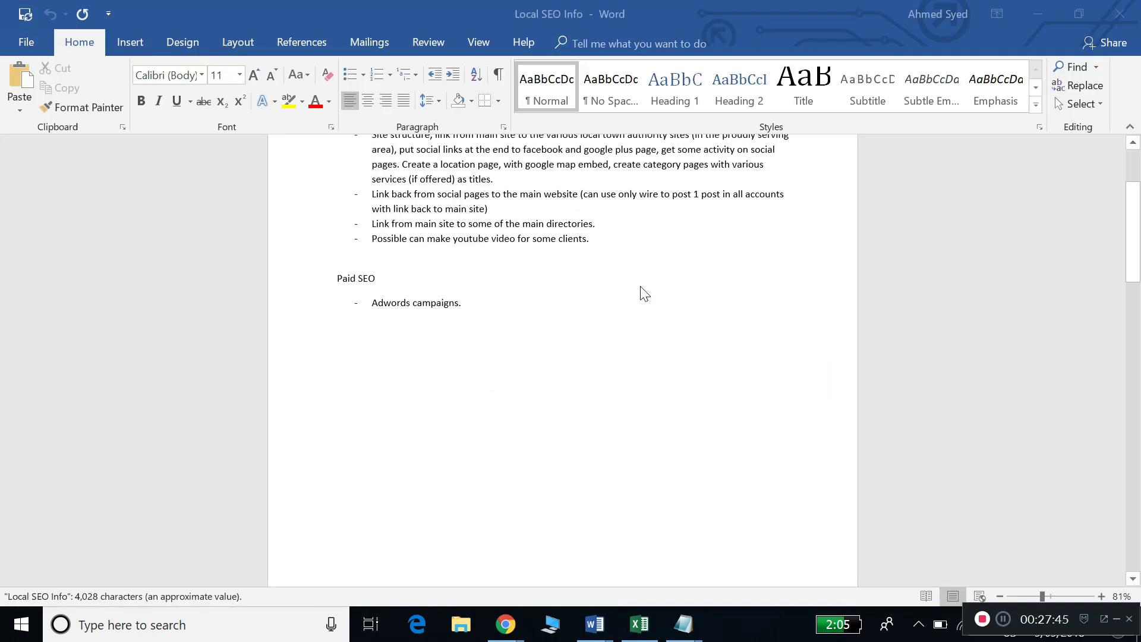
scroll(640, 289, down, 12)
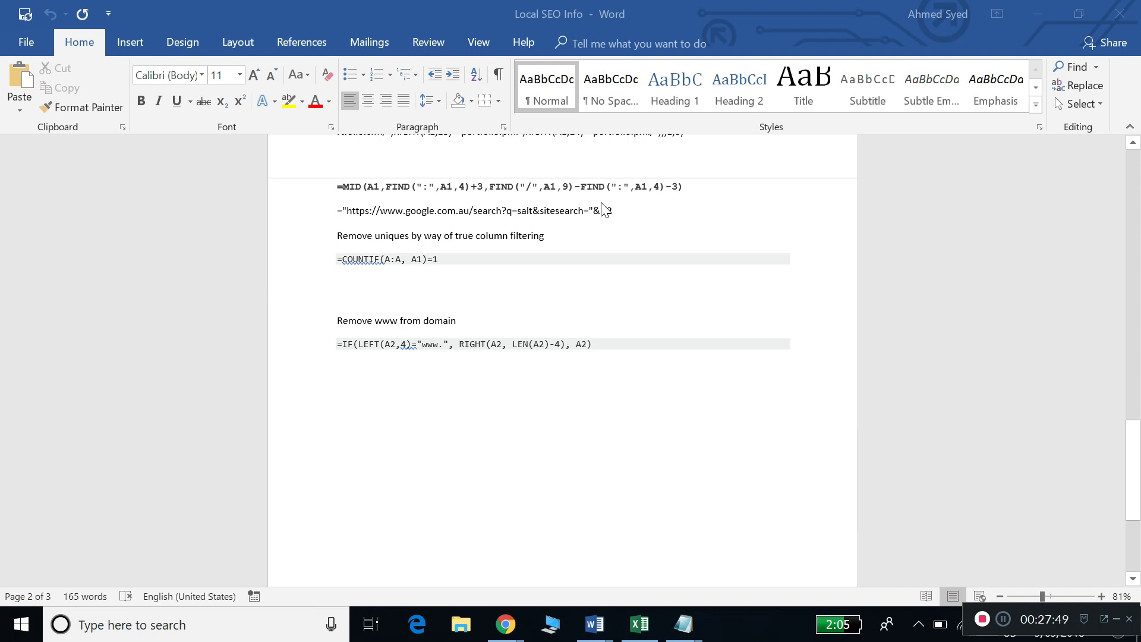
click(620, 211)
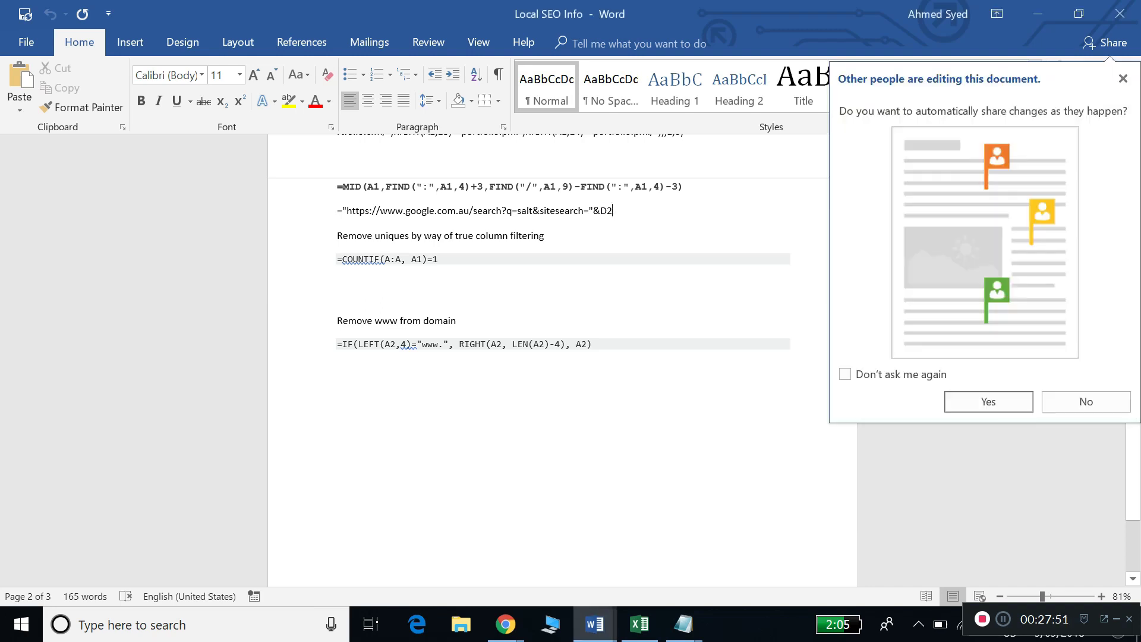
drag(613, 210, 340, 214)
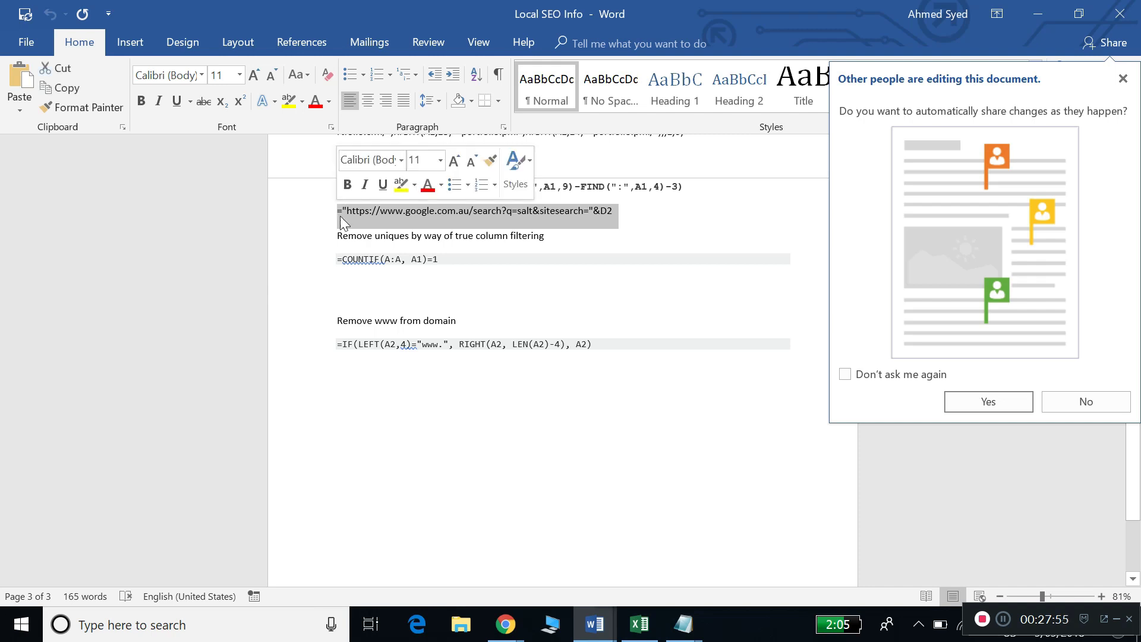
scroll(459, 292, up, 2)
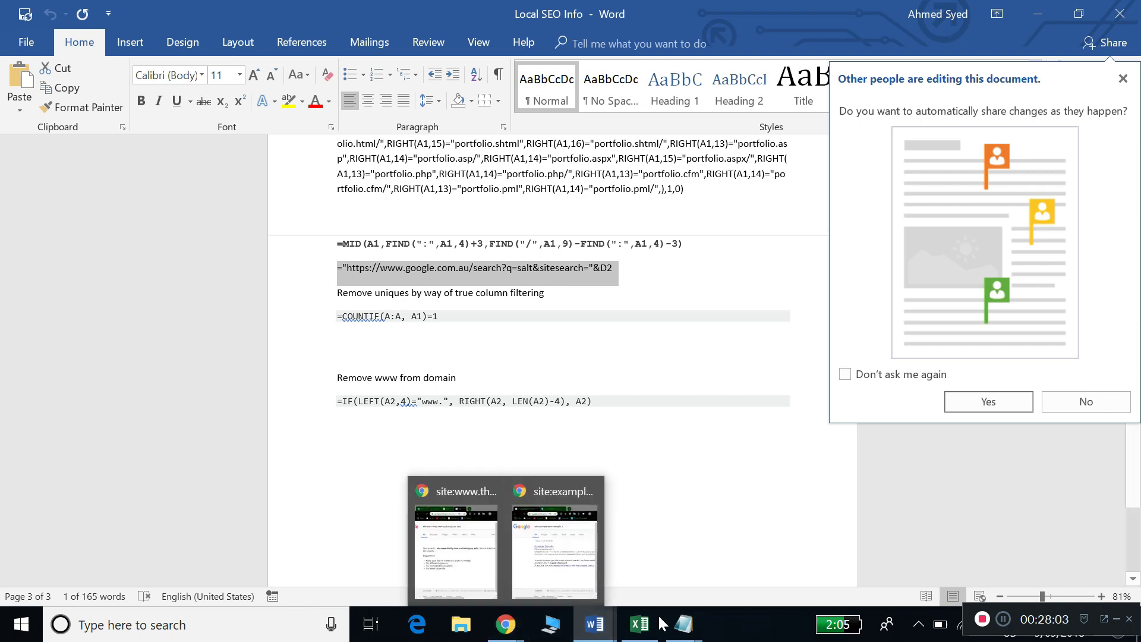
Copy the bold MID formula above the sitesearch formula from the Word document into cell J2 of the Excel sheet.
click(639, 624)
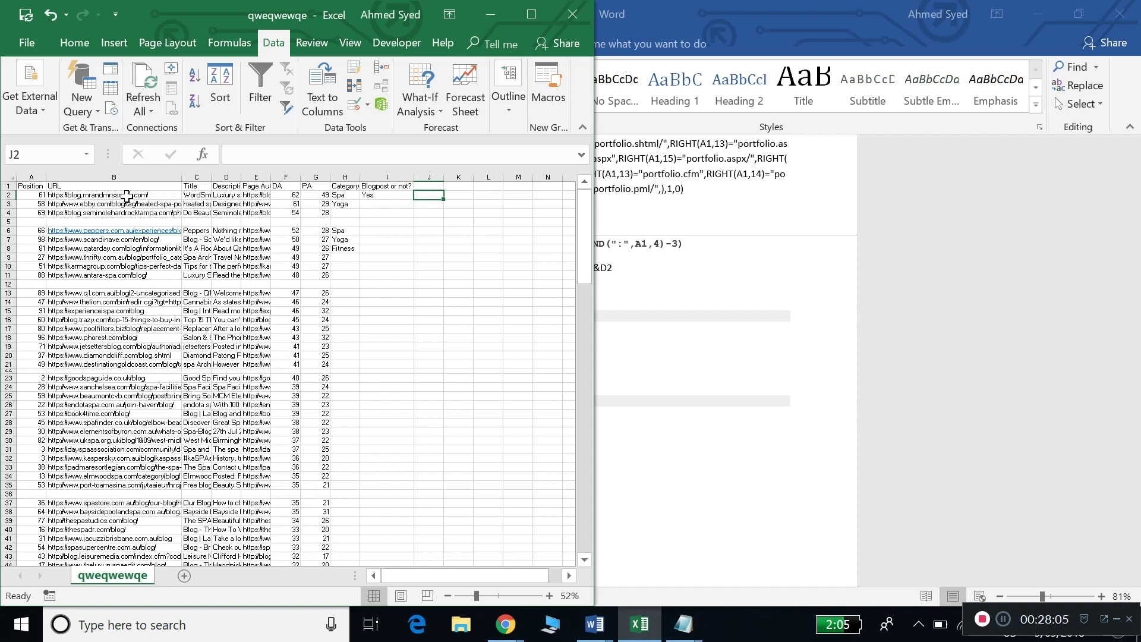
drag(689, 239, 308, 255)
key(ctrl+c)
click(639, 624)
key(ctrl+v)
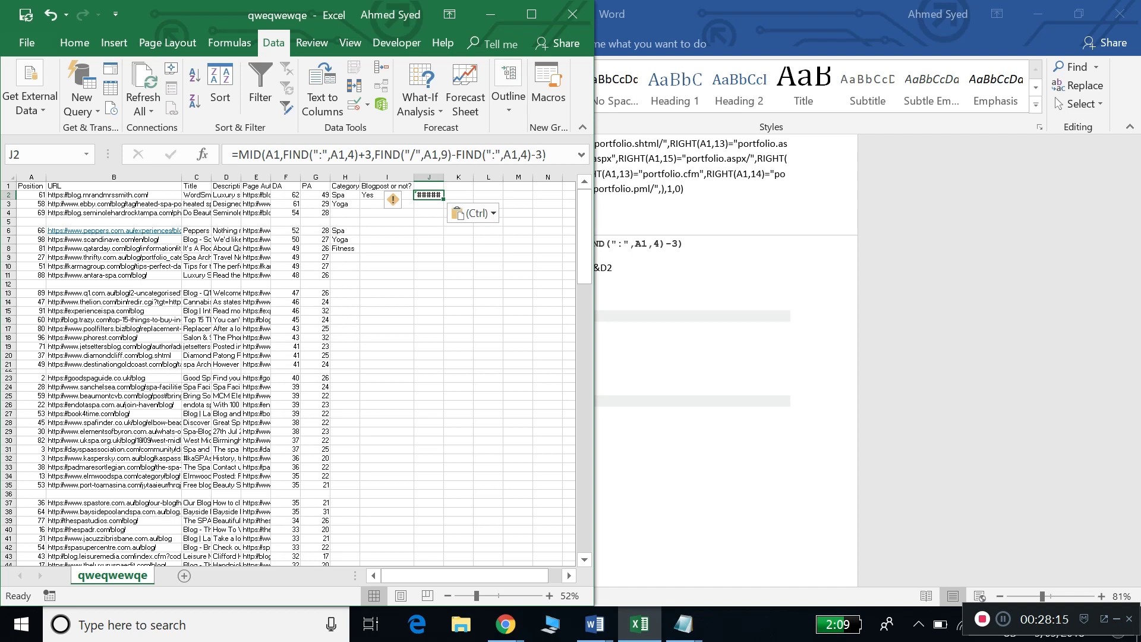
Try to move the J2 formula's A1 references to the first URL in cell B2.
click(550, 155)
drag(33, 186, 96, 184)
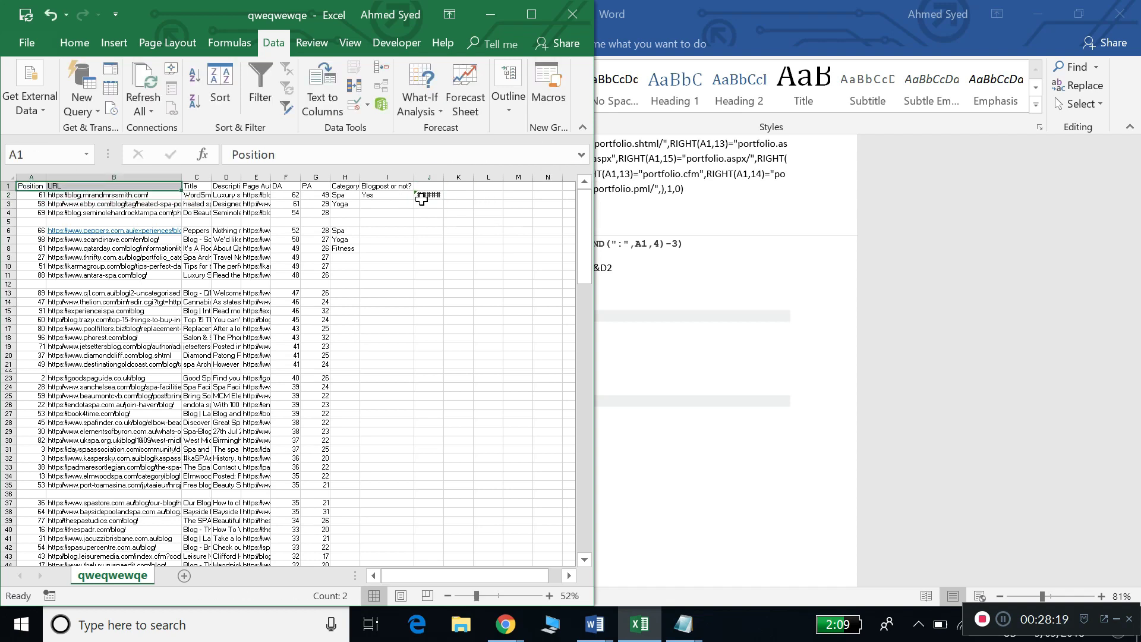
click(434, 192)
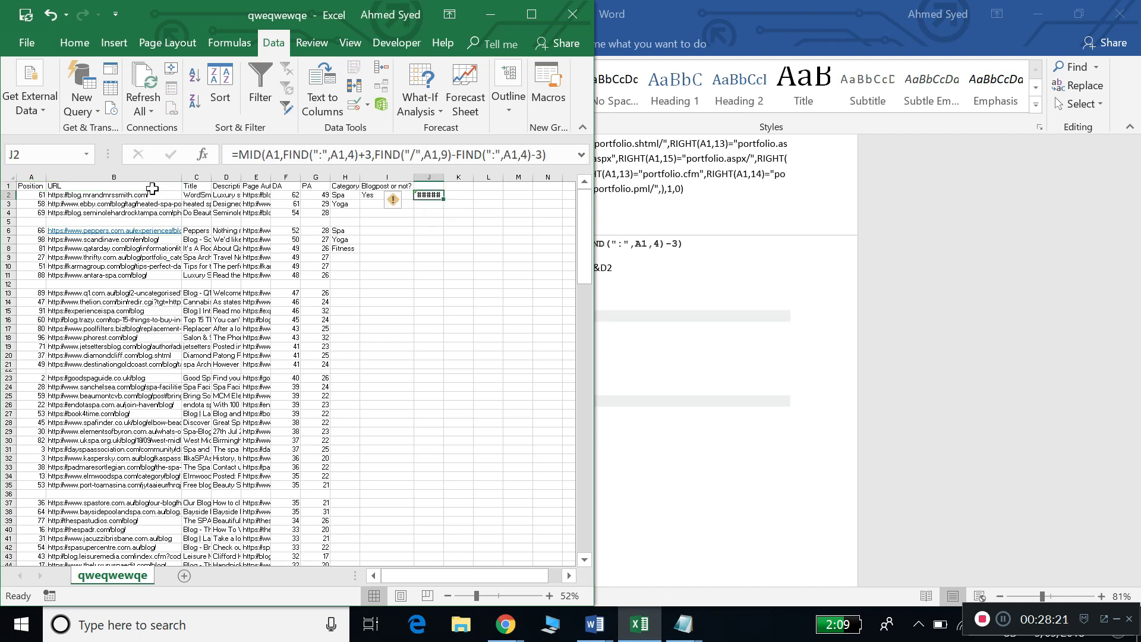
click(359, 154)
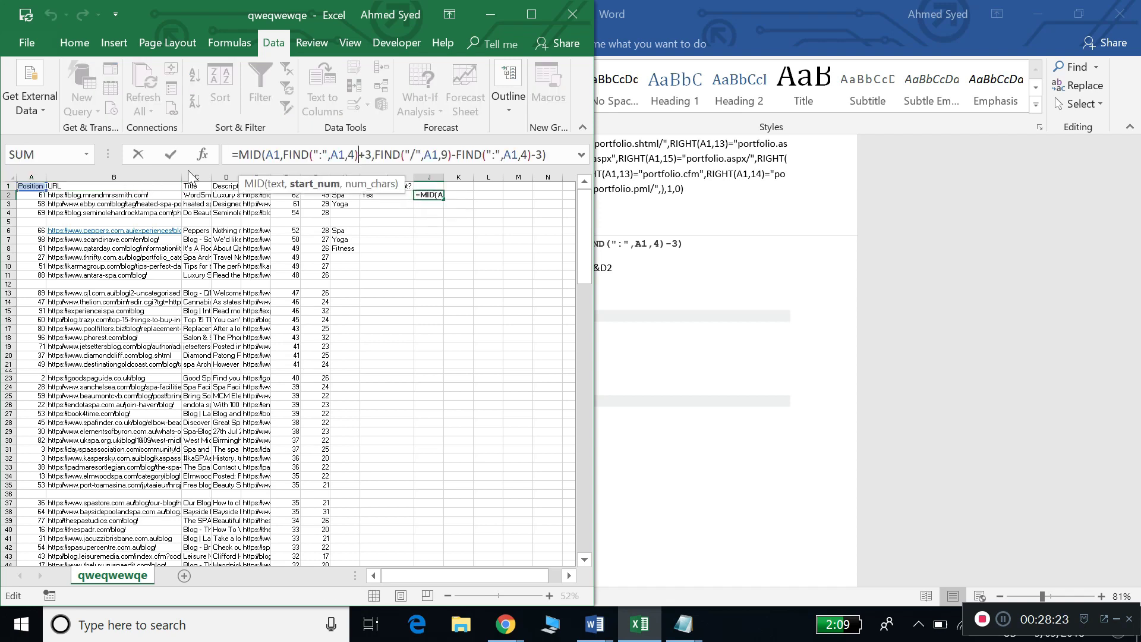
drag(35, 185, 57, 195)
click(43, 189)
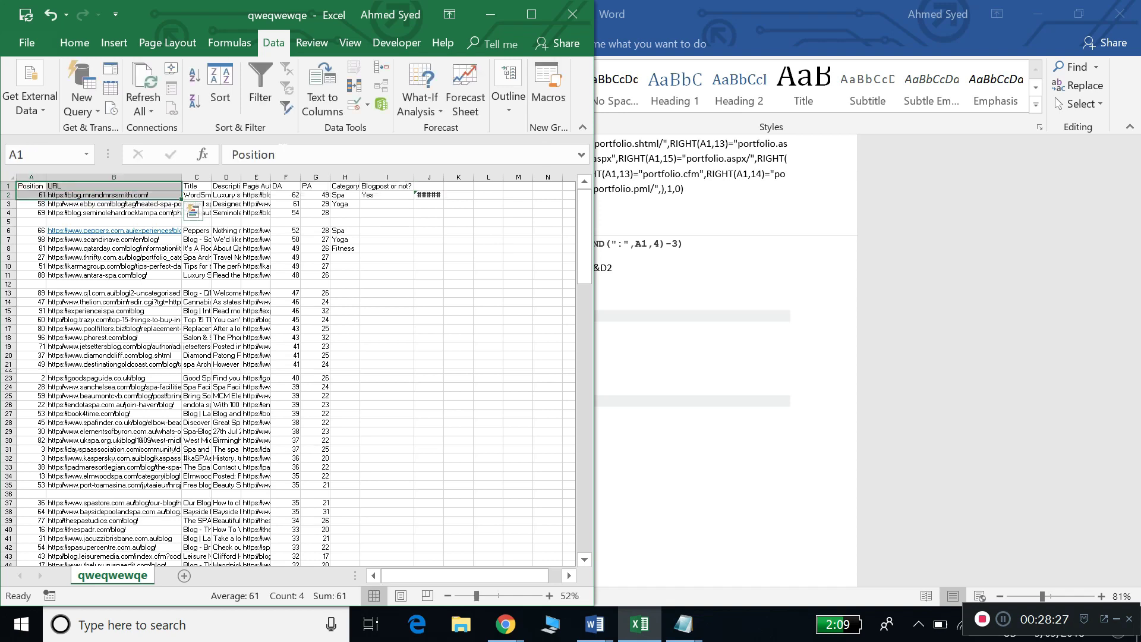
Point every A1 reference in J2's formula to B2, giving =MID(B2,FIND(":",B2,4)+3,FIND("/",B2,9)-FIND(":",B2,4)-3).
click(437, 195)
click(420, 155)
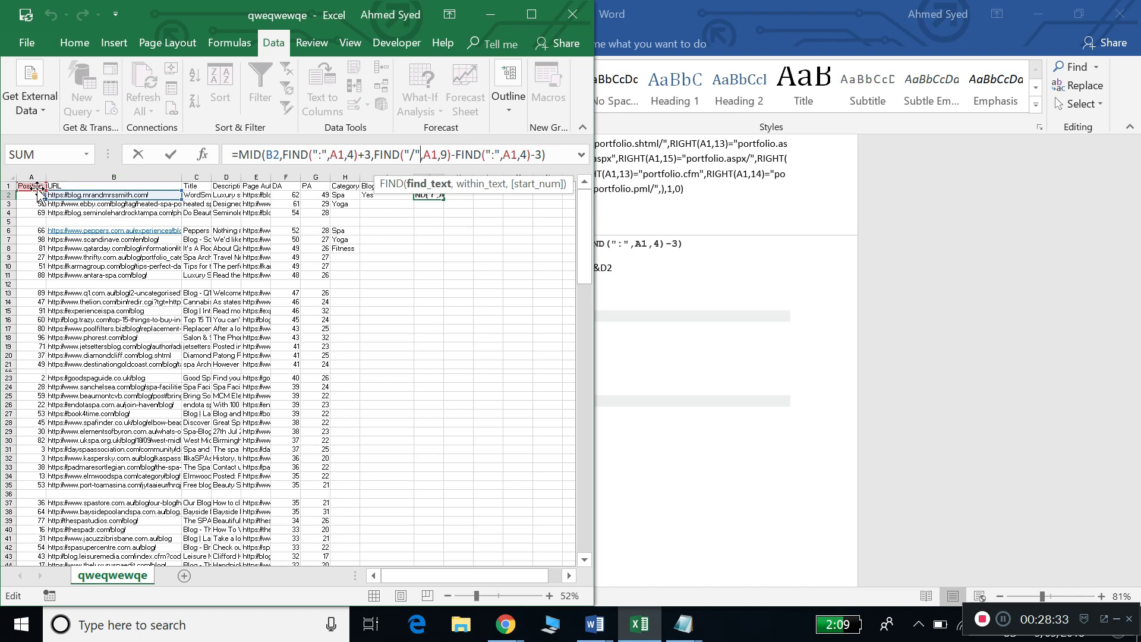
drag(43, 195, 65, 202)
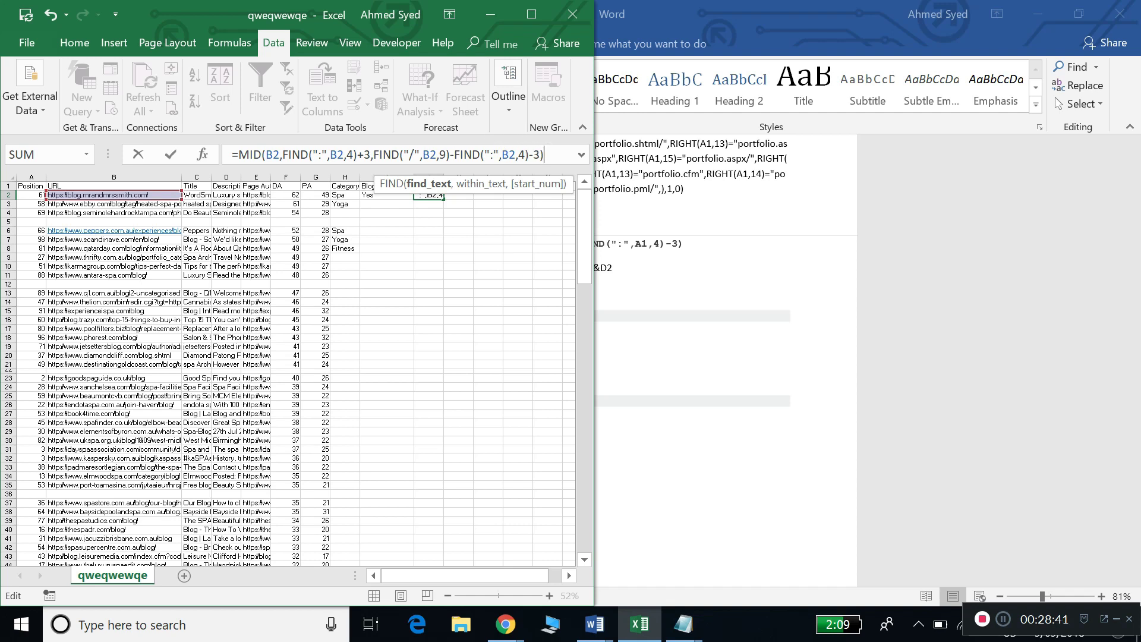
click(542, 154)
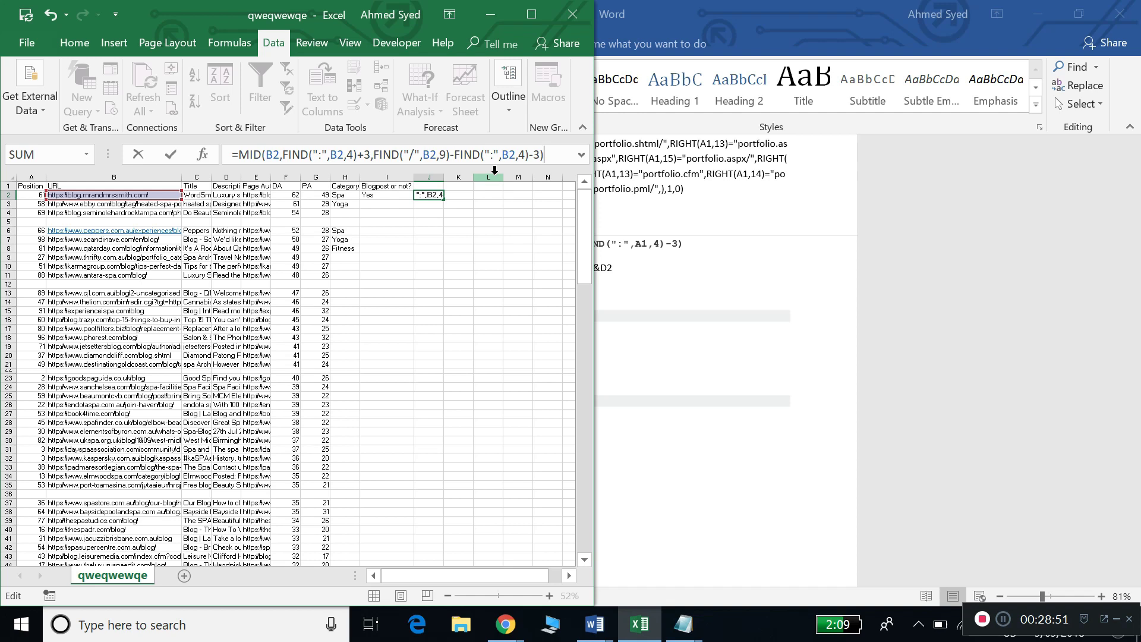
key(Return)
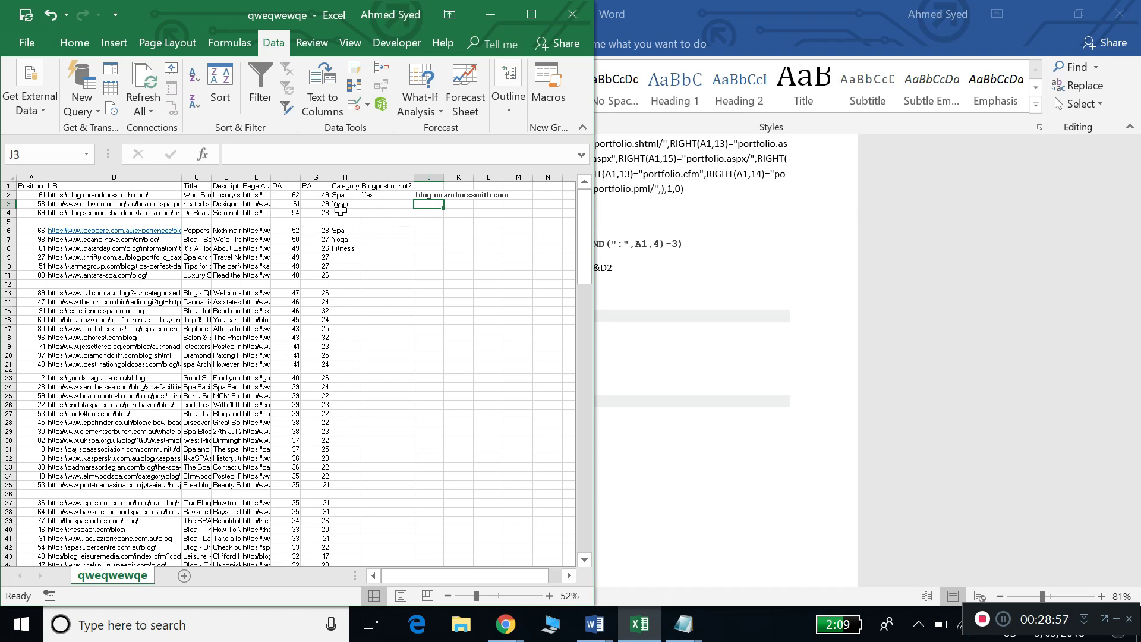
drag(141, 196, 96, 509)
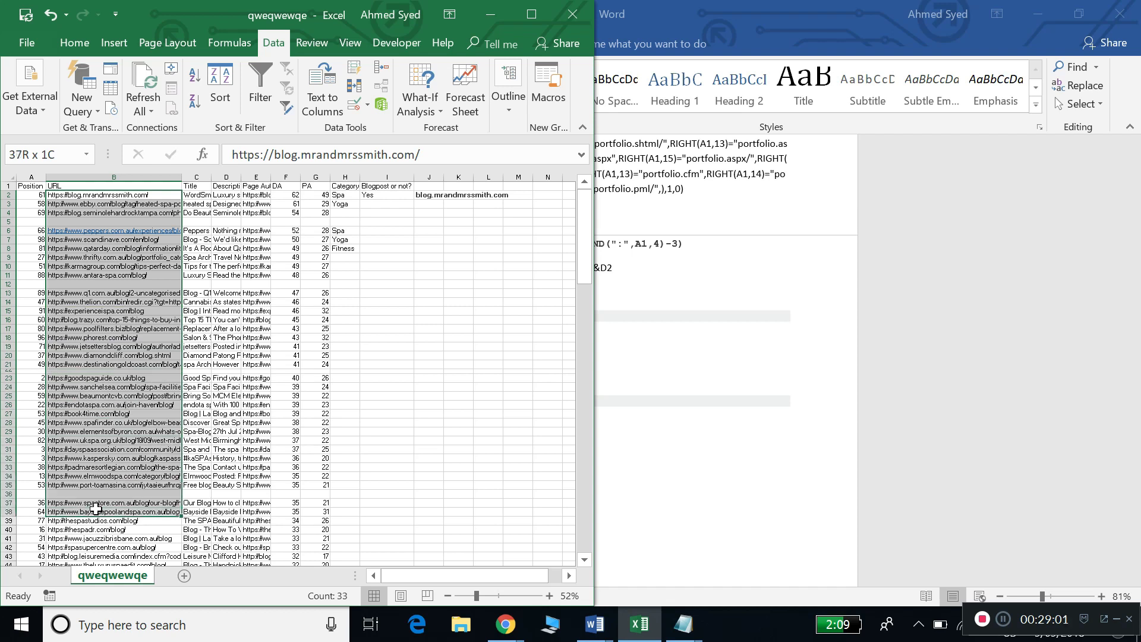
click(126, 284)
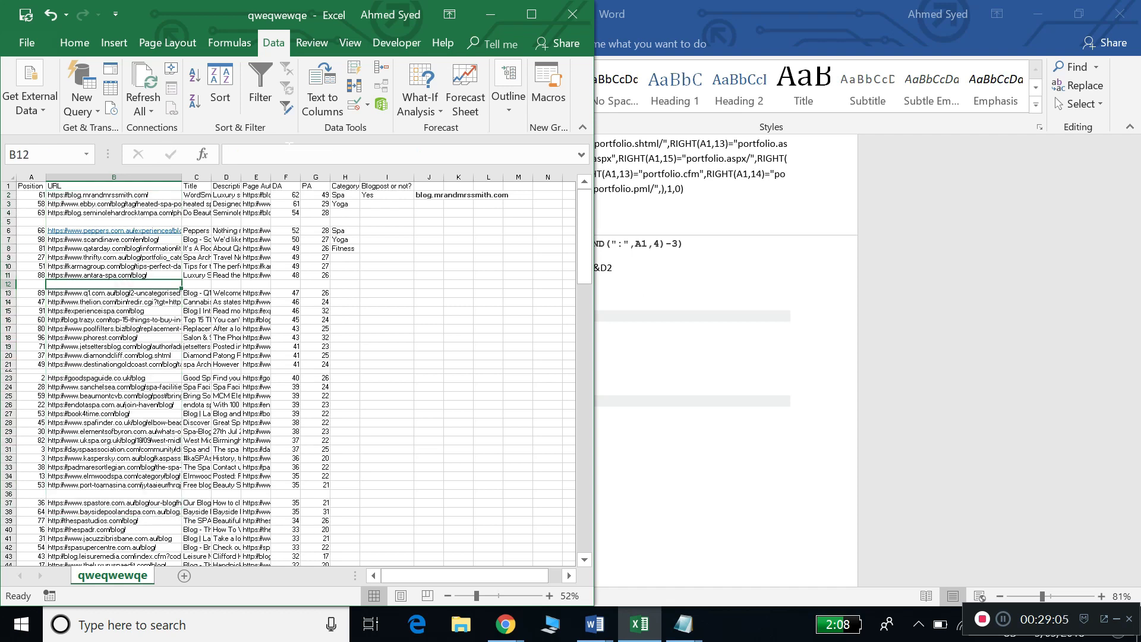
drag(346, 187, 354, 405)
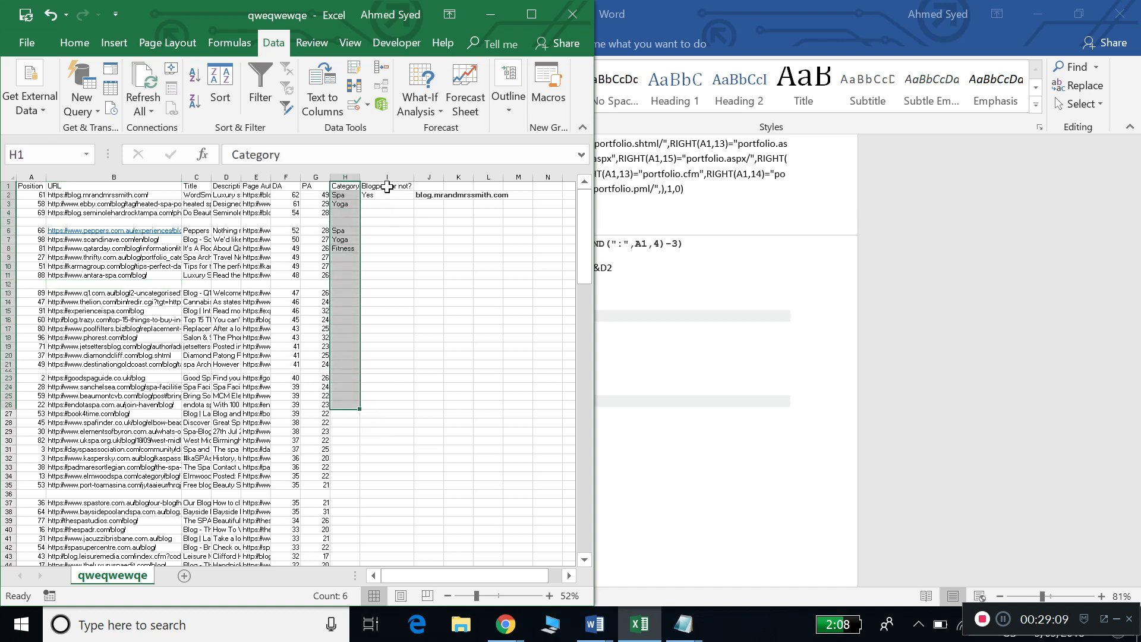
Examine the Category and Blogpost or not? columns, including the rows that still need a category.
drag(387, 187, 389, 423)
click(478, 326)
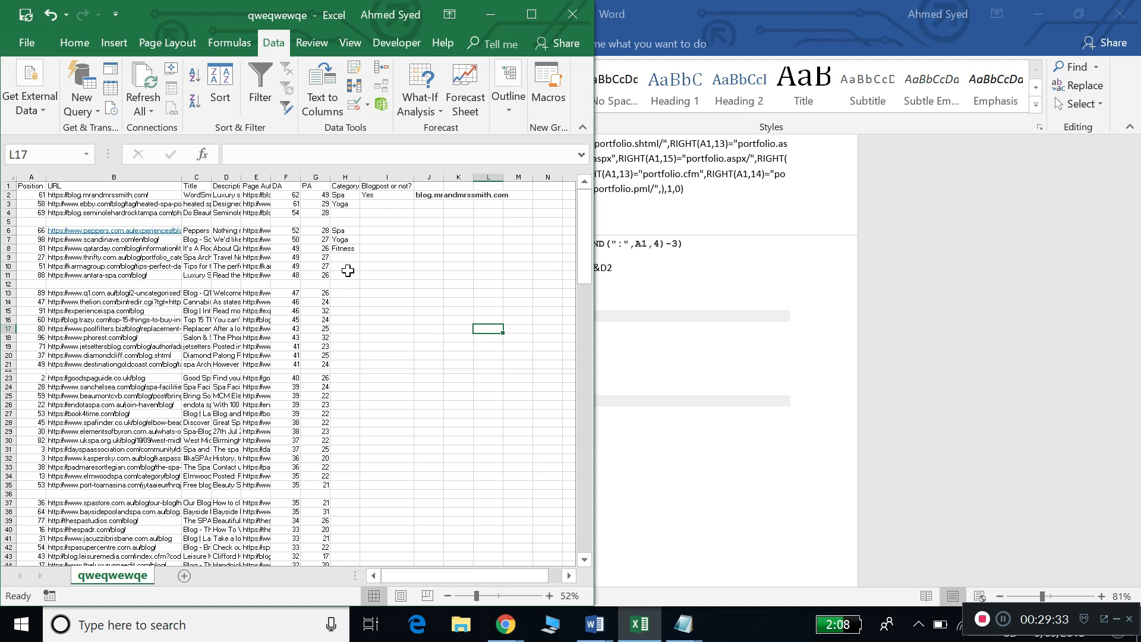
click(348, 268)
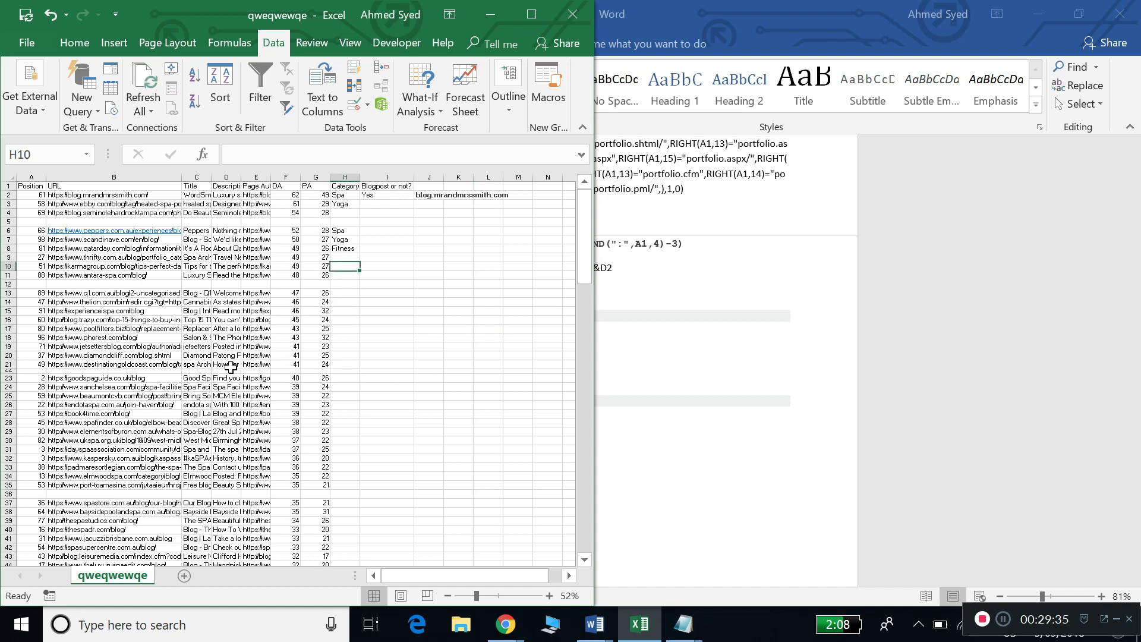
drag(348, 224, 347, 267)
click(345, 284)
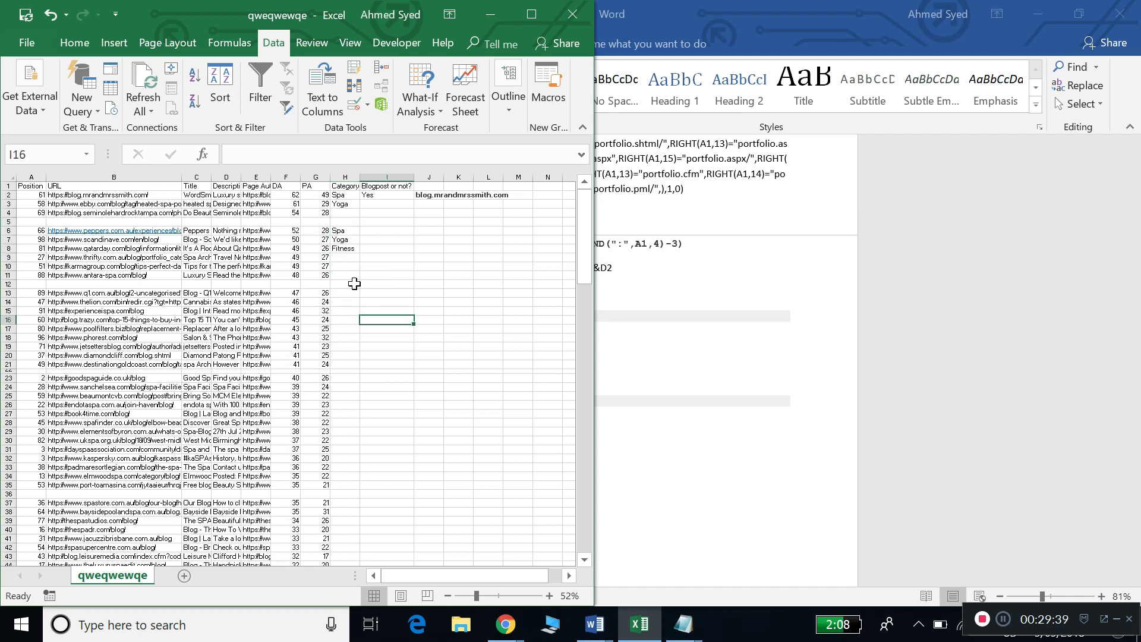
click(348, 258)
click(348, 266)
click(348, 276)
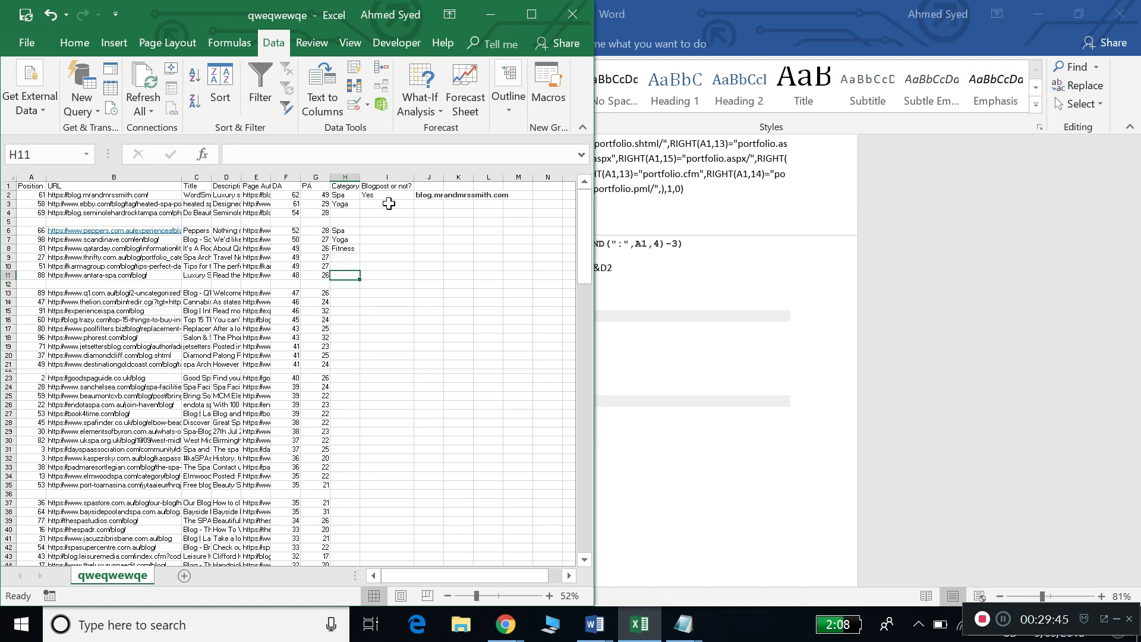
click(390, 191)
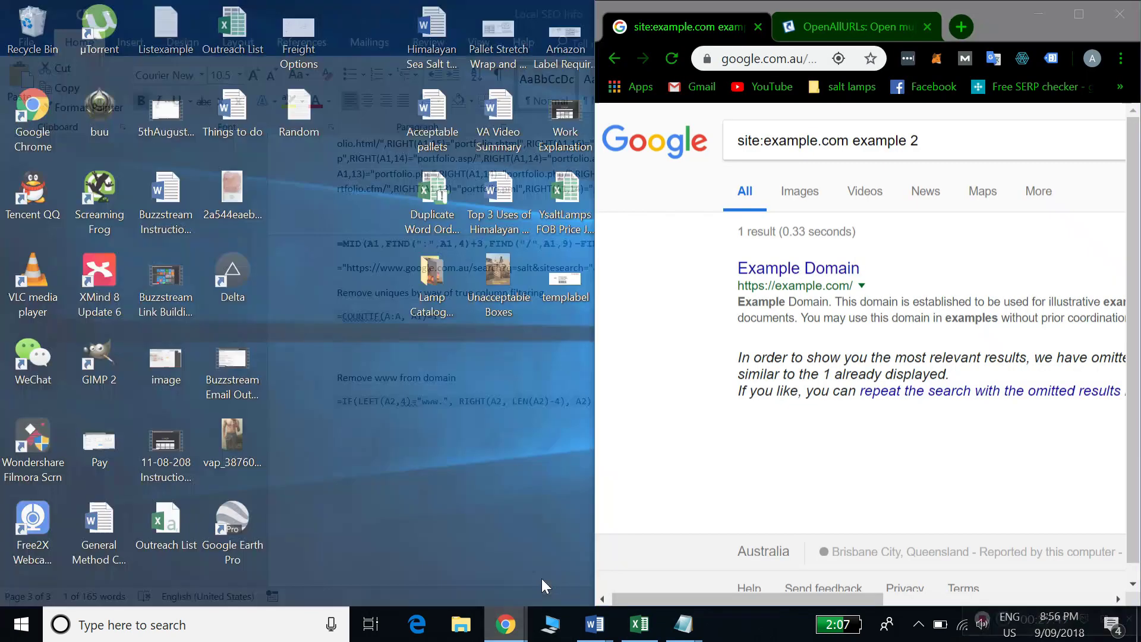
Switch to Chrome and bring up the OpenAllURLs page with the list of blog links.
click(541, 579)
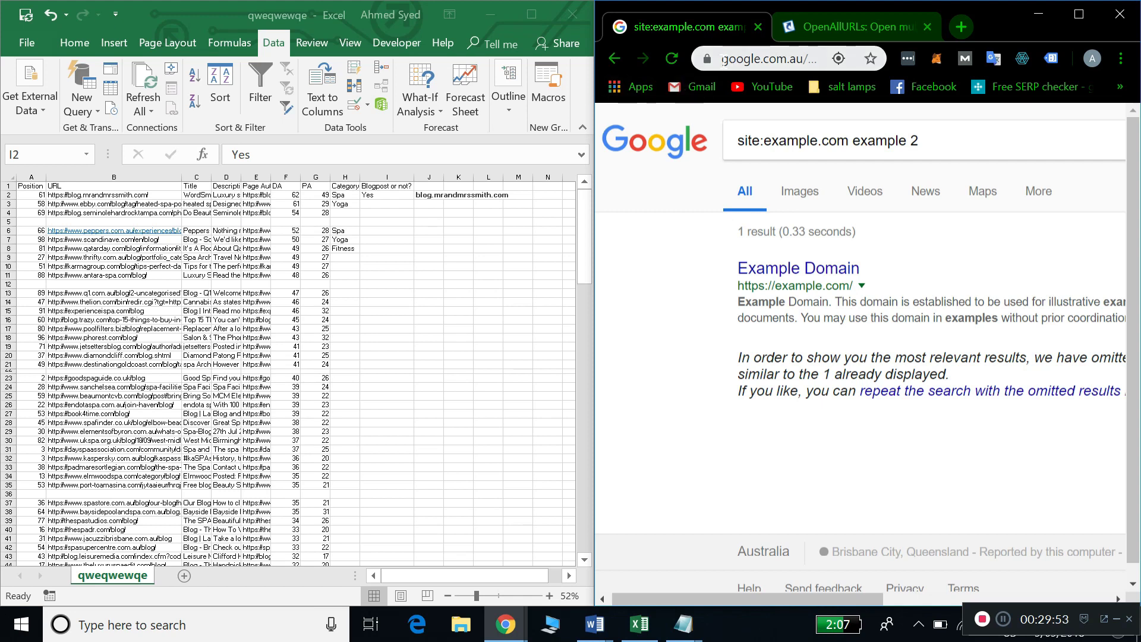
click(723, 59)
click(793, 59)
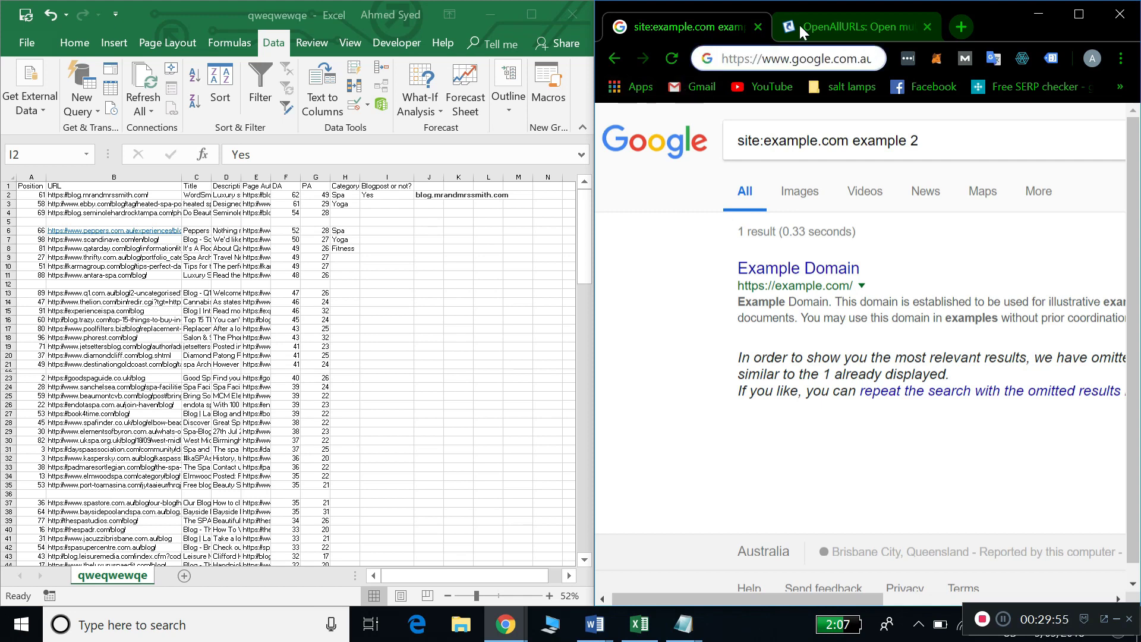
click(848, 26)
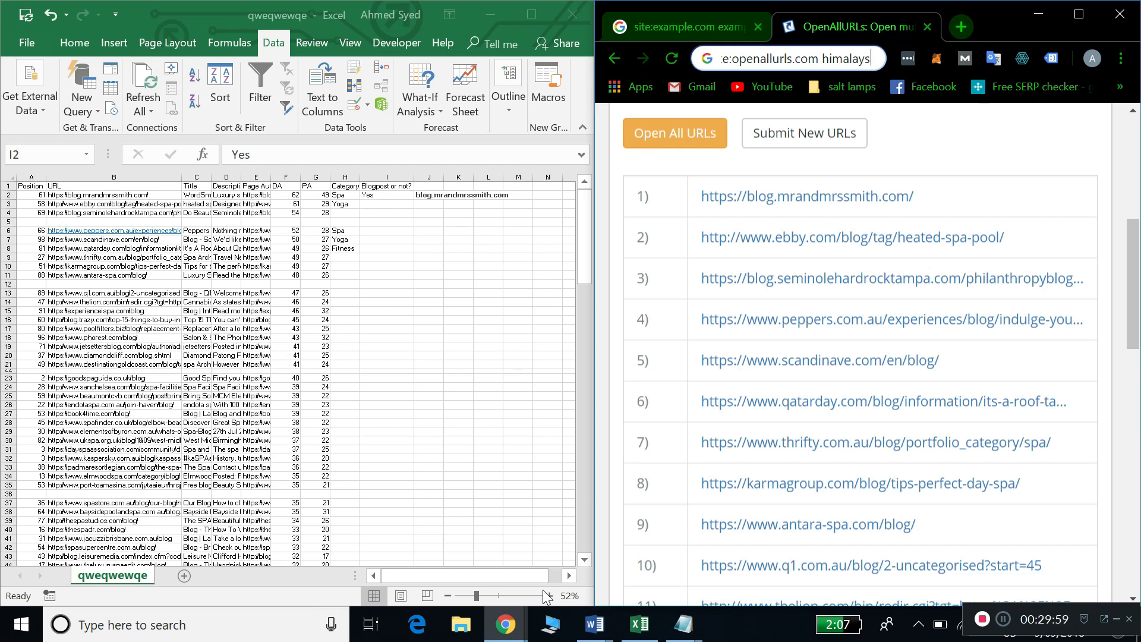
Copy the Google sitesearch formula from the Local SEO Info document in Word into cell K2 of the Excel sheet.
mouse_move(595, 621)
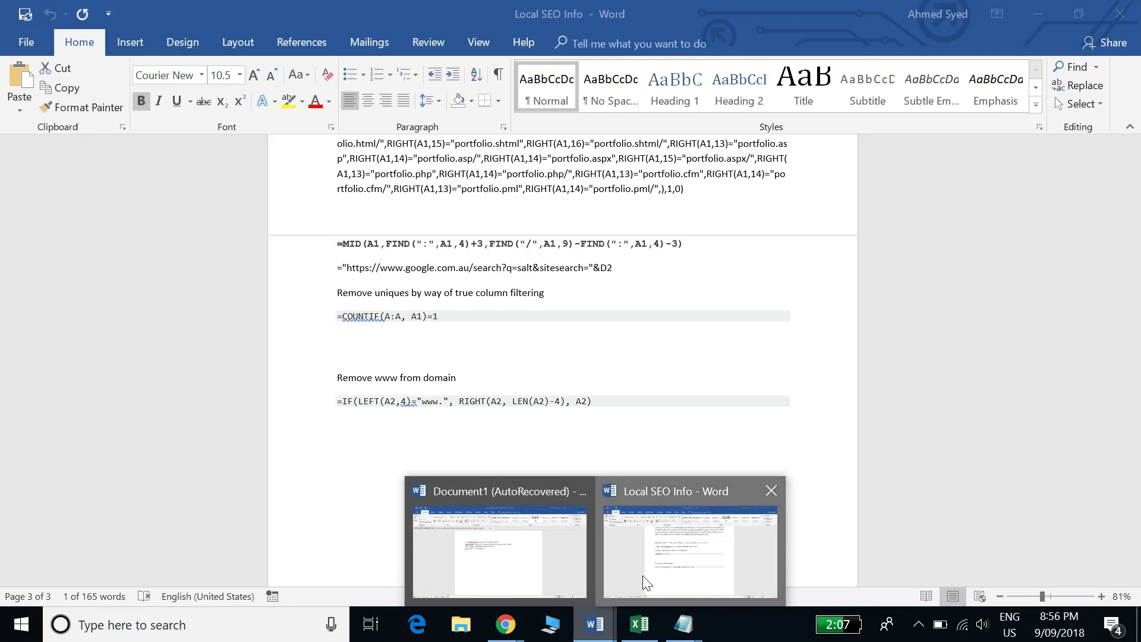
click(643, 575)
drag(618, 272, 340, 274)
key(ctrl+c)
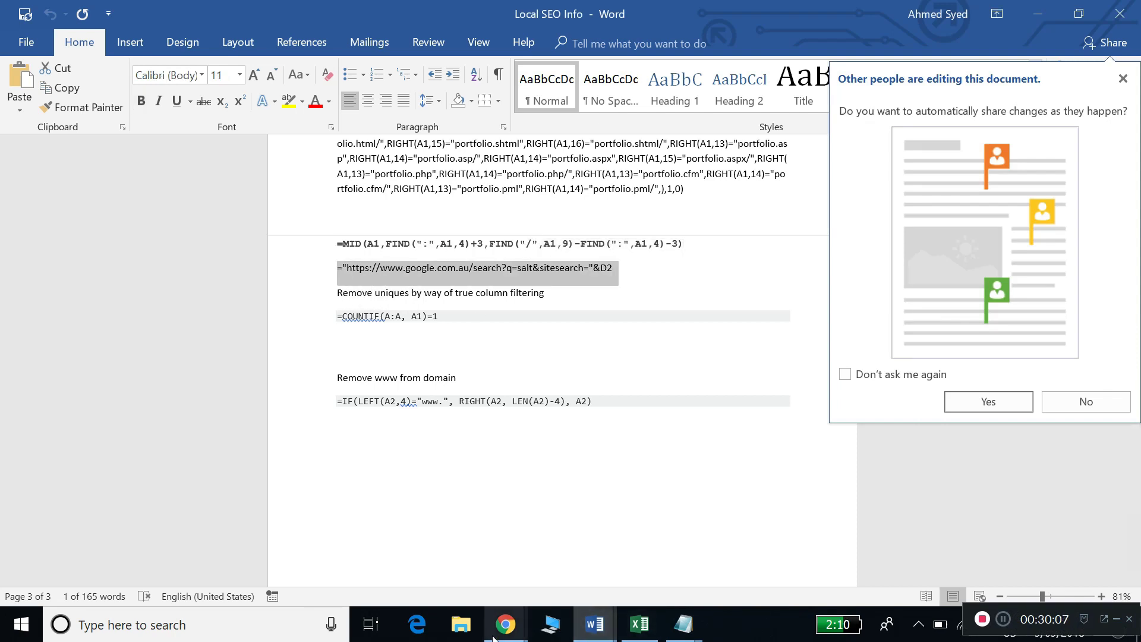
mouse_move(496, 630)
mouse_move(475, 546)
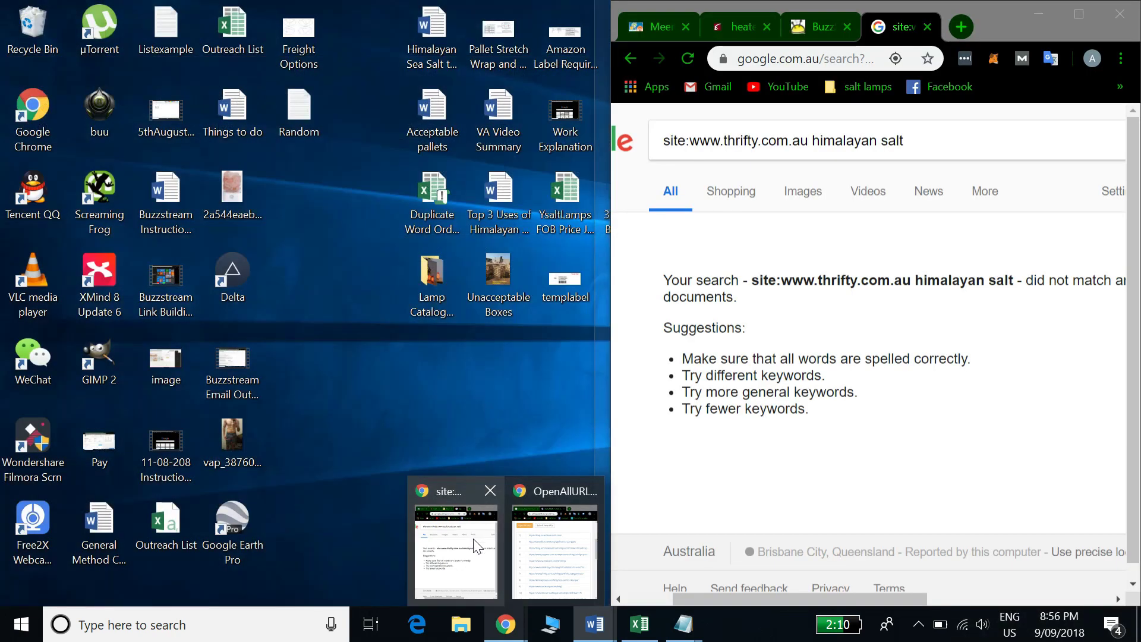
click(640, 622)
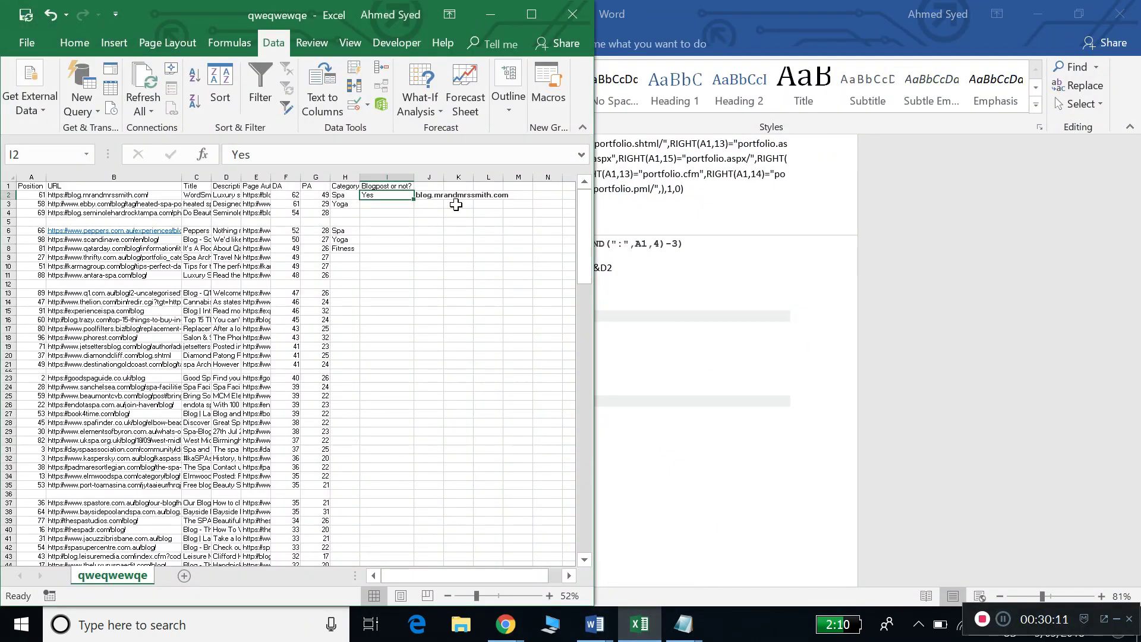
click(458, 194)
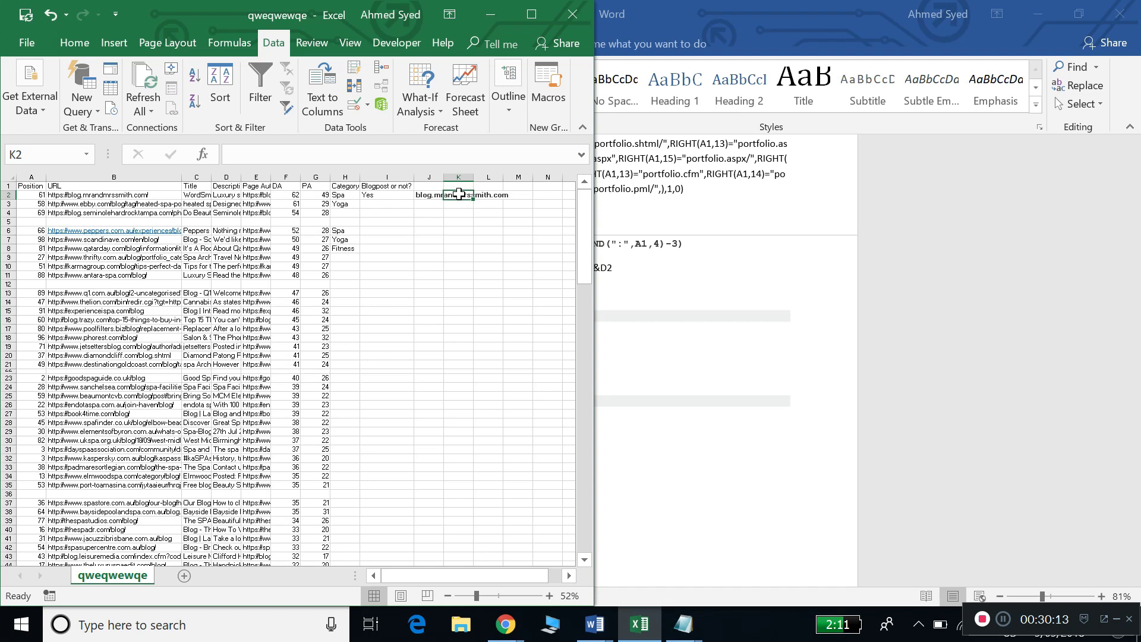
key(ctrl+v)
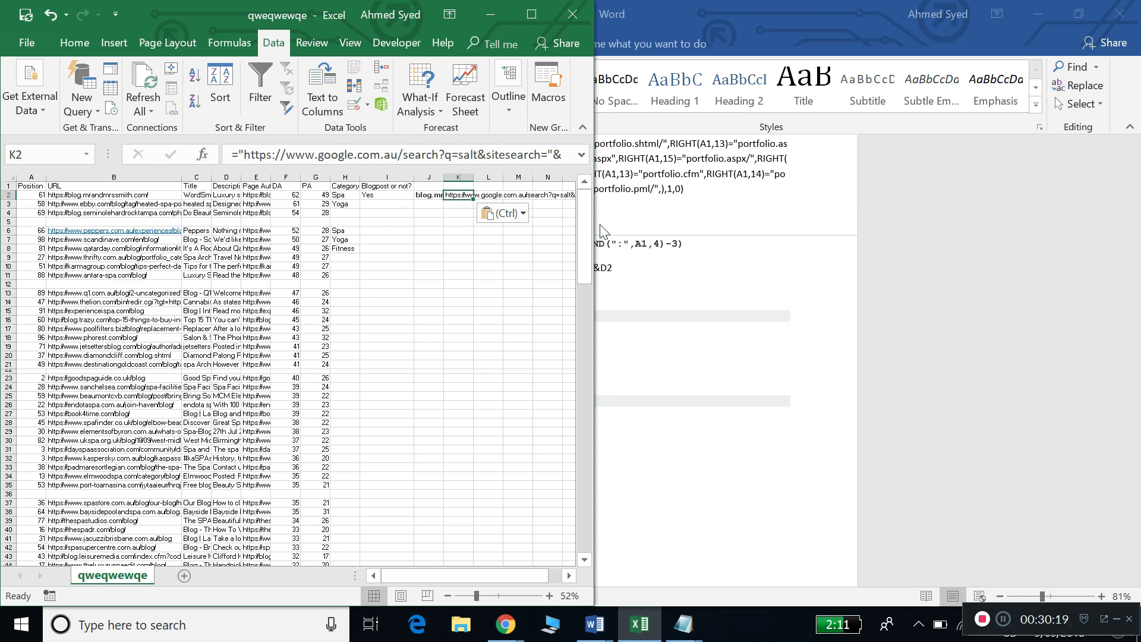
drag(593, 223, 761, 234)
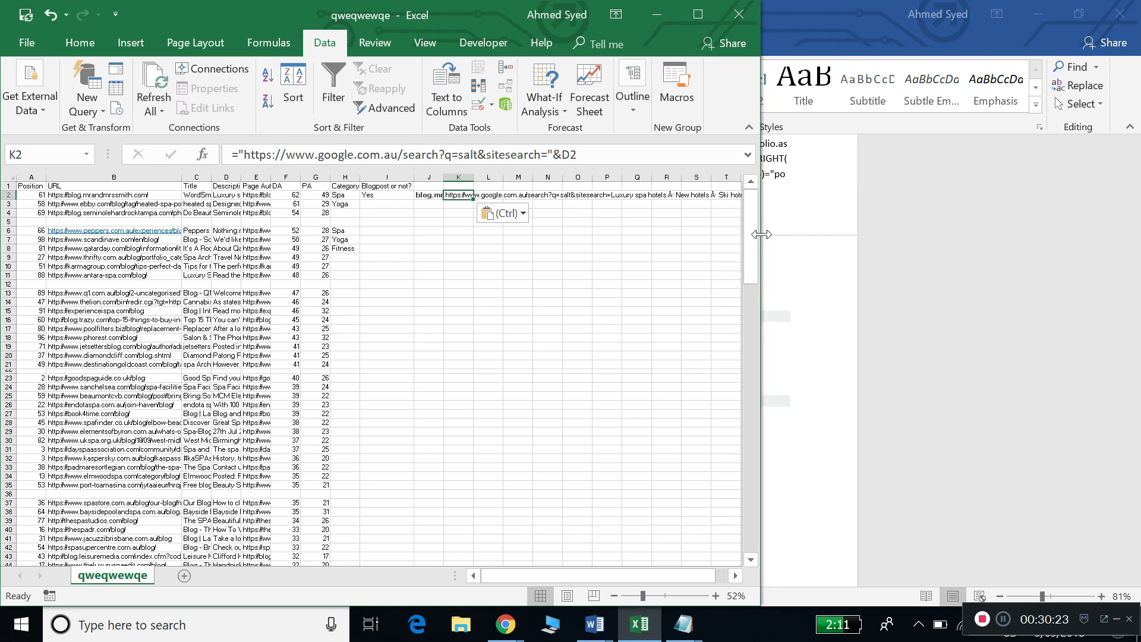
drag(761, 235, 893, 270)
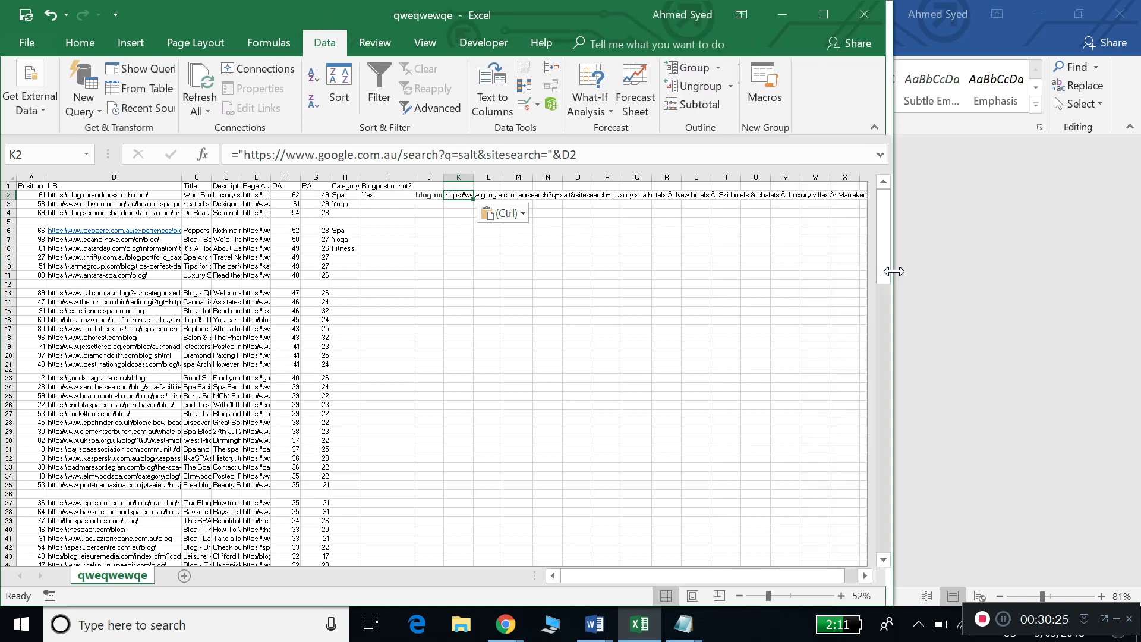
click(475, 156)
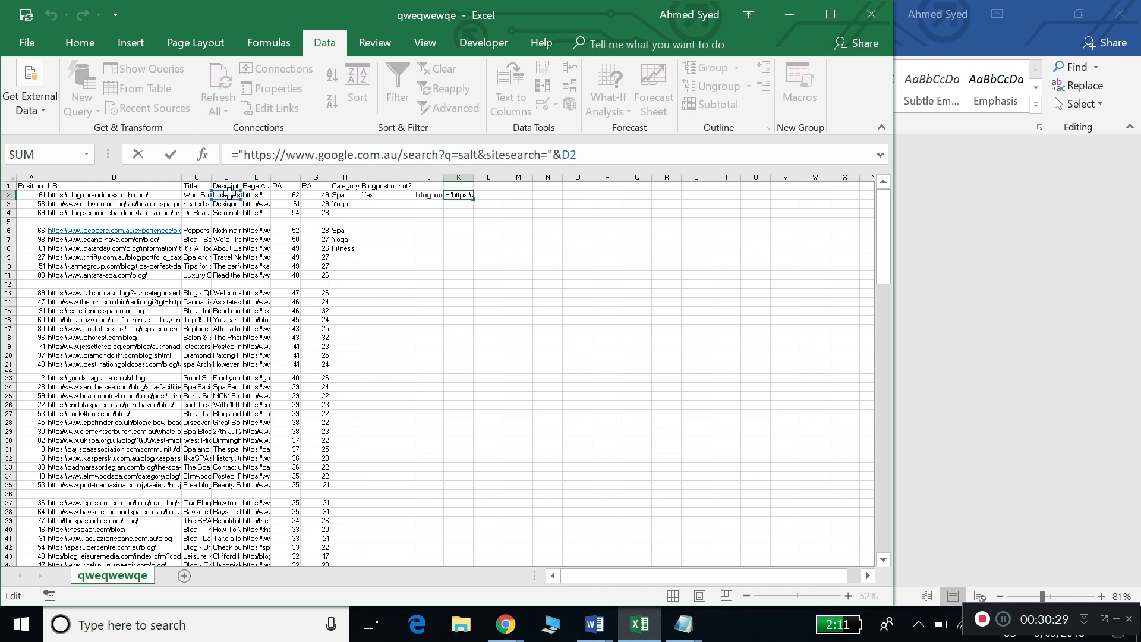
drag(229, 193, 305, 202)
click(433, 187)
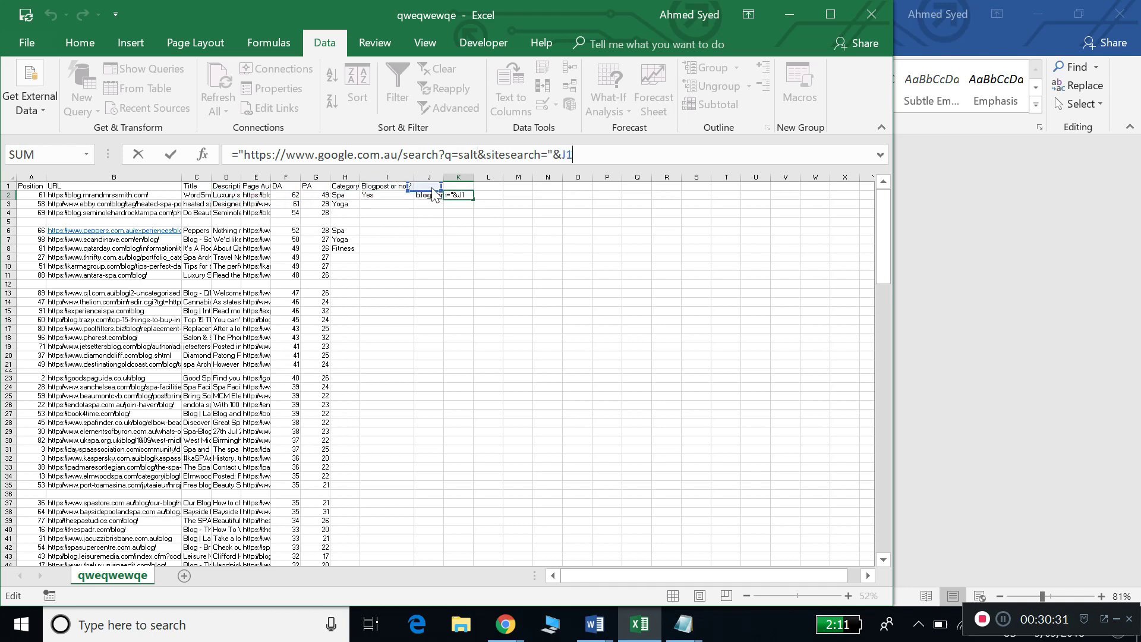
click(434, 196)
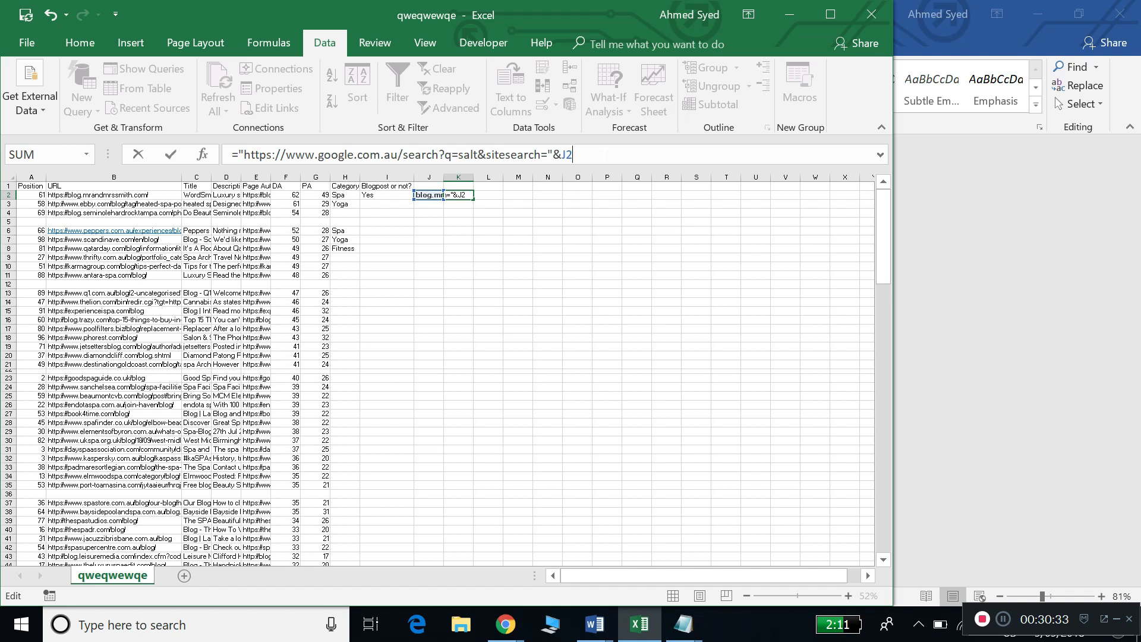
key(Return)
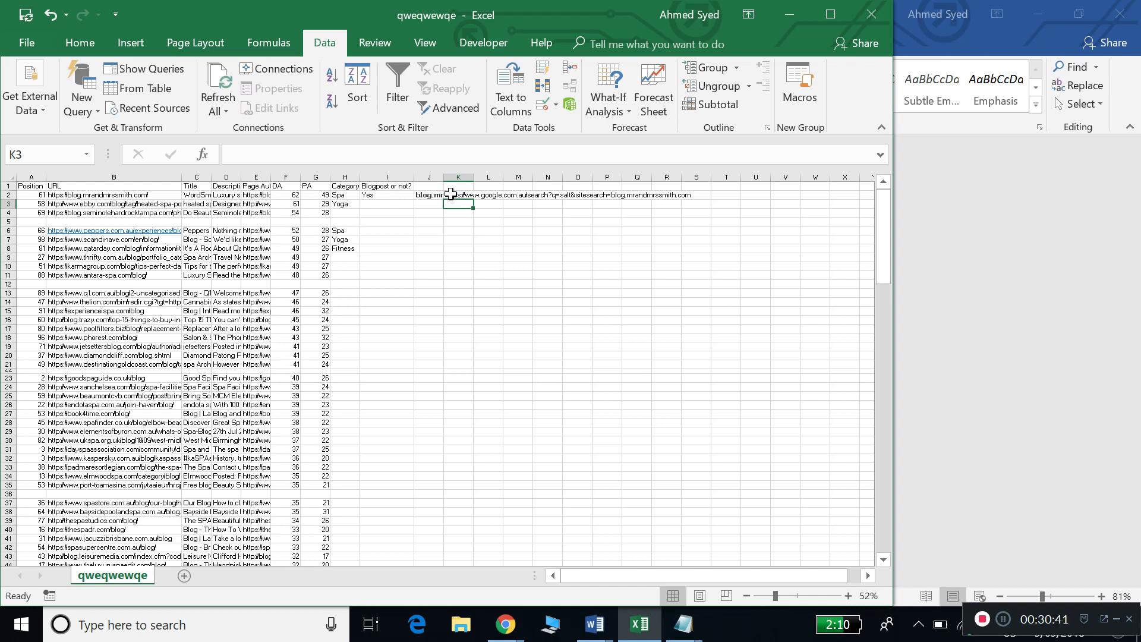
Inspect the domain formula in J2 and the search link formula in K2.
click(451, 194)
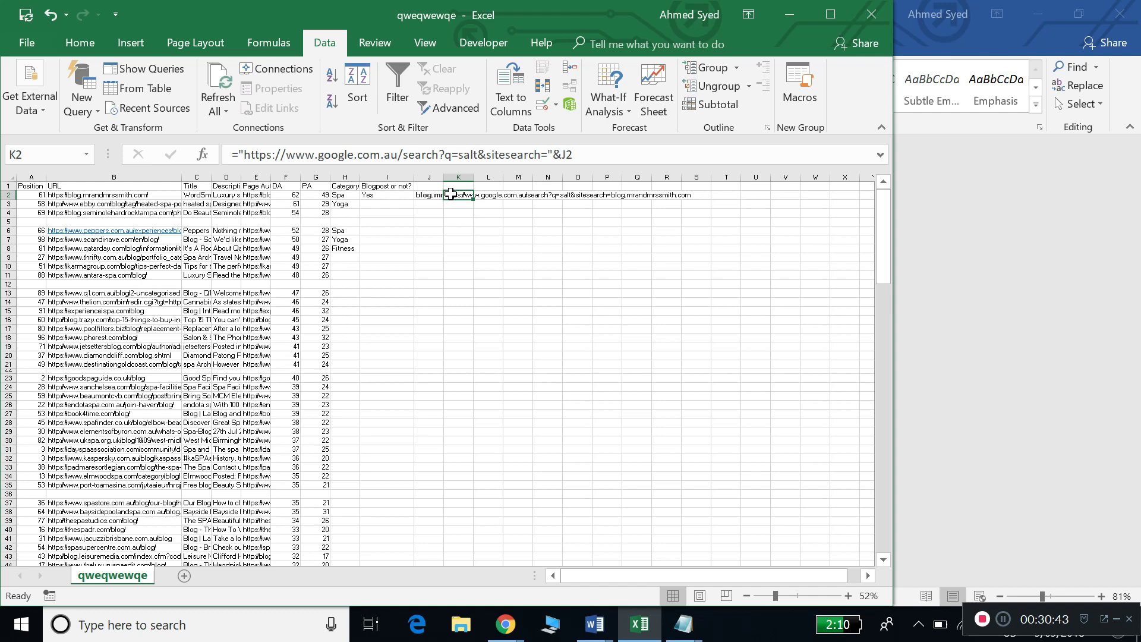
click(484, 231)
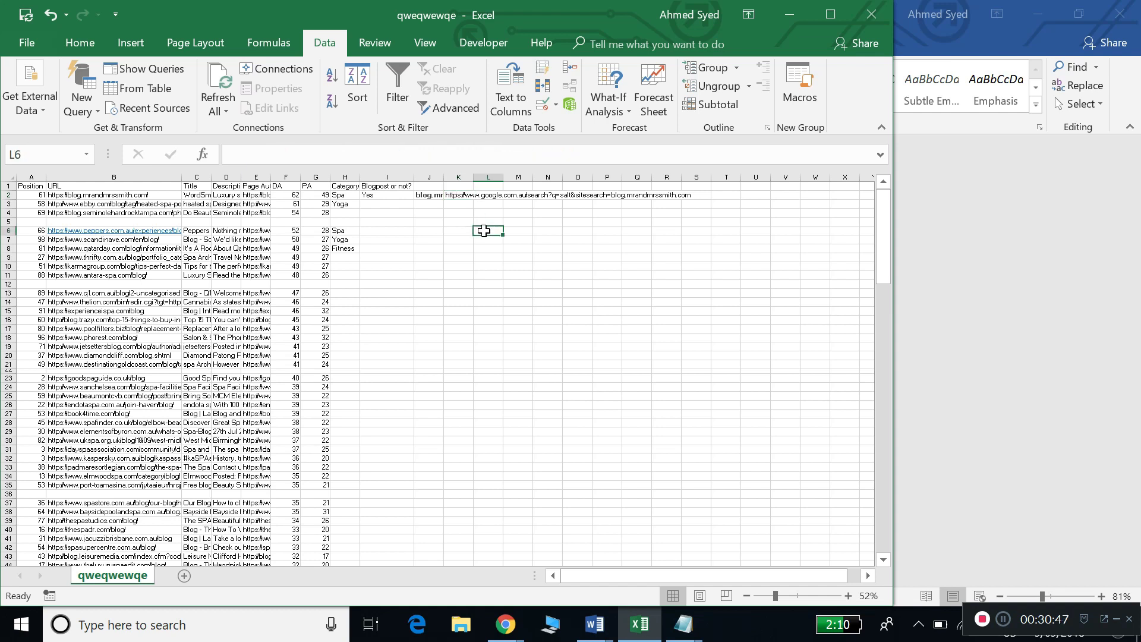
scroll(484, 231, up, 1)
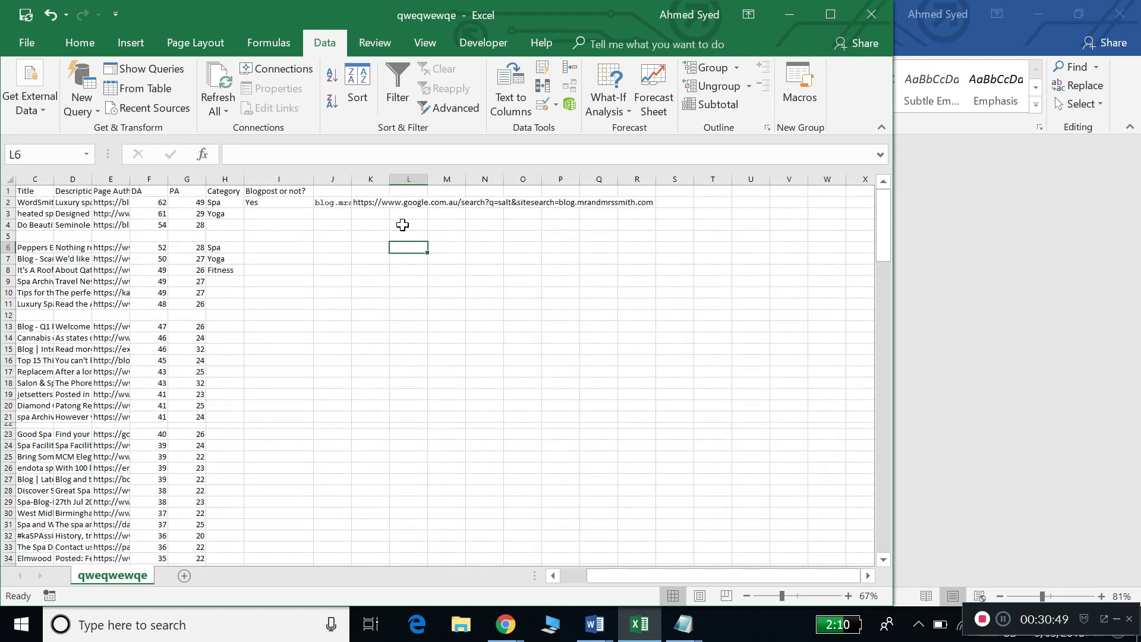
click(369, 201)
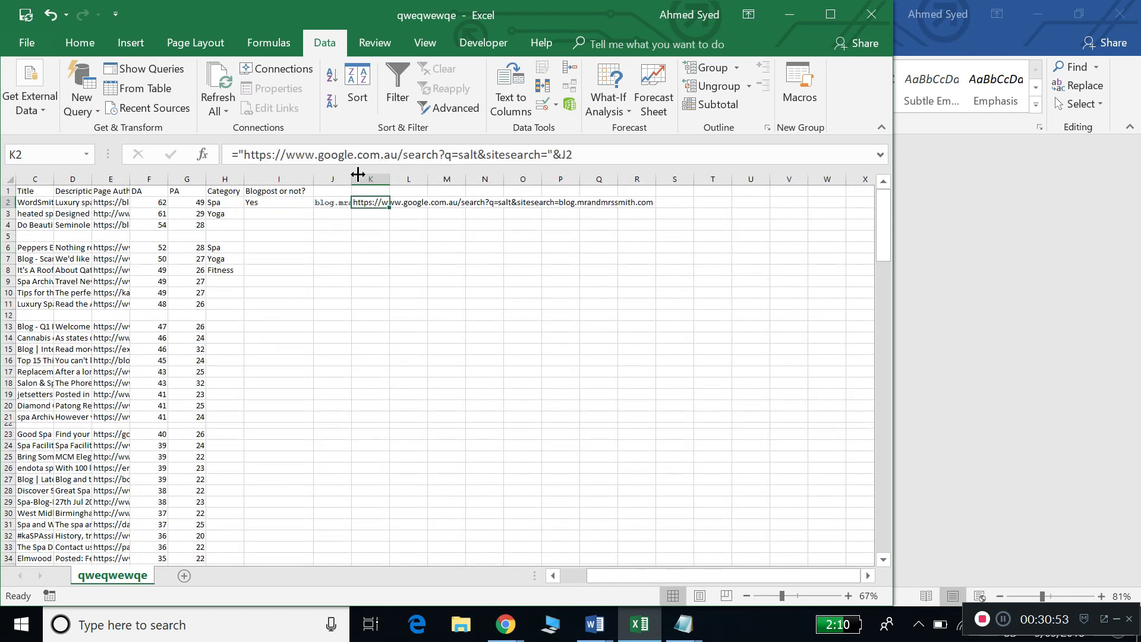
click(336, 202)
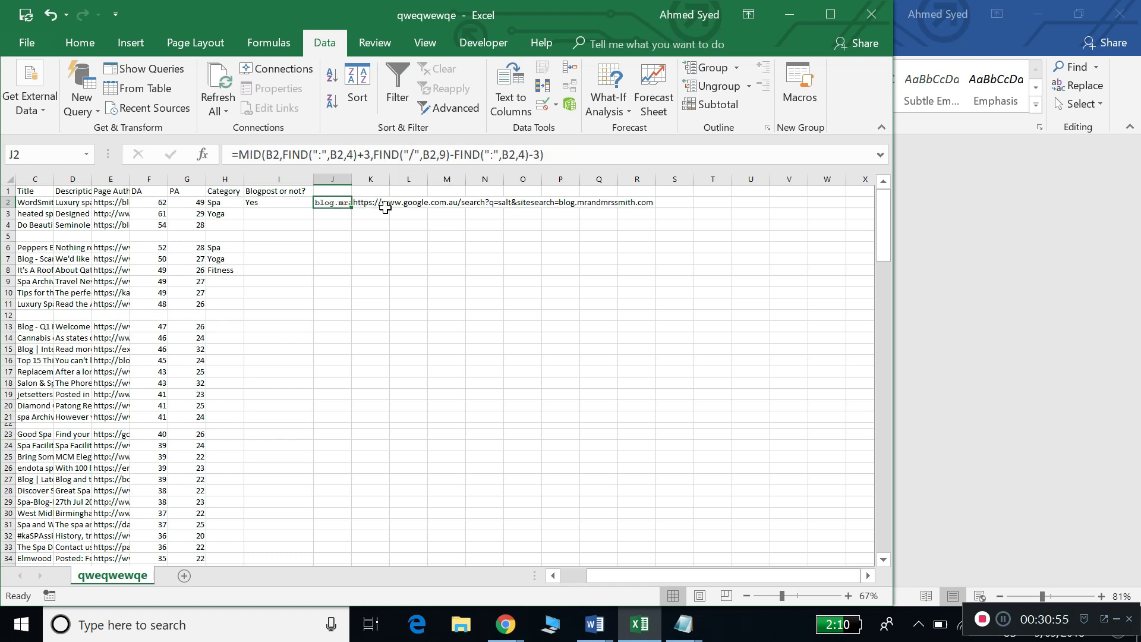
click(357, 202)
click(460, 224)
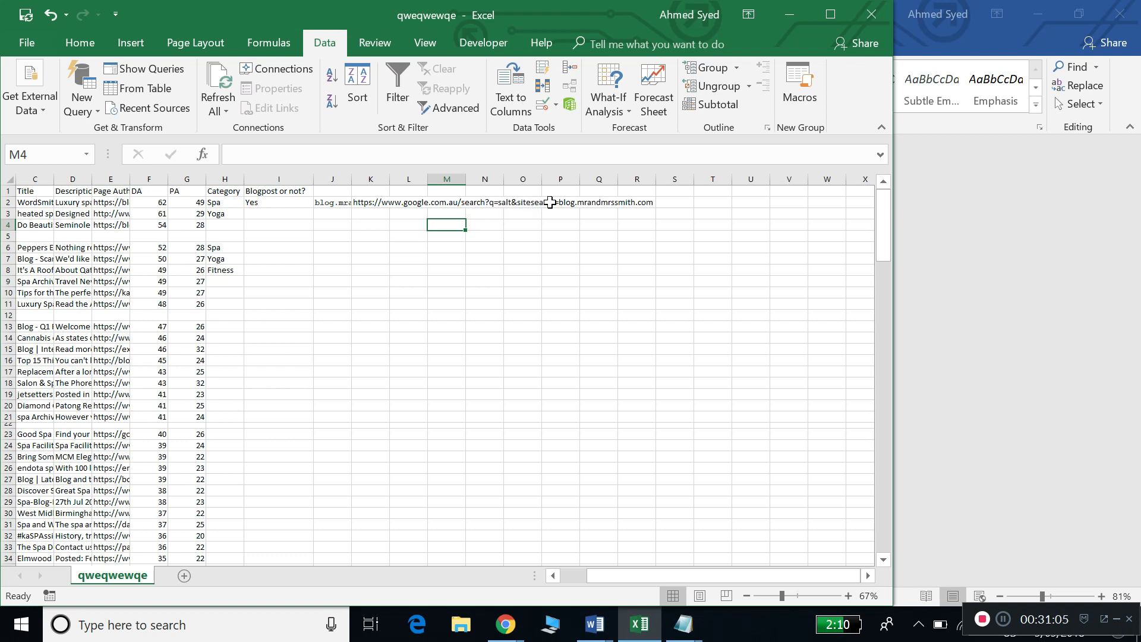
Copy the Google search link from K2 and open it in Chrome in place of the OpenAllURLs page.
click(338, 204)
click(364, 203)
key(ctrl+c)
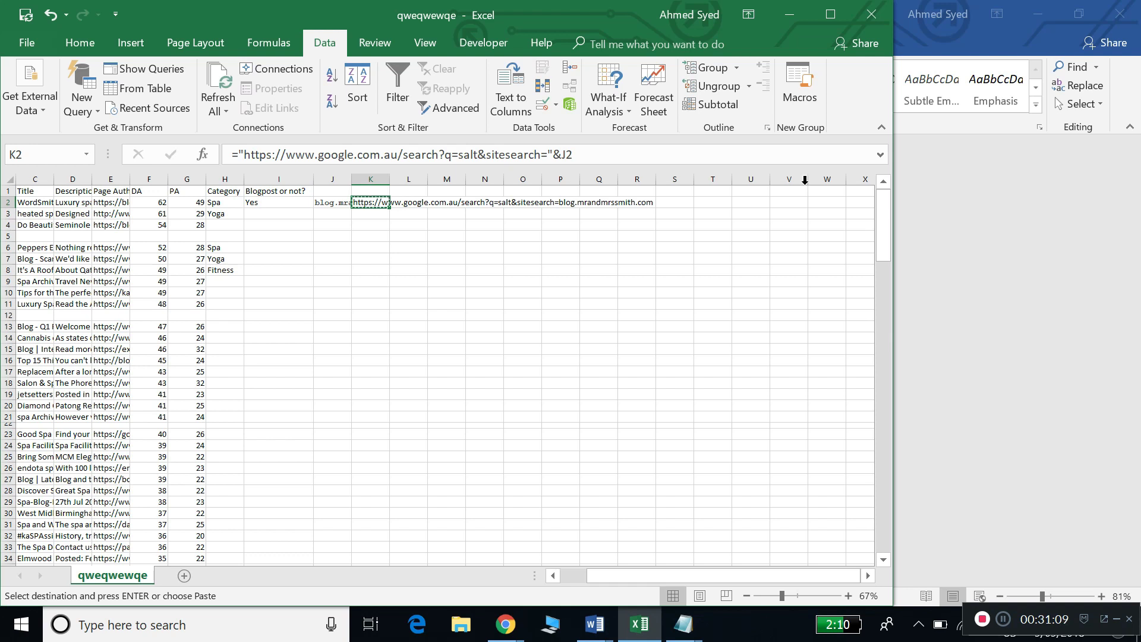
mouse_move(505, 624)
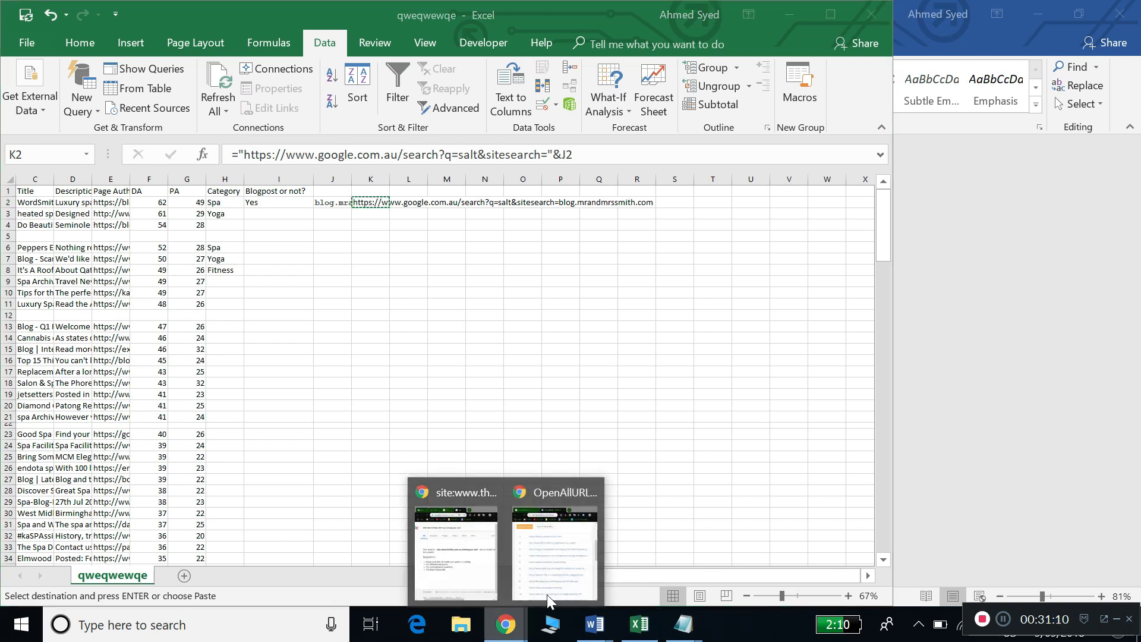
click(551, 551)
click(765, 65)
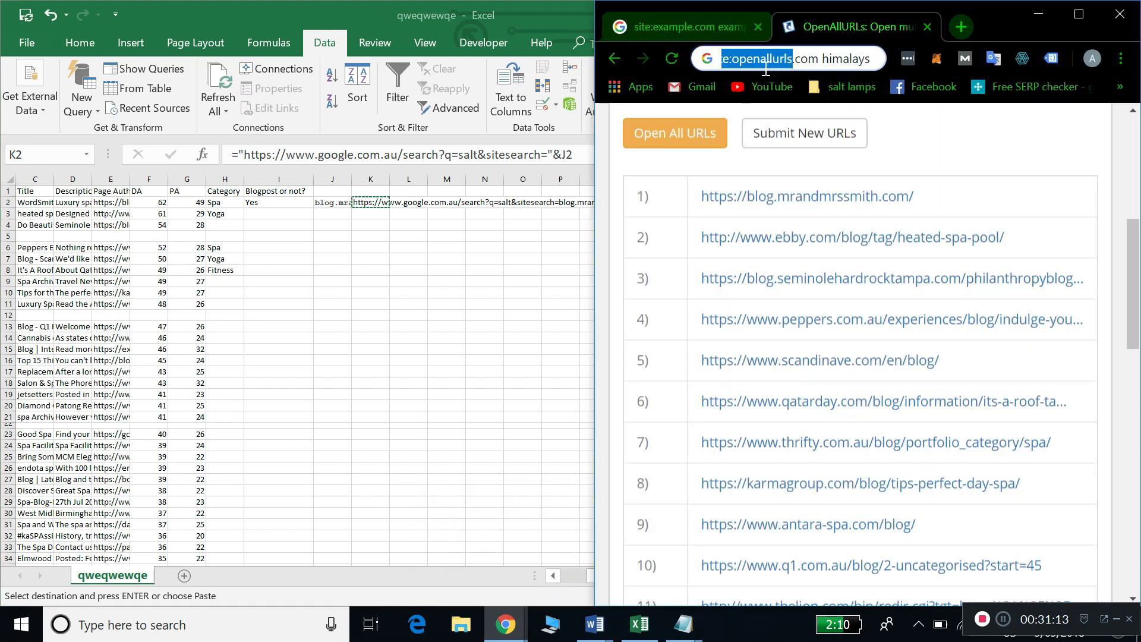
key(ctrl+v)
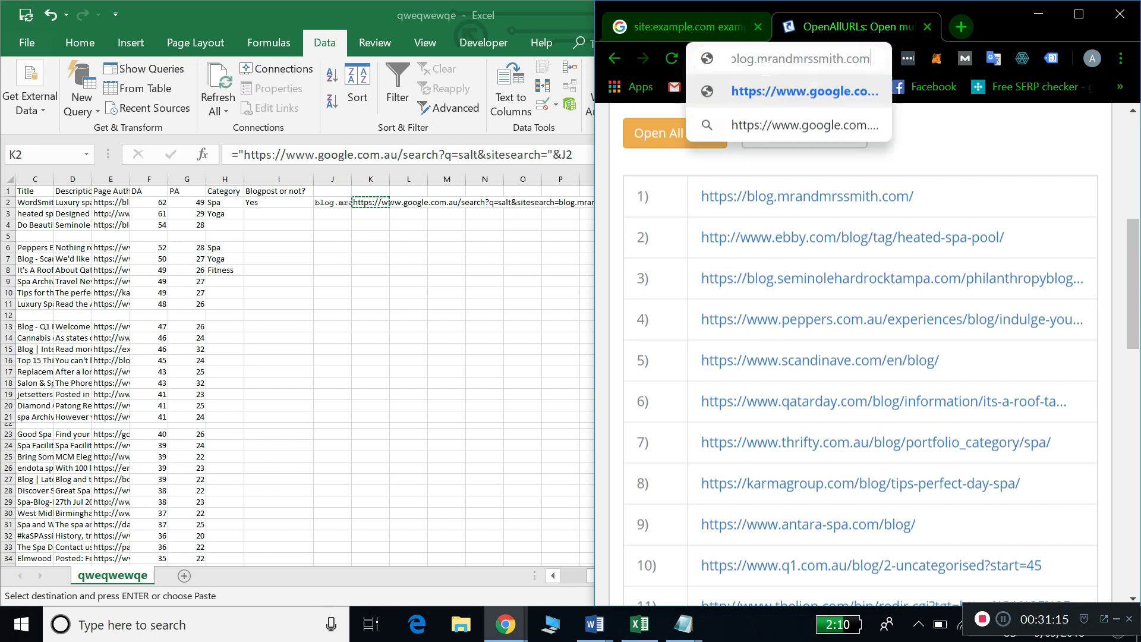
key(Return)
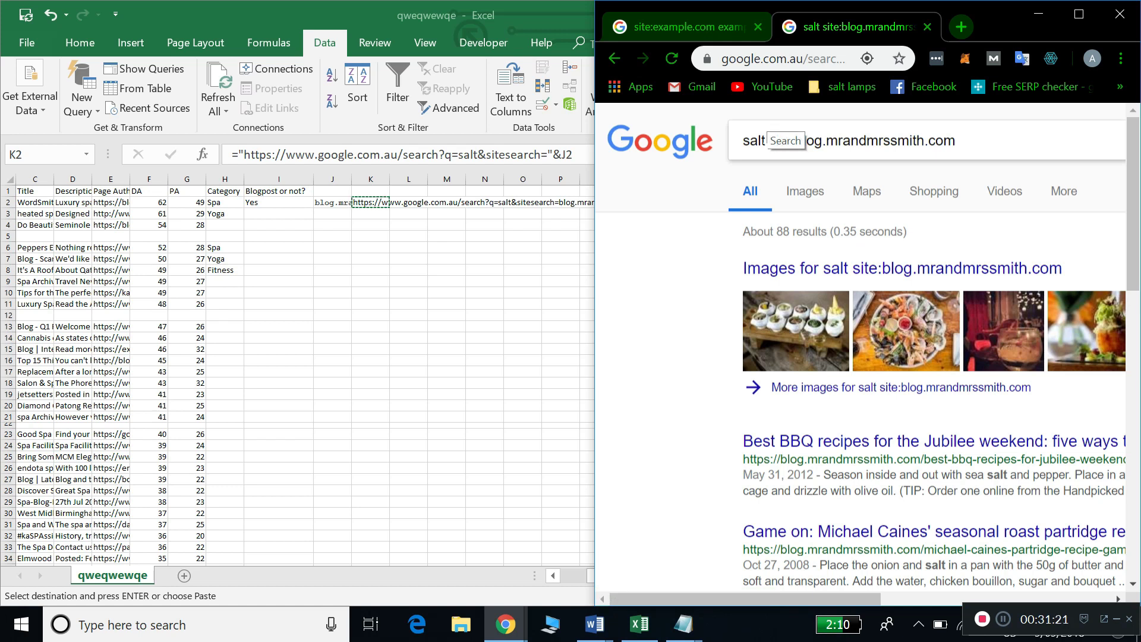
Try moving salt behind site:blog.mrandmrssmith.com in the Google query, and restore the original word order.
click(764, 140)
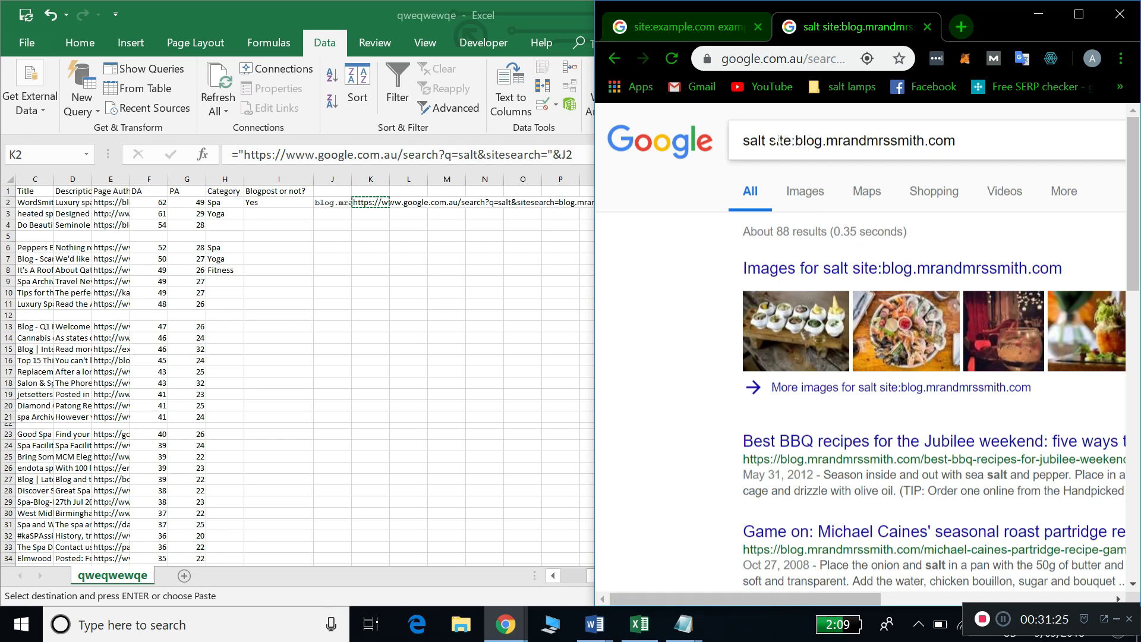
double_click(766, 141)
key(BackSpace)
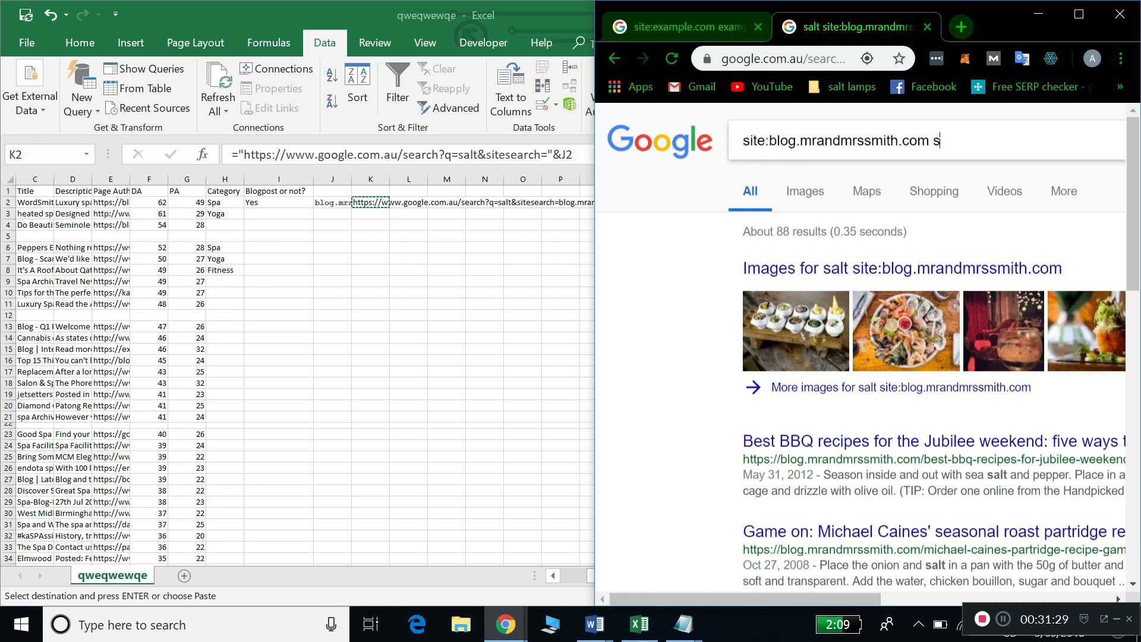
double_click(942, 141)
key(BackSpace)
key(Left)
text(salt)
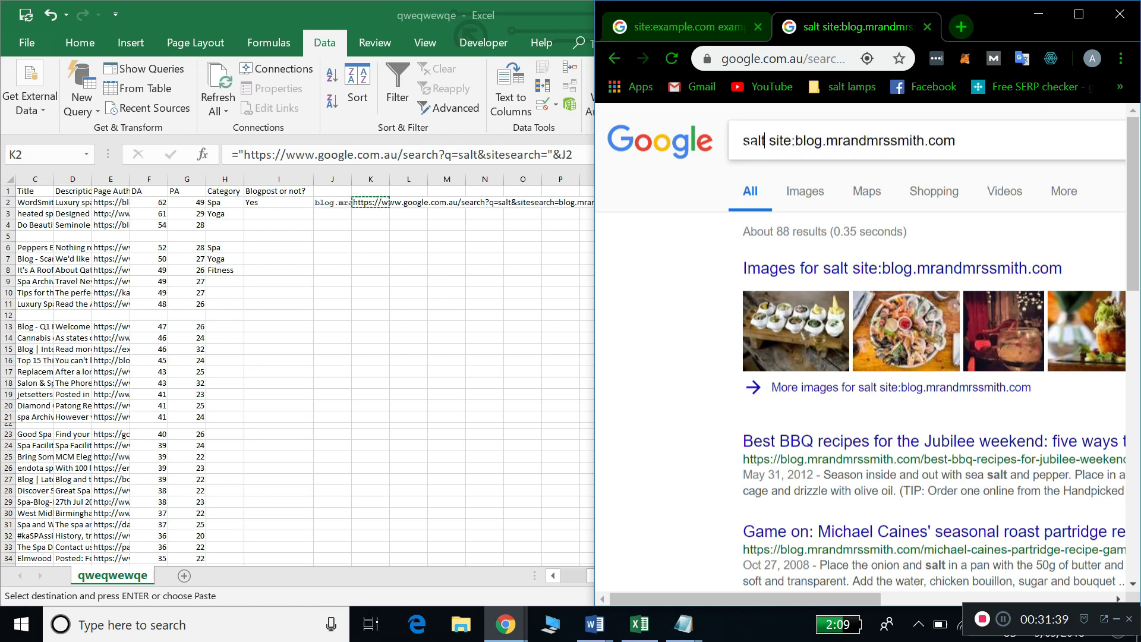
Look through the Google results for salt on blog.mrandmrssmith.com.
scroll(820, 363, down, 4)
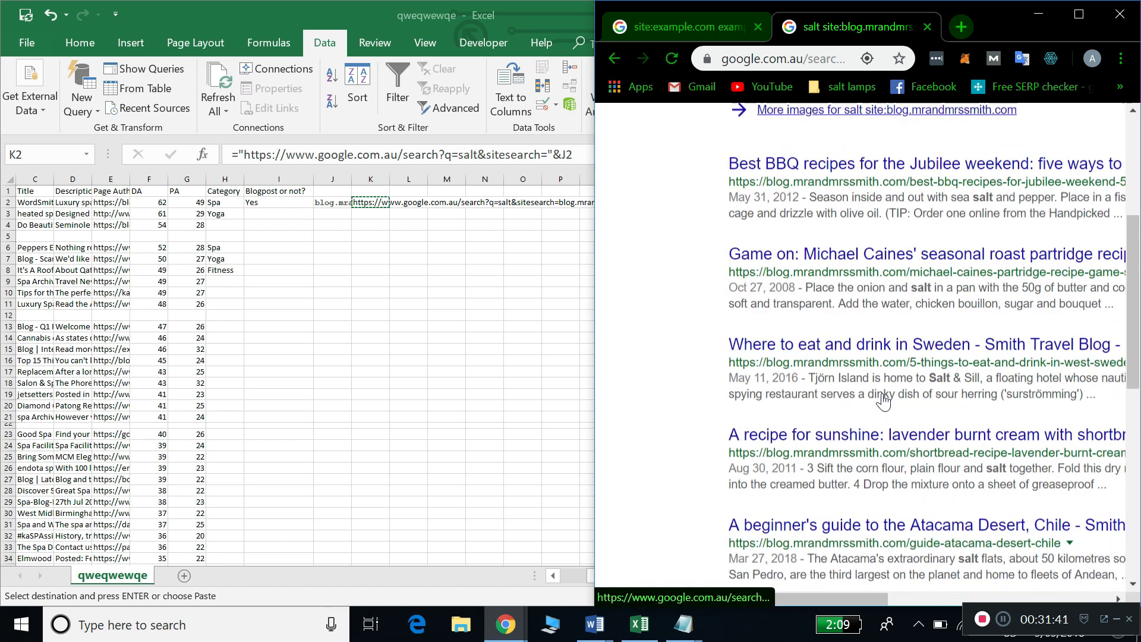
scroll(894, 378, down, 2)
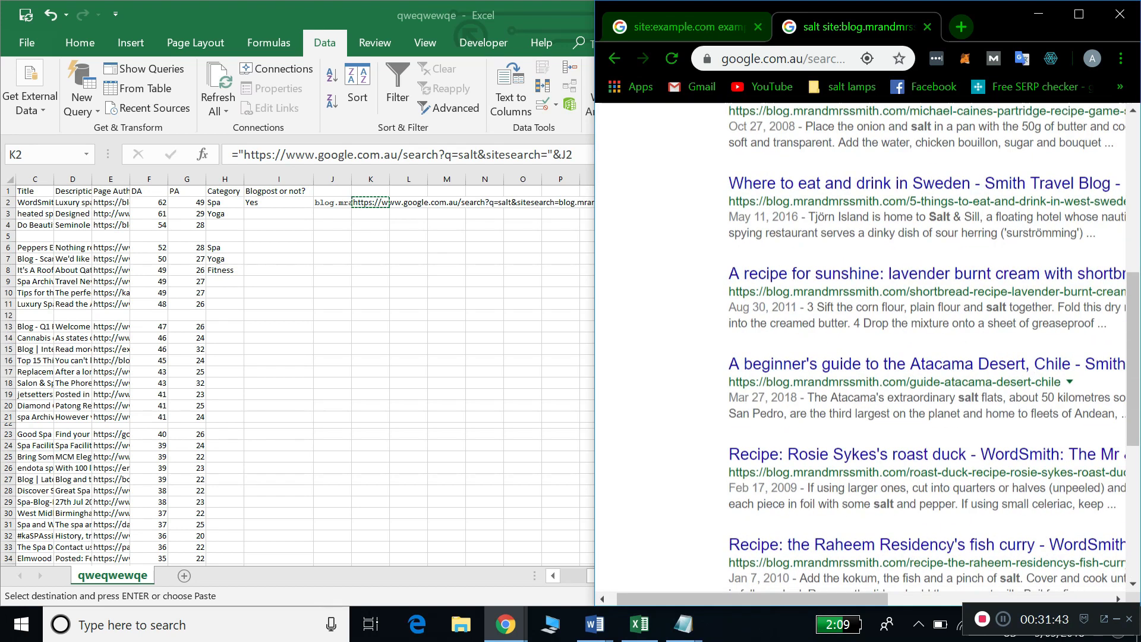
scroll(997, 303, up, 8)
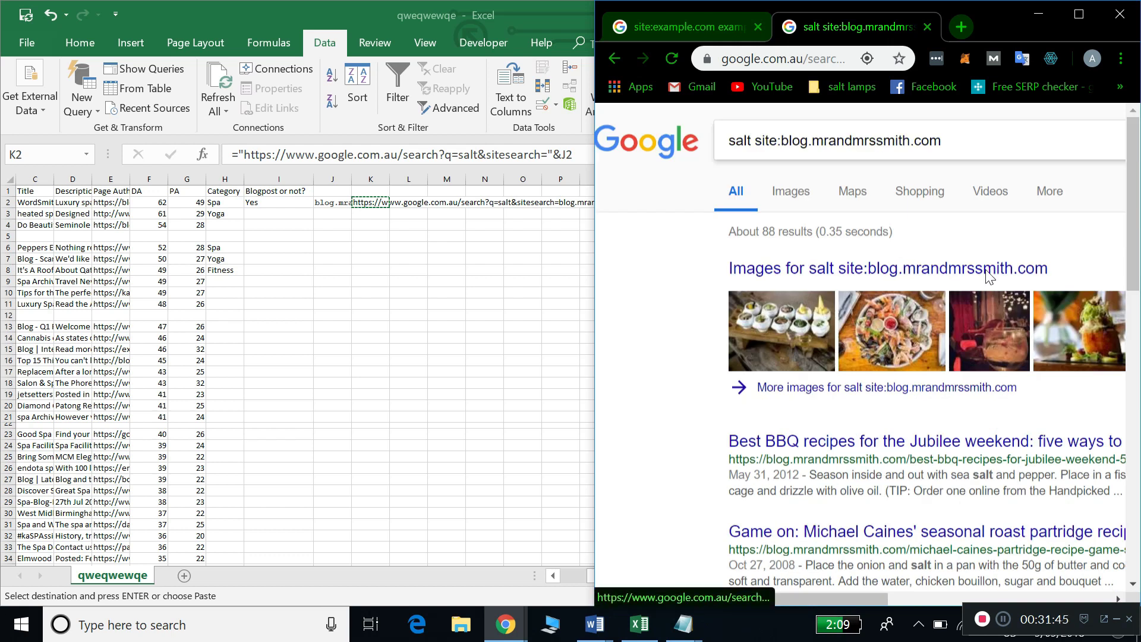
key(alt+Tab)
click(502, 202)
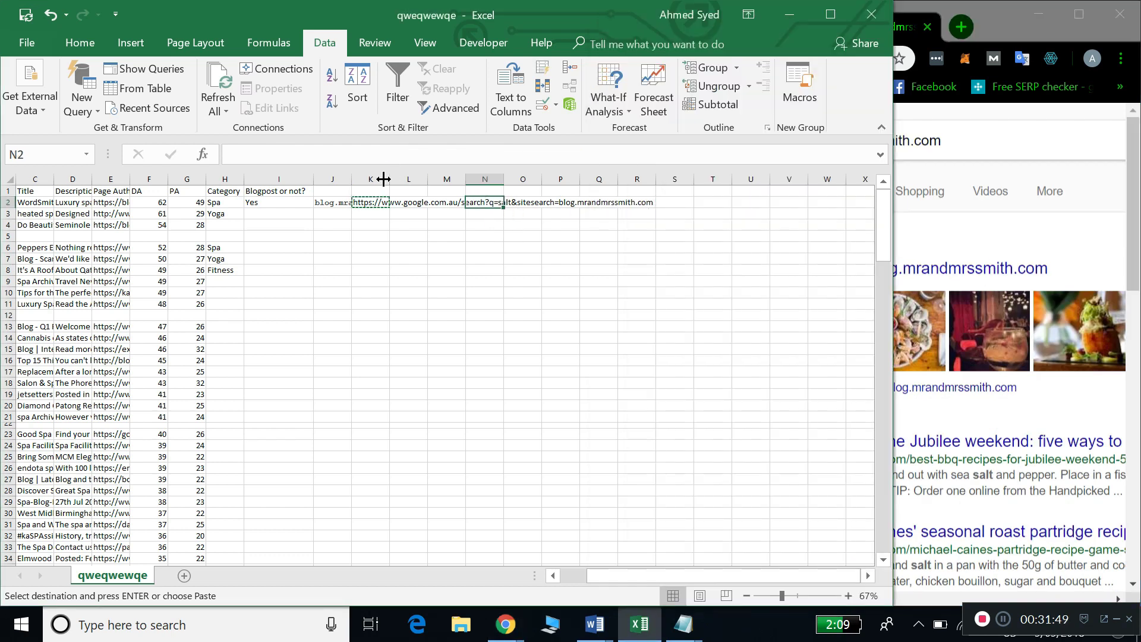
click(358, 223)
scroll(364, 212, right, 1)
scroll(369, 201, down, 1)
scroll(367, 211, up, 1)
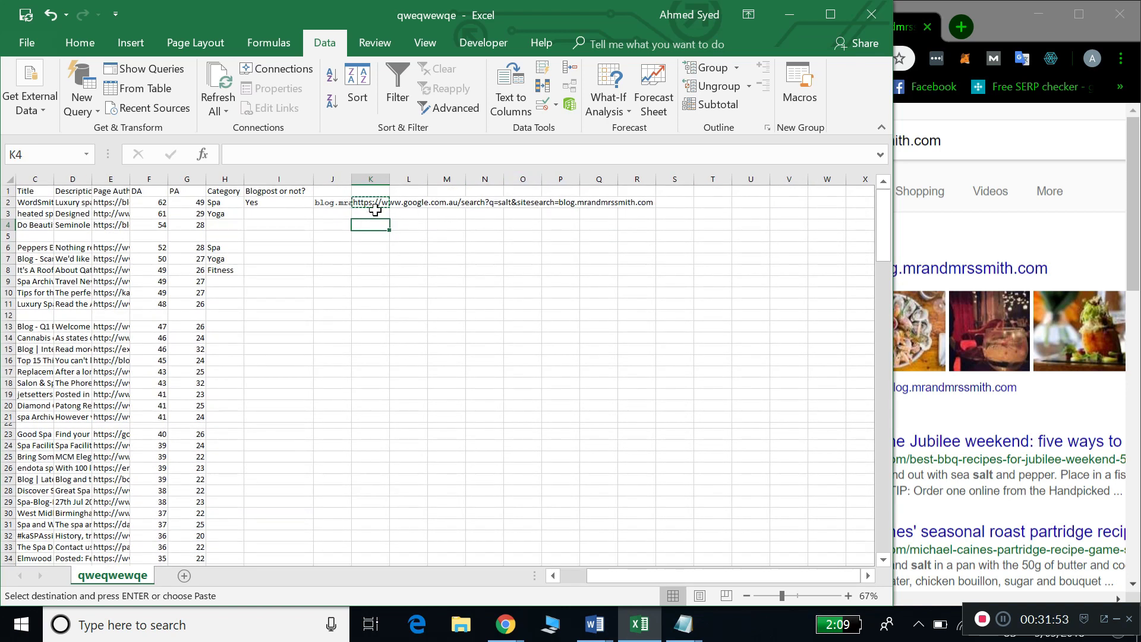
scroll(548, 182, down, 1)
click(939, 233)
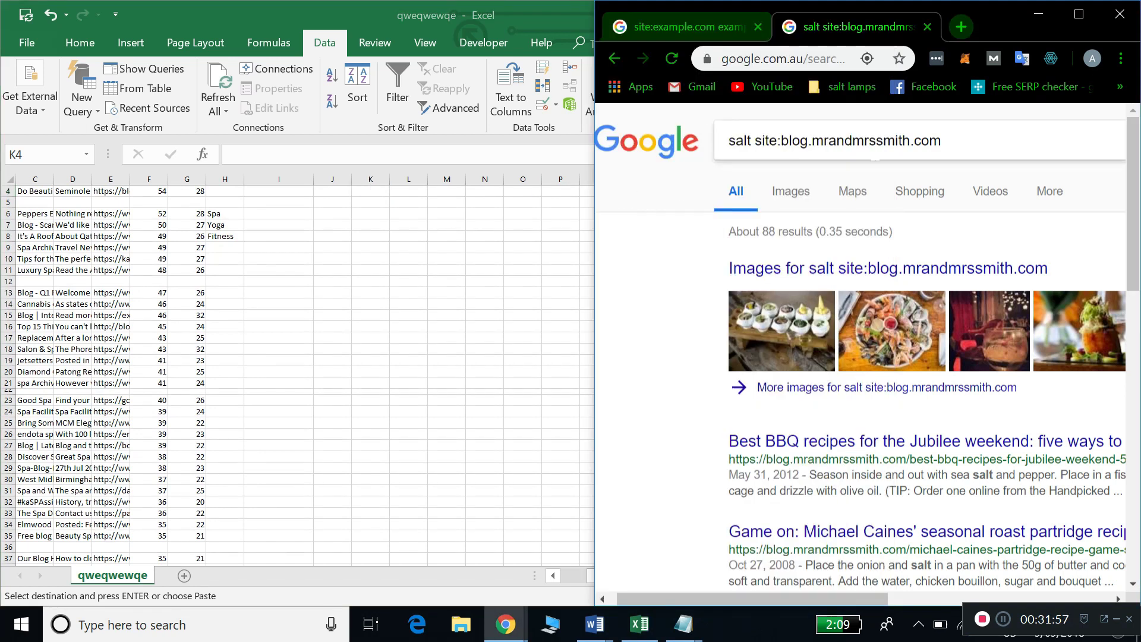
scroll(358, 250, up, 1)
Switch to Excel and fill the domain formula in J2 down through J24.
click(331, 243)
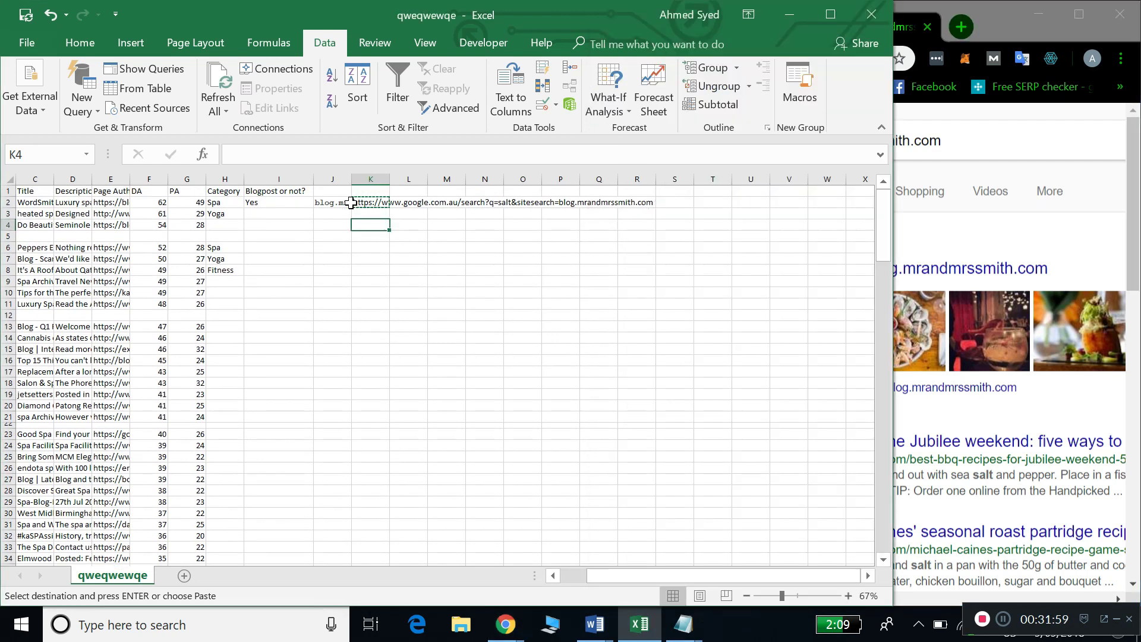
scroll(256, 254, left, 1)
scroll(256, 254, left, 3)
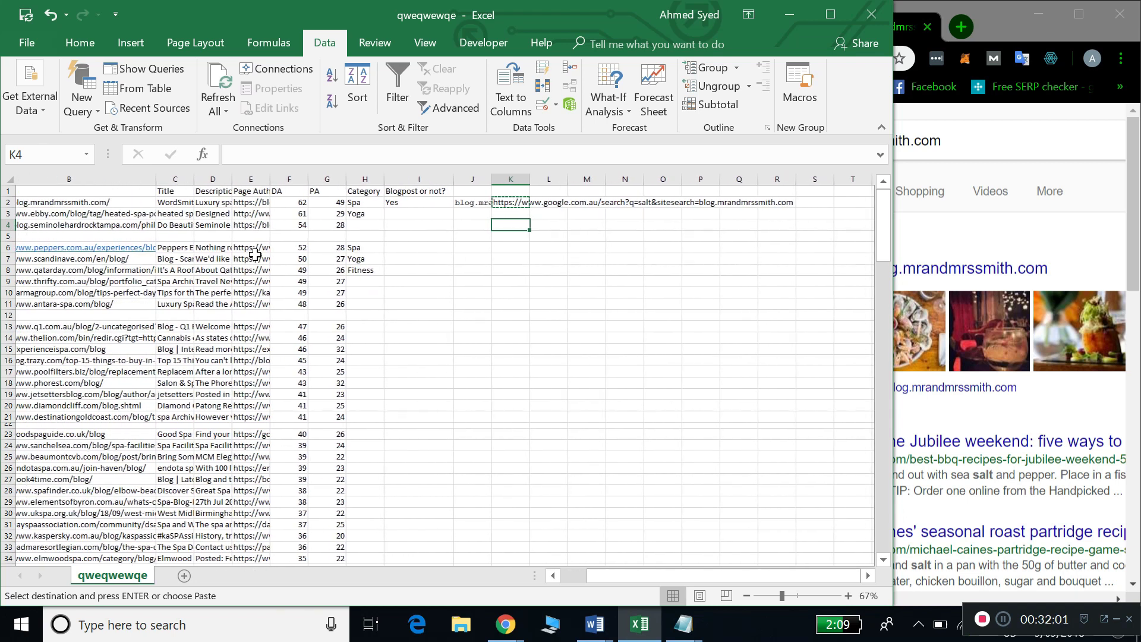
click(503, 203)
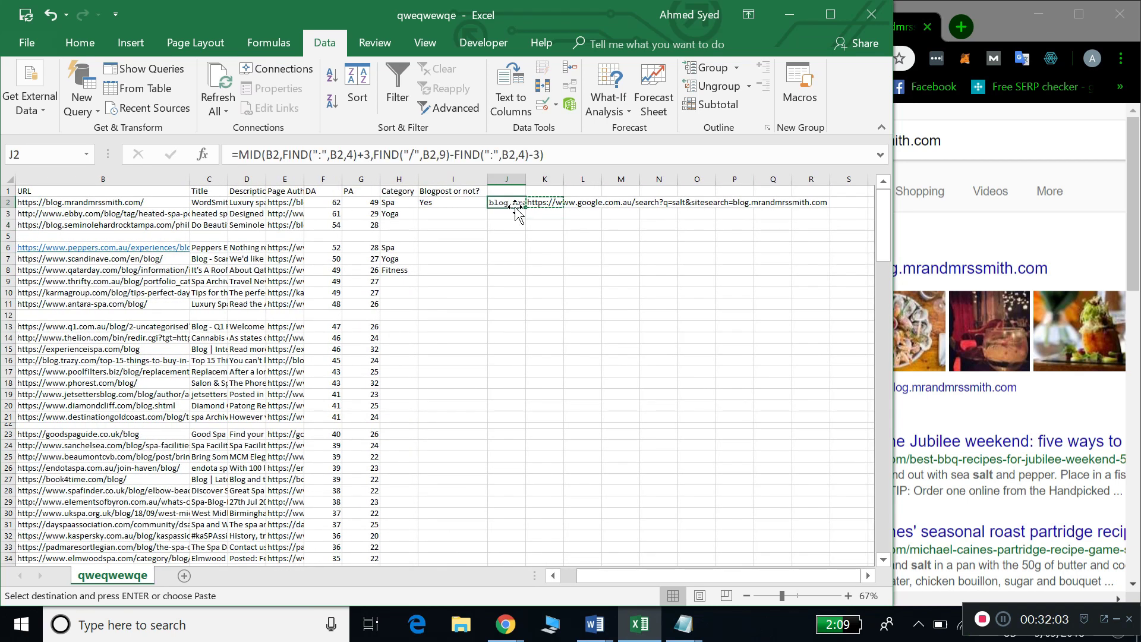
drag(525, 208, 523, 449)
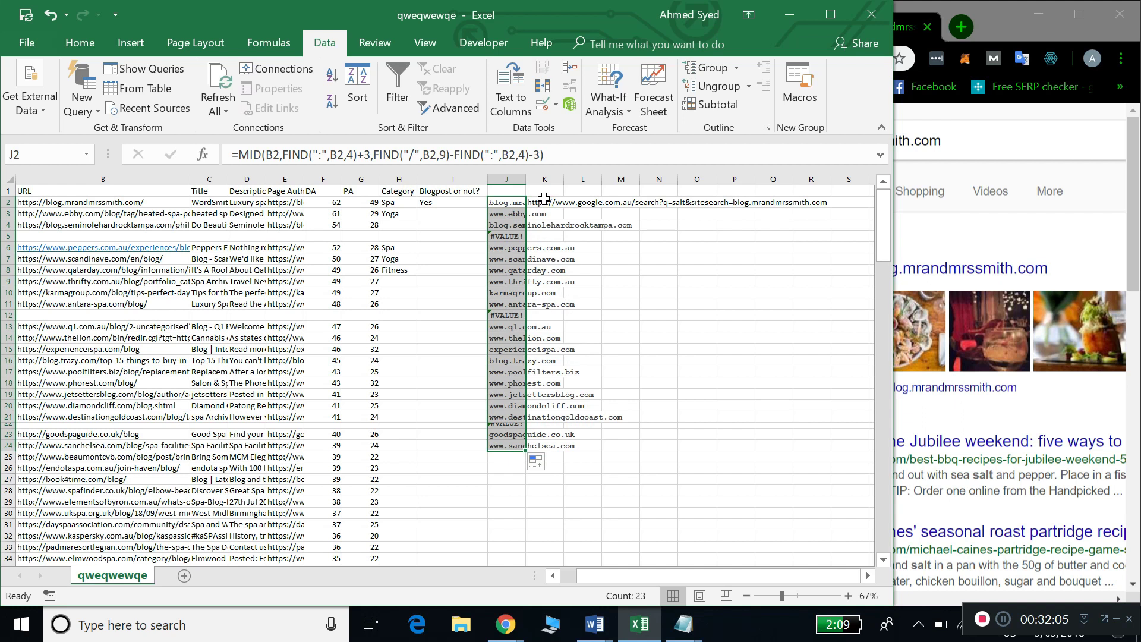
Fill the Google search link formula in K2 down through K24.
click(562, 205)
drag(567, 207, 562, 450)
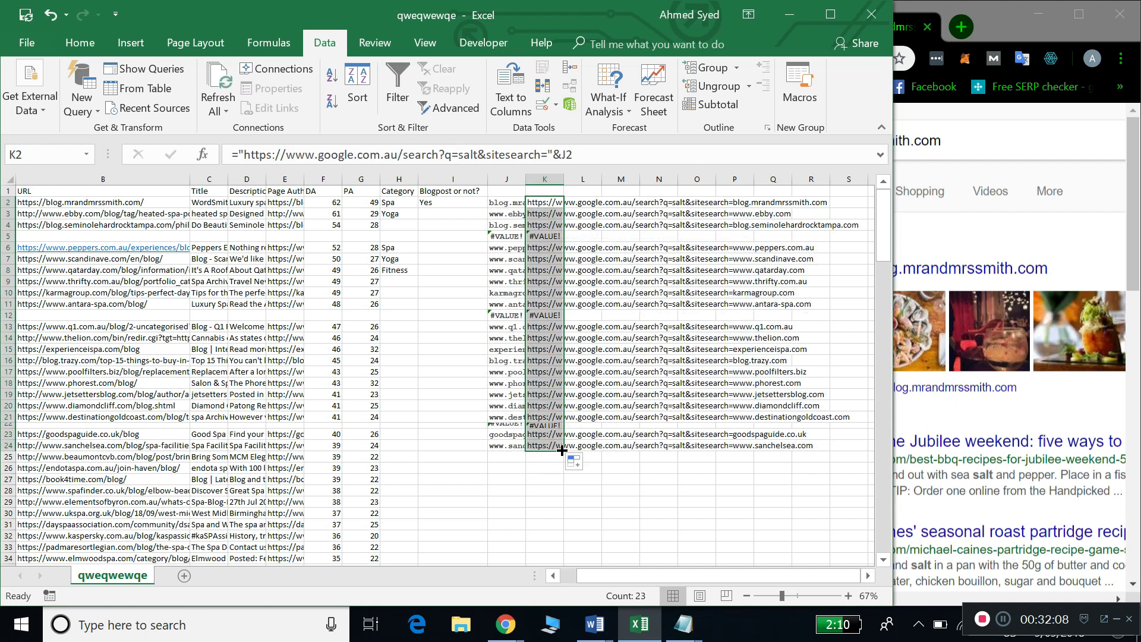
click(598, 535)
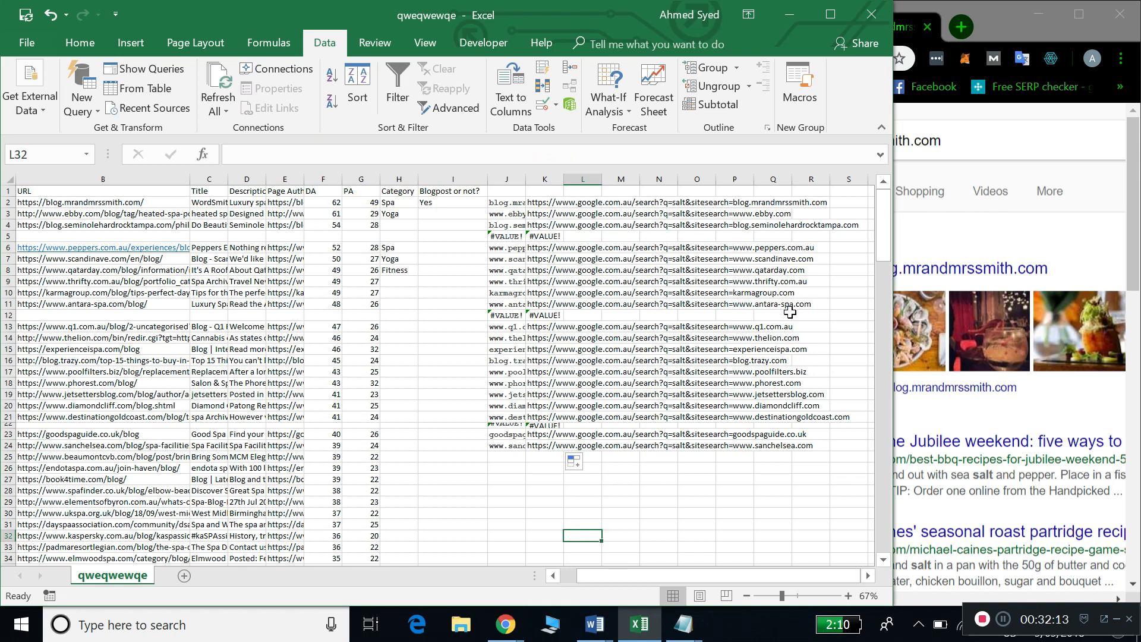
Copy the search links in K6:K11 and open them all in Chrome using the bulk URL opener extension.
click(643, 259)
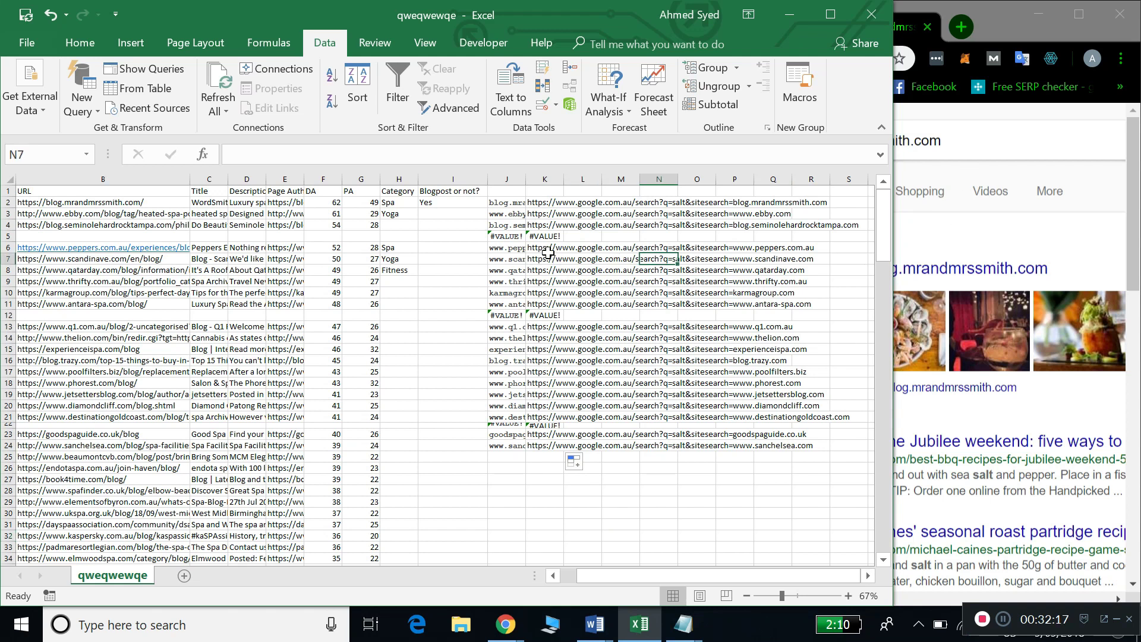
drag(533, 246, 540, 303)
key(ctrl+c)
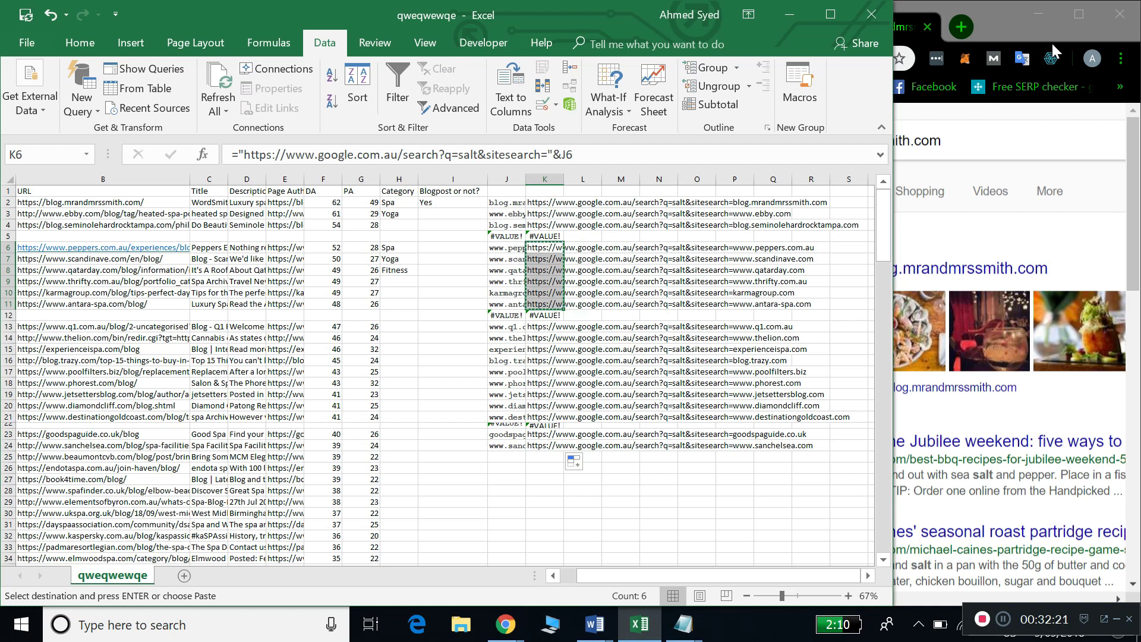
click(1054, 50)
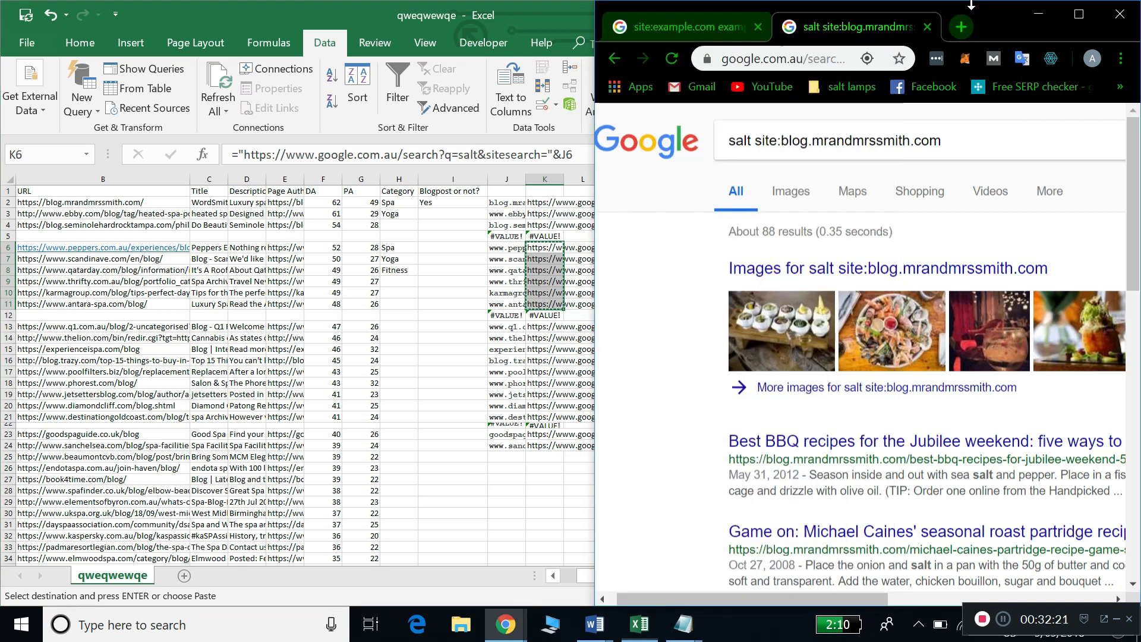
click(1120, 59)
click(1075, 89)
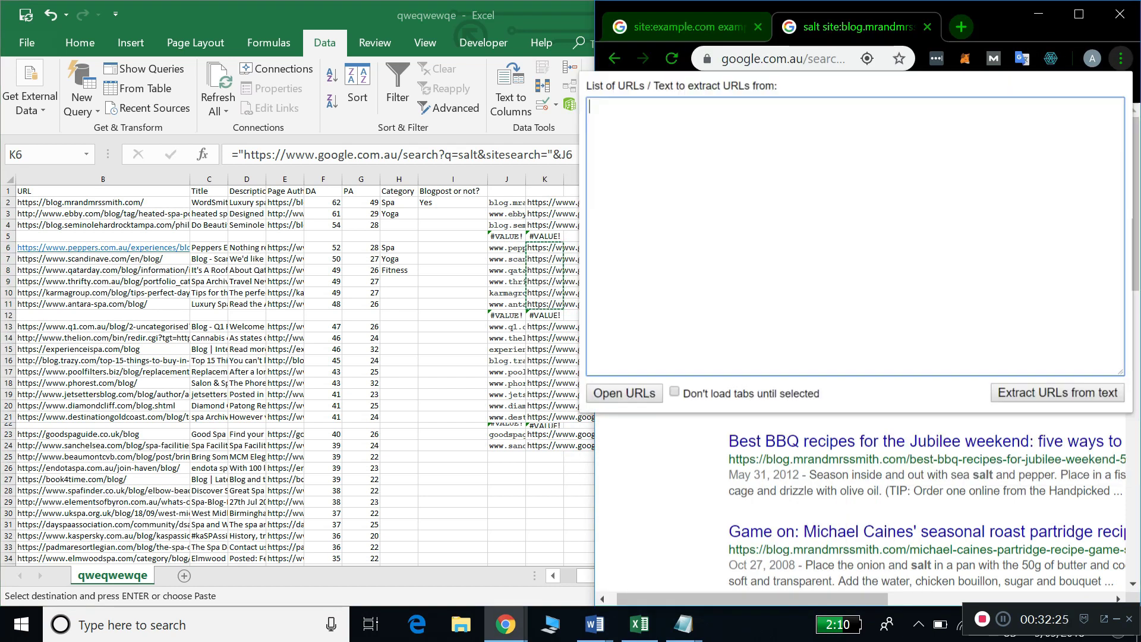
key(ctrl+v)
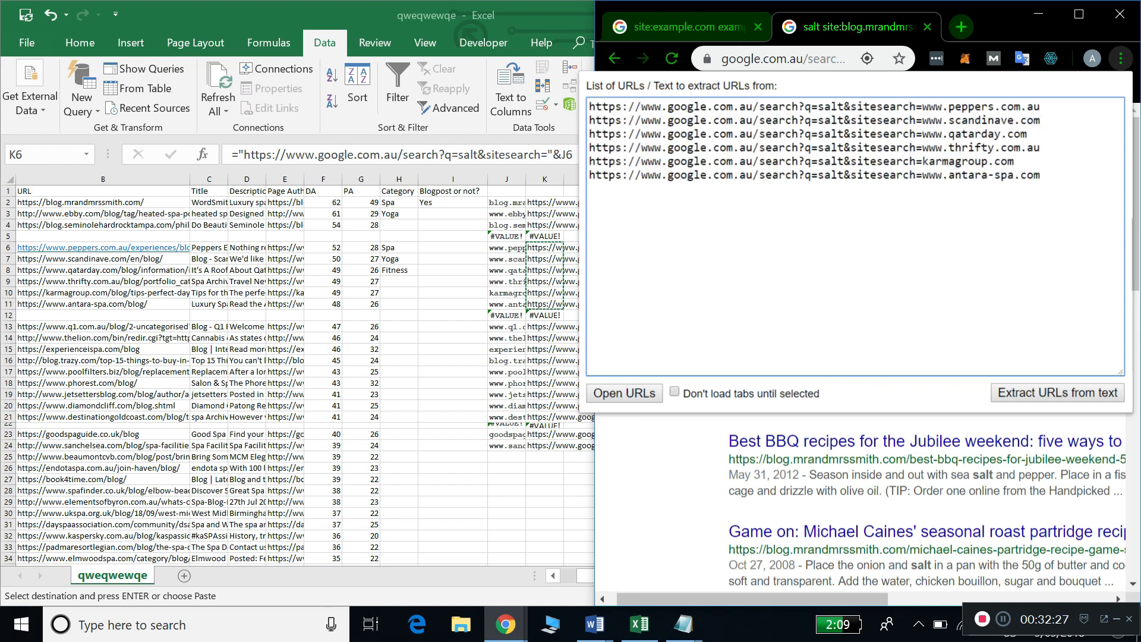
click(640, 393)
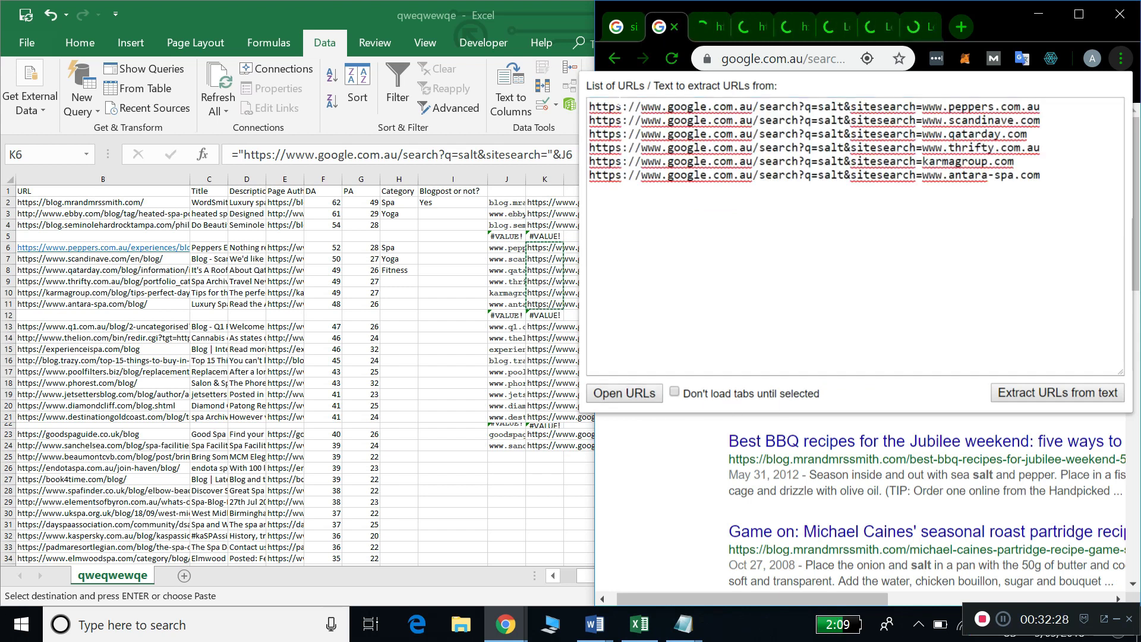
Resize the Chrome and Excel windows so they sit side by side with the search tabs readable.
drag(596, 64, 428, 65)
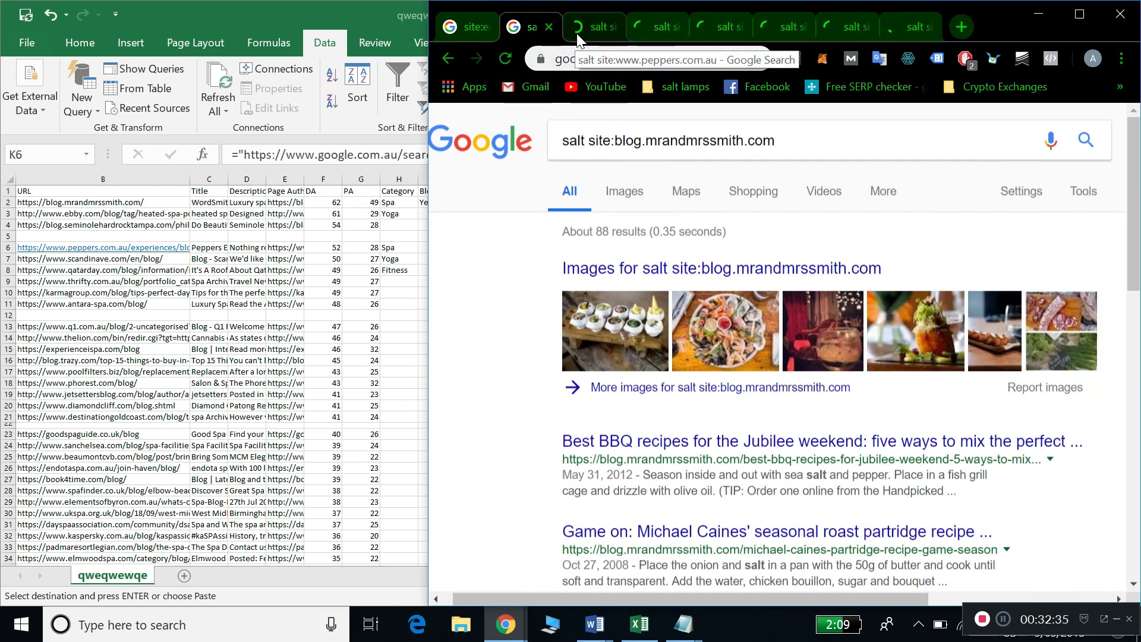
click(404, 243)
drag(909, 321, 527, 378)
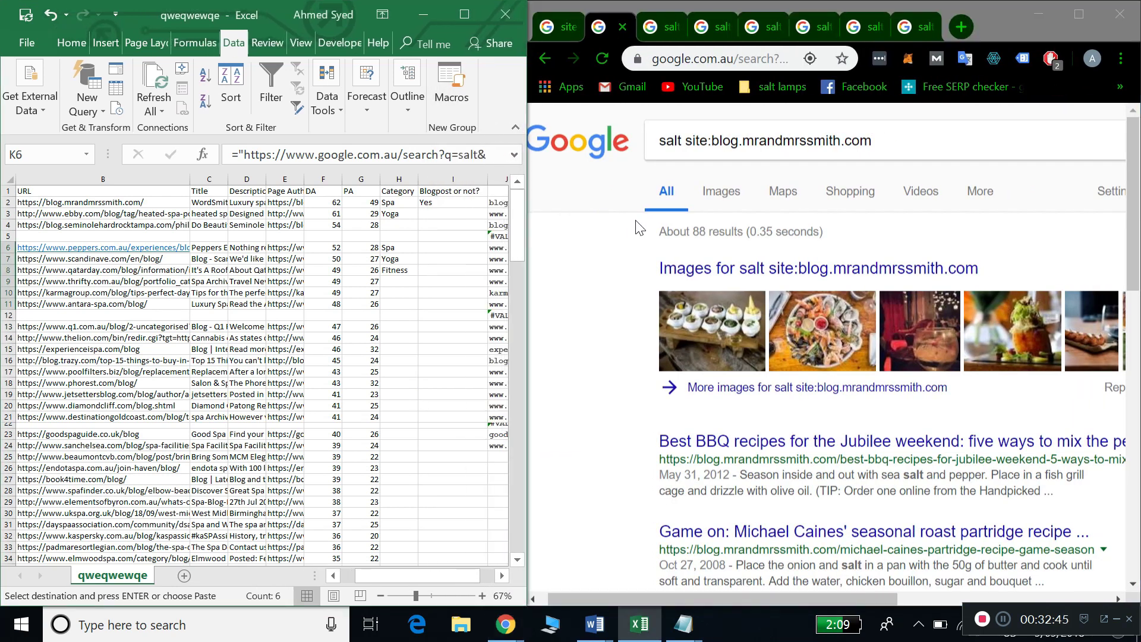
Review the salt search results for blog.mrandmrssmith.com and close that tab.
scroll(650, 420, down, 3)
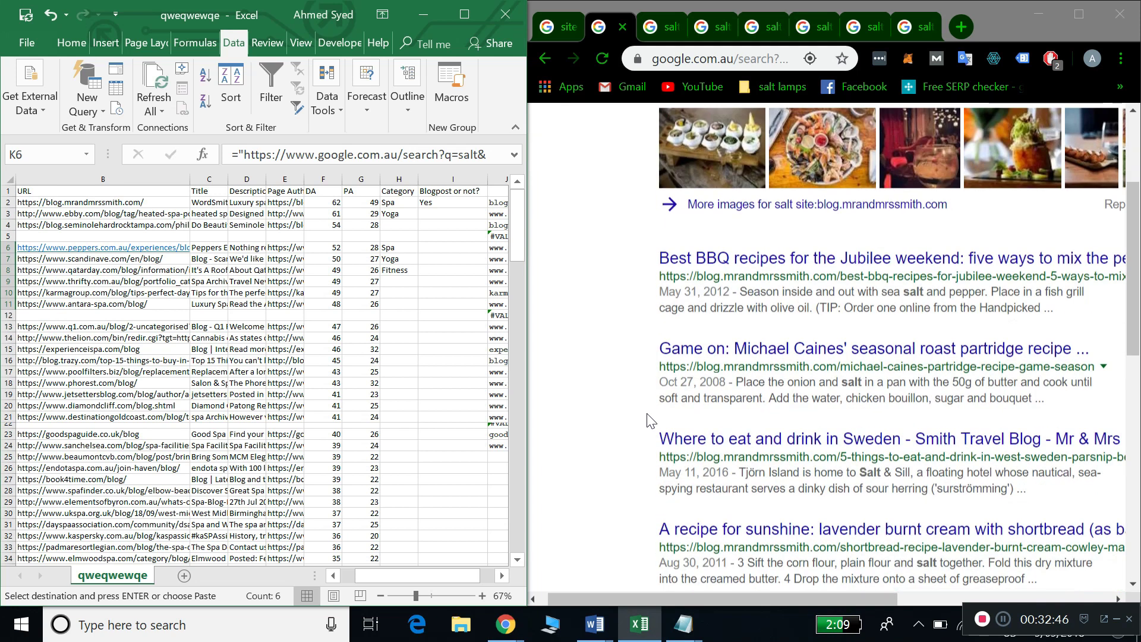
scroll(649, 420, down, 3)
scroll(867, 303, up, 1)
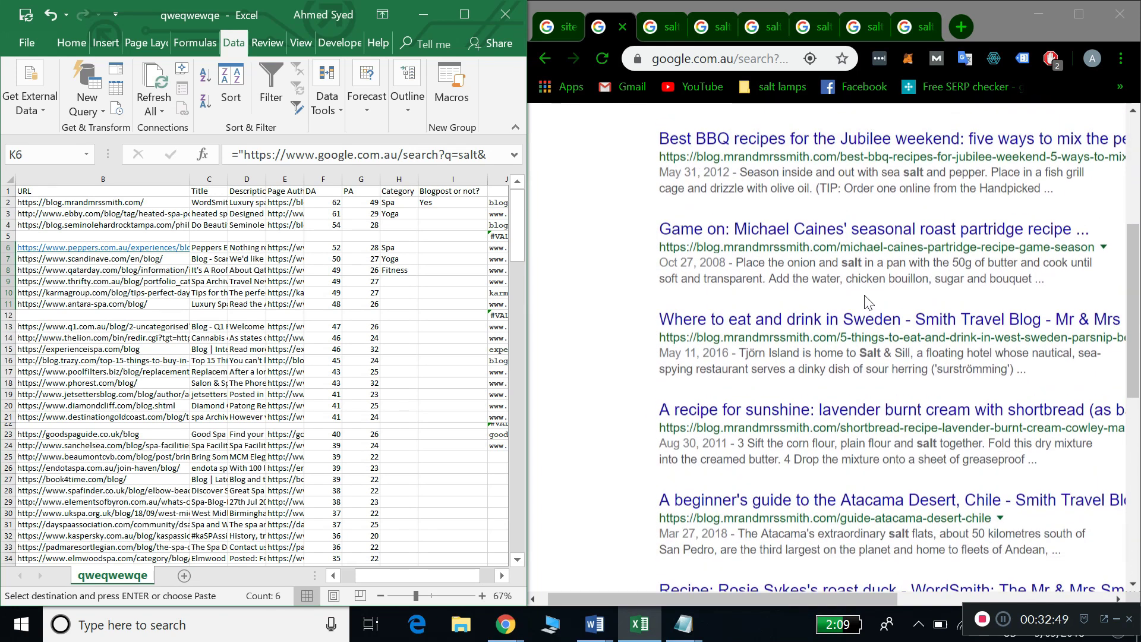
scroll(909, 241, down, 1)
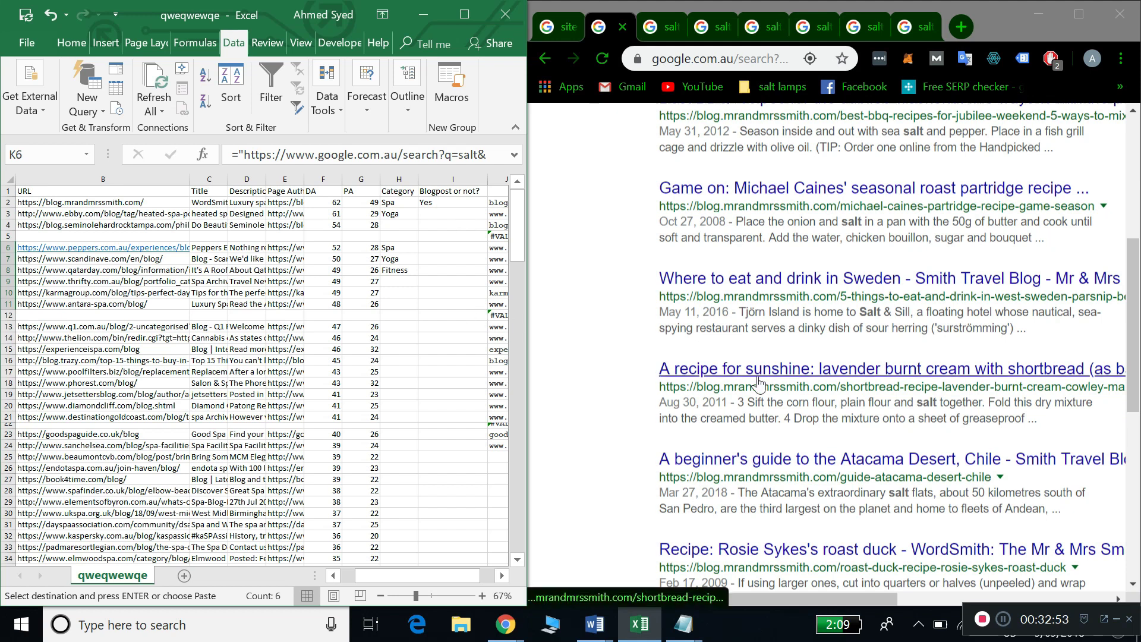
scroll(759, 383, down, 2)
scroll(759, 384, down, 4)
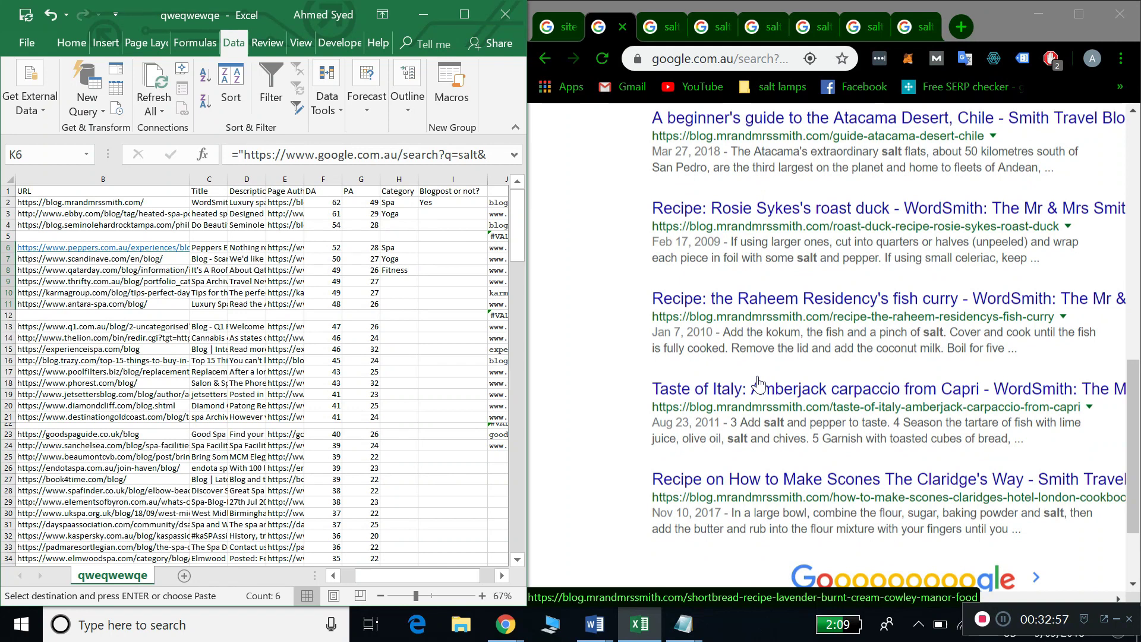
click(621, 27)
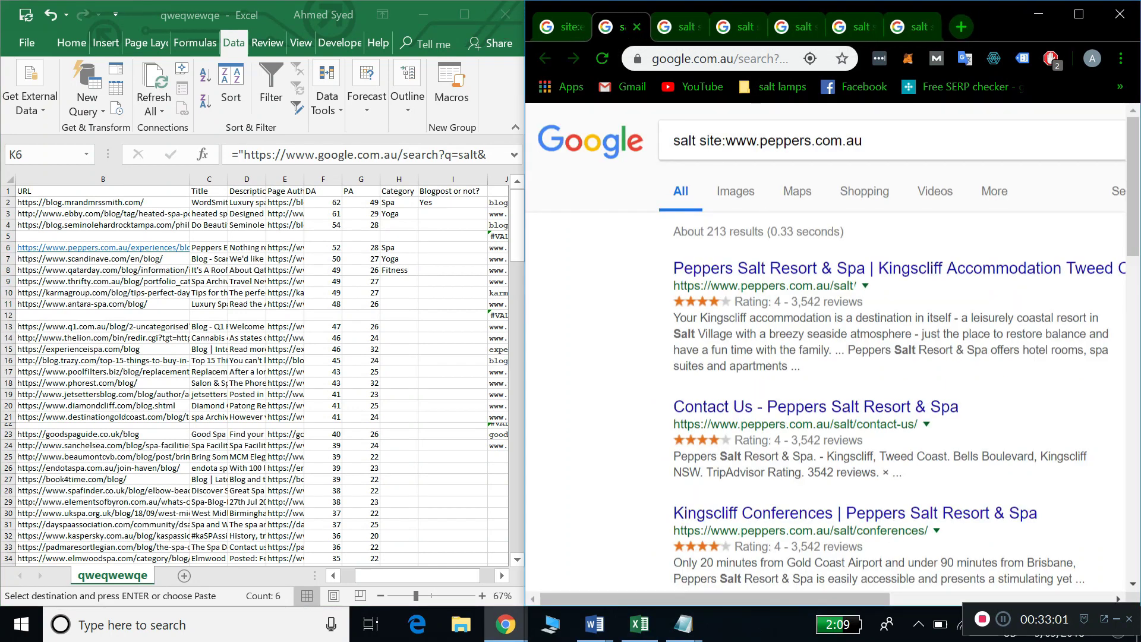
Return to Excel and widen its window to expose the search links in column K.
click(417, 285)
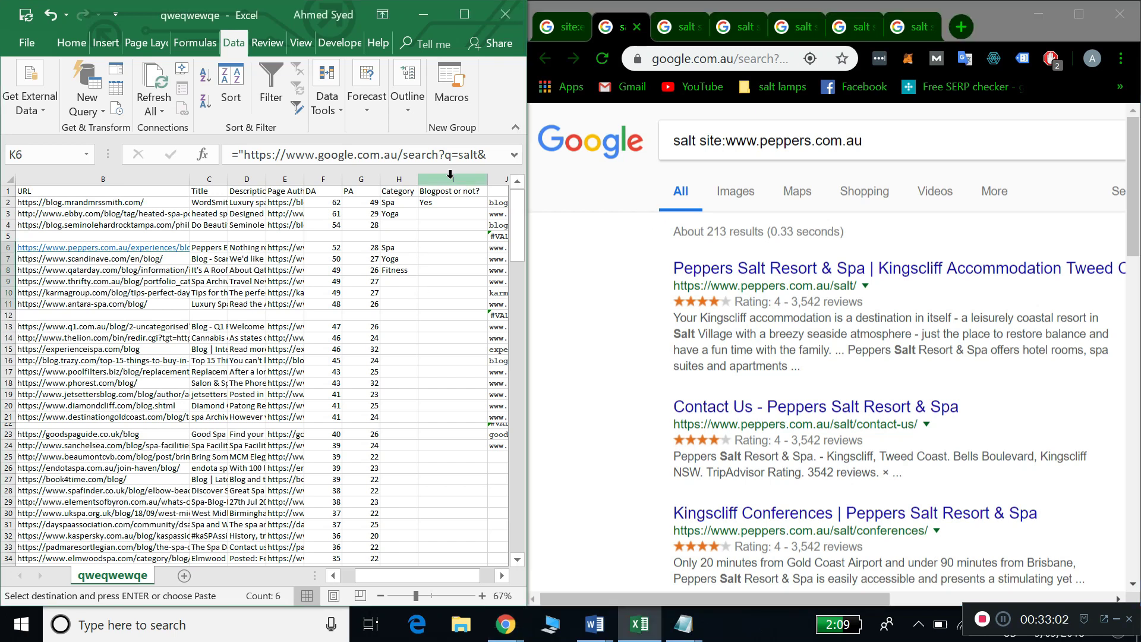
click(481, 243)
click(495, 224)
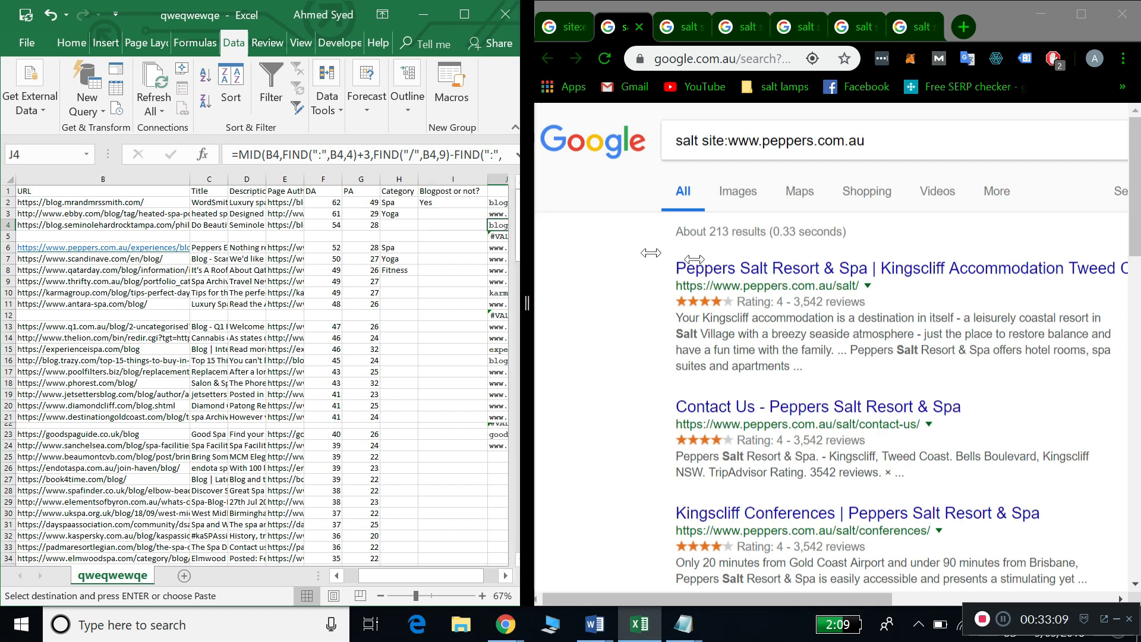
drag(528, 225, 719, 231)
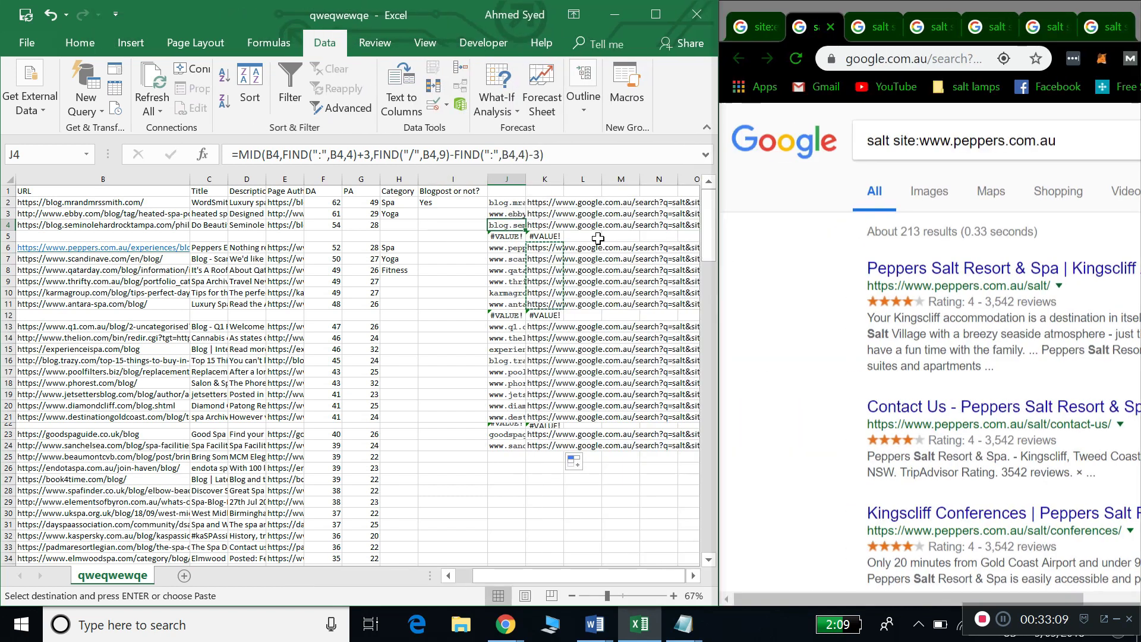
click(539, 199)
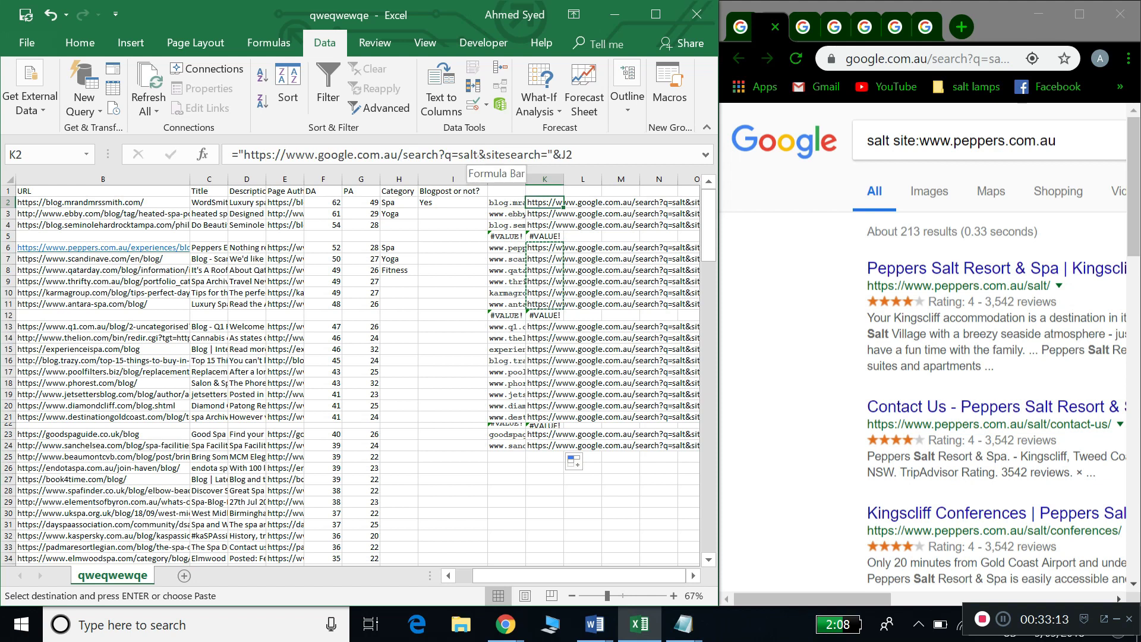
click(479, 156)
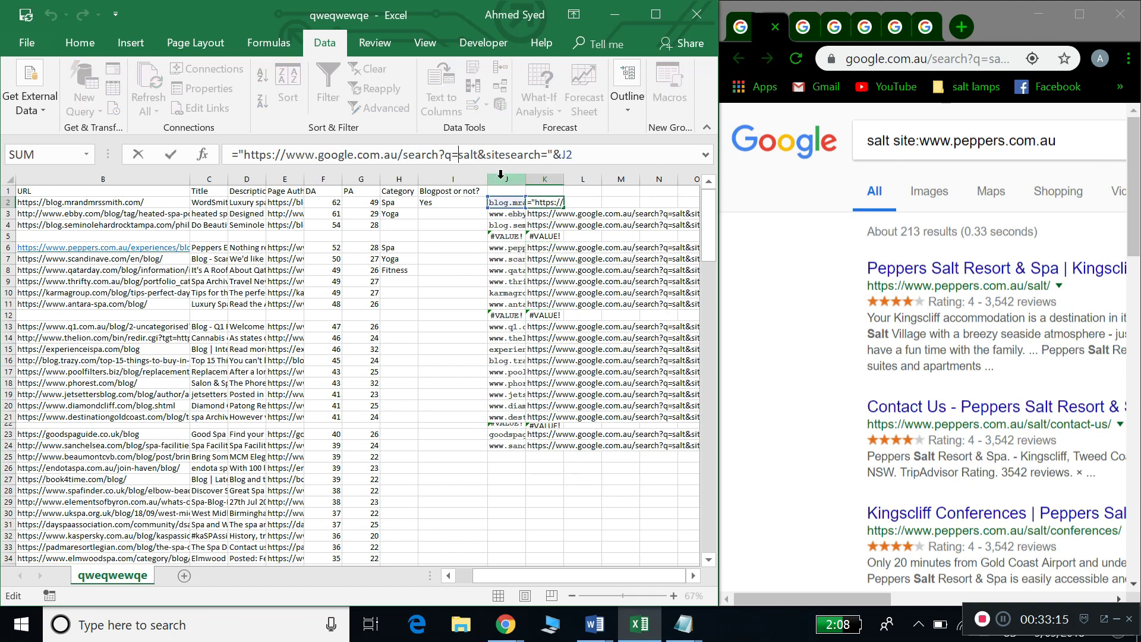
text(himalayan)
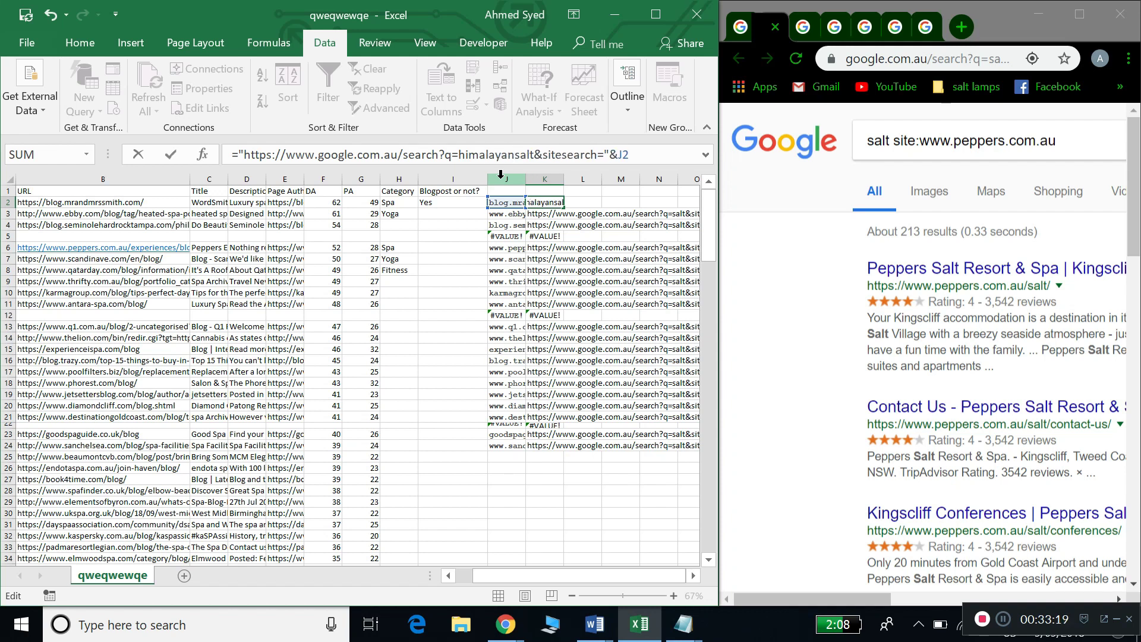
text(&)
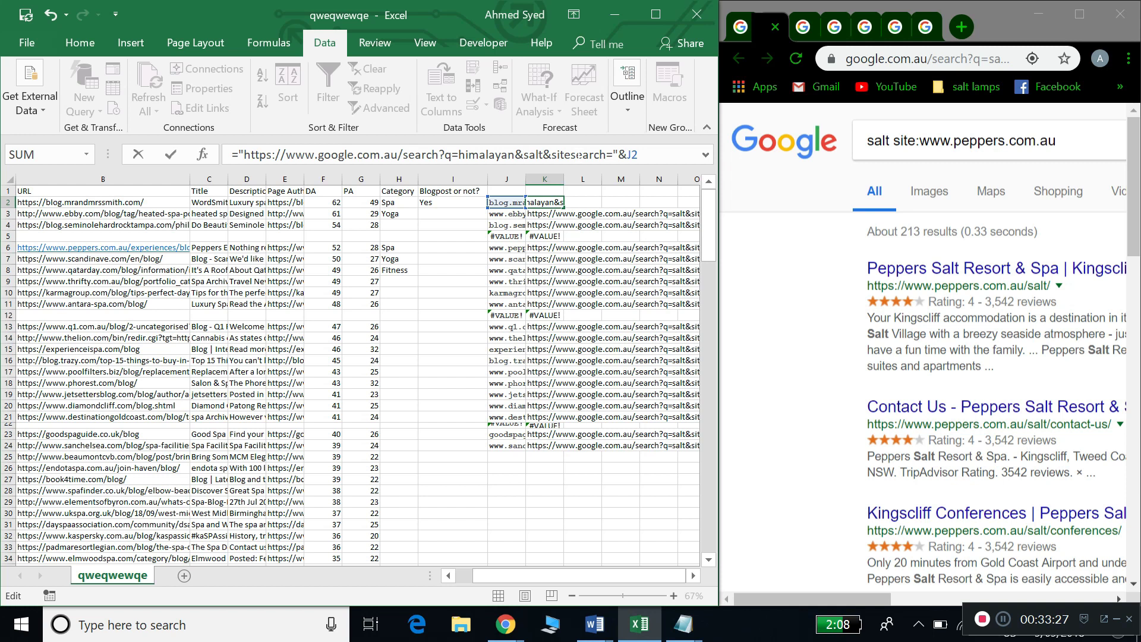
key(BackSpace)
text(-)
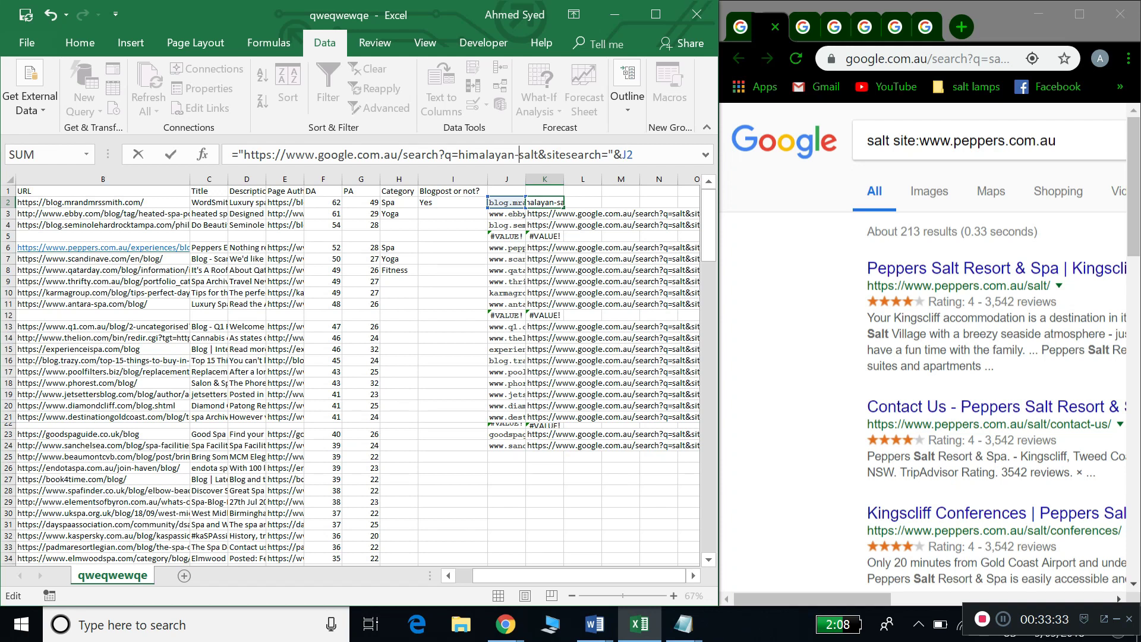
key(Return)
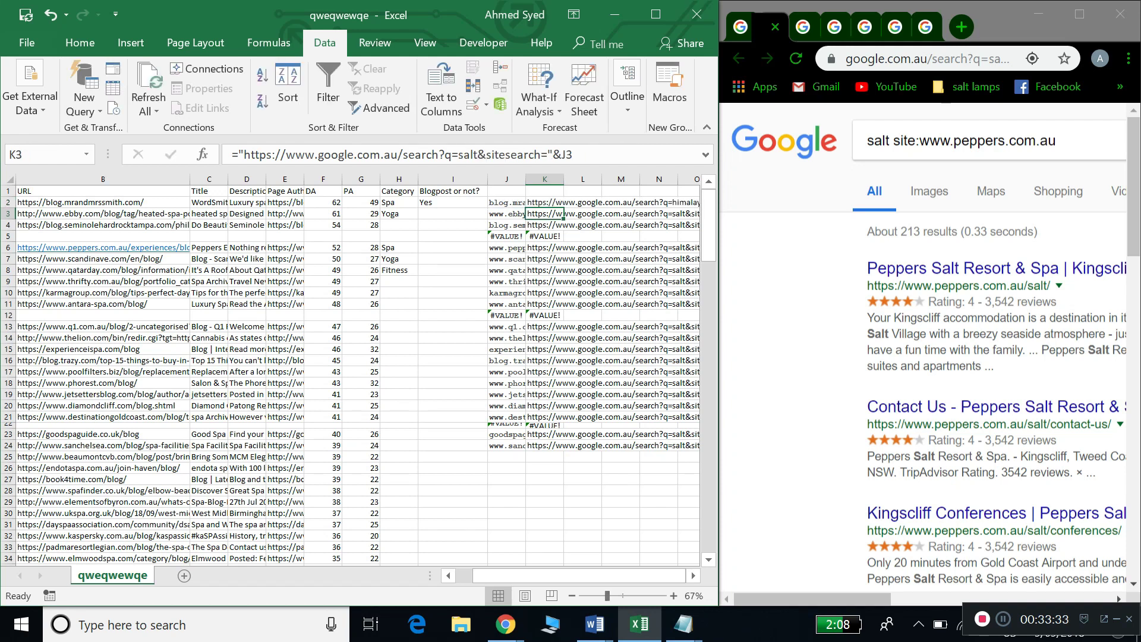
Copy the himalayan-salt search link from K2 and open it in Chrome to check its results for blog.mrandmrssmith.com.
click(535, 204)
key(ctrl+c)
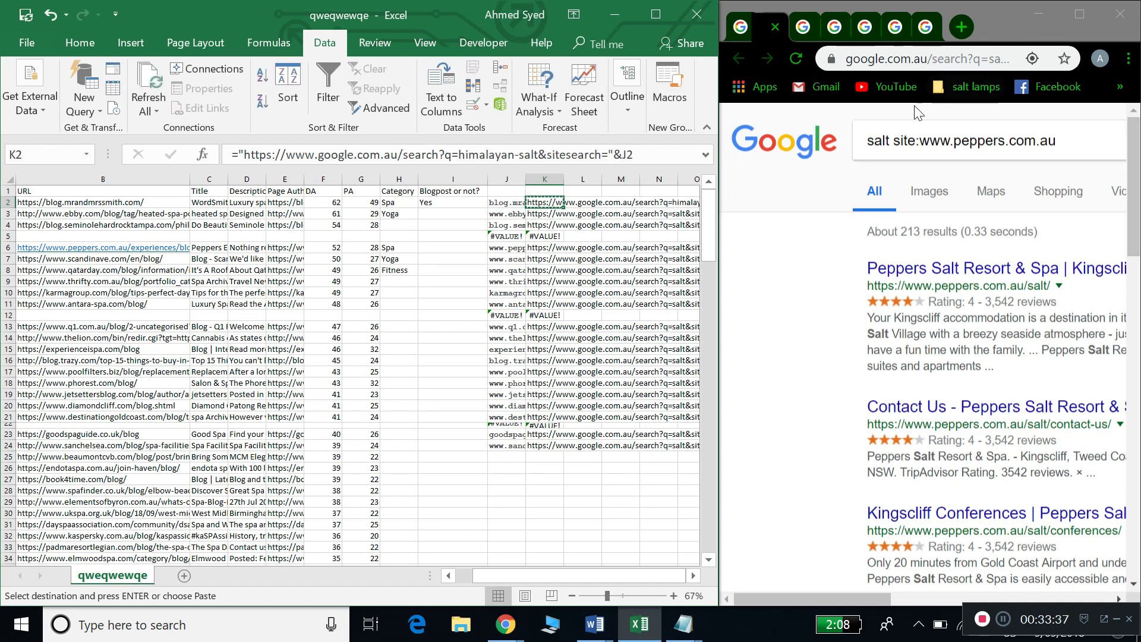
click(903, 60)
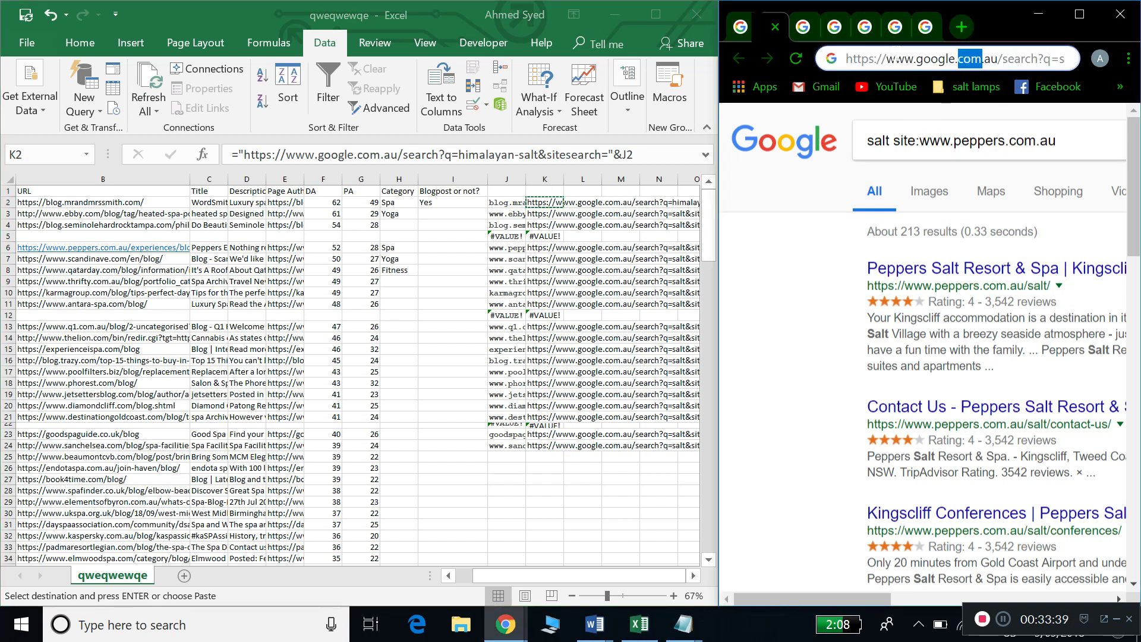
key(ctrl+v)
key(Return)
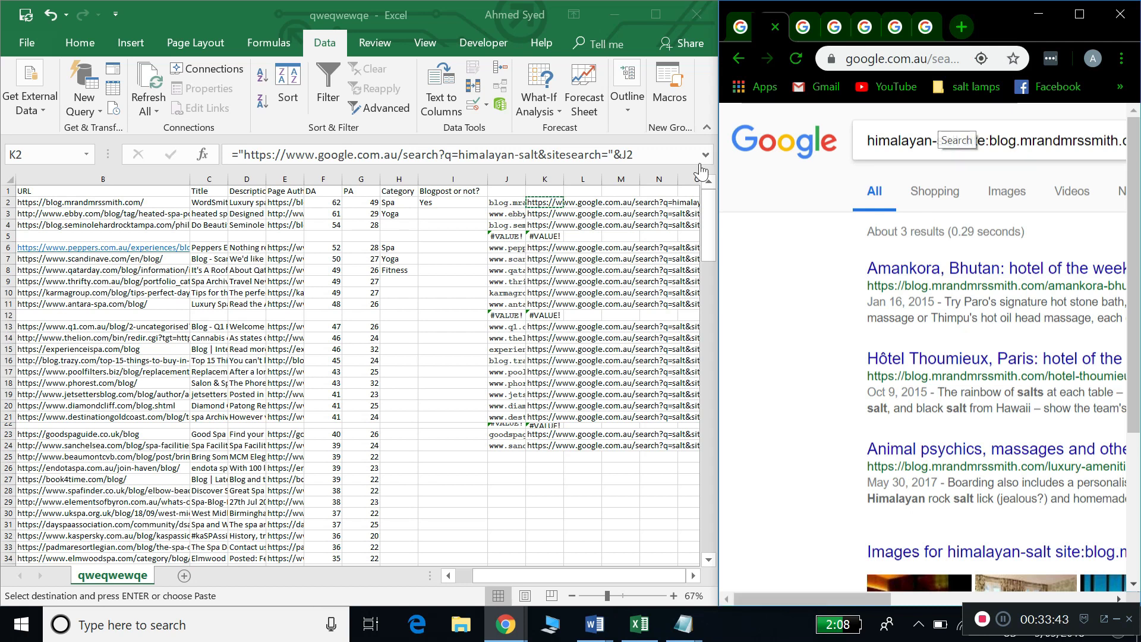
Change the search term in K2's formula to himalayan_salt.
click(522, 155)
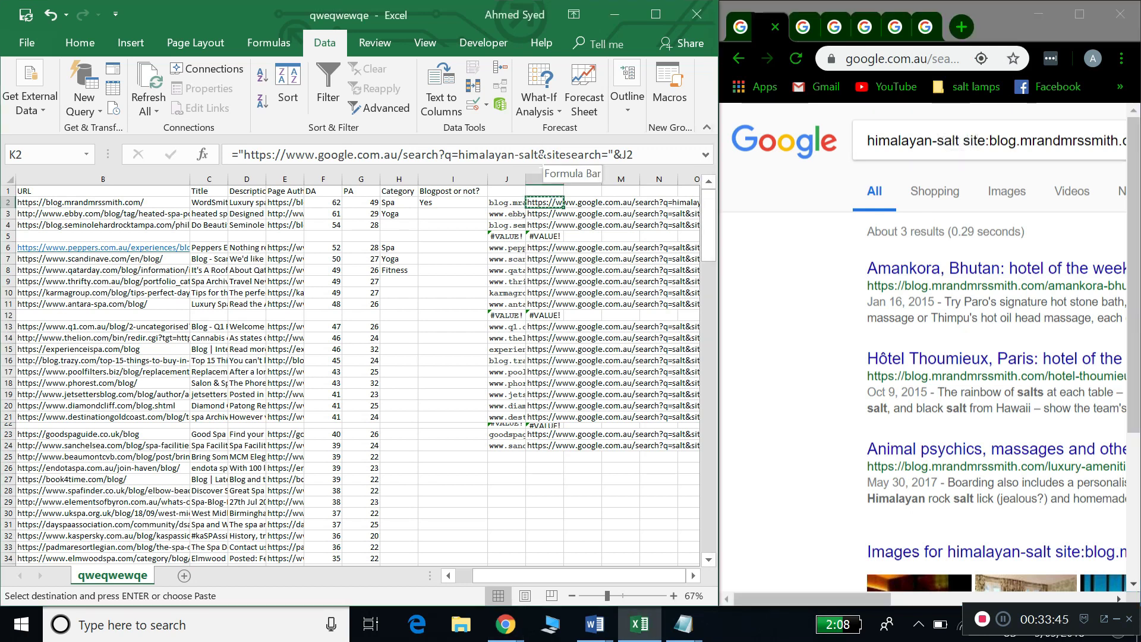
click(521, 156)
key(BackSpace)
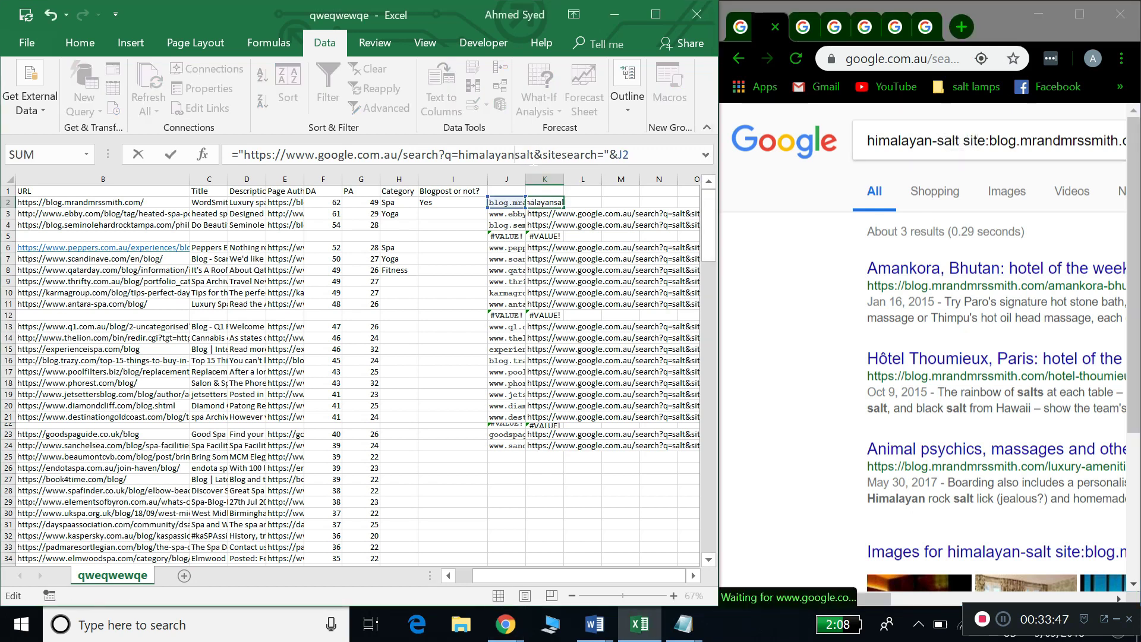
text(_)
key(Return)
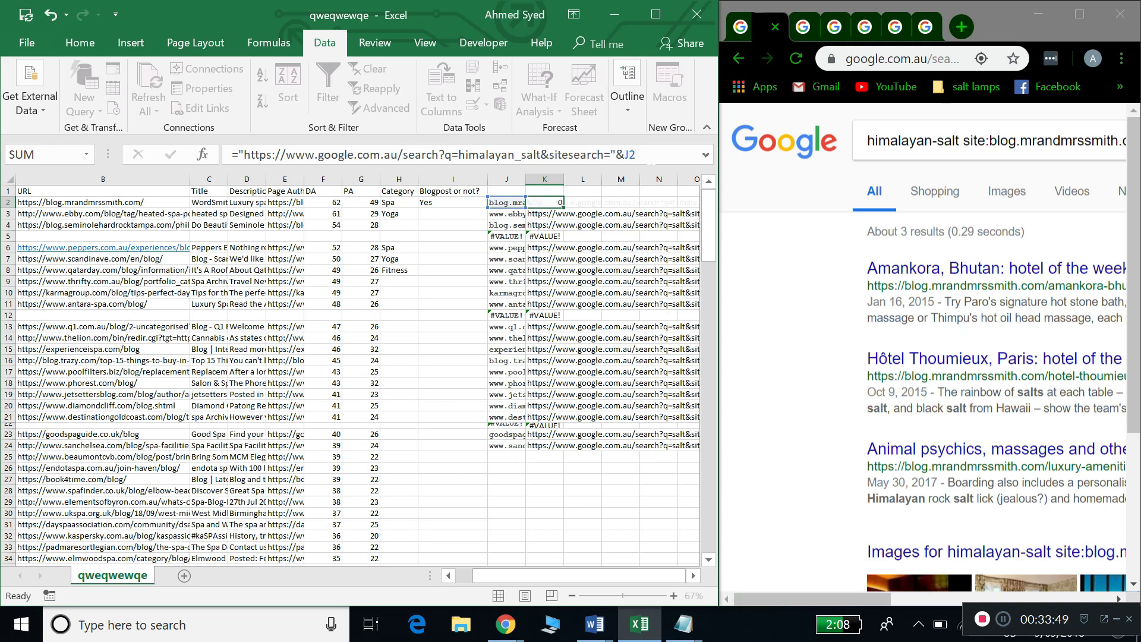
Copy the himalayan_salt link from K2 and open it in Chrome to check how Google reads the term.
click(551, 202)
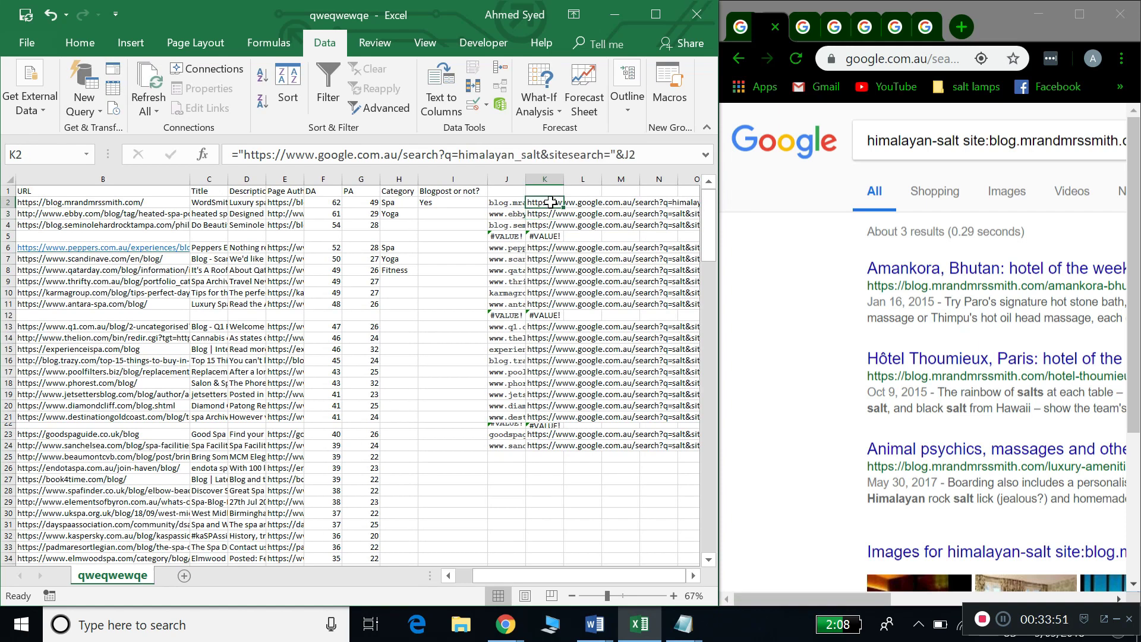
key(ctrl+c)
click(891, 59)
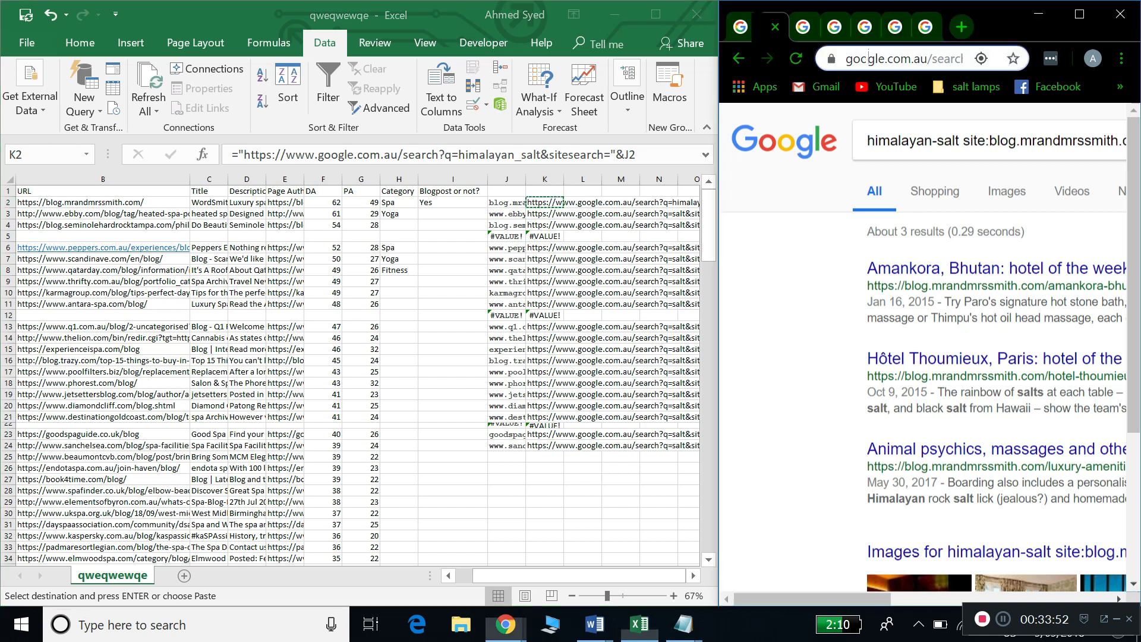
key(ctrl+v)
key(Return)
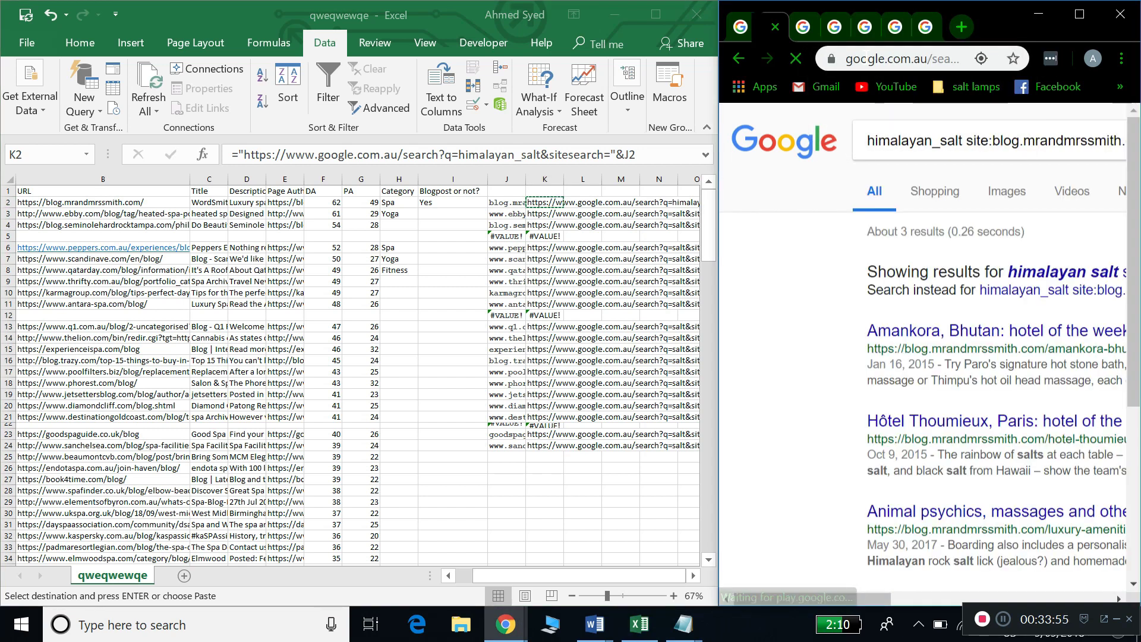
Try himalayan&salt as the search term in K2's formula.
click(527, 159)
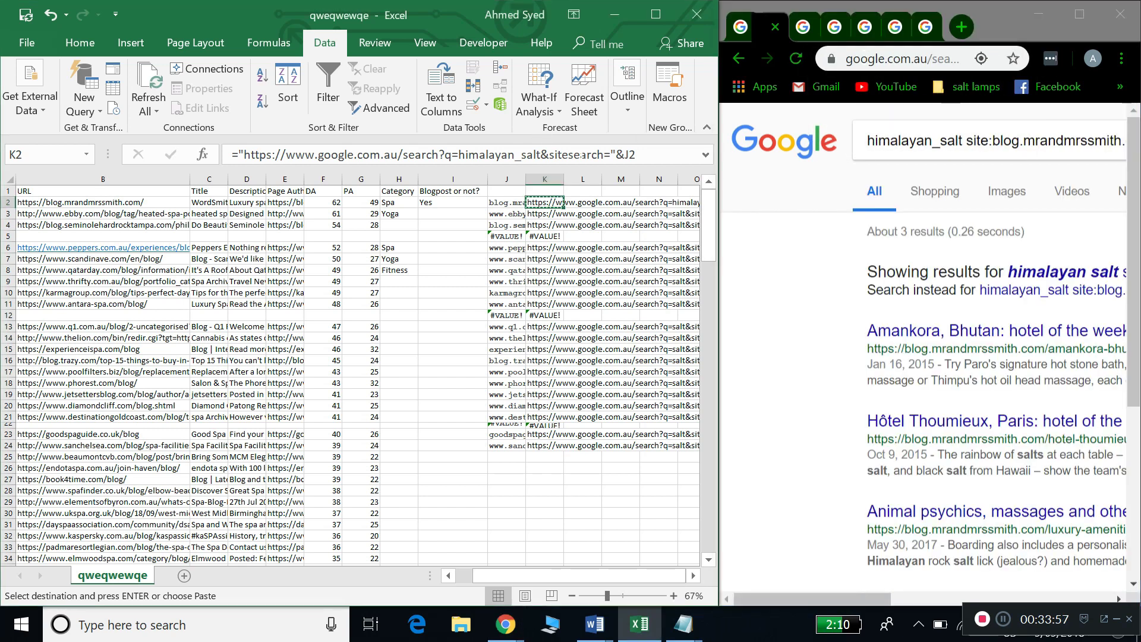
click(522, 154)
key(BackSpace)
text(&)
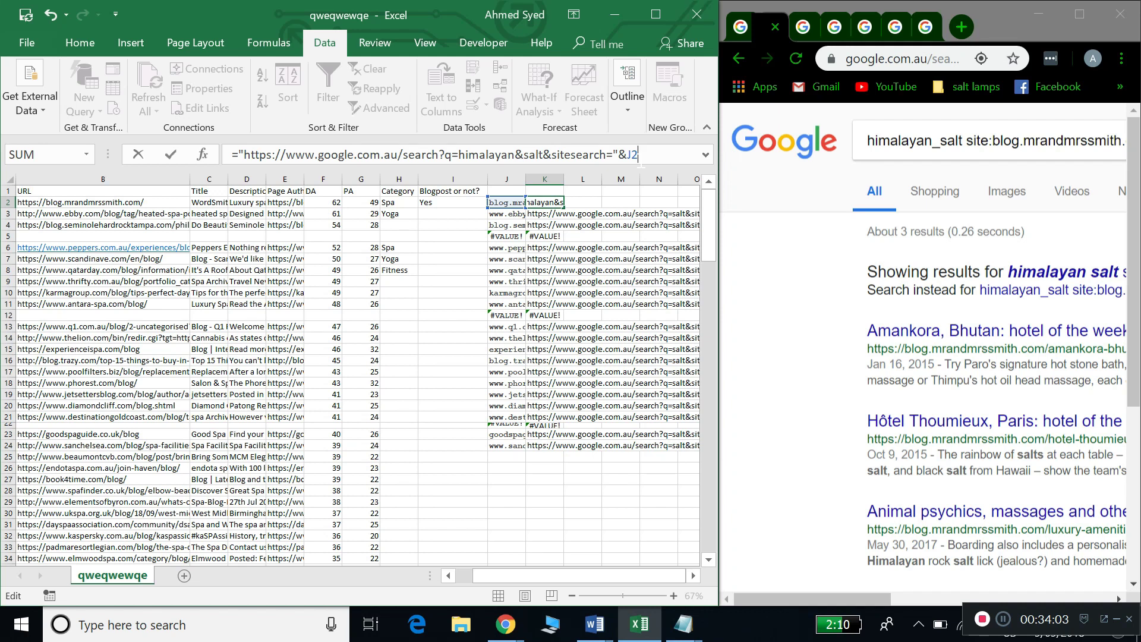
key(Return)
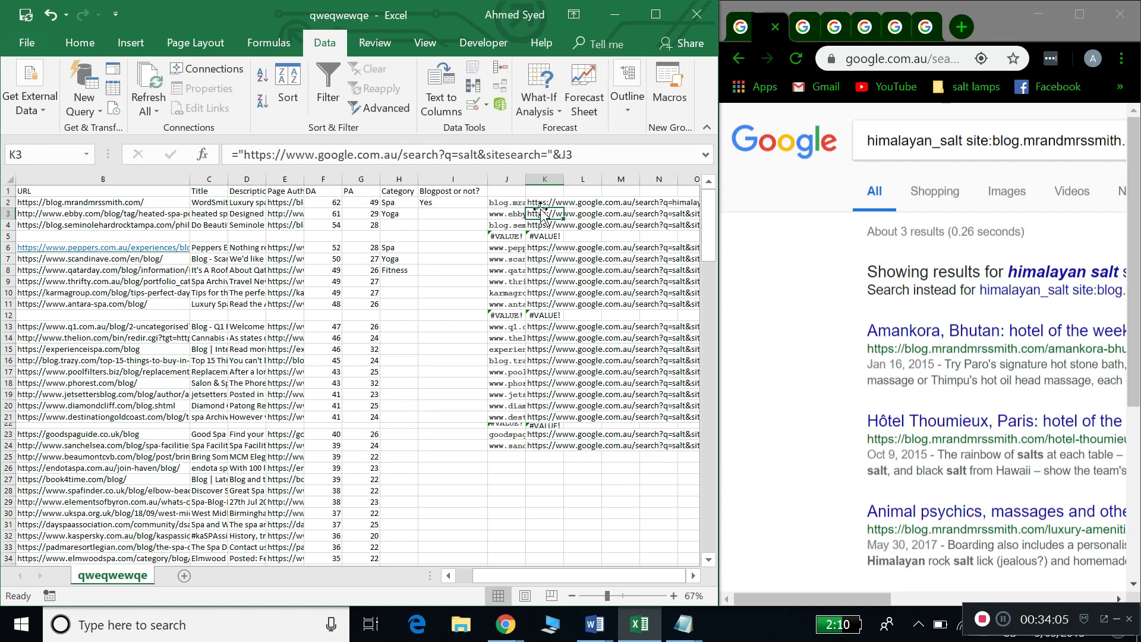
Open K2's himalayan&salt link in Chrome and check which words the Google search uses.
click(540, 202)
key(ctrl+c)
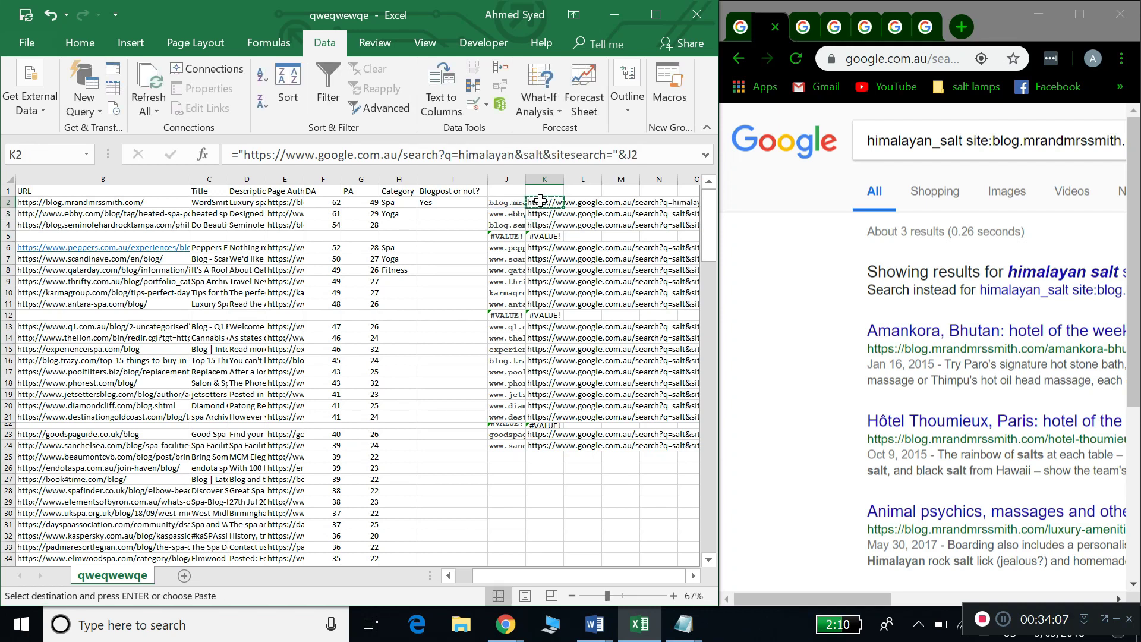
click(903, 58)
key(ctrl+v)
key(Return)
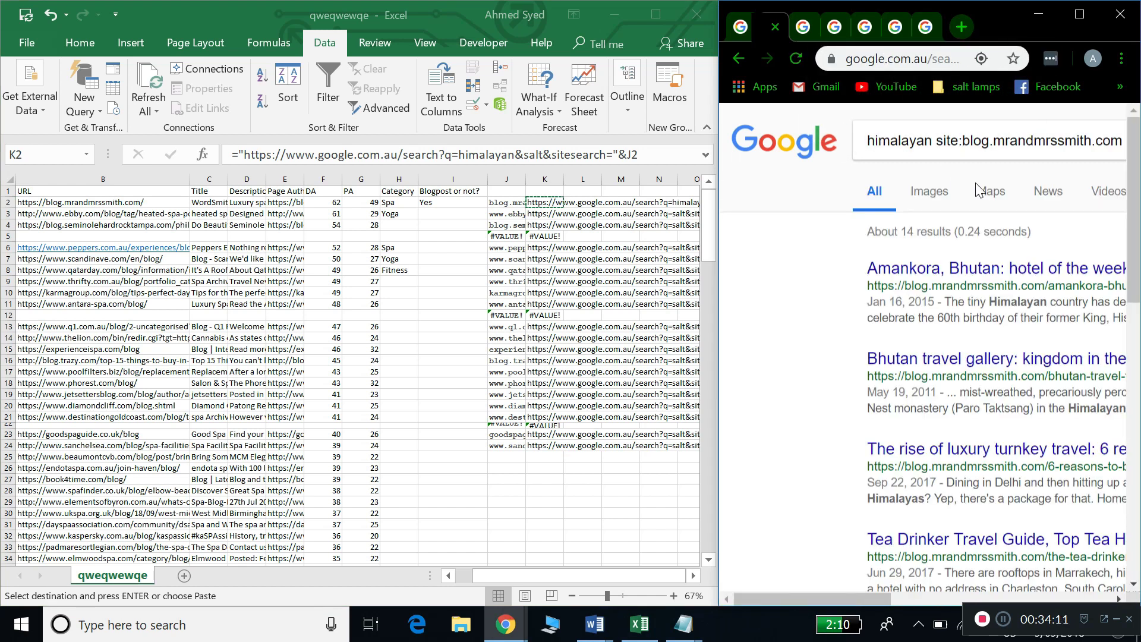
scroll(975, 190, right, 3)
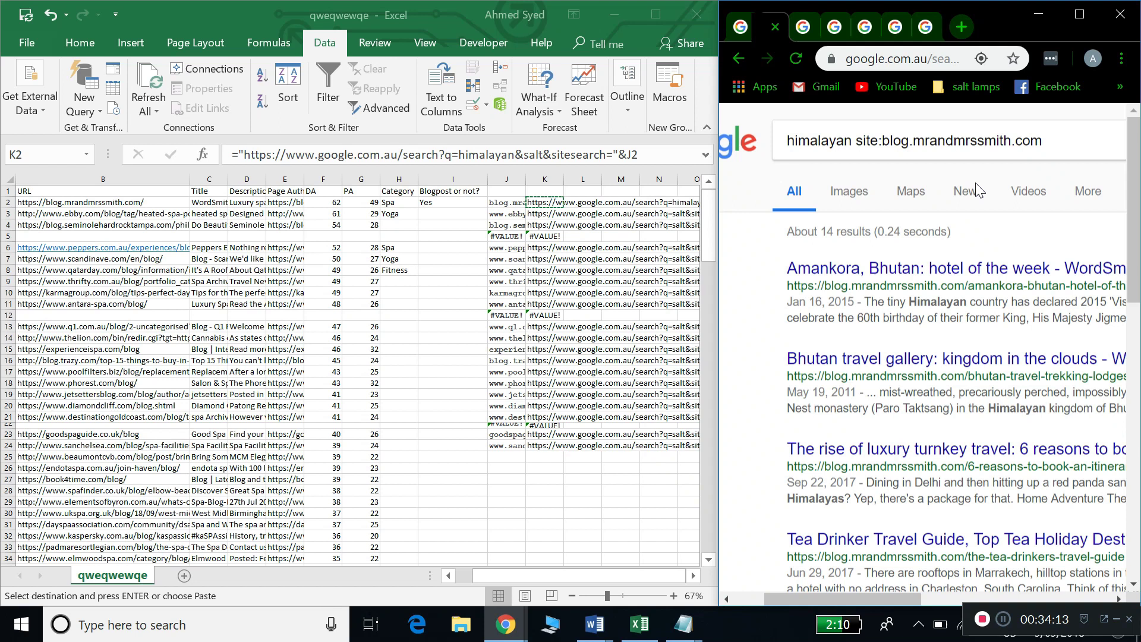
click(975, 190)
click(1003, 620)
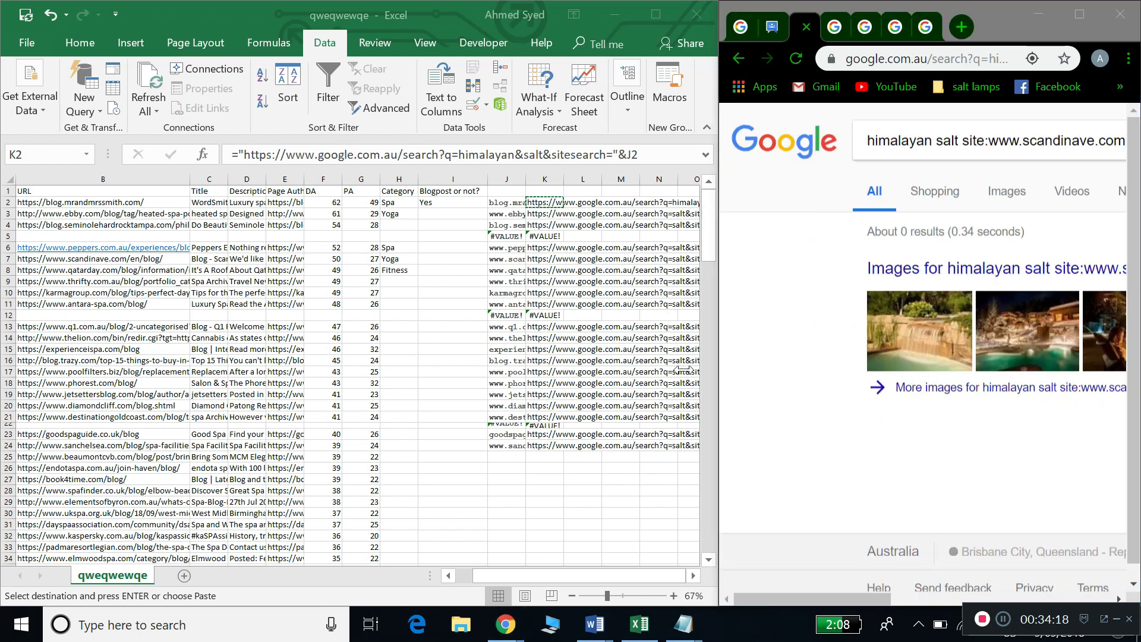
Change the search term in K2's formula to himalayan+salt and narrow the Excel window to give Chrome more room.
click(516, 154)
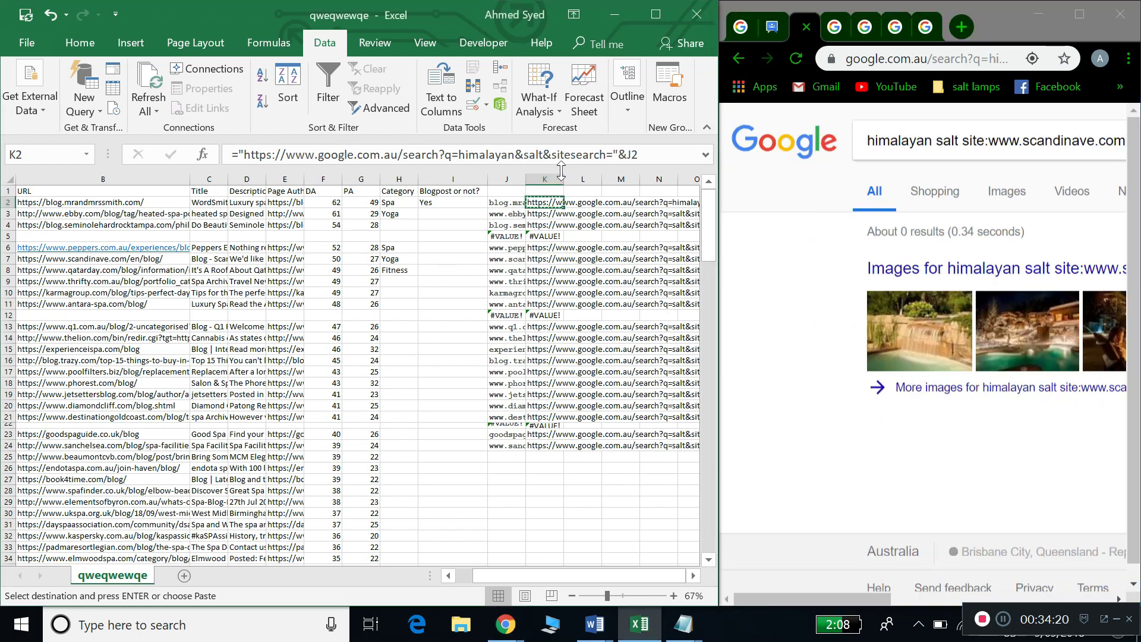
key(Delete)
text(+)
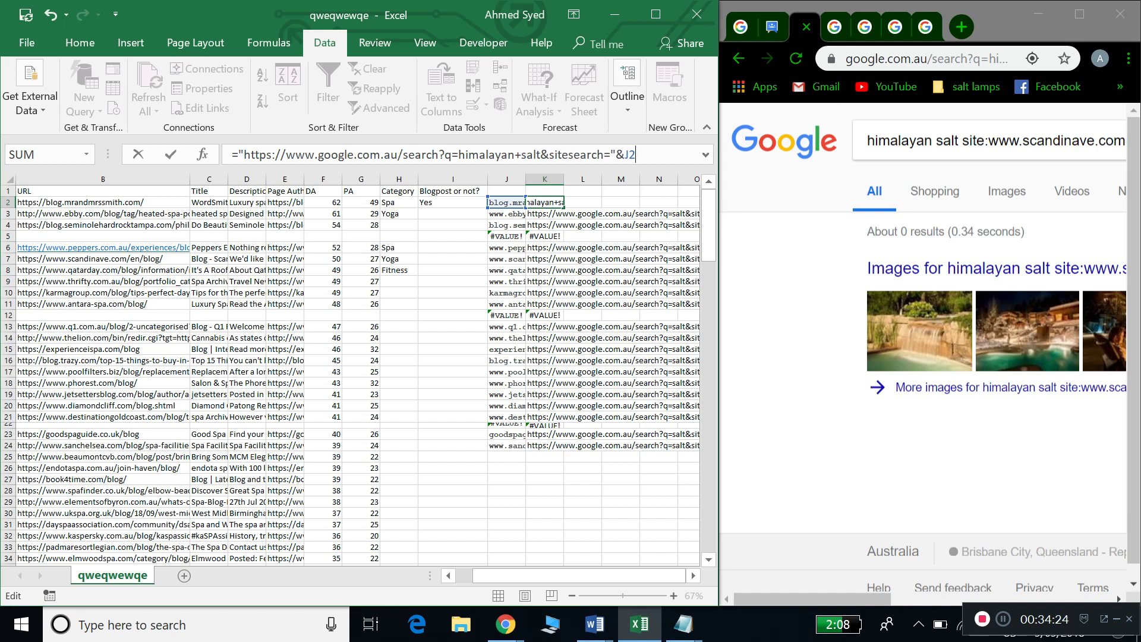
key(Return)
drag(727, 225, 606, 226)
Change the search term in K3's formula to himalayan+salt, keeping the sitesearch reference to J3.
click(524, 154)
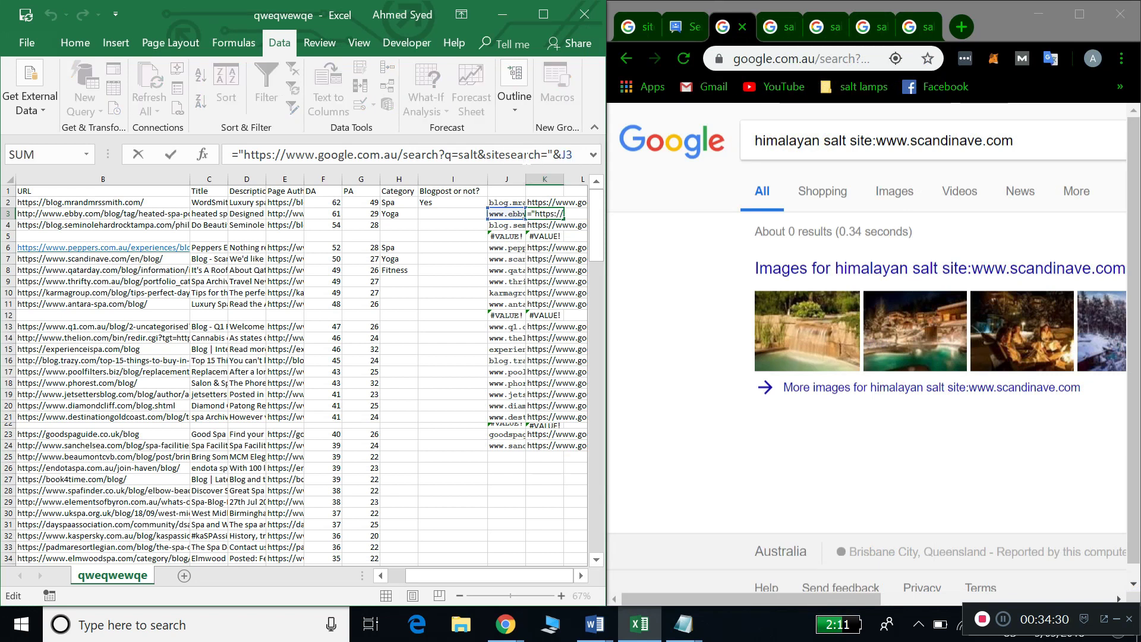
right_click(524, 154)
key(Escape)
drag(533, 154, 566, 155)
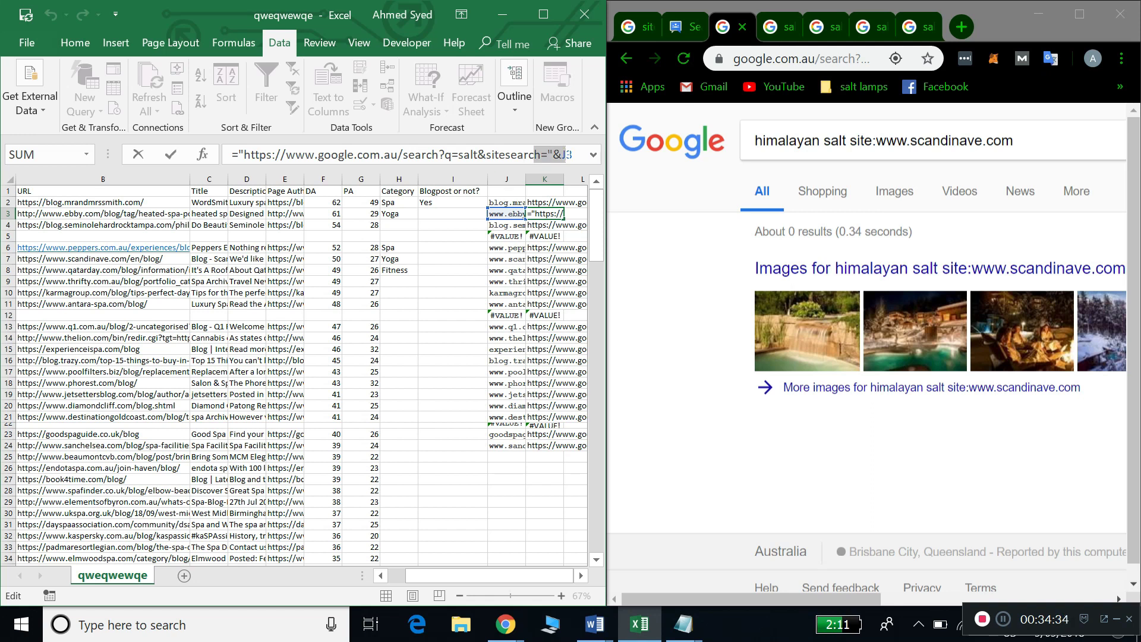
click(457, 155)
text(himalayan+)
key(Right)
key(Right)
key(Right)
key(Right)
key(Right)
key(Right)
key(Right)
key(Right)
key(Right)
key(Right)
key(Right)
key(Right)
key(Right)
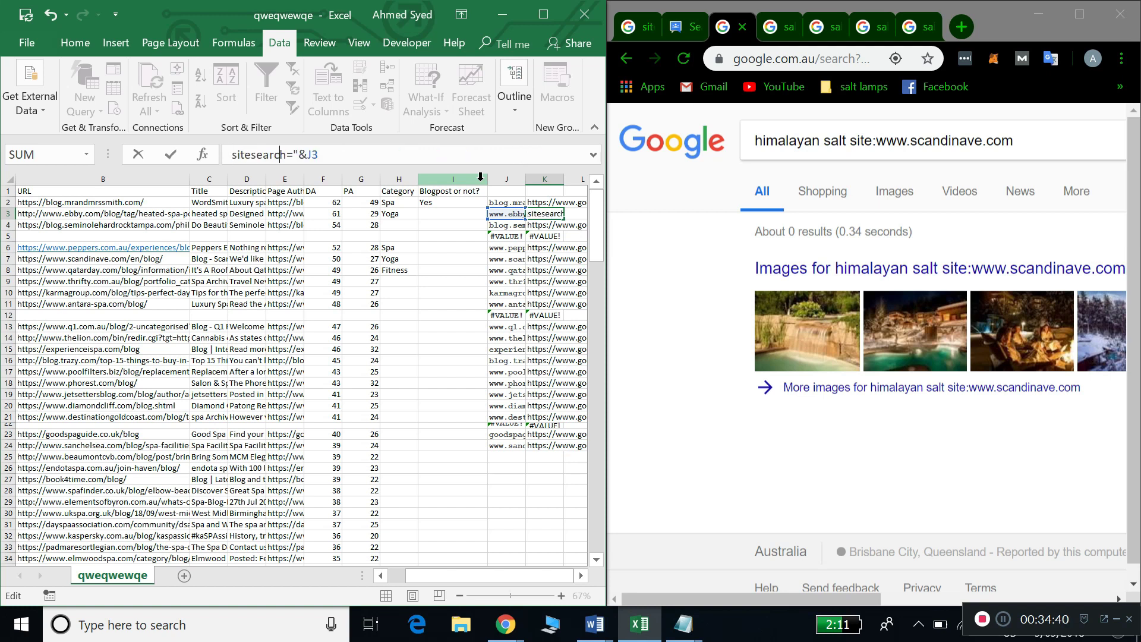
key(Return)
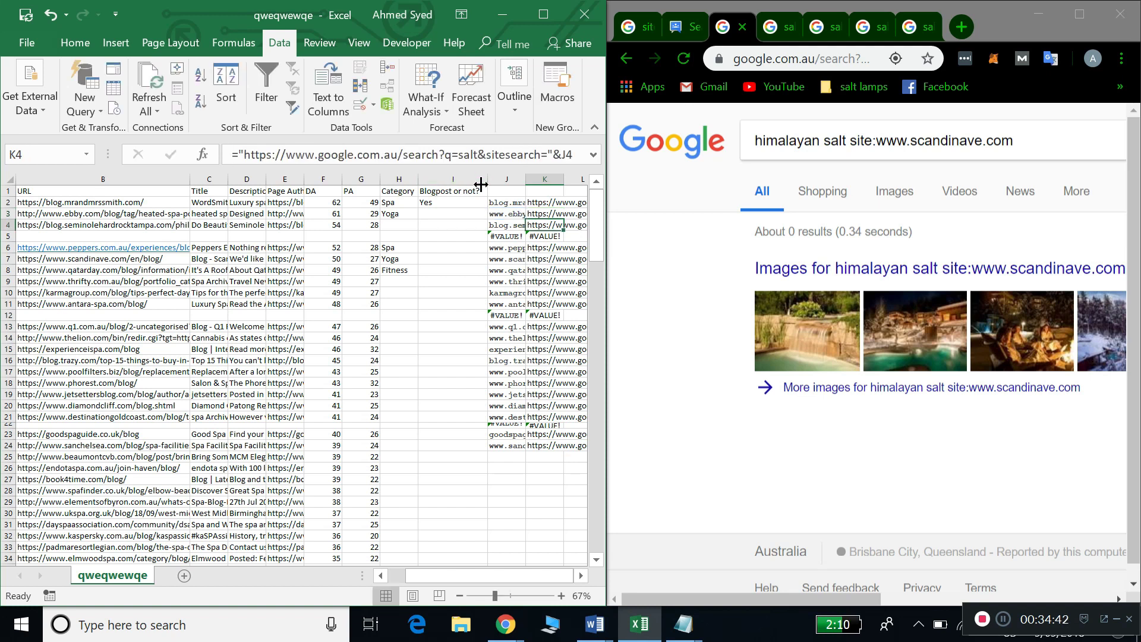
Open K2's himalayan+salt link in Chrome and examine the Himalayan salt mentions in the blog.mrandmrssmith.com results.
click(542, 211)
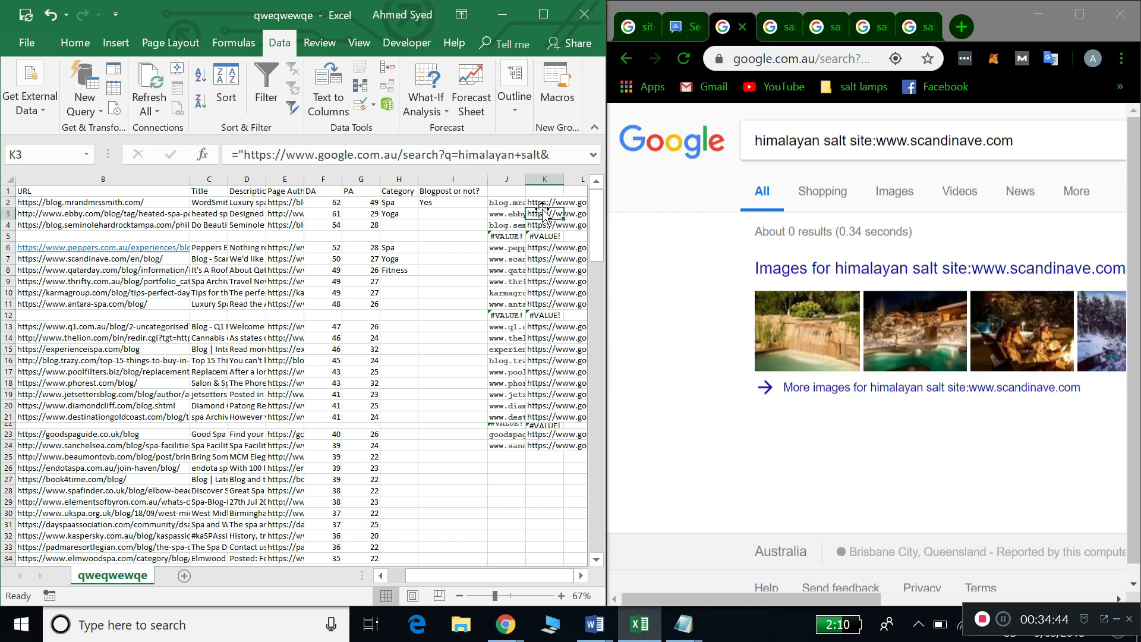
click(542, 204)
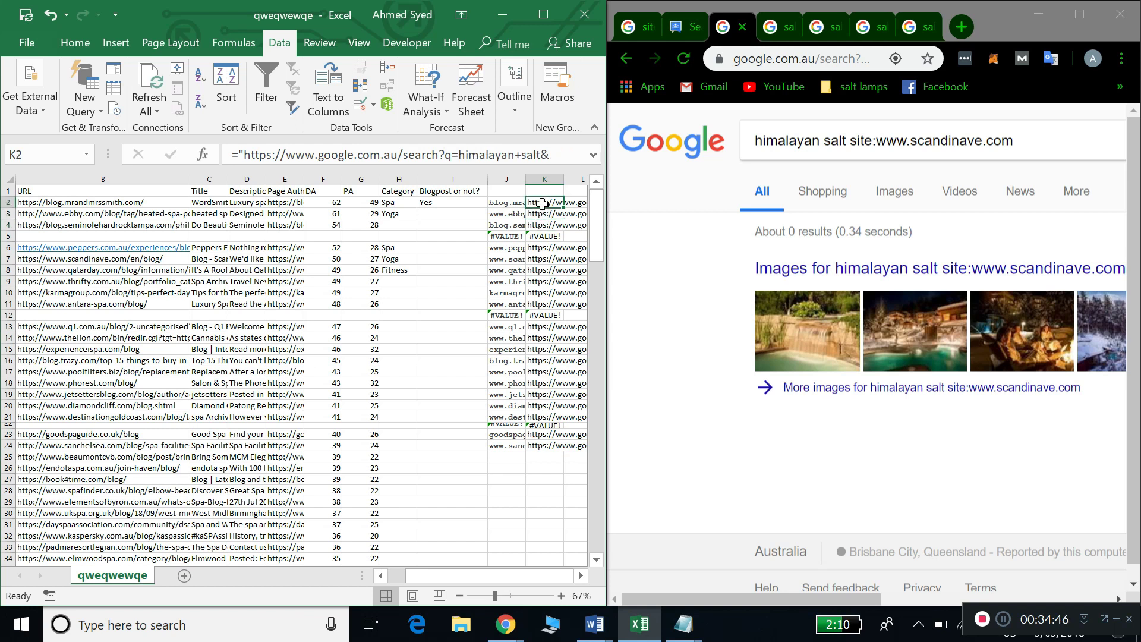
key(ctrl+c)
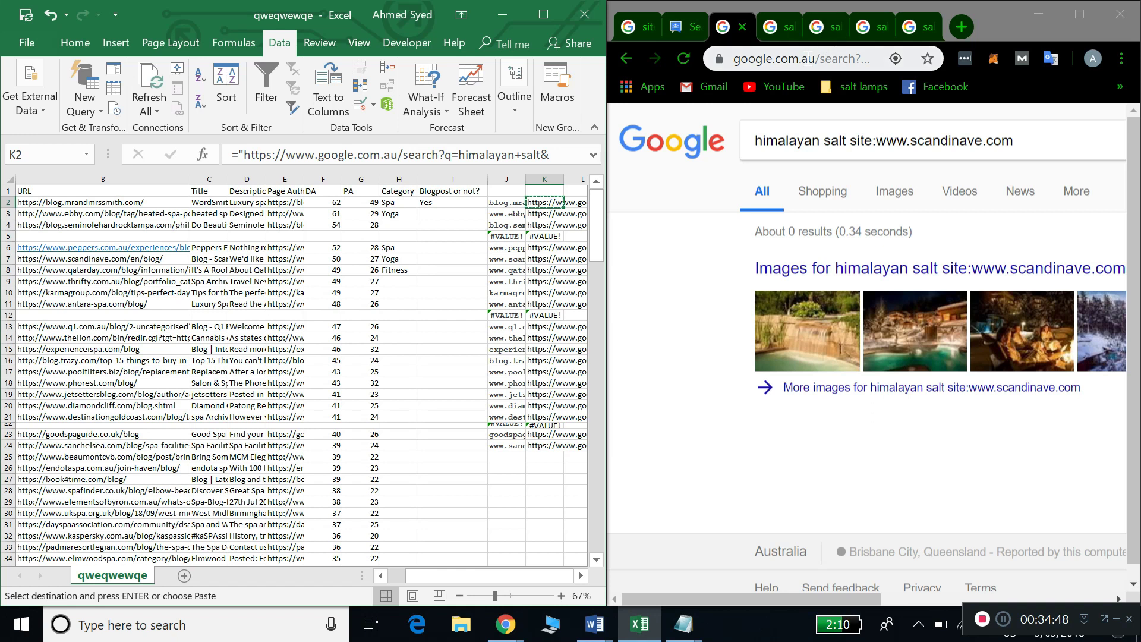
click(781, 67)
key(ctrl+v)
key(Return)
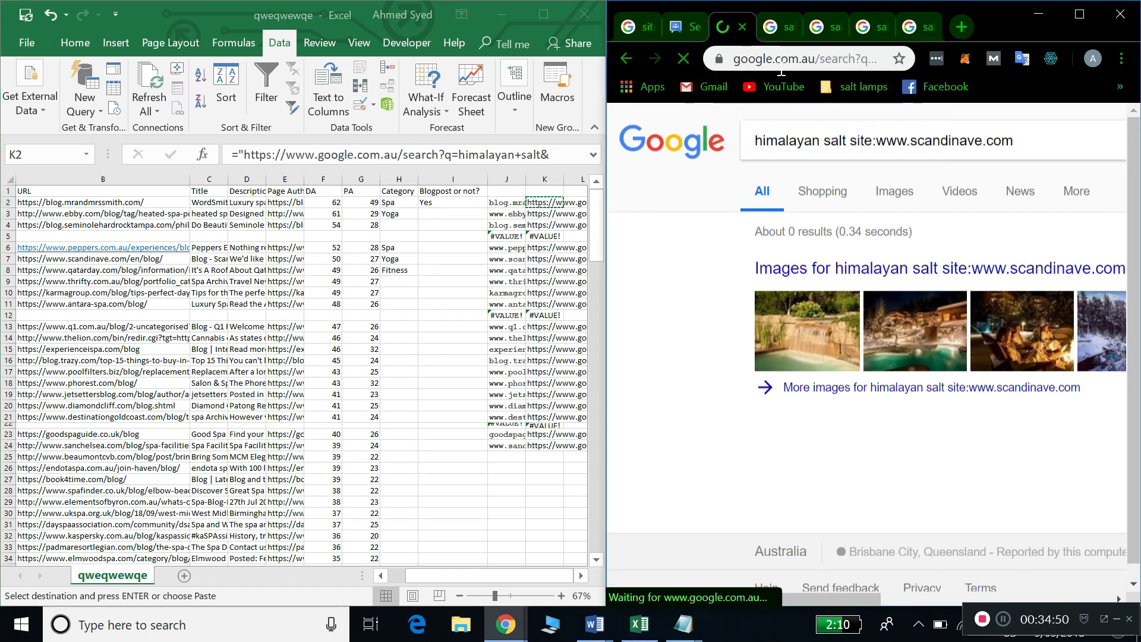
scroll(906, 212, right, 1)
scroll(908, 217, right, 1)
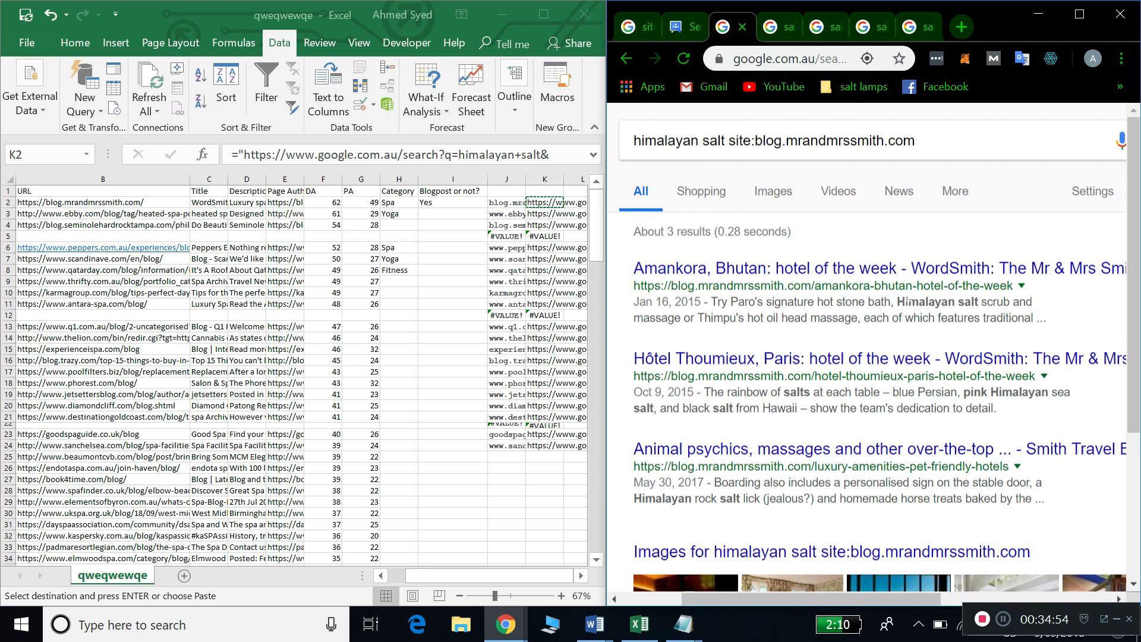
drag(895, 302, 985, 318)
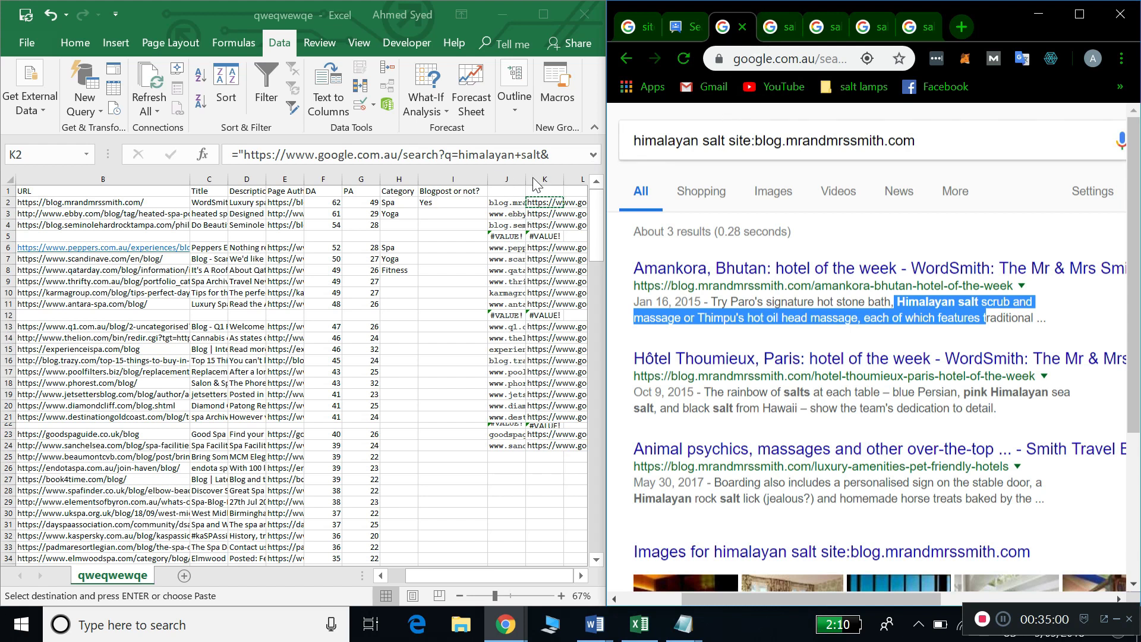
Fill K2's himalayan+salt formula down column K through row 24.
click(534, 201)
drag(565, 208, 572, 449)
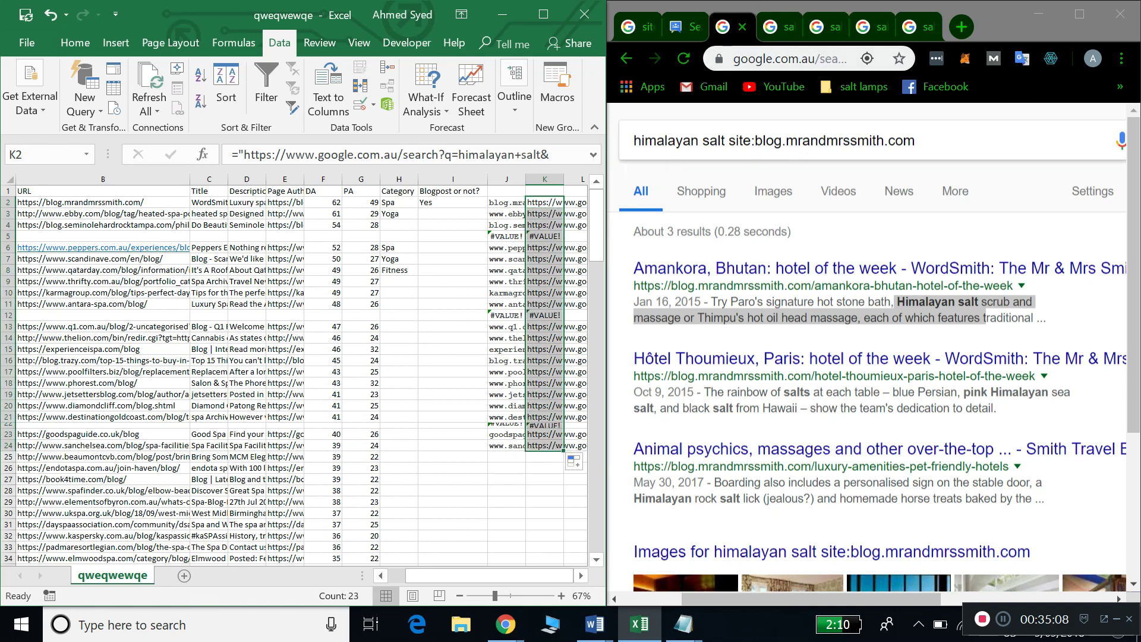
click(813, 122)
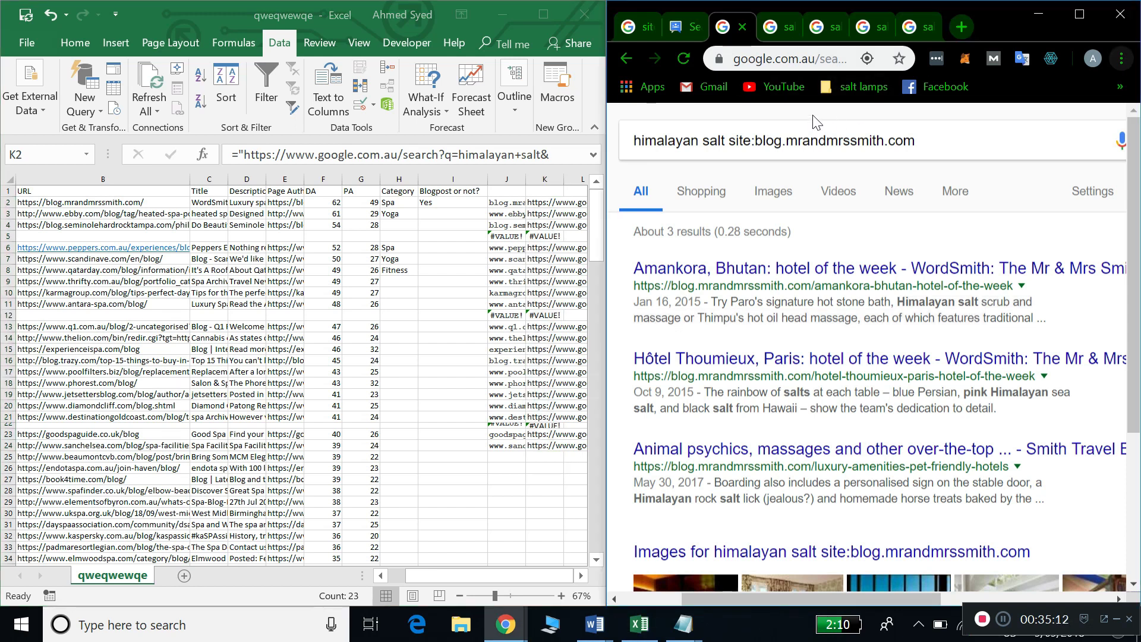
key(ctrl+Tab)
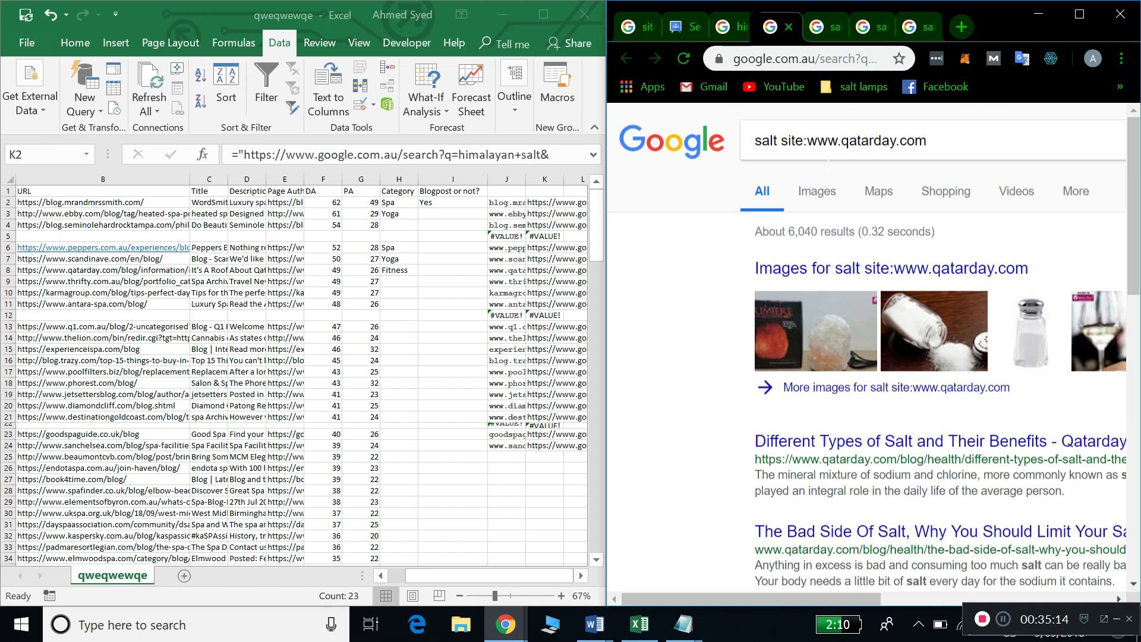
scroll(851, 221, down, 2)
scroll(850, 221, right, 2)
click(553, 211)
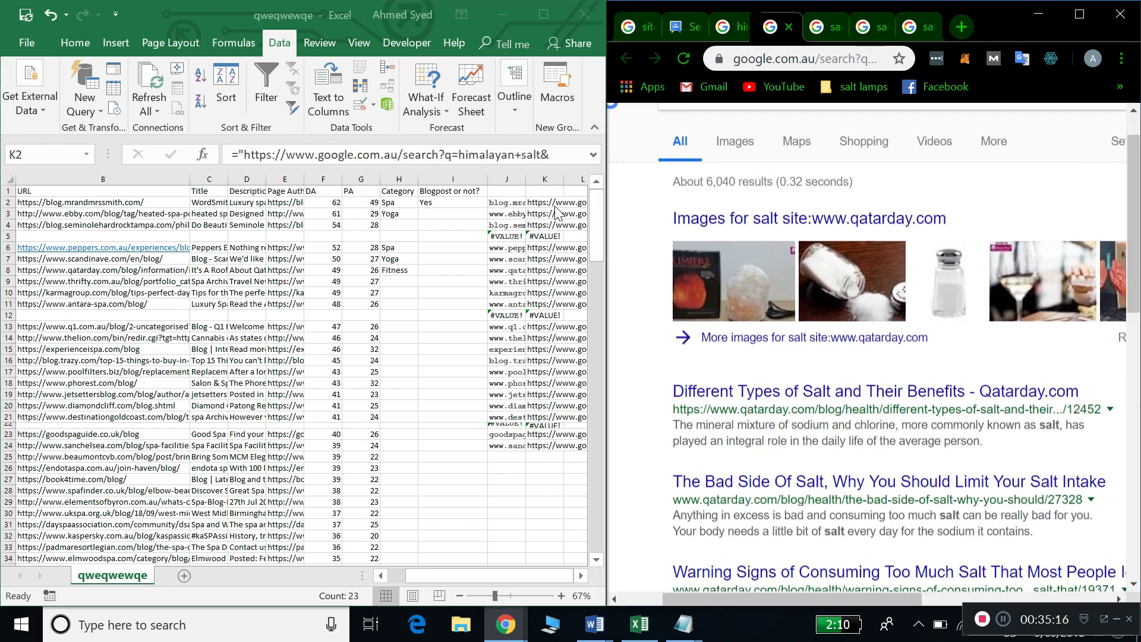
click(540, 215)
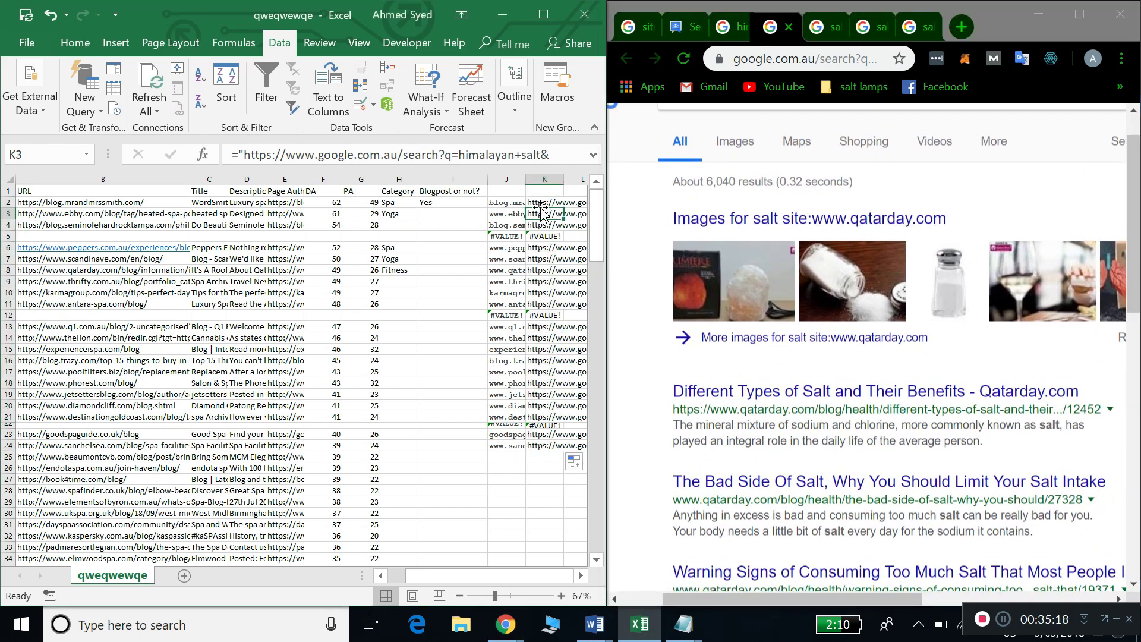
key(ctrl+c)
click(752, 58)
key(ctrl+v)
key(Return)
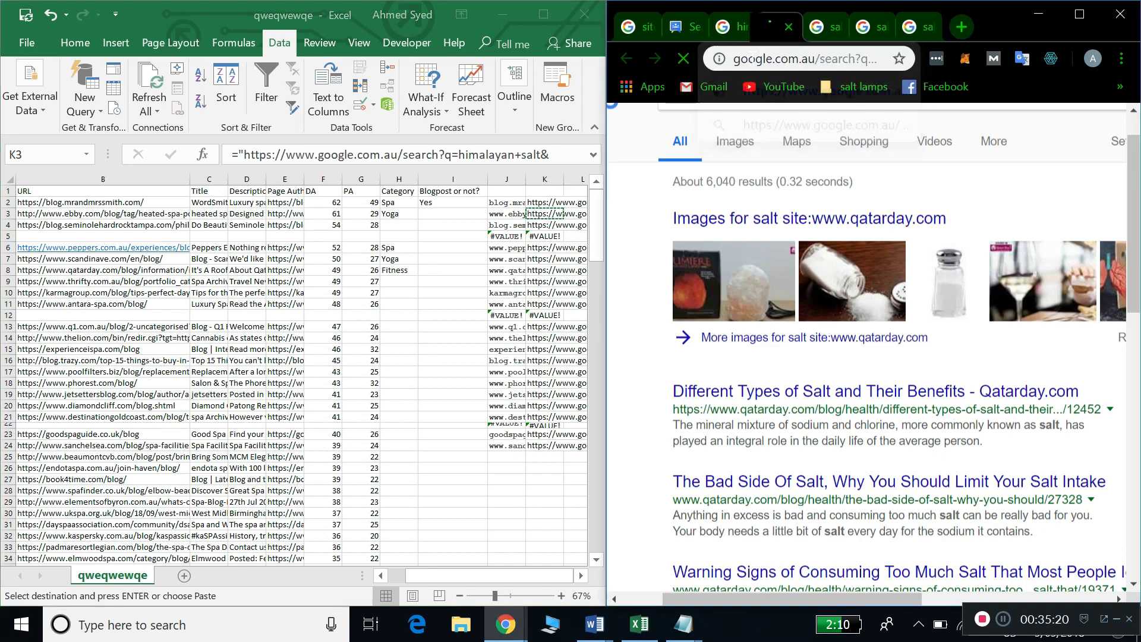
Copy the himalayan+salt links in K6:K11 and close the old search tabs in Chrome.
click(541, 260)
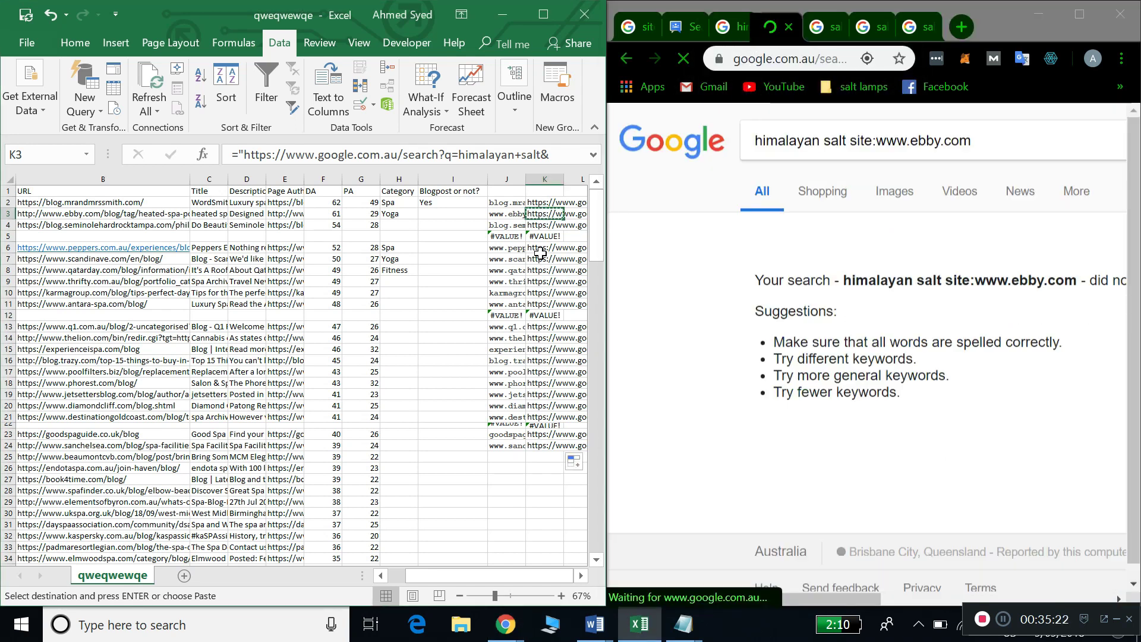
drag(540, 254, 539, 302)
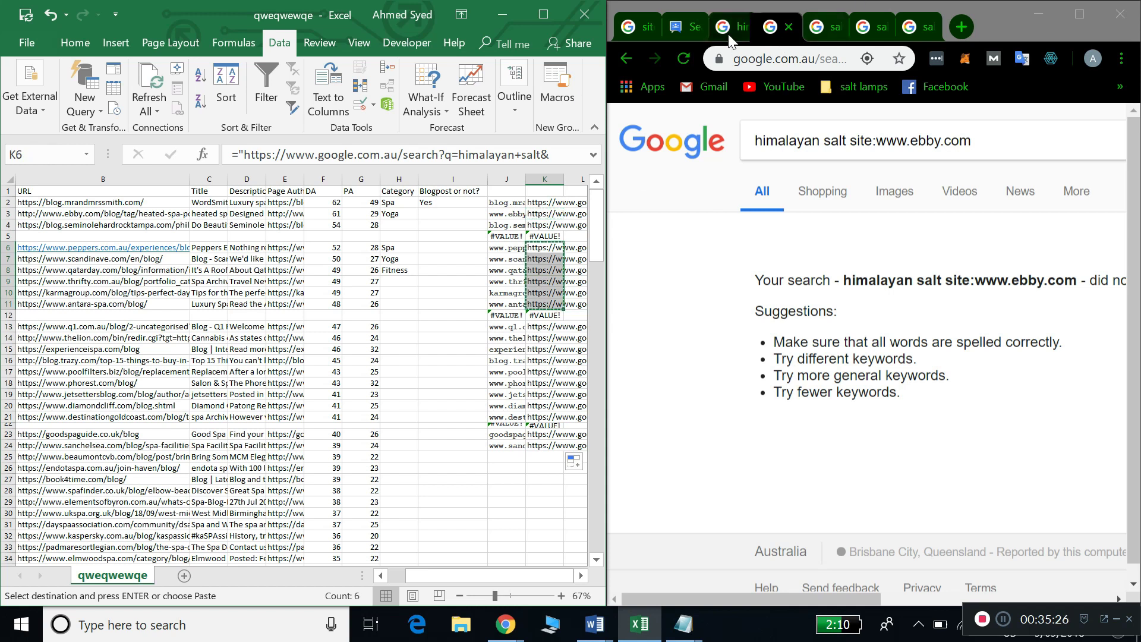
click(743, 30)
click(743, 29)
click(742, 29)
click(743, 30)
click(742, 29)
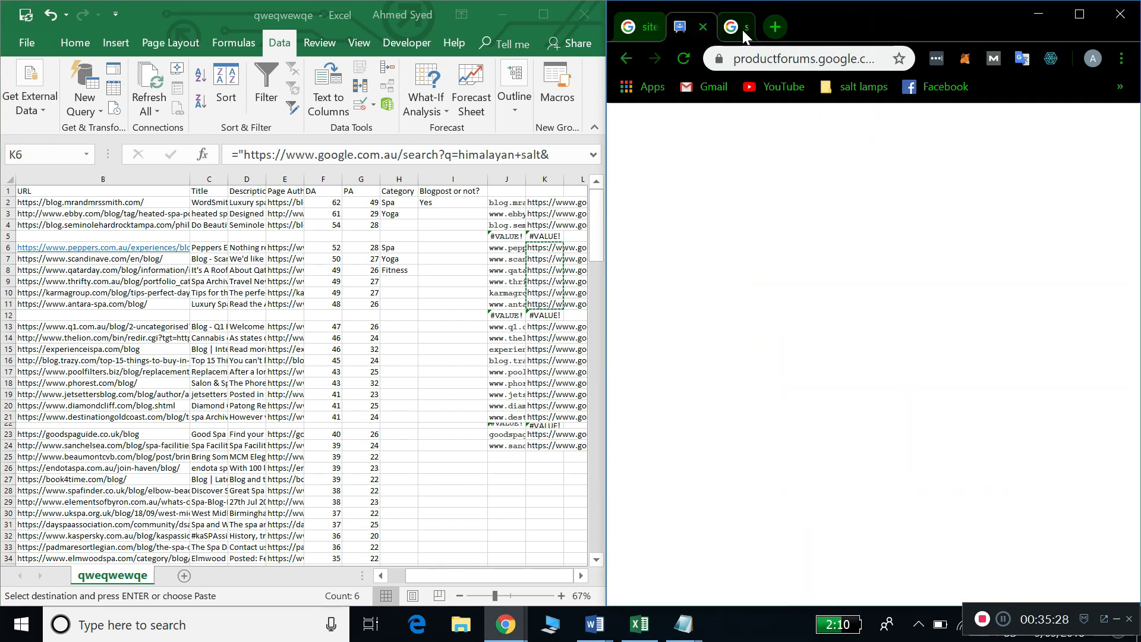
Paste the six copied links into the URL-opening extension, extract the URLs and open them all in Chrome tabs.
click(1121, 59)
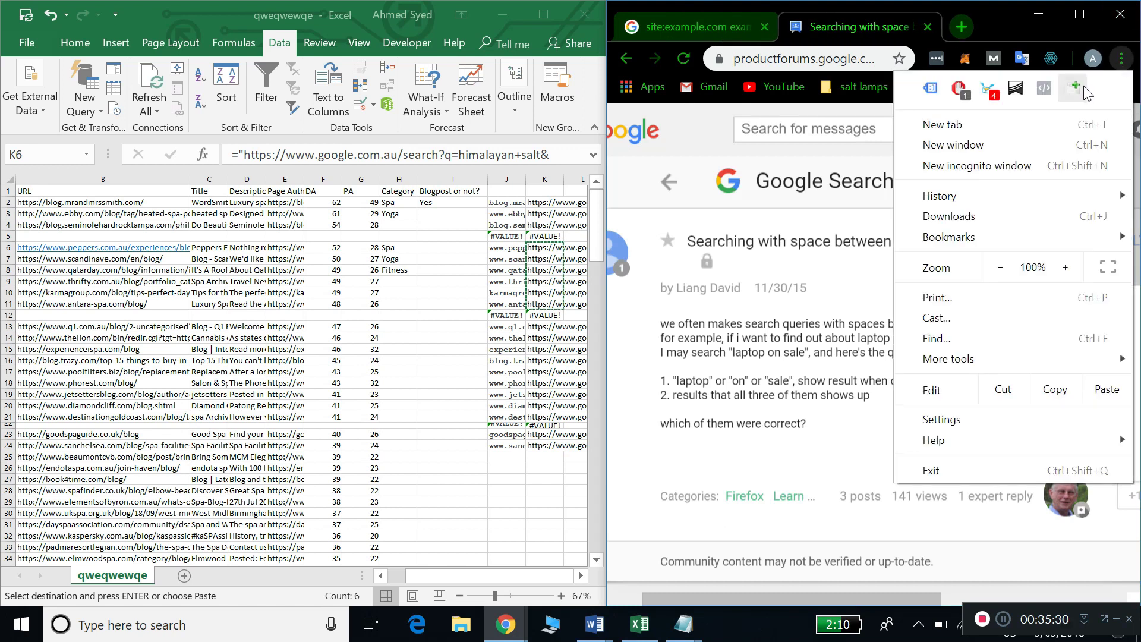
click(1075, 87)
text(https://www.google.com.au/search?q=himalayan+salt&sitesearch=www.peppers.com.au https://www.google.com.au/search?q=himalayan+salt&sitesearch=www.scandinave.com https://www.google.com.au/search?q=himalayan+salt&sitesearch=www.qatarday.com https://www.google.com.au/search?q=himalayan+salt&sitesearch=www.thrifty.com.au https://www.google.com.au/search?q=himalayan+salt&sitesearch=karmagroup.com https://www.google.com.au/search?q=himalayan+salt&sitesearch=www.antara-spa.com)
click(1064, 393)
click(624, 393)
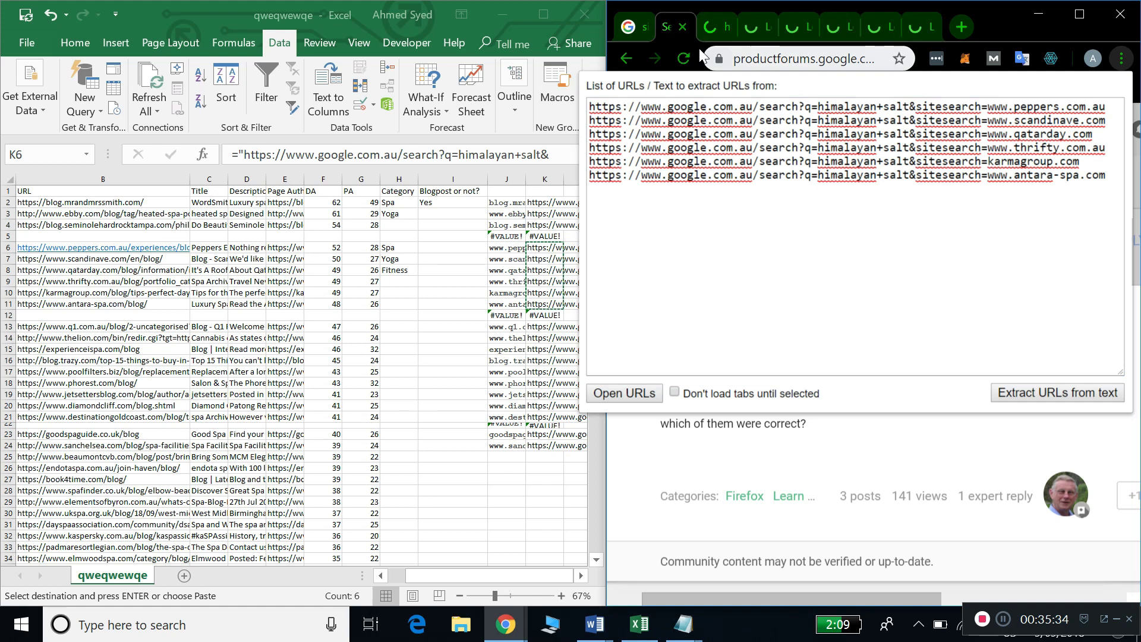
click(683, 28)
click(683, 27)
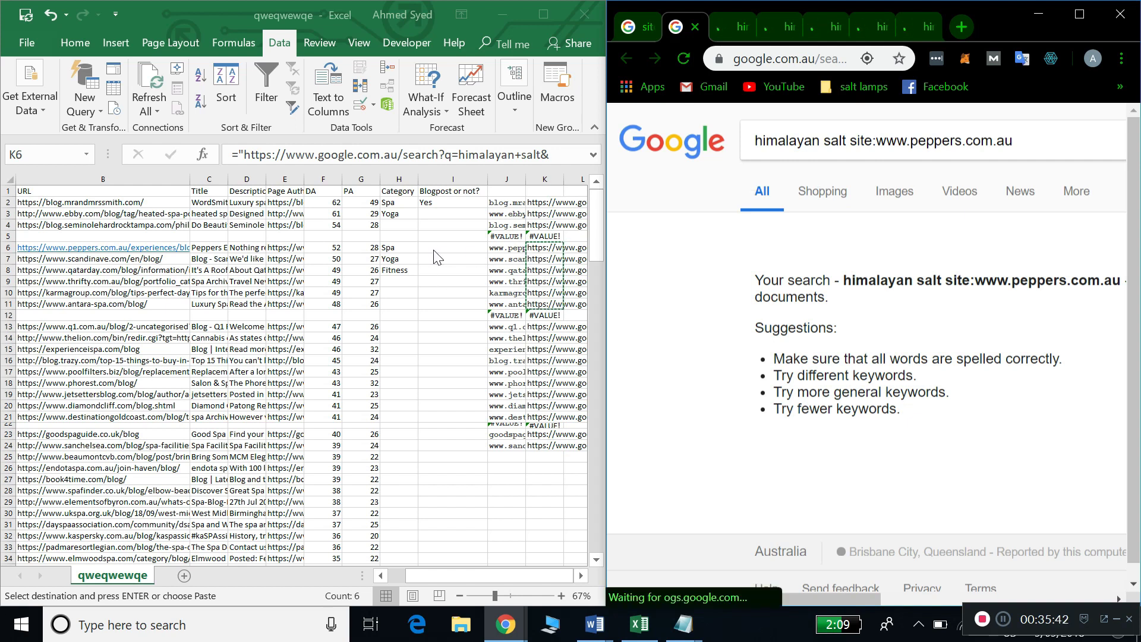
click(696, 26)
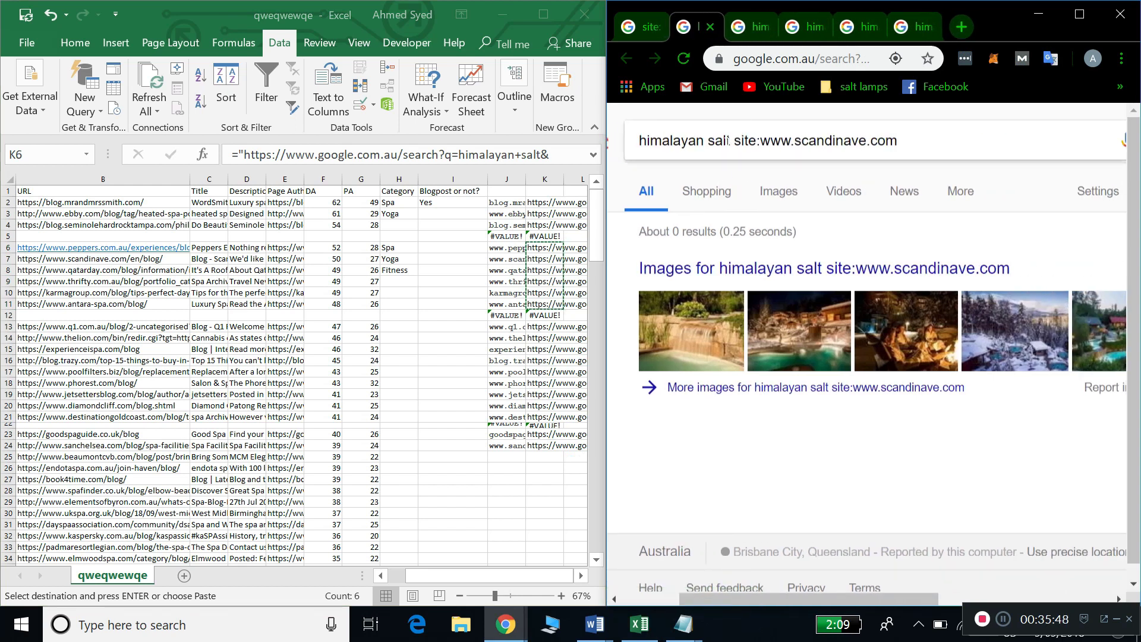
click(706, 27)
scroll(817, 292, down, 2)
scroll(817, 291, right, 4)
scroll(817, 292, left, 4)
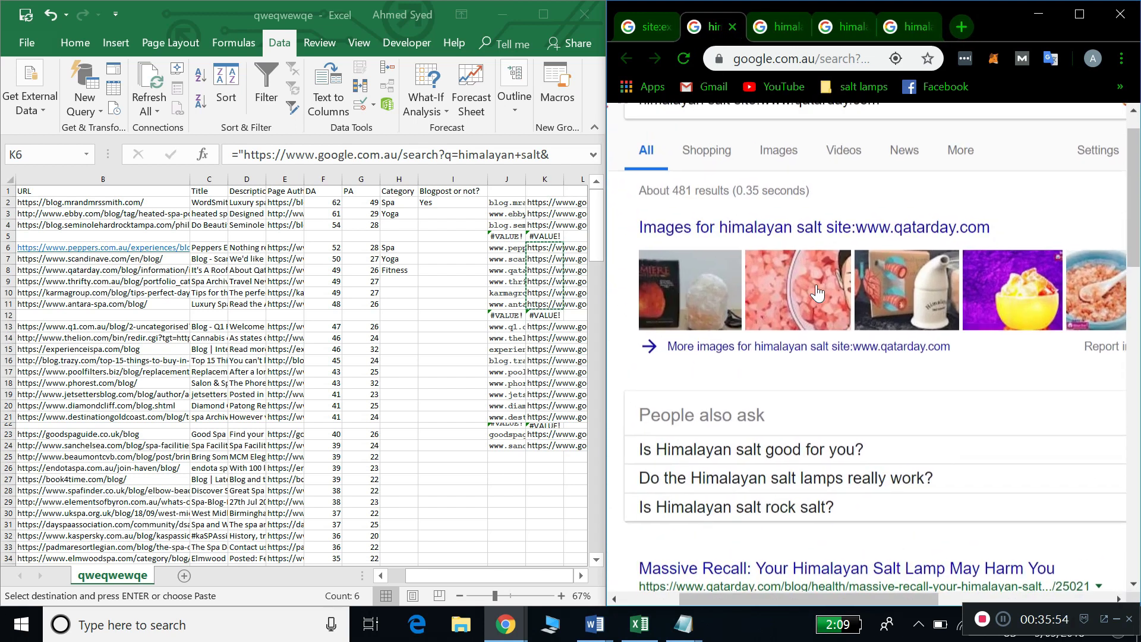
scroll(817, 291, down, 5)
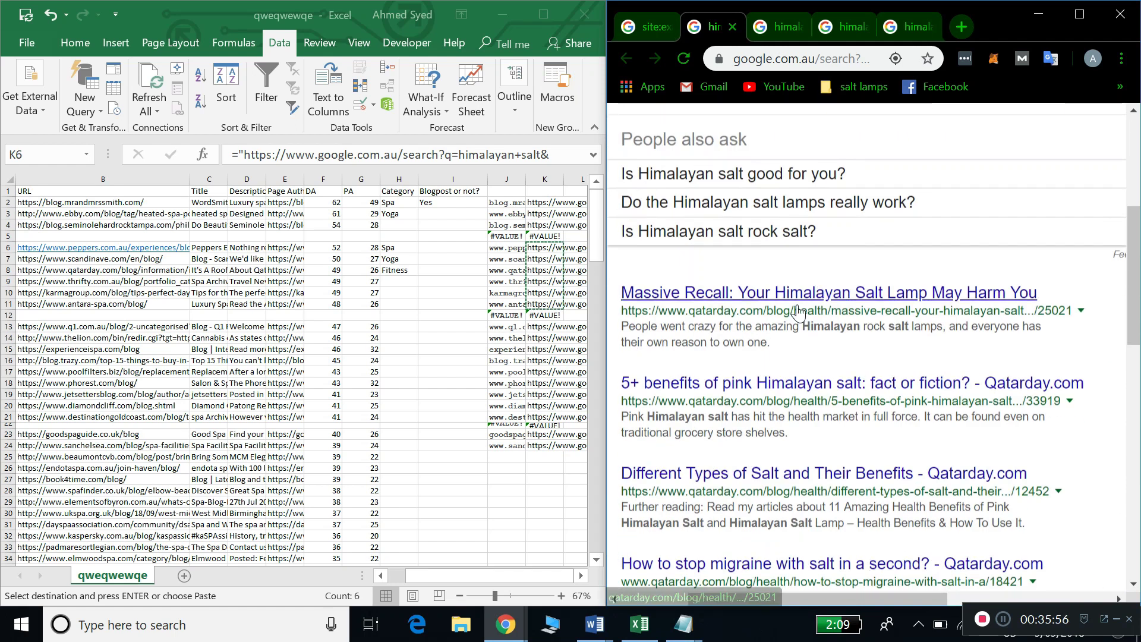
drag(799, 326, 770, 342)
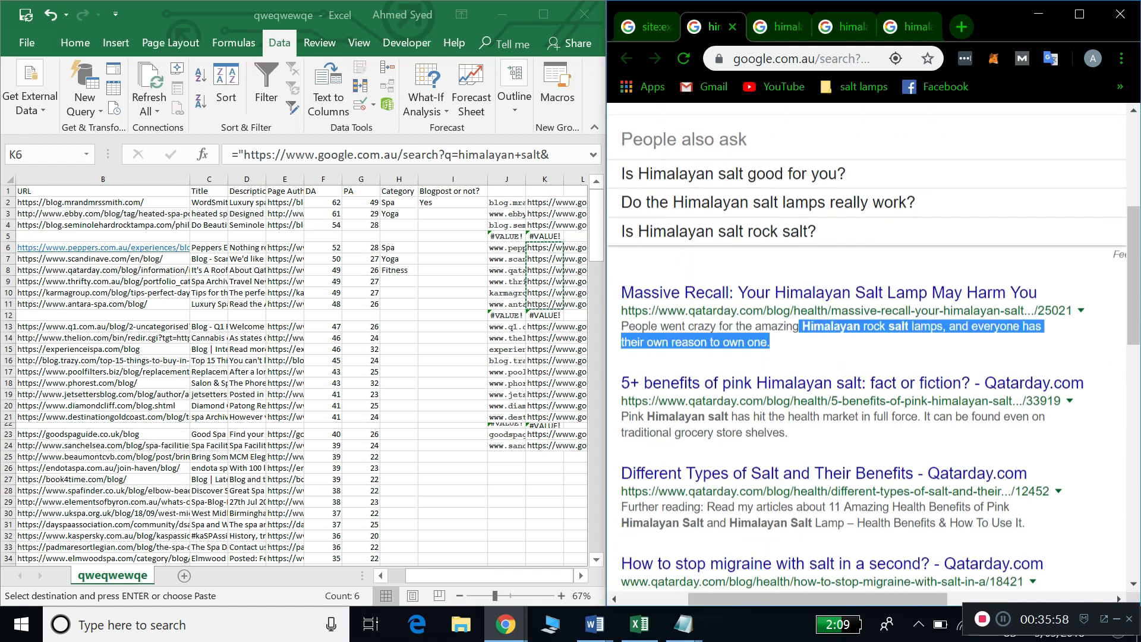
click(732, 27)
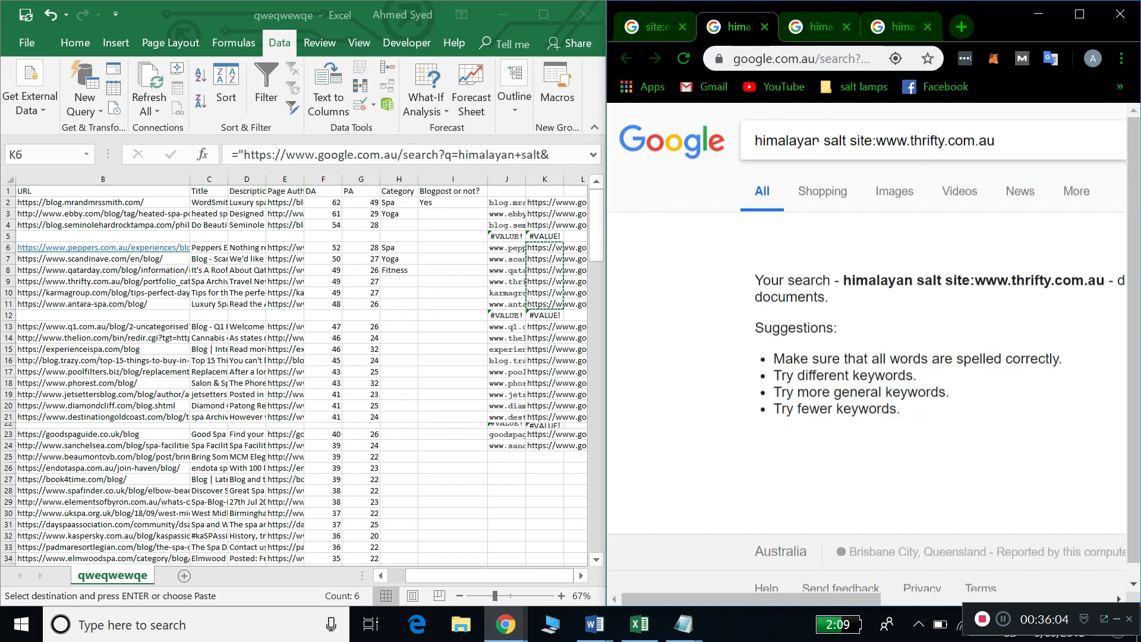
click(765, 26)
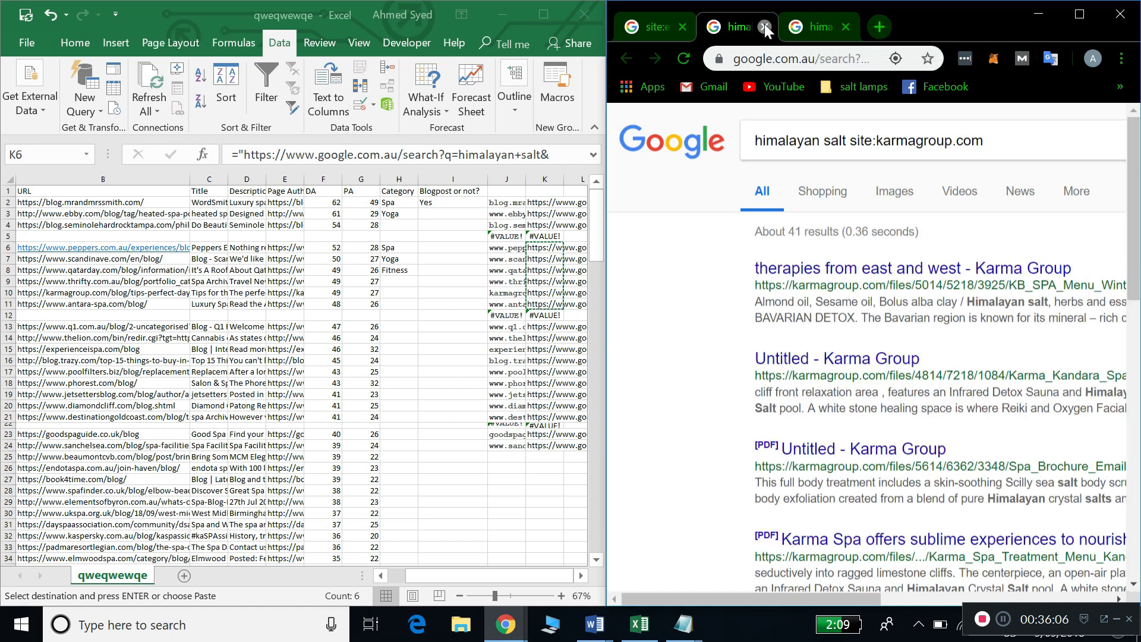
scroll(886, 279, right, 1)
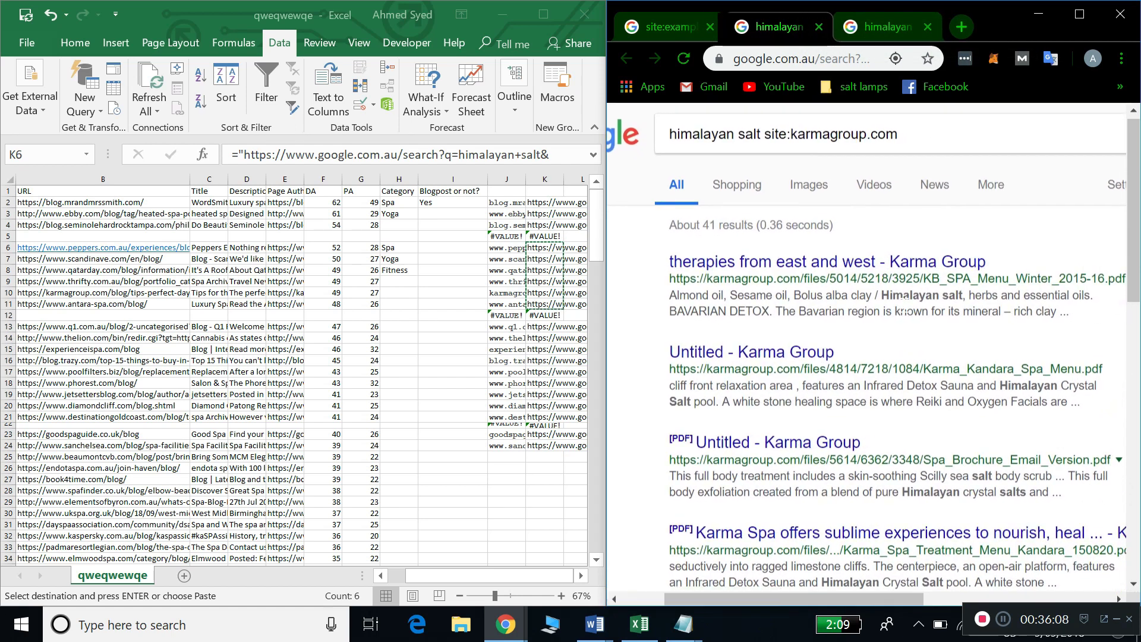
drag(926, 295, 961, 311)
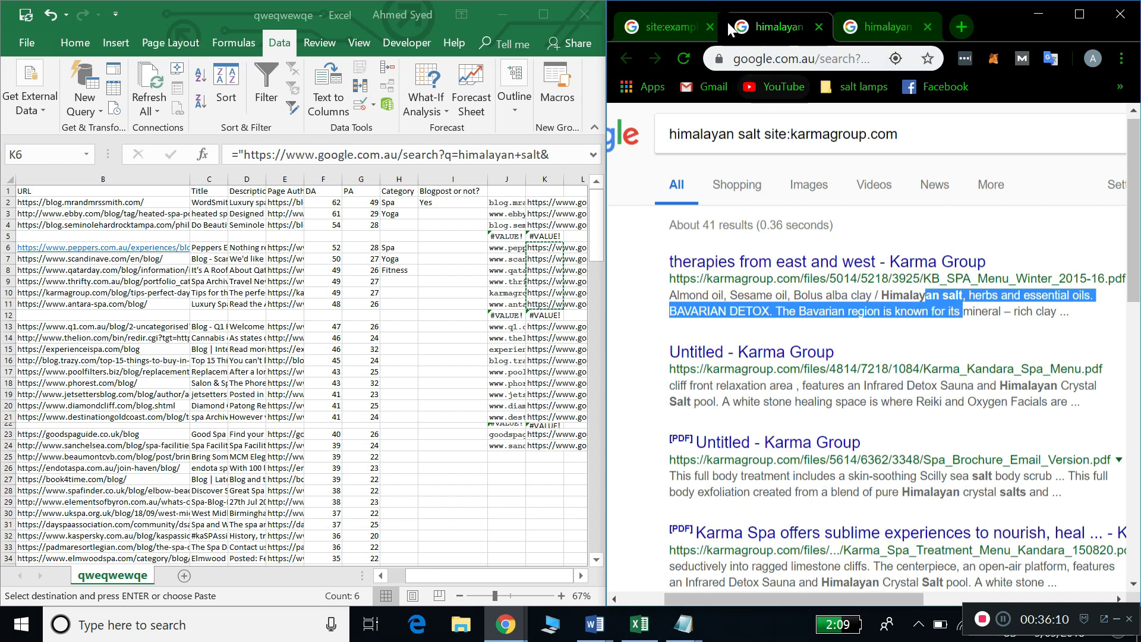
click(820, 27)
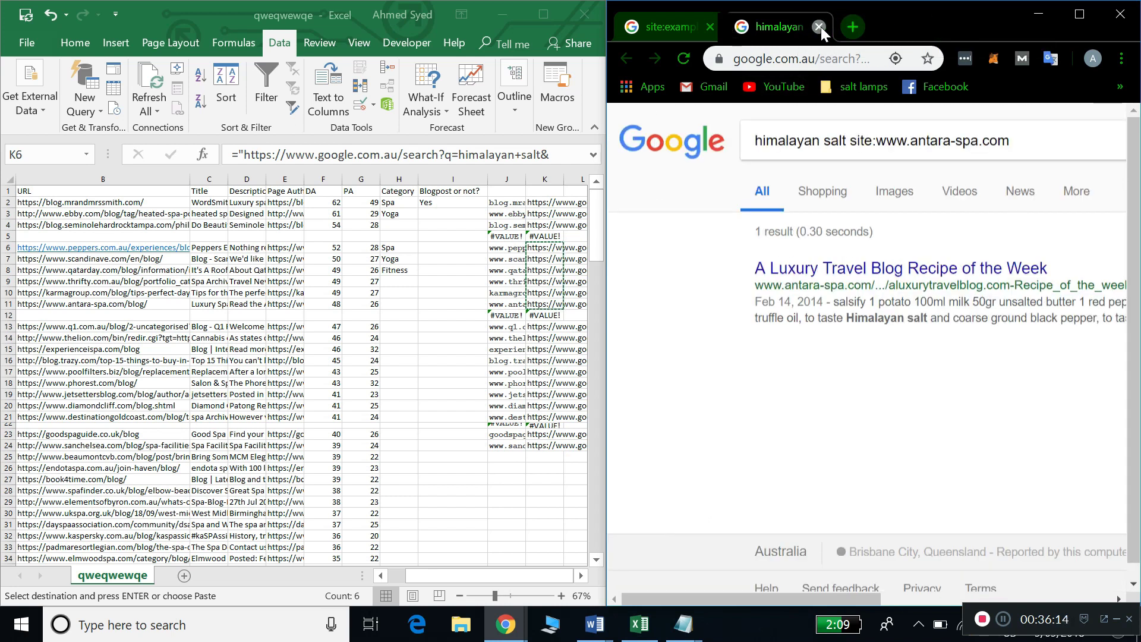
click(819, 26)
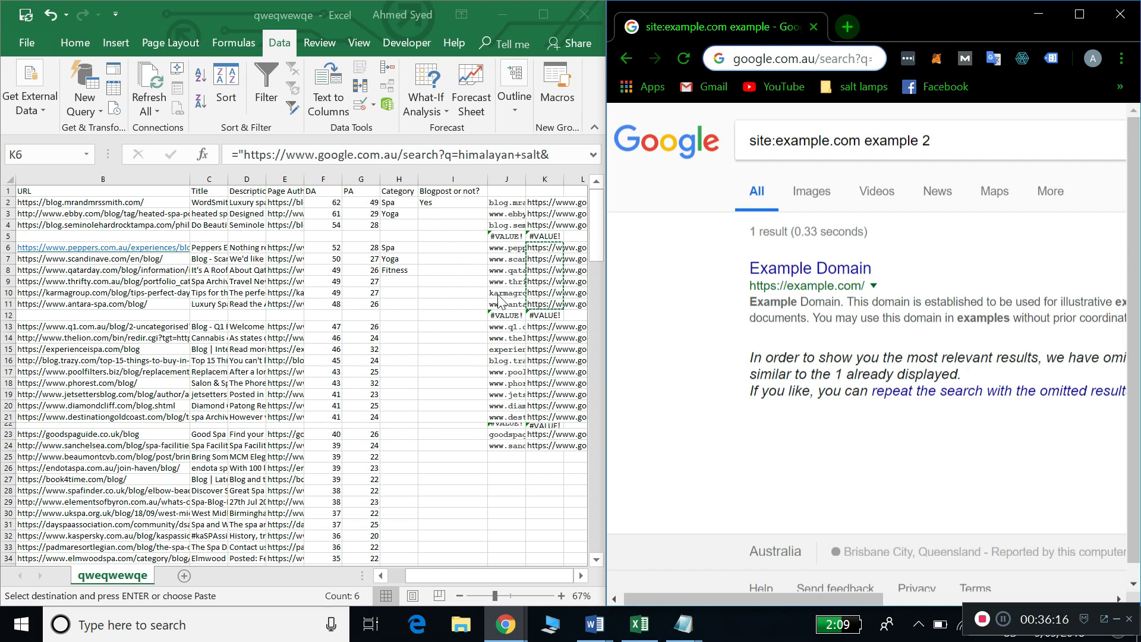
Return to Excel and review the Category and Blogpost or not? columns against the listed sites.
click(447, 247)
drag(447, 247, 449, 302)
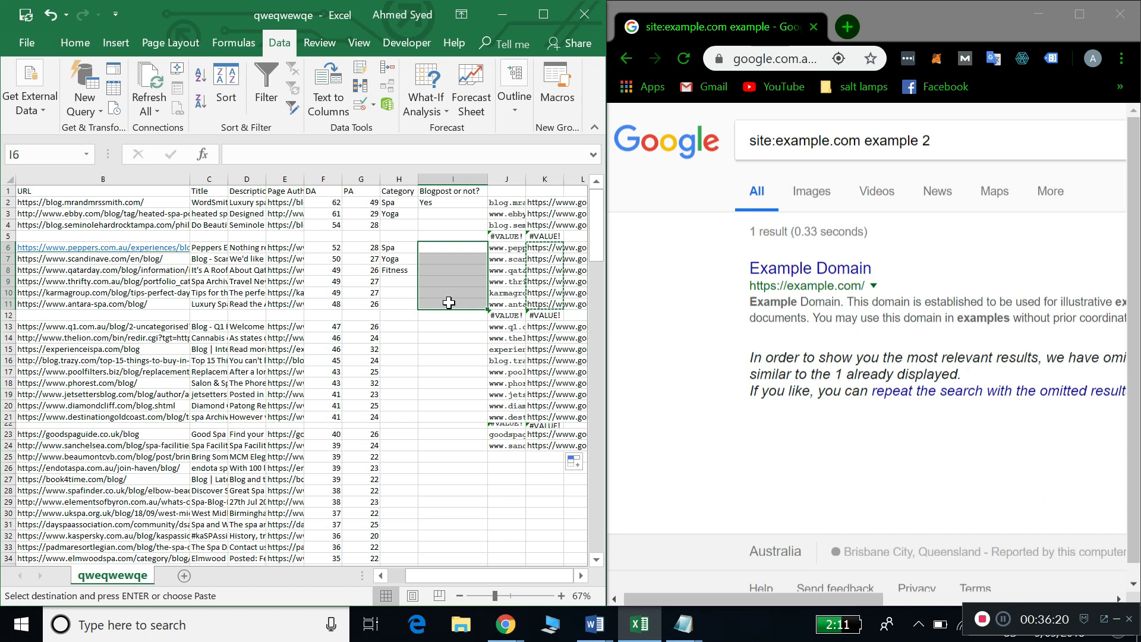
scroll(449, 302, down, 5)
scroll(448, 302, up, 5)
click(412, 205)
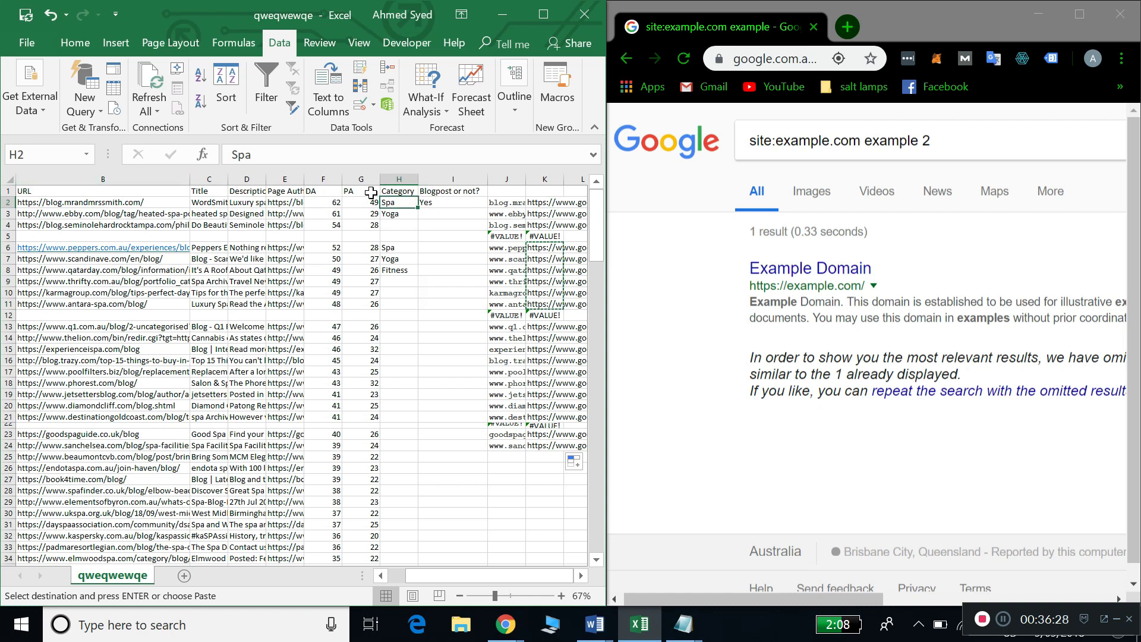
drag(398, 179, 443, 188)
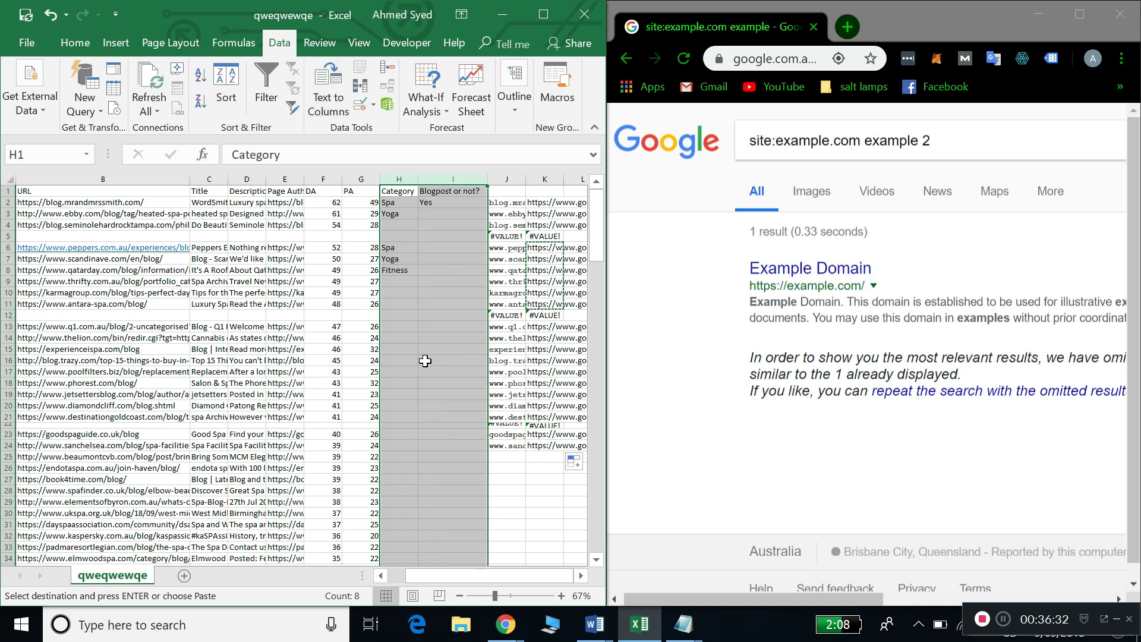
click(475, 353)
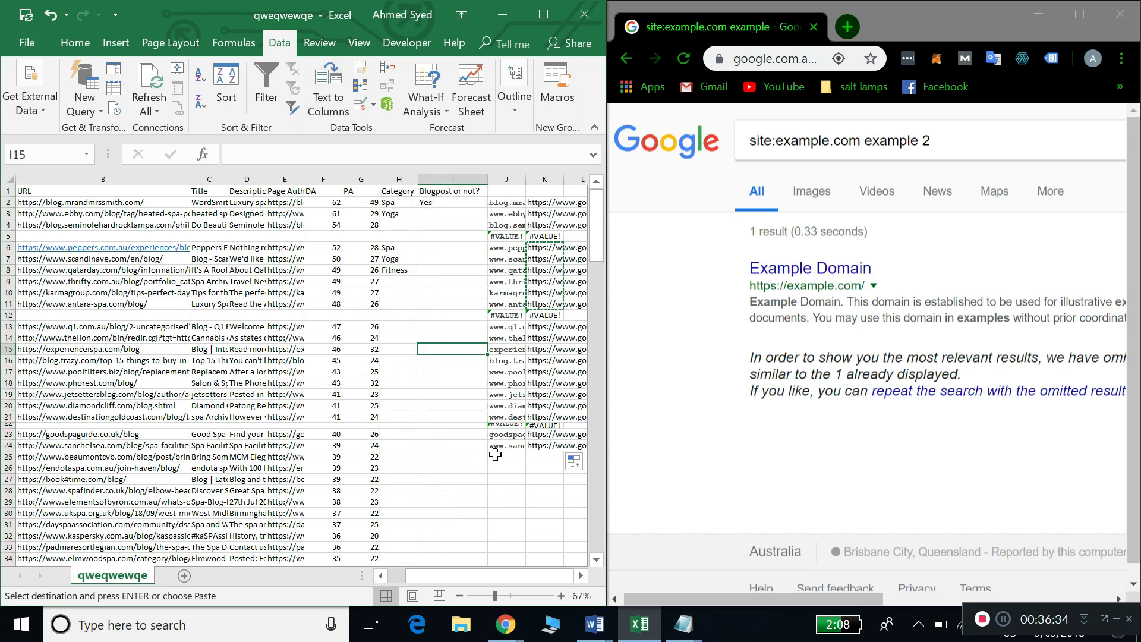
scroll(493, 459, down, 6)
scroll(493, 459, up, 6)
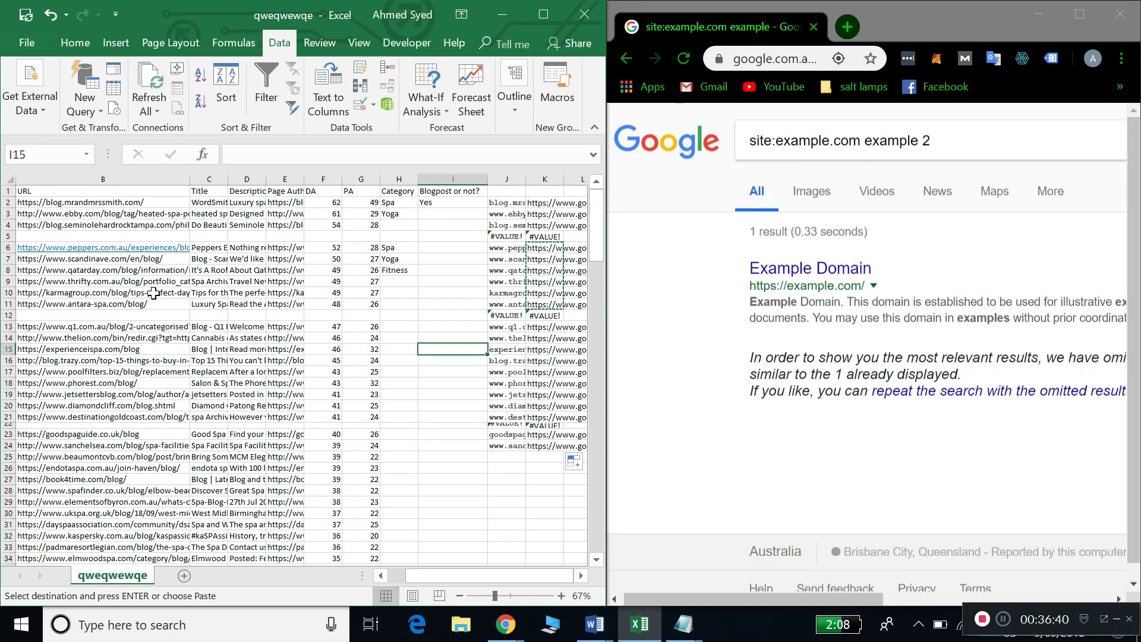
click(537, 315)
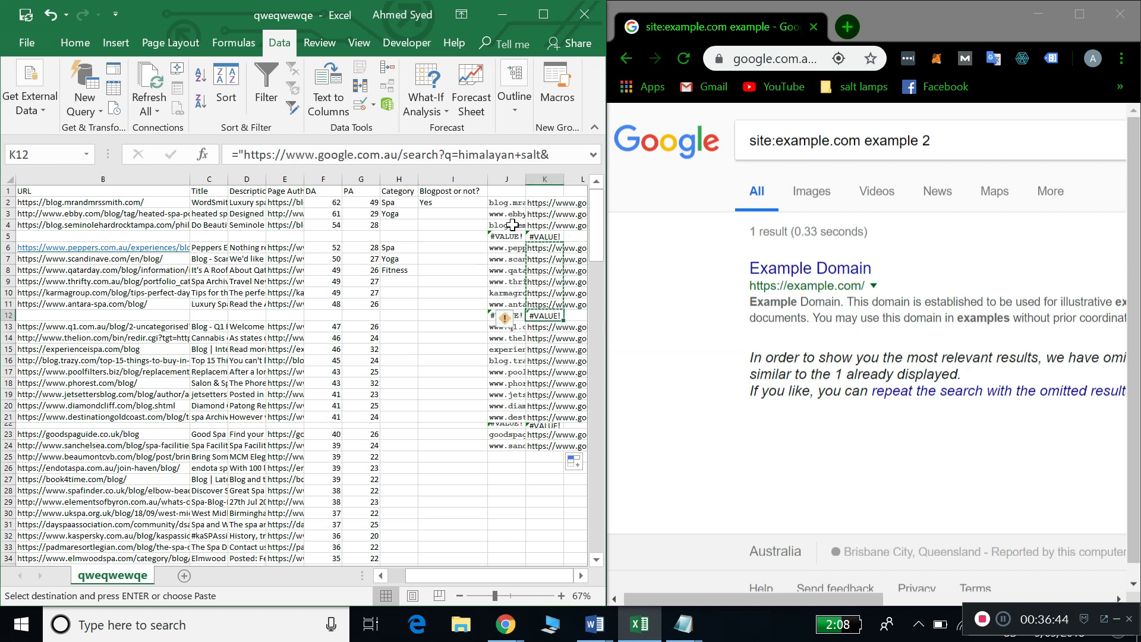
click(399, 313)
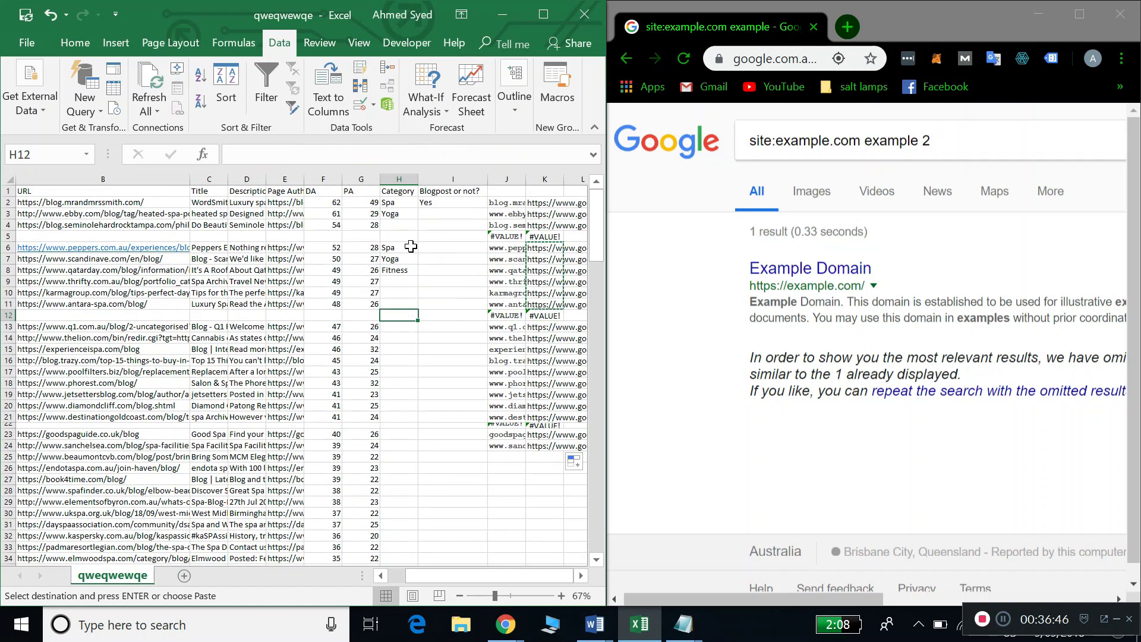
click(449, 229)
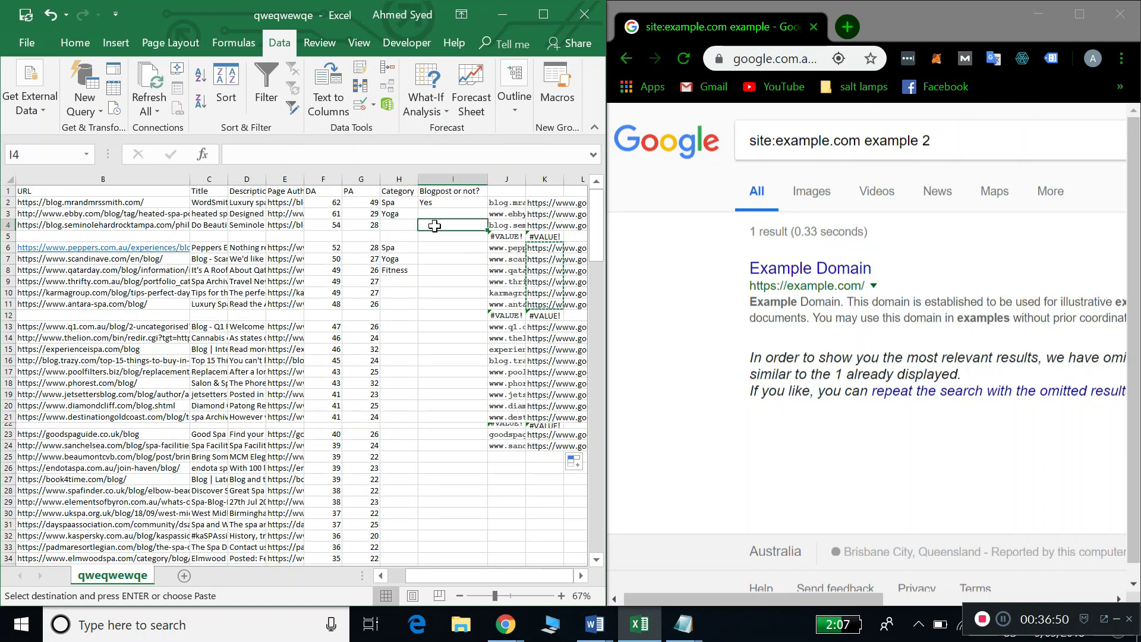
Add filters to the Category and Blogpost or not? columns (H and I).
drag(403, 173, 470, 174)
click(259, 79)
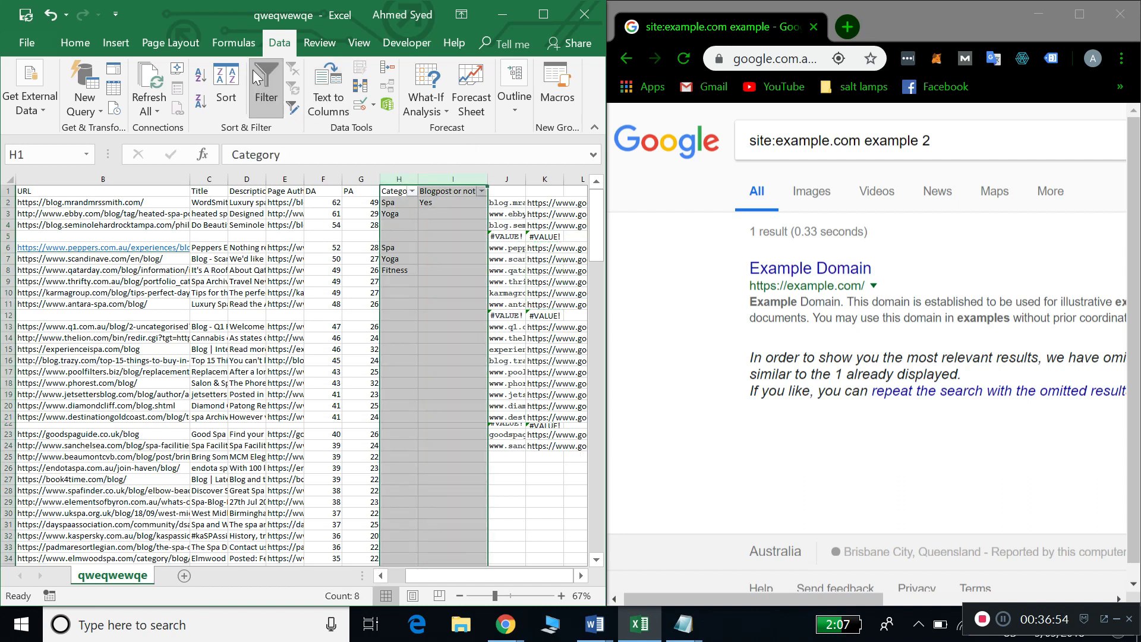
click(425, 225)
Filter the Category column to show only Spa, excluding Fitness, Yoga and blanks.
click(412, 191)
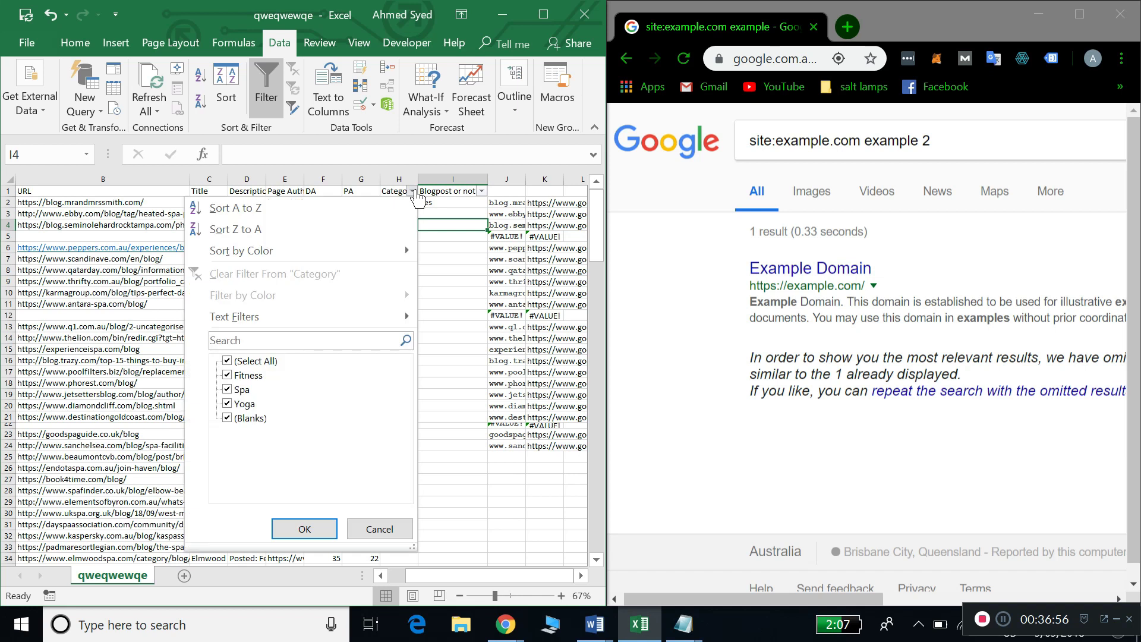
click(227, 404)
click(227, 418)
click(227, 375)
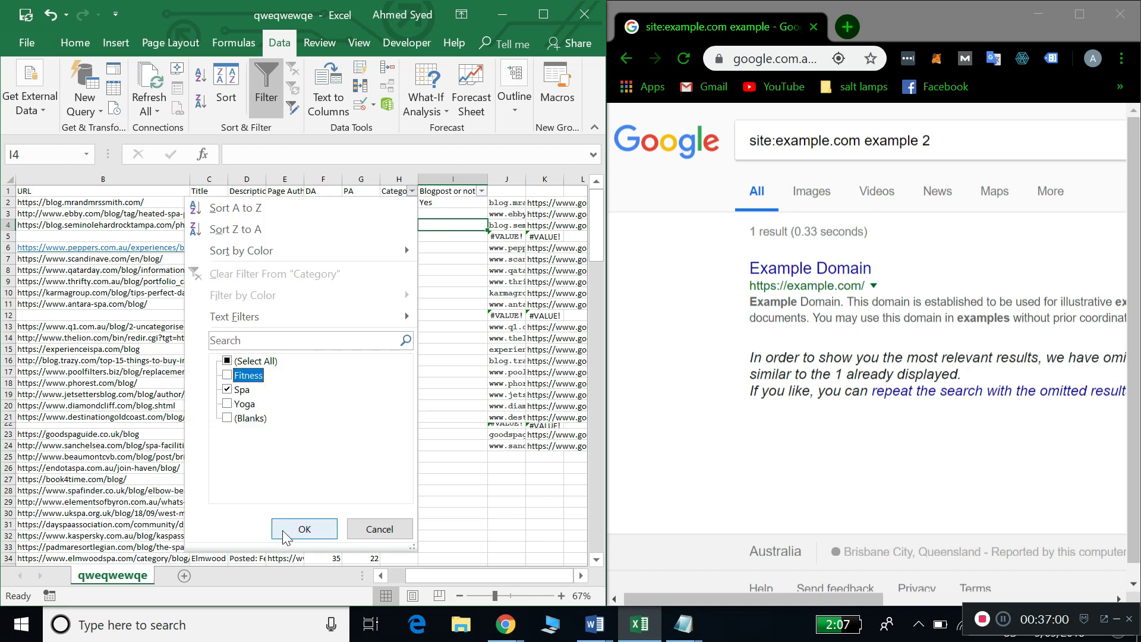
click(302, 528)
Filter the Blogpost or not? column to show only Yes, excluding blanks.
click(481, 192)
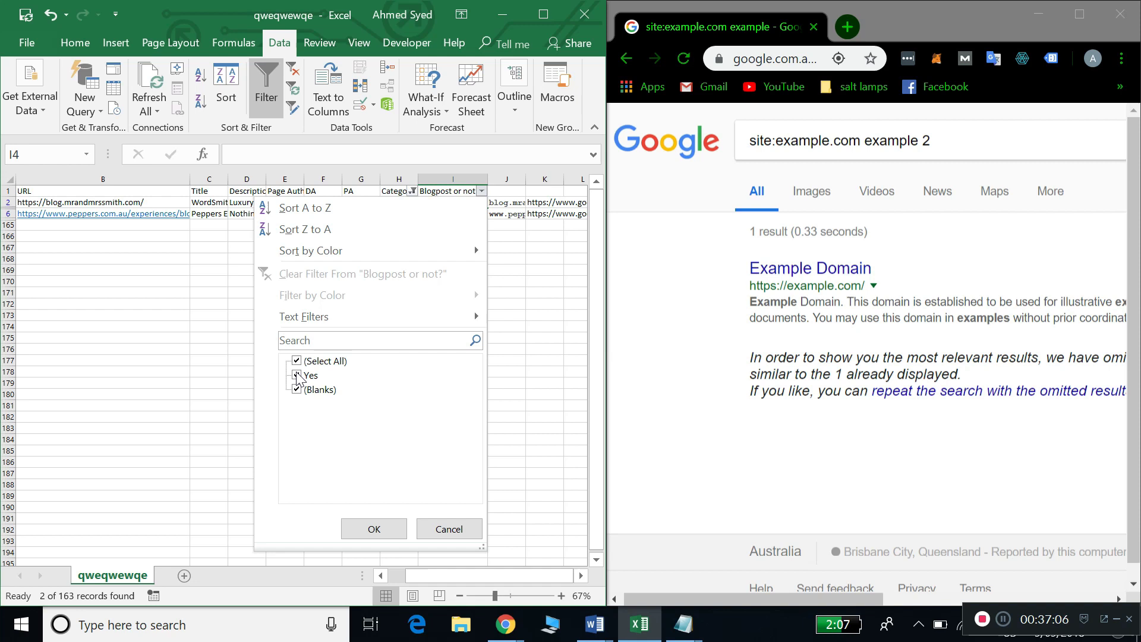
click(297, 389)
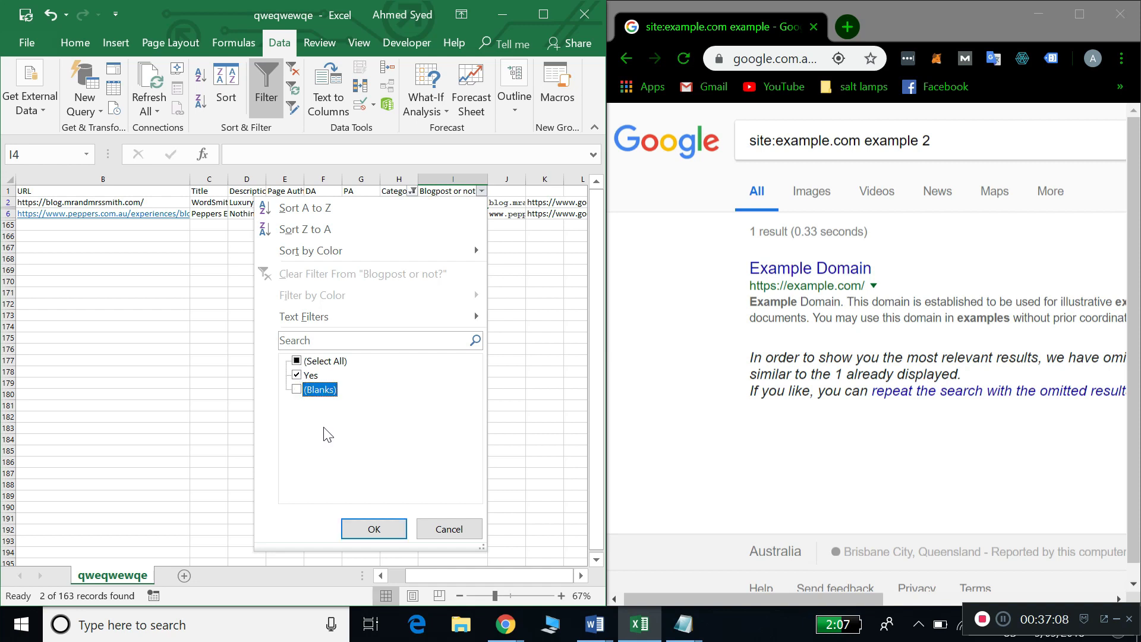
click(387, 529)
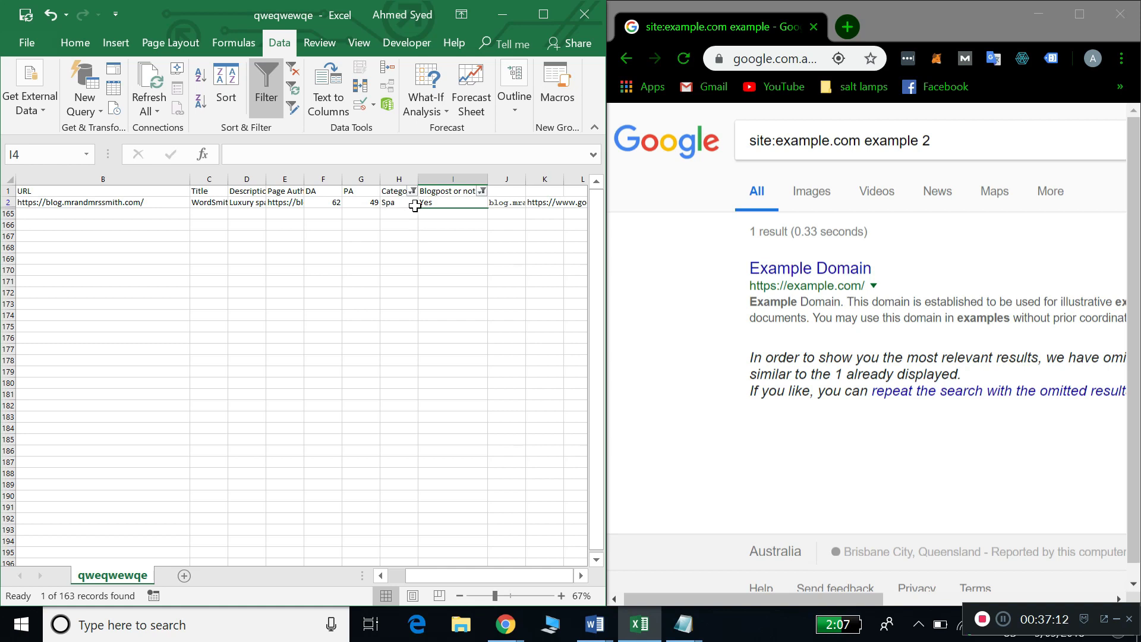
scroll(368, 230, left, 1)
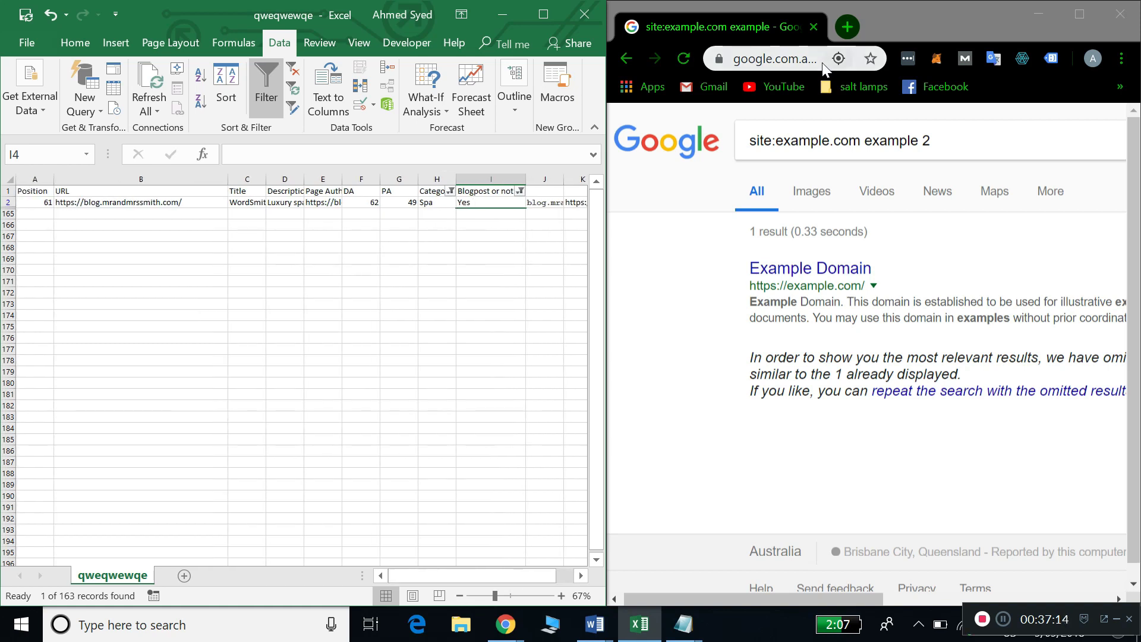
Switch to Chrome and search Google for buzzstream.
click(858, 58)
click(794, 59)
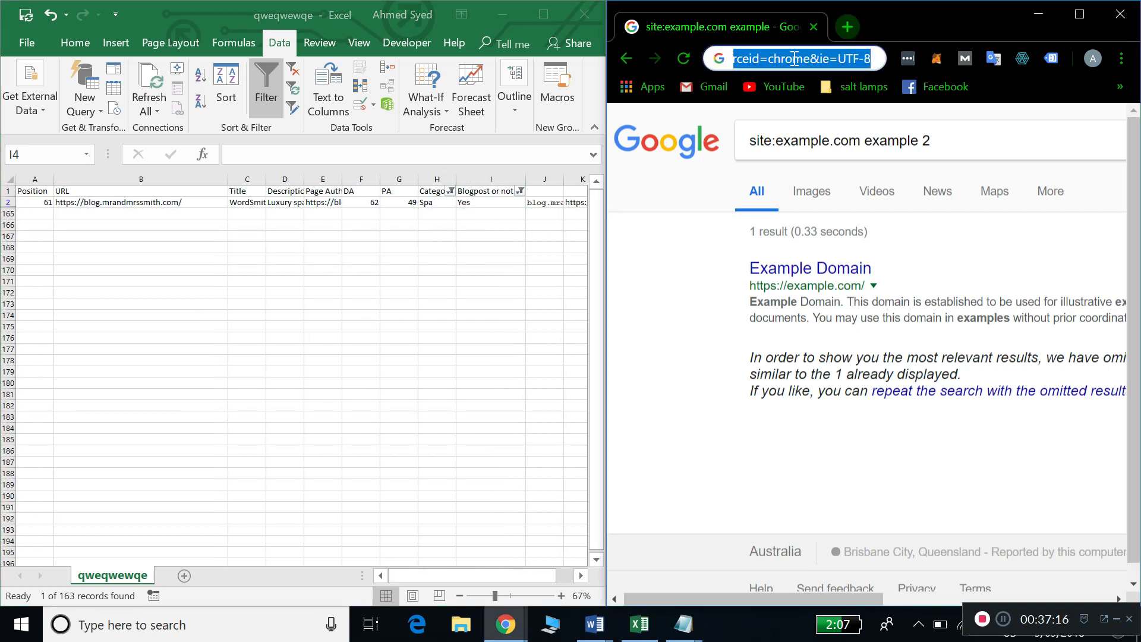
text(buzzs)
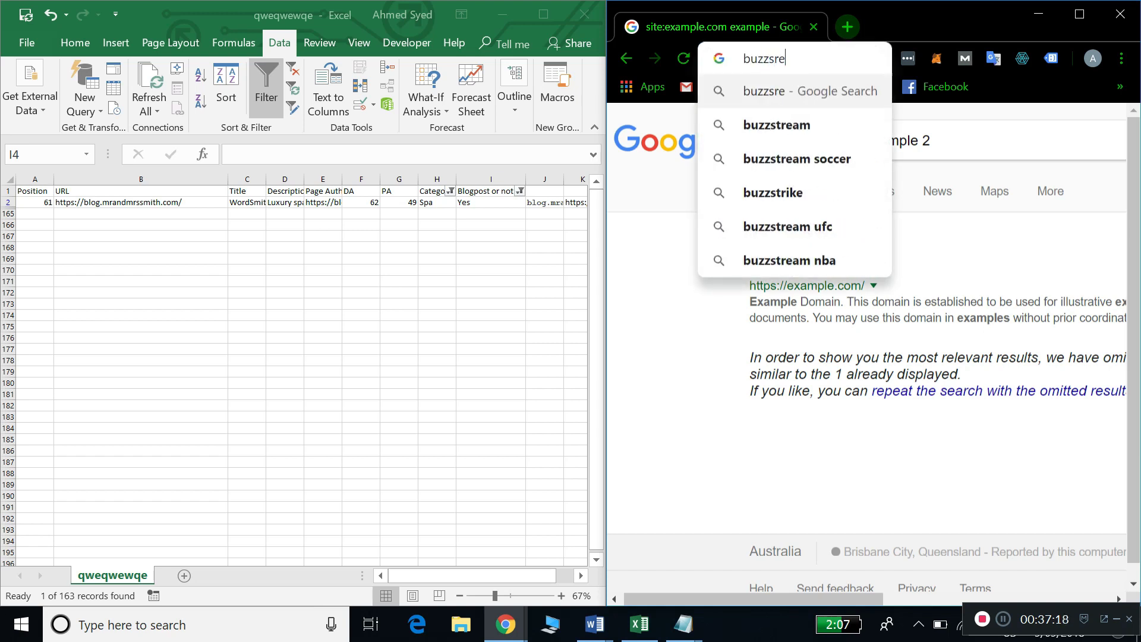
text(tream)
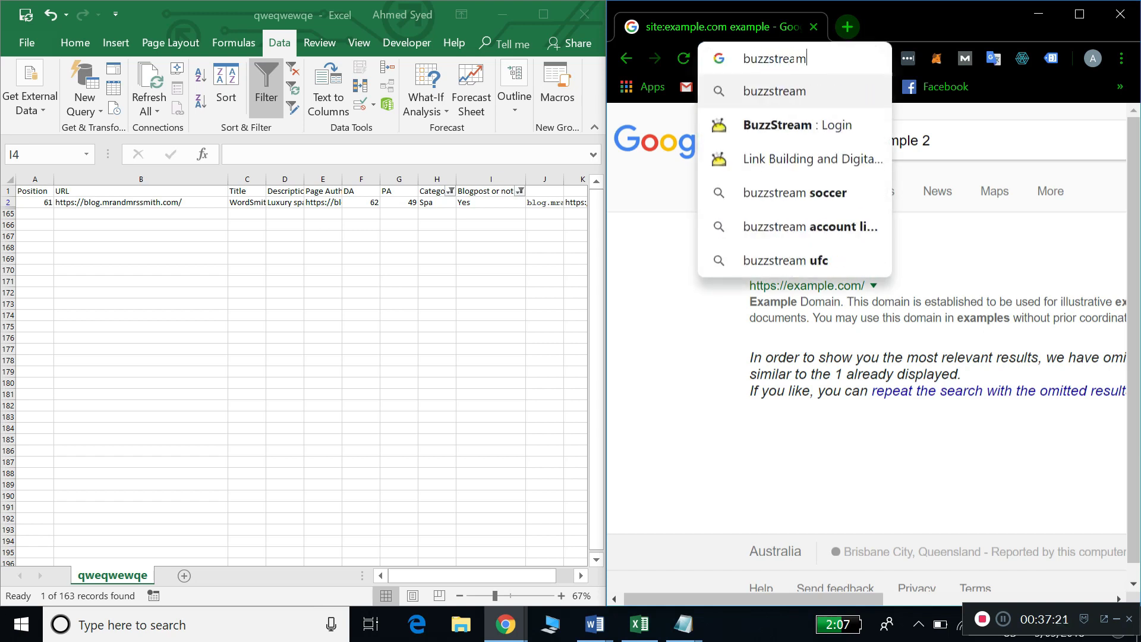
key(Return)
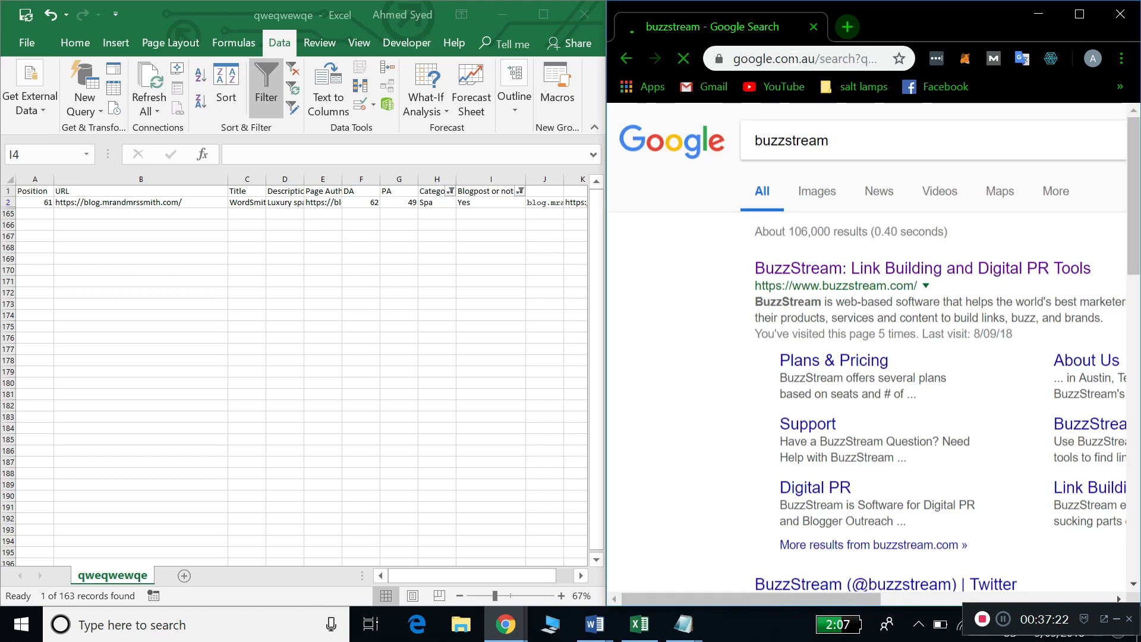
Open the BuzzStream website from the search results and go through its login to the outreach project's websites.
click(939, 269)
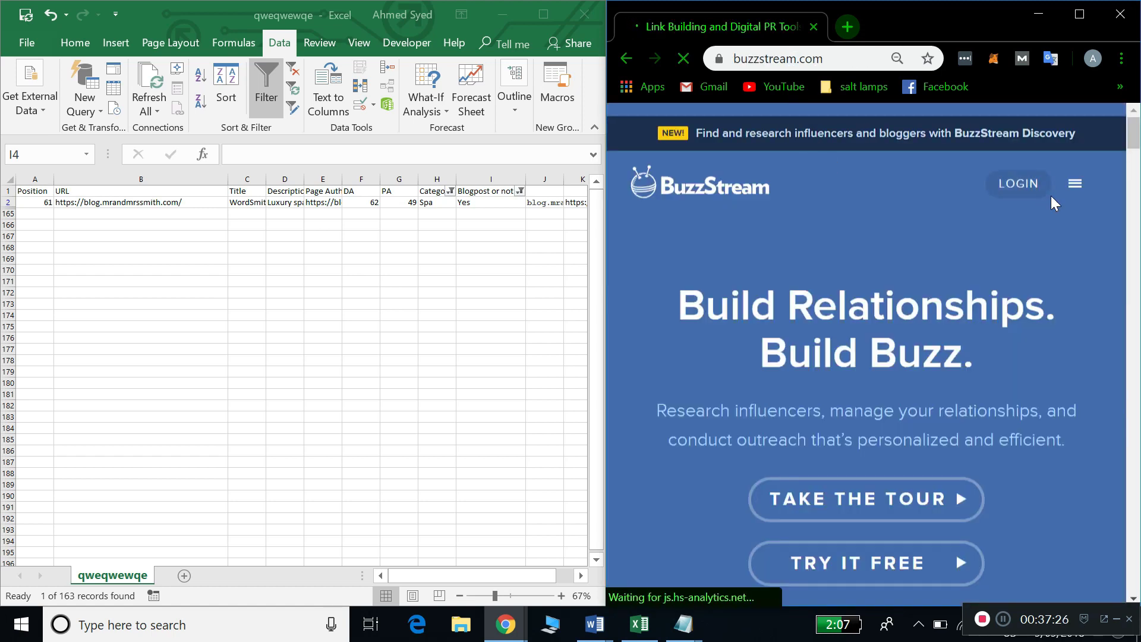
click(1015, 194)
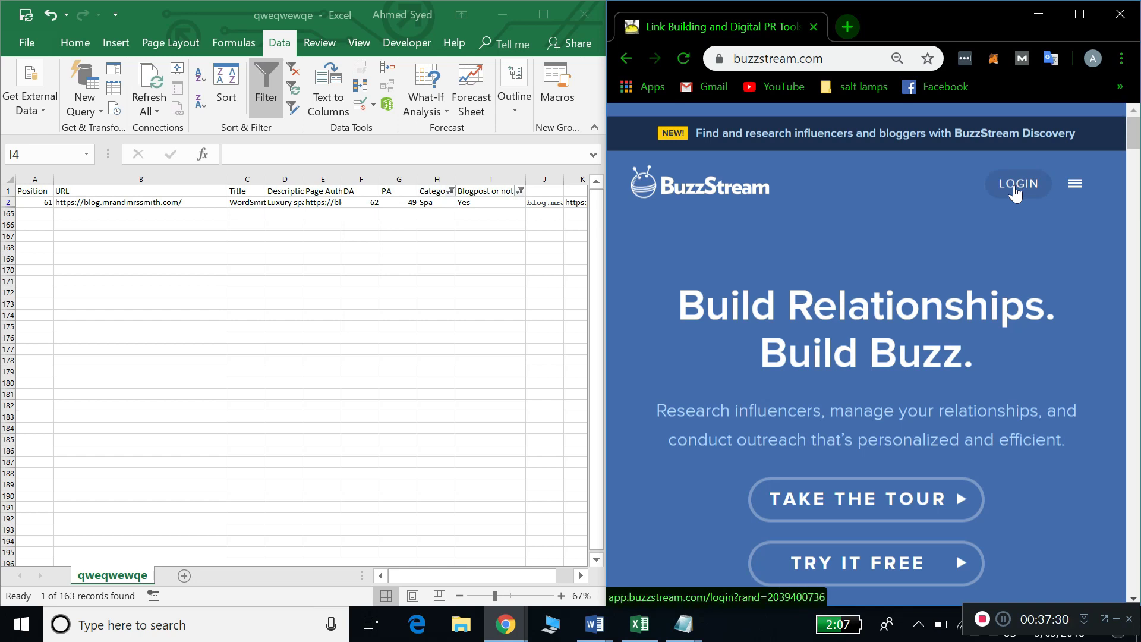
click(1015, 193)
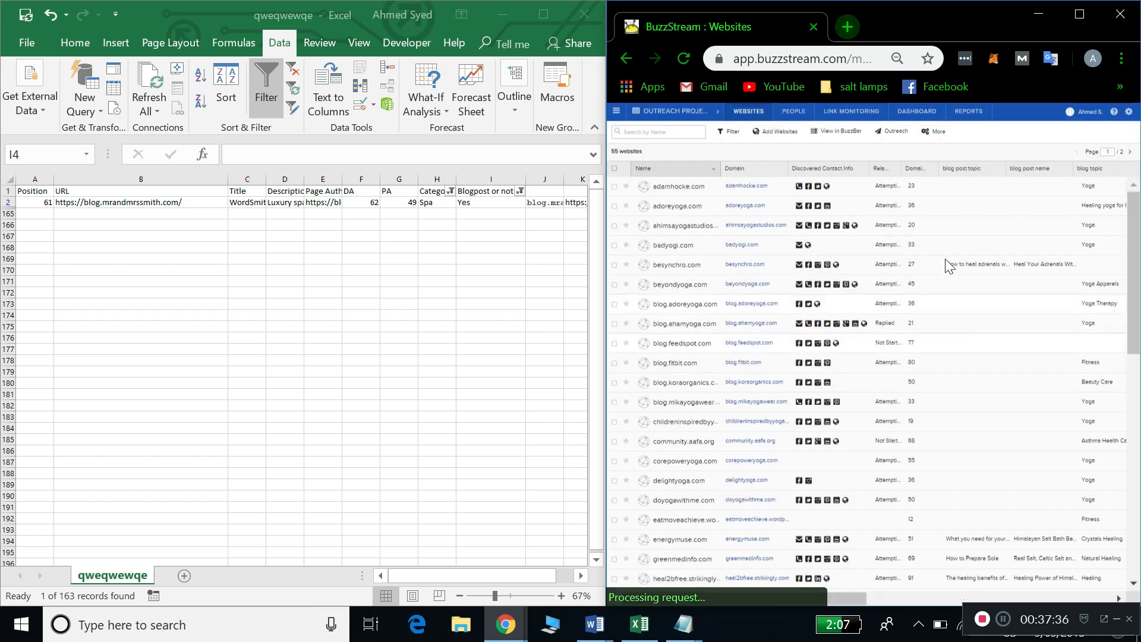
Start adding websites from a list of URLs in BuzzStream and select the filtered URL cells in the Excel sheet.
click(785, 139)
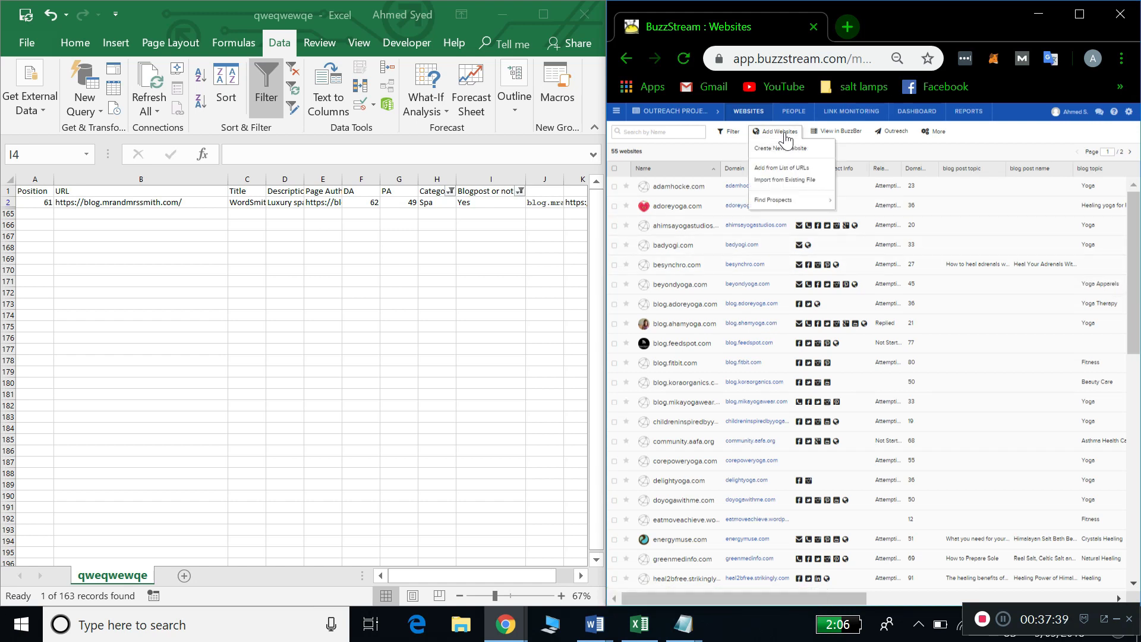
click(790, 172)
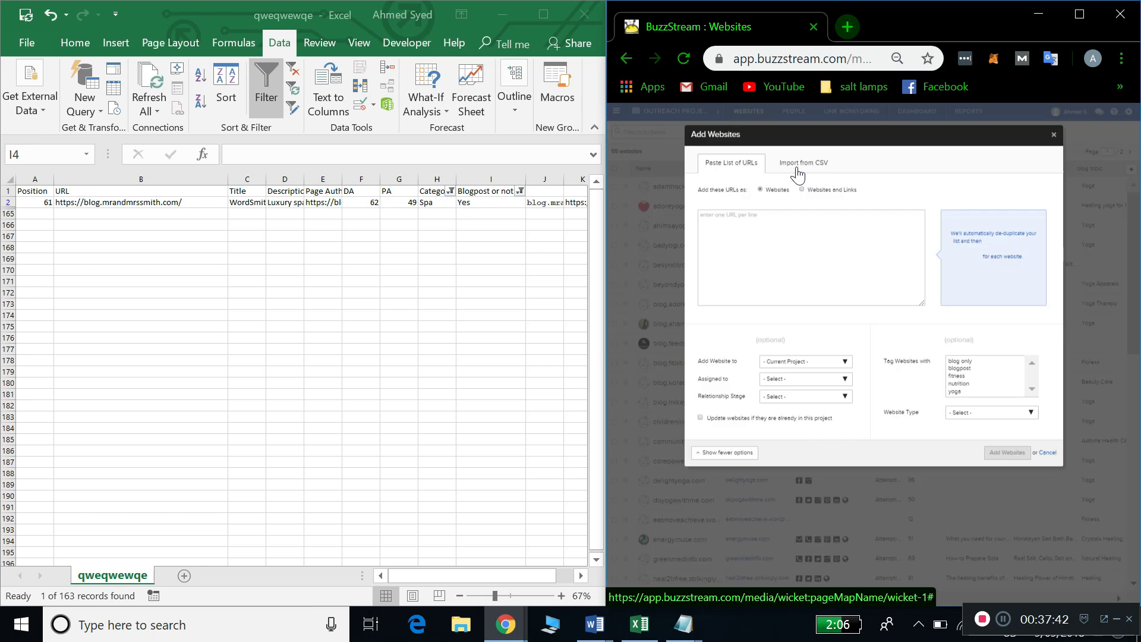
click(149, 203)
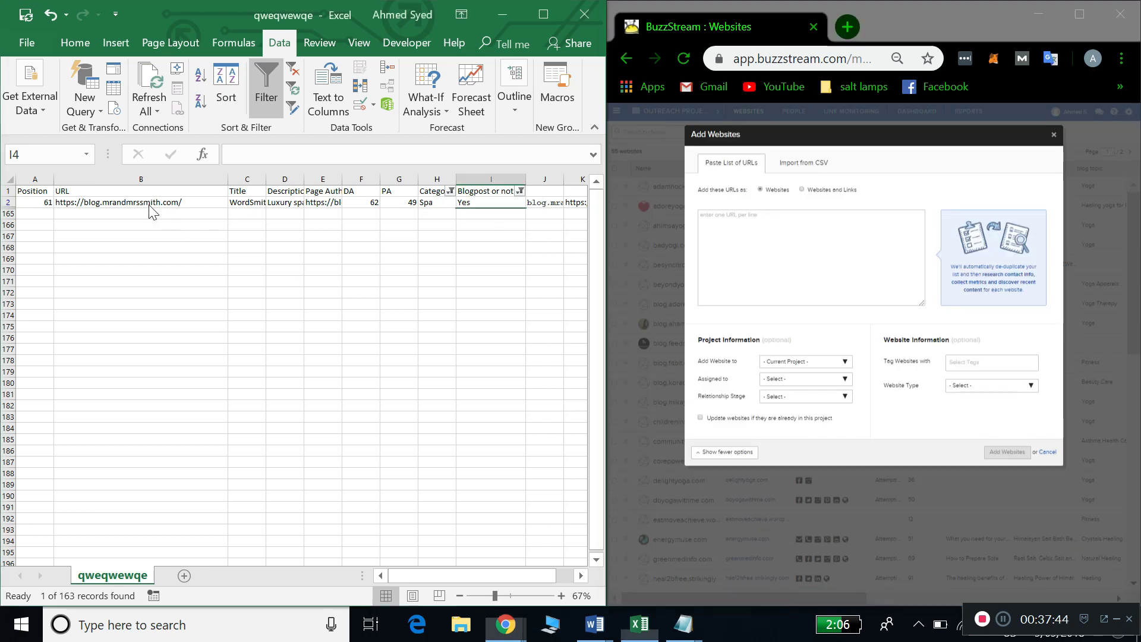
drag(149, 202, 155, 250)
click(766, 261)
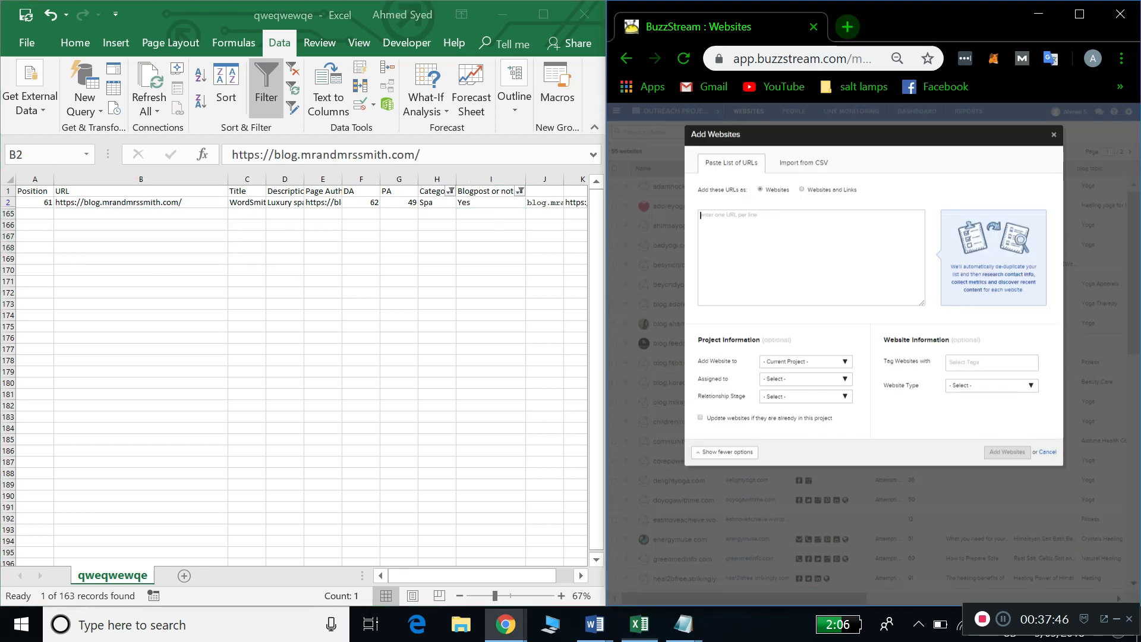
Set the relationship stage of the websites being added to Not Started.
click(984, 360)
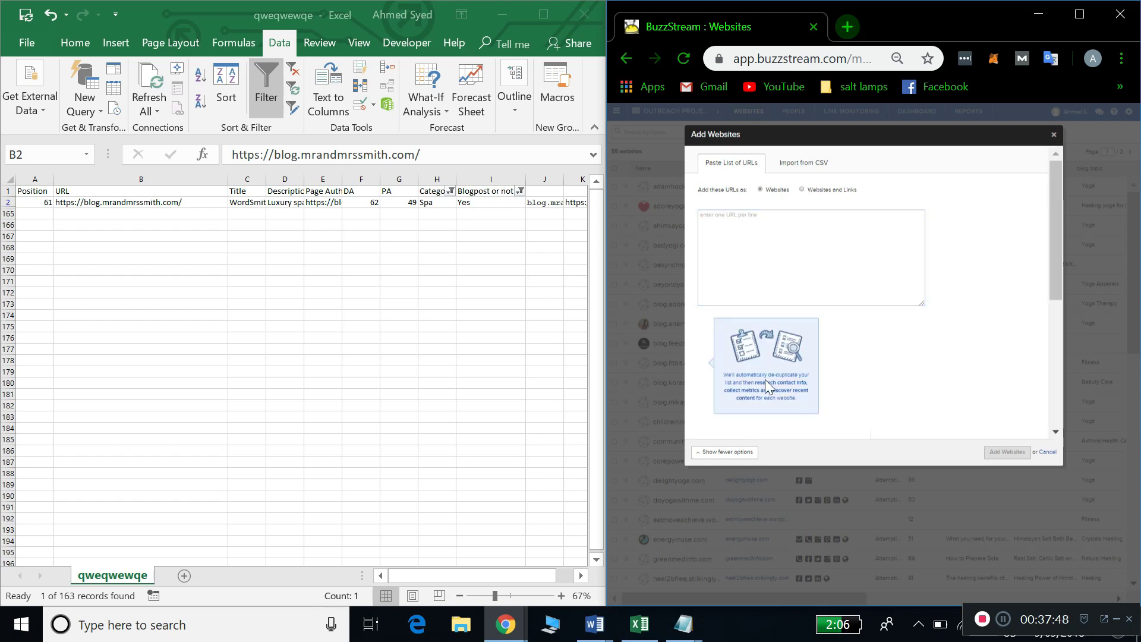
scroll(701, 445, down, 4)
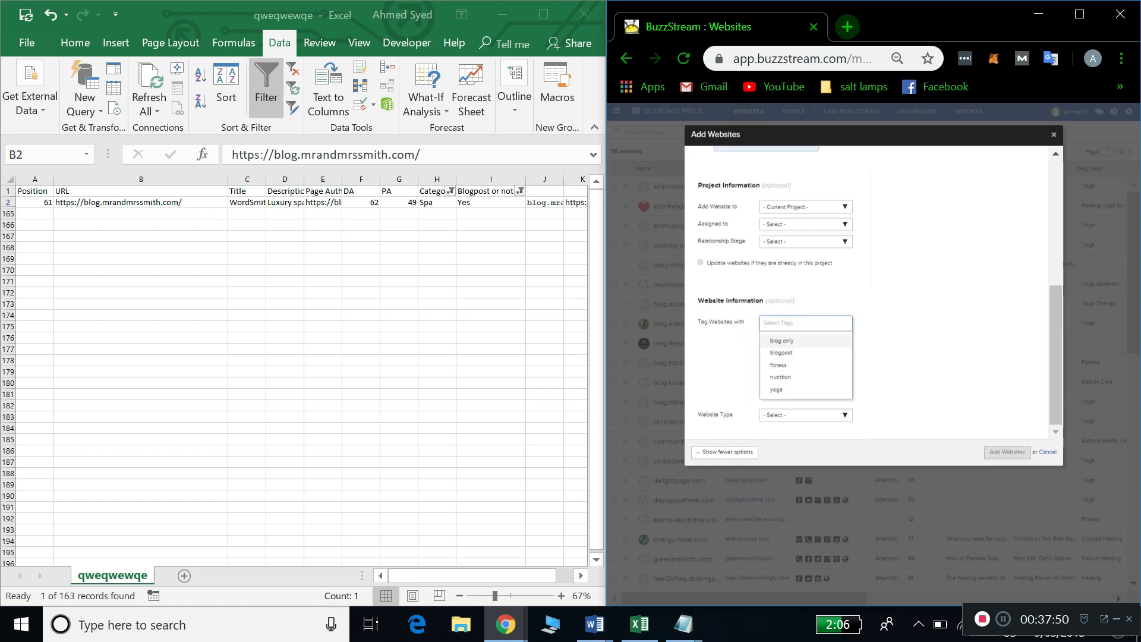
scroll(820, 255, up, 4)
scroll(770, 300, down, 3)
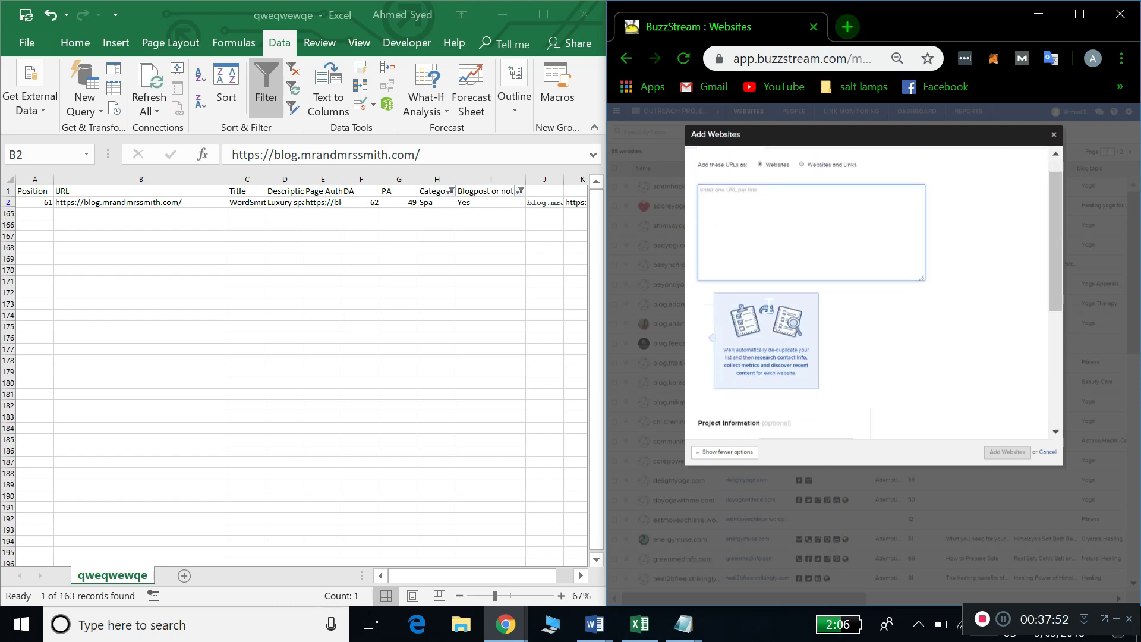
click(809, 241)
click(804, 266)
click(804, 266)
click(906, 258)
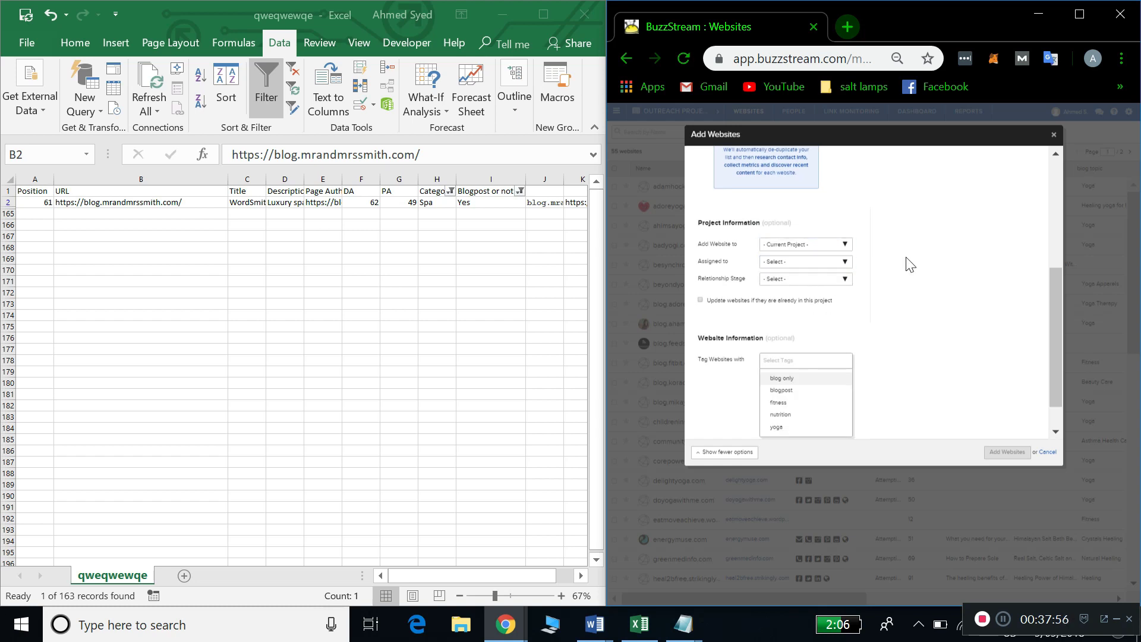
click(820, 279)
click(822, 296)
scroll(933, 306, down, 1)
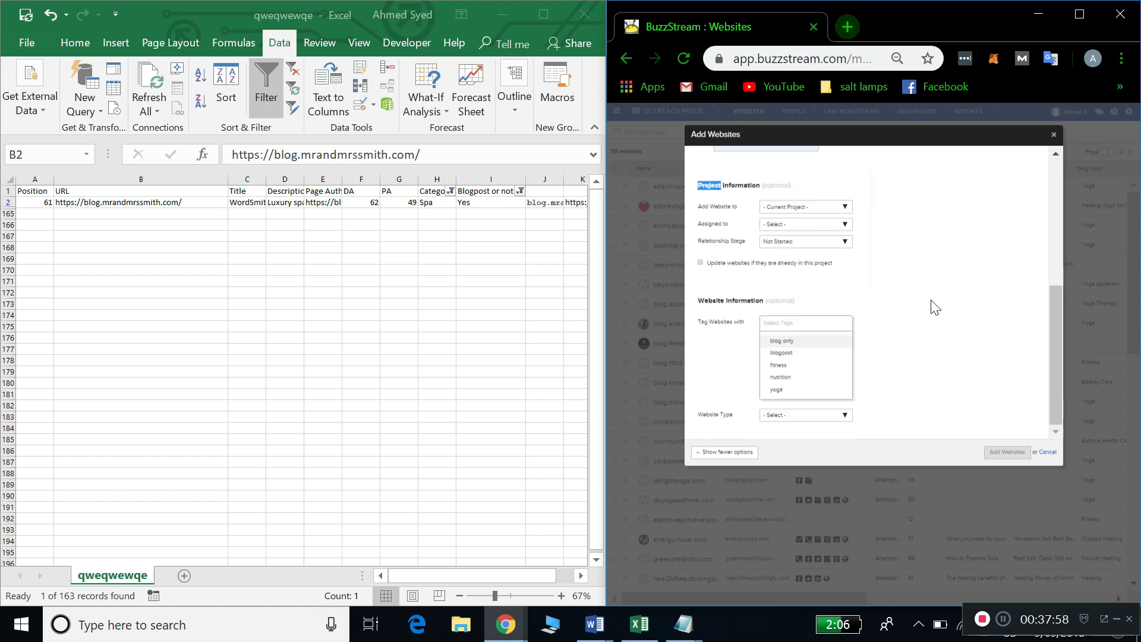
Tag the websites being added with the existing blogpost tag and a new spa tag.
click(795, 355)
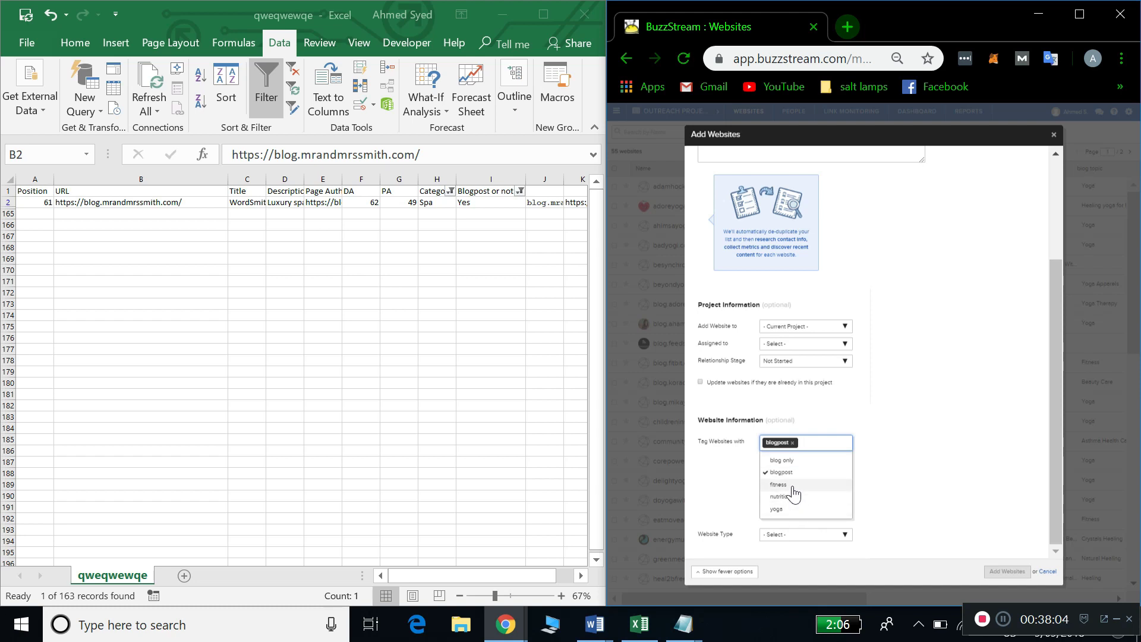
text(spa)
click(786, 509)
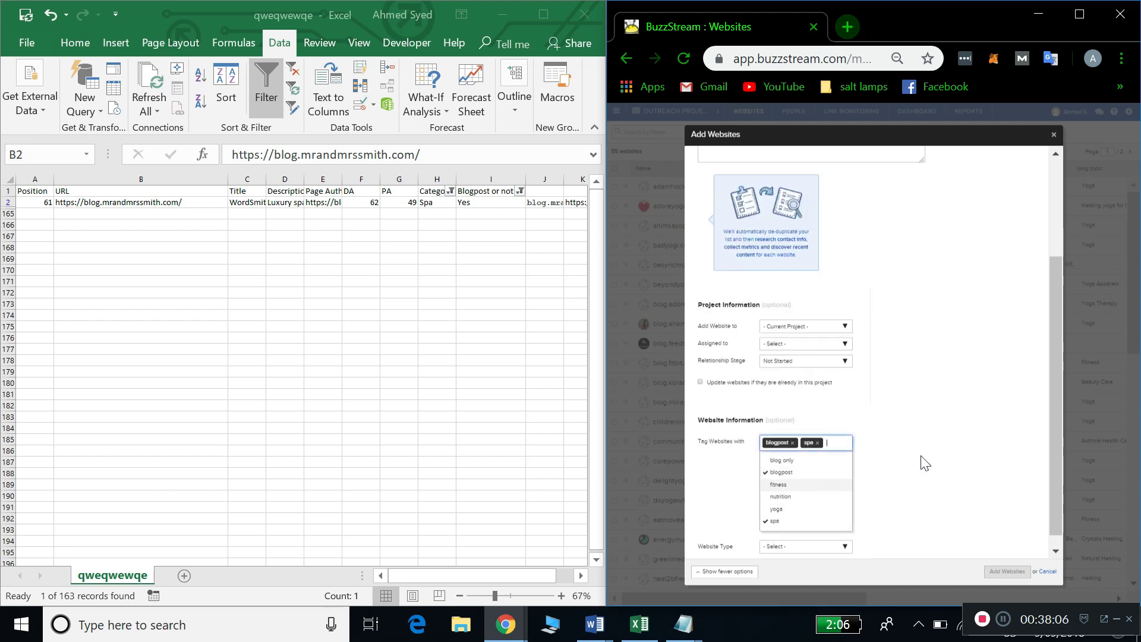
scroll(867, 434, down, 1)
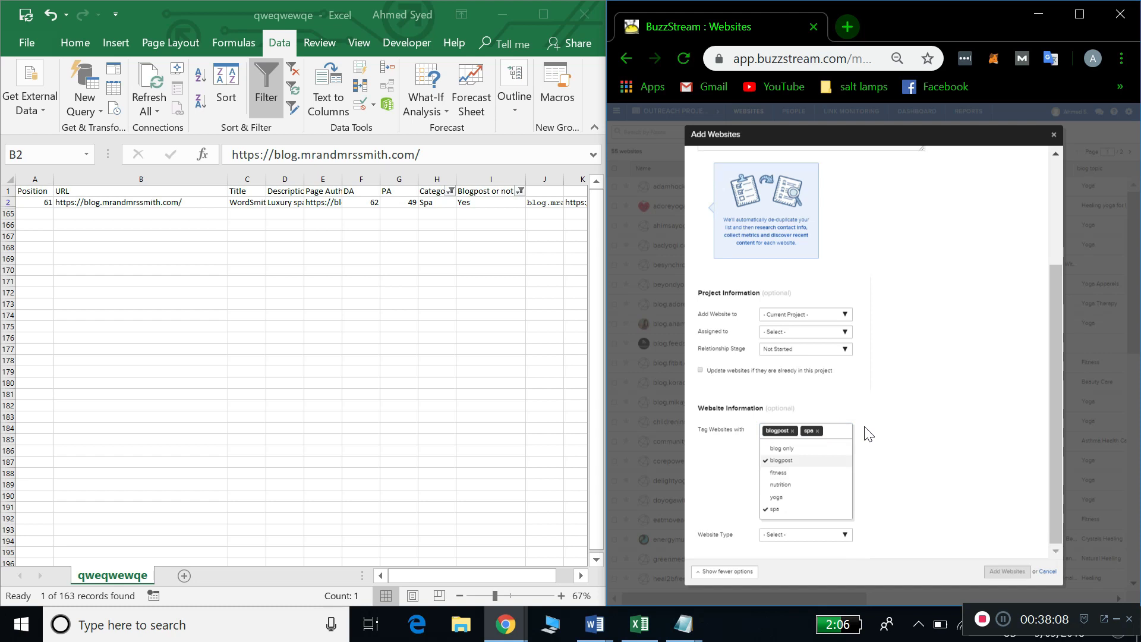
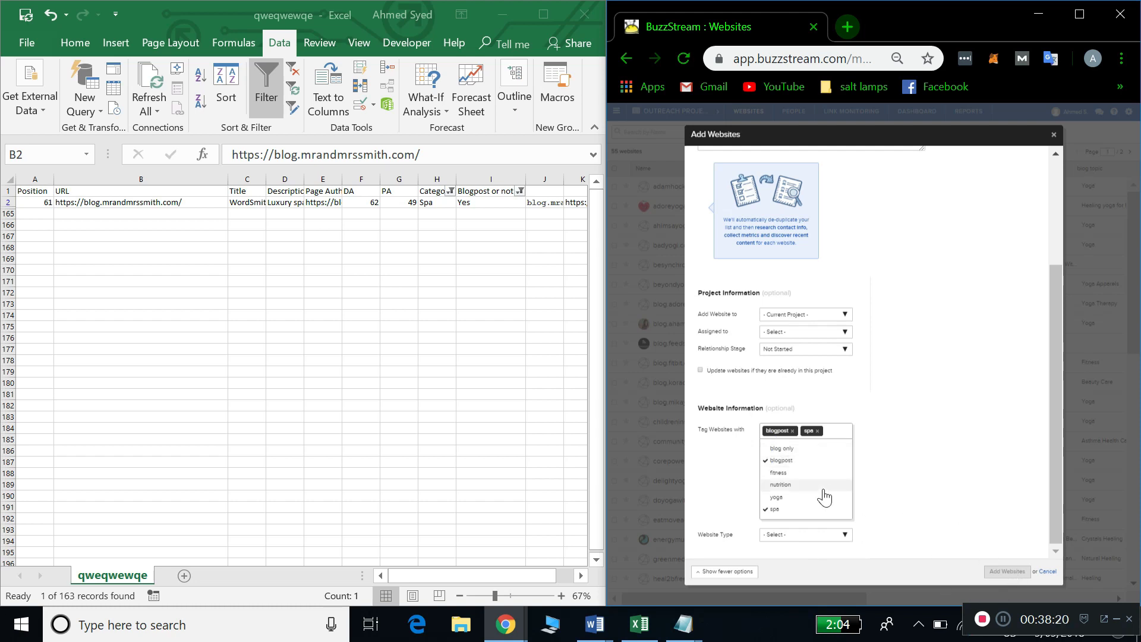
Remove the spa tag from the website tags and add it again.
click(776, 509)
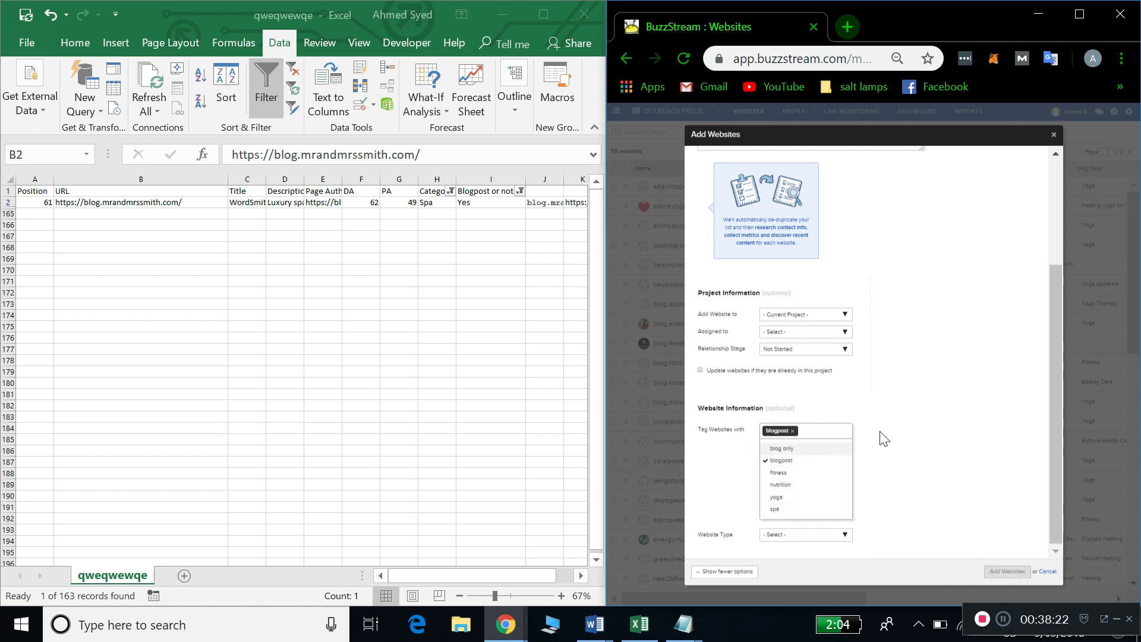
text(spa)
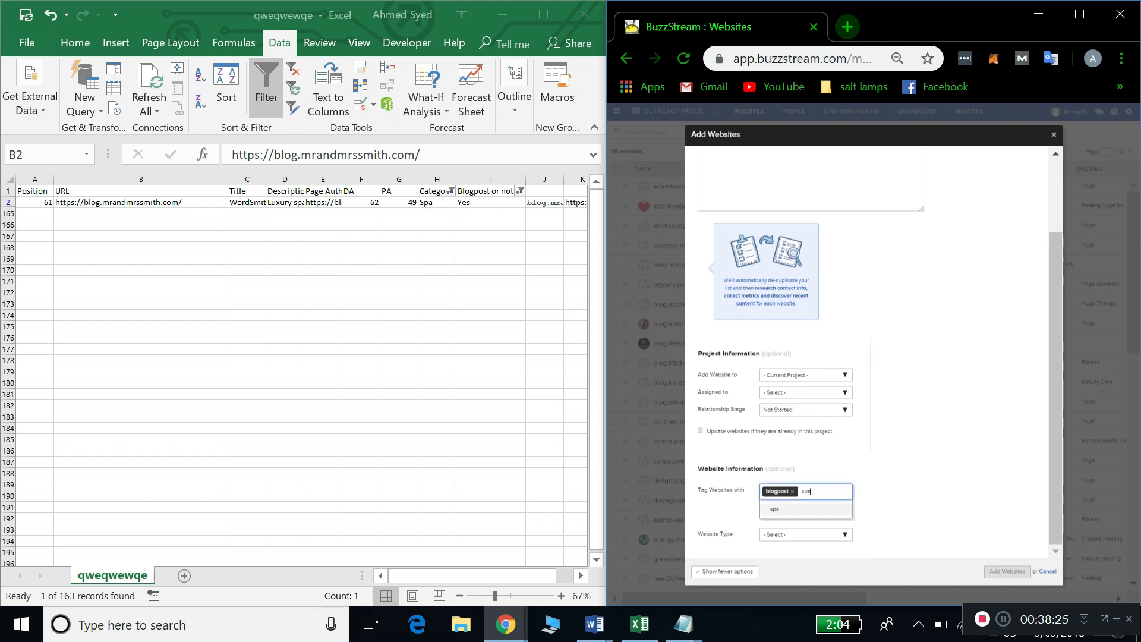
key(Return)
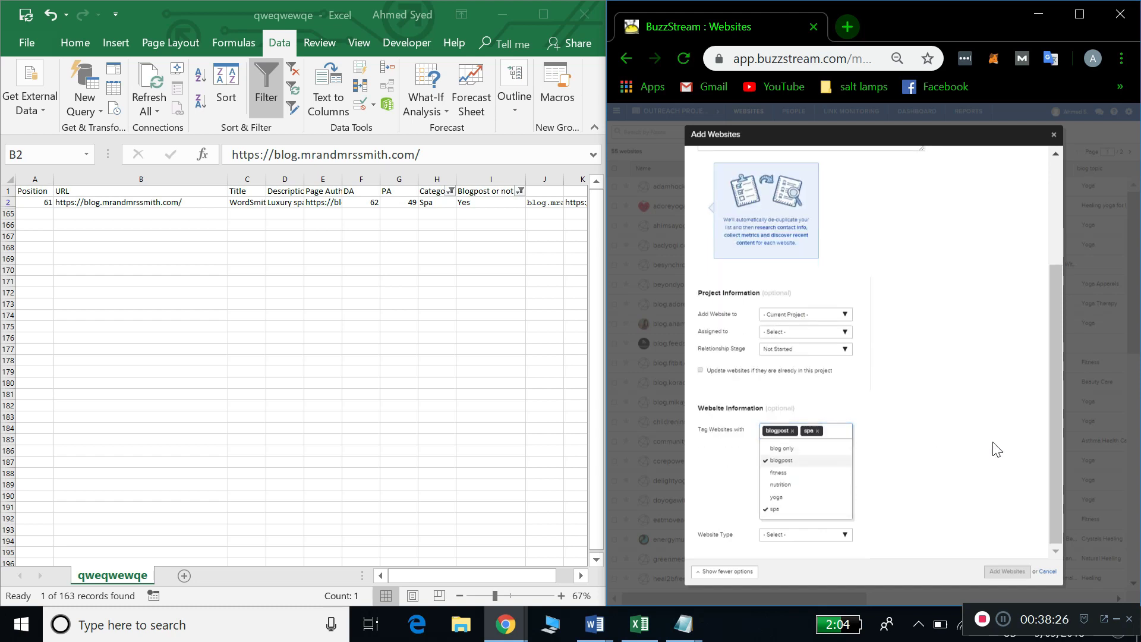
Enter asdsad as placeholder text in the URL list, and cancel adding the websites.
scroll(917, 414, up, 4)
click(862, 268)
text(asdsad)
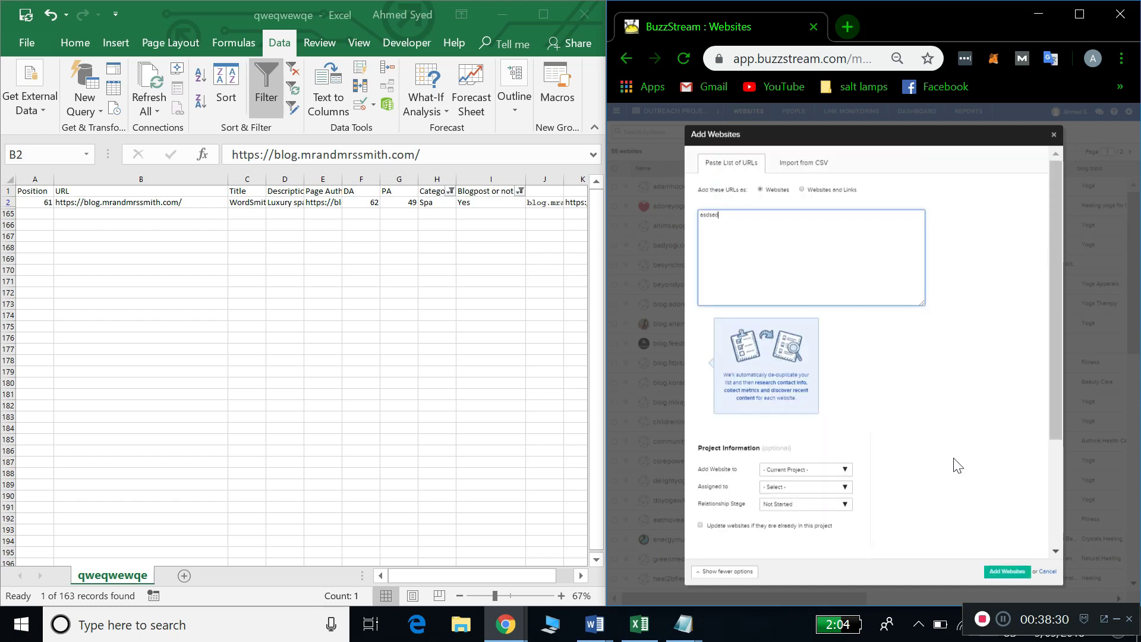
click(1047, 572)
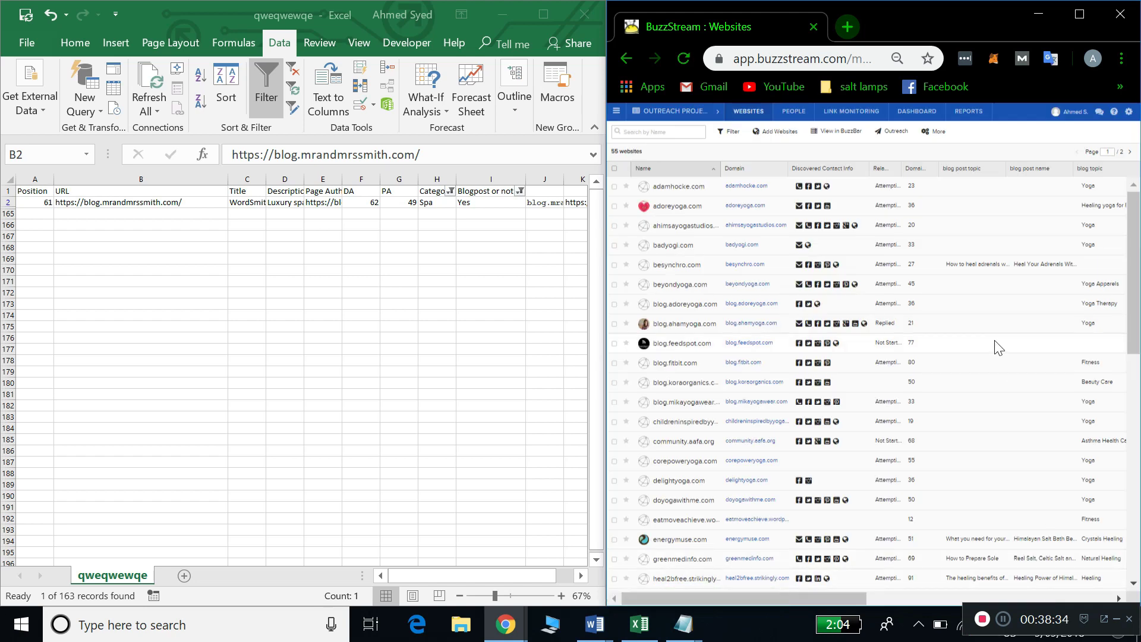
Examine the tags assigned to the existing websites in the BuzzStream list.
scroll(993, 343, right, 5)
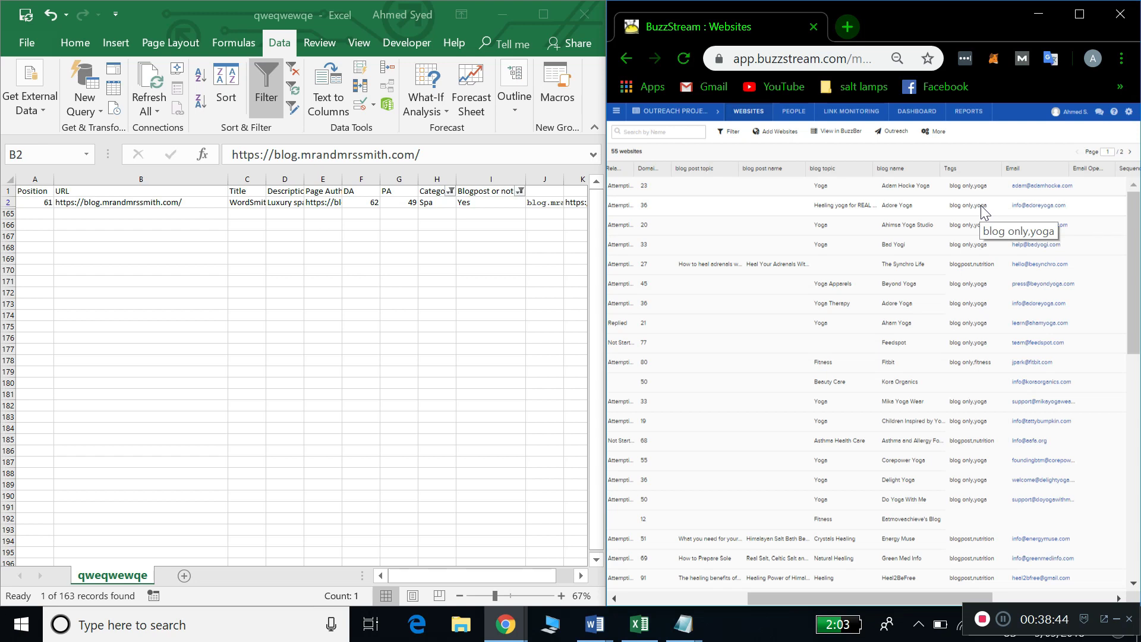
drag(981, 205, 974, 270)
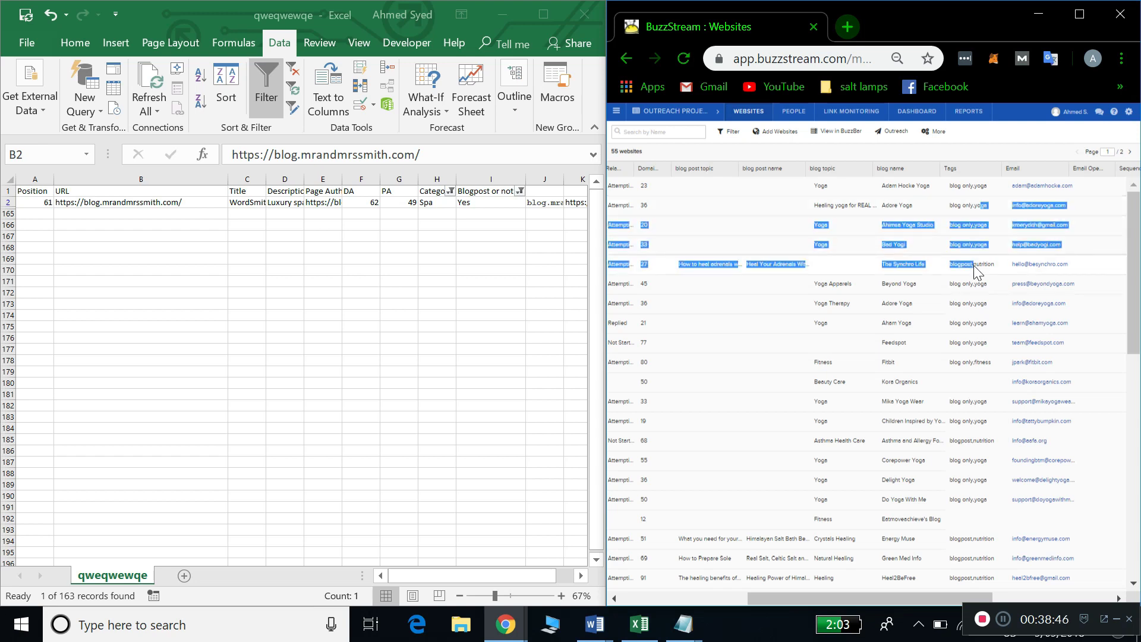
click(978, 272)
click(519, 194)
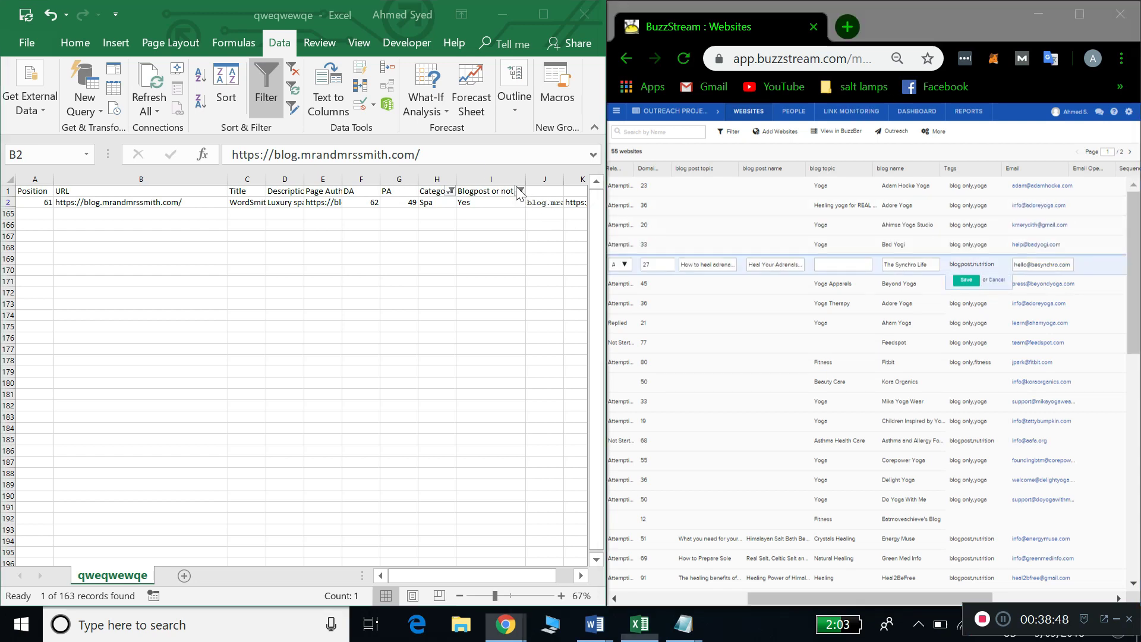
click(519, 191)
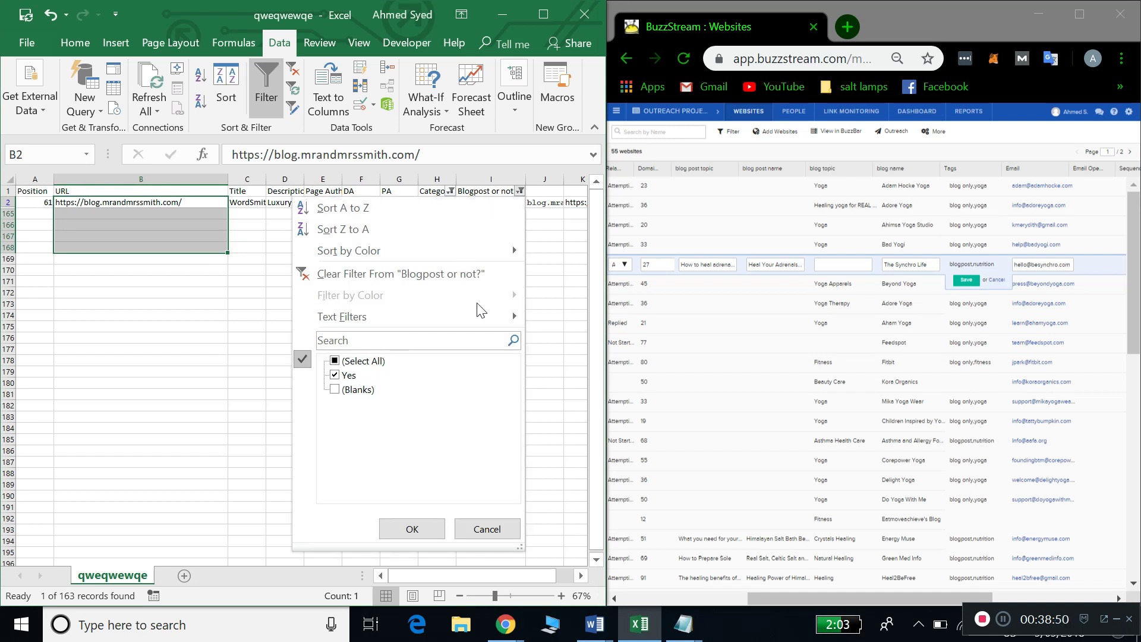
click(542, 273)
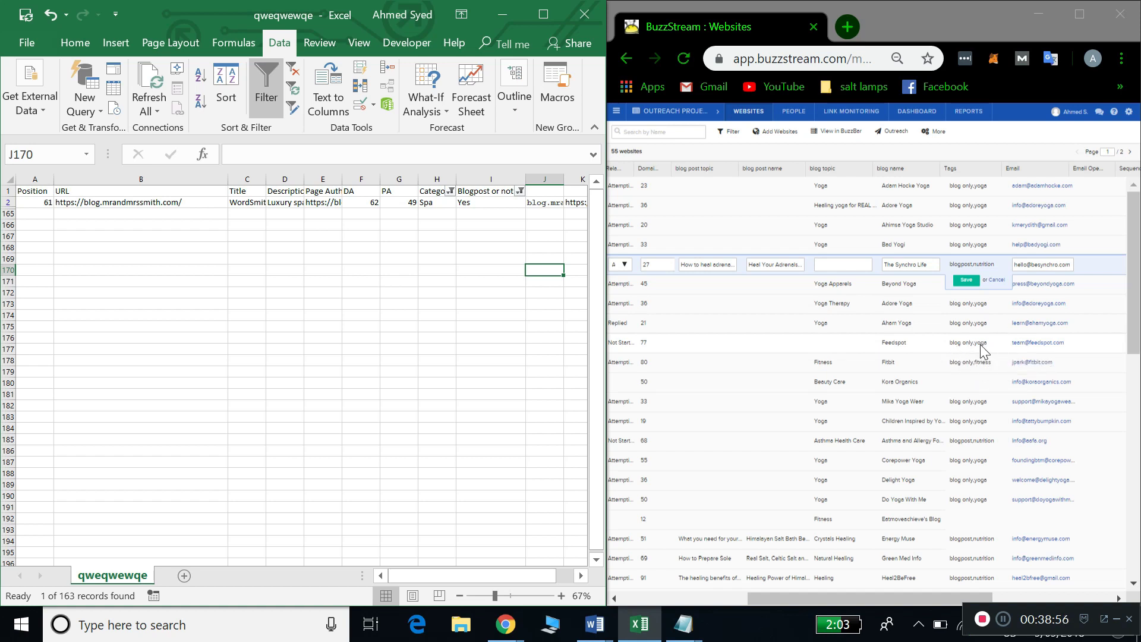
click(463, 215)
click(450, 191)
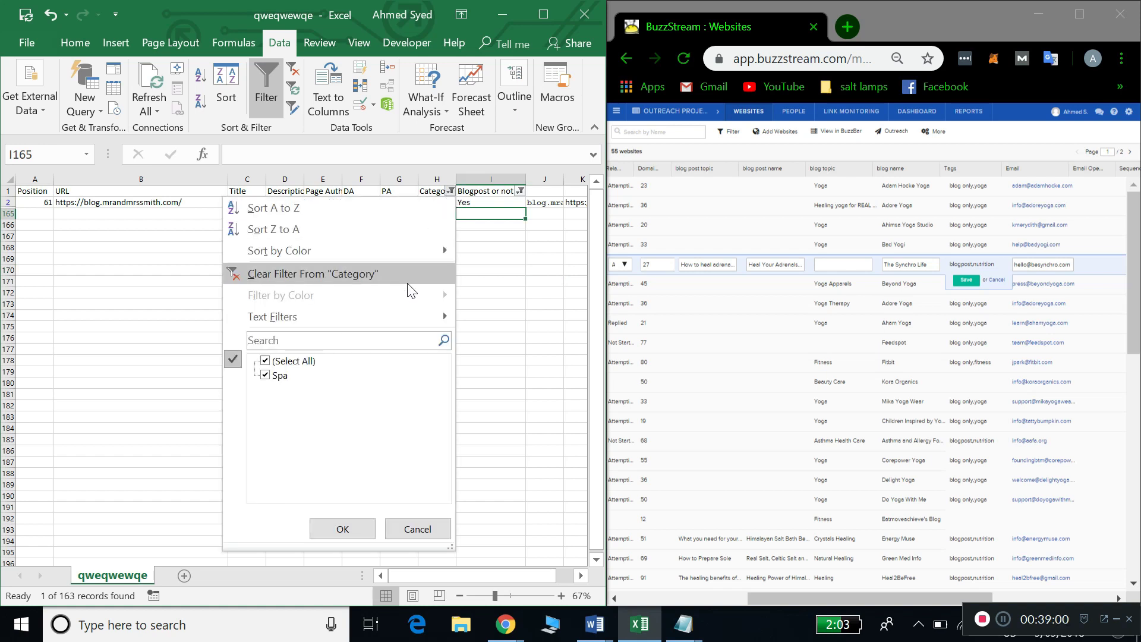
click(266, 375)
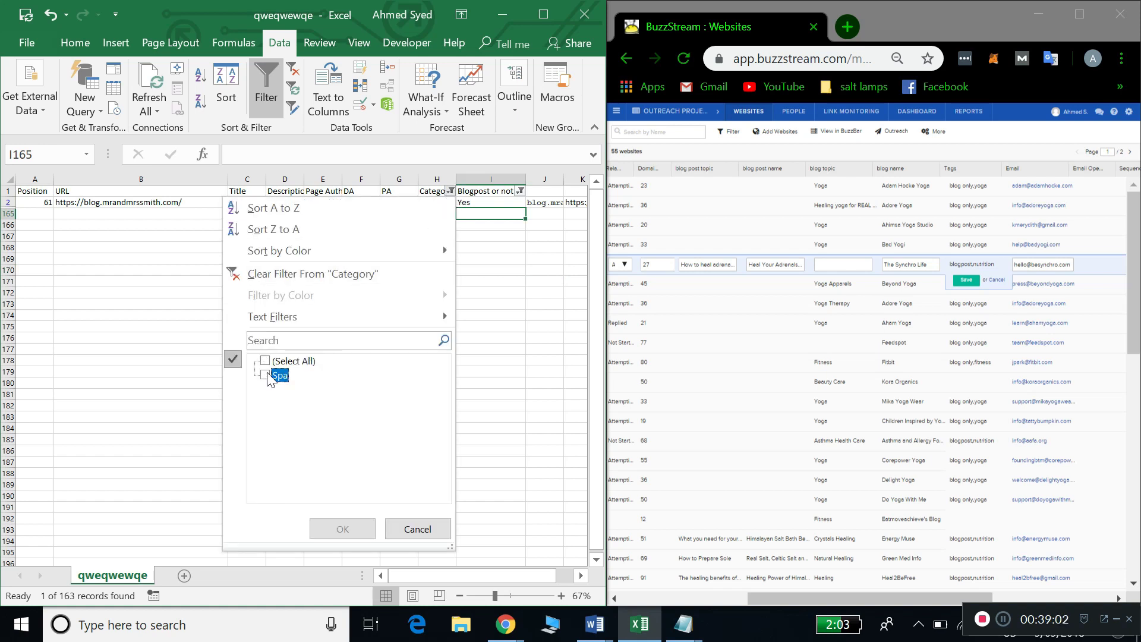
click(505, 246)
Switch to Excel and include blanks alongside Yes in the Blogpost or not? filter.
click(521, 191)
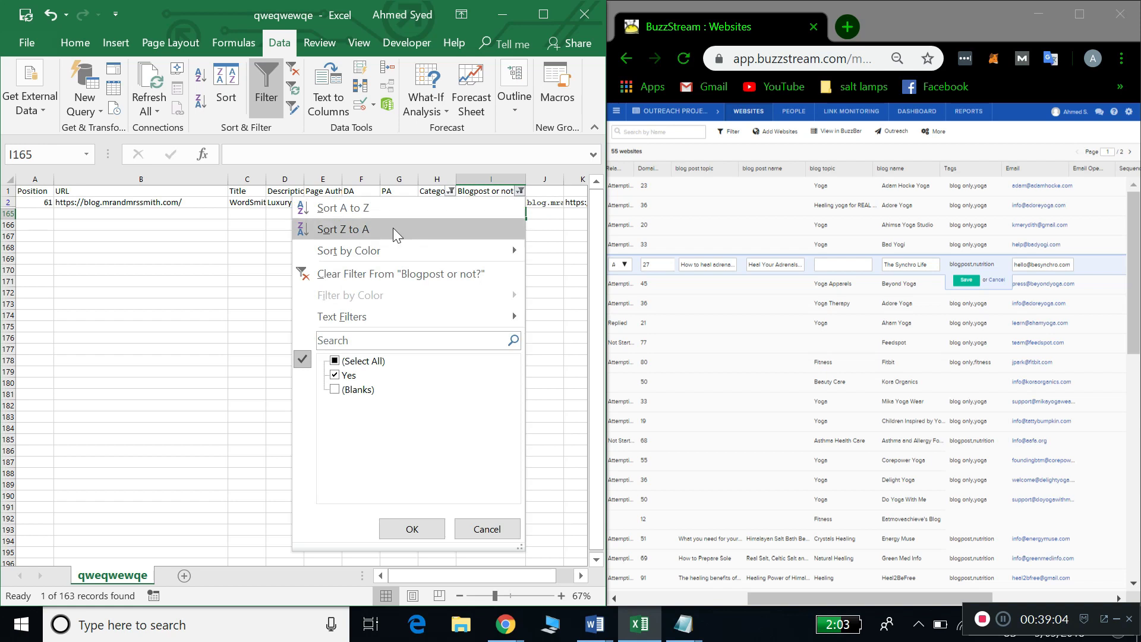
click(335, 390)
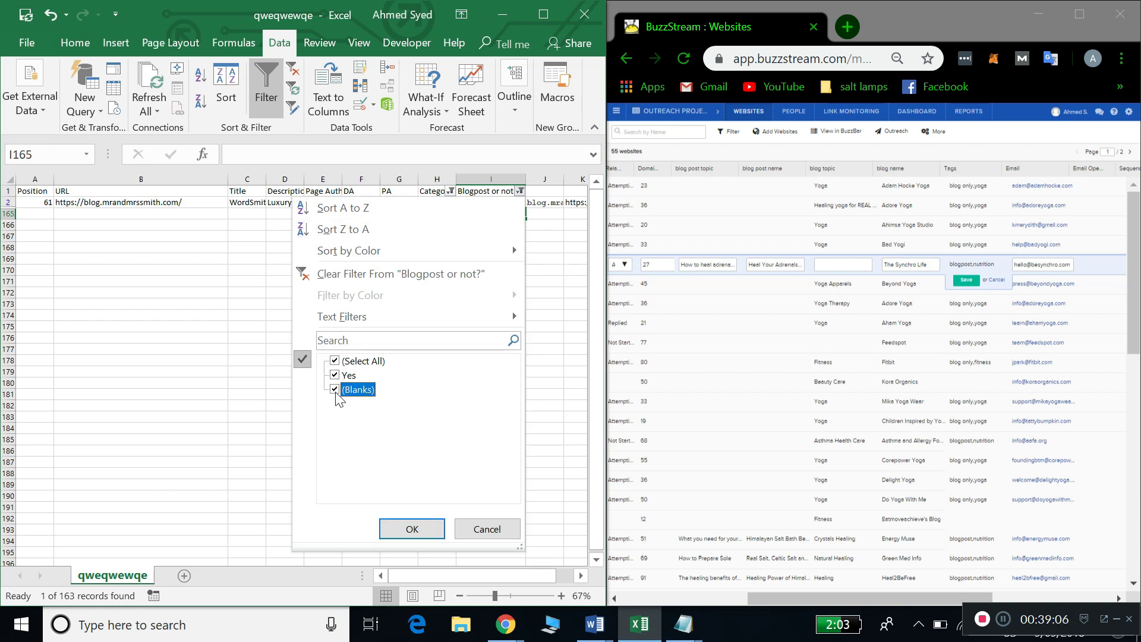
click(412, 528)
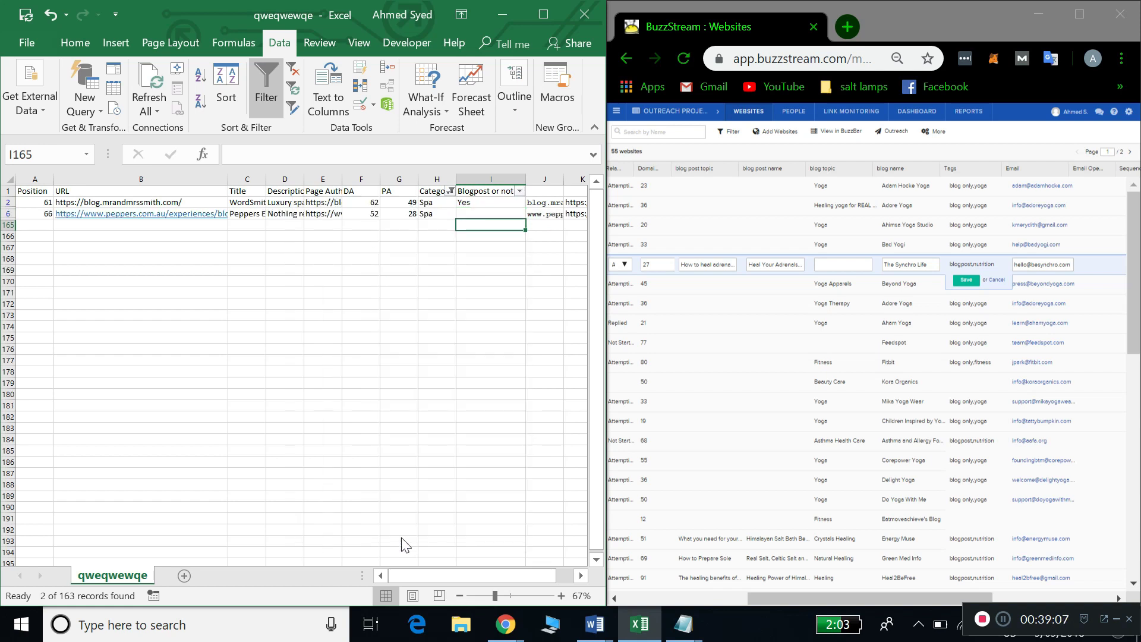
click(521, 191)
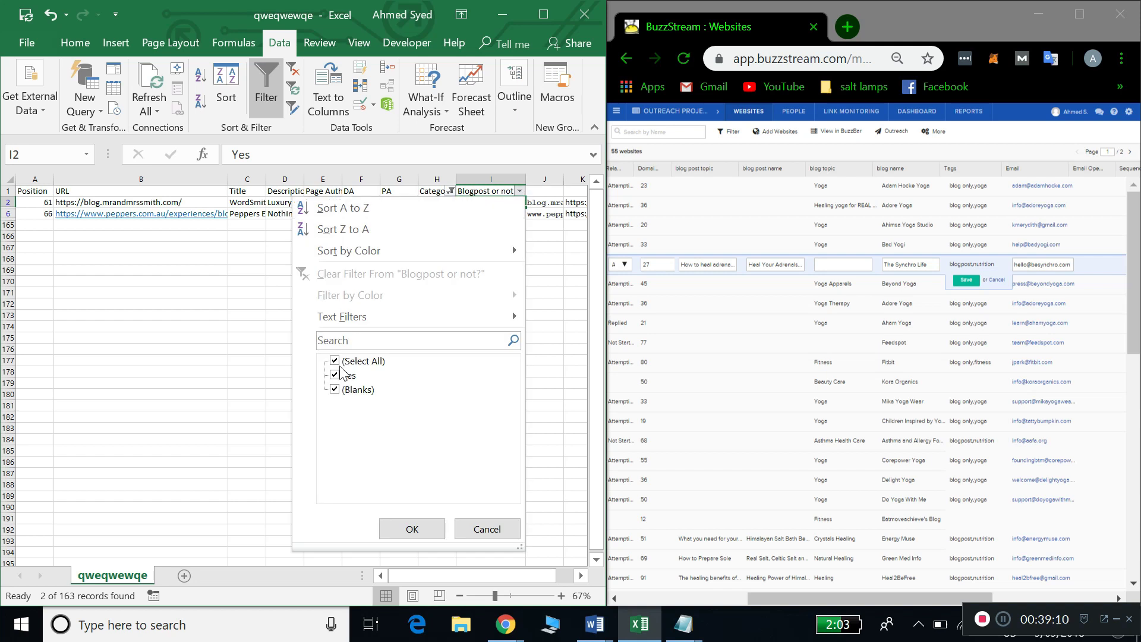
click(575, 289)
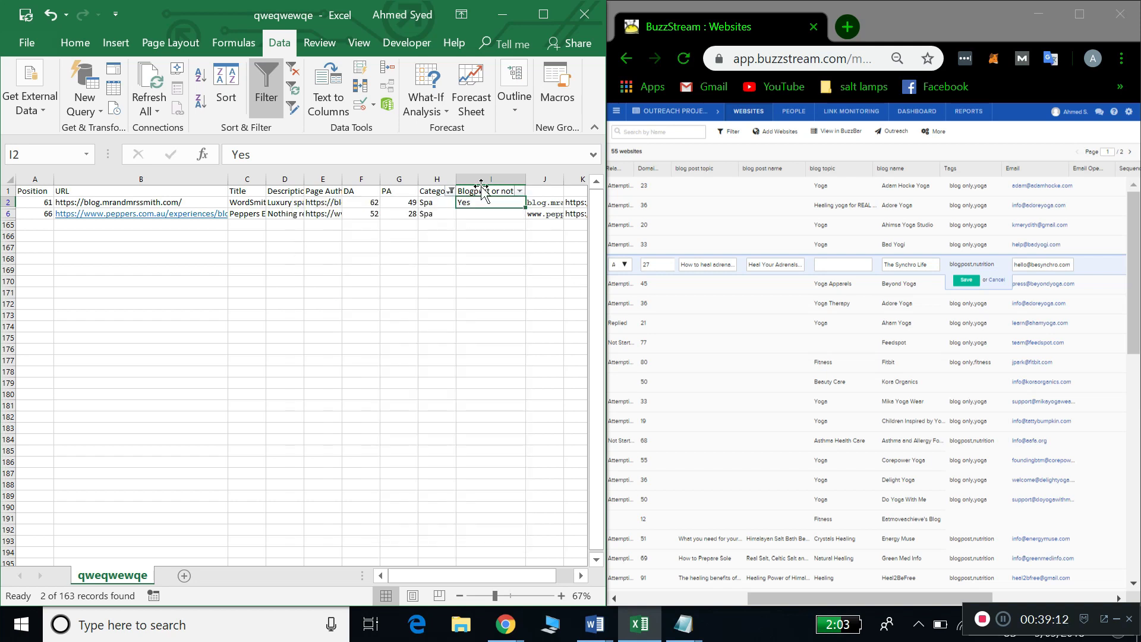
Remove the sheet's current filters and add fresh filters to the Category and Blogpost or not? columns (H and I).
click(266, 89)
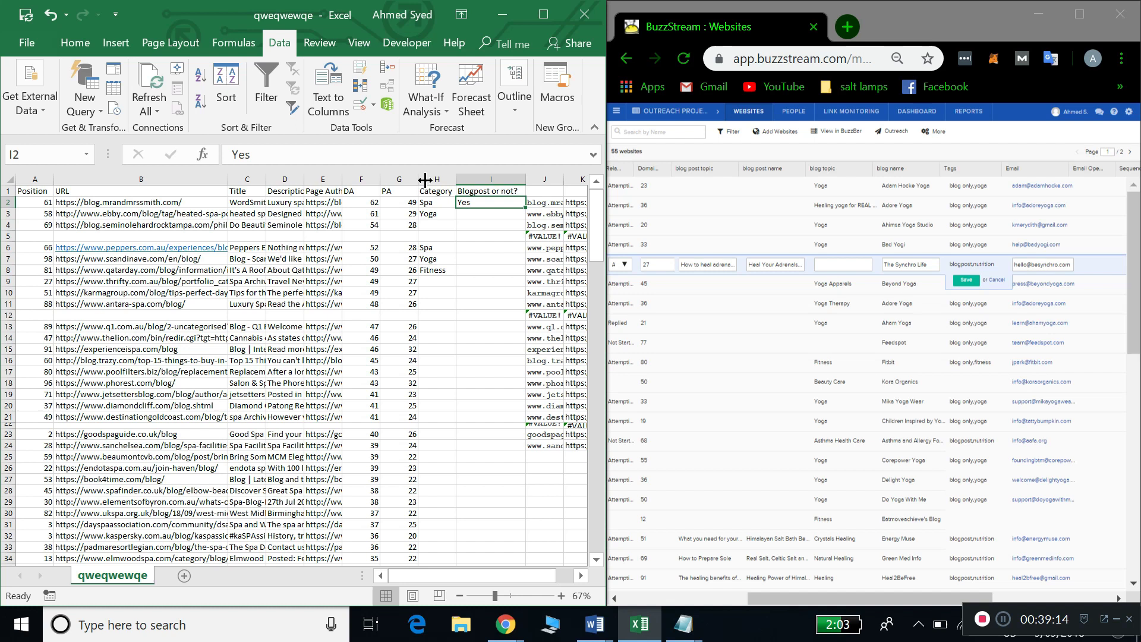
drag(431, 175, 491, 178)
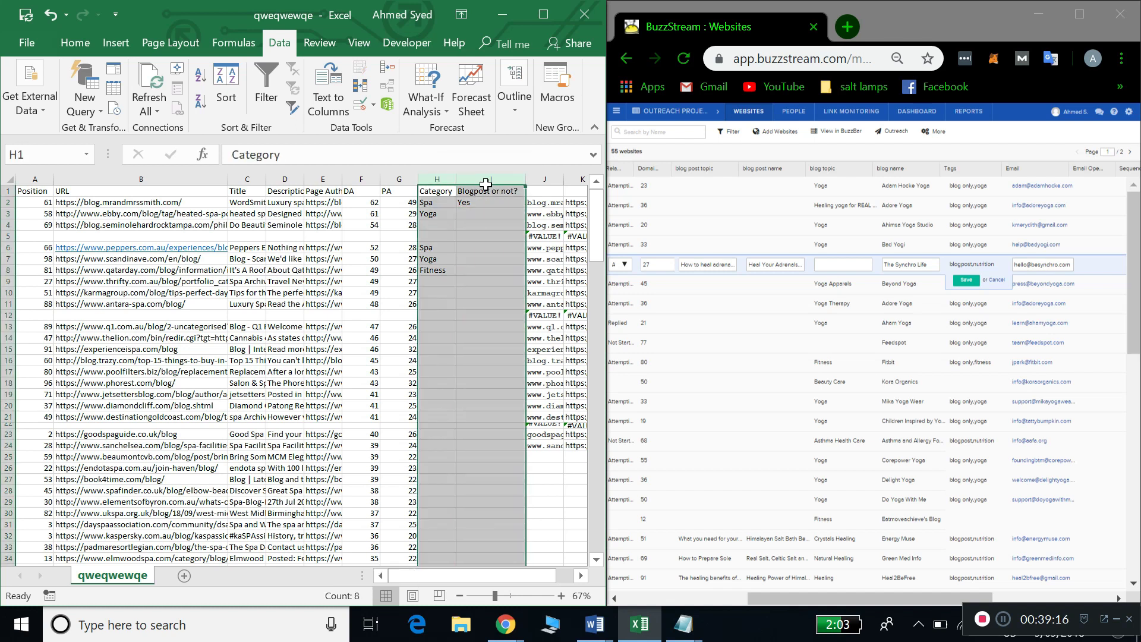
click(266, 90)
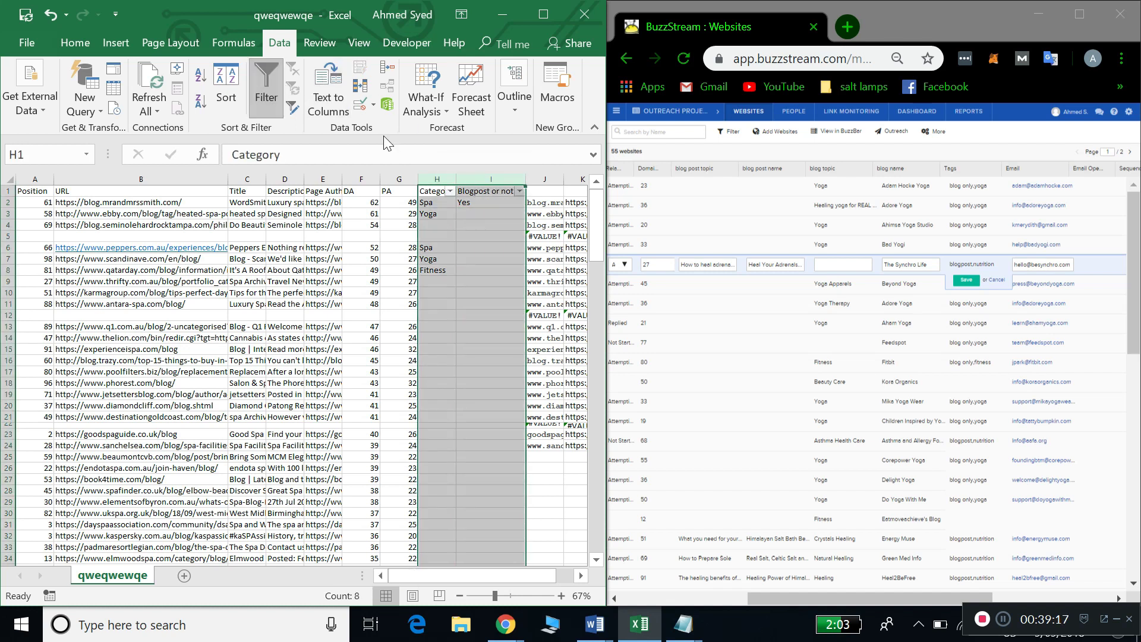
click(450, 191)
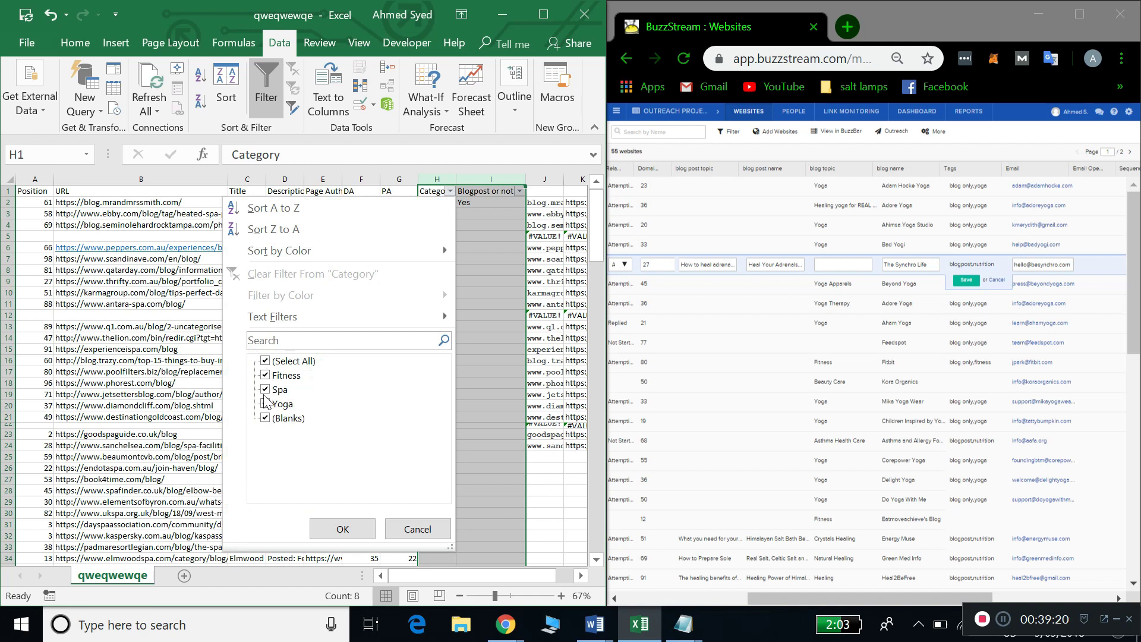
click(426, 532)
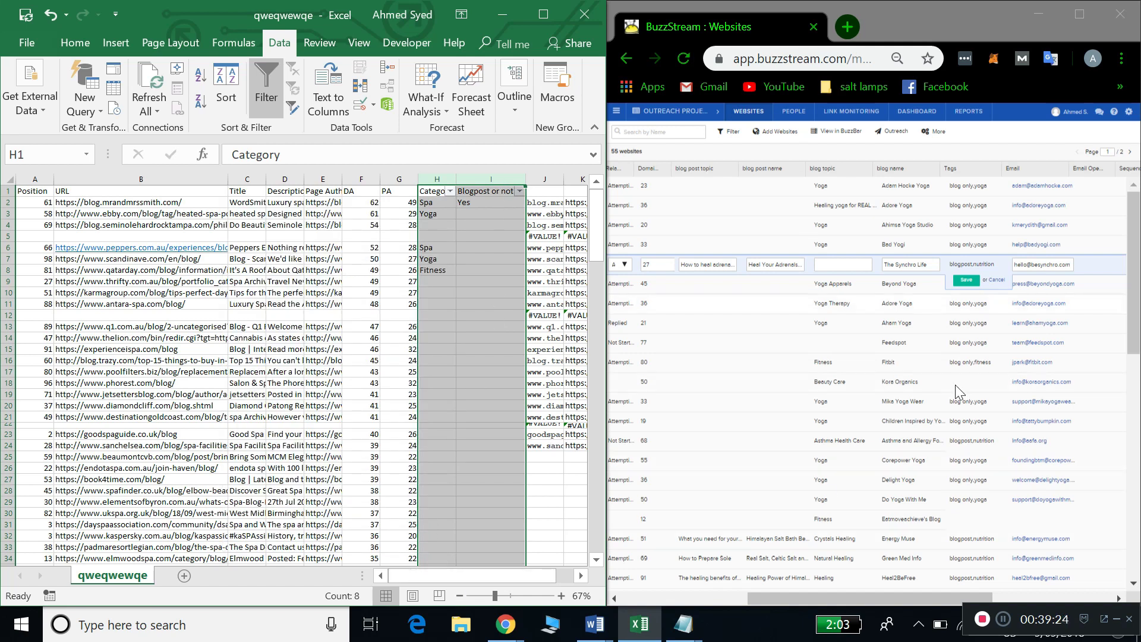
Look through the remaining websites in the BuzzStream list with their topics and tags.
scroll(1088, 365, down, 5)
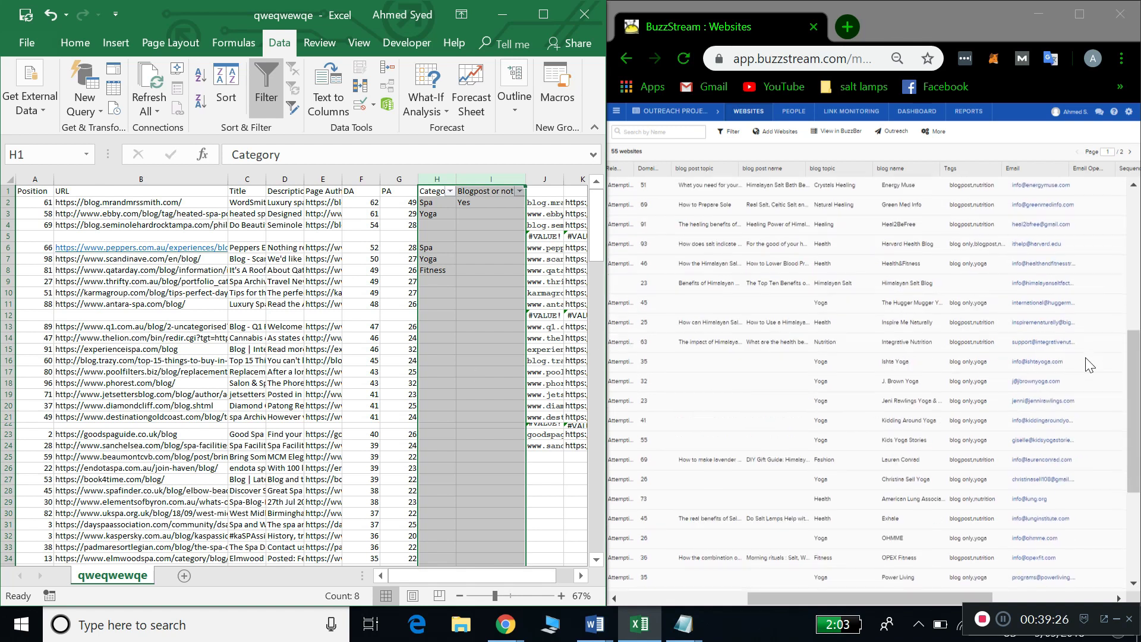
scroll(1087, 365, down, 3)
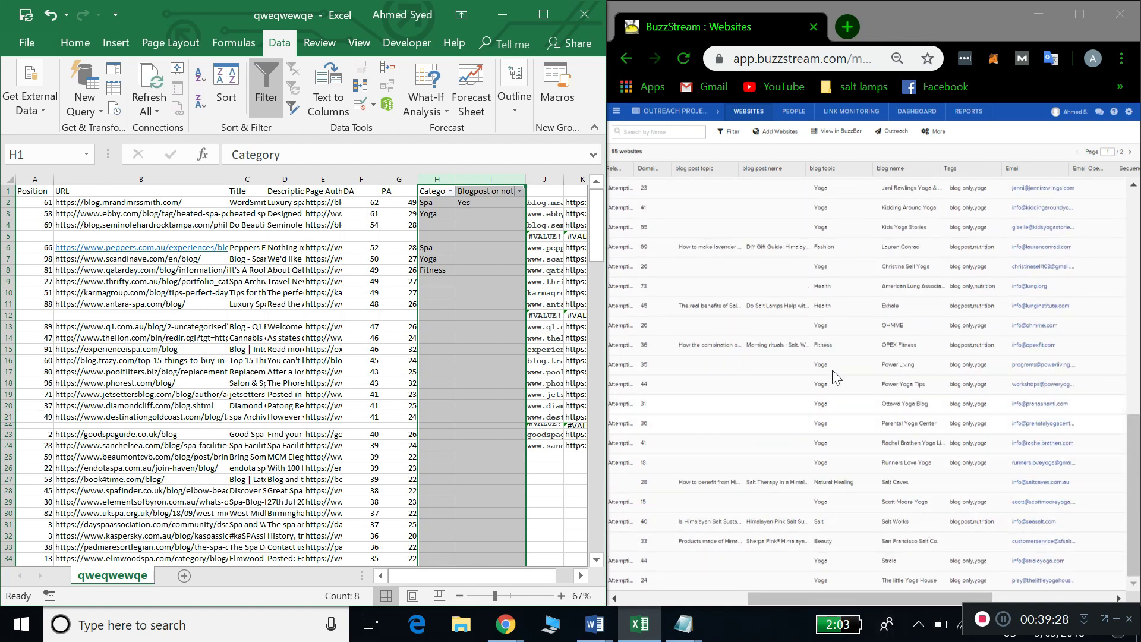